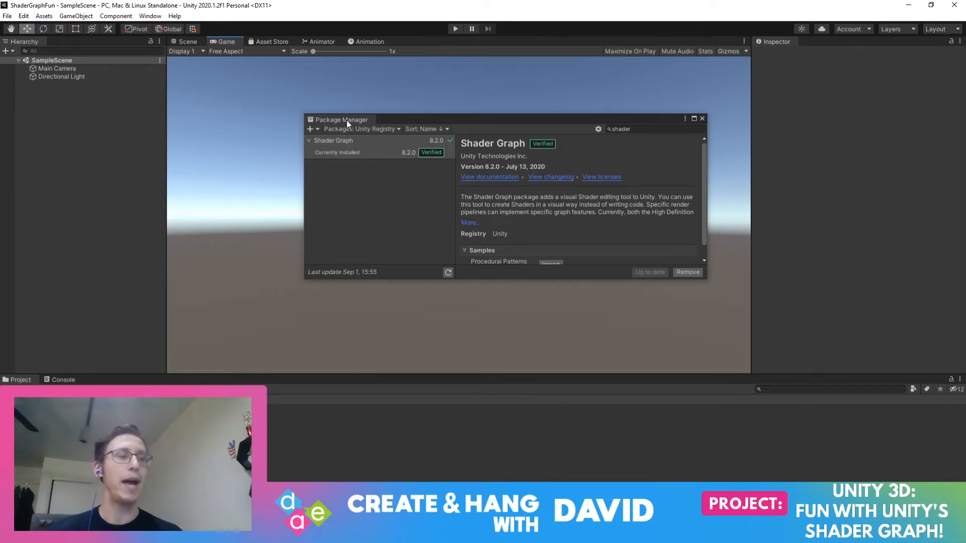
Close the Package Manager and create a PBR Graph shader named TestShader in the Assets folder
click(702, 120)
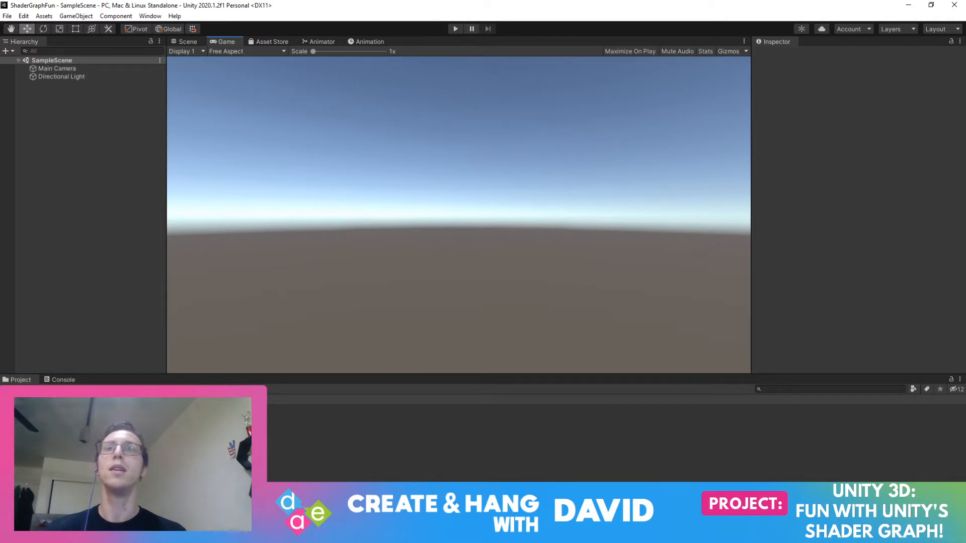
right_click(252, 433)
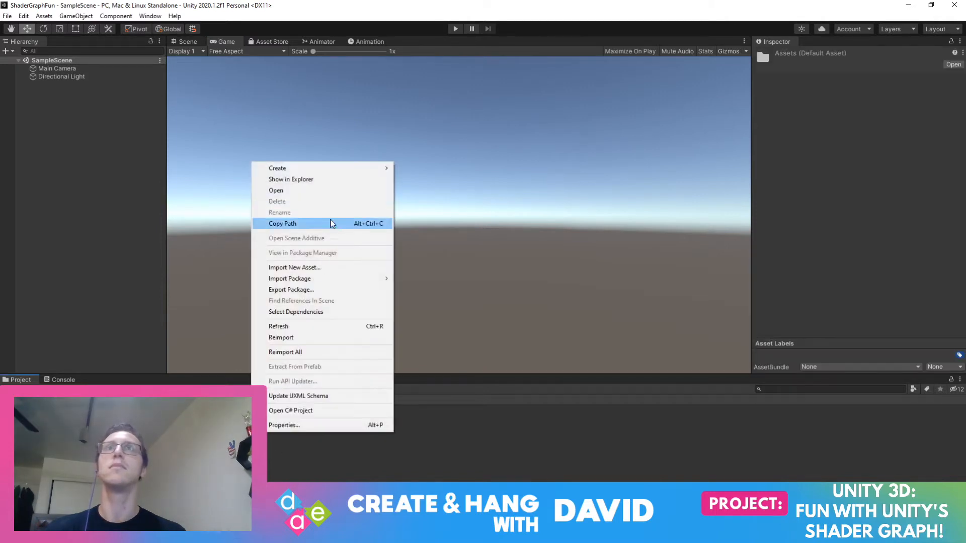
mouse_move(339, 171)
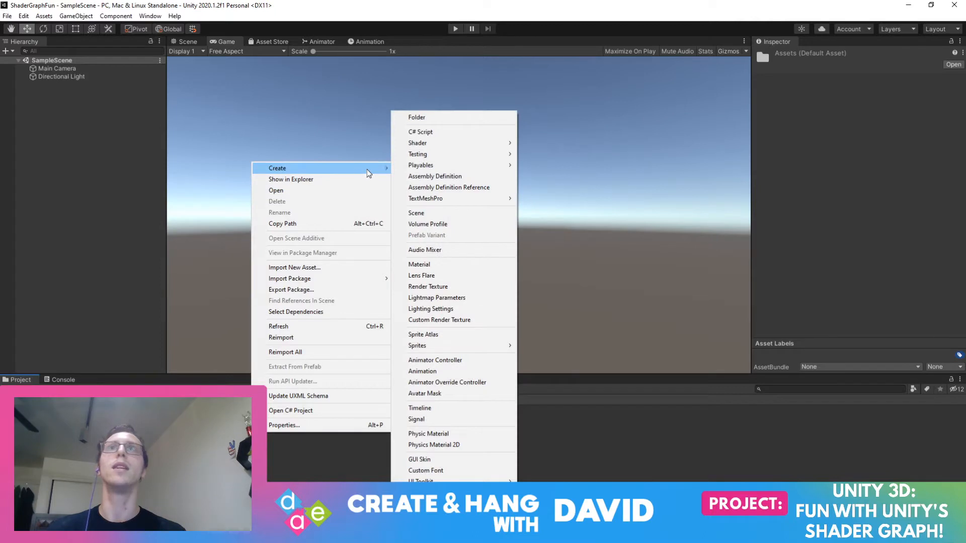
mouse_move(499, 144)
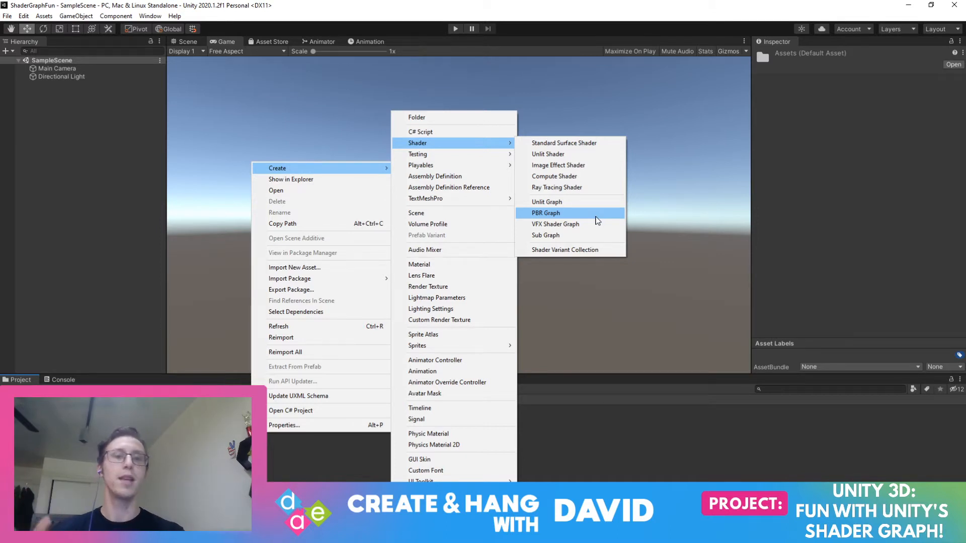
click(597, 221)
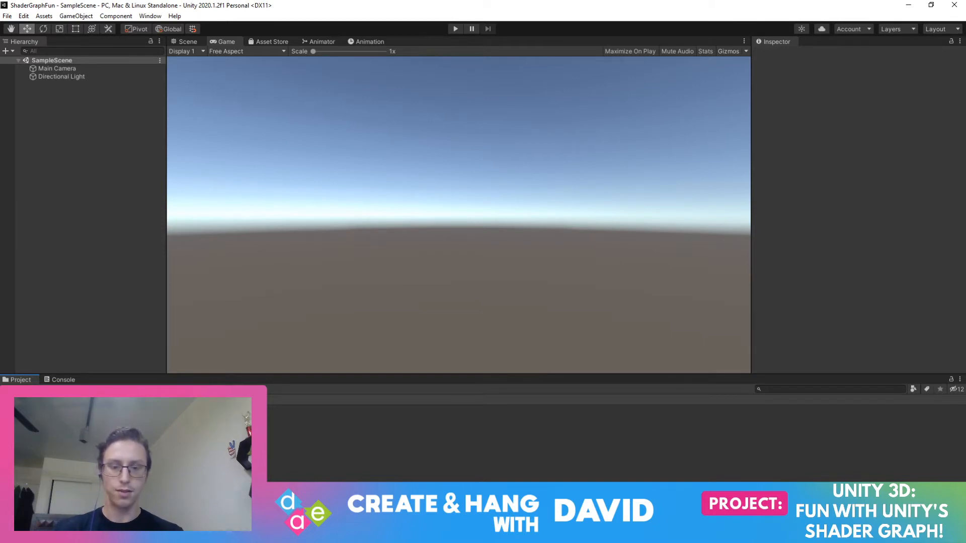
key(Return)
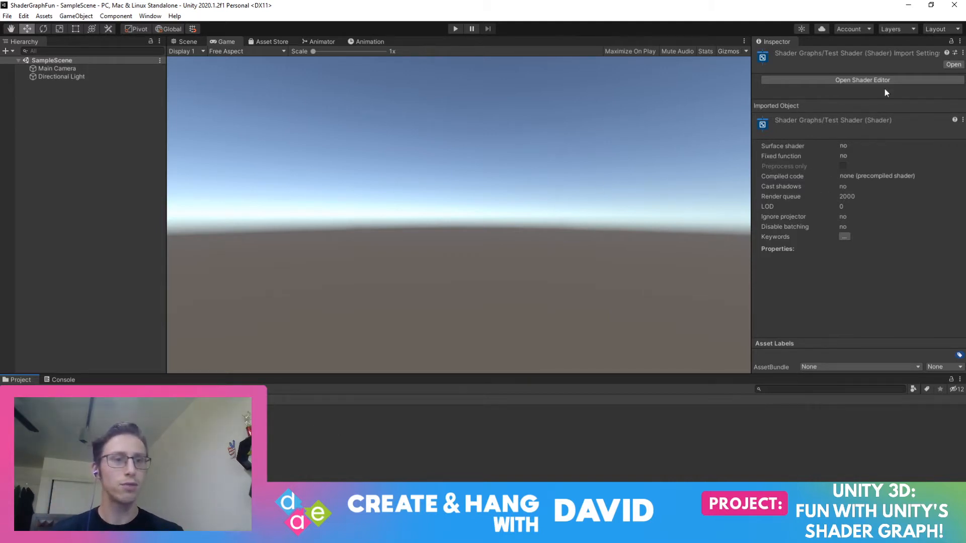
Open TestShader in the shader editor and reposition the PBR Master node beside the blackboard, clear of the main preview
click(843, 167)
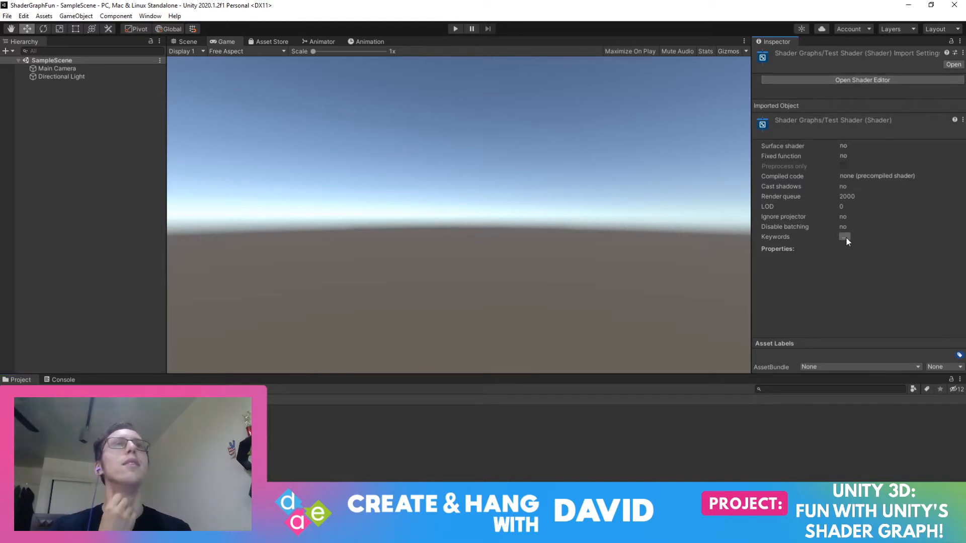
click(869, 81)
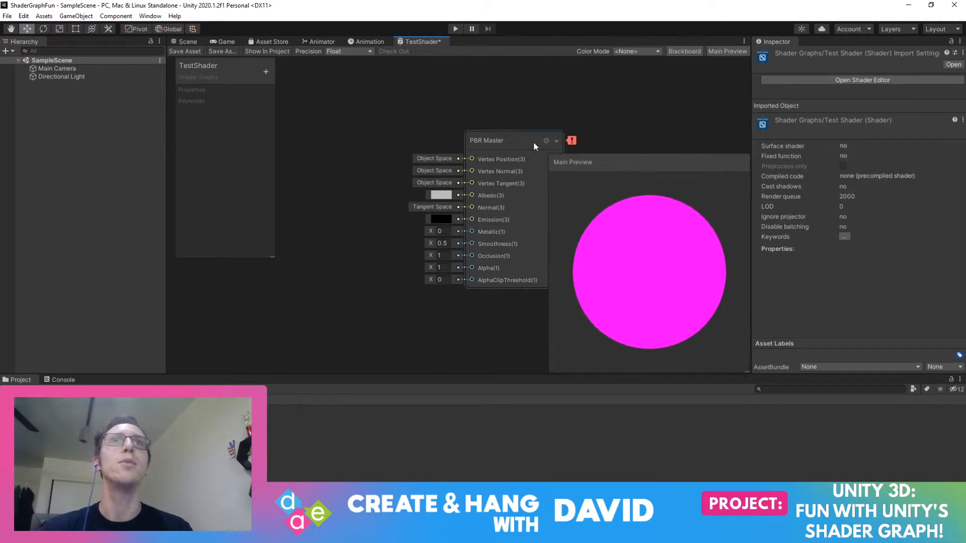
drag(534, 145, 407, 130)
click(415, 122)
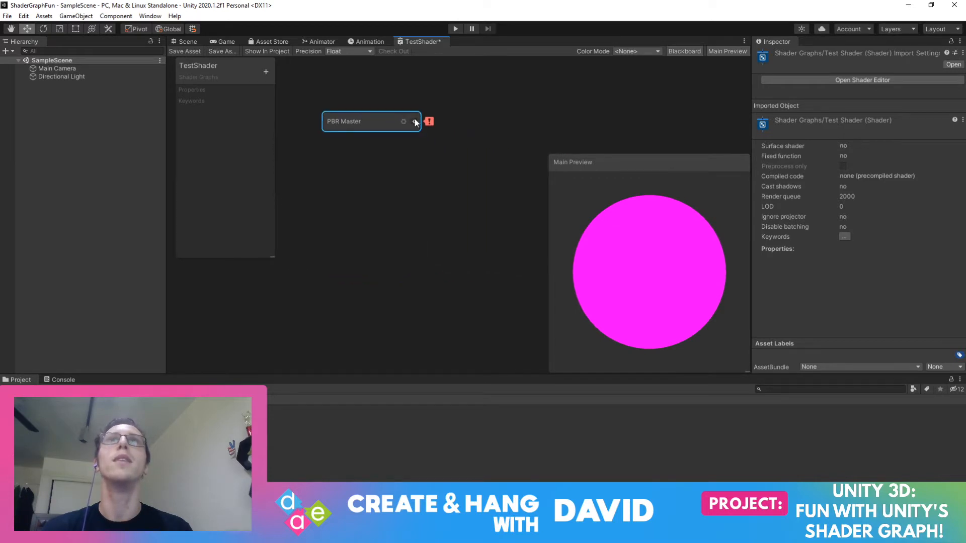
click(415, 121)
drag(356, 123, 399, 100)
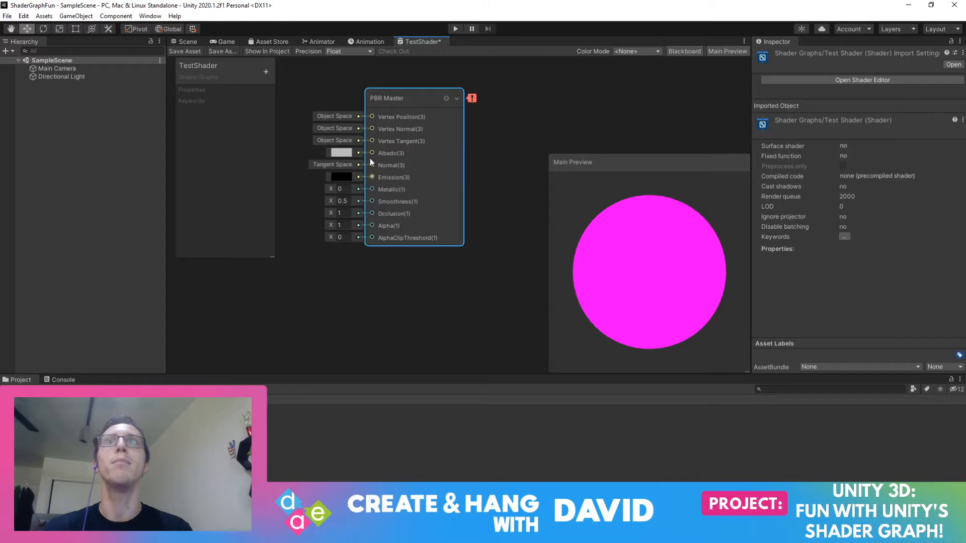
click(266, 72)
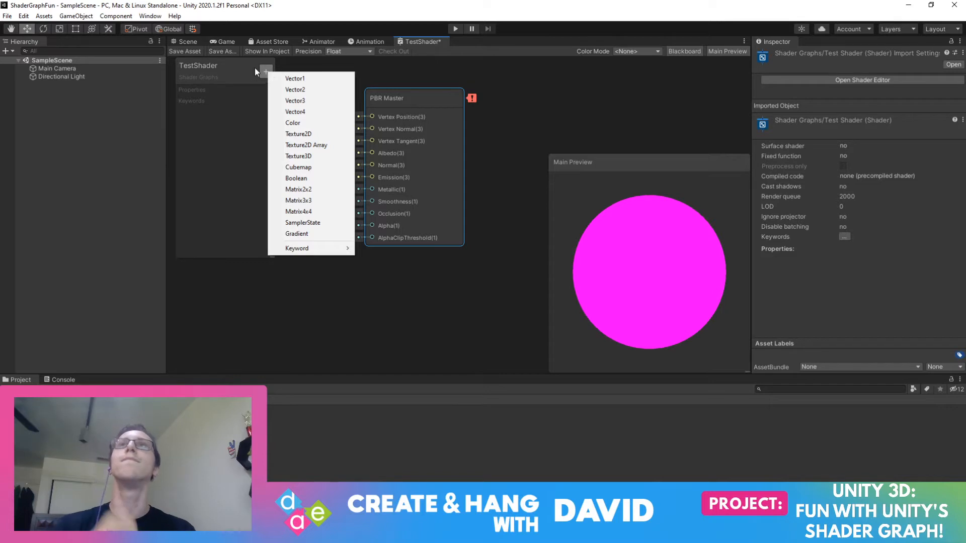
click(235, 76)
click(266, 71)
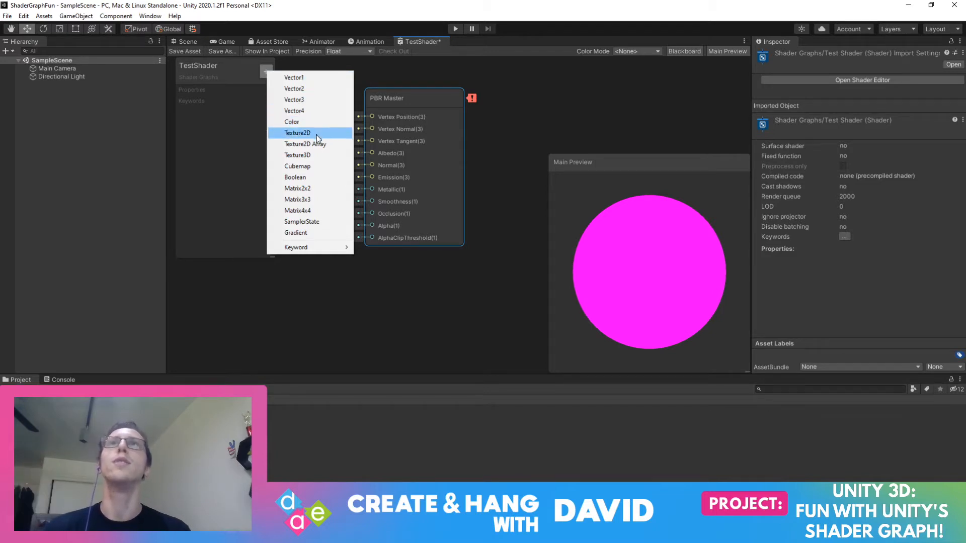
click(675, 107)
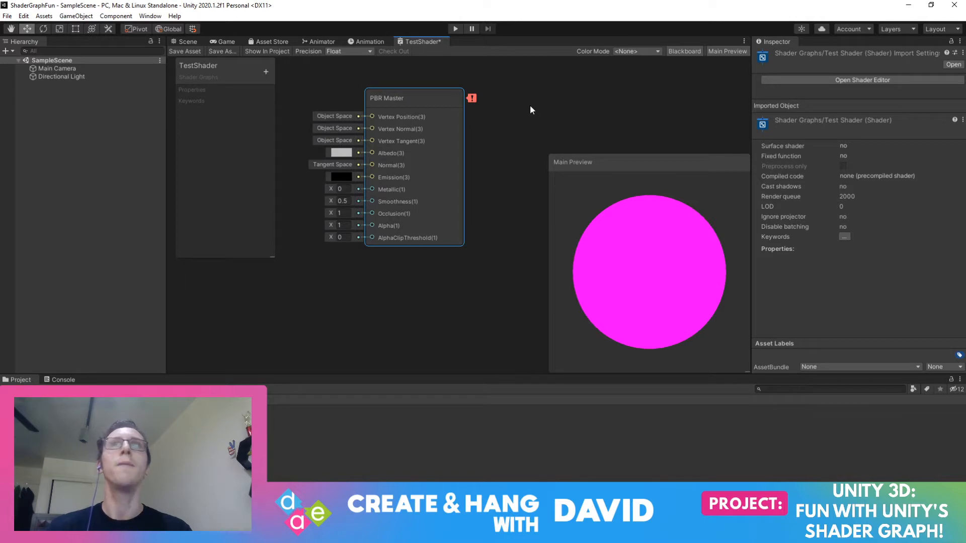
Add a 3D sphere to the scene and frame it in the Scene view
click(185, 43)
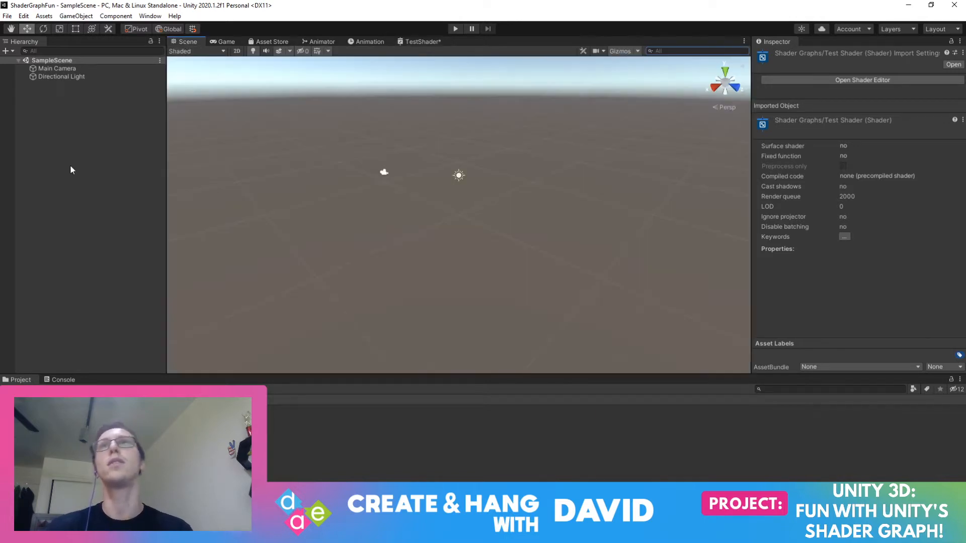
right_click(83, 118)
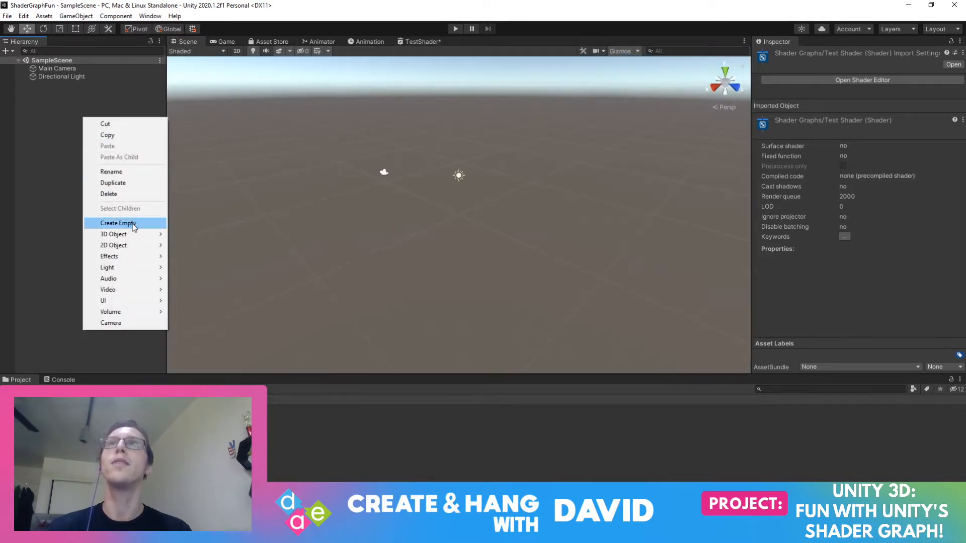
mouse_move(139, 235)
click(209, 248)
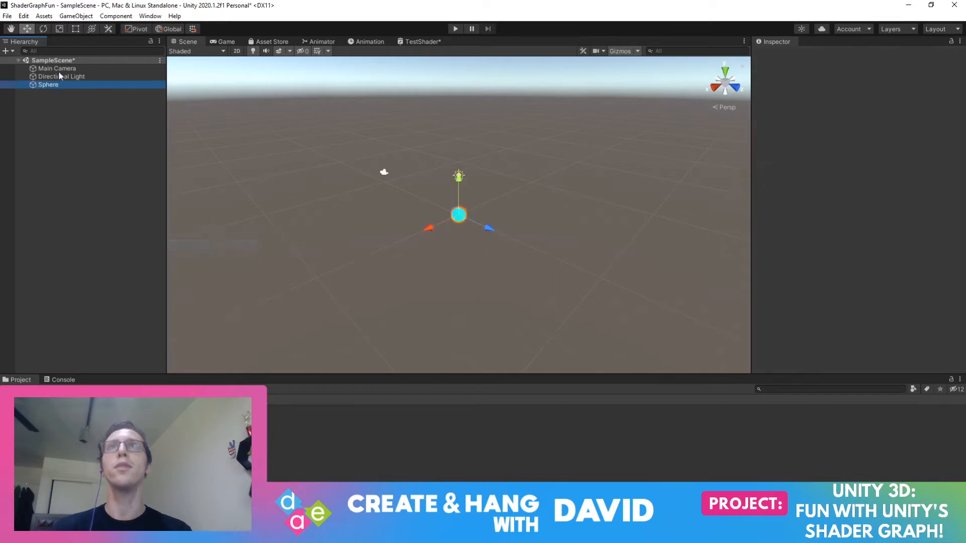
key(f)
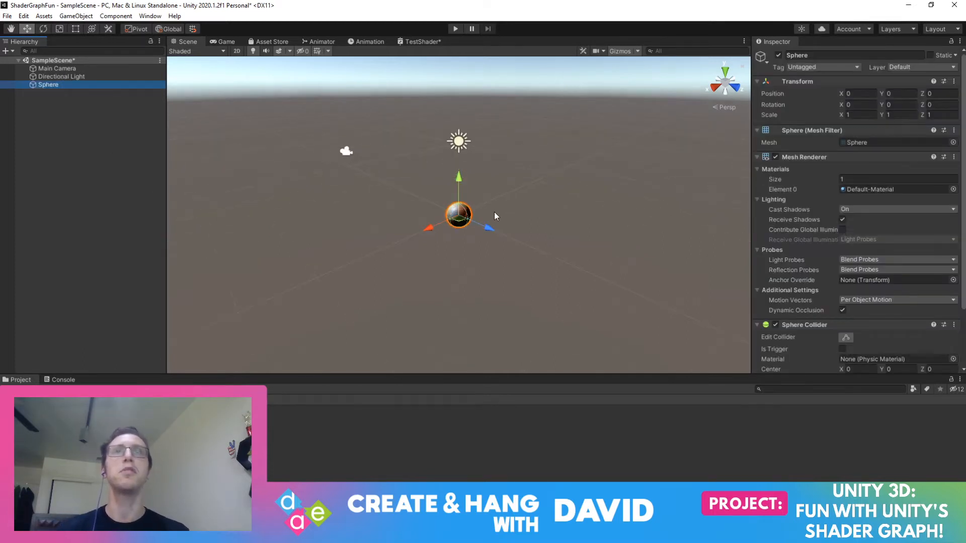
Scale the sphere up uniformly to about 3.47 in the Scene view
key(r)
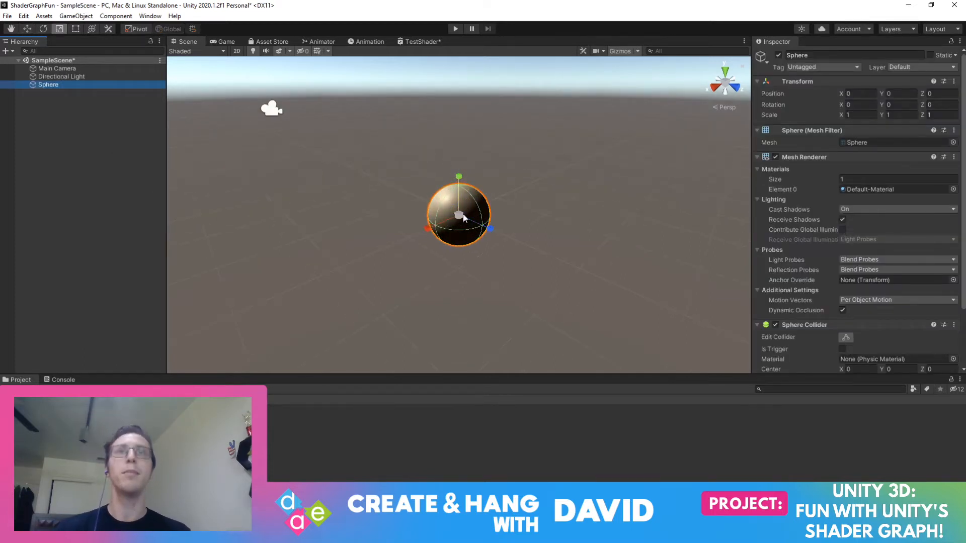
drag(458, 215, 577, 183)
scroll(566, 182, down, 3)
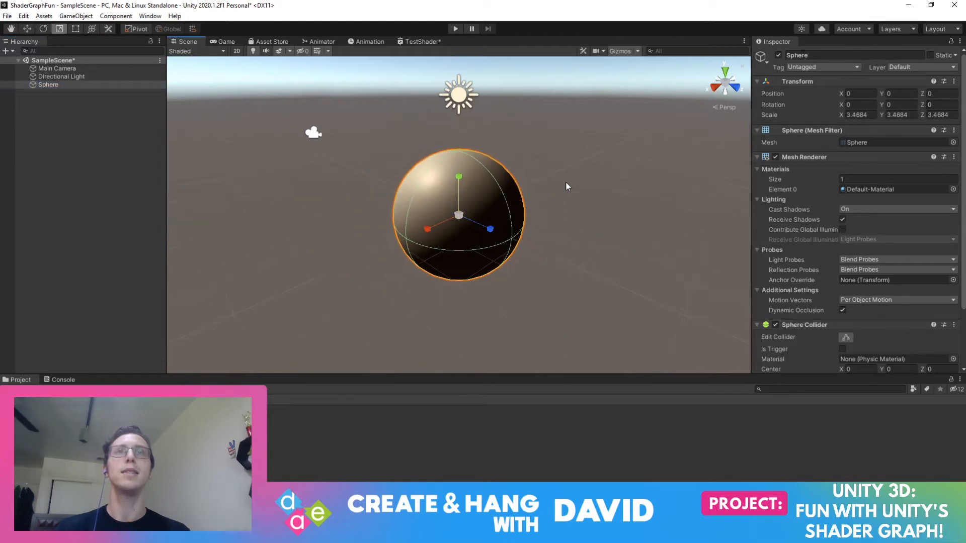
Set the sphere's scale to 5 on the X, Y and Z axes
click(861, 115)
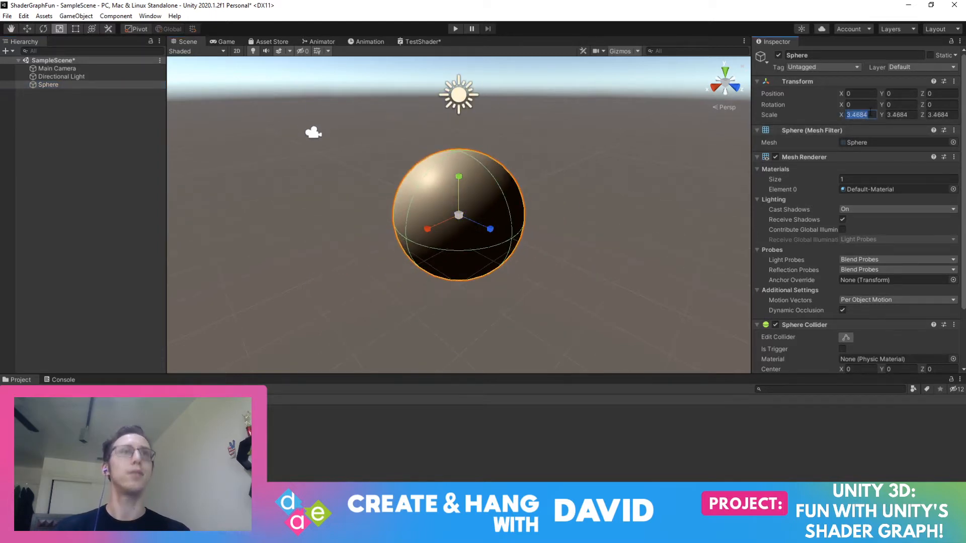
text(5)
key(Tab)
text(5)
key(Tab)
text(5)
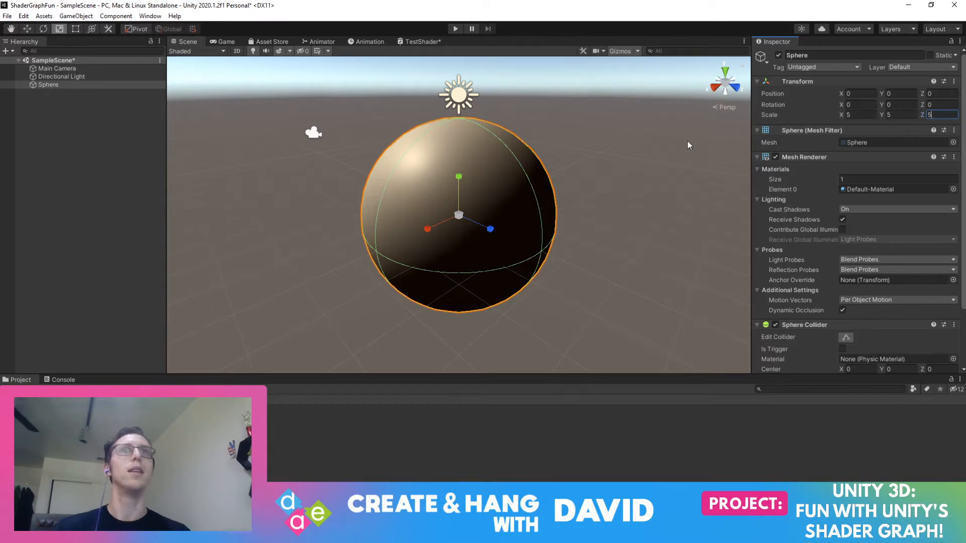
alt+drag(582, 153, 621, 174)
scroll(850, 333, down, 3)
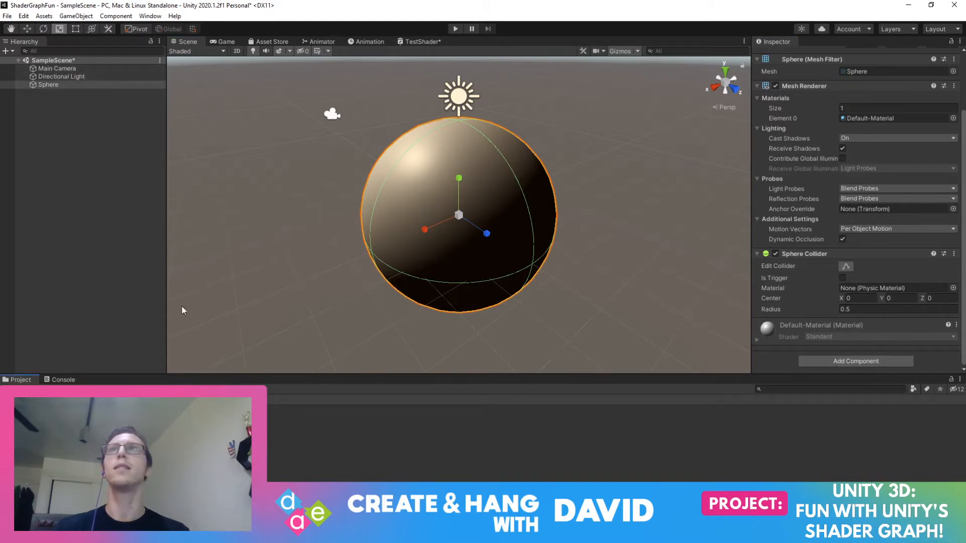
click(73, 85)
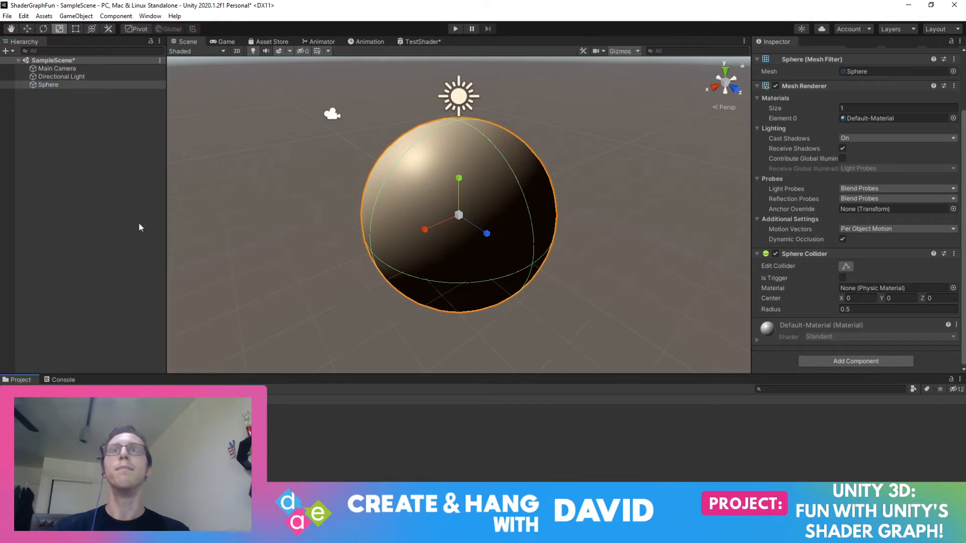
right_click(111, 137)
click(147, 243)
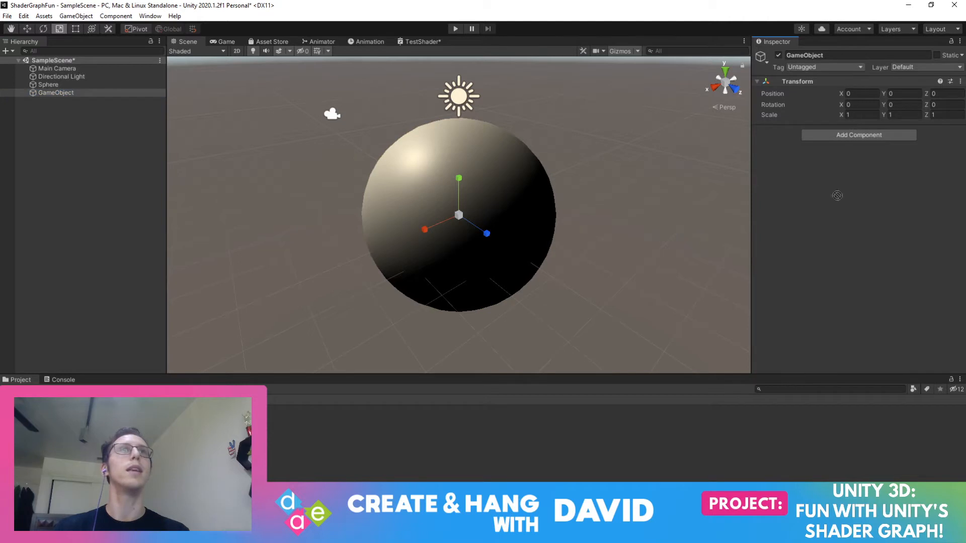
click(73, 86)
click(70, 98)
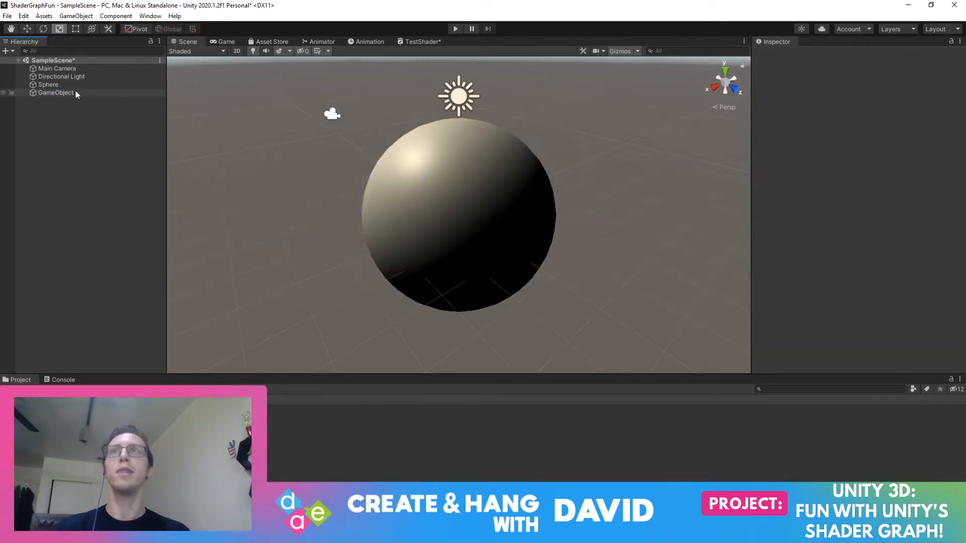
click(76, 91)
key(Delete)
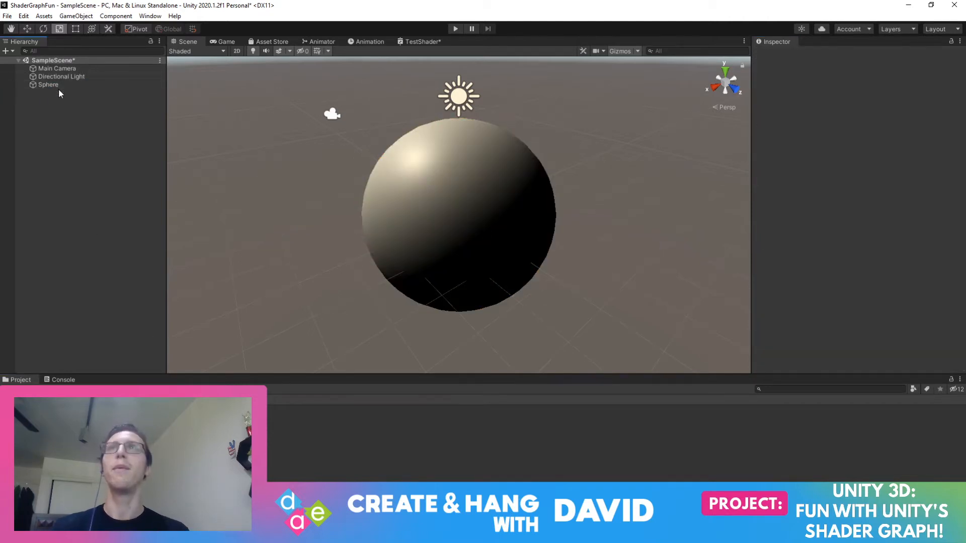
Search the components that can be added to the sphere for "test", then clear the search
click(59, 77)
click(64, 86)
scroll(826, 316, down, 3)
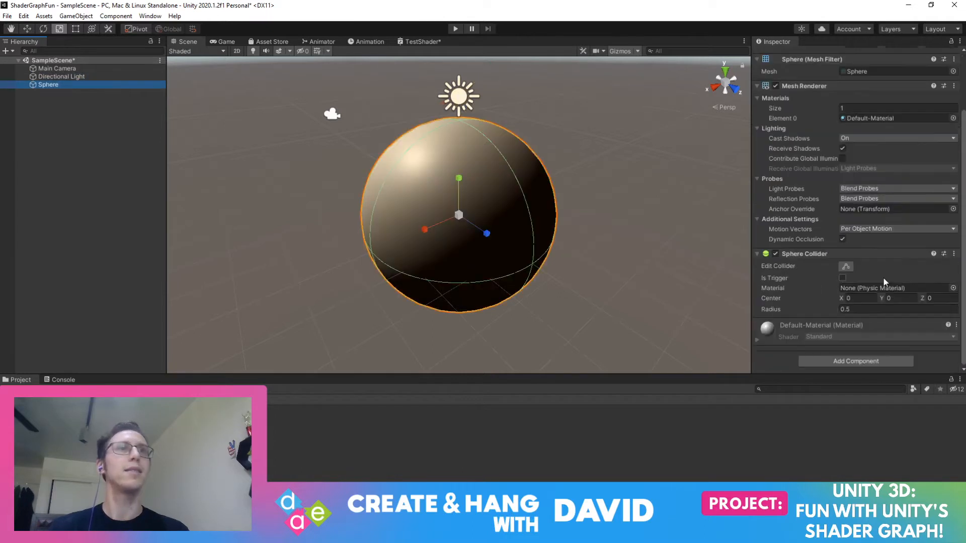
click(856, 363)
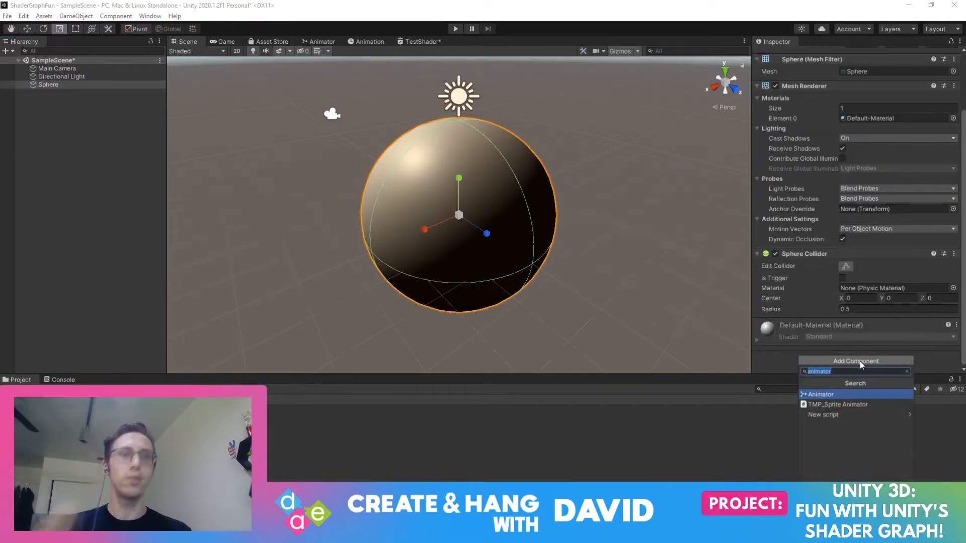
text(tet\s)
key(BackSpace)
key(BackSpace)
key(BackSpace)
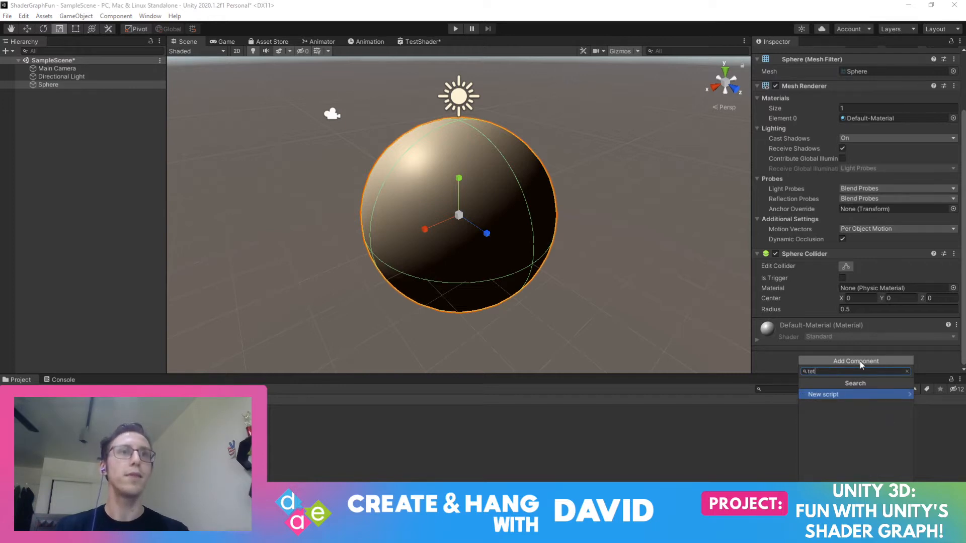
text(st)
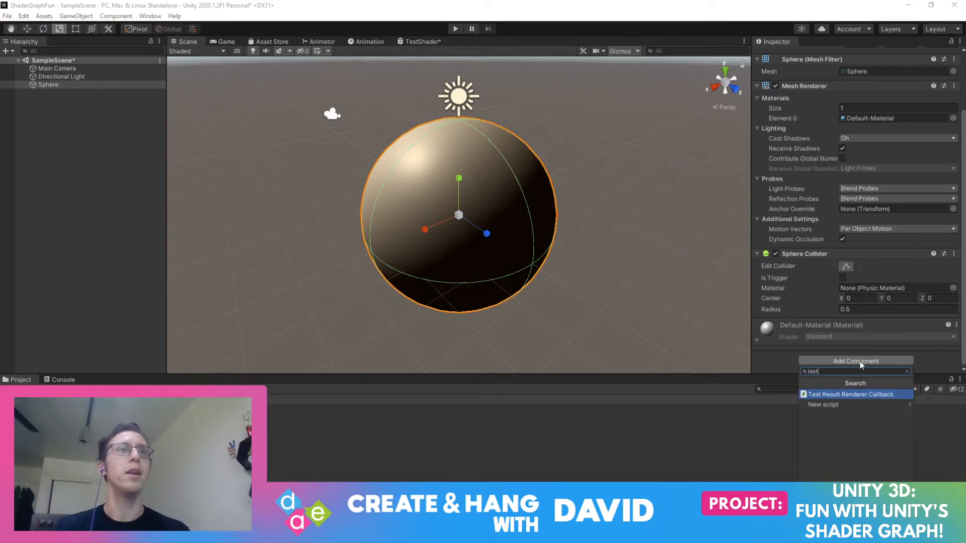
key(BackSpace)
key(BackSpace)
key(BackSpace)
key(BackSpace)
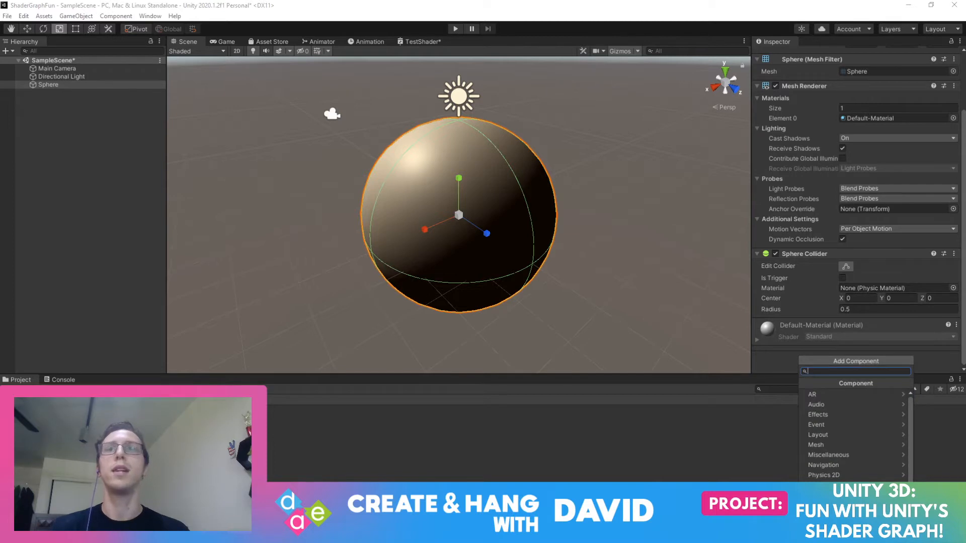
Switch to the TestShader graph and examine the Artistic, Input and Channel categories of nodes that can be created
click(145, 428)
click(418, 42)
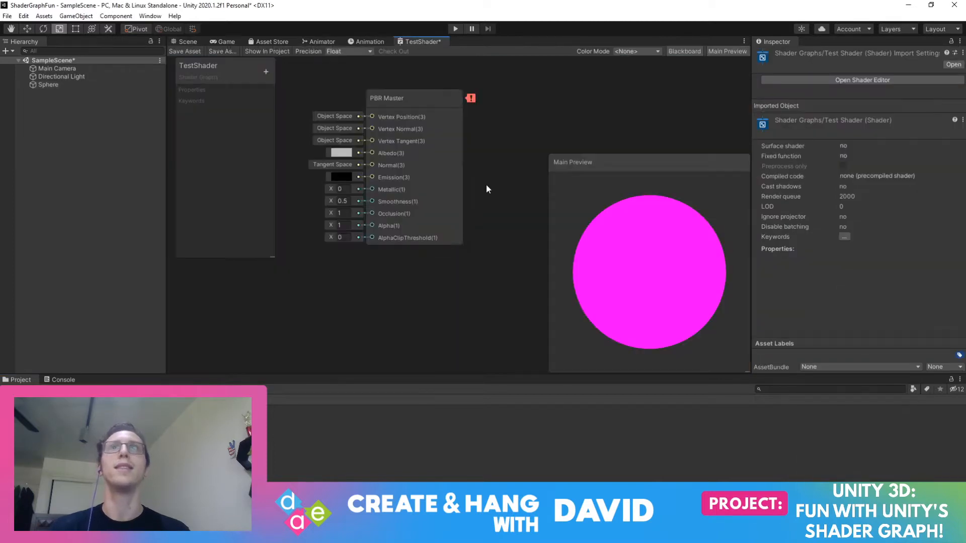
right_click(330, 124)
right_click(319, 96)
right_click(321, 298)
click(351, 304)
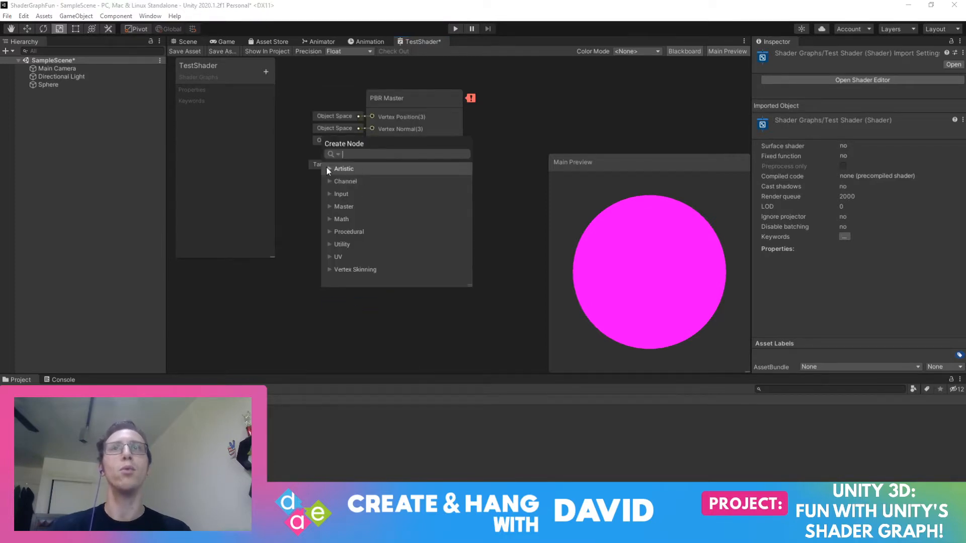
click(328, 168)
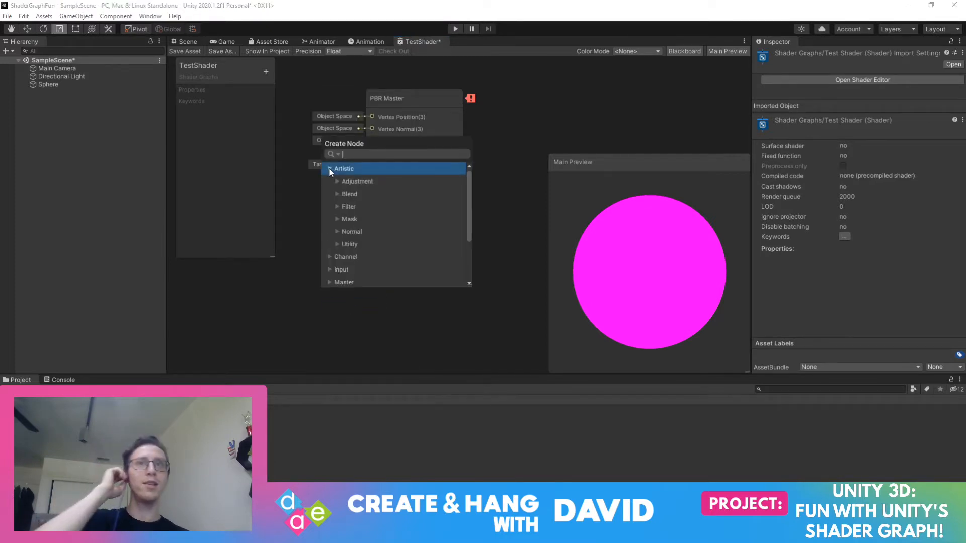
click(328, 169)
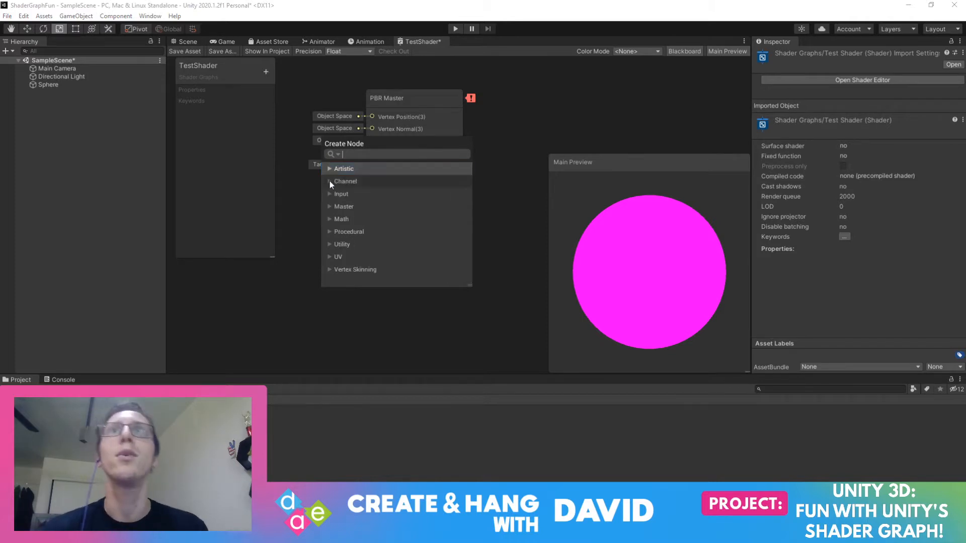
click(329, 195)
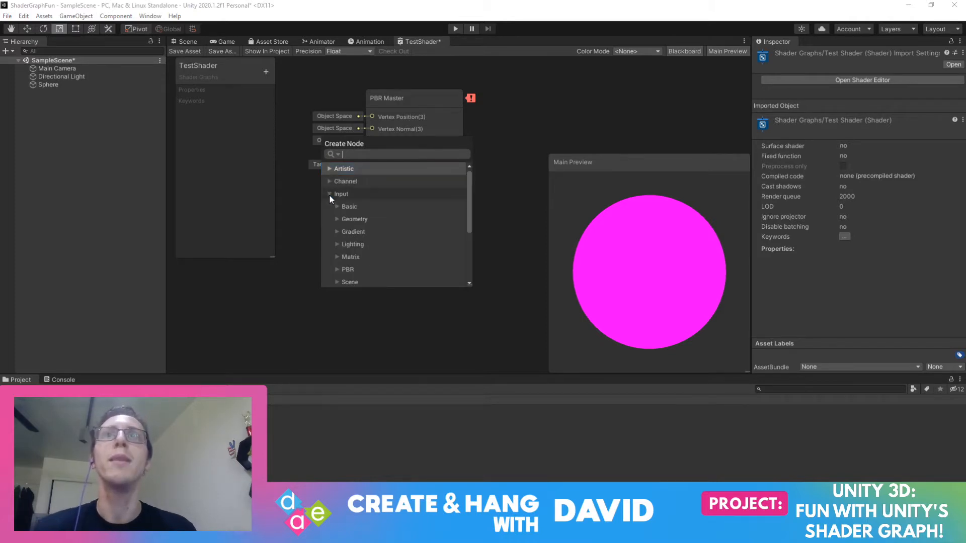
scroll(341, 209, down, 1)
scroll(340, 208, up, 1)
click(330, 193)
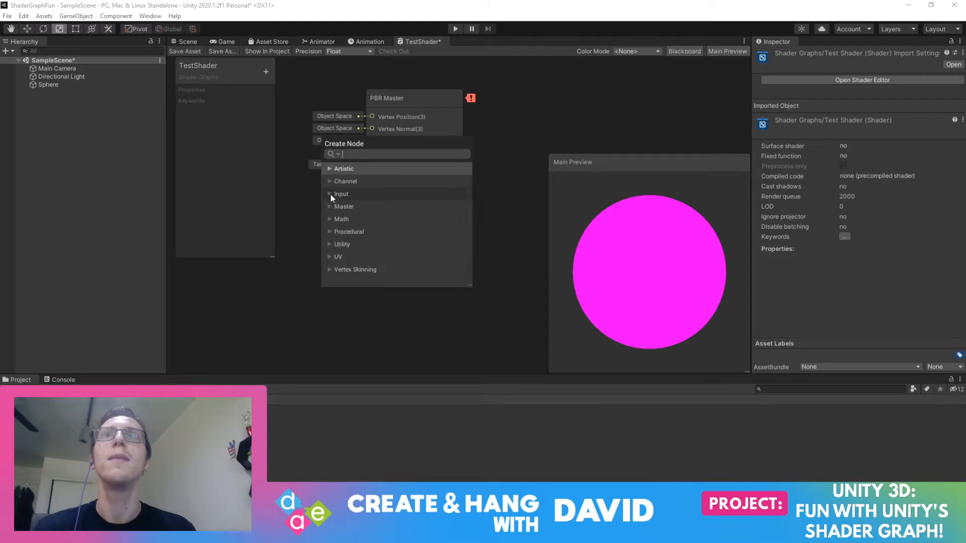
click(330, 180)
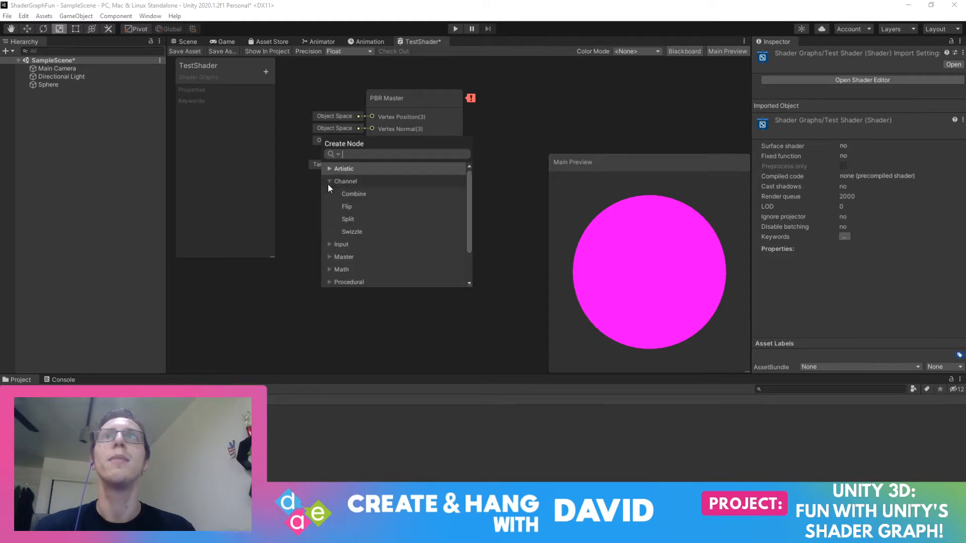
click(331, 181)
Examine the Math category of available nodes, including its Interpolation, Trigonometry, Wave and Vector groups
click(330, 220)
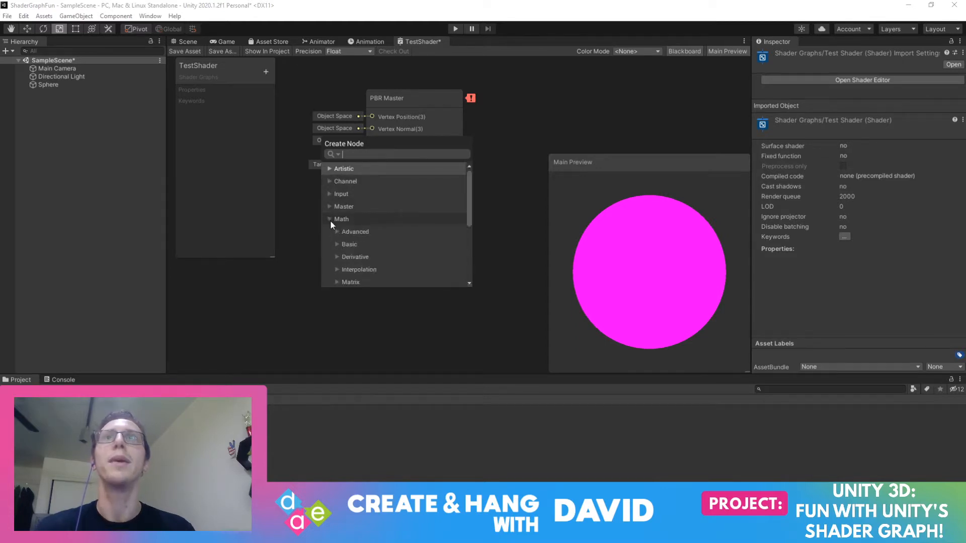
scroll(340, 226, down, 1)
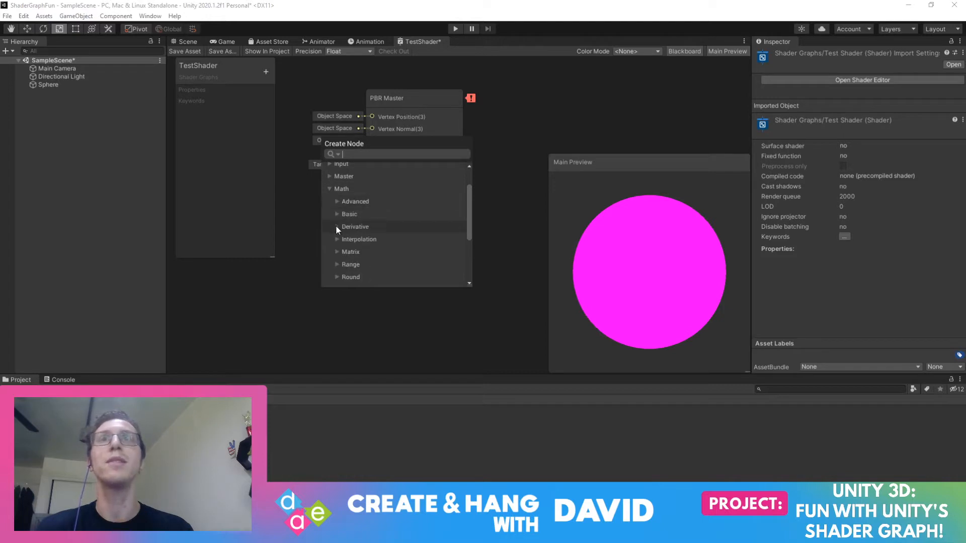
click(336, 239)
scroll(336, 239, down, 1)
click(337, 207)
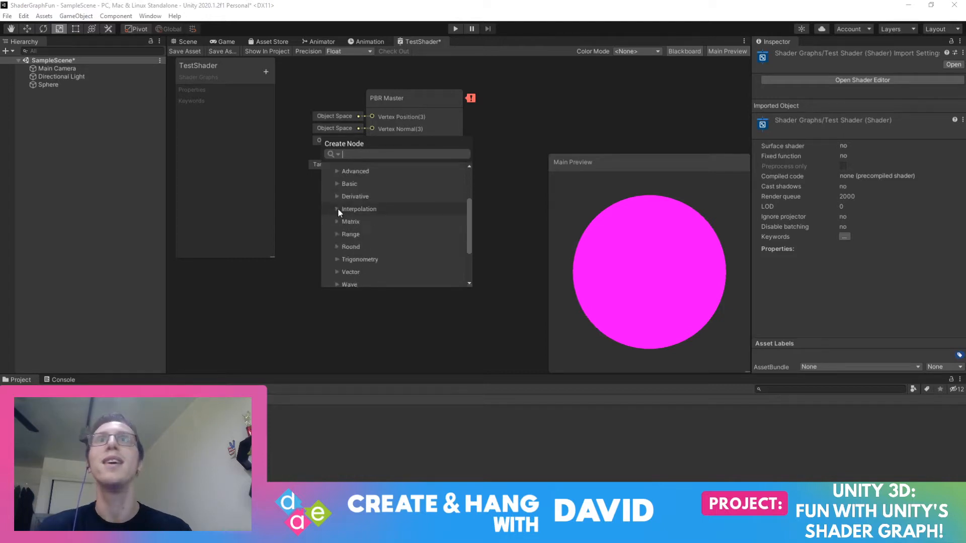
scroll(337, 227, down, 1)
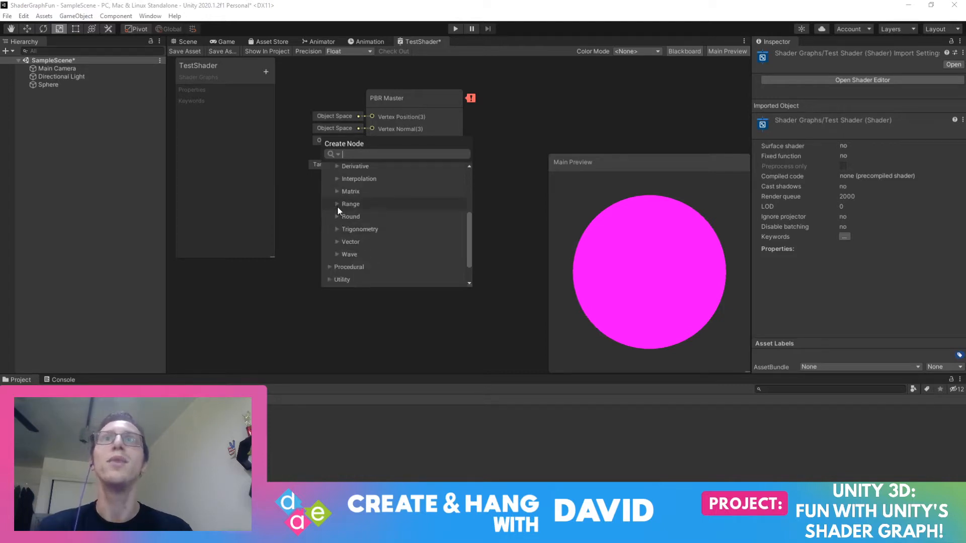
click(337, 229)
scroll(337, 229, down, 1)
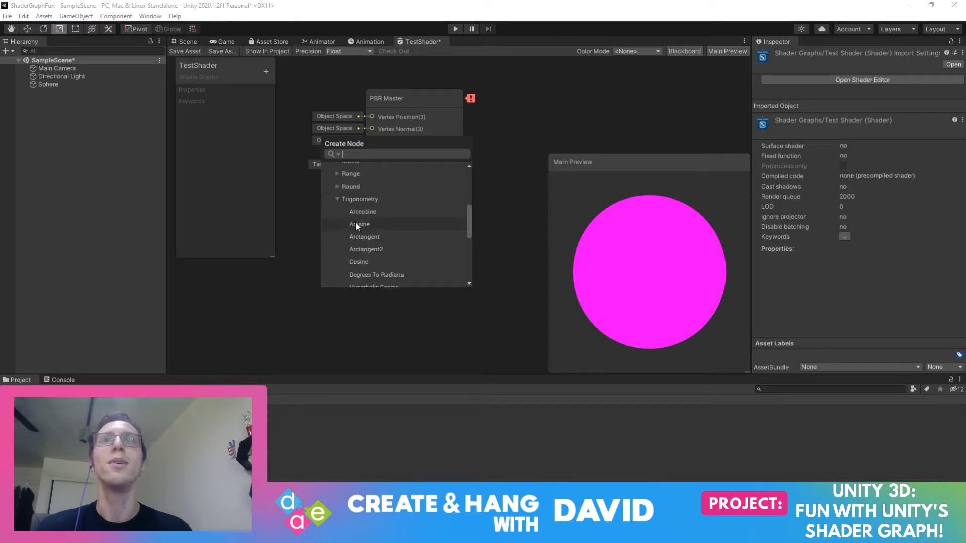
click(338, 198)
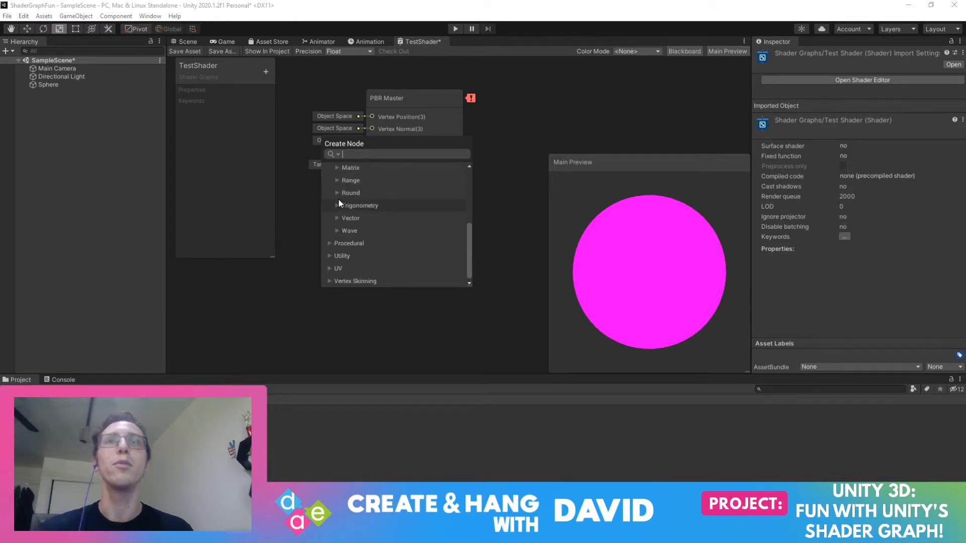
click(338, 231)
scroll(338, 234, down, 1)
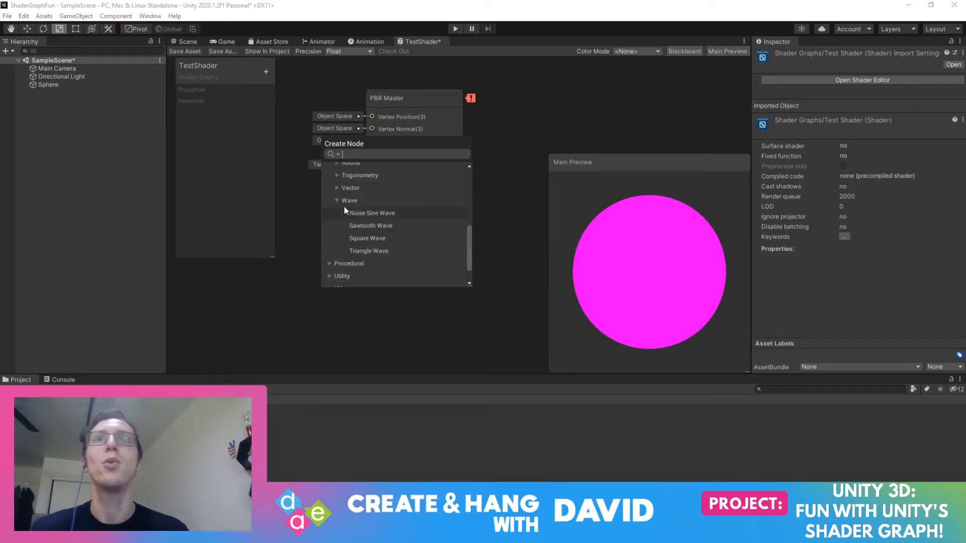
click(336, 201)
click(336, 215)
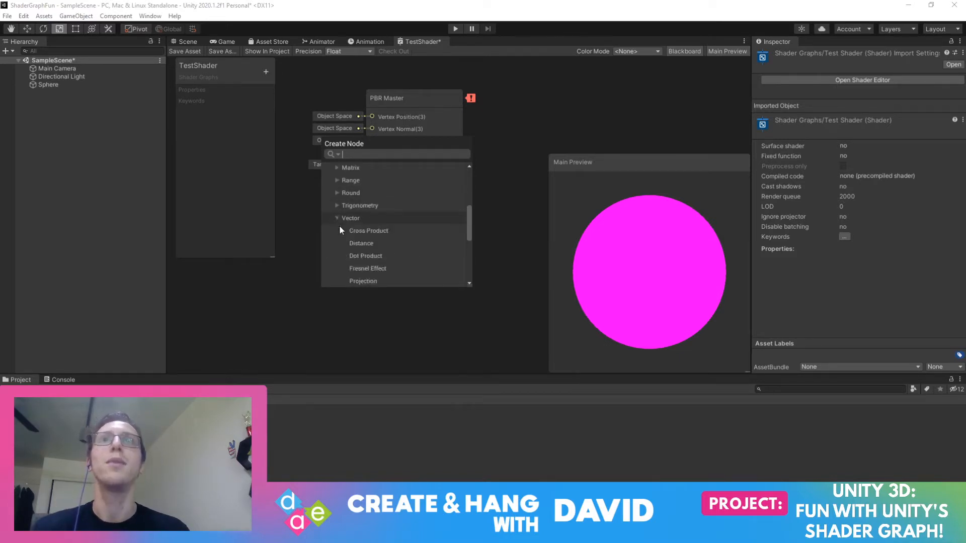
scroll(340, 226, down, 1)
click(336, 189)
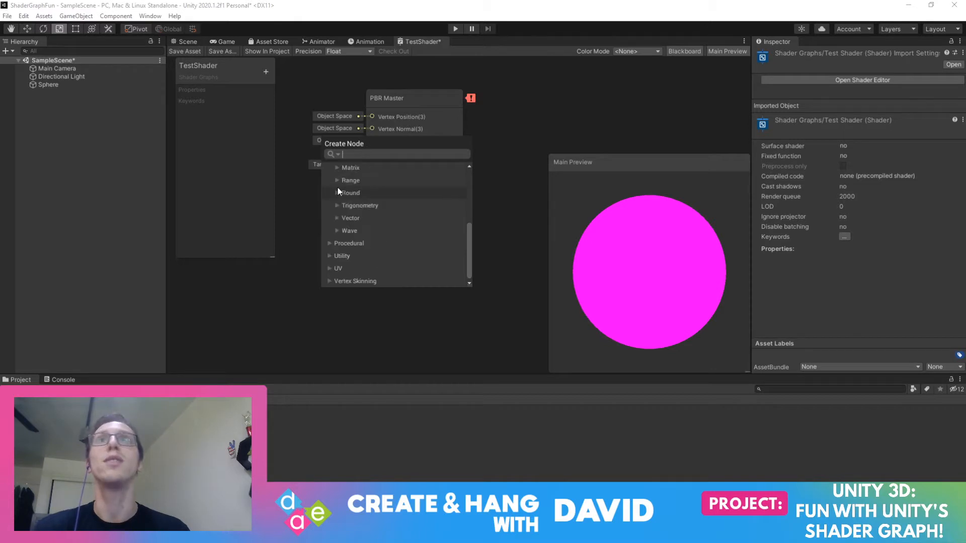
Add a procedural Checkerboard node to the graph and place it to the right of the PBR Master node
click(328, 243)
scroll(342, 243, down, 1)
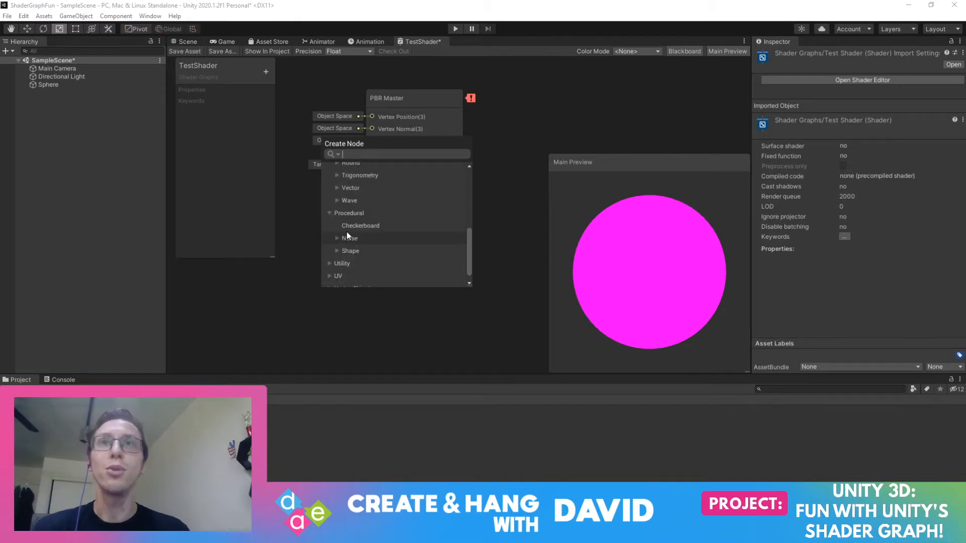
click(346, 225)
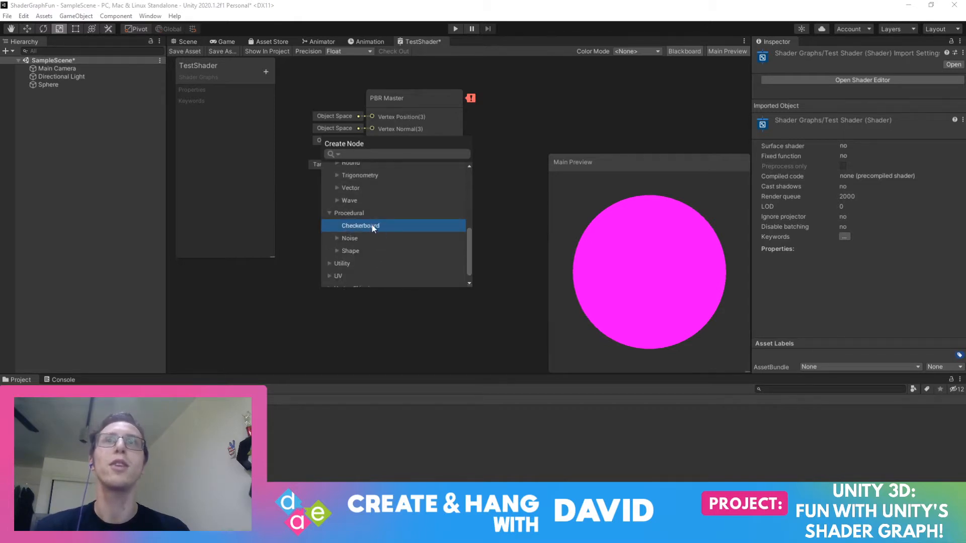
click(372, 225)
drag(377, 307, 549, 81)
drag(423, 135, 344, 103)
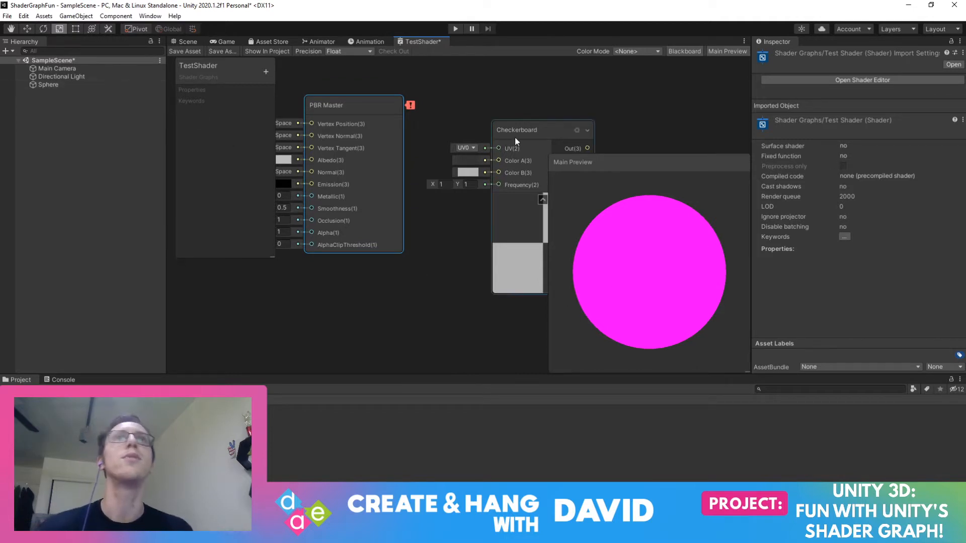
drag(538, 126, 527, 91)
drag(361, 117, 384, 104)
Find the texture nodes by searching for "text" and add a Sample Texture 2D node to the graph
right_click(285, 309)
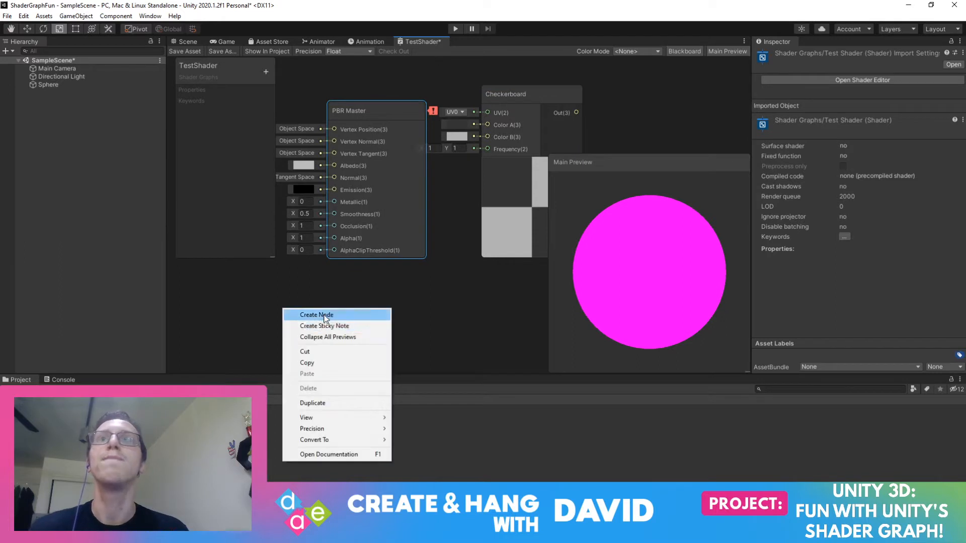
click(322, 314)
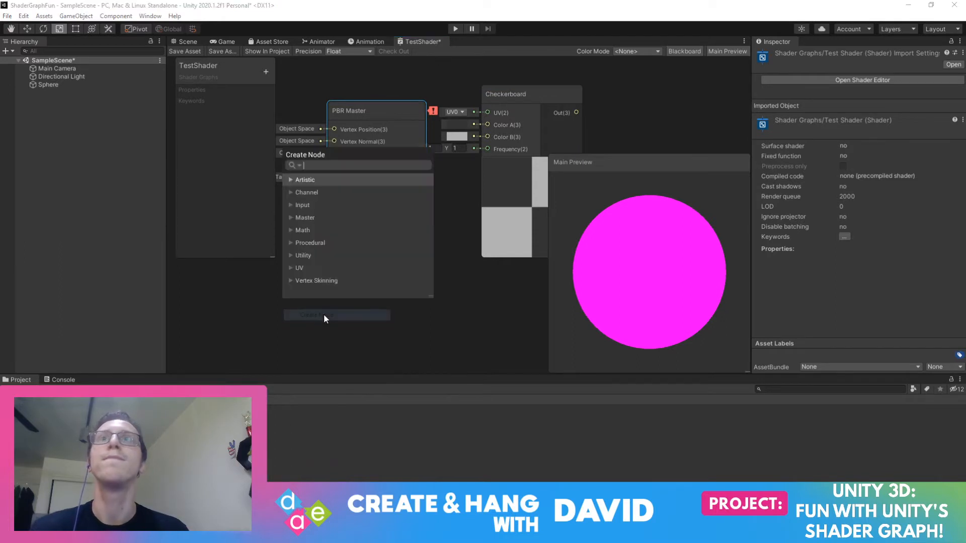
click(291, 204)
click(298, 218)
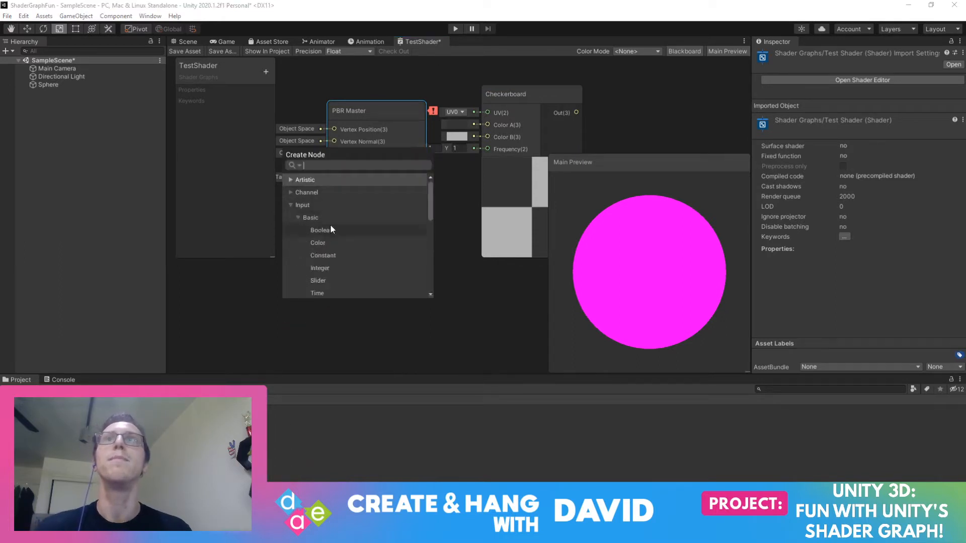
click(299, 220)
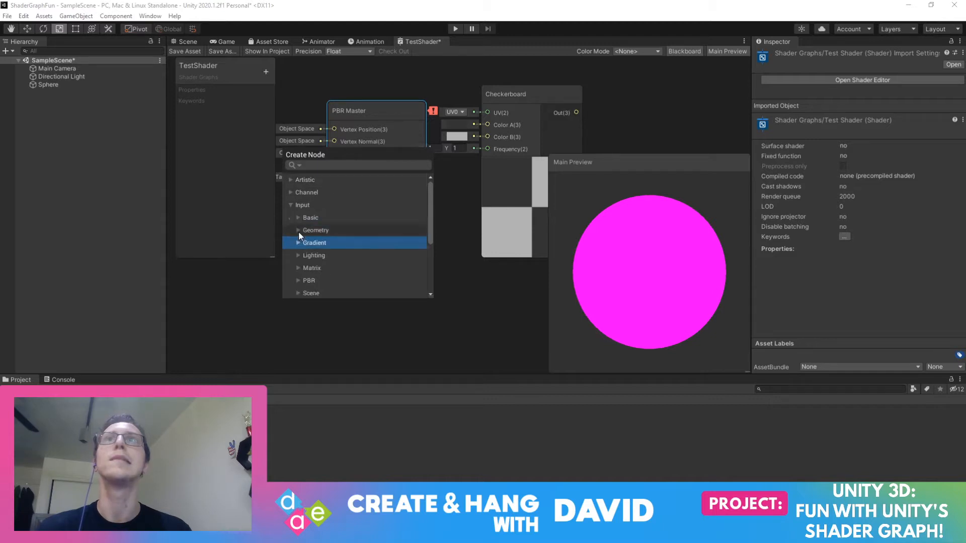
click(299, 232)
scroll(311, 230, down, 2)
scroll(311, 230, up, 1)
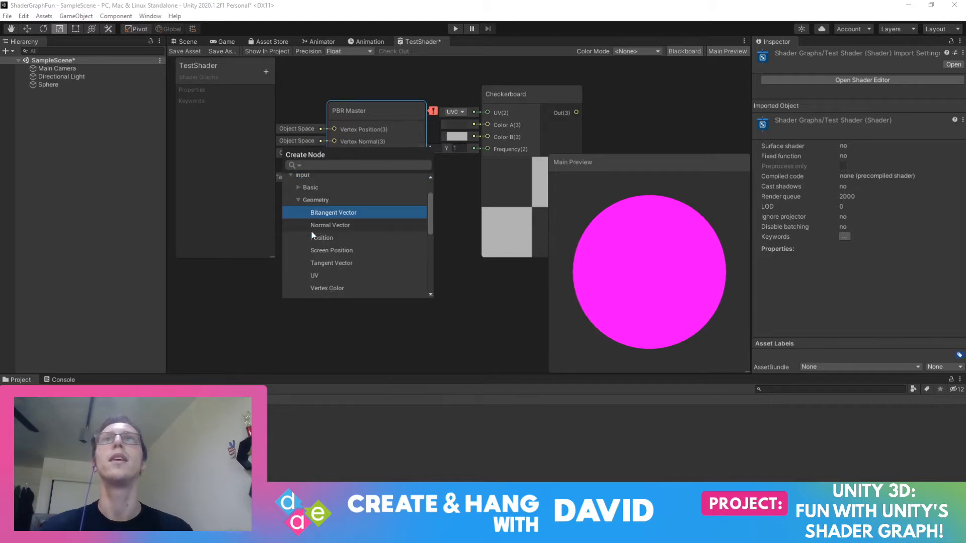
click(300, 201)
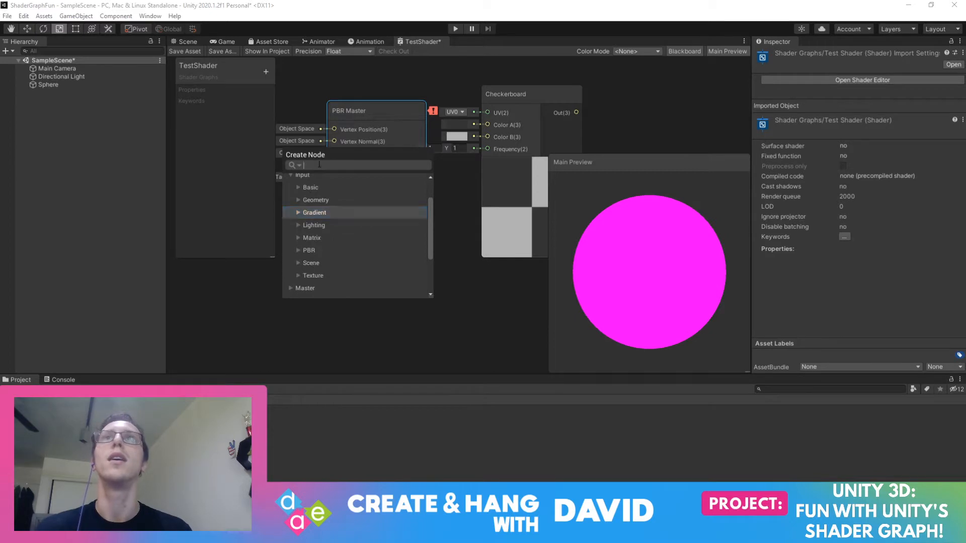
text(text)
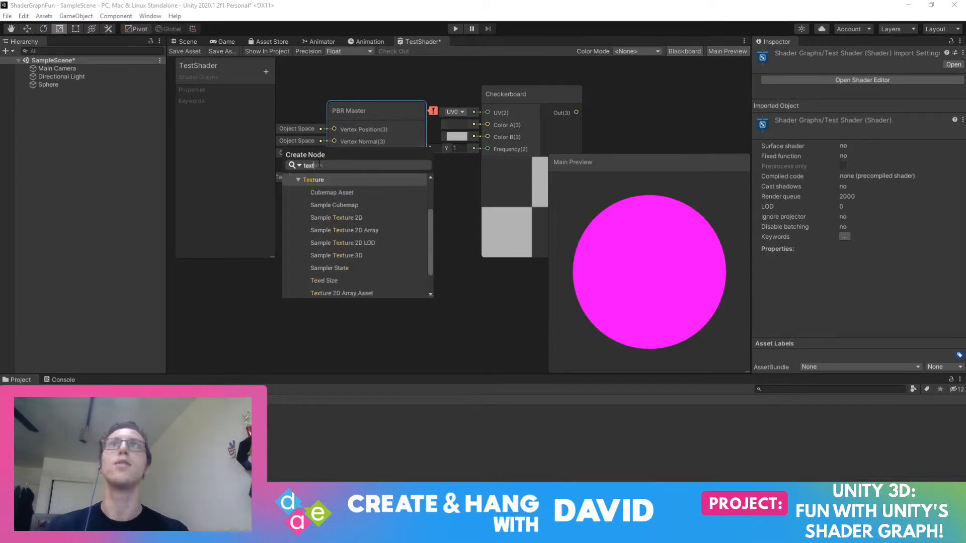
click(351, 216)
Rearrange the graph's nodes so that the Sample Texture 2D node sits above the Checkerboard node
drag(331, 324, 285, 276)
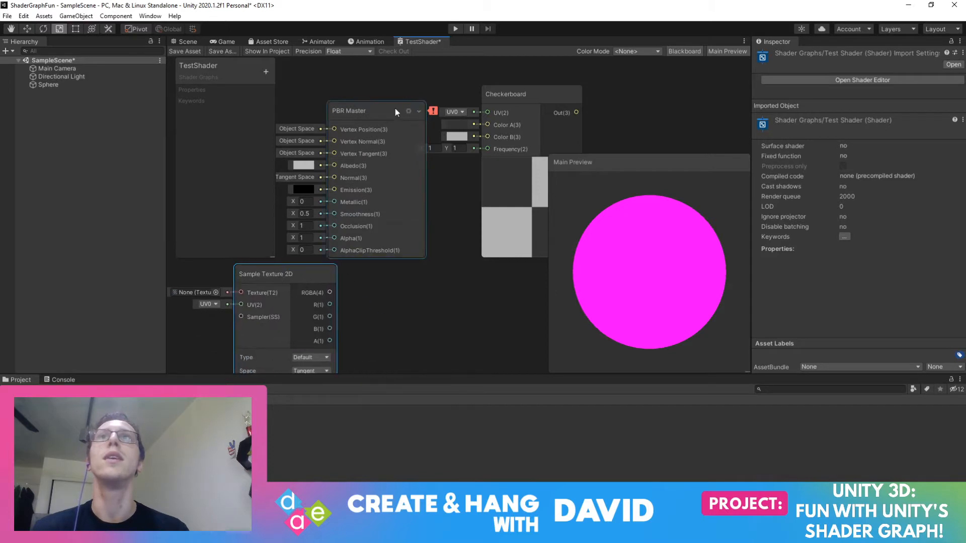
drag(395, 108, 443, 131)
drag(267, 276, 449, 96)
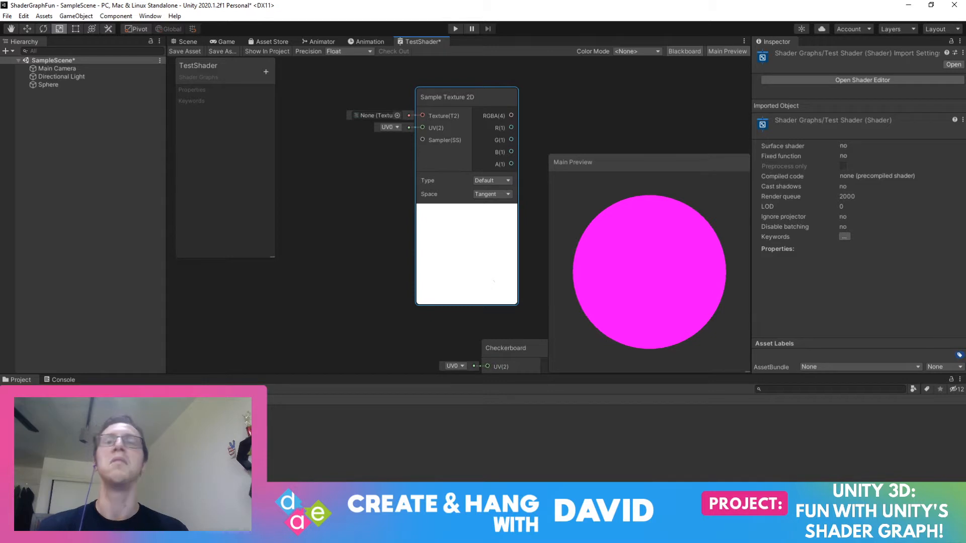
Create a new material named ShaderMat in the project's Assets folder
right_click(260, 437)
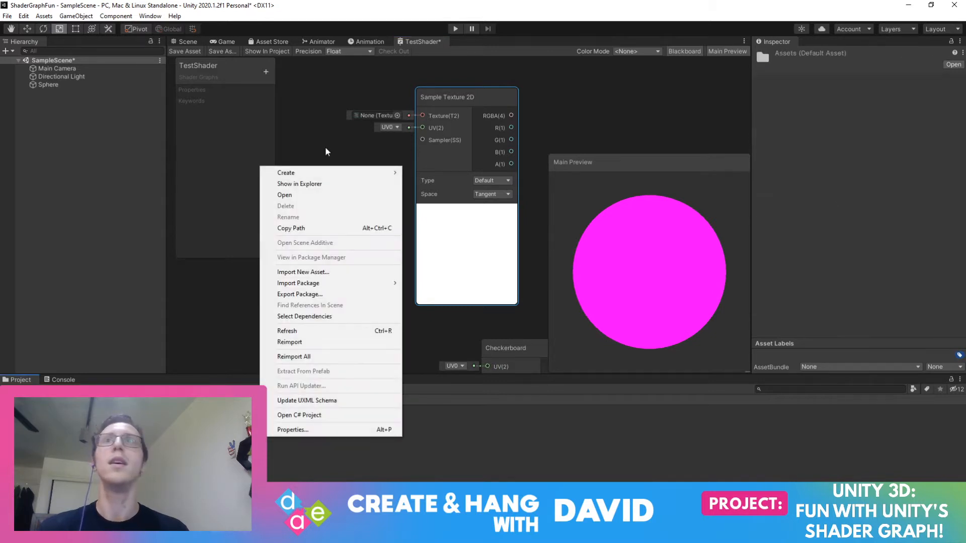
mouse_move(381, 173)
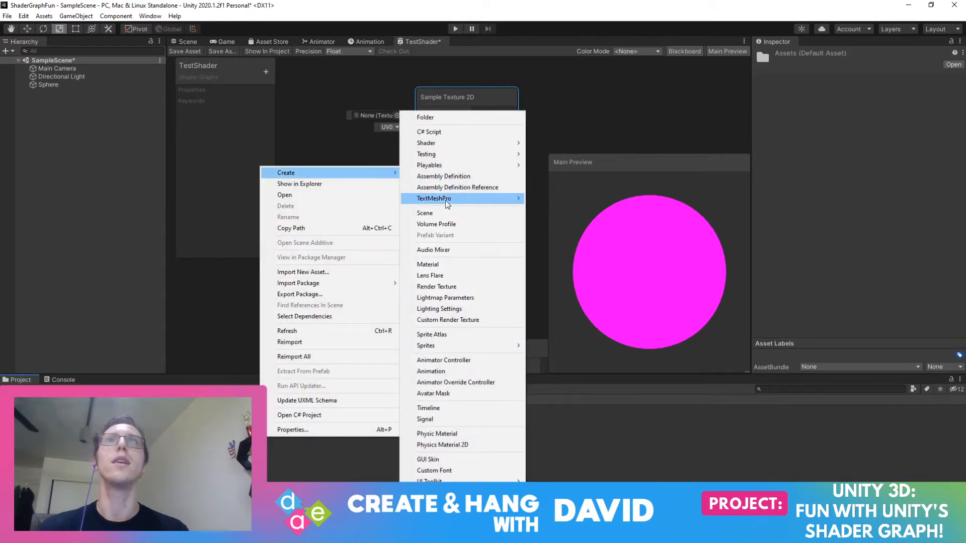
click(453, 264)
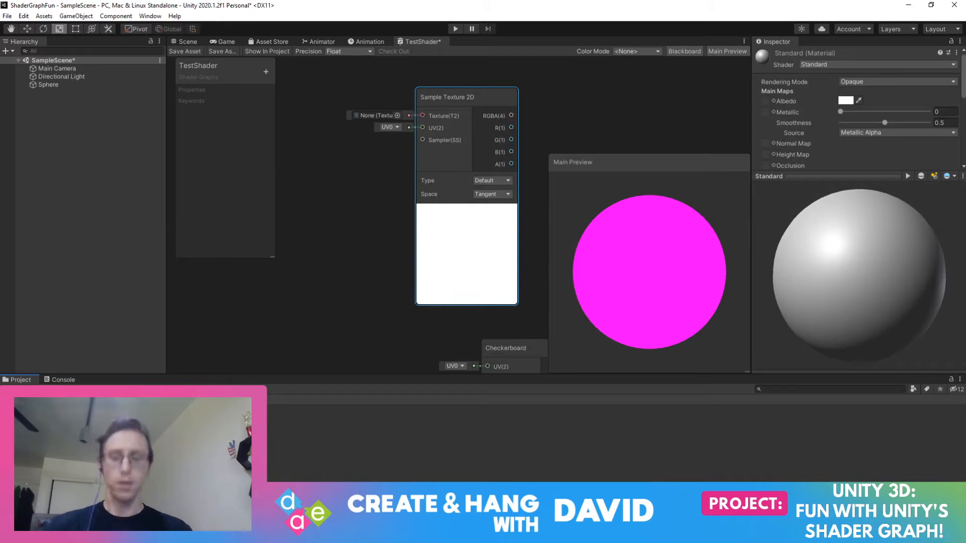
key(Return)
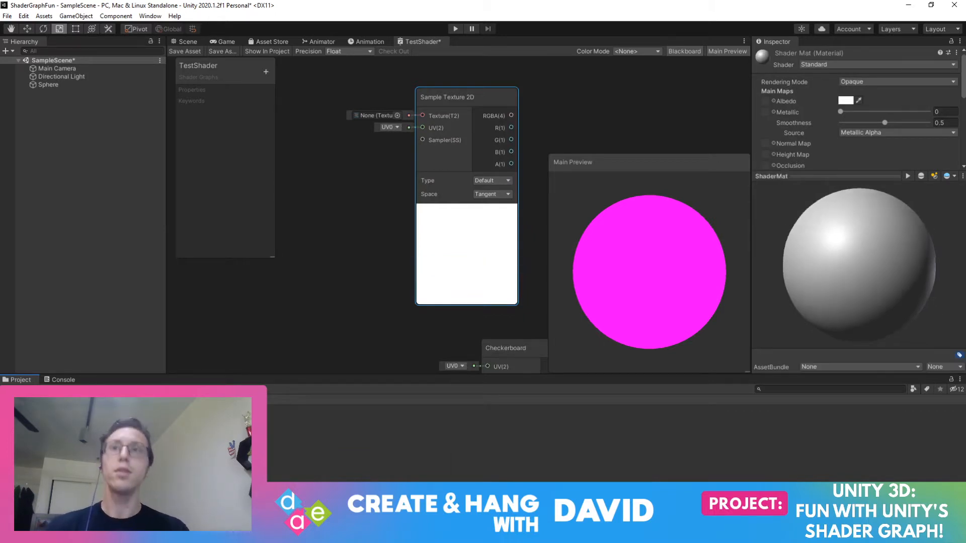
Assign the TestShader shader from the Shader Graphs category to the ShaderMat material
click(892, 64)
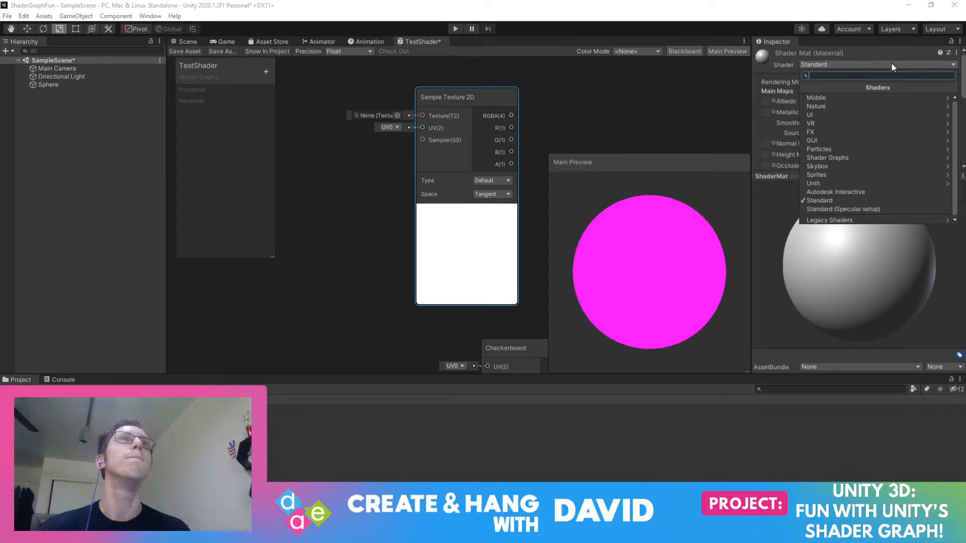
click(908, 183)
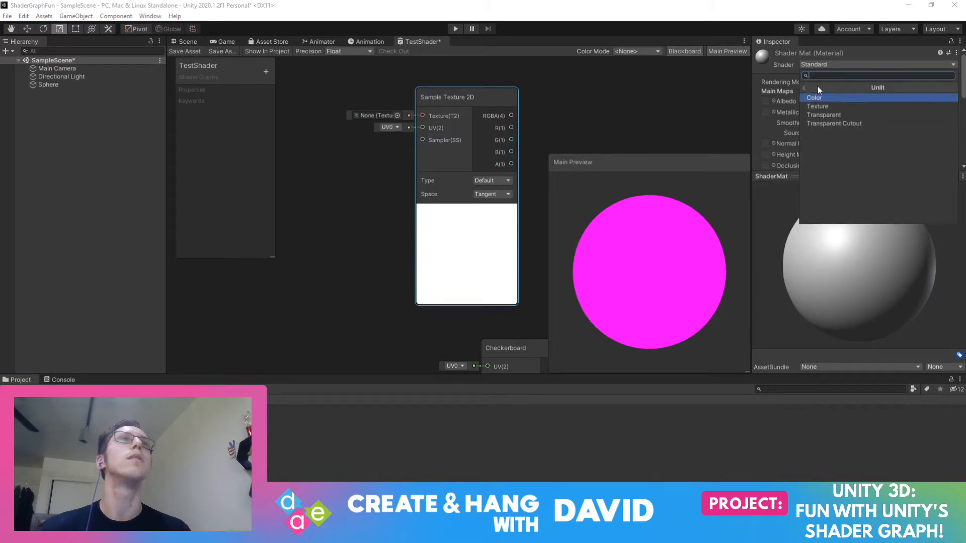
click(802, 88)
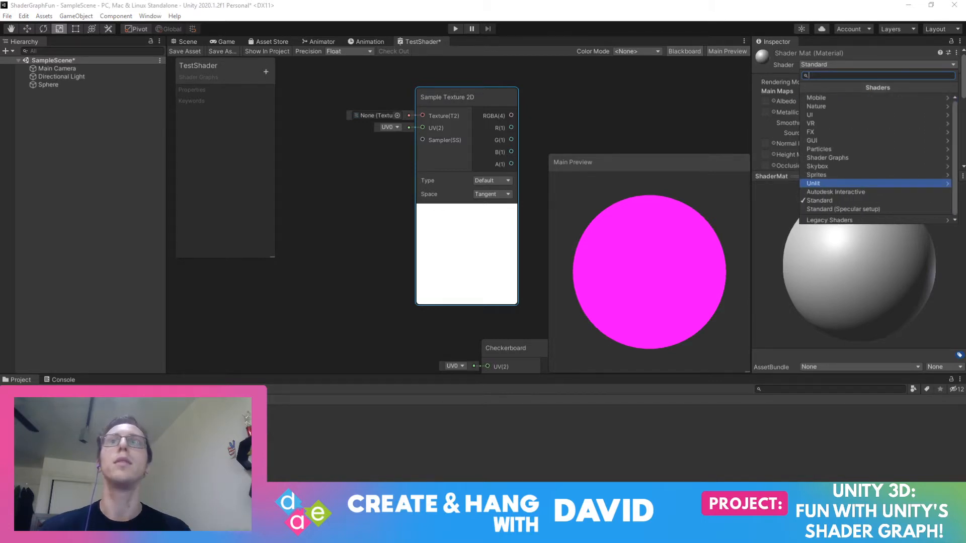
click(835, 158)
click(835, 98)
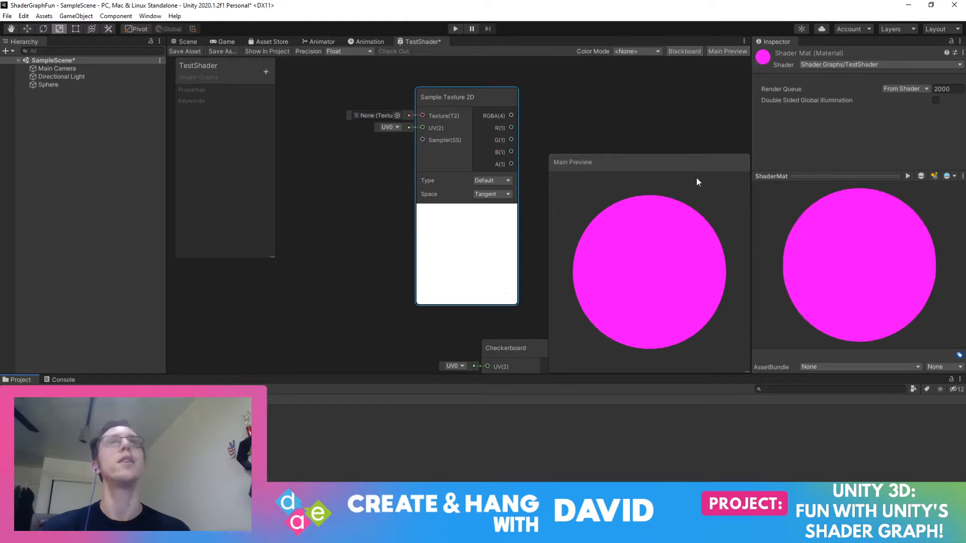
Show the scene and apply the ShaderMat material to the Sphere object
click(62, 85)
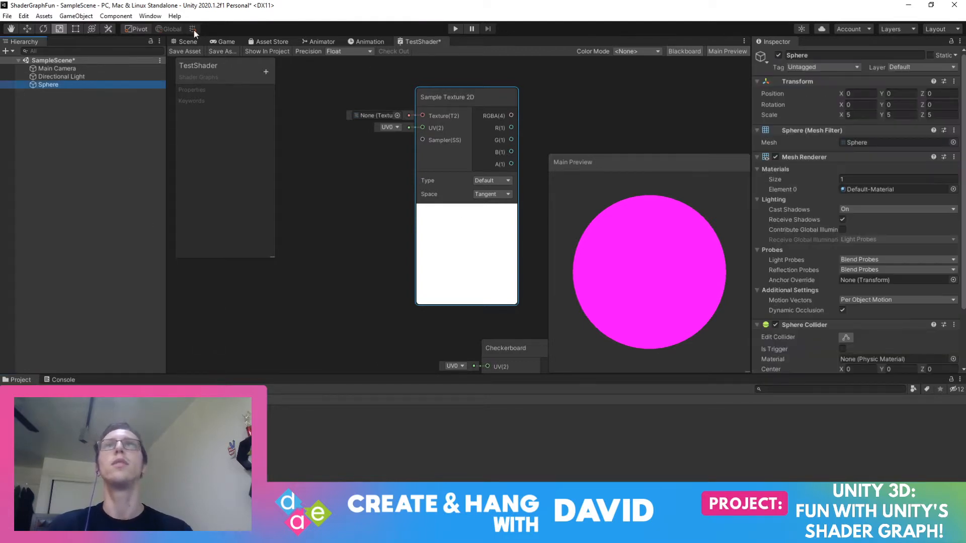
click(186, 42)
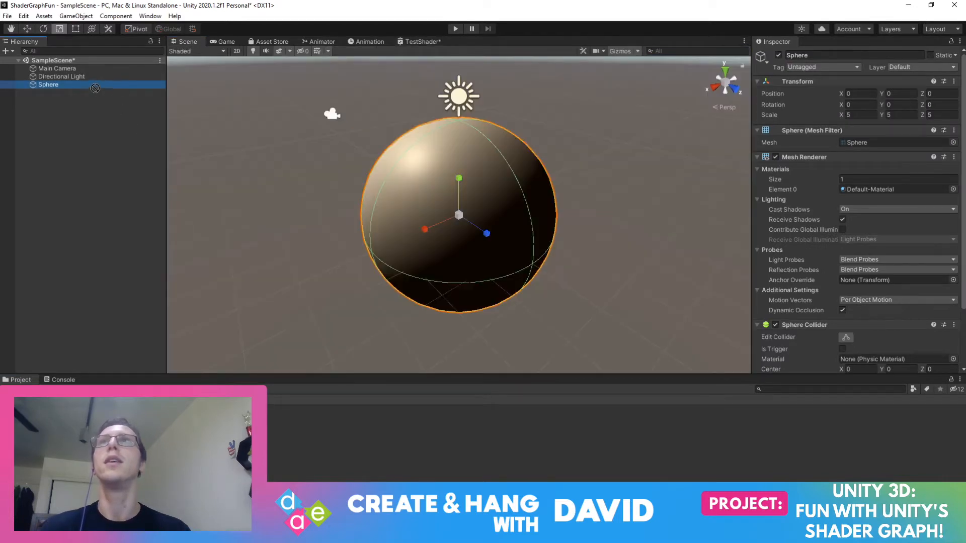
drag(87, 89, 87, 89)
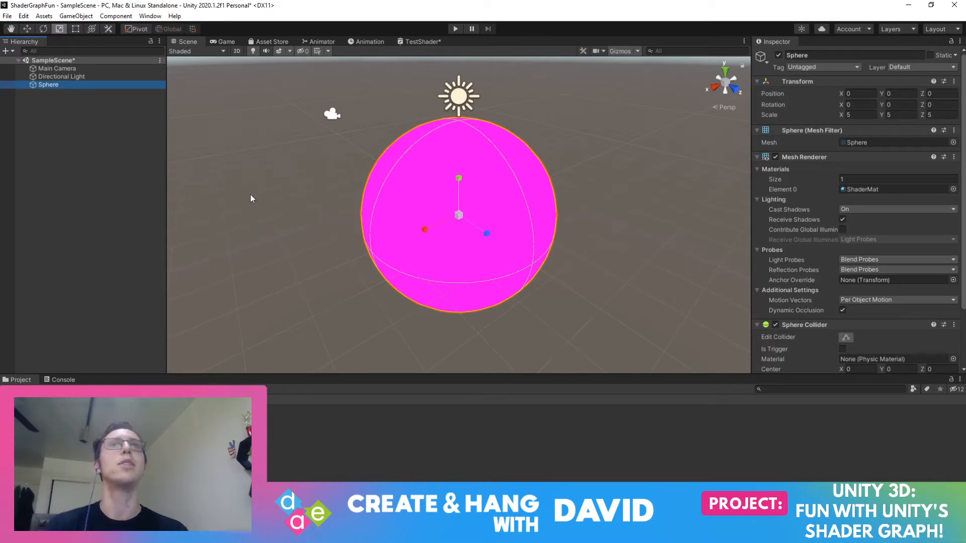
Dock the TestShader graph beside the Scene view and widen the graph area so the Scene view becomes a narrow column
click(166, 433)
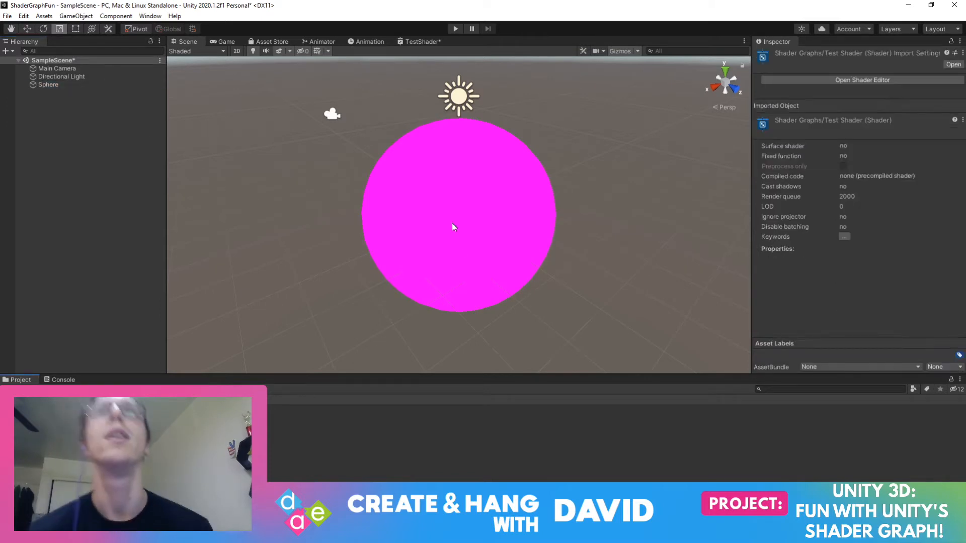
drag(422, 42, 633, 201)
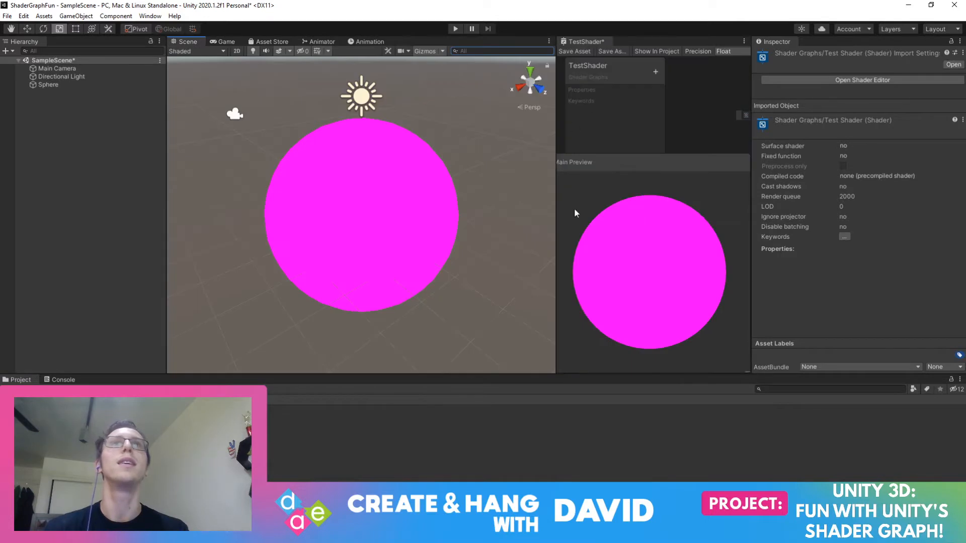
drag(556, 101, 307, 129)
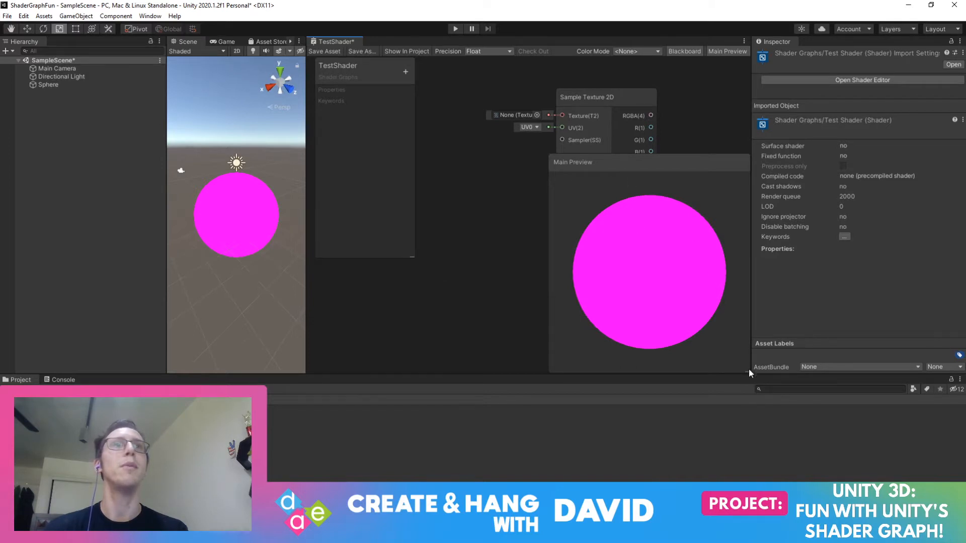
Hide the graph's Main Preview and Blackboard to free space around the nodes
drag(746, 370, 639, 263)
drag(608, 168, 736, 62)
click(723, 52)
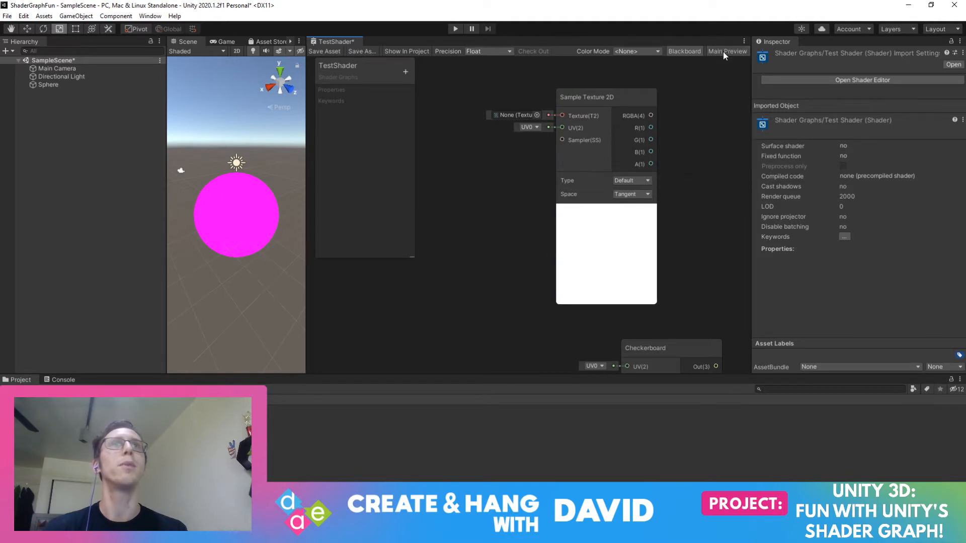
click(680, 52)
click(680, 52)
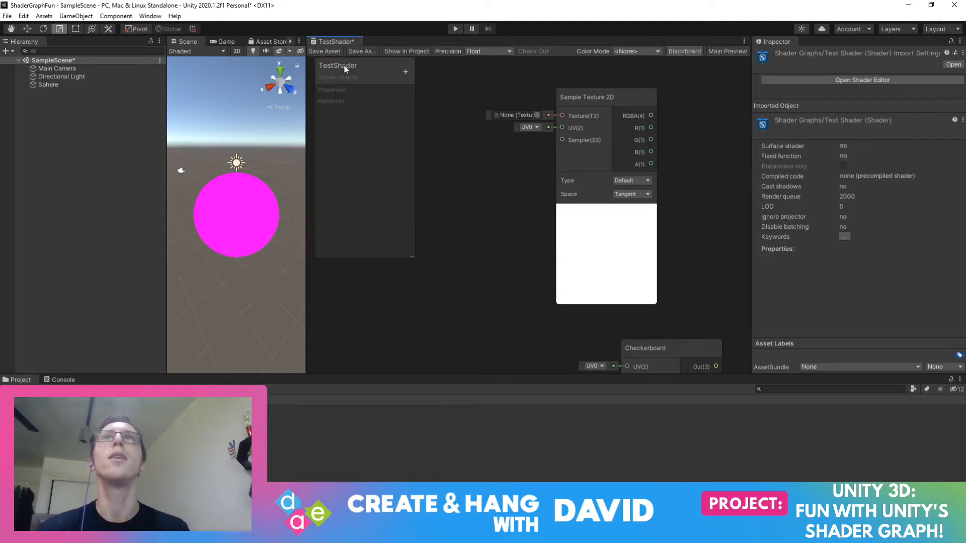
click(693, 52)
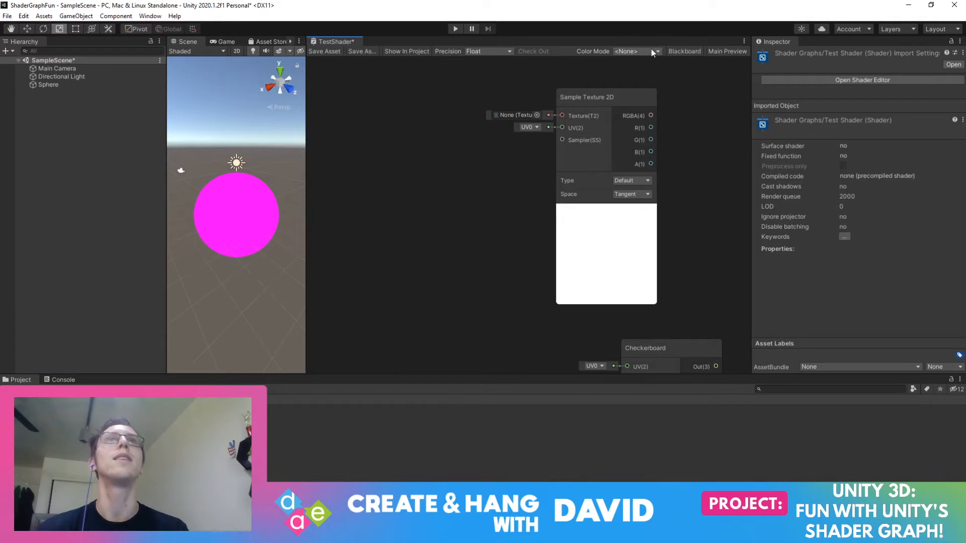
Try the Precision, User Defined and Category color modes on the nodes, restore None, and look at the graph's precision options
click(646, 51)
click(652, 90)
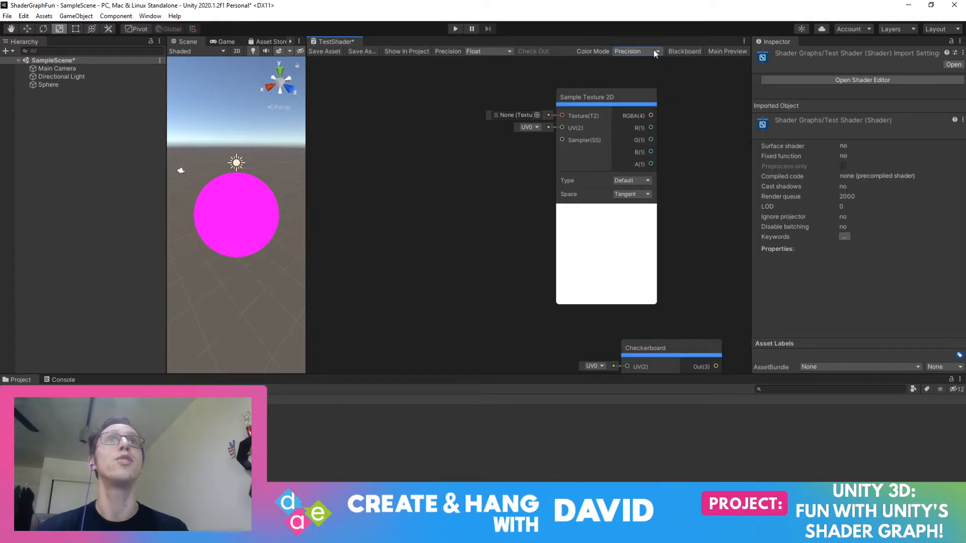
click(654, 50)
click(654, 64)
click(651, 52)
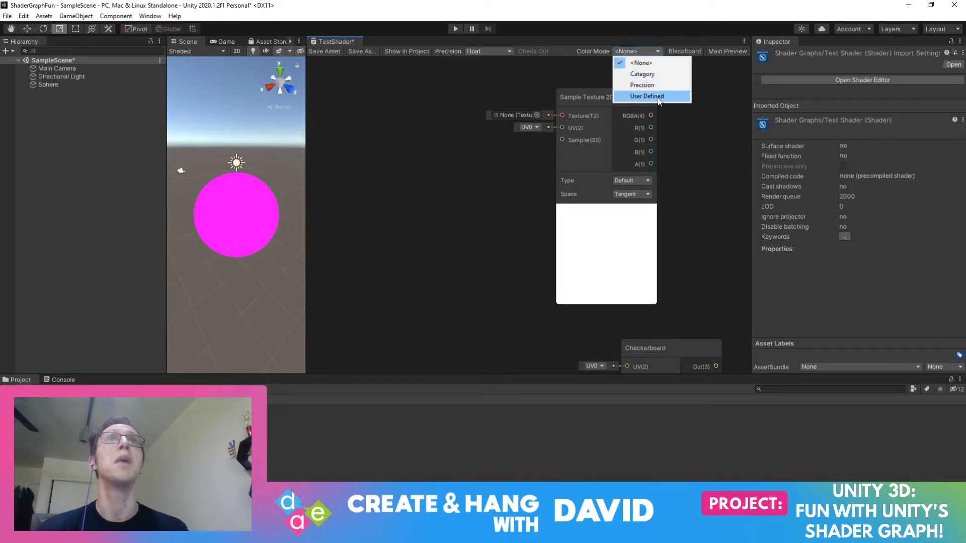
click(647, 96)
click(653, 52)
click(655, 74)
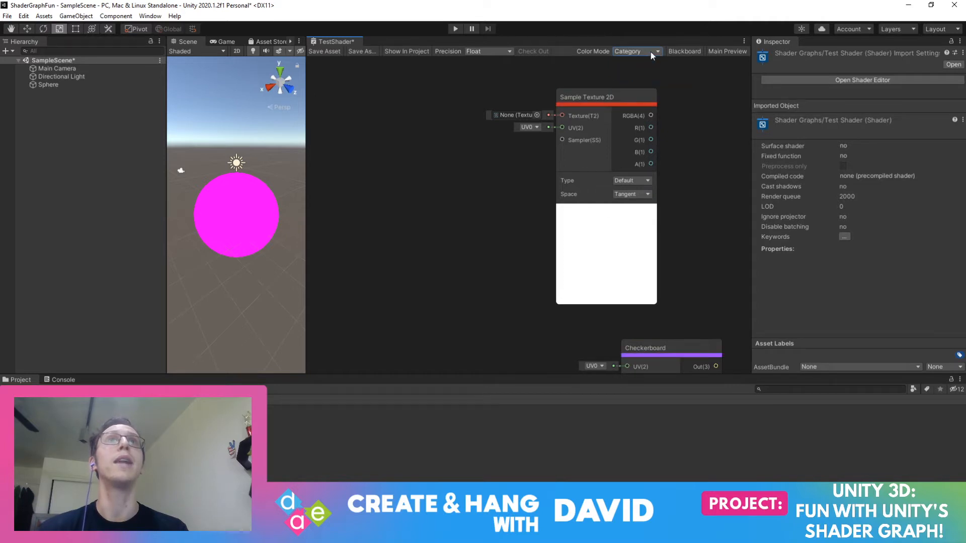
click(651, 52)
click(653, 62)
click(653, 51)
click(656, 86)
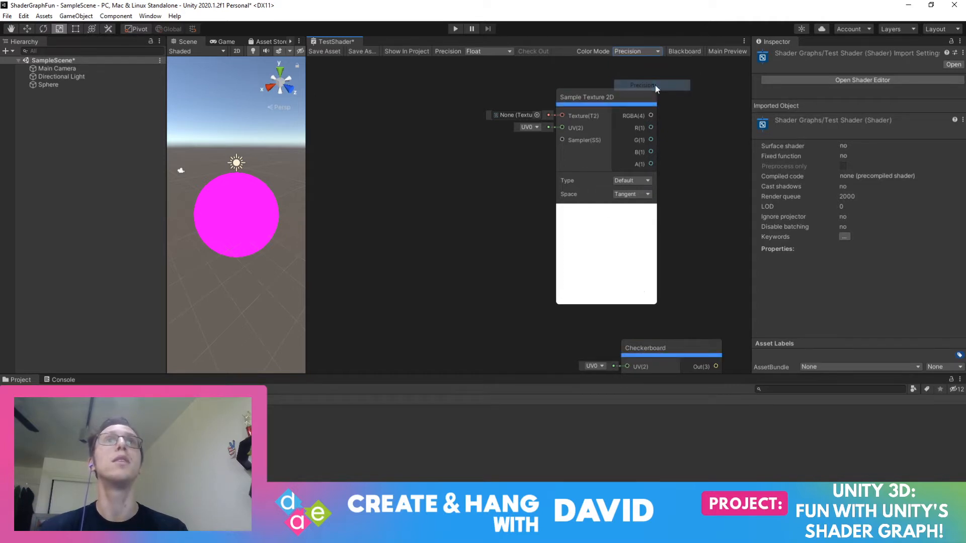
click(648, 52)
click(650, 62)
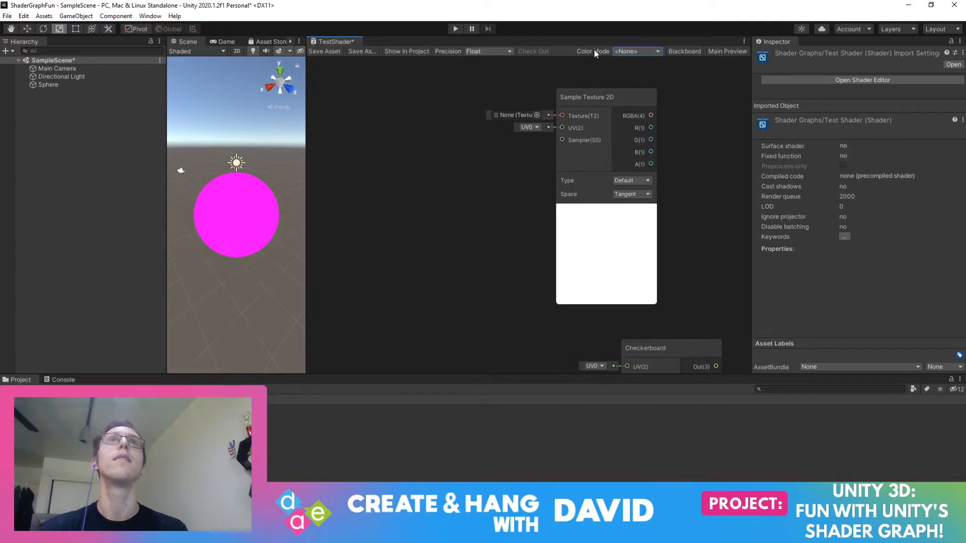
click(507, 50)
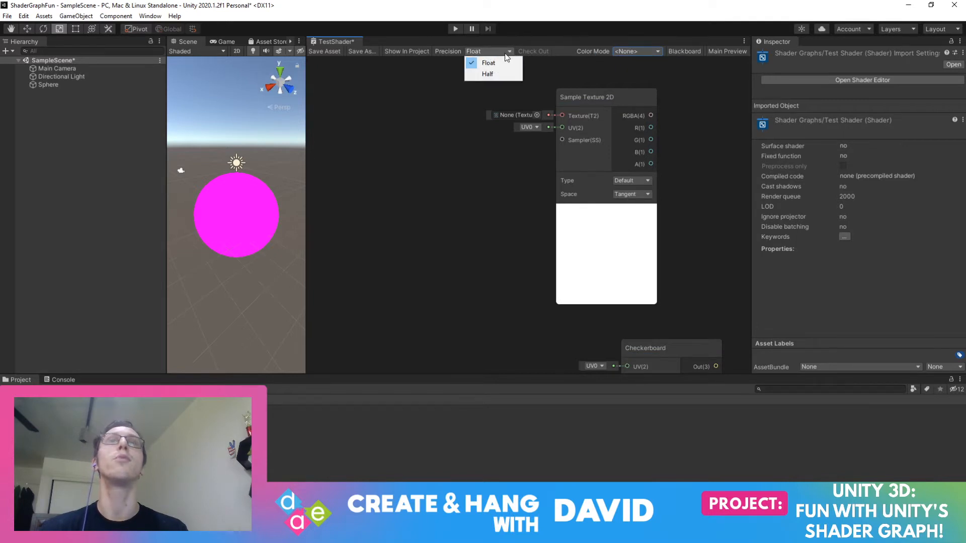
click(506, 53)
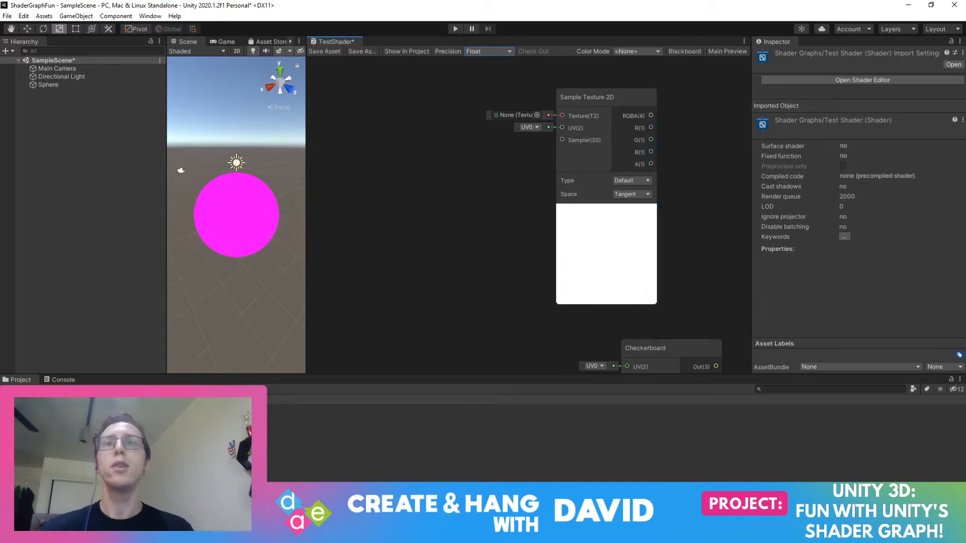
Launch GIMP from the desktop and switch to it
key(super+d)
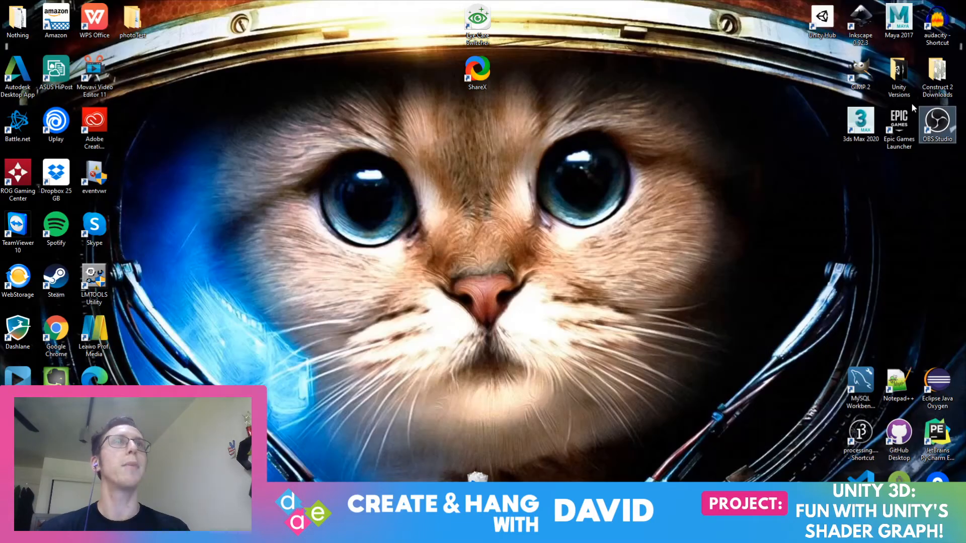
double_click(859, 73)
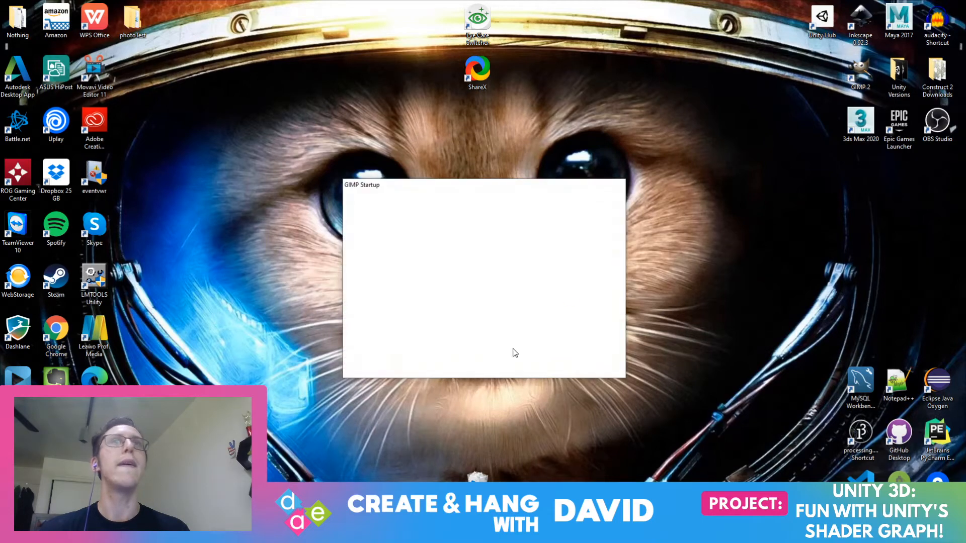
click(322, 534)
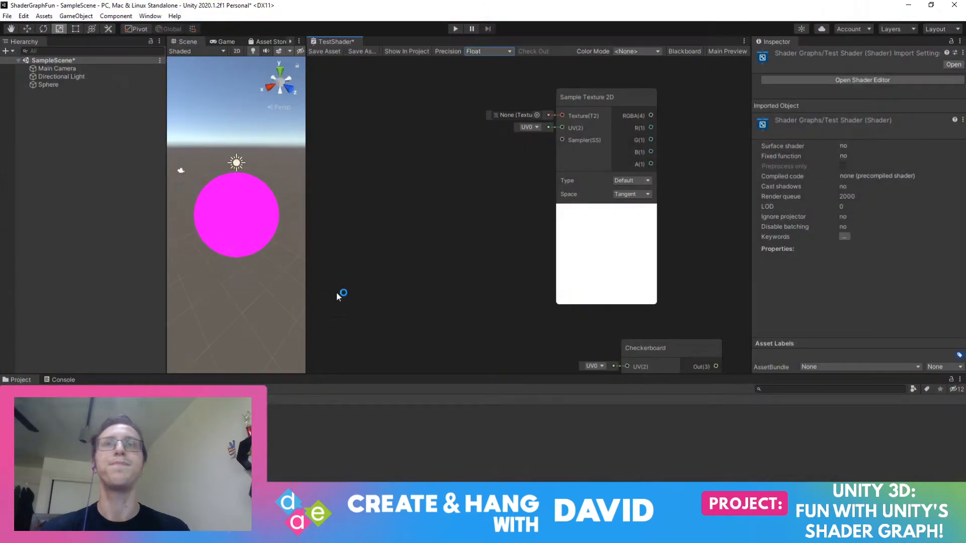
click(360, 535)
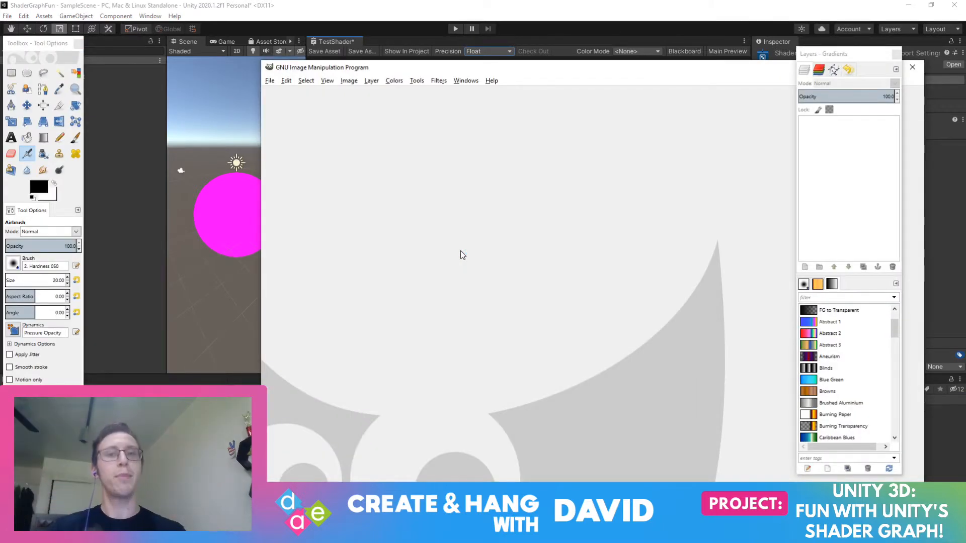
Arrange the GIMP windows so the toolbox and the layers dock sit on either side of the image window
drag(577, 74, 442, 39)
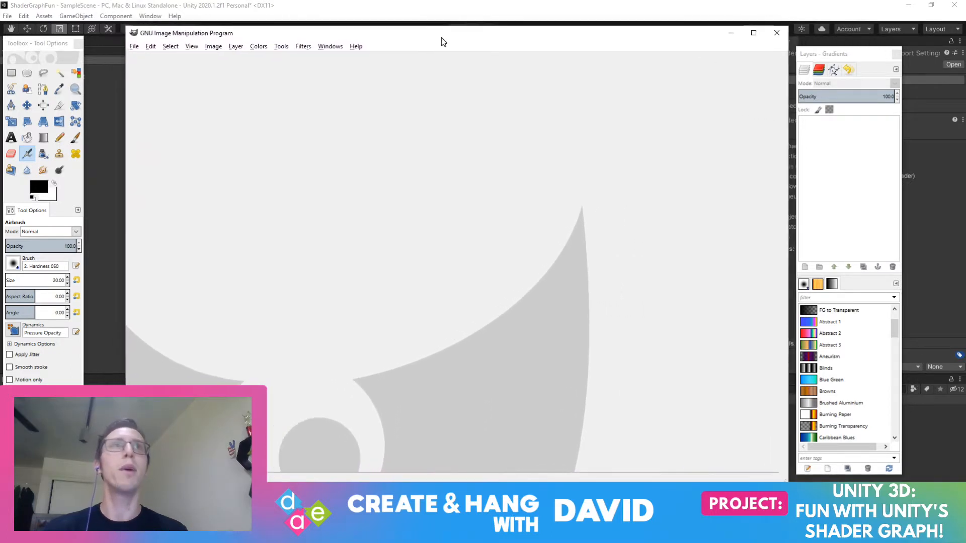
click(831, 58)
drag(831, 58, 831, 38)
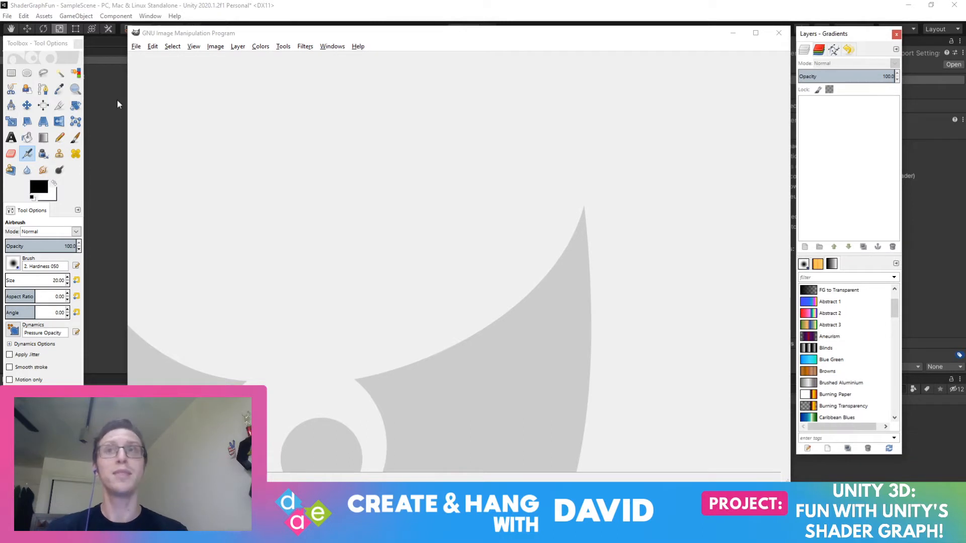
drag(34, 49, 74, 40)
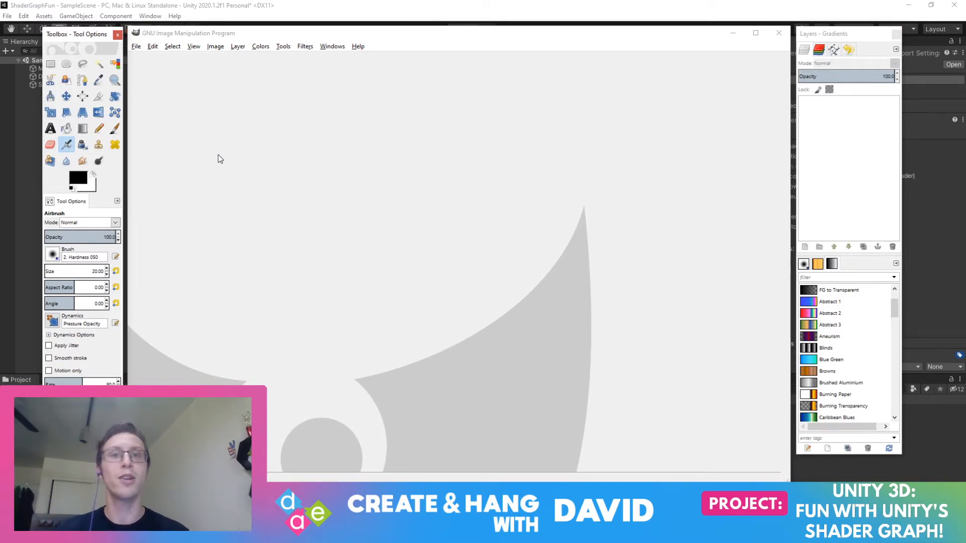
Open the recently used image r2d2.jpg in GIMP
click(245, 35)
click(136, 46)
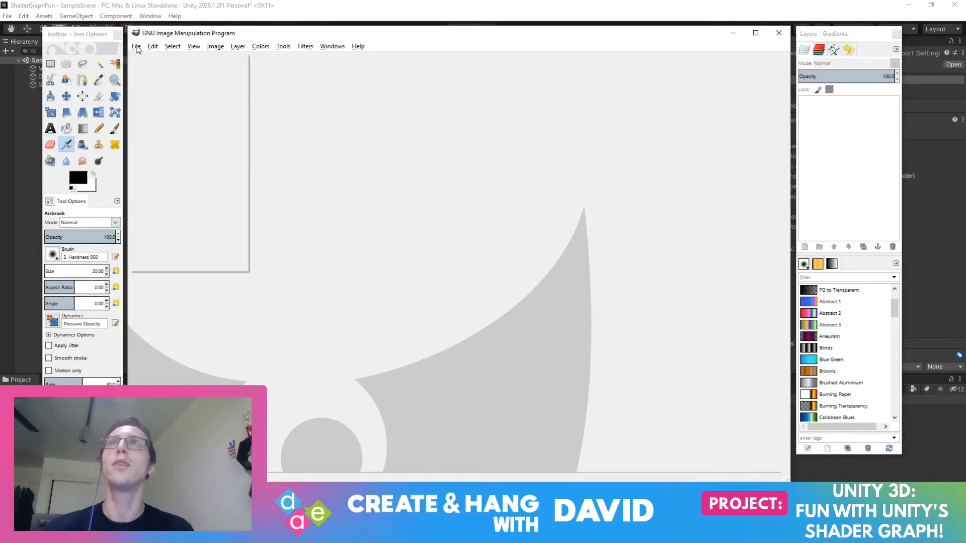
click(171, 79)
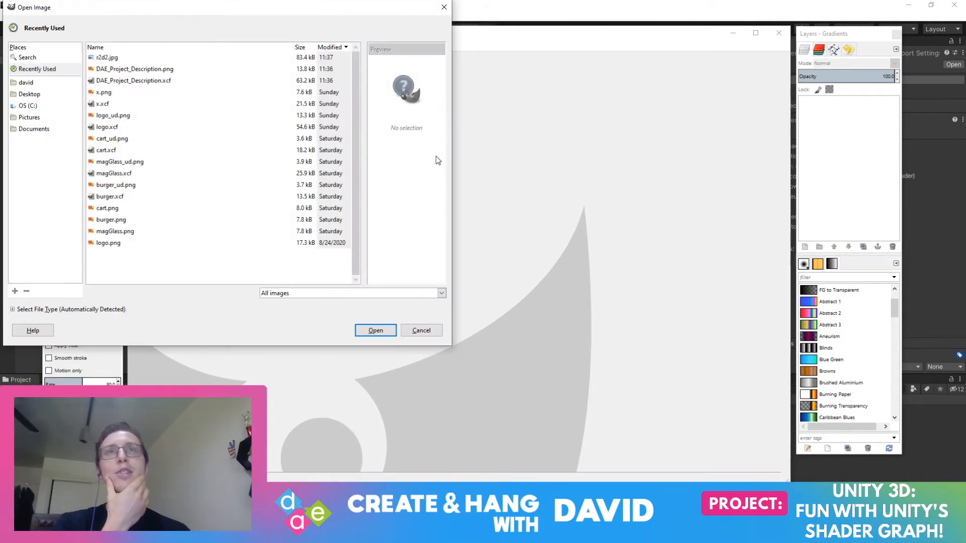
double_click(133, 60)
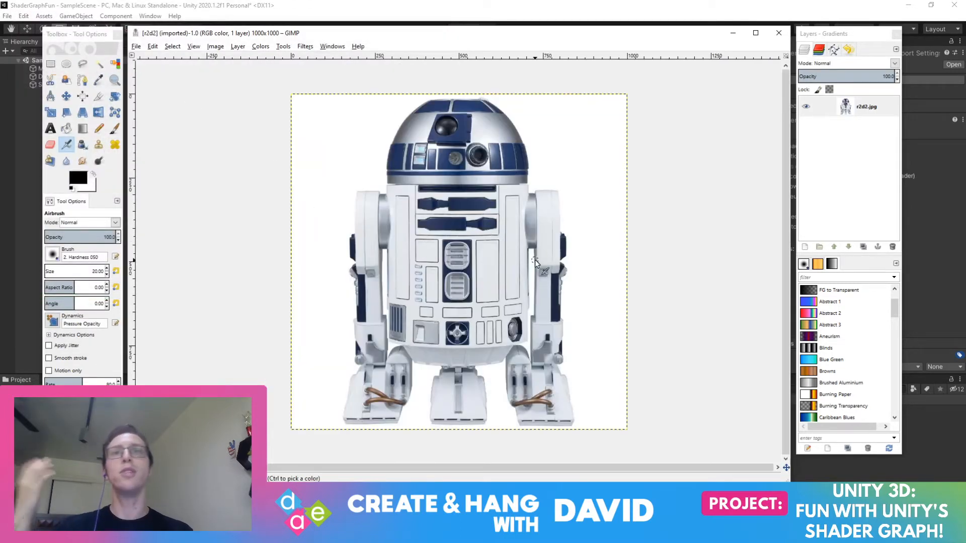
Convert the r2d2.jpg image from RGB to Grayscale mode
click(214, 46)
mouse_move(242, 69)
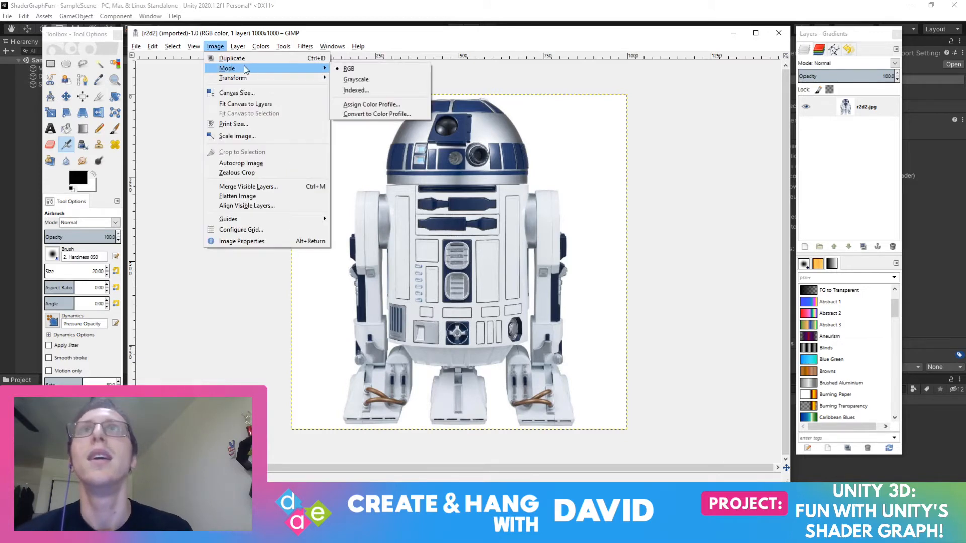
click(360, 79)
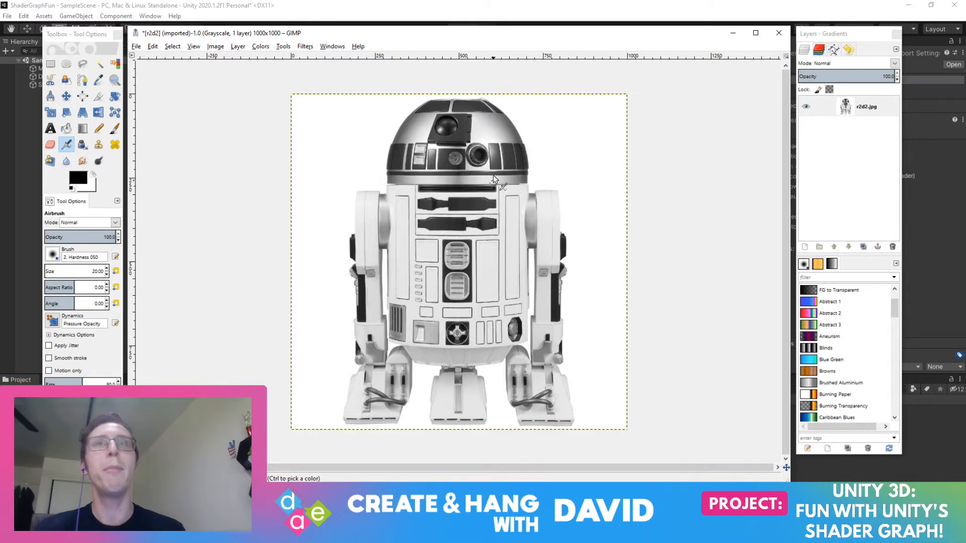
Overwrite the original r2d2.jpg with the grayscale image, exporting it as a JPEG at quality 90
click(136, 48)
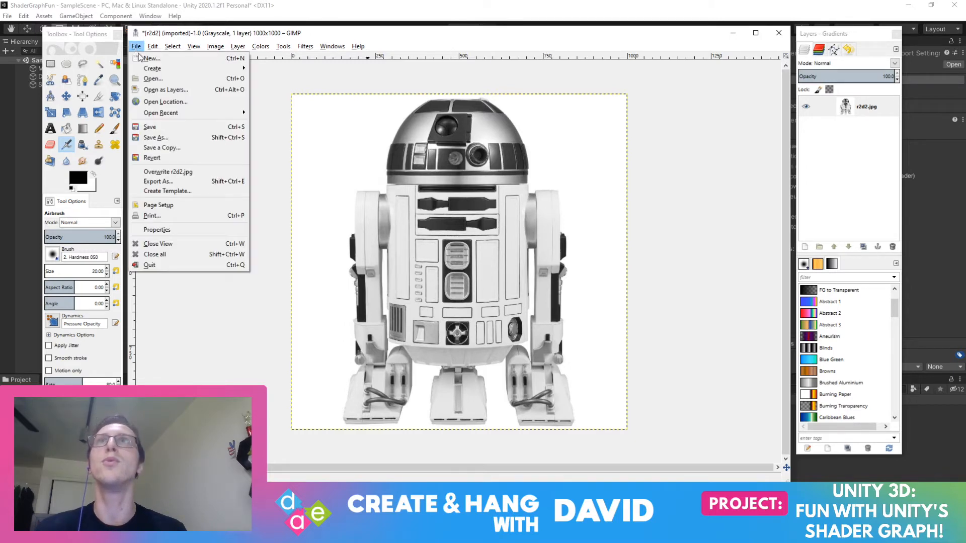
click(191, 174)
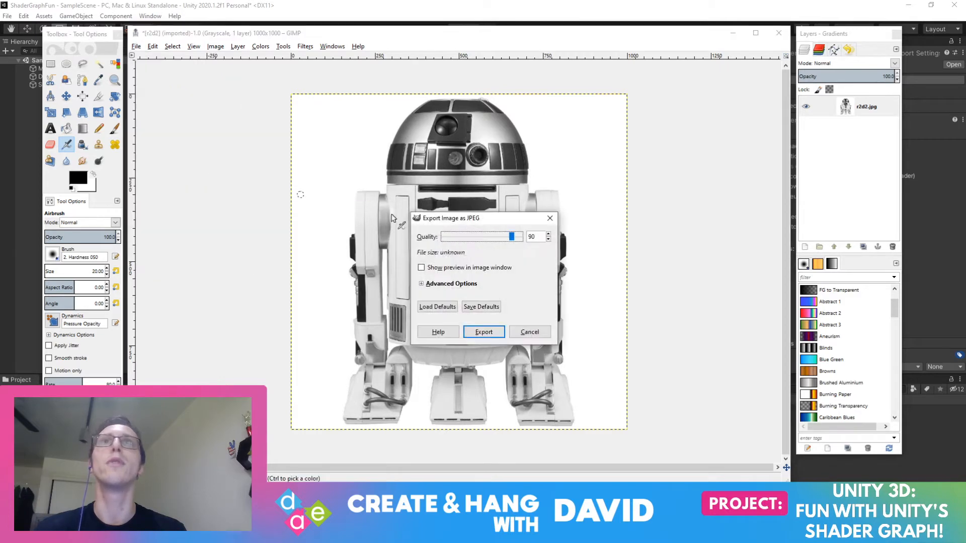
click(484, 332)
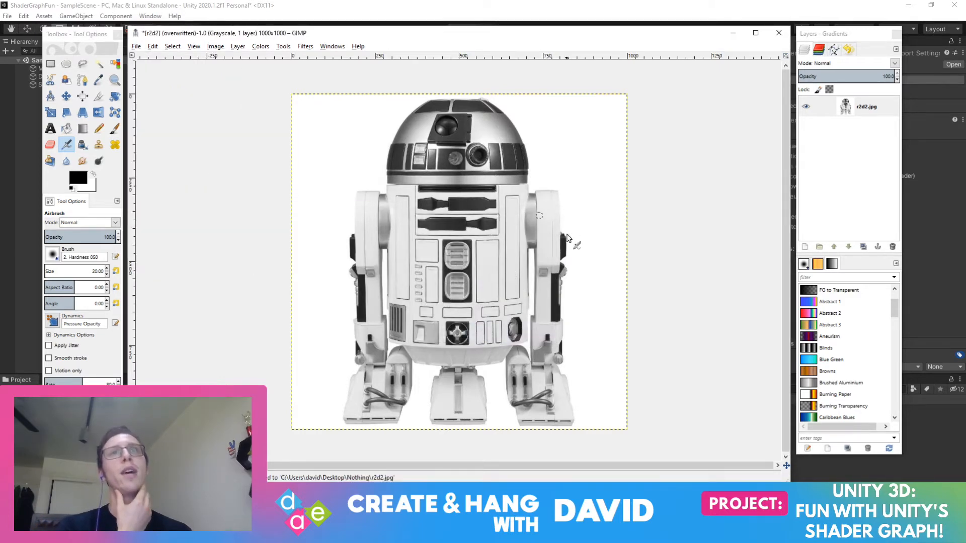
click(777, 14)
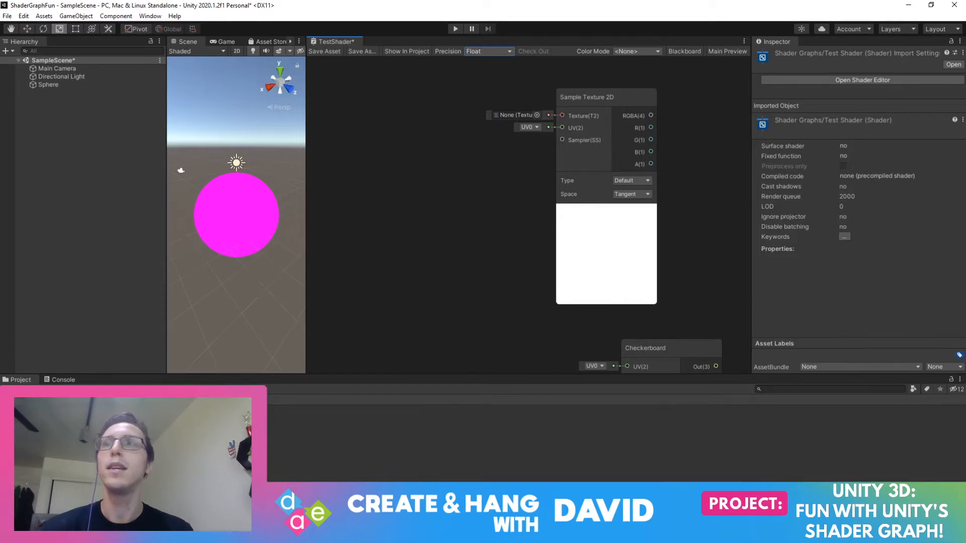
right_click(298, 433)
mouse_move(409, 170)
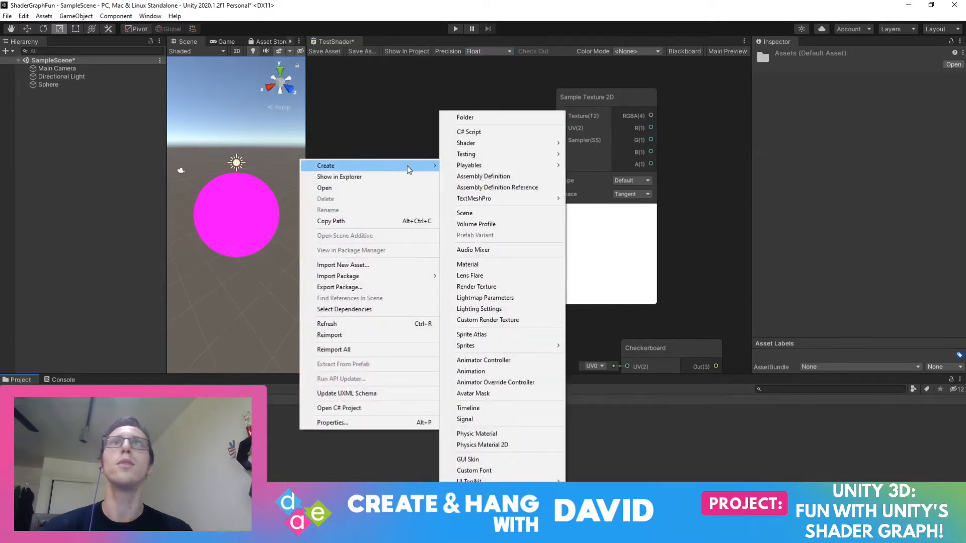
click(296, 470)
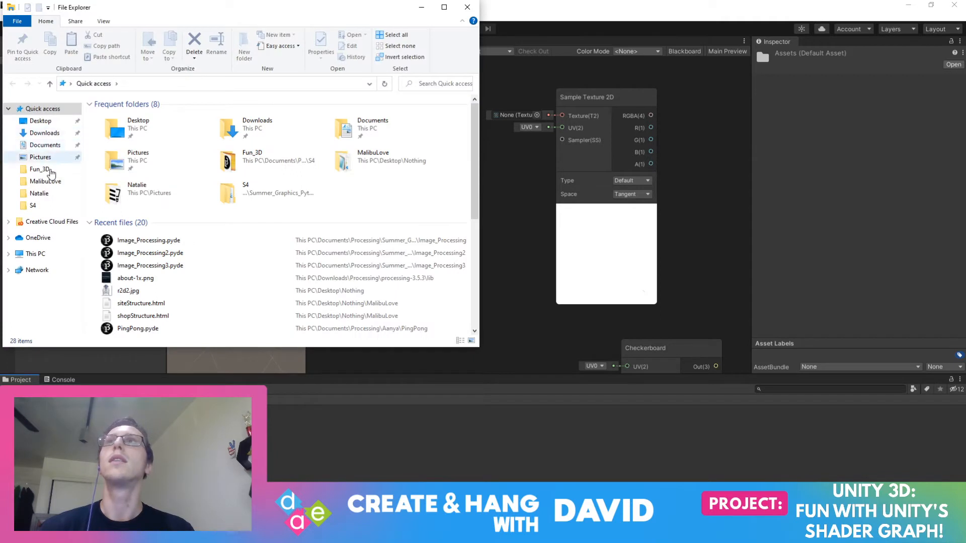
click(49, 146)
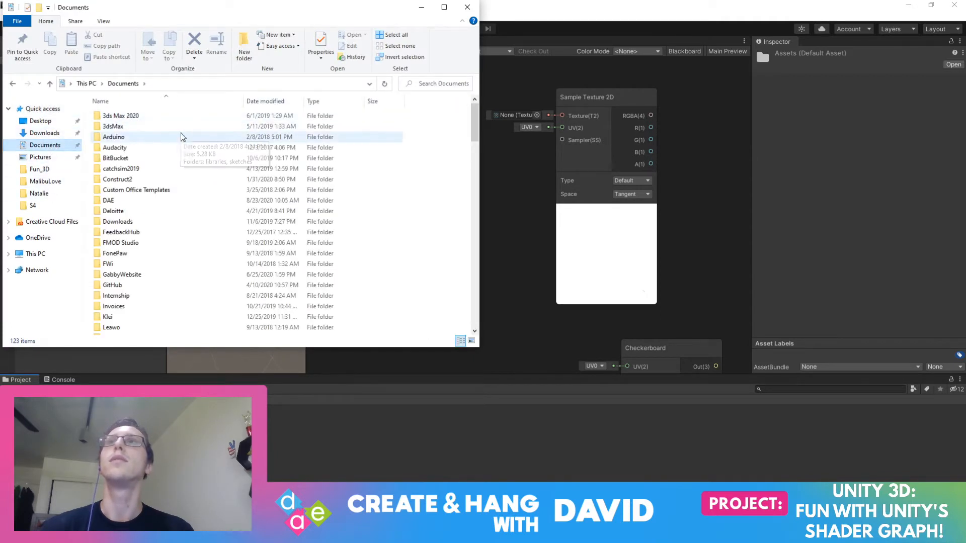
double_click(140, 202)
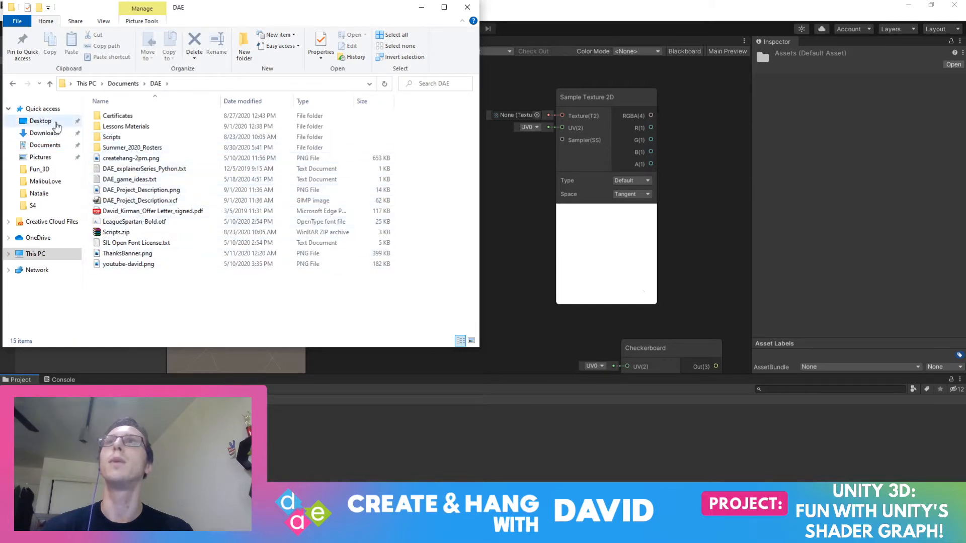
click(47, 145)
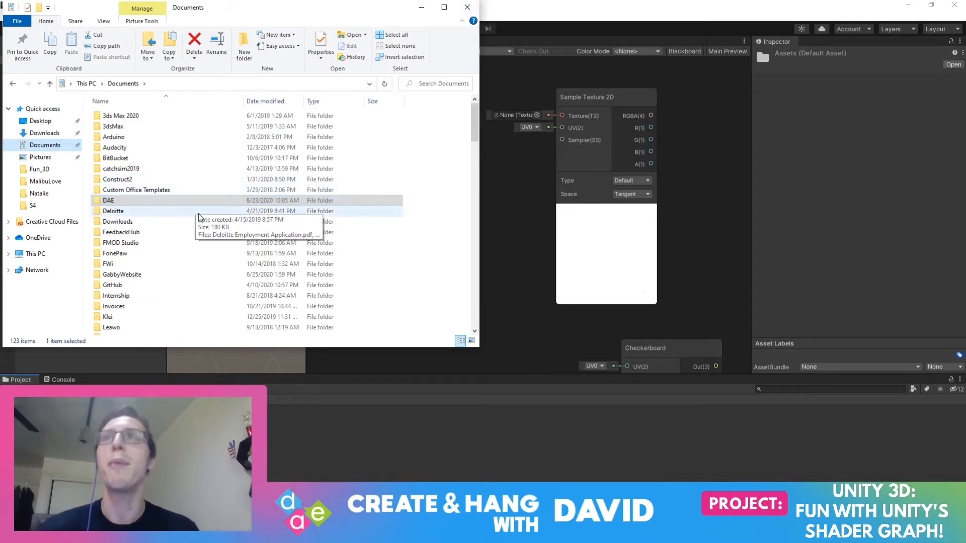
click(471, 10)
Switch to GIMP and check the r2d2 image's color mode, keeping it on Grayscale
click(317, 533)
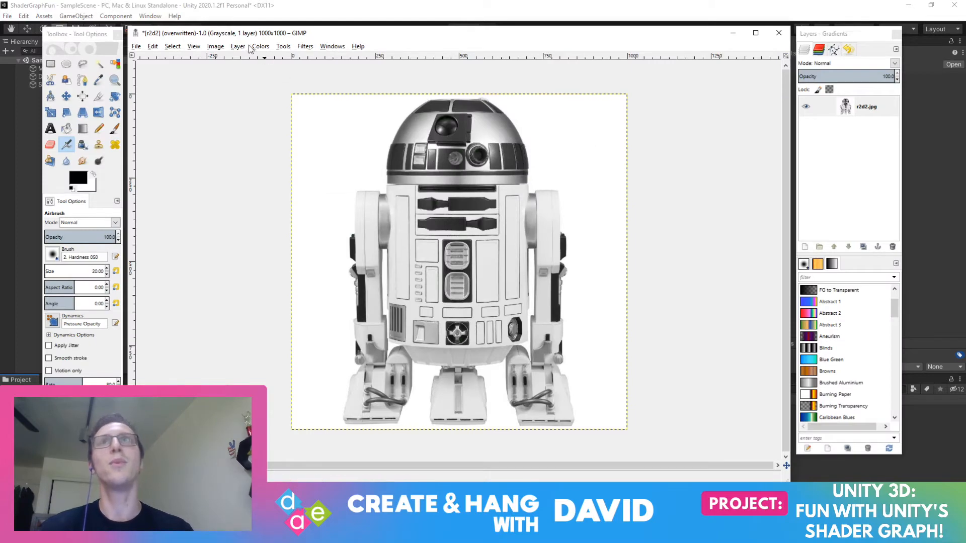
click(201, 46)
click(214, 48)
click(215, 47)
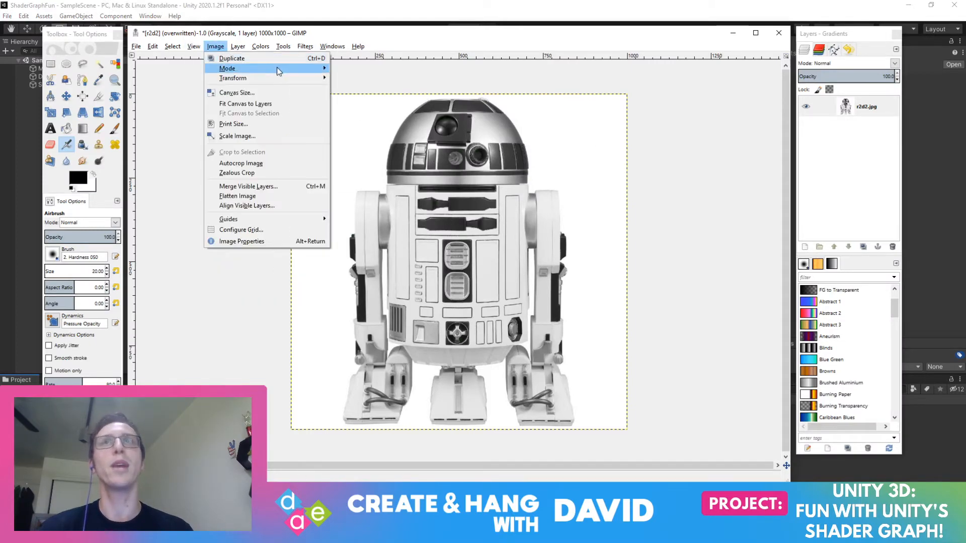
mouse_move(276, 69)
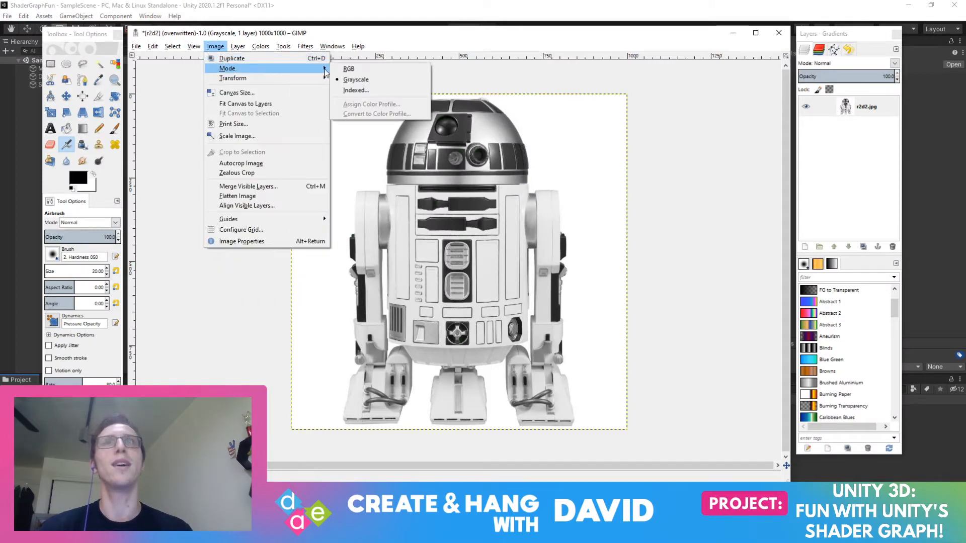
click(352, 79)
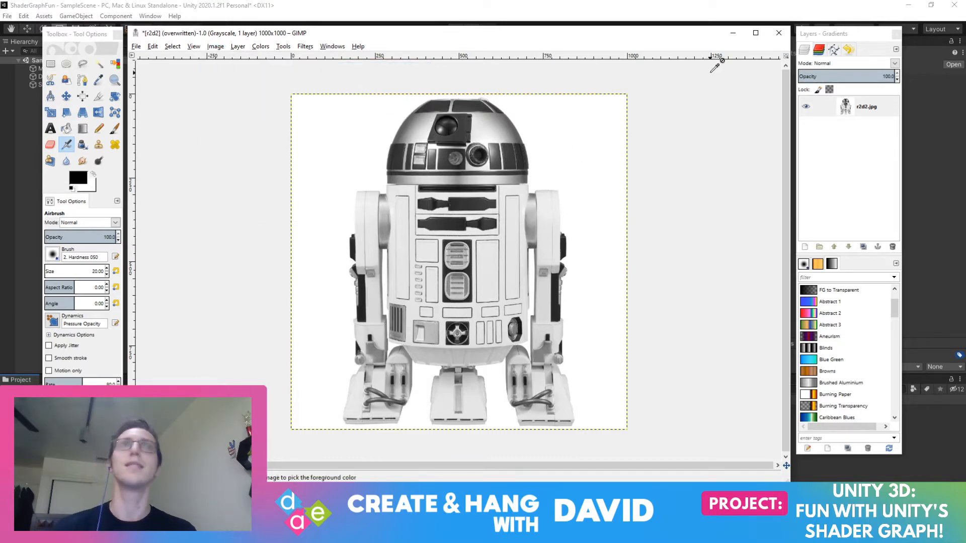
Look up the folder used for exporting r2d2.jpg, without exporting the image again
key(ctrl+s)
key(Return)
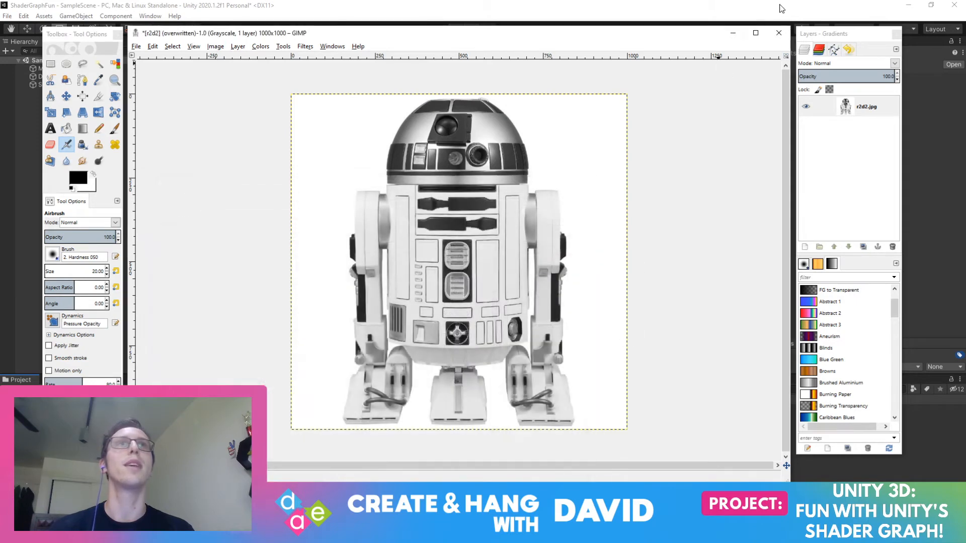
click(780, 32)
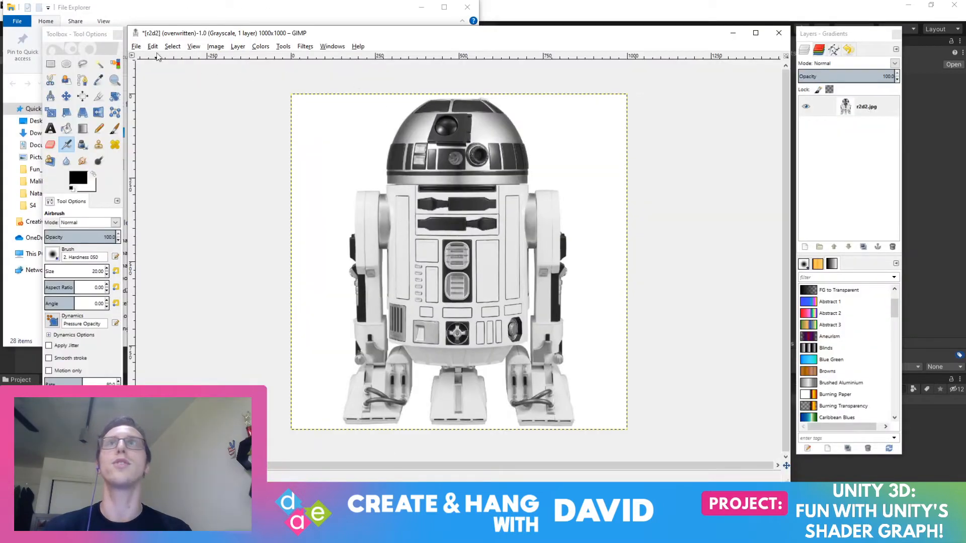
click(137, 46)
click(182, 183)
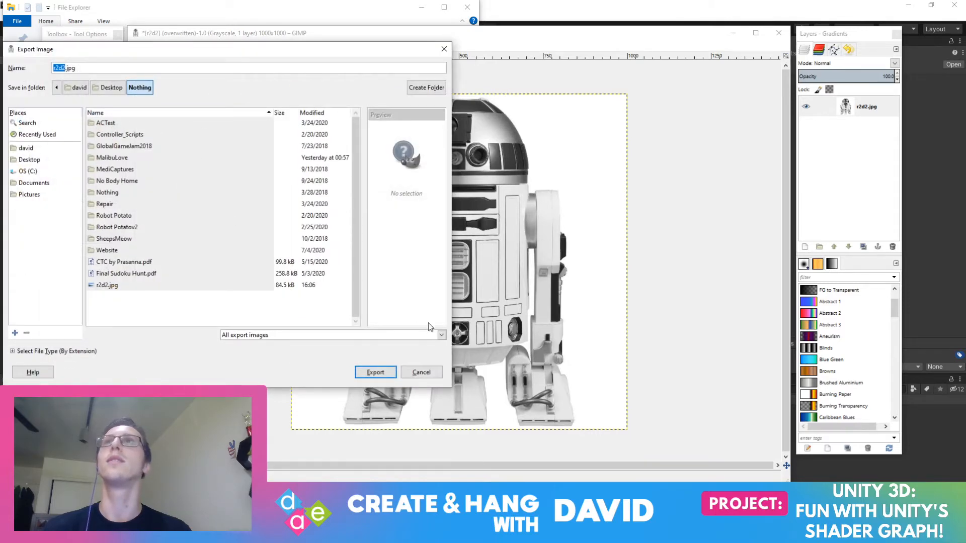
click(419, 375)
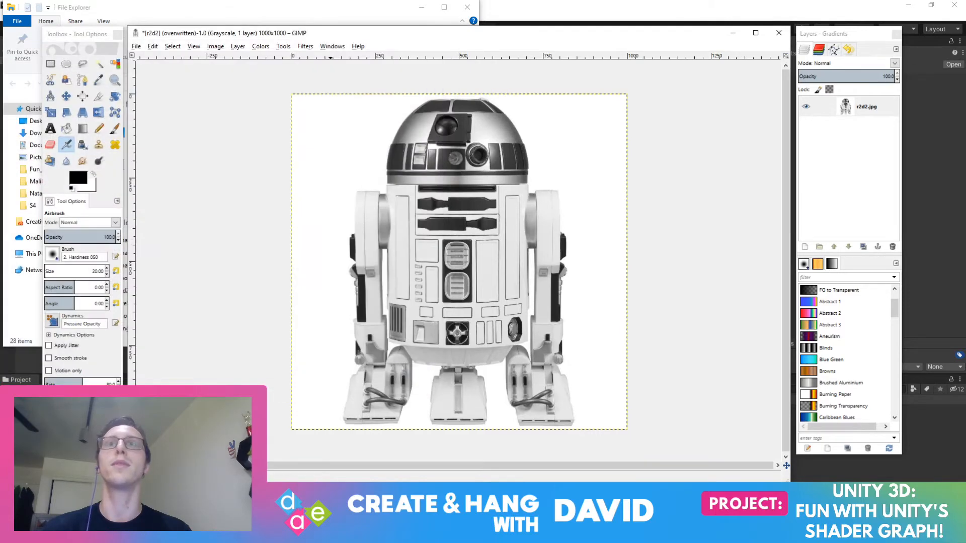
Switch to File Explorer, open the Nothing folder on the Desktop and select r2d2.jpg
click(262, 534)
click(262, 533)
click(262, 534)
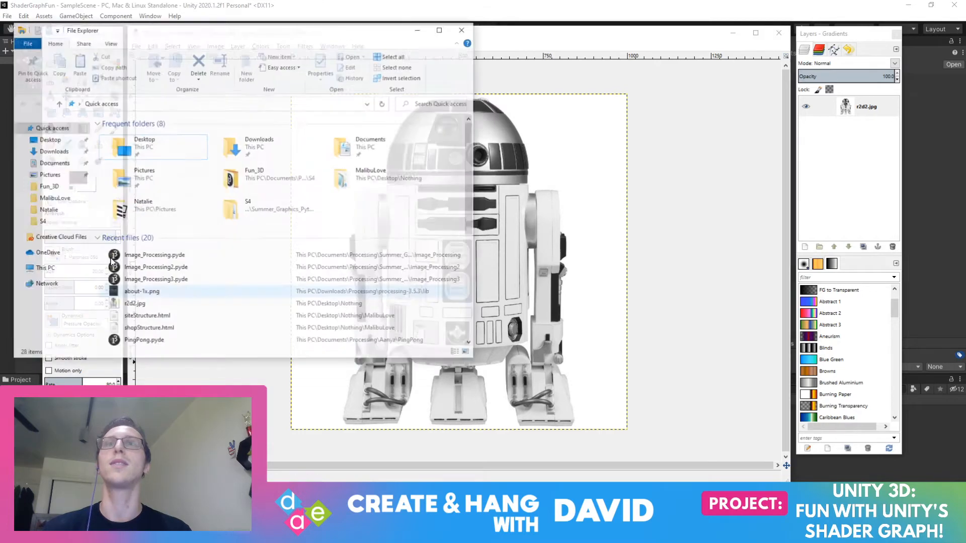
click(41, 121)
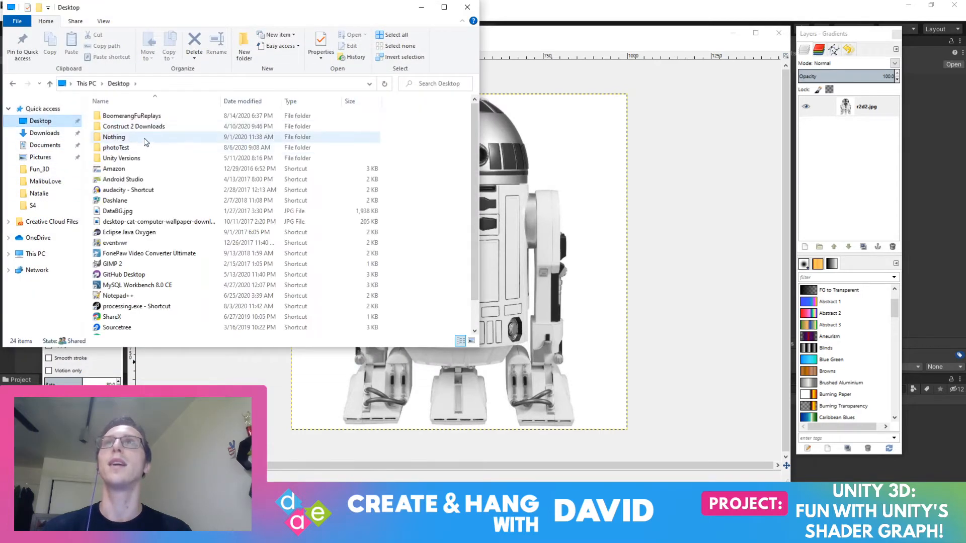
double_click(144, 137)
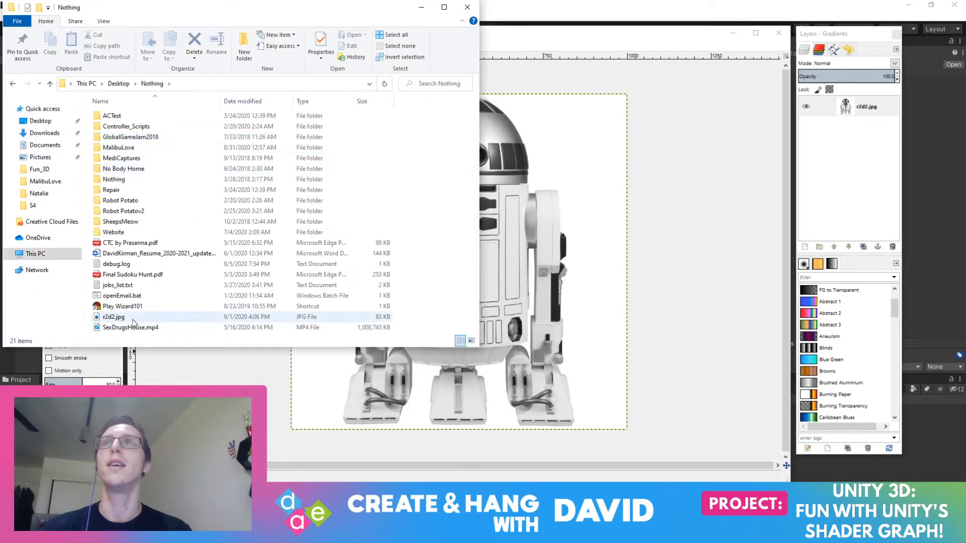
click(133, 323)
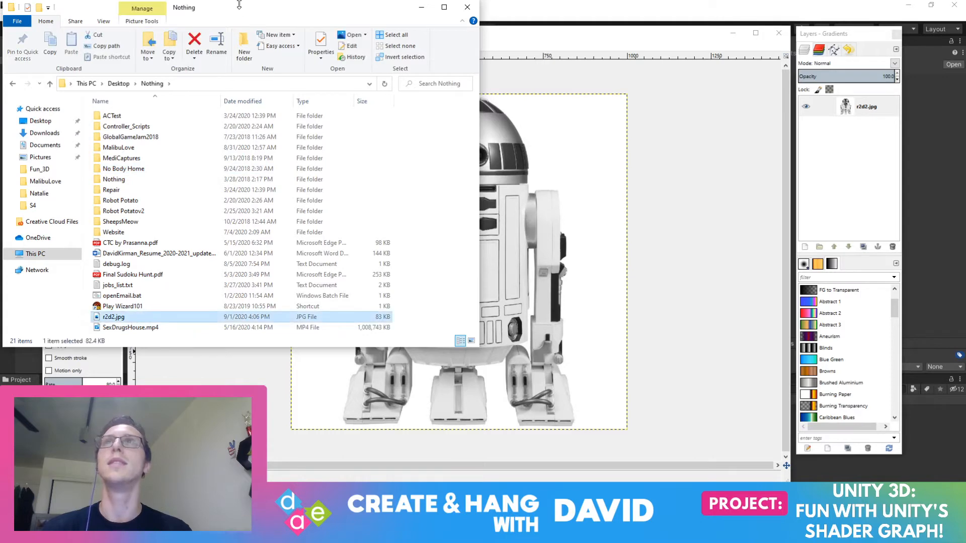
Minimize GIMP and import r2d2.jpg from the Nothing folder into the Assets of the Unity project
drag(245, 17, 540, 125)
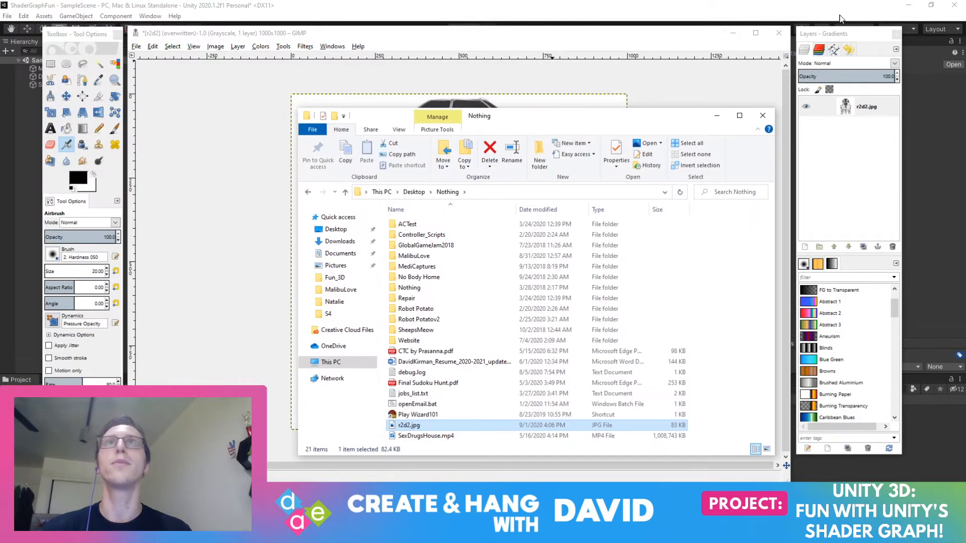
click(733, 33)
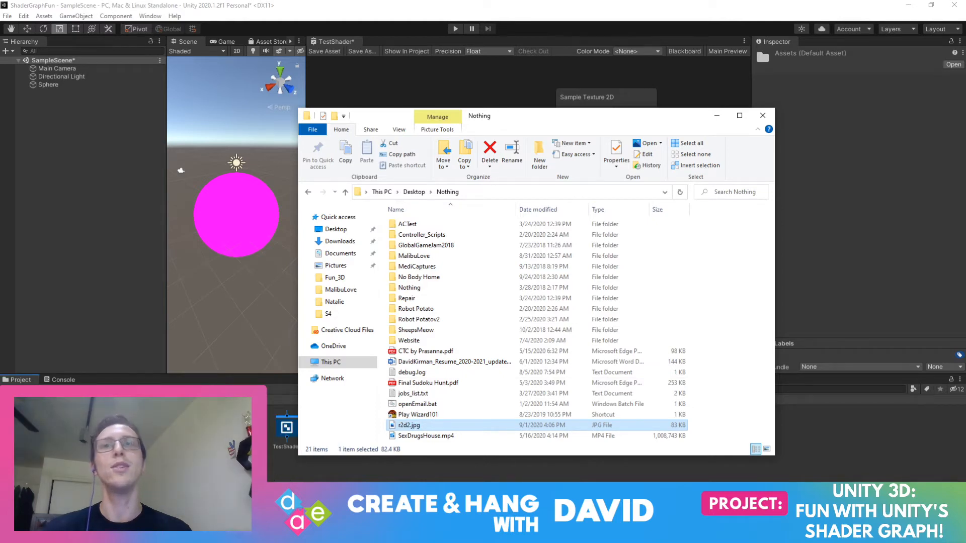
click(271, 476)
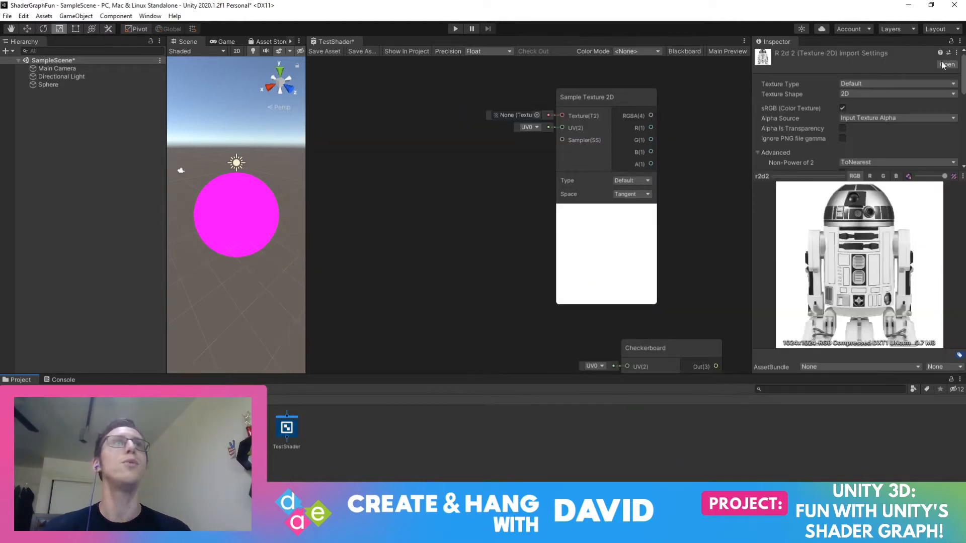
Try the Normal map texture type on the r2d2 texture, and return it to Default
click(894, 83)
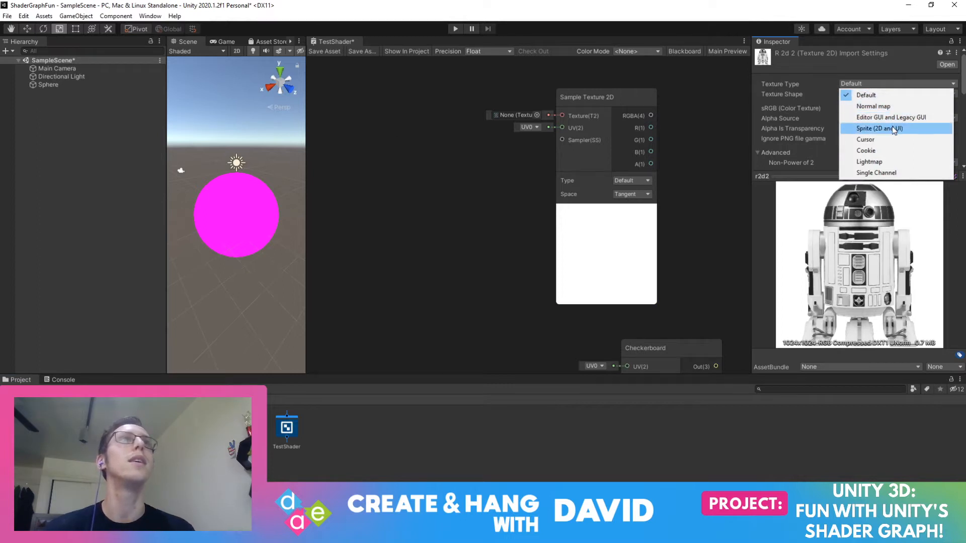
click(893, 106)
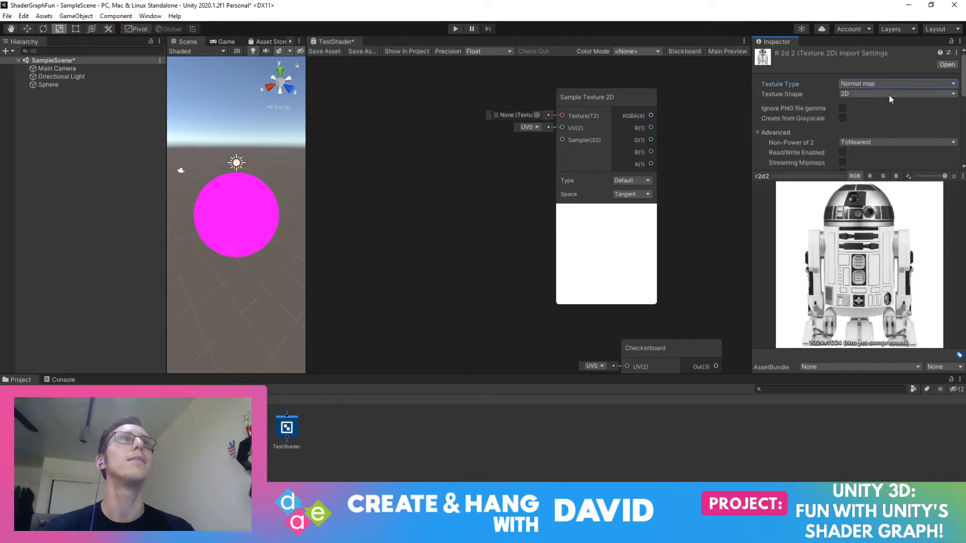
click(883, 85)
click(881, 96)
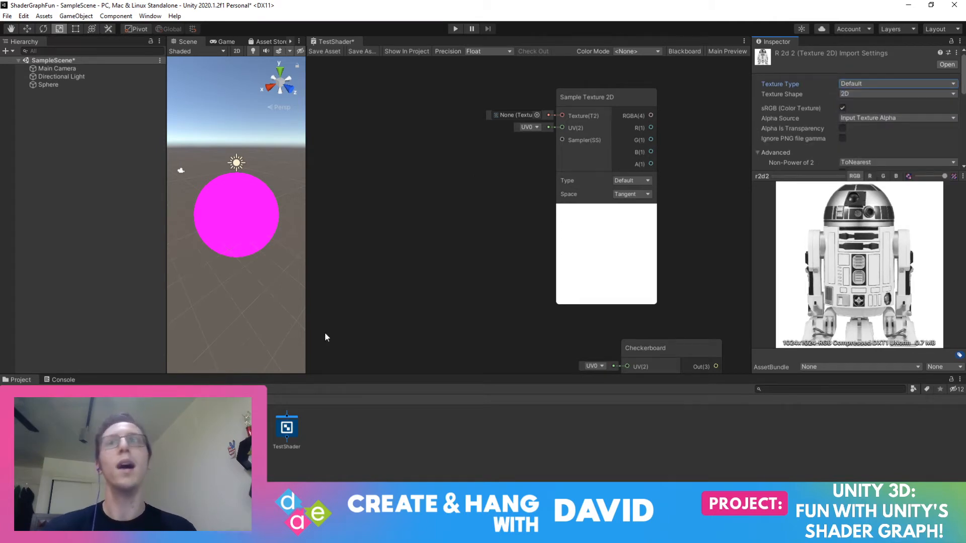
Add the r2d2 texture to the shader graph as a Sample Texture 2D node and delete the empty Sample Texture 2D node
click(383, 234)
drag(392, 191, 420, 114)
click(612, 119)
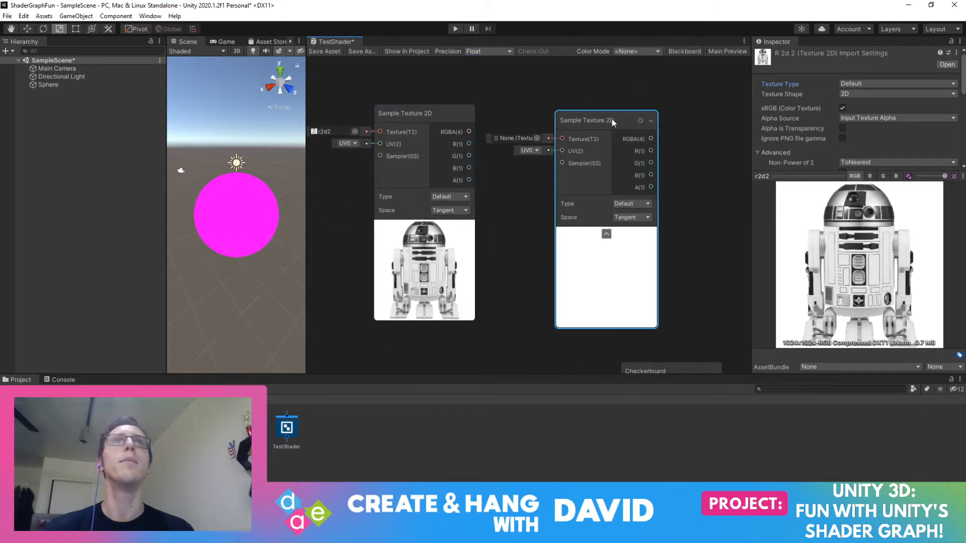
right_click(612, 118)
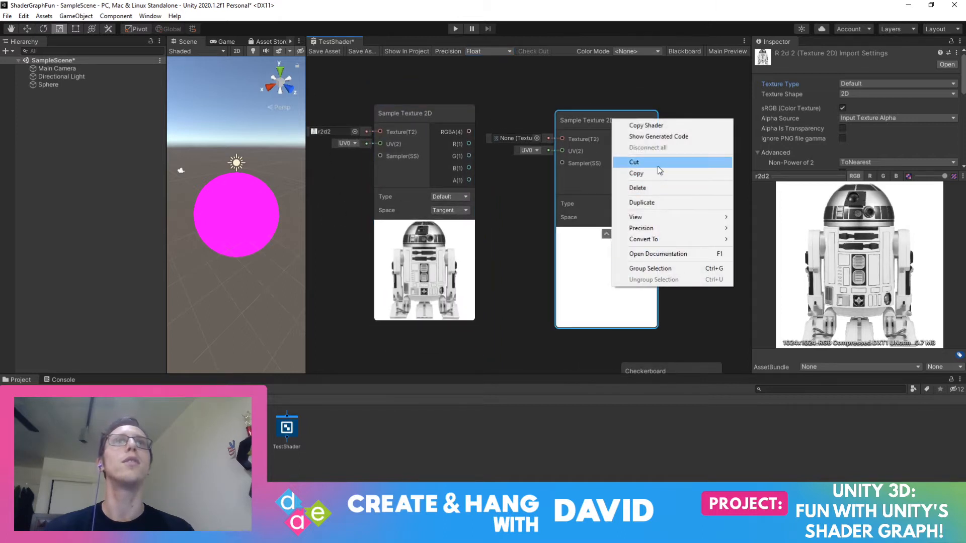
click(662, 189)
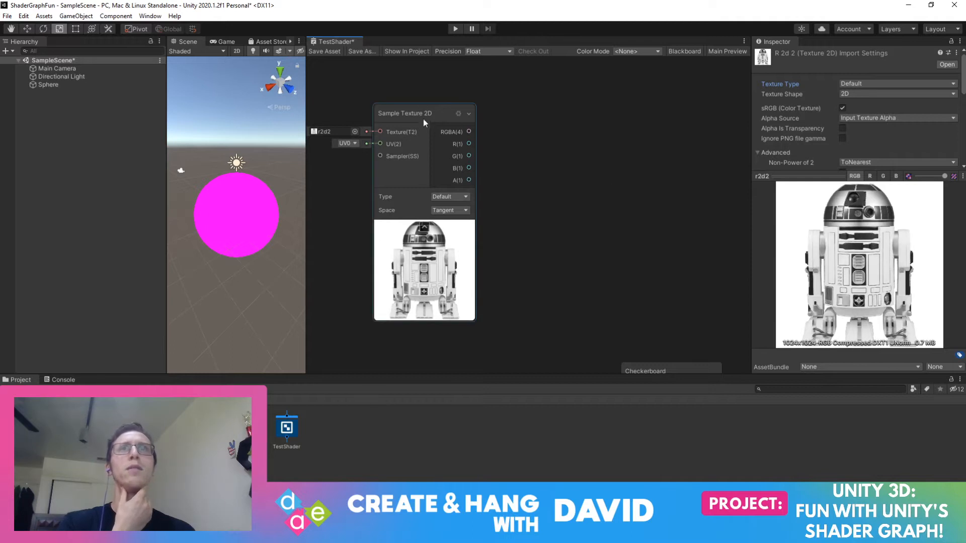
Add a Normal Unpack node beside the r2d2 Sample Texture 2D node and connect the RGBA output to its In port
drag(423, 118, 528, 120)
middle_drag(599, 187, 538, 192)
right_click(564, 165)
click(581, 169)
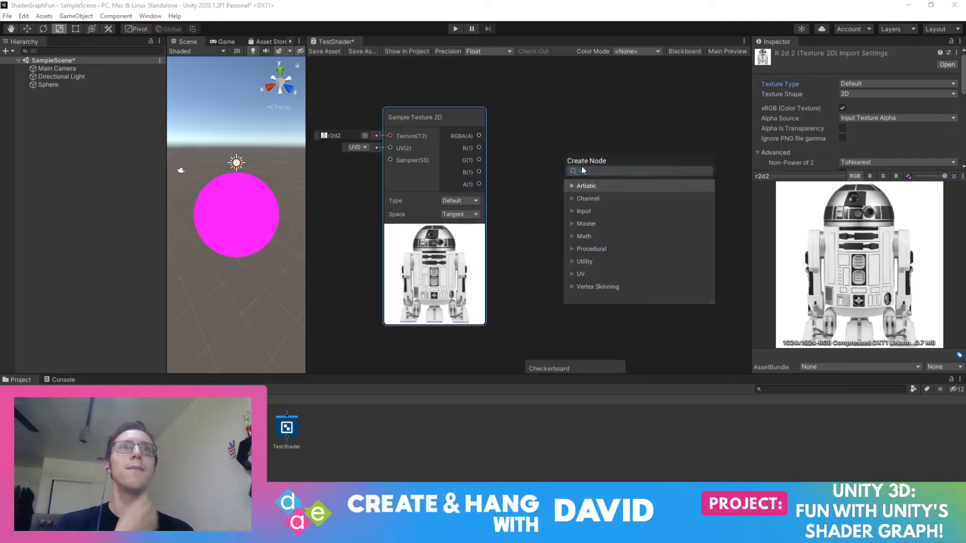
text(normal)
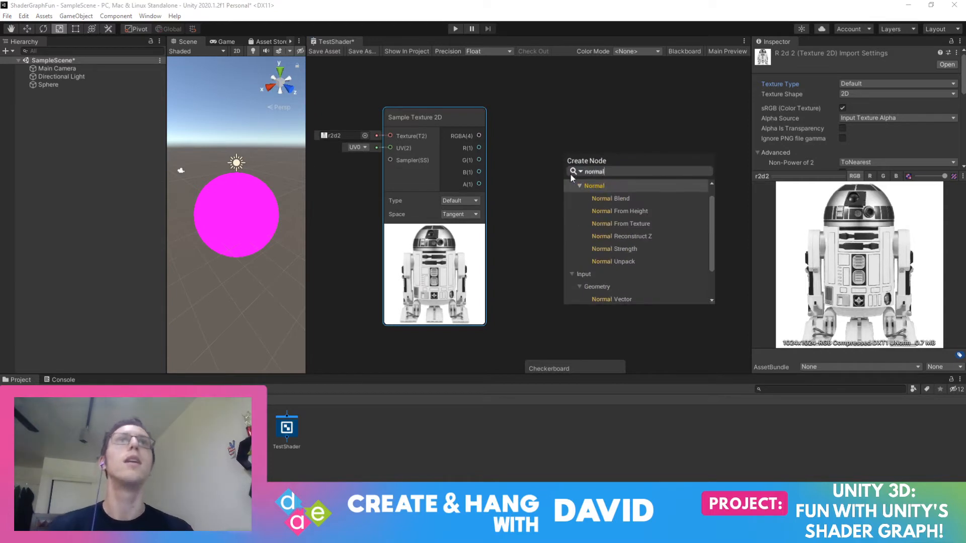
click(635, 260)
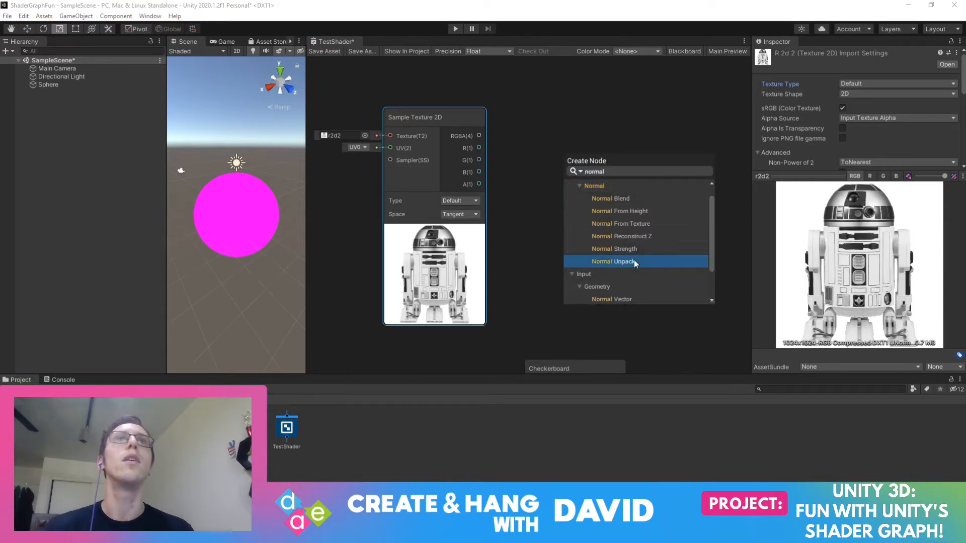
click(634, 261)
drag(630, 195, 607, 146)
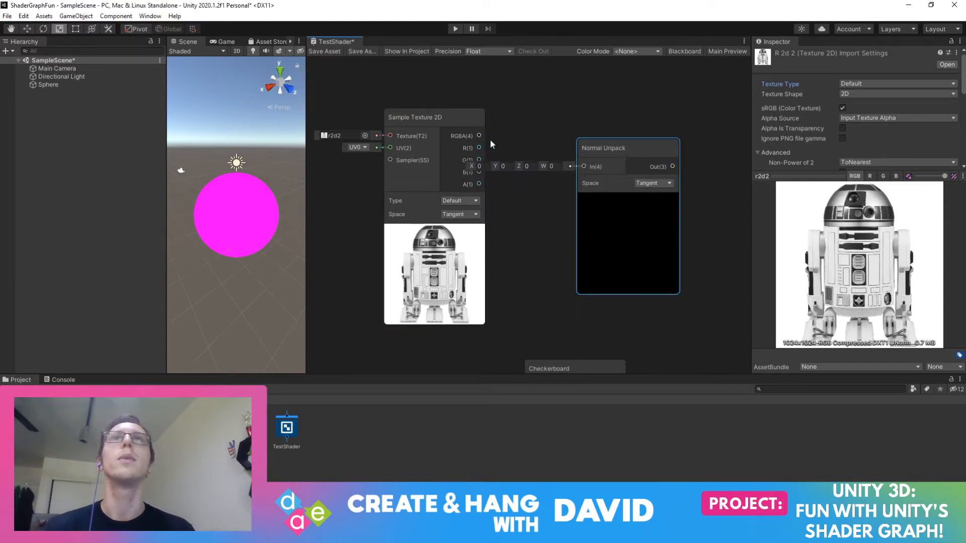
drag(479, 136, 636, 146)
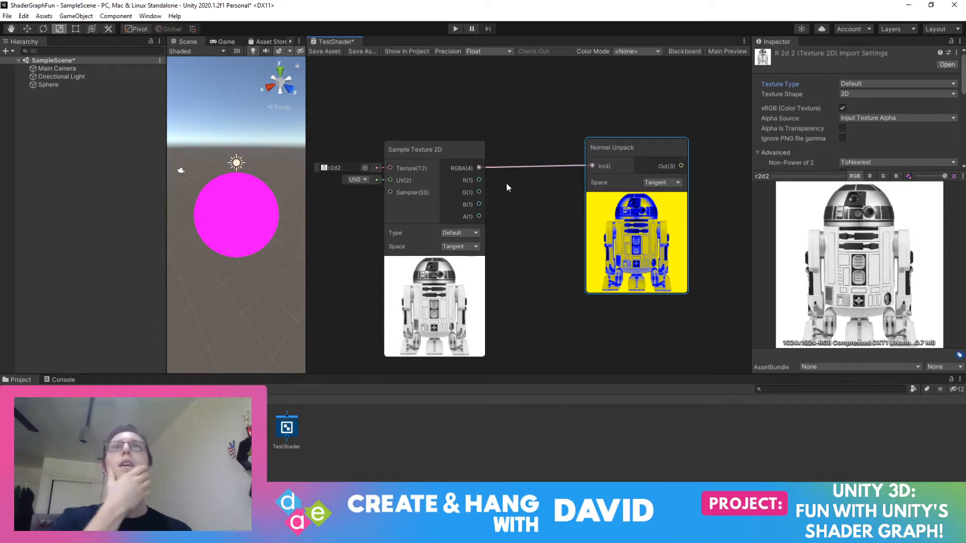
Add a Texture 2D Asset node connected to the Texture input of the Sample Texture 2D node
drag(418, 147, 540, 205)
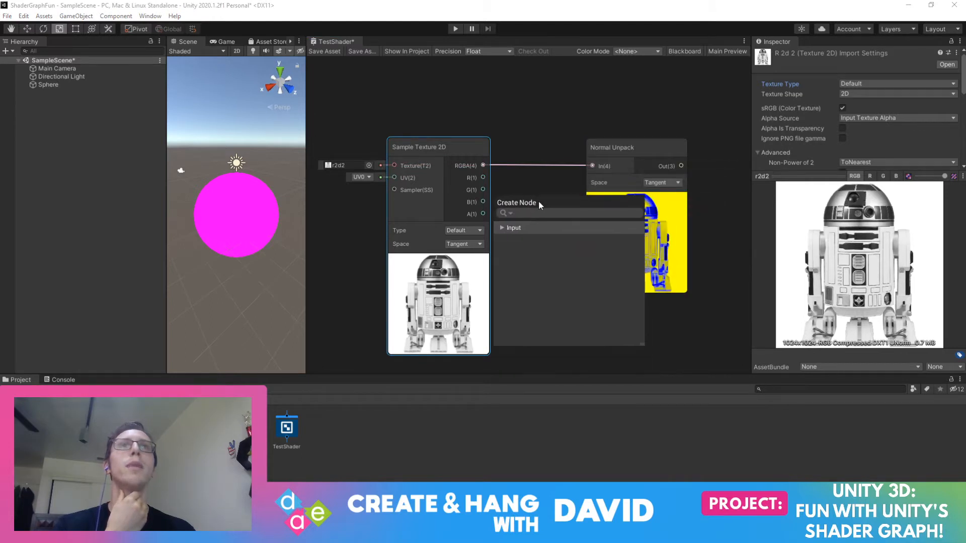
drag(580, 173, 564, 261)
click(518, 297)
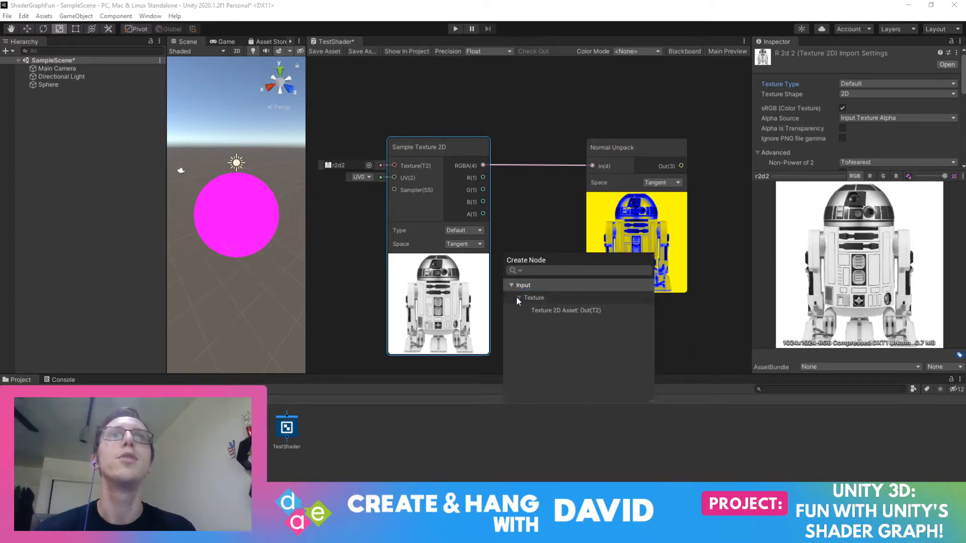
double_click(555, 313)
drag(569, 156, 553, 199)
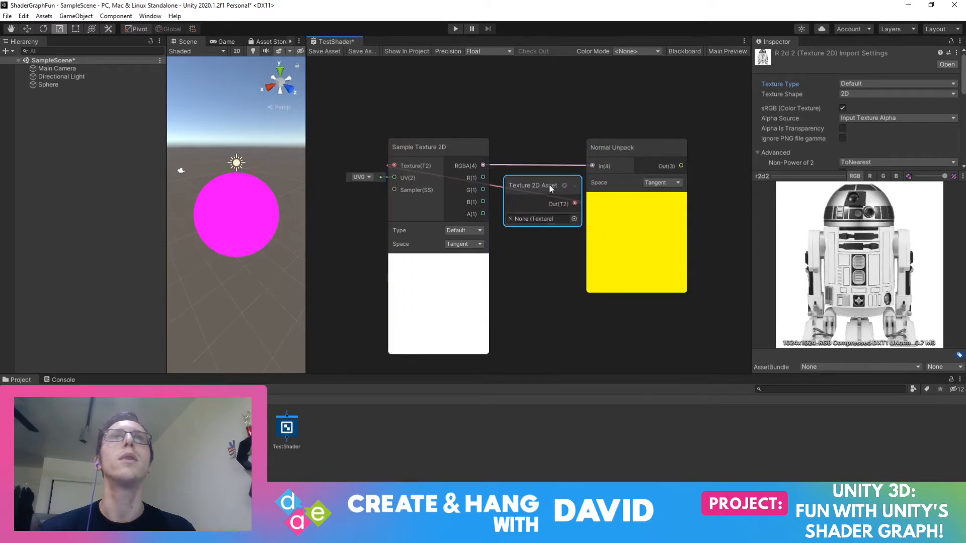
Delete the Texture 2D Asset node and shift the Sample Texture 2D node slightly away from Normal Unpack
right_click(541, 187)
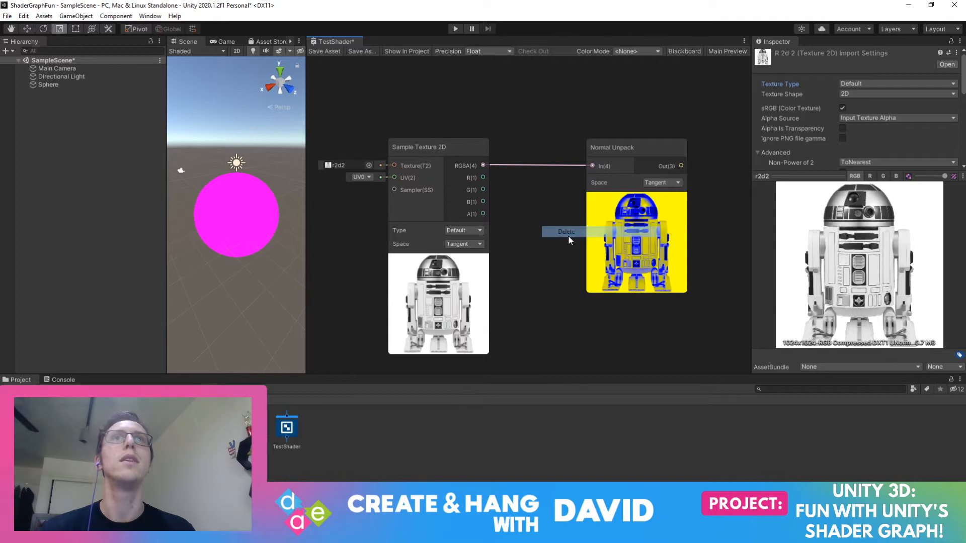
click(429, 168)
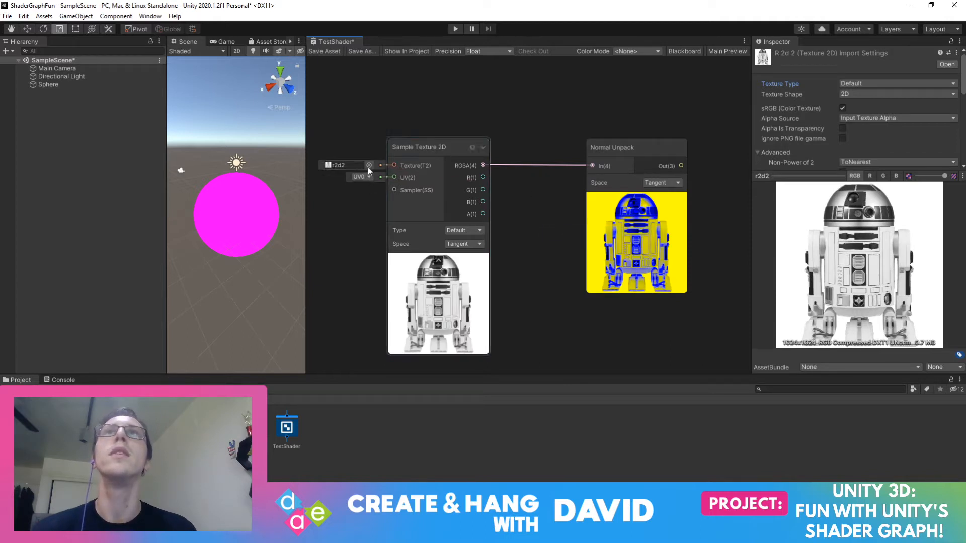
drag(424, 150, 414, 140)
click(473, 139)
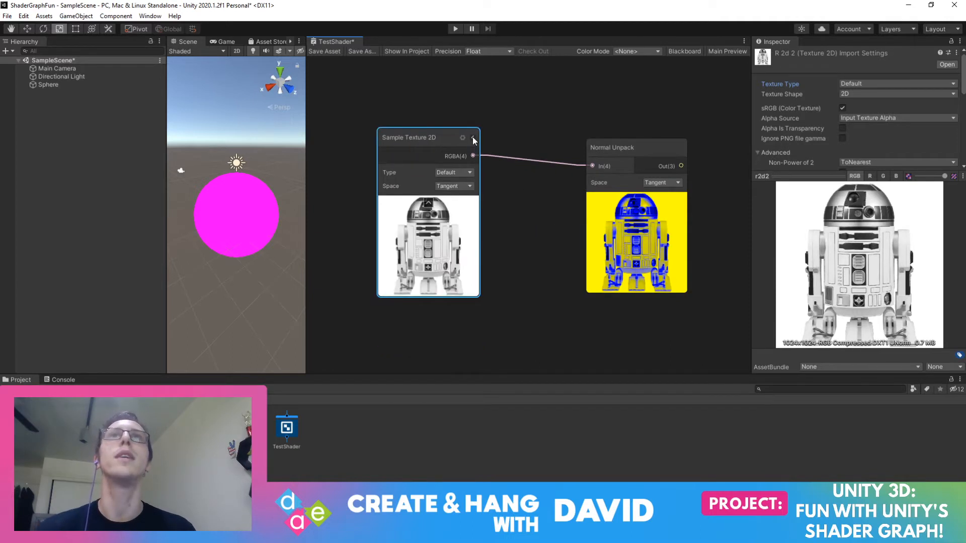
click(473, 139)
click(462, 139)
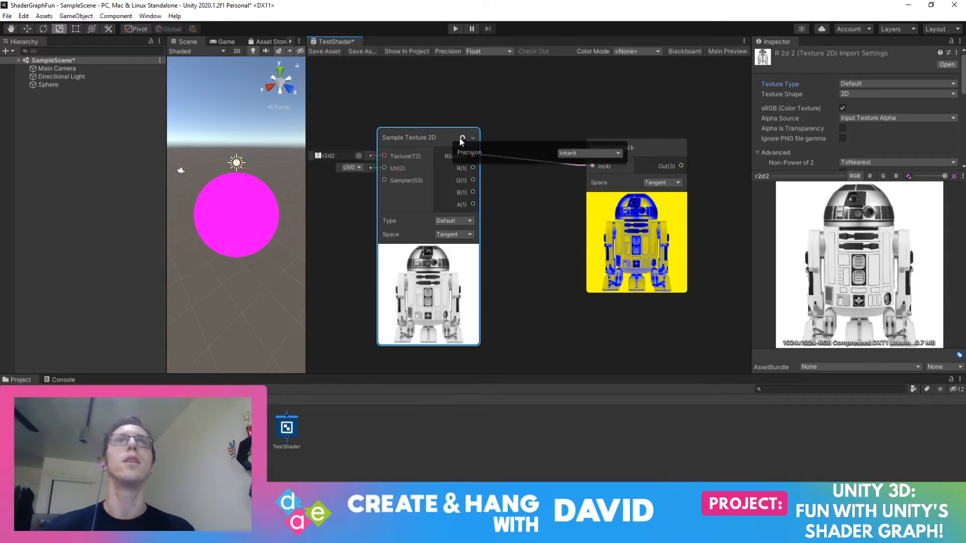
click(463, 138)
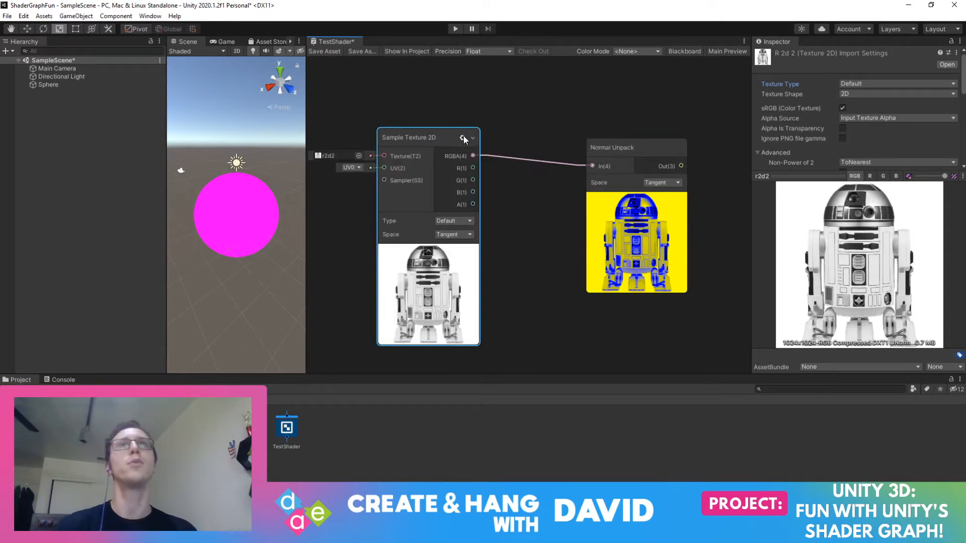
Try the Normal type and the Object space on the Sample Texture 2D node, returning them to Default and Tangent
click(464, 222)
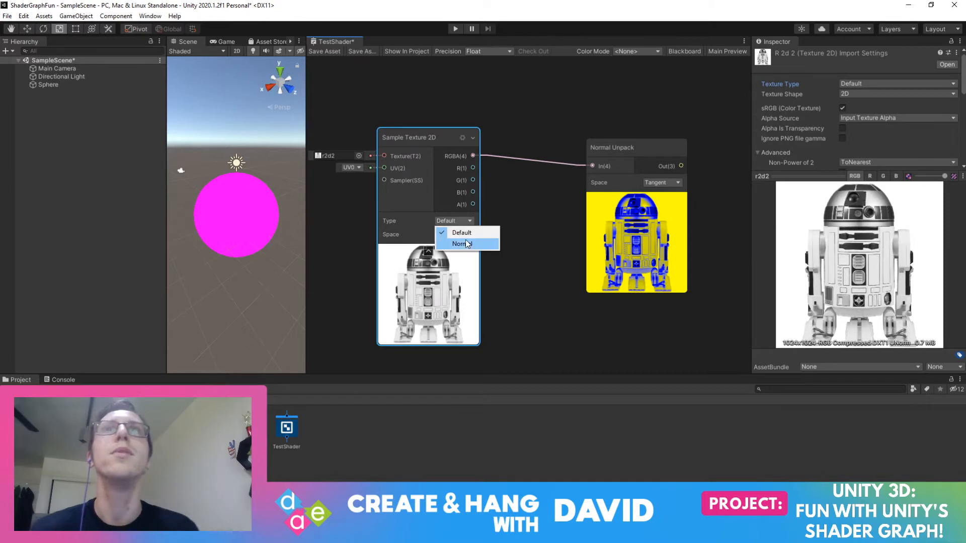
click(466, 244)
click(469, 221)
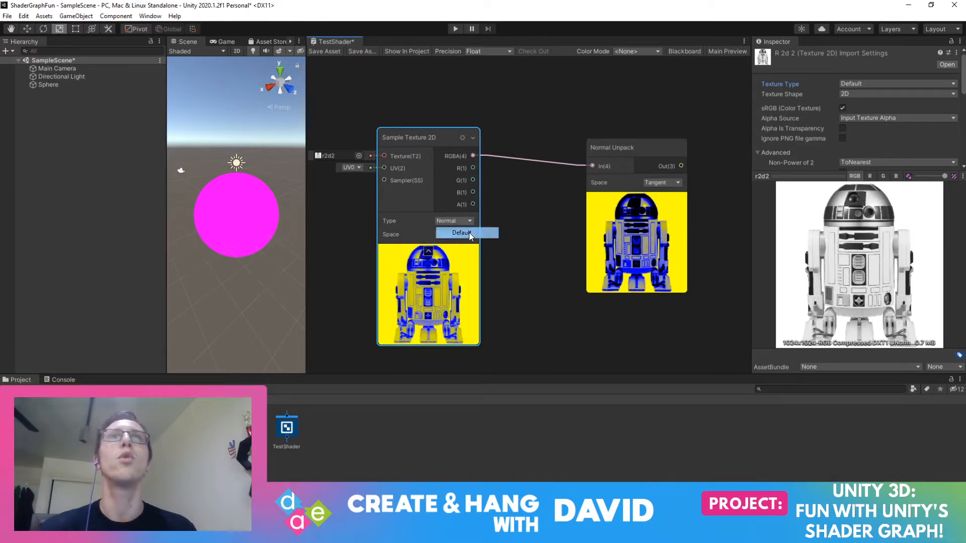
click(469, 232)
click(466, 234)
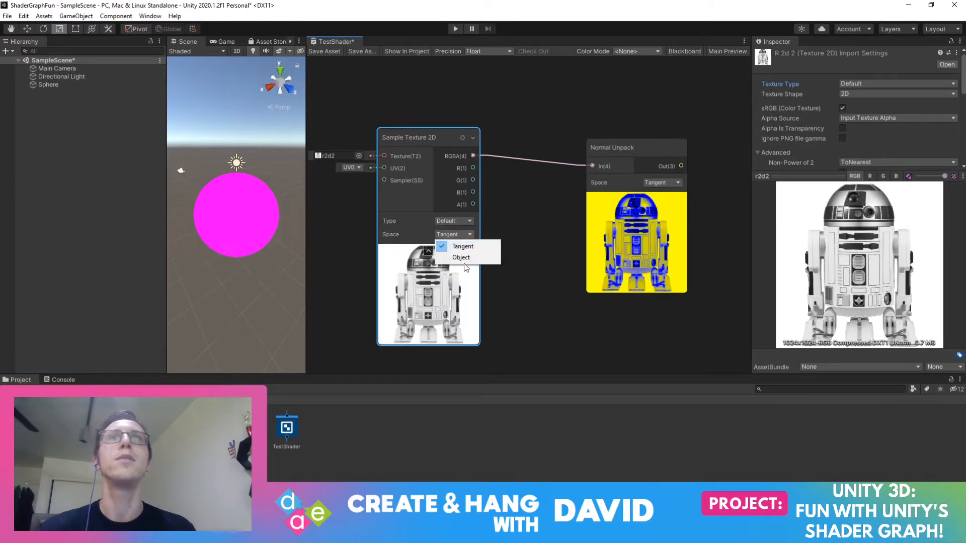
click(464, 258)
click(465, 235)
click(467, 246)
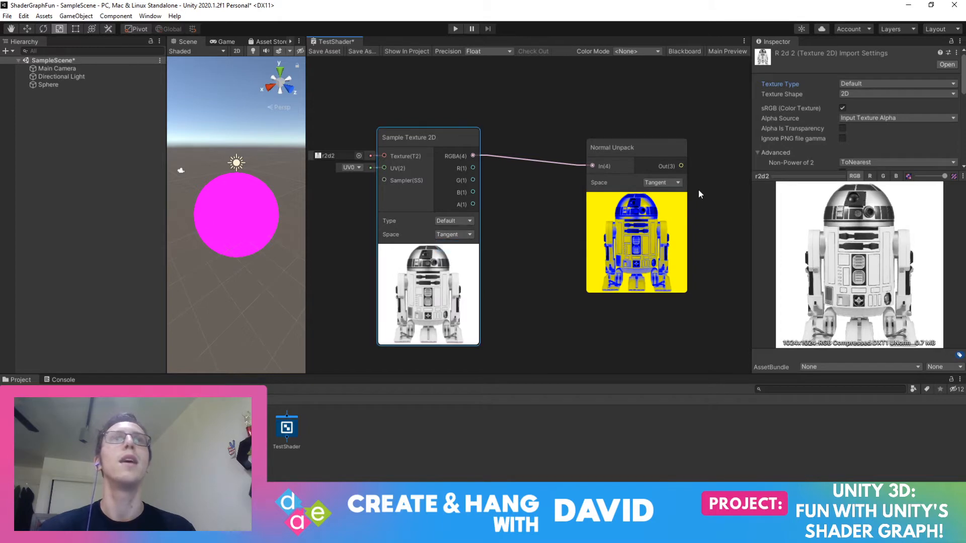
click(663, 183)
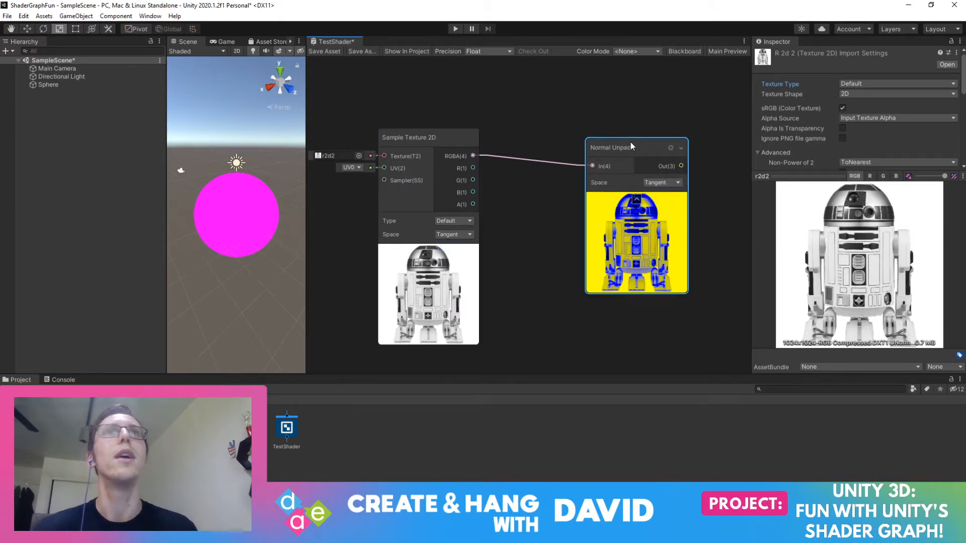
Move the Normal Unpack and Sample Texture 2D nodes up and place the Checkerboard node clear of the PBR Master node
drag(630, 142, 631, 113)
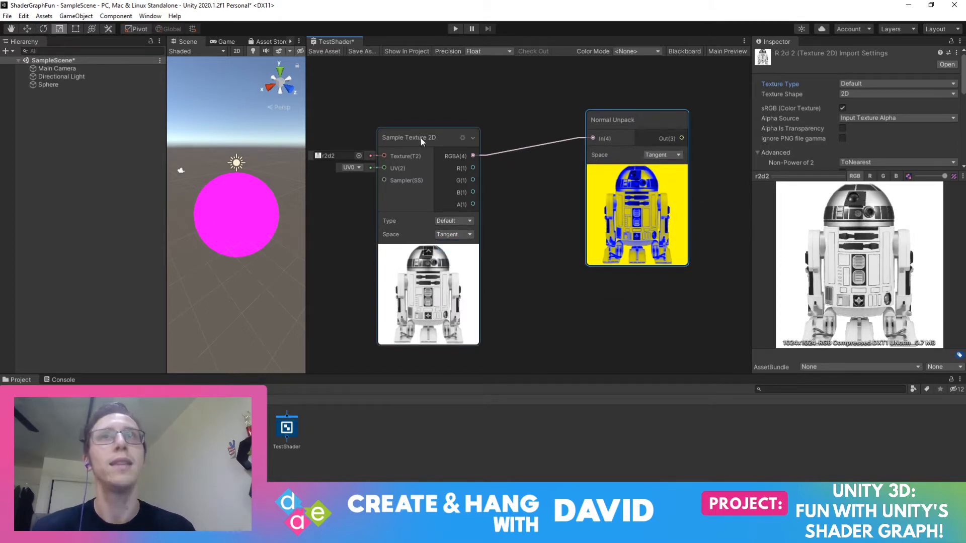
drag(420, 138, 418, 112)
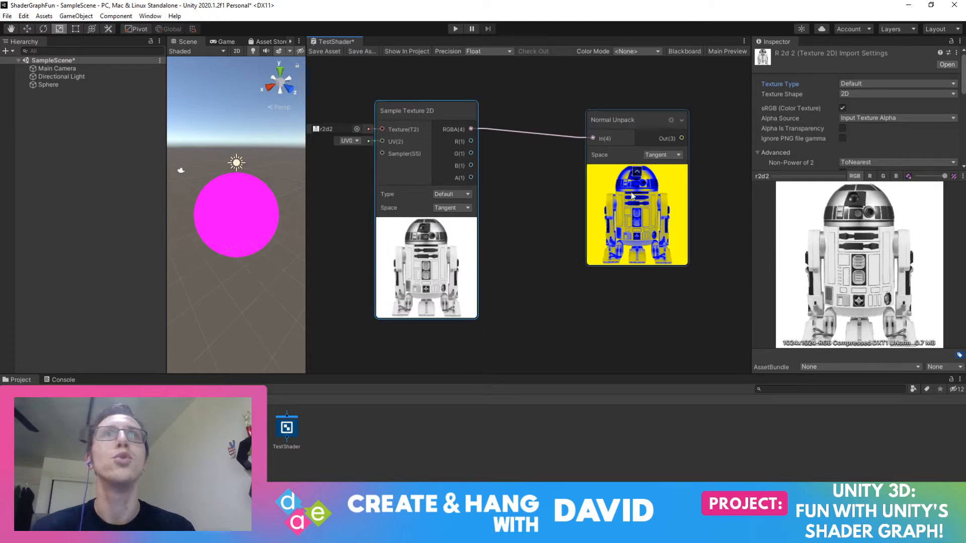
scroll(538, 246, down, 3)
scroll(560, 271, up, 2)
middle_drag(560, 270, 549, 81)
scroll(551, 149, up, 5)
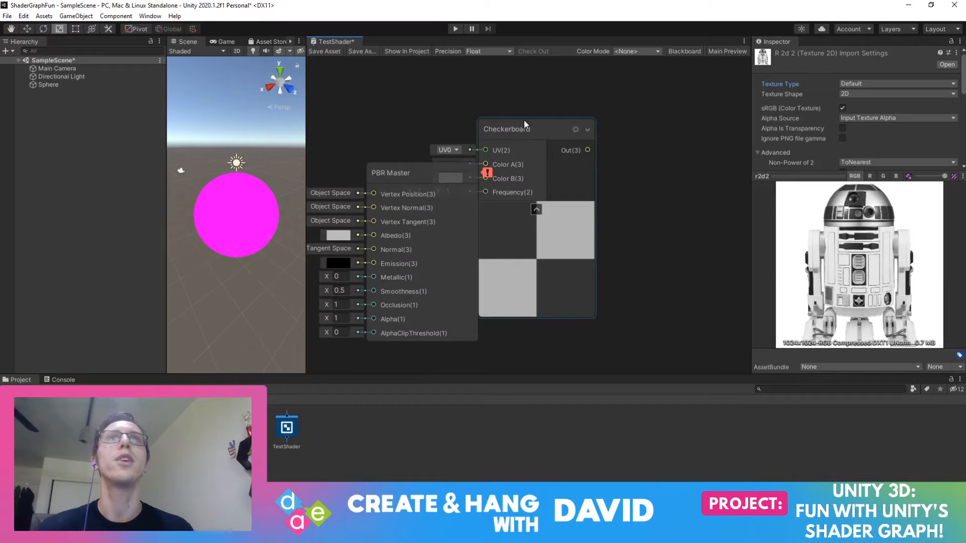
drag(524, 129, 607, 119)
middle_drag(482, 110, 441, 217)
drag(564, 232, 496, 140)
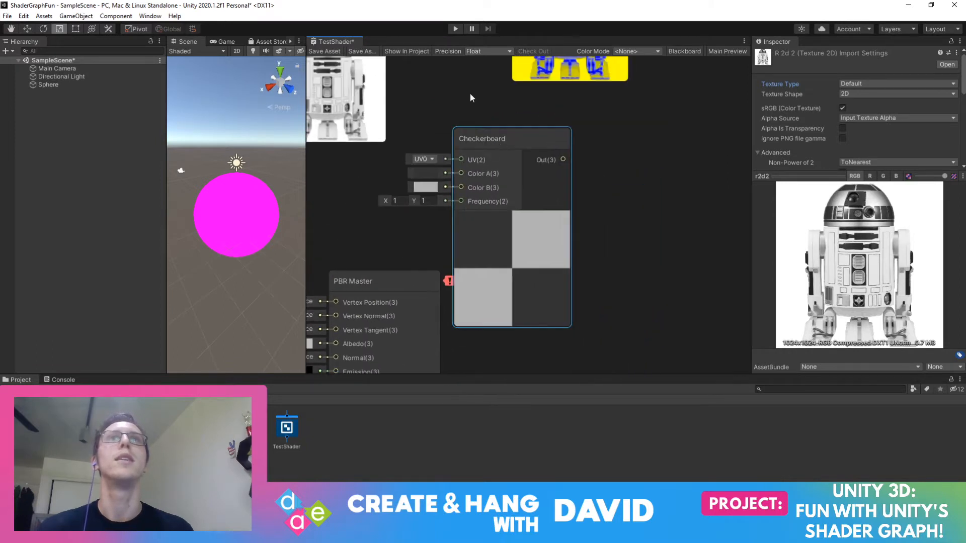
middle_drag(471, 94, 518, 145)
drag(556, 204, 631, 289)
Place the PBR Master node to the right of Normal Unpack and connect Normal Unpack's Out port to its Normal input
middle_drag(486, 210, 568, 101)
drag(512, 220, 660, 46)
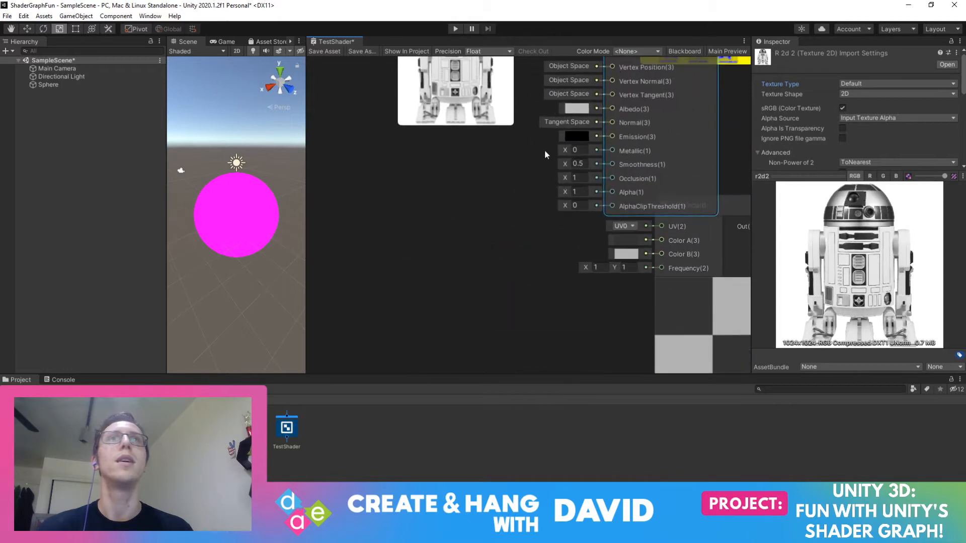
middle_drag(487, 211, 352, 322)
drag(526, 154, 720, 69)
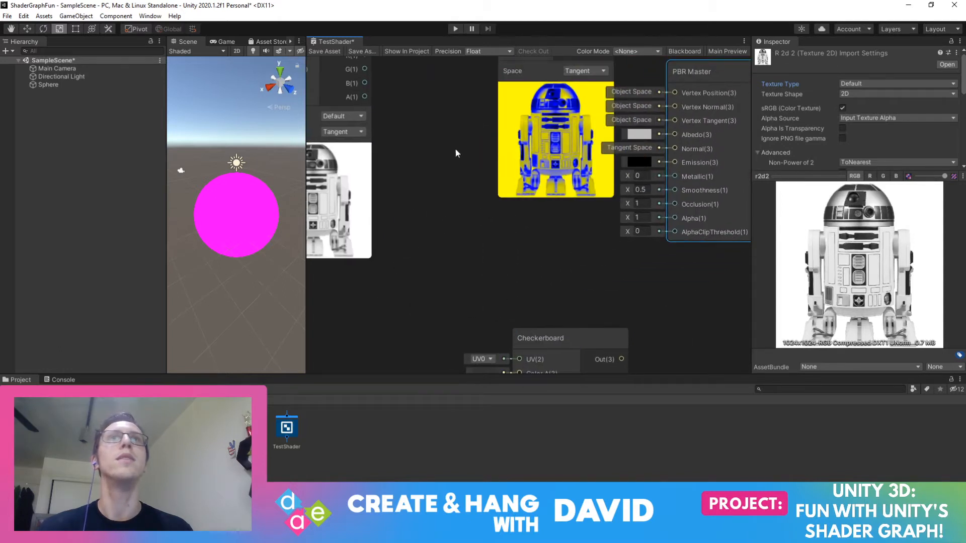
middle_drag(455, 149, 377, 231)
drag(619, 147, 675, 107)
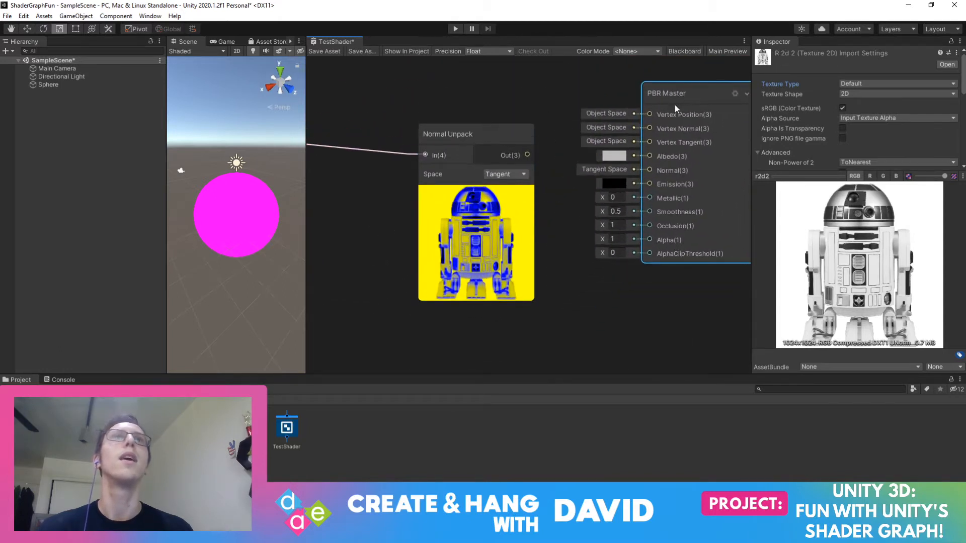
drag(528, 155, 649, 171)
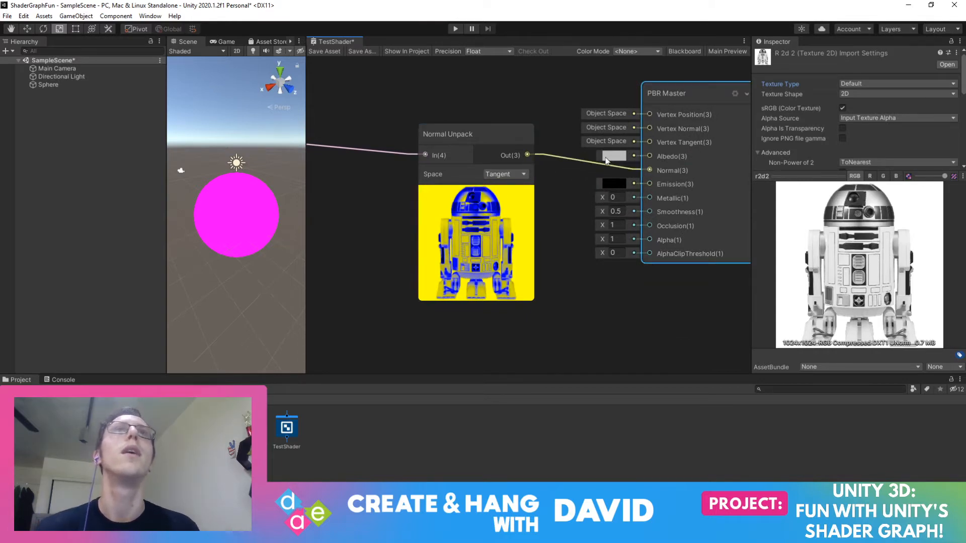
drag(699, 98, 719, 83)
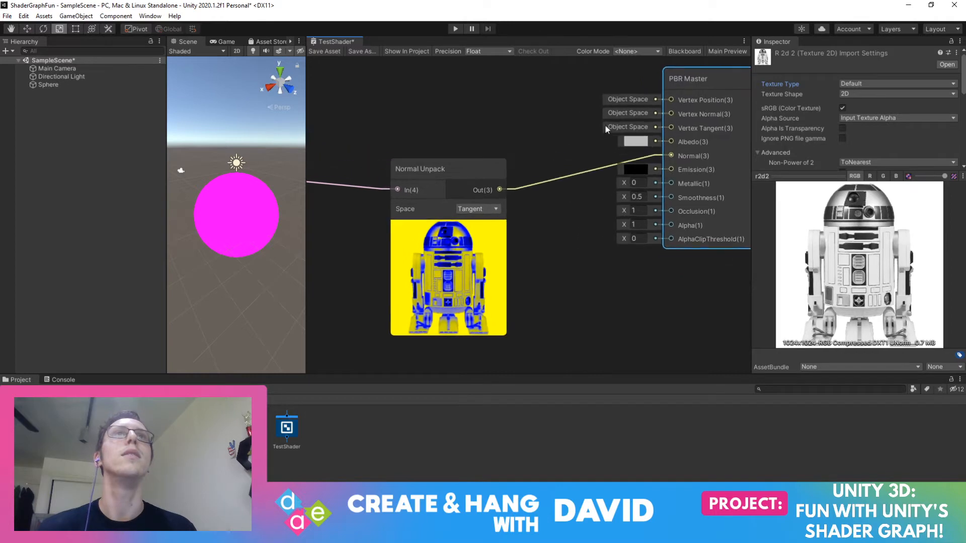
middle_drag(548, 161, 466, 195)
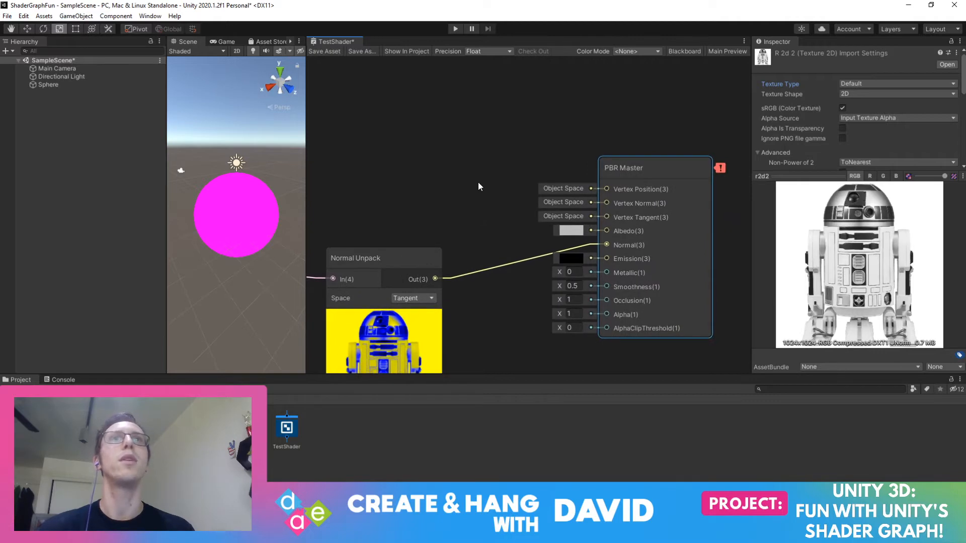
Add a Color node above the Normal Unpack node in the graph
right_click(405, 154)
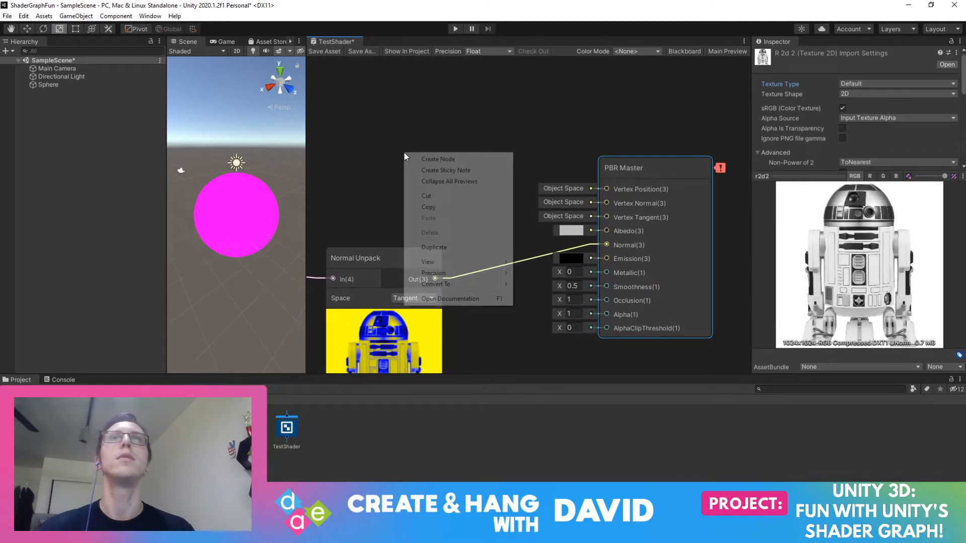
click(436, 157)
text(colo)
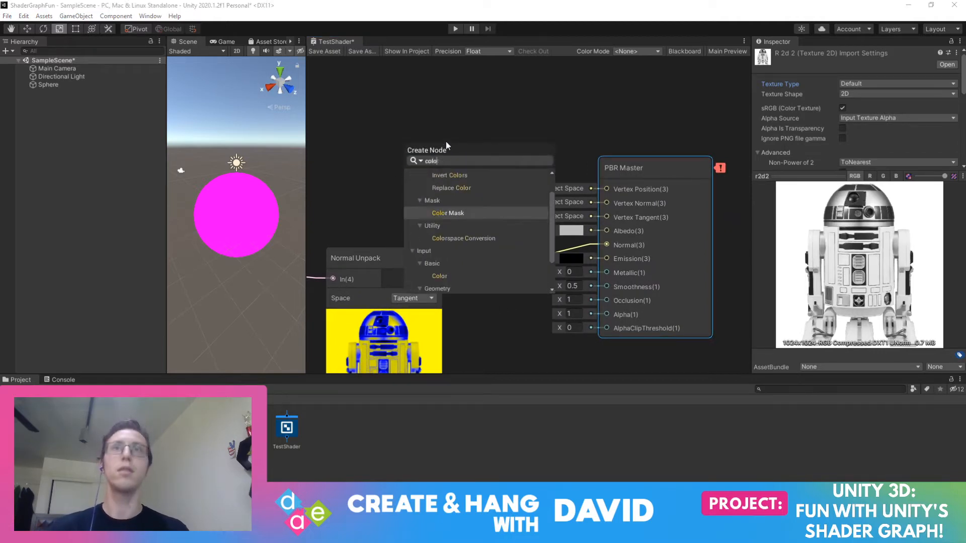
text(r)
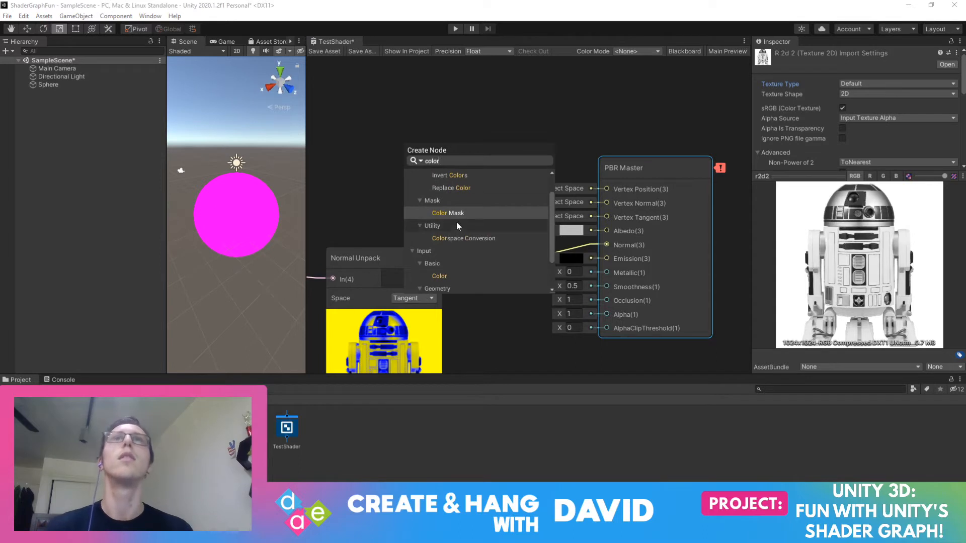
click(452, 277)
double_click(452, 276)
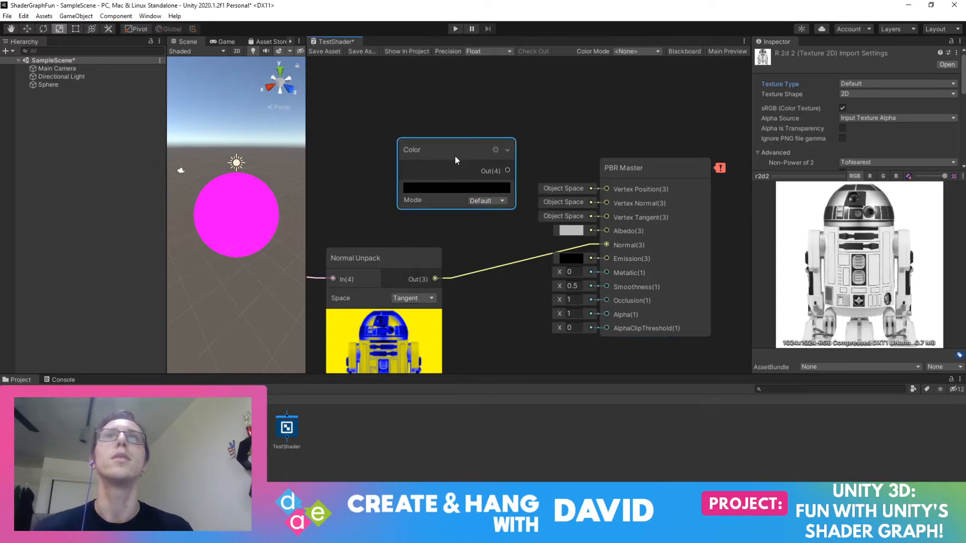
Set the Color node to white (FFFFFF) and connect its output to the PBR Master's Albedo input
click(456, 192)
drag(506, 266, 474, 205)
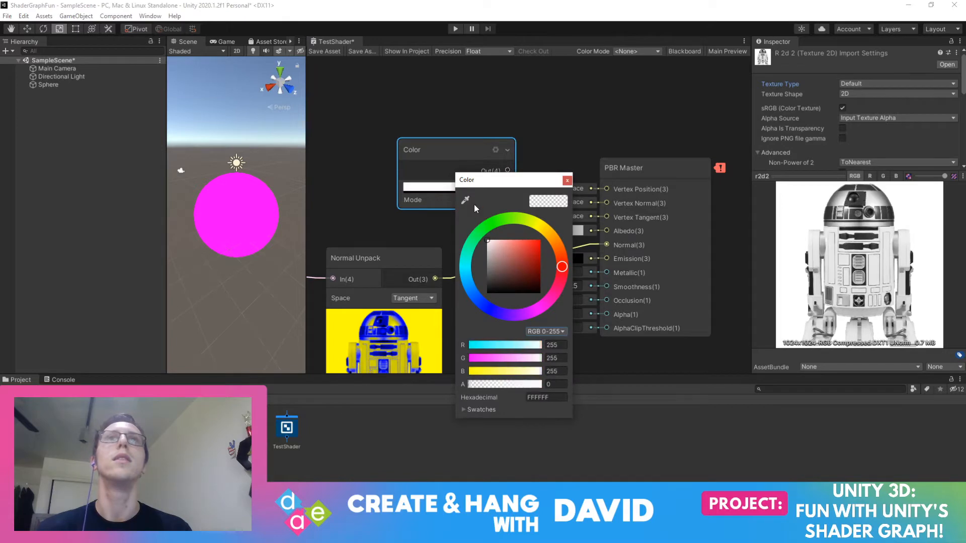
click(568, 180)
drag(467, 158, 618, 230)
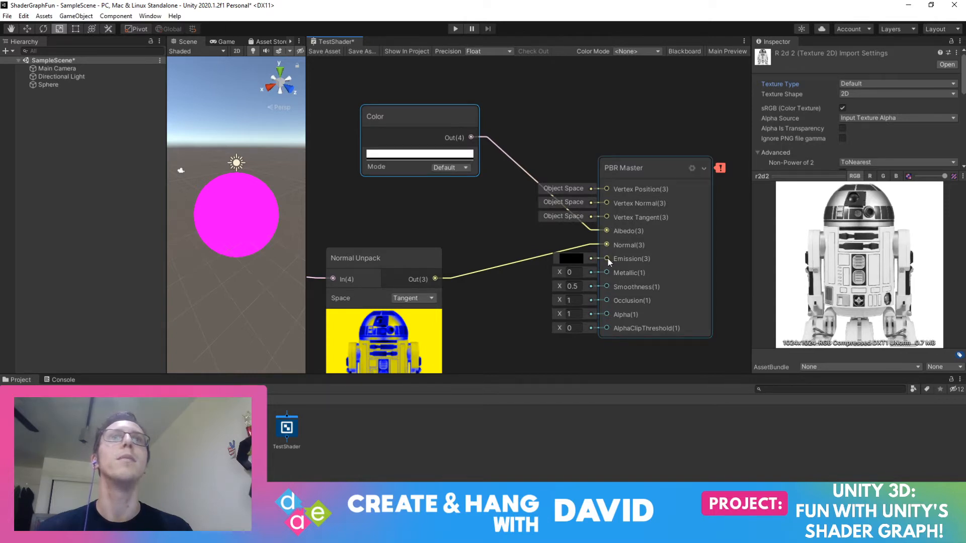
Look through the PBR Master node's settings, moving the node so the whole list of options fits in view
click(703, 169)
click(703, 168)
click(692, 168)
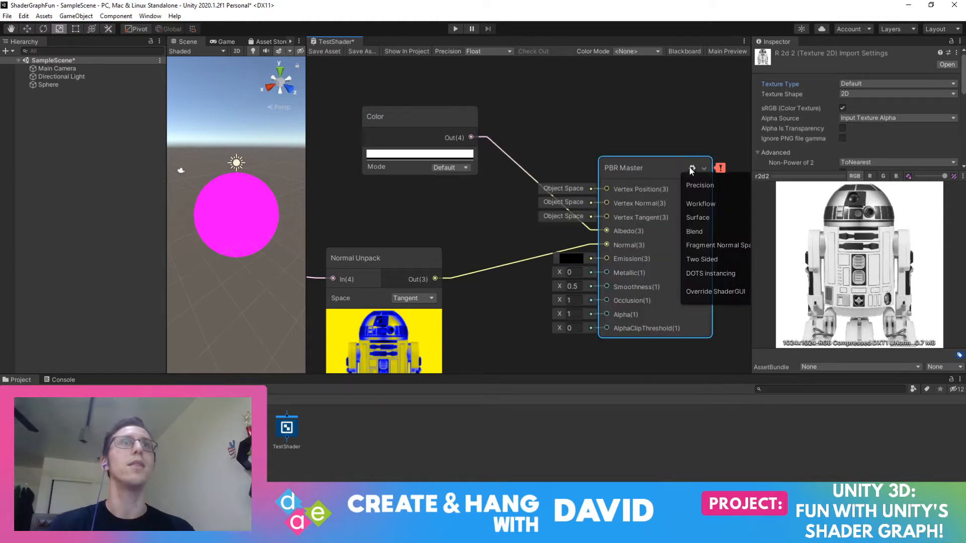
drag(650, 162, 605, 126)
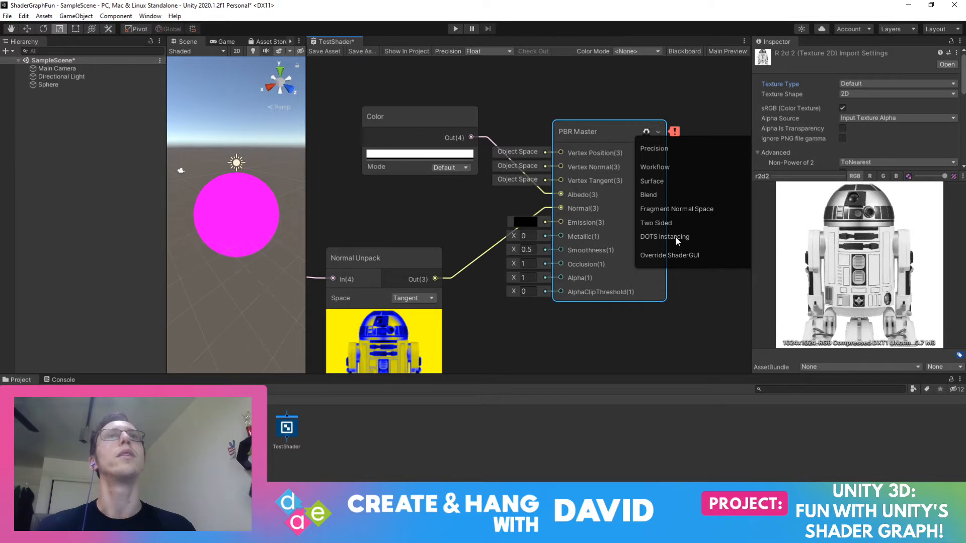
click(645, 130)
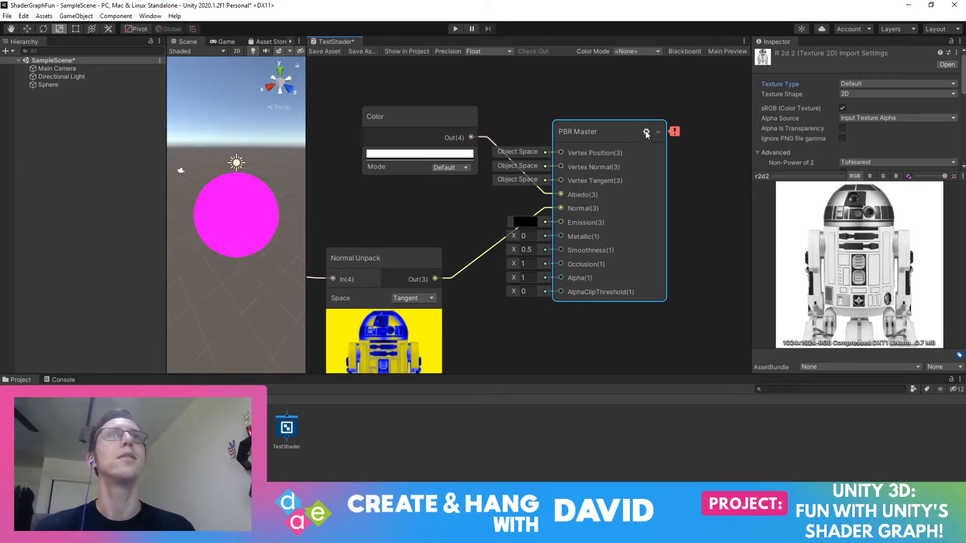
Read the error message on the PBR Master node, moving the node so the full text fits in view
mouse_move(675, 129)
drag(611, 122, 535, 204)
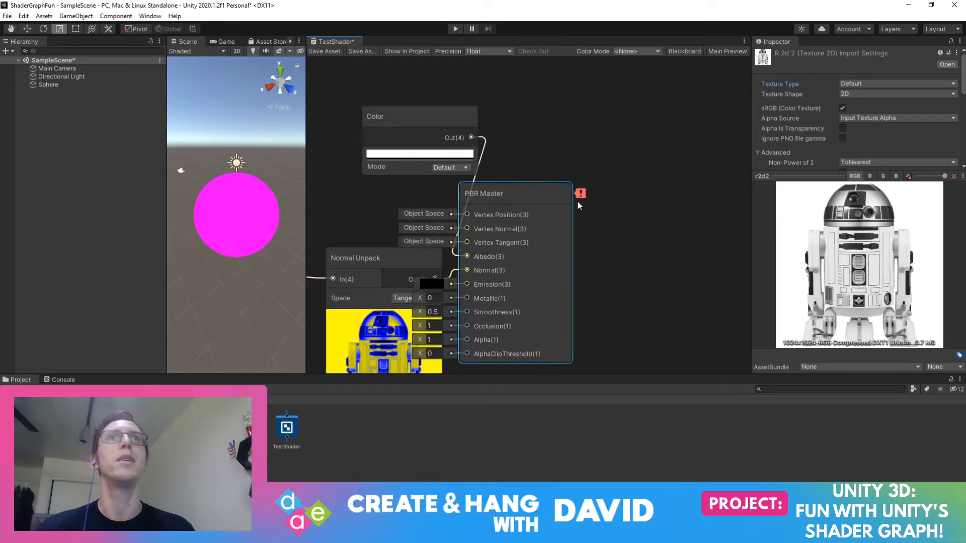
mouse_move(580, 192)
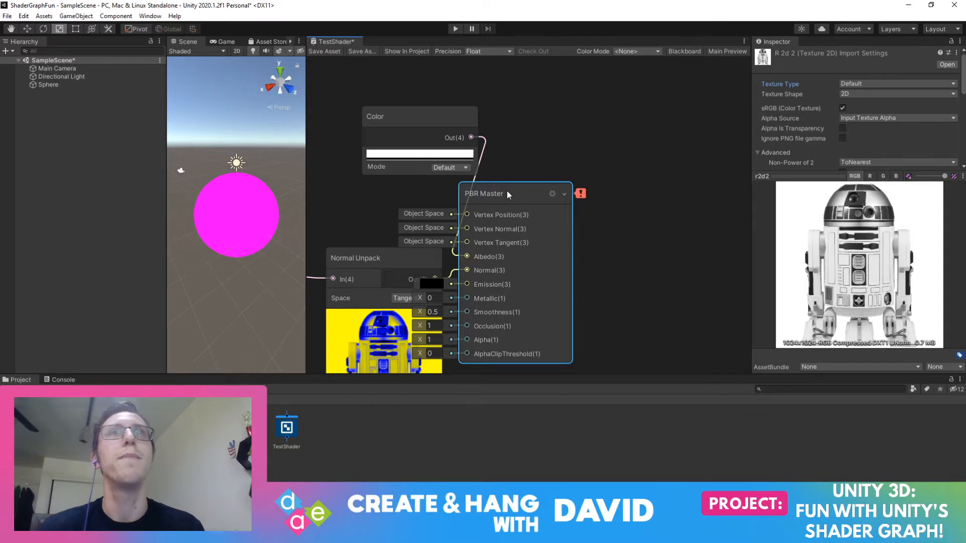
drag(507, 195, 620, 142)
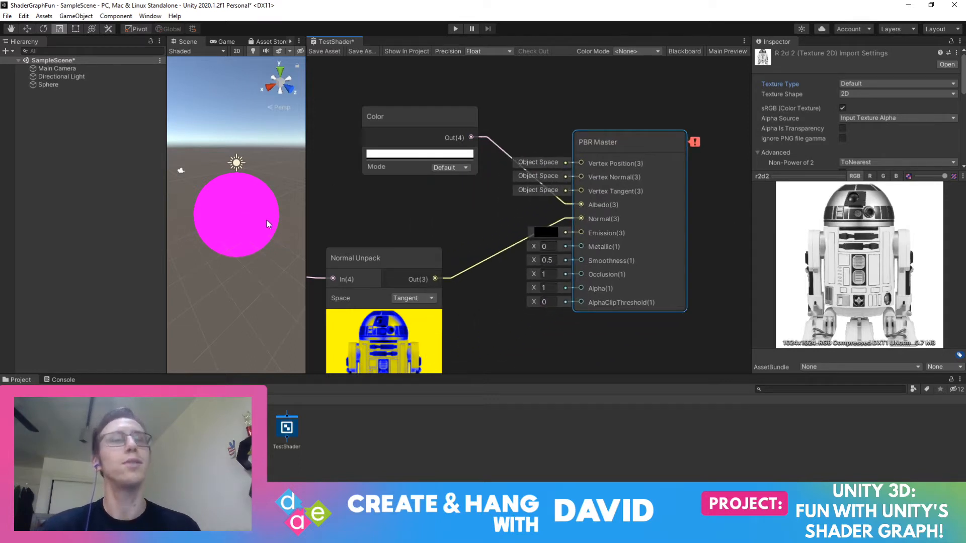
drag(655, 135, 574, 143)
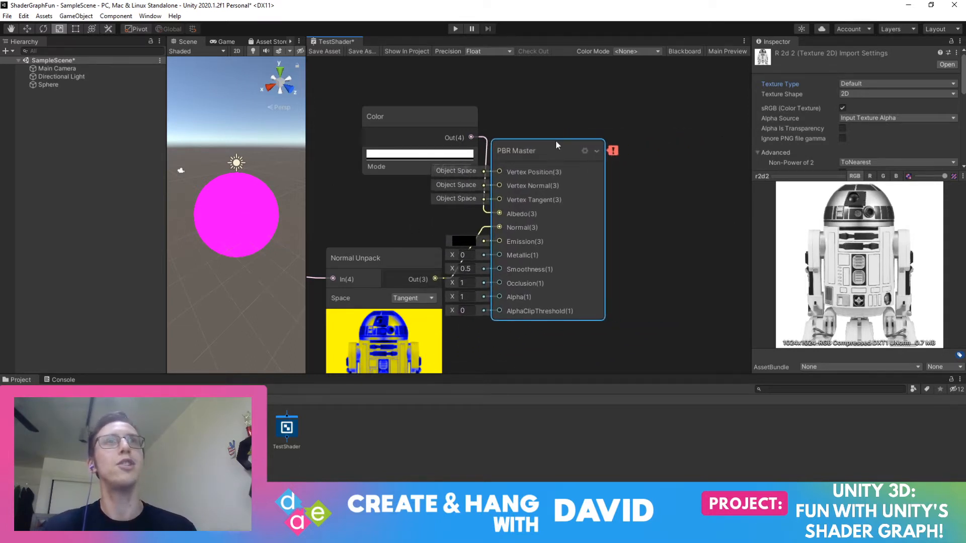
mouse_move(613, 151)
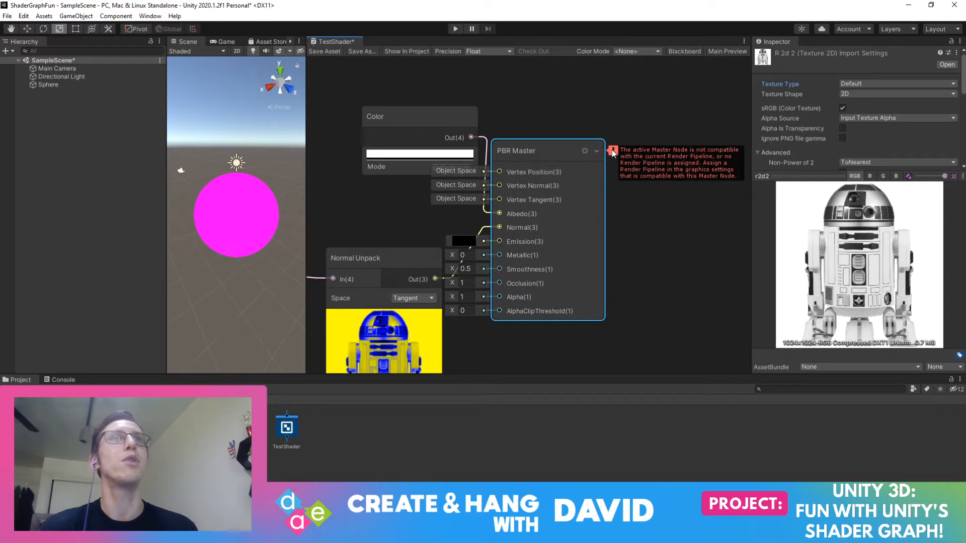
Check the Graphics project settings for a render pipeline asset to assign under Scriptable Render Pipeline Settings
click(24, 17)
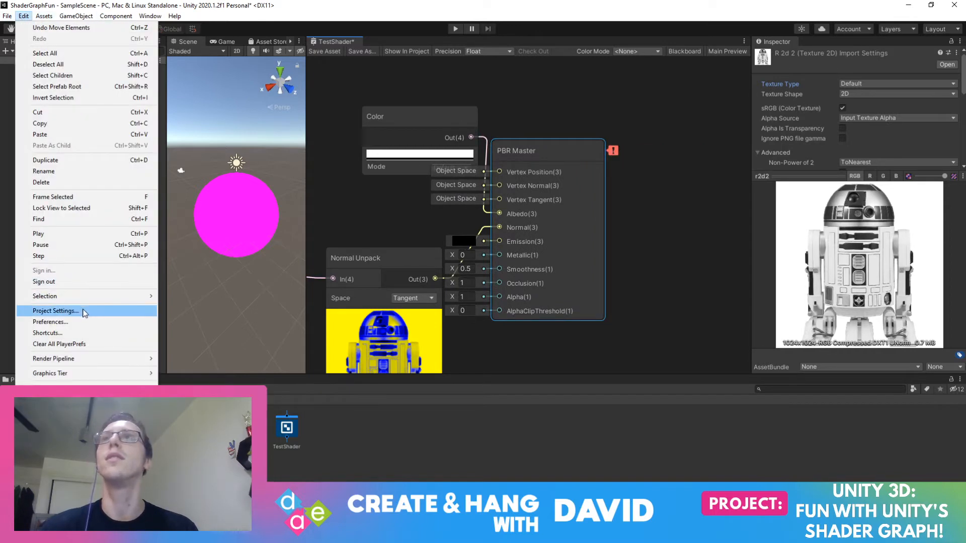
click(56, 311)
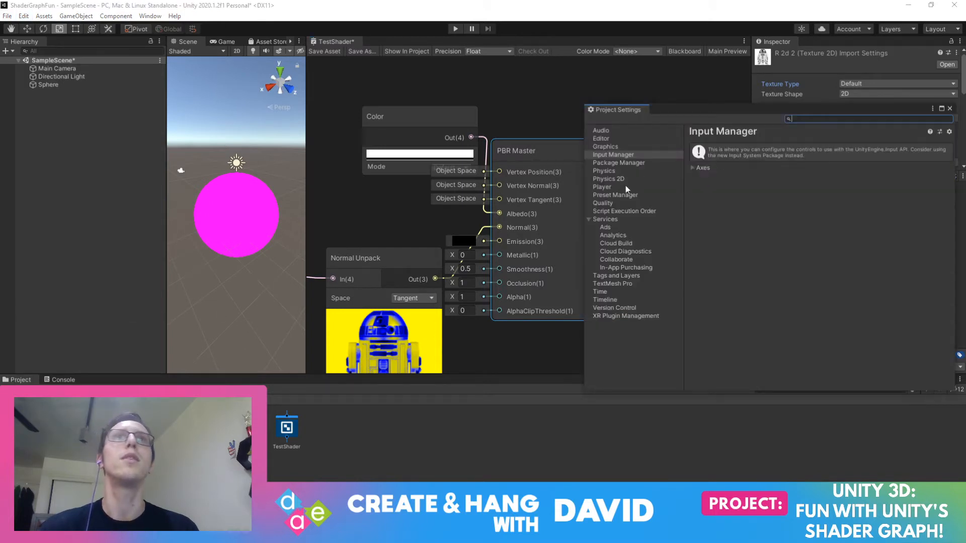
click(625, 147)
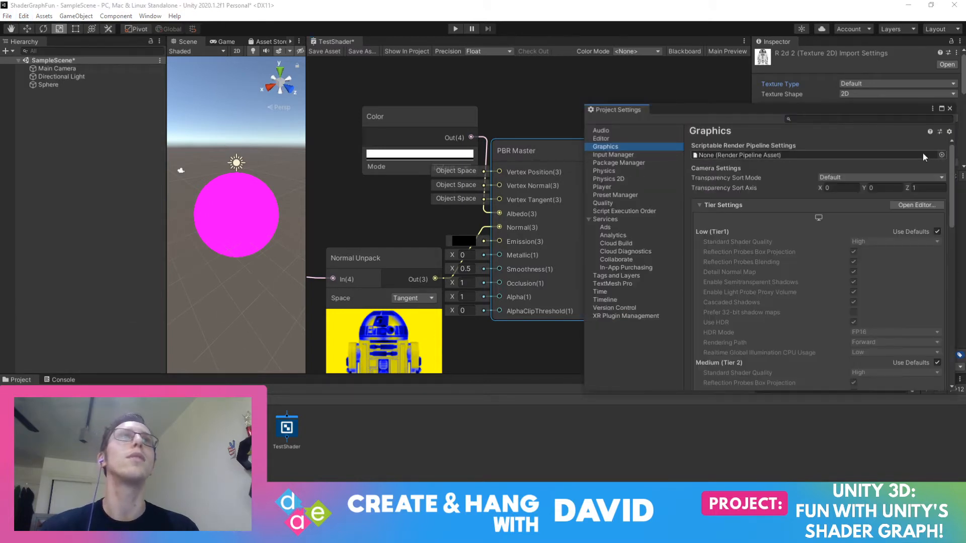
click(945, 156)
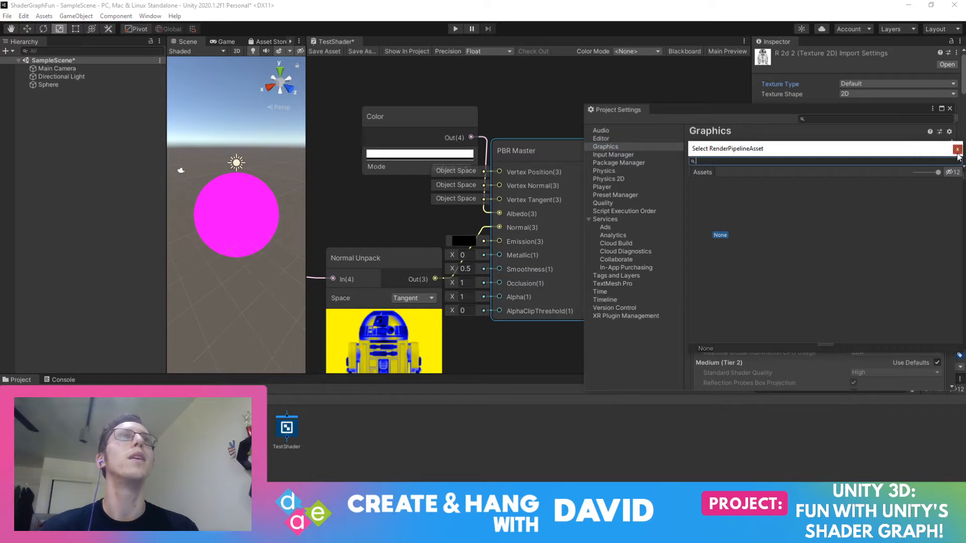
click(956, 147)
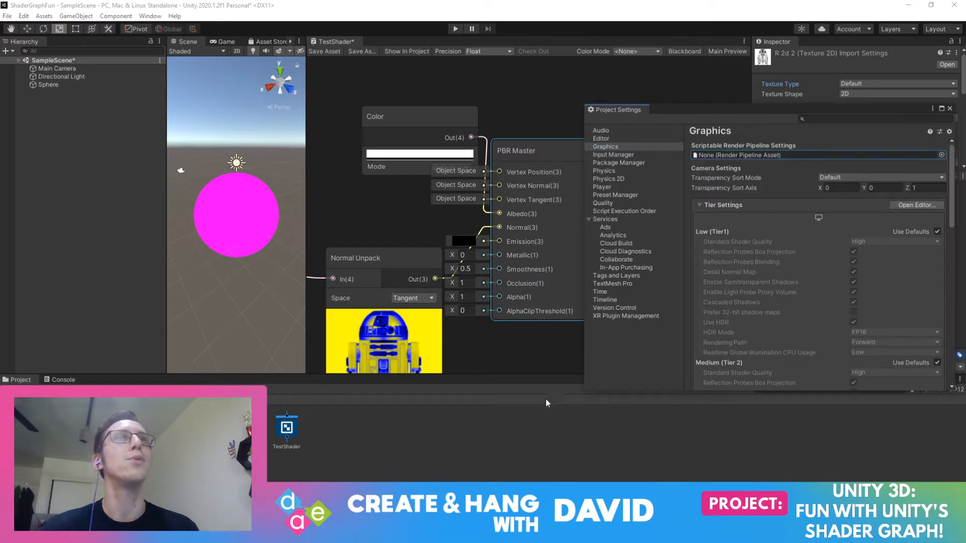
Look through the asset creation options, including the Shader types, for a render pipeline asset, and close the Project Settings
right_click(421, 446)
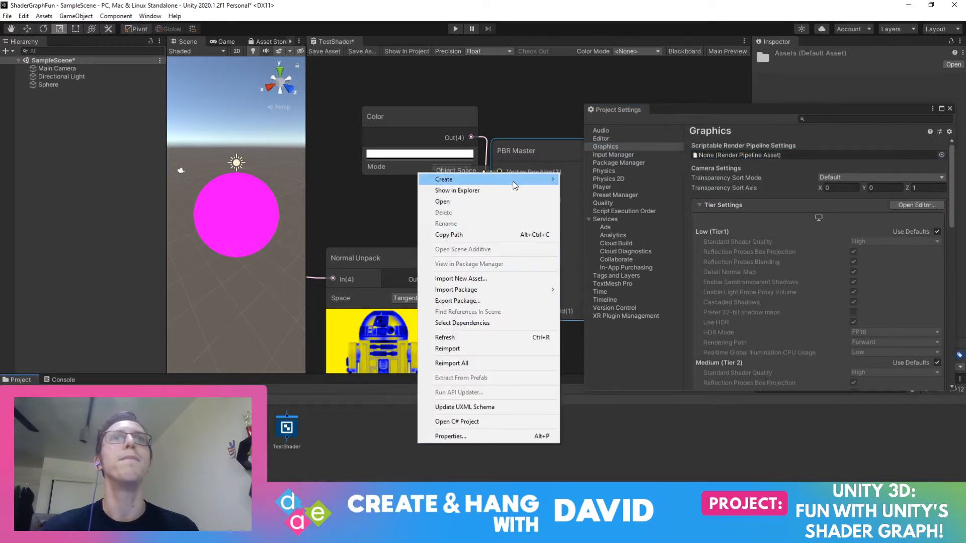
mouse_move(514, 185)
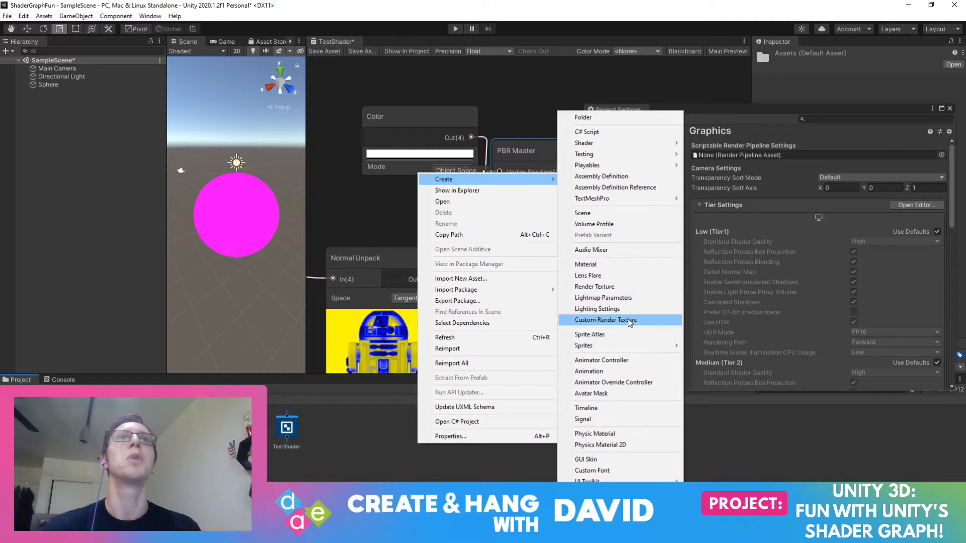
mouse_move(647, 147)
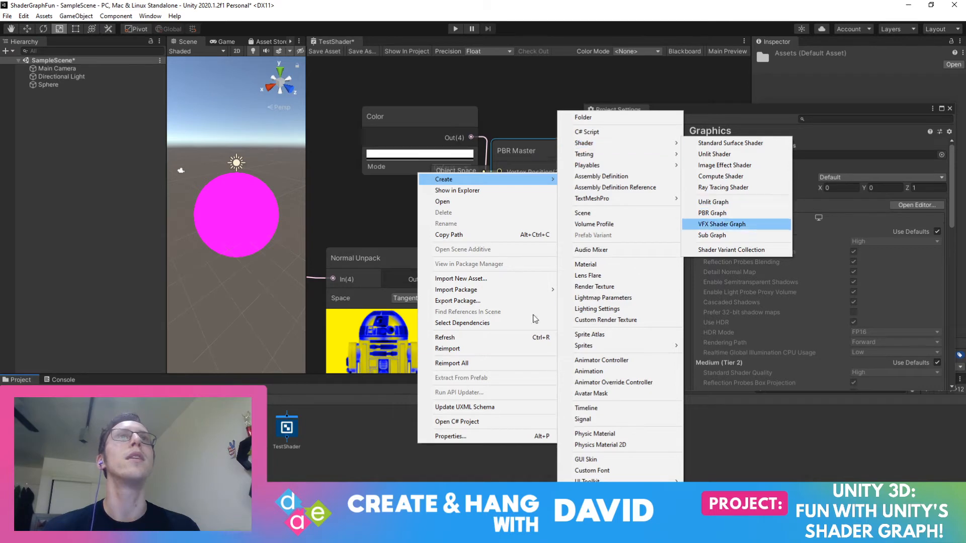
click(320, 477)
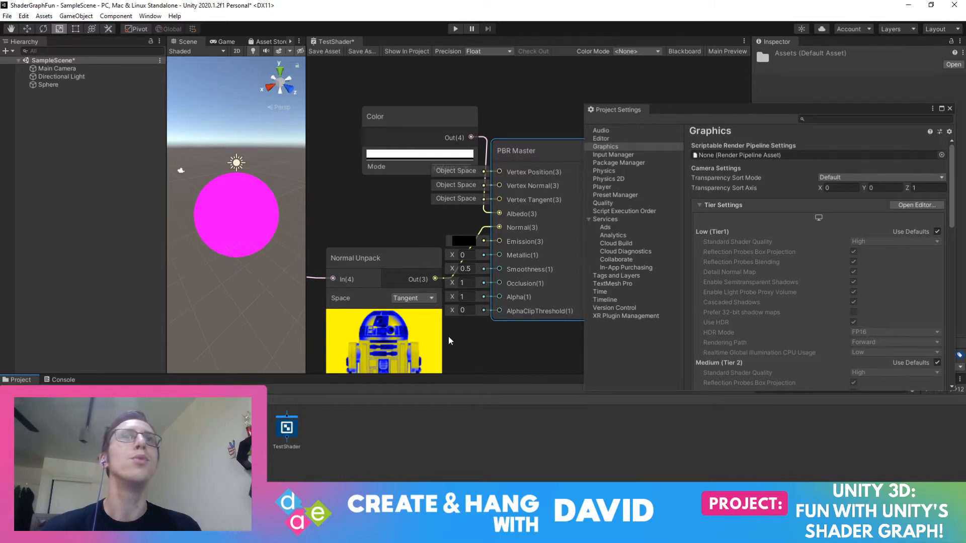
click(524, 351)
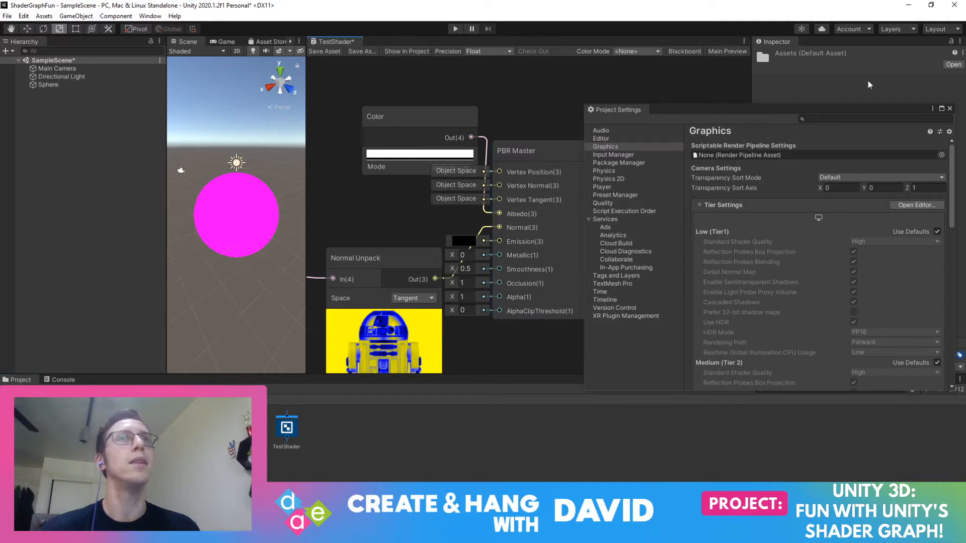
click(949, 108)
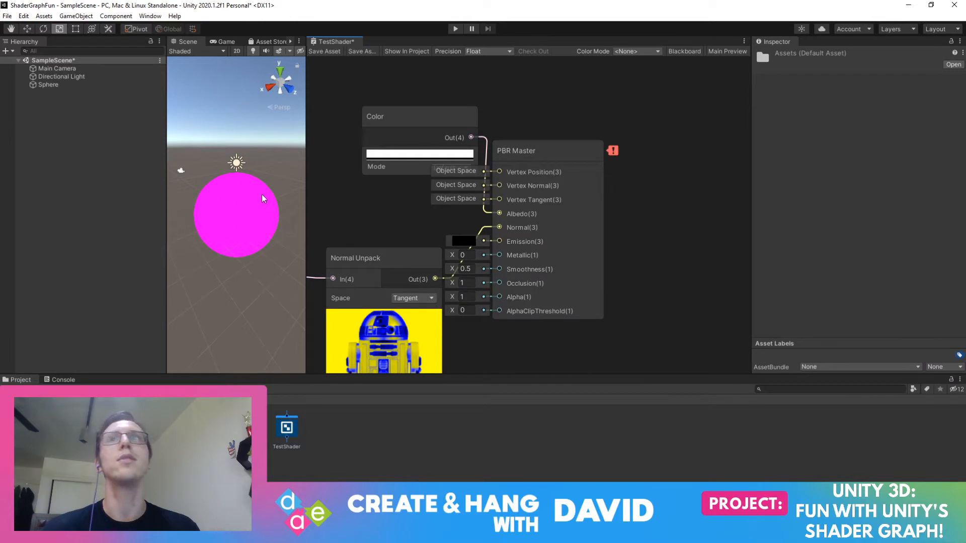
Inspect the ShaderMat material and reread the error message on the PBR Master node
click(241, 428)
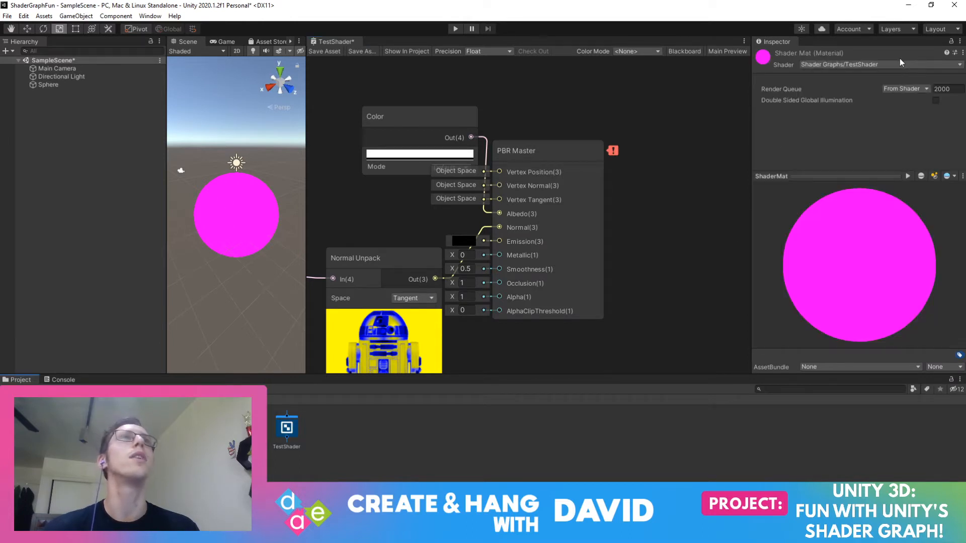
mouse_move(615, 153)
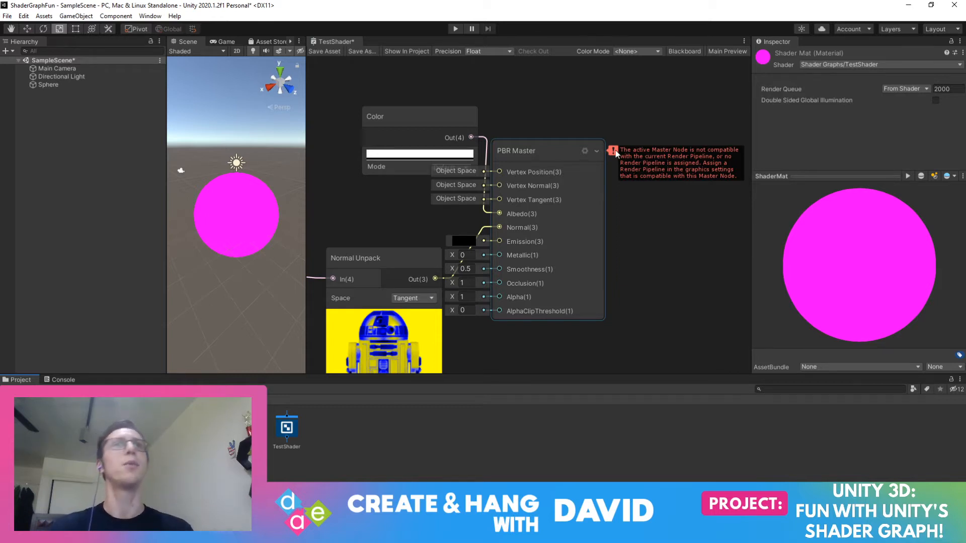
Move the Sample Texture 2D node away from Normal Unpack and delete the connection between its RGBA output and Normal Unpack's input
middle_drag(637, 269, 735, 185)
middle_drag(644, 298, 687, 276)
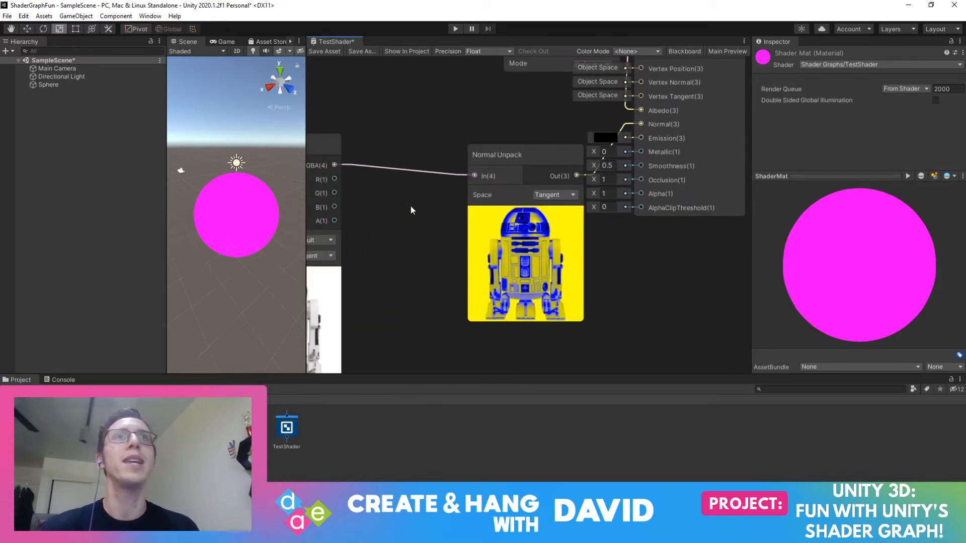
middle_drag(422, 216, 577, 165)
scroll(541, 240, down, 2)
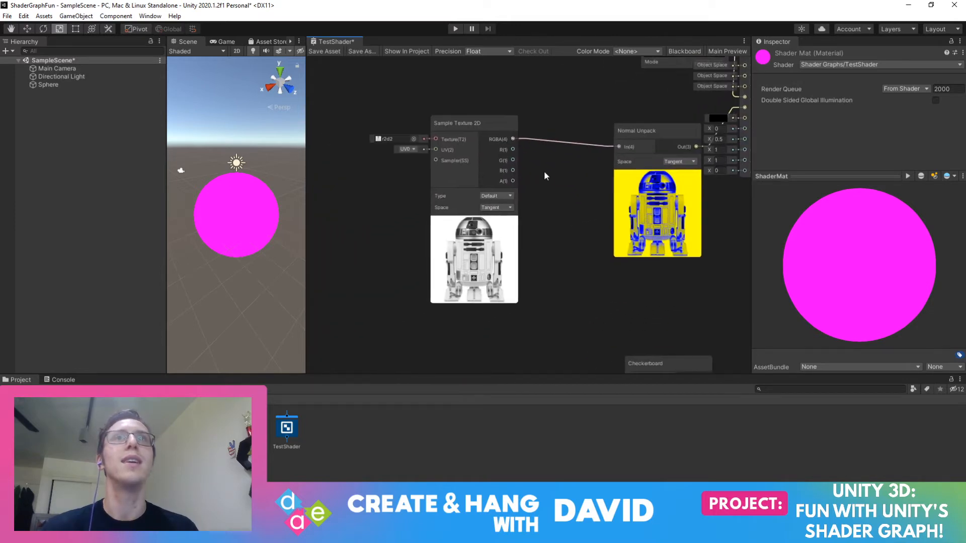
drag(490, 123, 435, 123)
middle_drag(523, 163, 544, 210)
scroll(542, 210, down, 1)
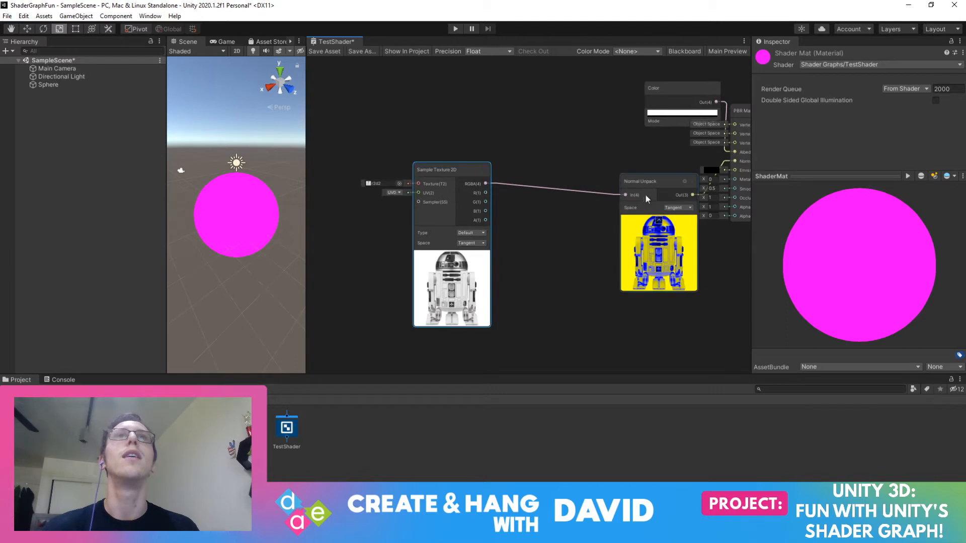
right_click(624, 194)
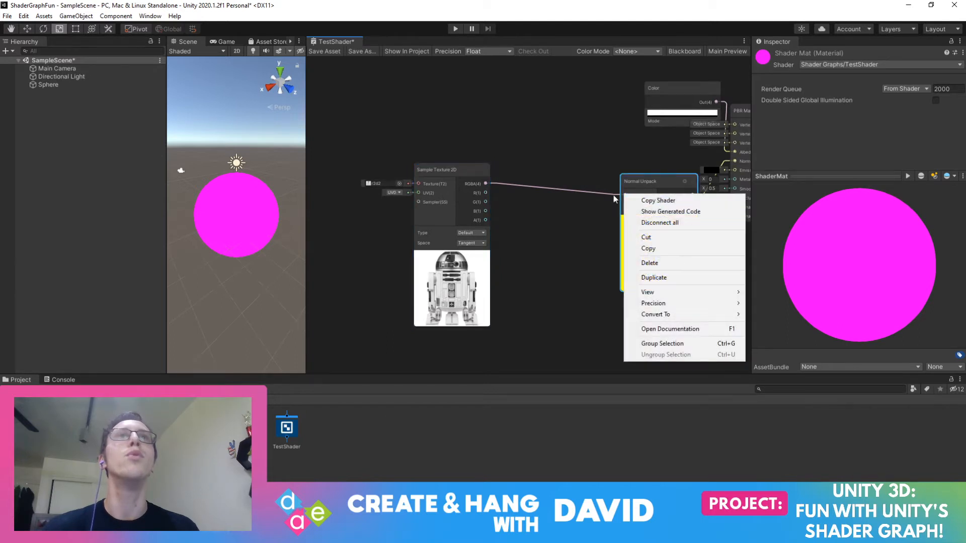
click(591, 187)
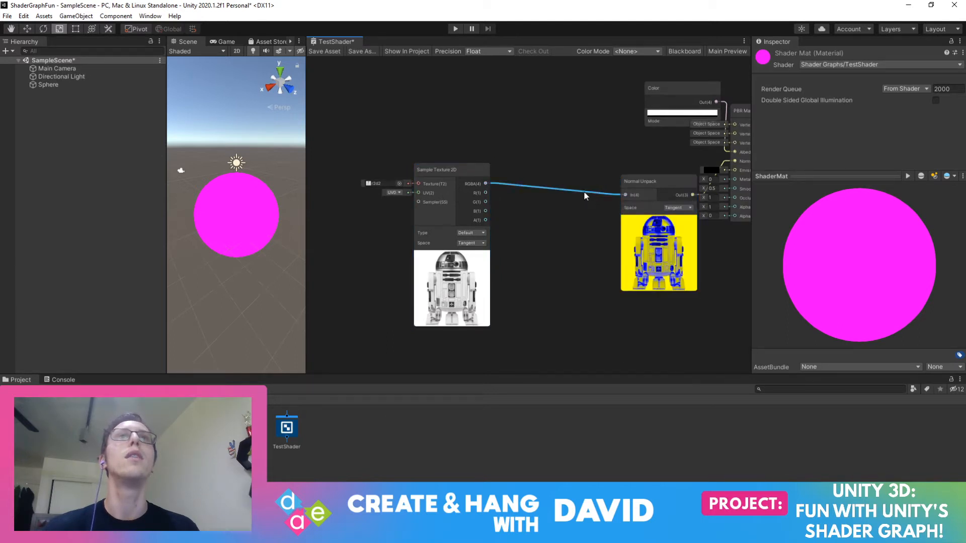
right_click(584, 192)
click(609, 196)
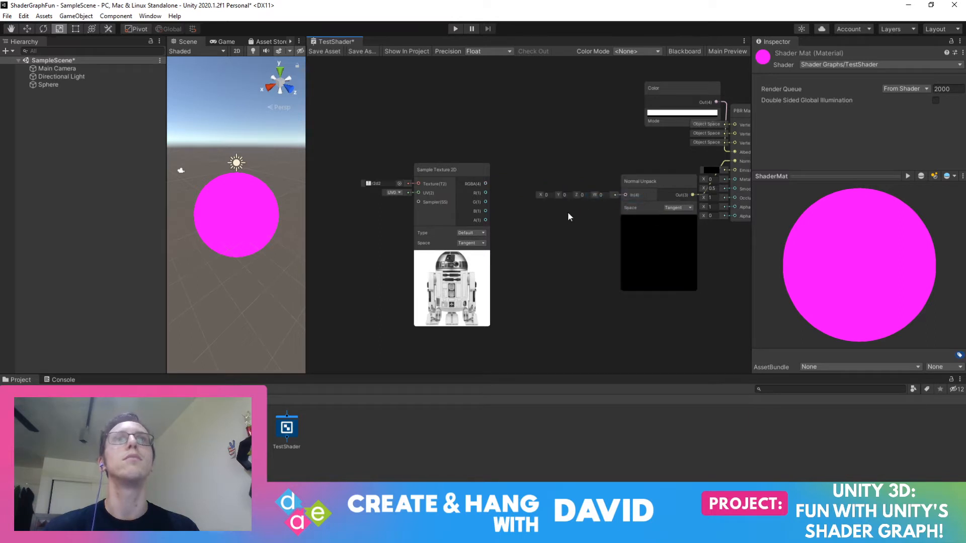
Move Normal Unpack closer to Sample Texture 2D and delete the connections into the PBR Master's Normal and Albedo inputs
scroll(568, 213, up, 3)
middle_drag(595, 241, 557, 233)
scroll(574, 244, down, 3)
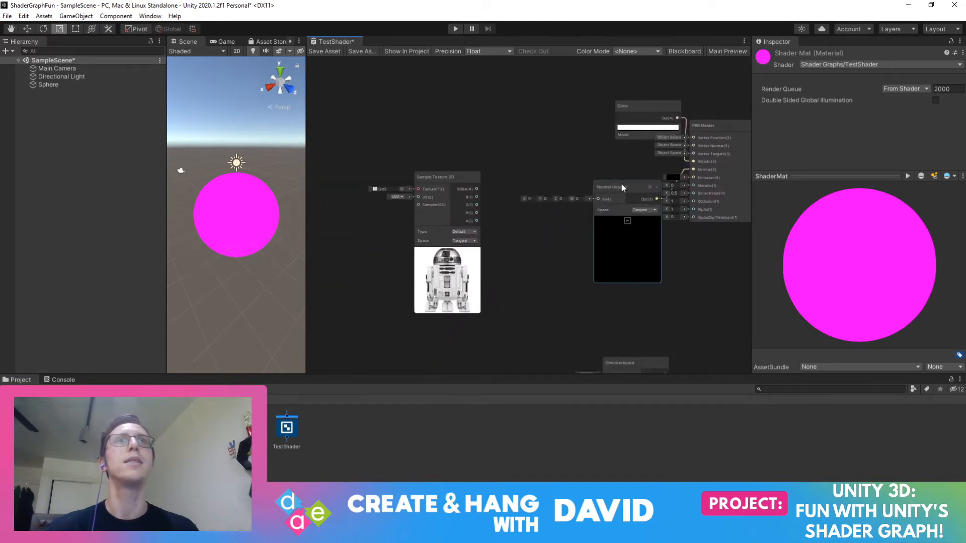
drag(621, 183, 550, 180)
right_click(650, 179)
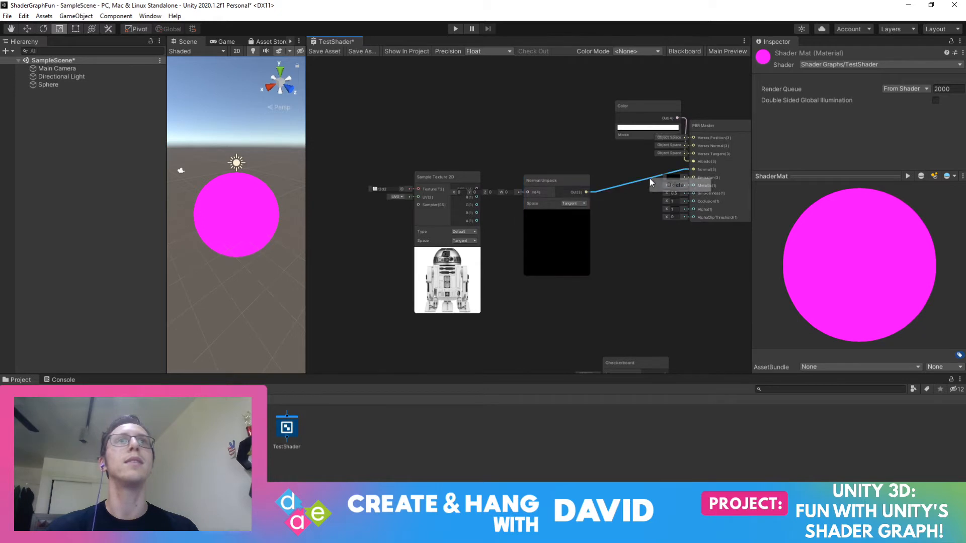
click(657, 185)
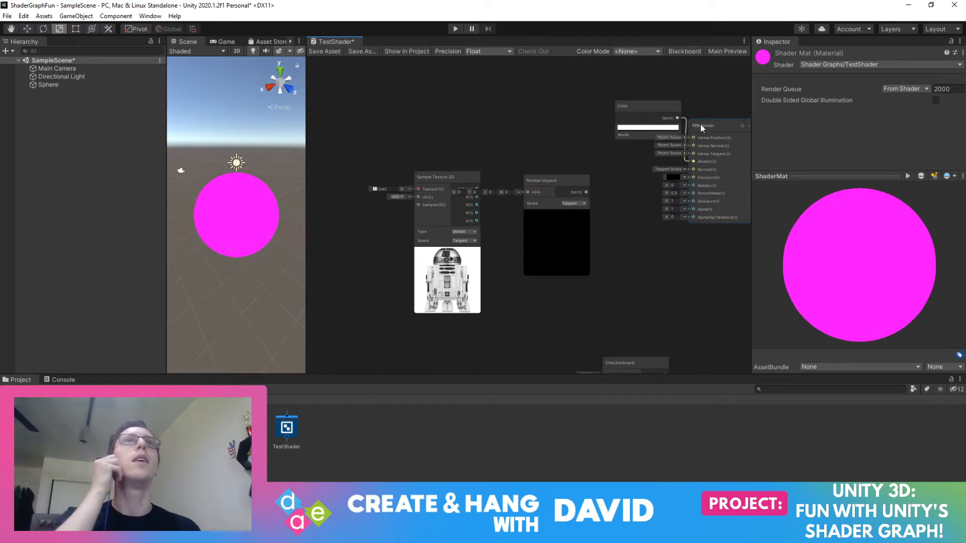
right_click(688, 126)
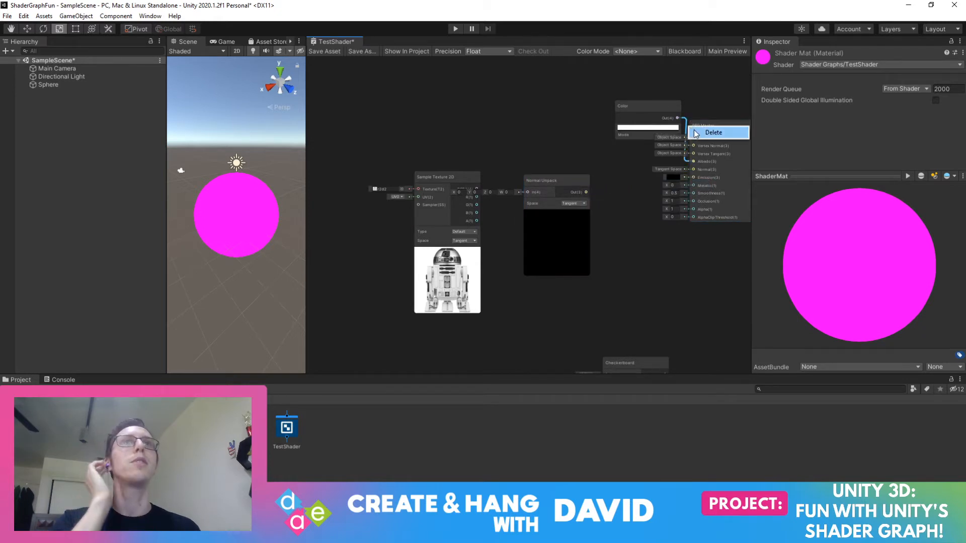
click(697, 132)
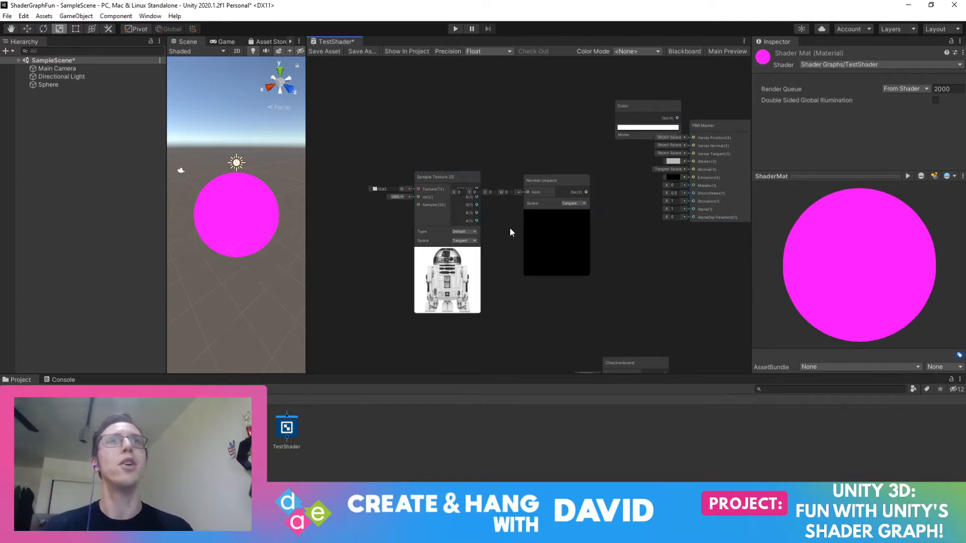
Spread the Sample Texture 2D and Normal Unpack nodes apart so that Normal Unpack's input values do not cover the texture outputs
scroll(510, 229, up, 3)
middle_drag(510, 229, 540, 193)
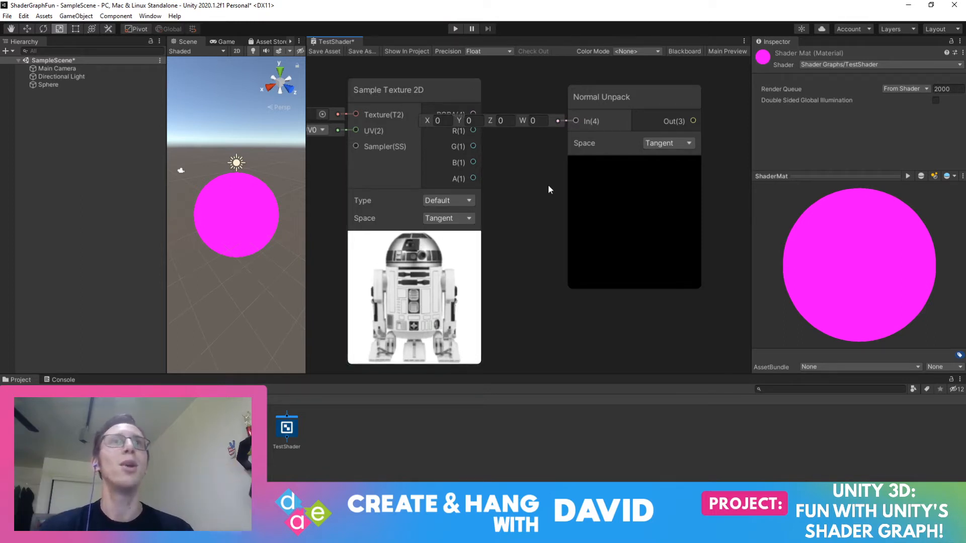
drag(627, 98, 665, 116)
middle_drag(525, 182, 583, 180)
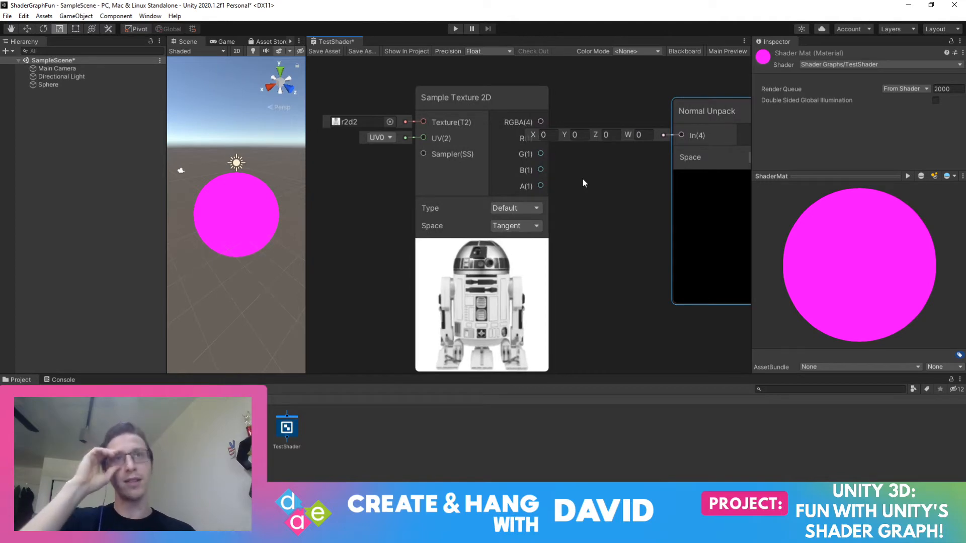
middle_drag(592, 190, 497, 178)
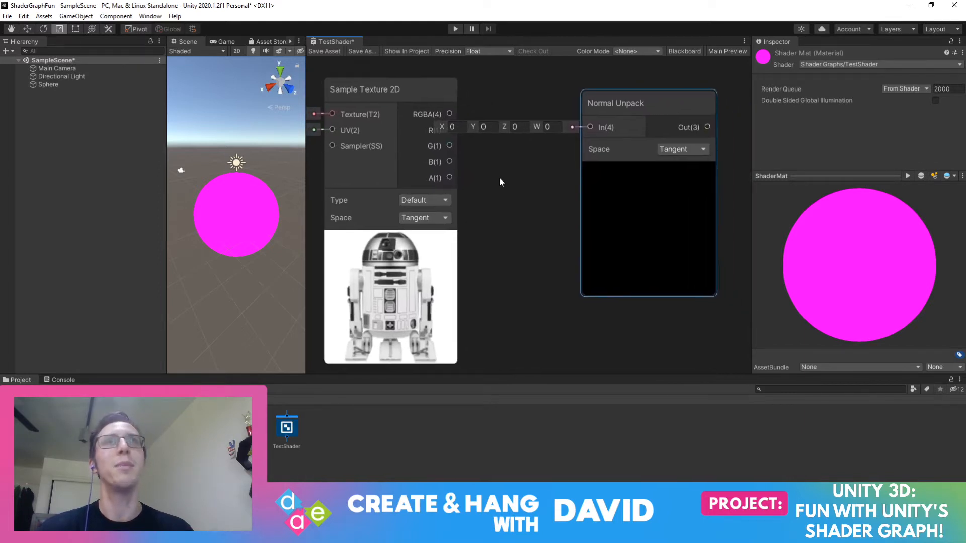
scroll(499, 178, down, 1)
drag(606, 107, 639, 102)
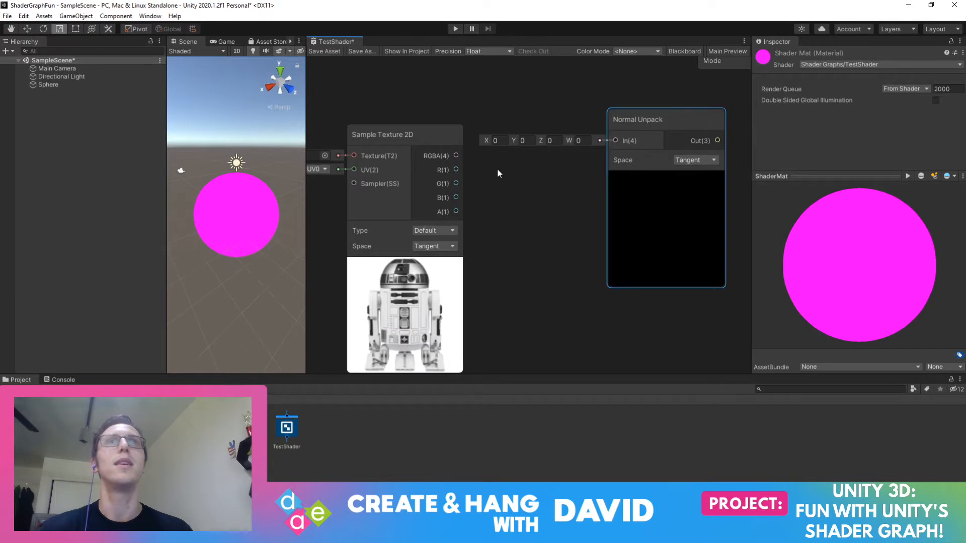
right_click(509, 186)
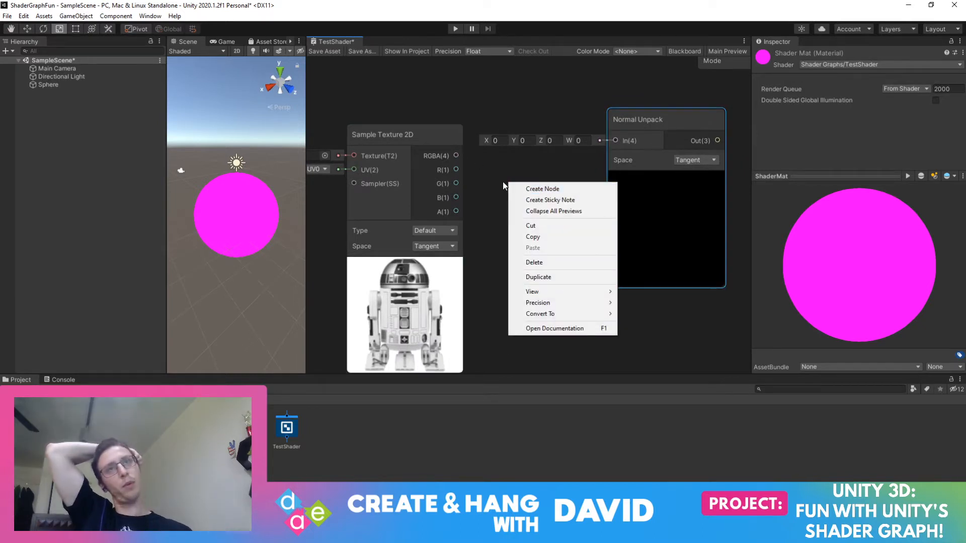
click(491, 177)
drag(401, 134, 392, 110)
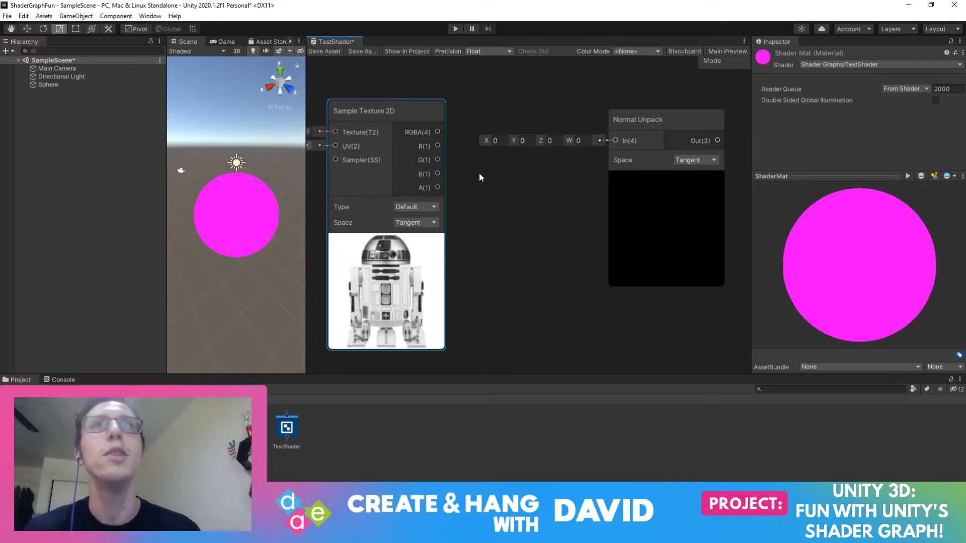
Connect Sample Texture 2D's R output to Normal Unpack's In input, and replace it with the B output
middle_drag(480, 202, 517, 194)
drag(477, 139, 477, 139)
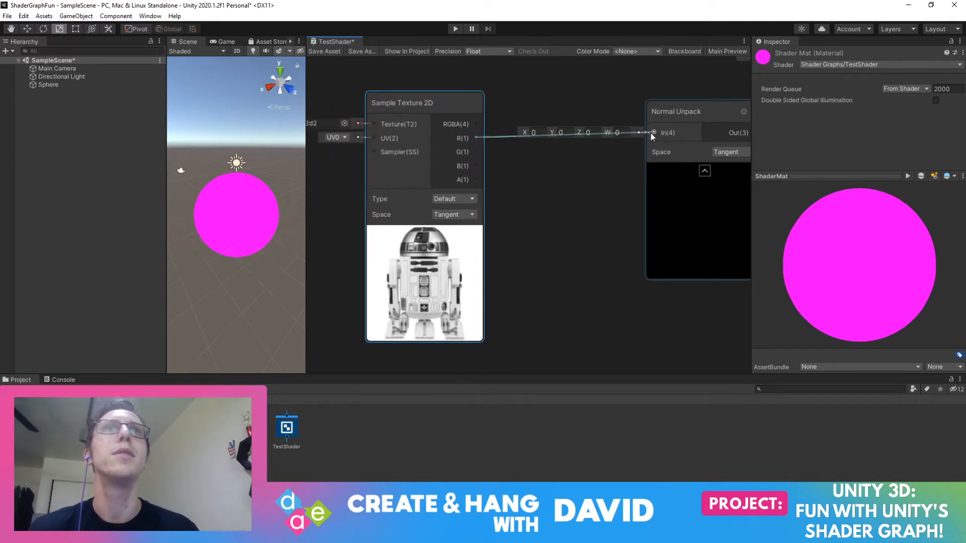
drag(650, 133, 654, 134)
middle_drag(585, 195, 562, 195)
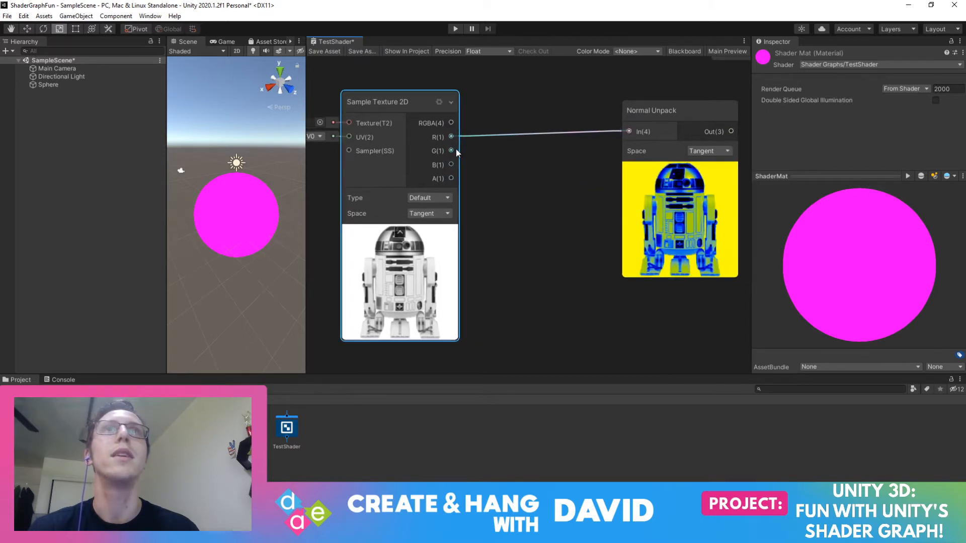
drag(594, 131, 632, 130)
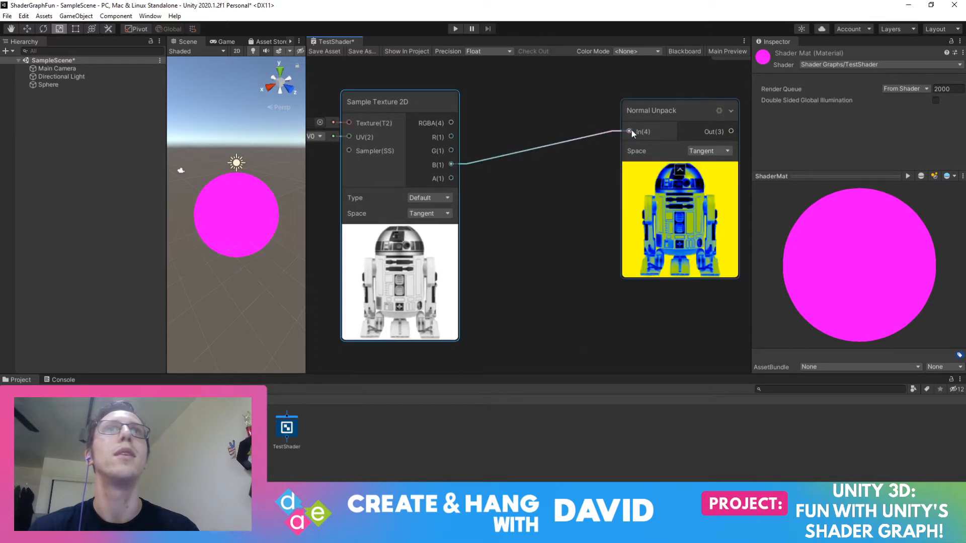
middle_drag(579, 208, 529, 208)
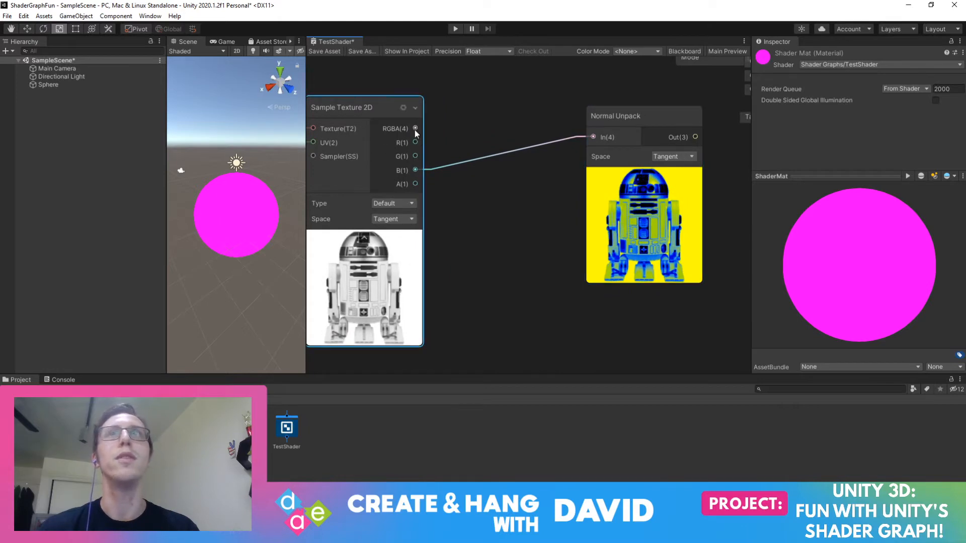
Try the UV1, UV2 and UV3 channels on Sample Texture 2D's UV input, and return it to UV0
middle_drag(497, 124, 549, 132)
click(371, 140)
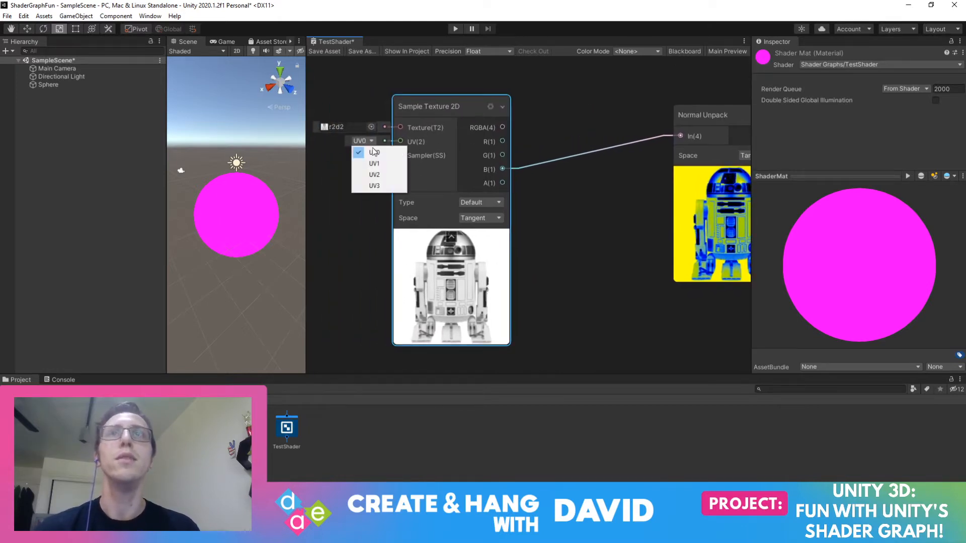
click(375, 161)
click(372, 140)
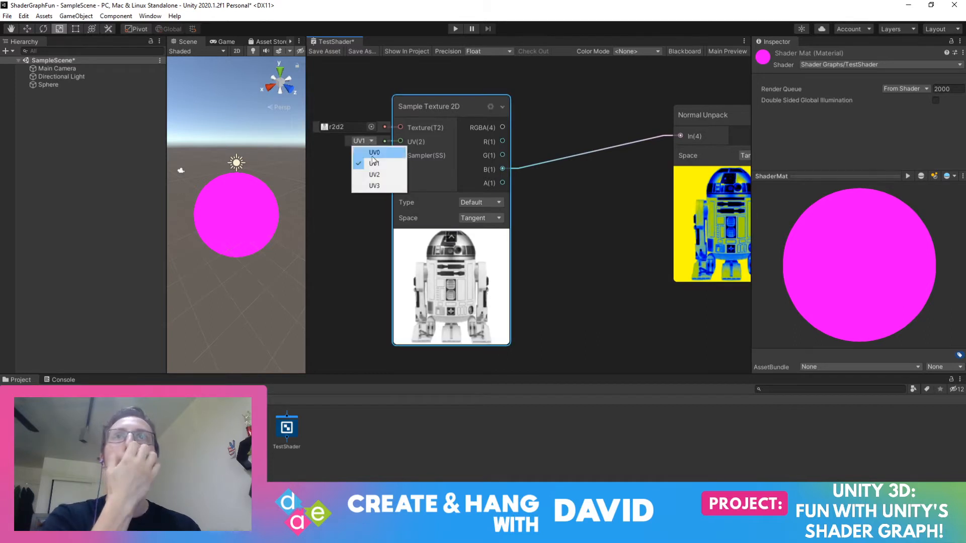
click(375, 174)
click(370, 141)
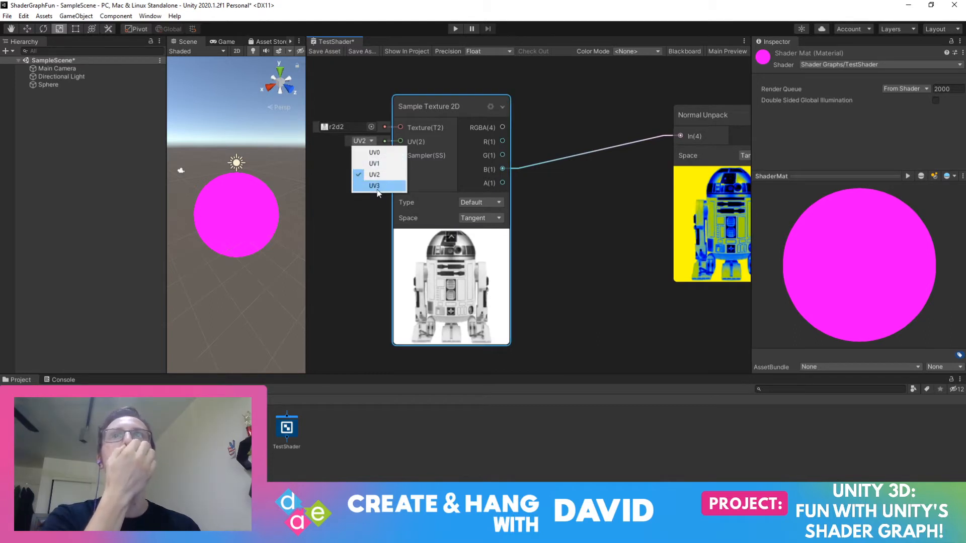
click(377, 187)
click(371, 141)
click(374, 152)
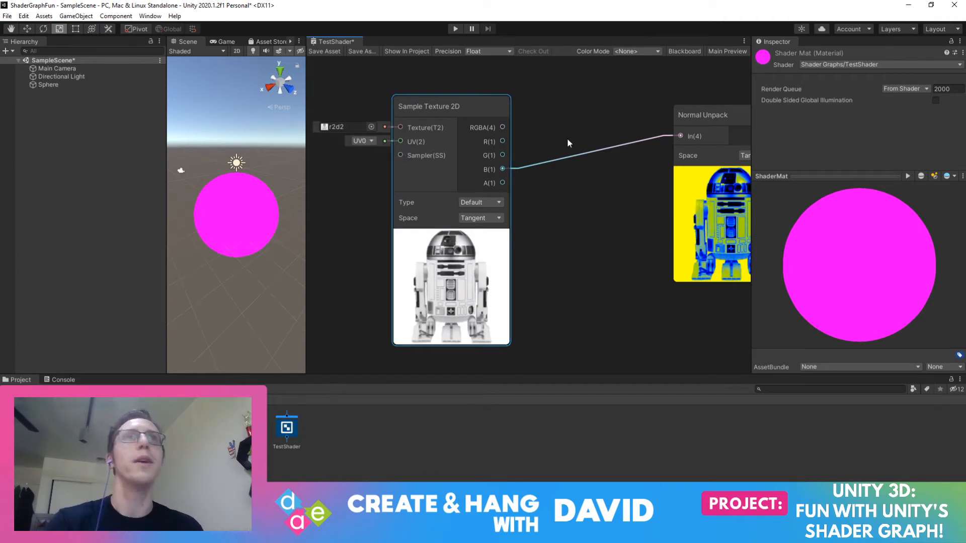
Delete the connection from Sample Texture 2D's B output to Normal Unpack and move the two nodes farther apart
middle_drag(574, 145, 526, 148)
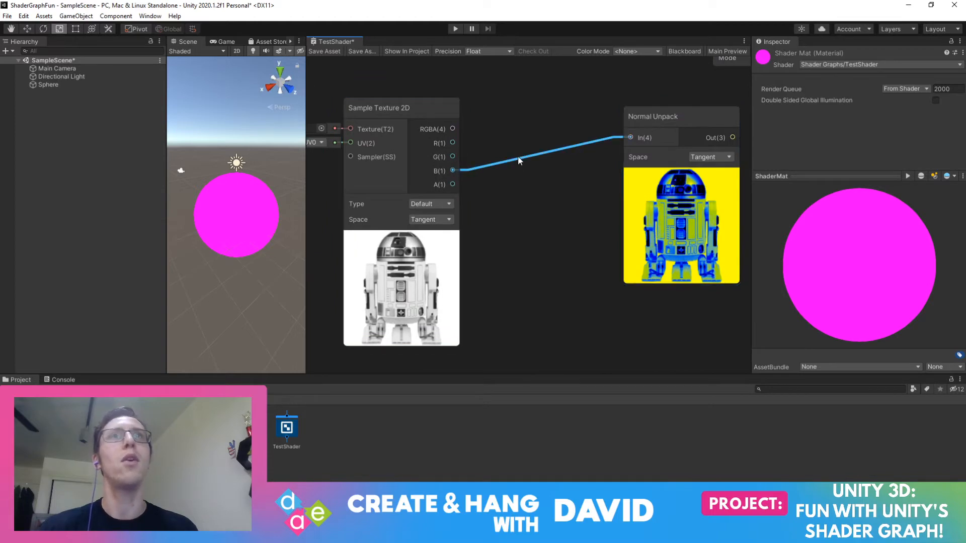
click(535, 165)
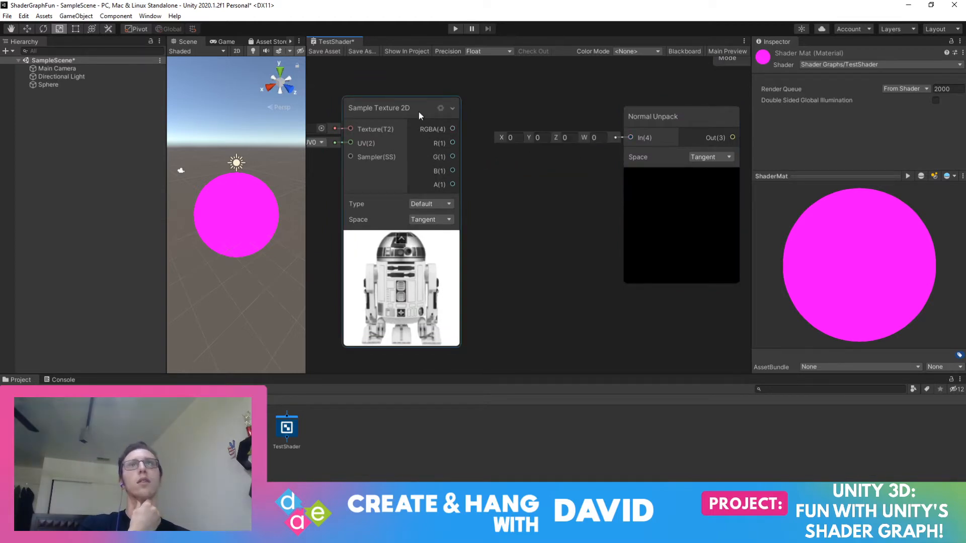
drag(398, 105, 376, 85)
middle_drag(575, 202, 513, 209)
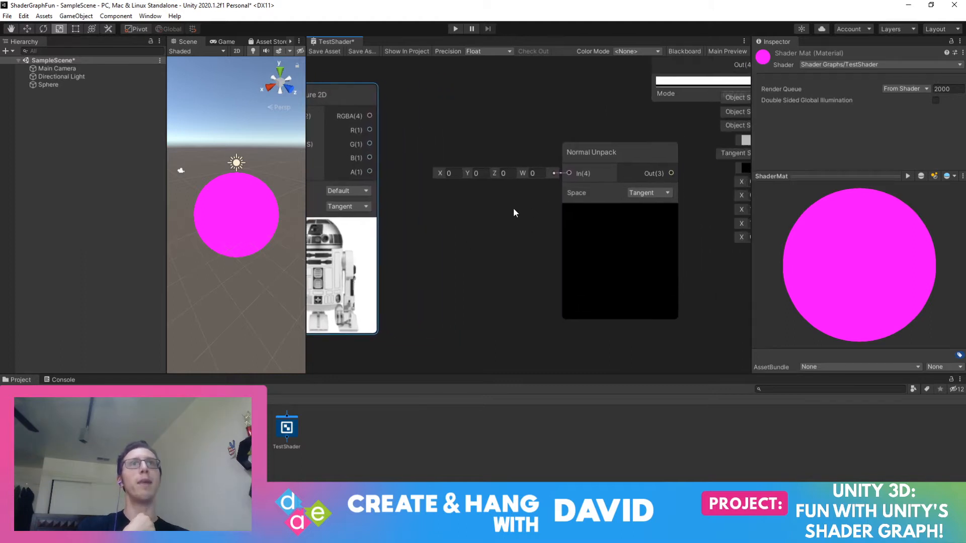
middle_drag(454, 183, 563, 196)
Add a Modulo node from the advanced math nodes and place it between Sample Texture 2D and Normal Unpack
right_click(545, 206)
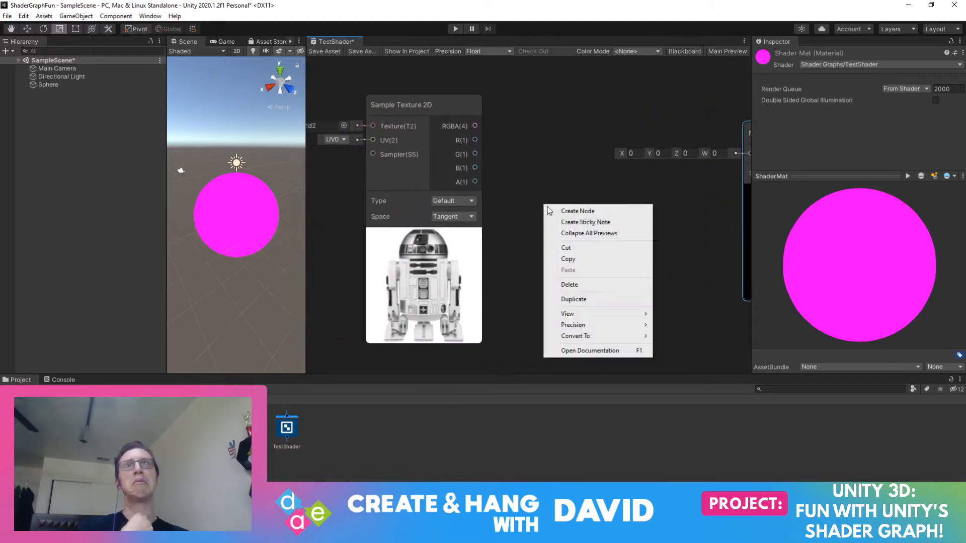
click(577, 212)
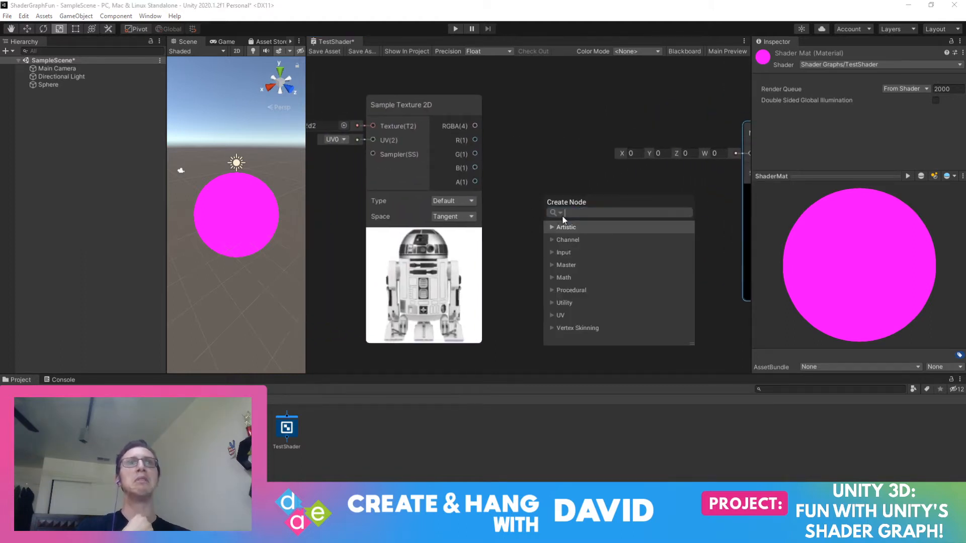
click(550, 277)
scroll(567, 279, down, 1)
click(557, 274)
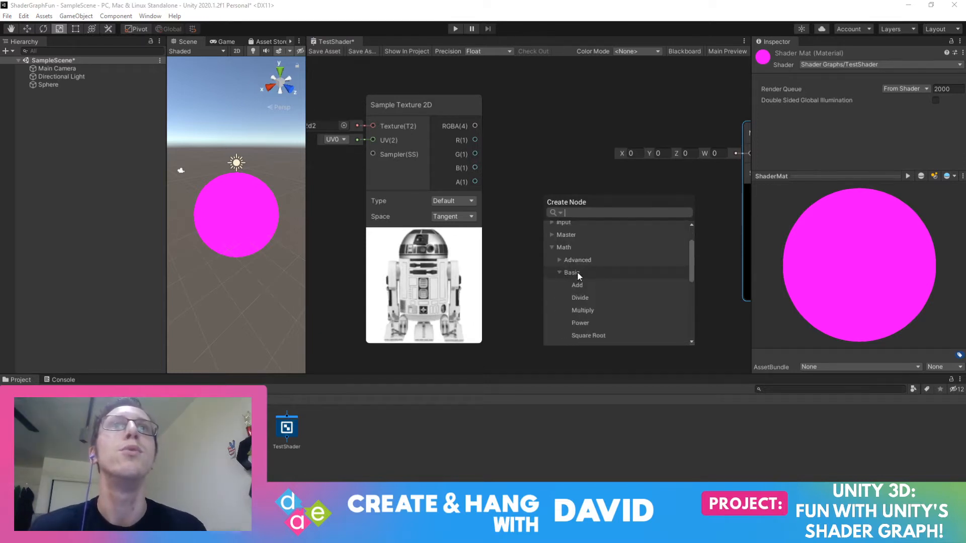
scroll(577, 271, down, 1)
click(561, 242)
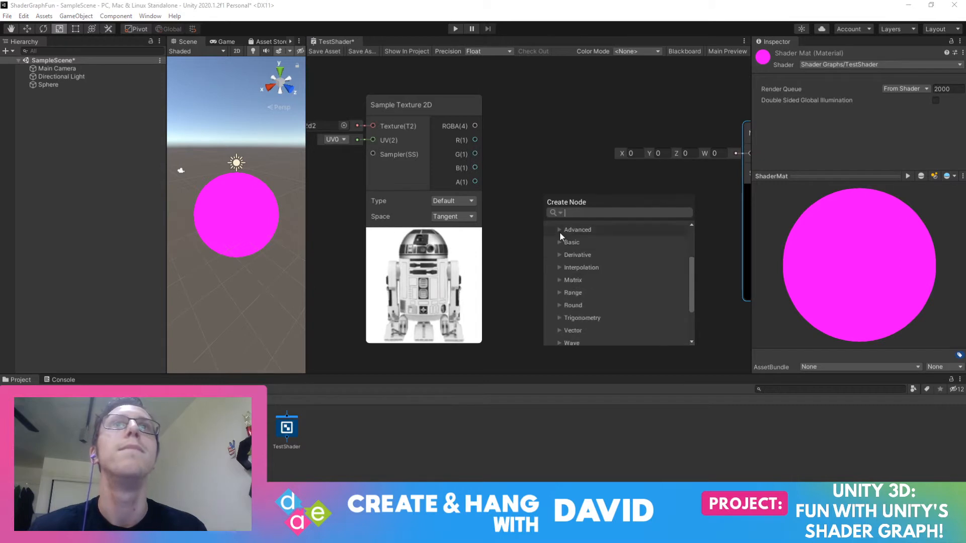
click(559, 230)
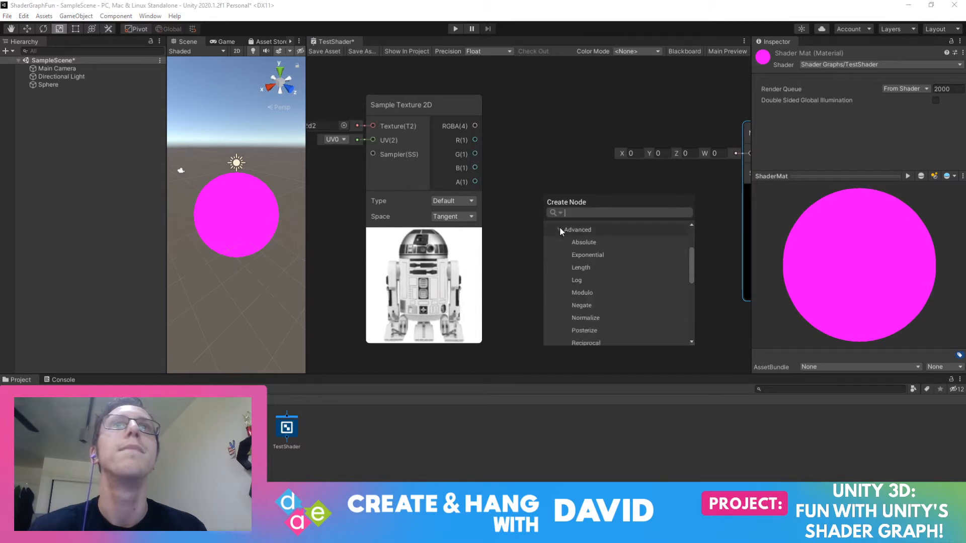
click(595, 293)
click(596, 295)
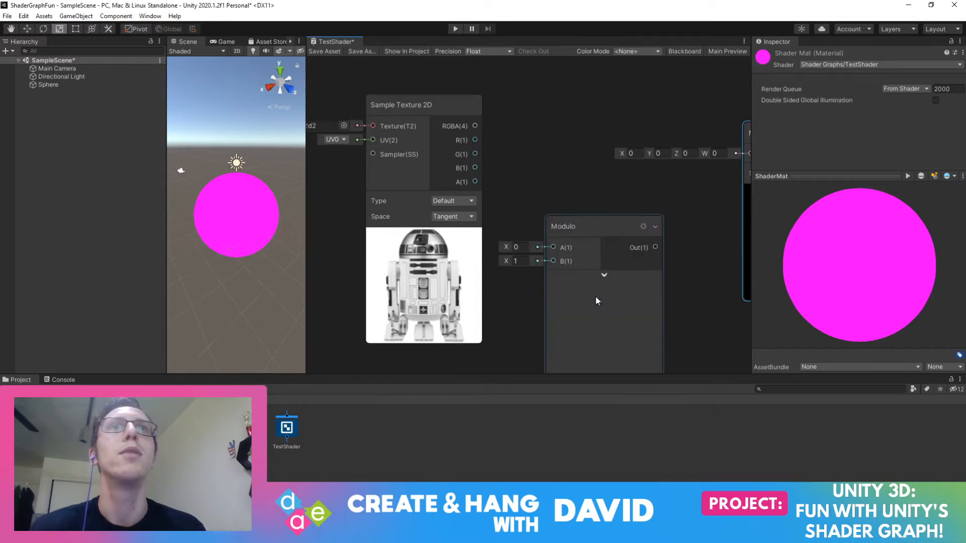
drag(585, 223, 623, 177)
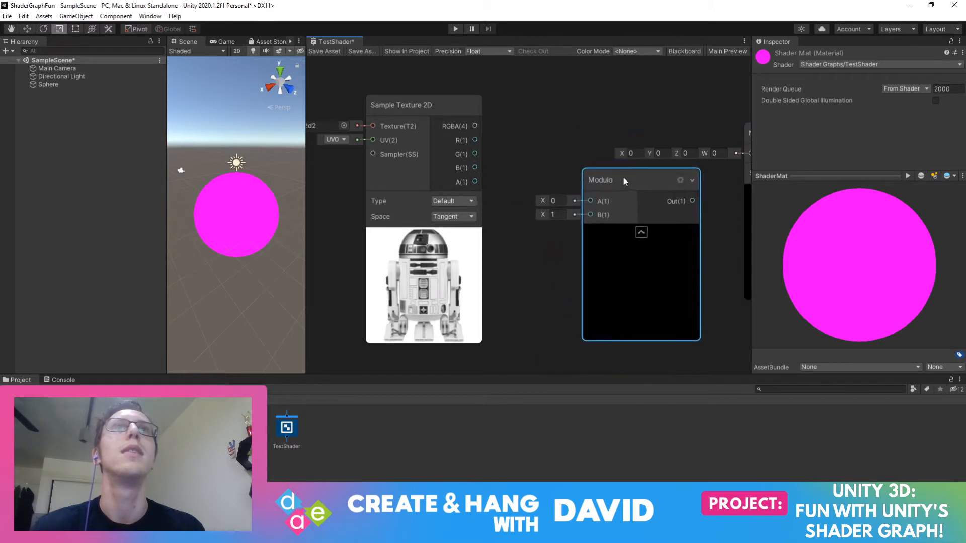
Connect Sample Texture 2D's R output to Modulo's A input, set B to 0.2, and line up the two nodes
drag(476, 140, 589, 200)
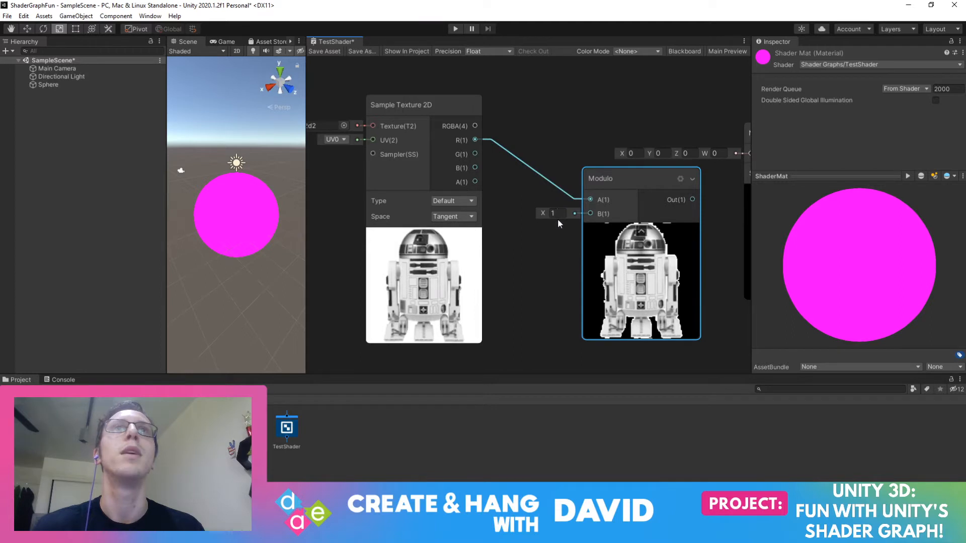
text(0.25)
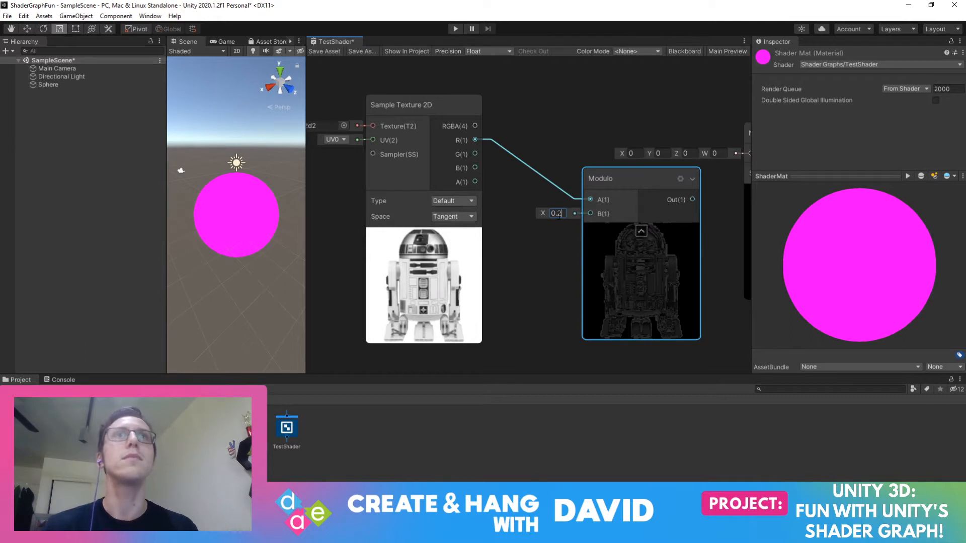
drag(612, 176, 654, 139)
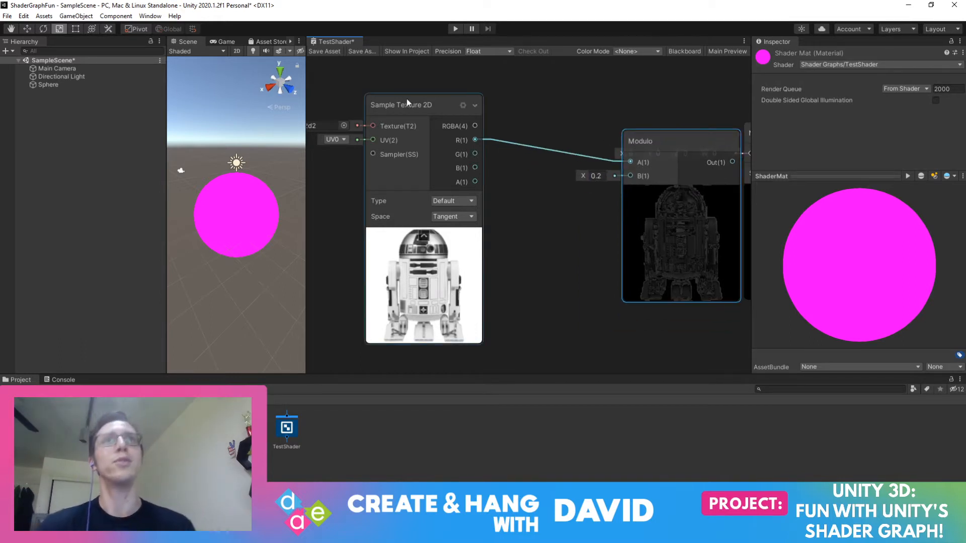
drag(416, 107, 395, 94)
drag(655, 157, 597, 130)
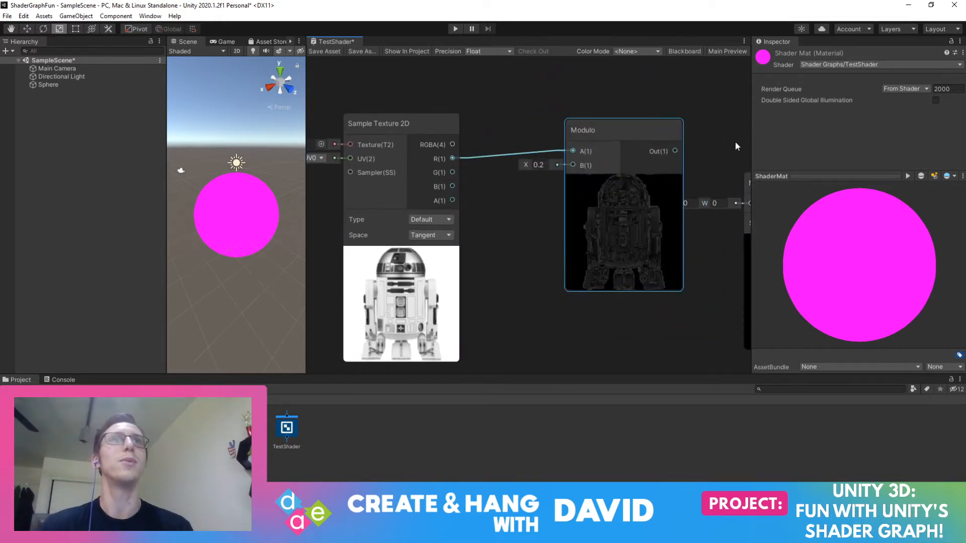
Add a Sine node from the trigonometry math nodes and place it below Modulo
right_click(506, 282)
click(525, 289)
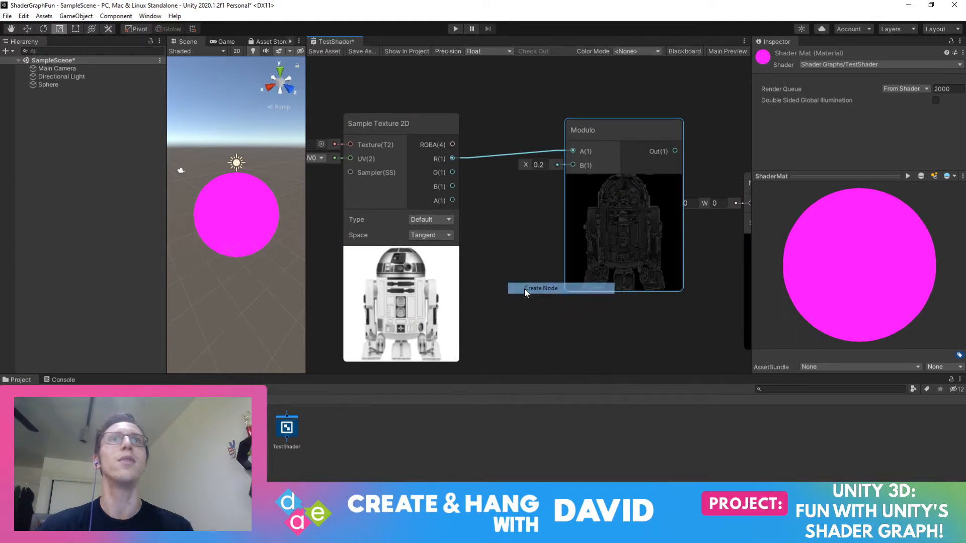
click(516, 203)
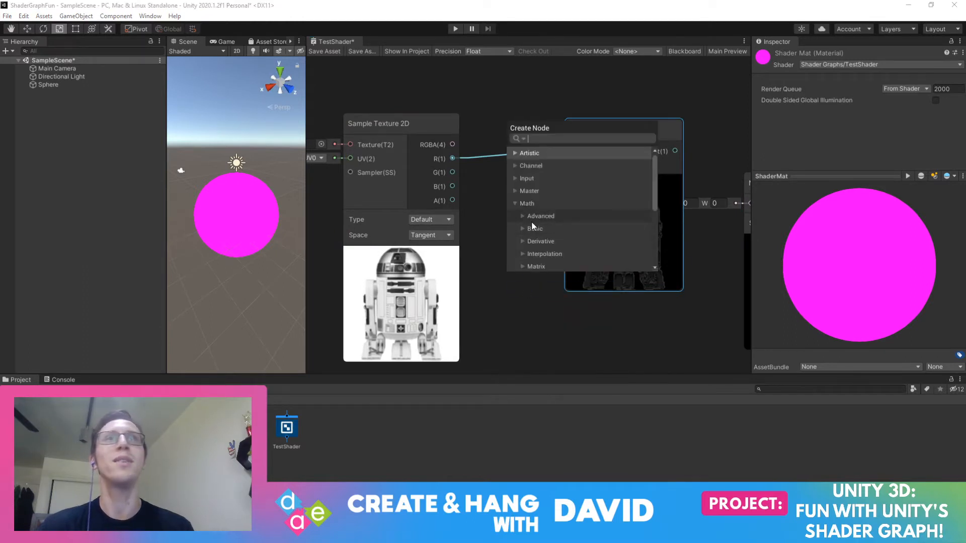
scroll(531, 221, down, 2)
click(522, 193)
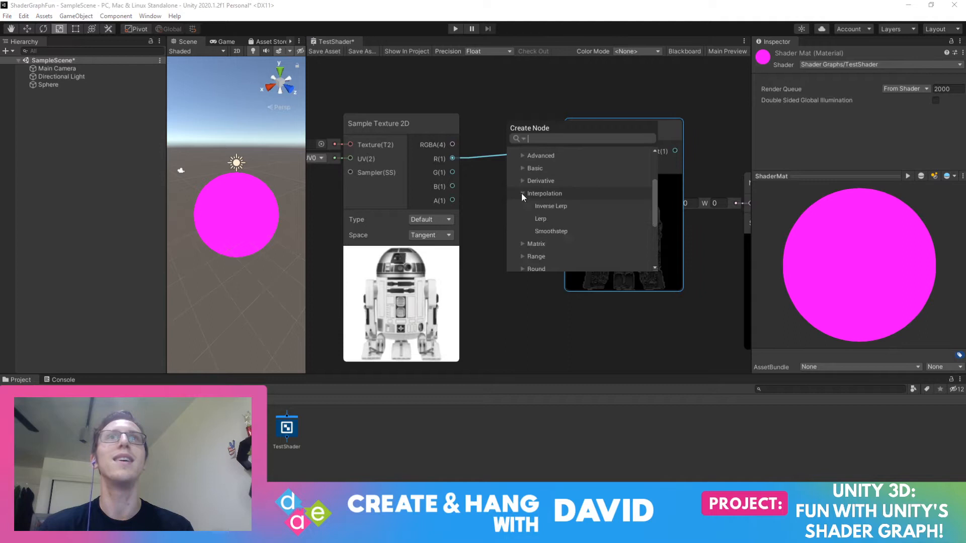
click(539, 219)
scroll(539, 219, down, 2)
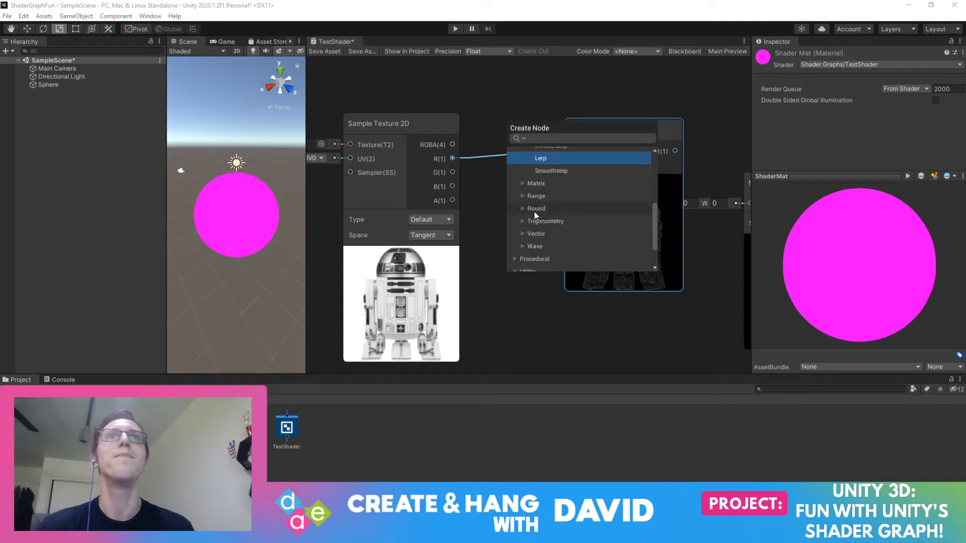
click(523, 222)
scroll(548, 222, down, 3)
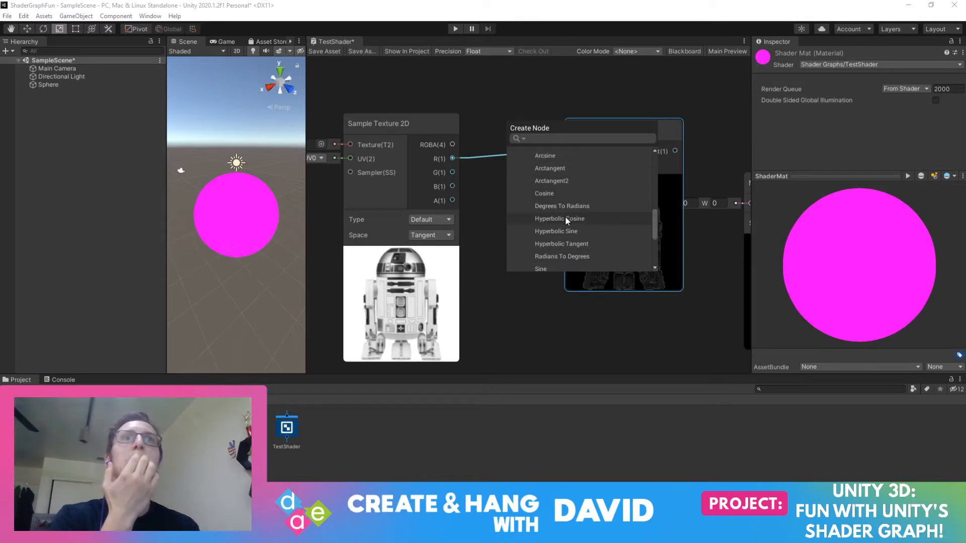
scroll(565, 216, down, 1)
click(548, 238)
double_click(548, 238)
middle_drag(548, 238, 597, 125)
drag(593, 193, 641, 199)
Add a Time node and place it beside Sine, just below the Sample Texture 2D preview
right_click(563, 189)
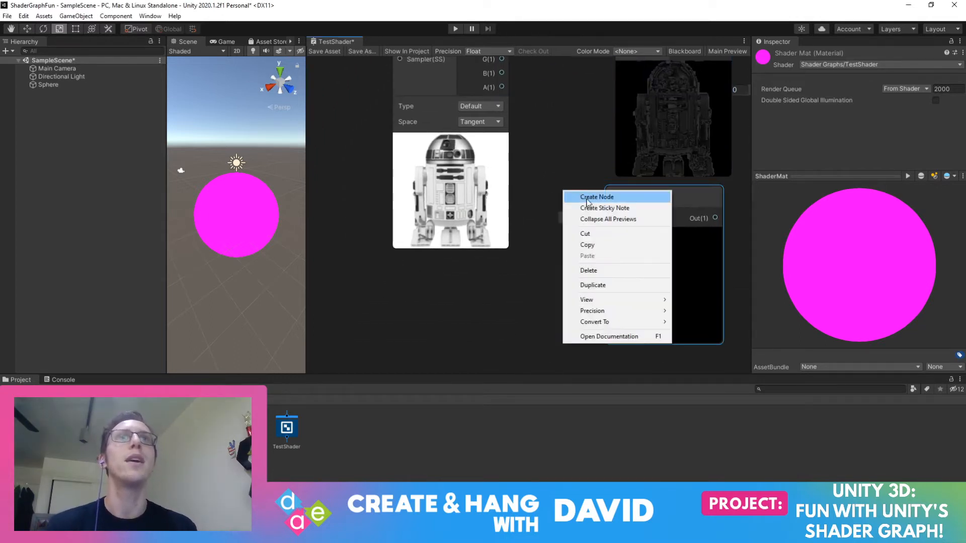
click(579, 194)
text(time)
double_click(590, 239)
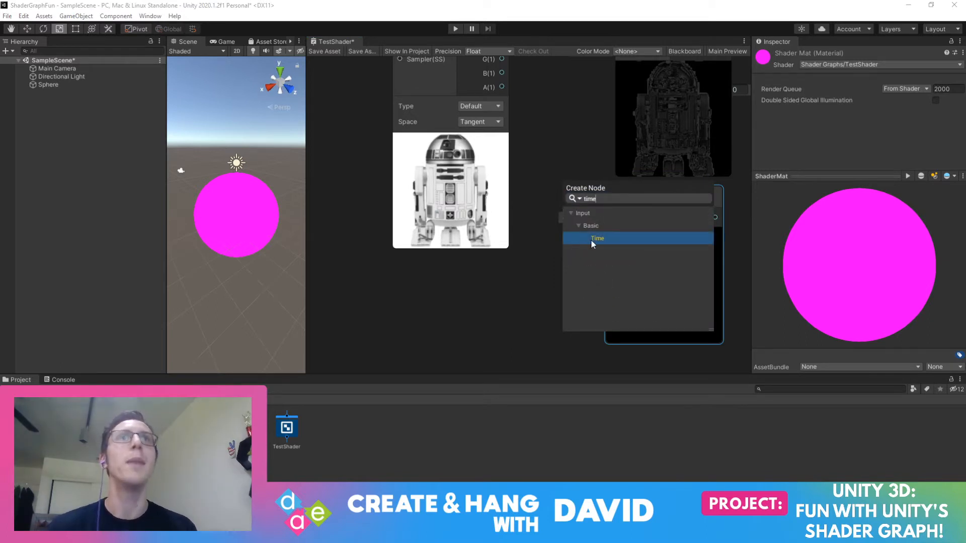
drag(598, 212, 513, 253)
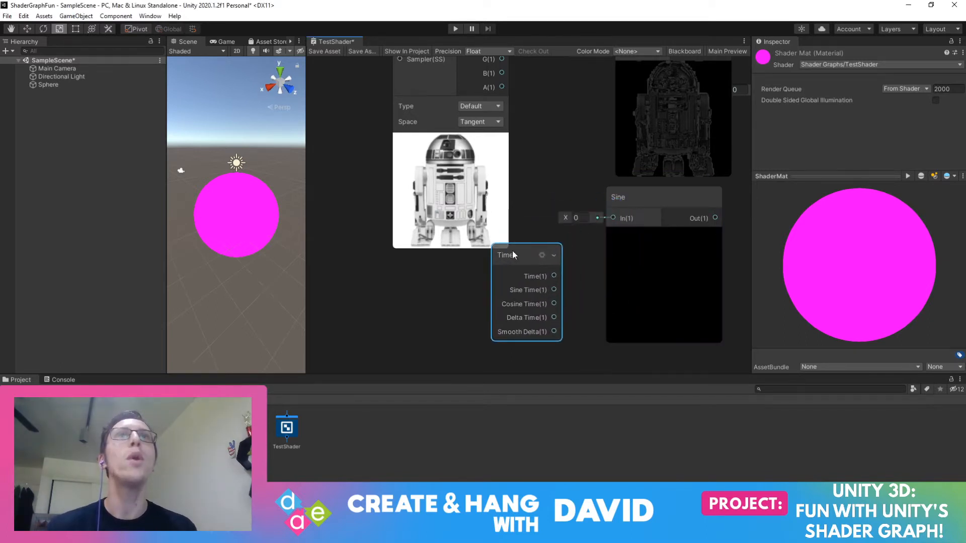
Delete the Sine node from the graph
drag(647, 206, 660, 229)
right_click(672, 219)
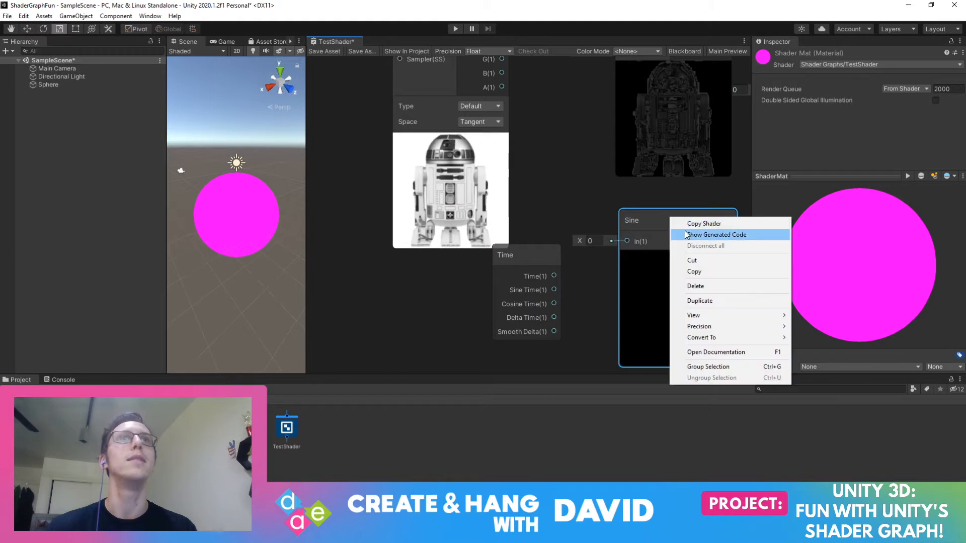
click(698, 286)
Connect Time's Sine Time output to Modulo's B input, tidy the nodes, and replace the connection with Cosine Time
middle_drag(611, 202, 602, 244)
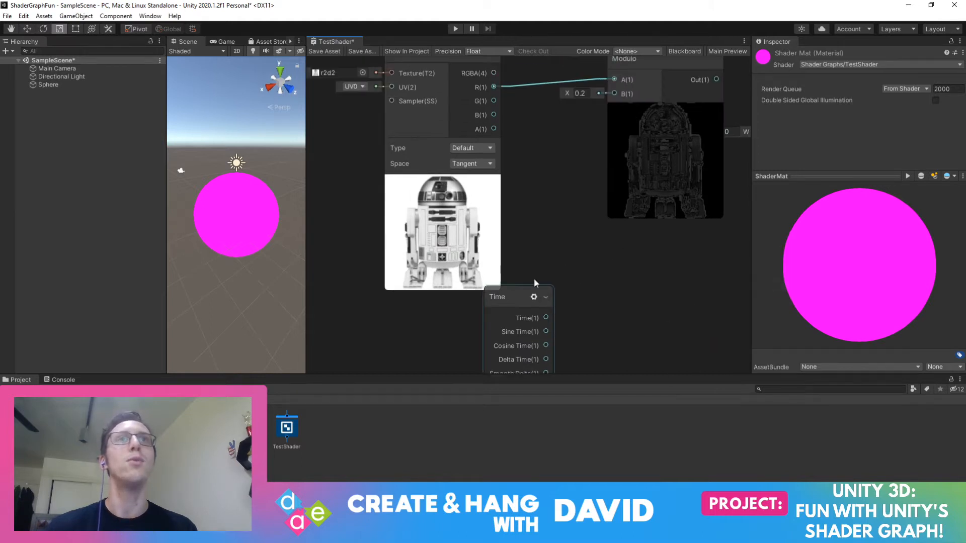
drag(542, 291, 615, 124)
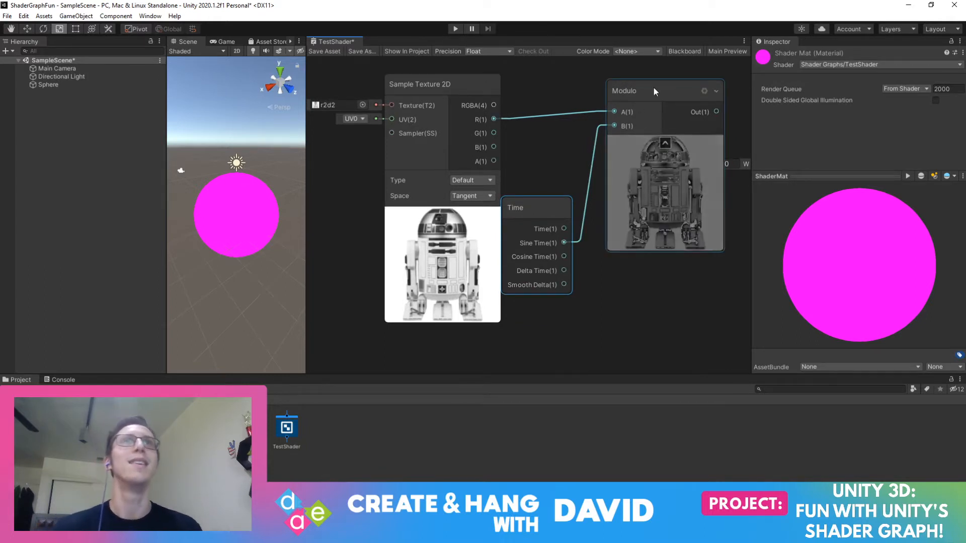
drag(654, 87, 645, 144)
drag(528, 218, 539, 203)
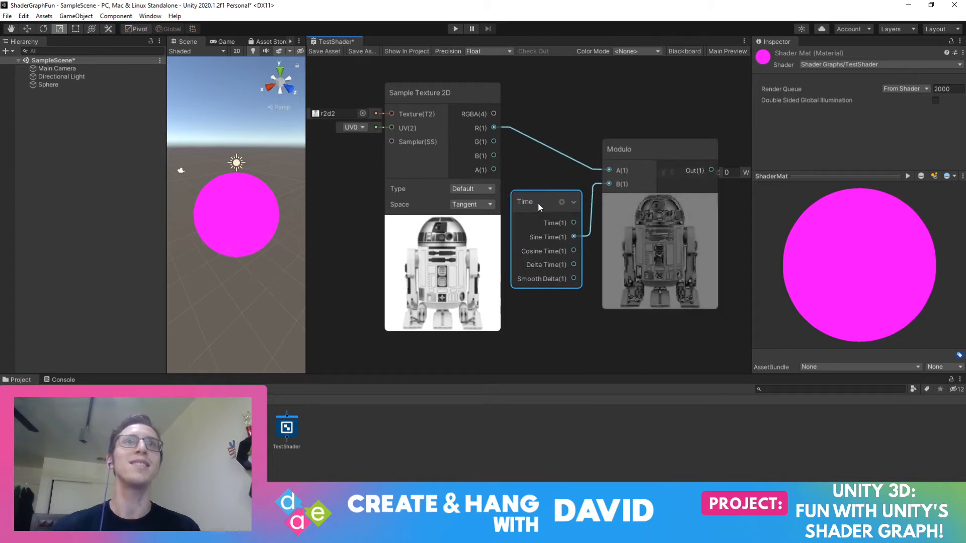
drag(573, 251, 608, 184)
click(610, 239)
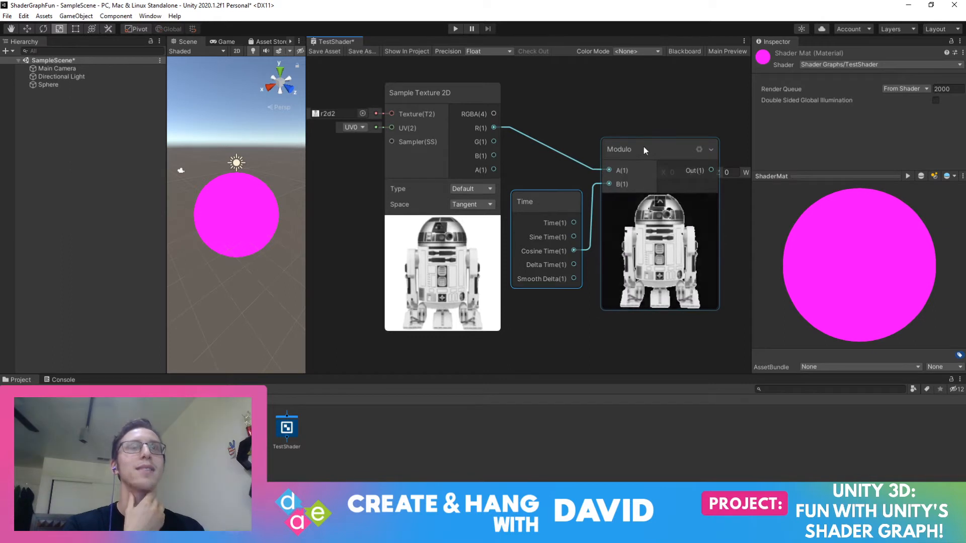
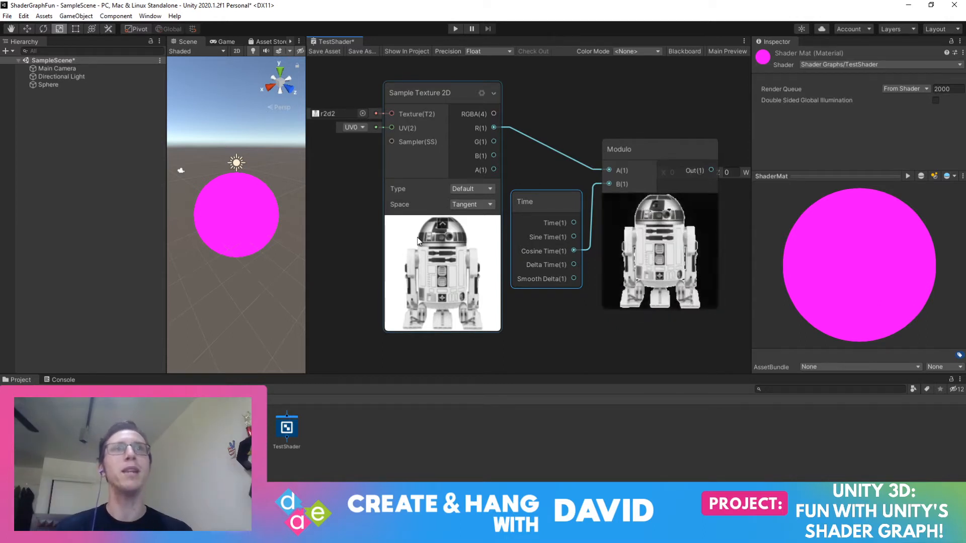
Reposition Modulo and Normal Unpack, and connect Modulo's Out to Normal Unpack's In input
drag(680, 146, 687, 126)
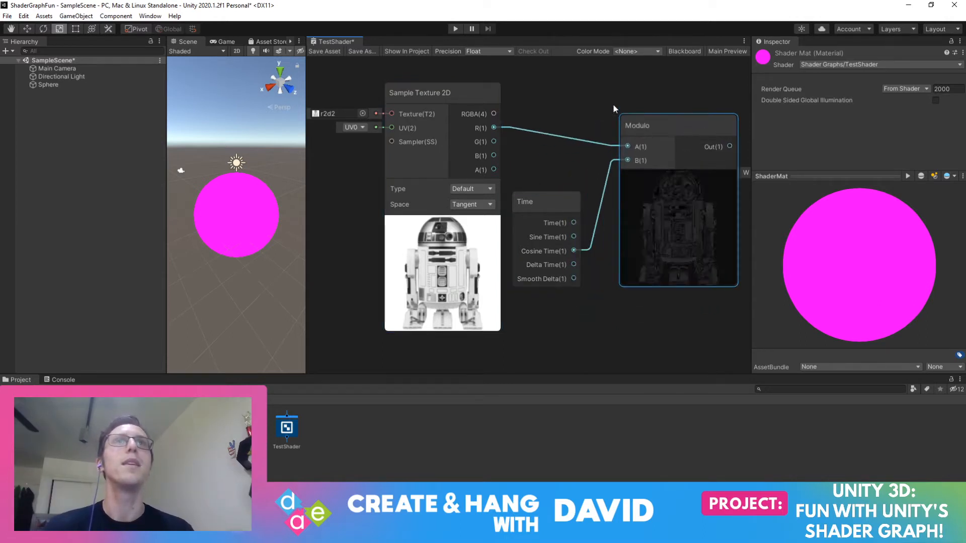
middle_drag(610, 92, 455, 103)
drag(678, 163, 716, 149)
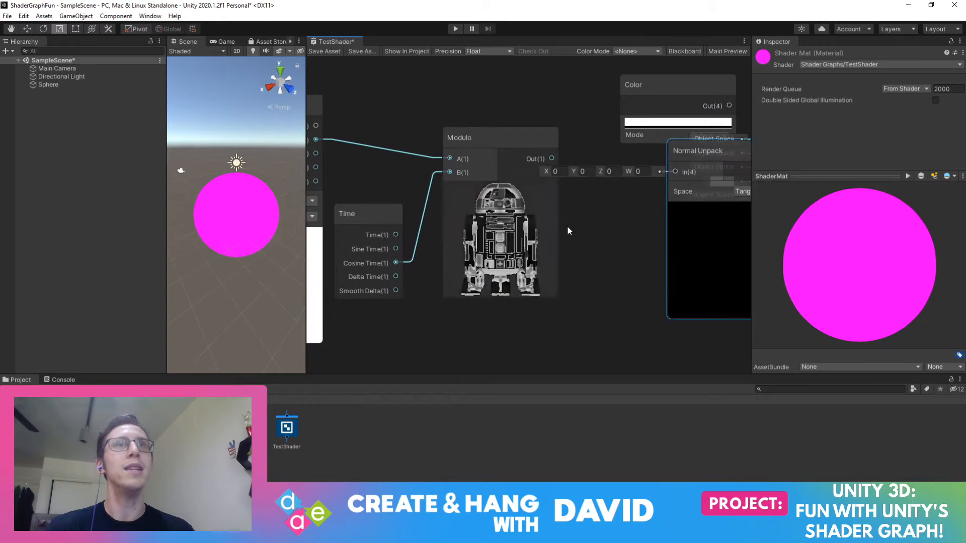
middle_drag(606, 229, 546, 275)
drag(491, 201, 615, 214)
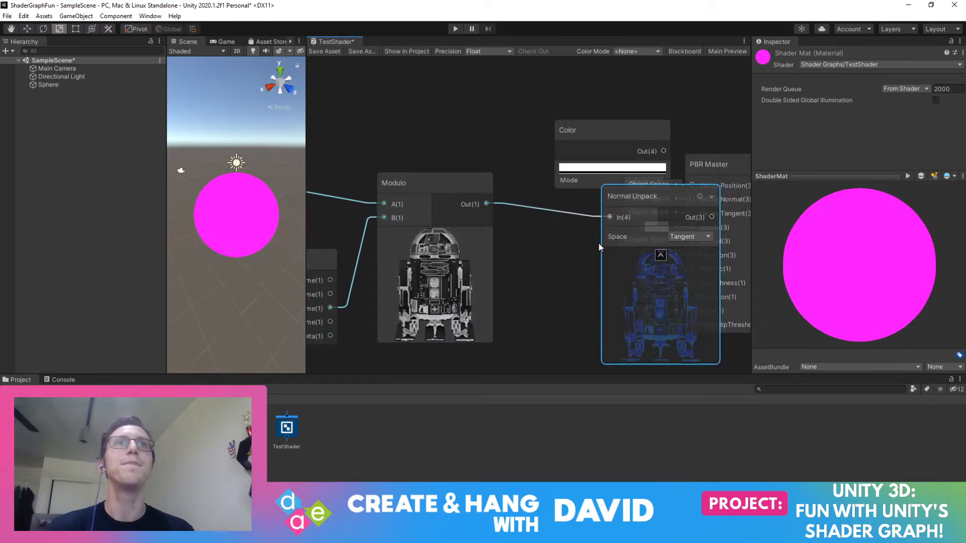
Reposition the Normal Unpack node slightly lower beside Modulo, over the PBR Master inputs
middle_drag(567, 274, 673, 206)
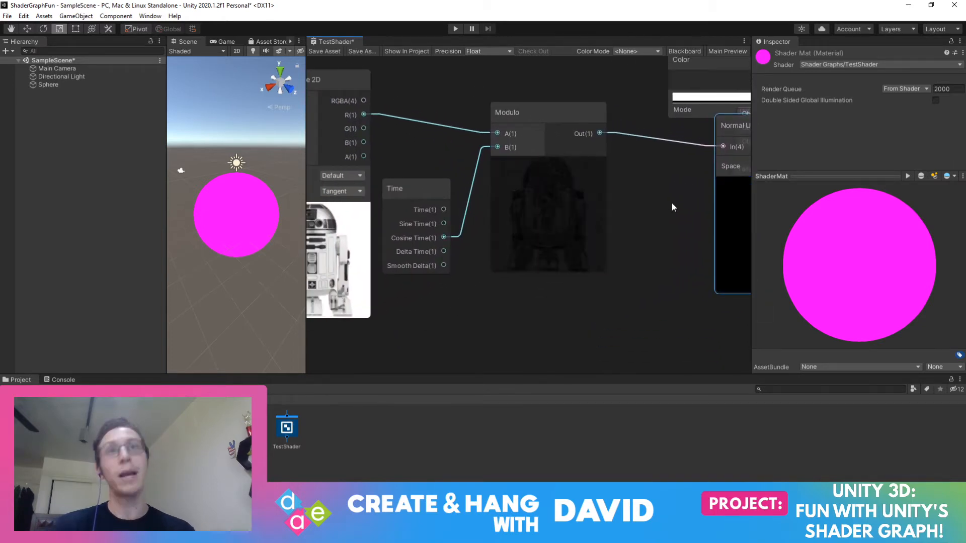
middle_drag(653, 241, 506, 258)
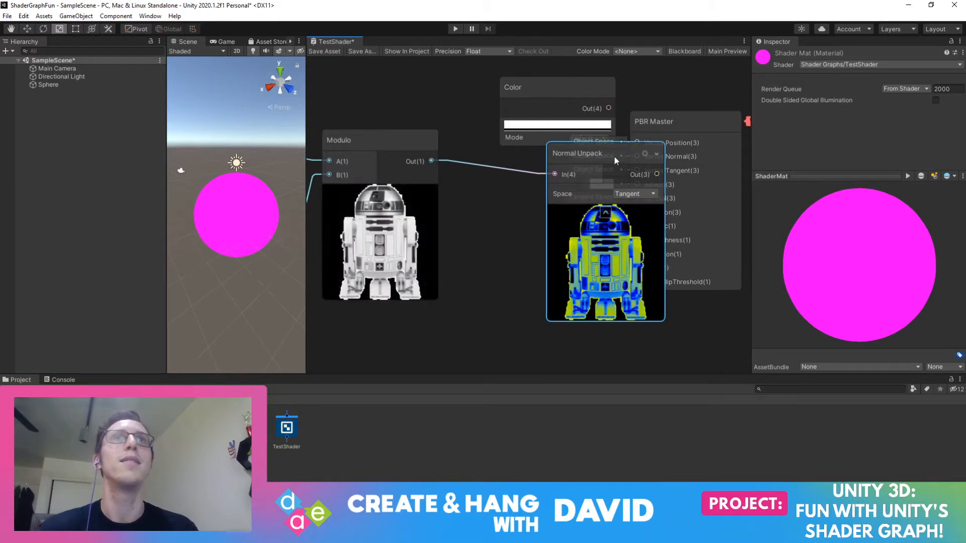
drag(615, 156, 617, 180)
mouse_move(508, 258)
middle_down()
mouse_move(560, 222)
mouse_move(523, 261)
middle_up()
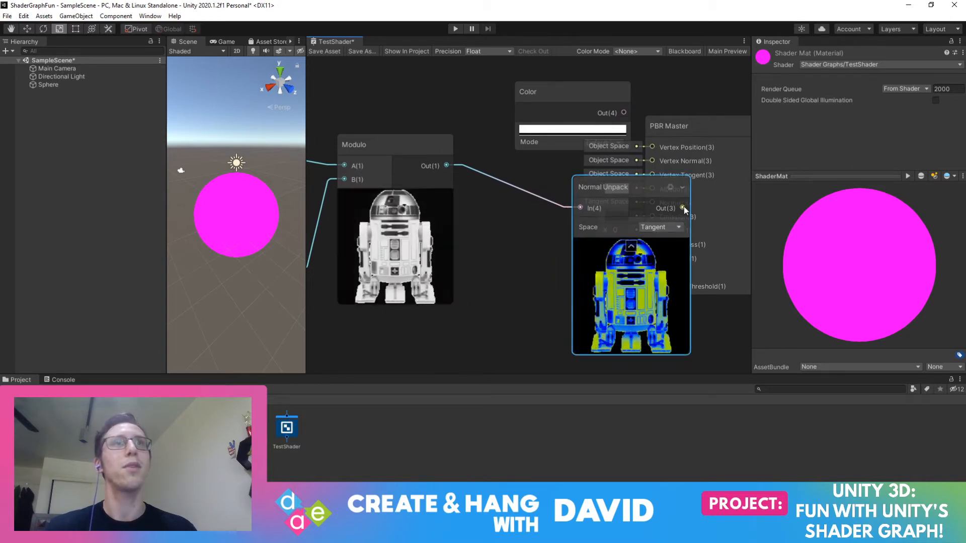
drag(635, 188, 644, 169)
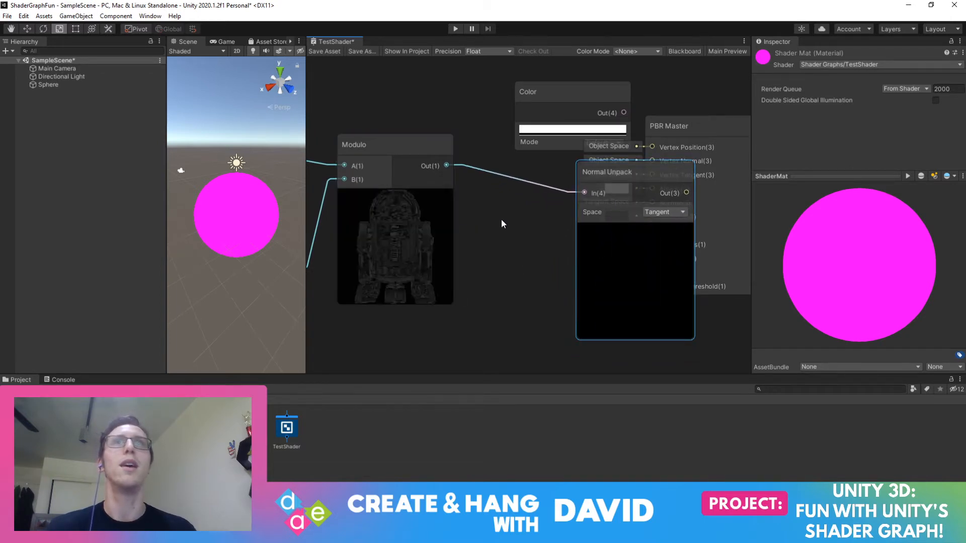
Examine the animated previews of Modulo and Normal Unpack against the Sample Texture 2D and Time nodes feeding them
middle_drag(501, 220, 714, 195)
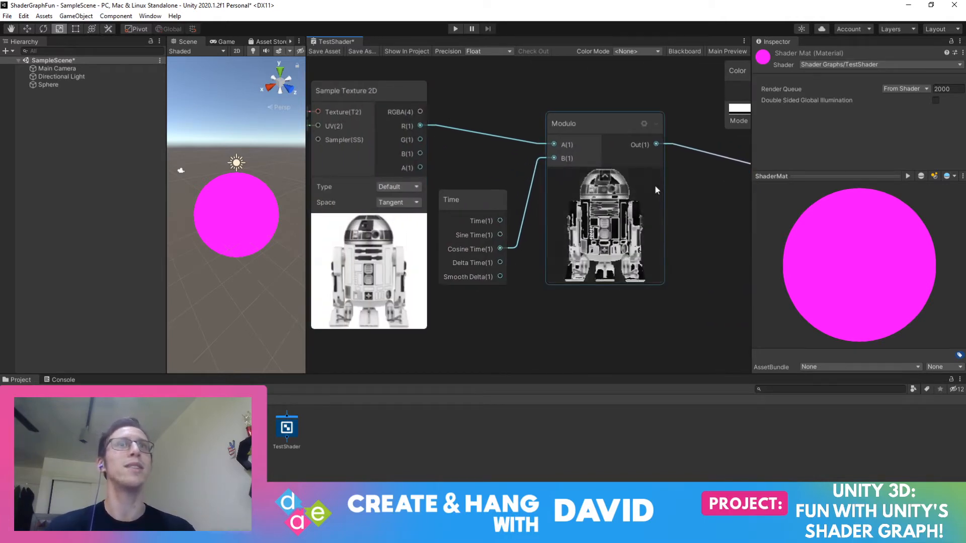
middle_drag(655, 185, 491, 192)
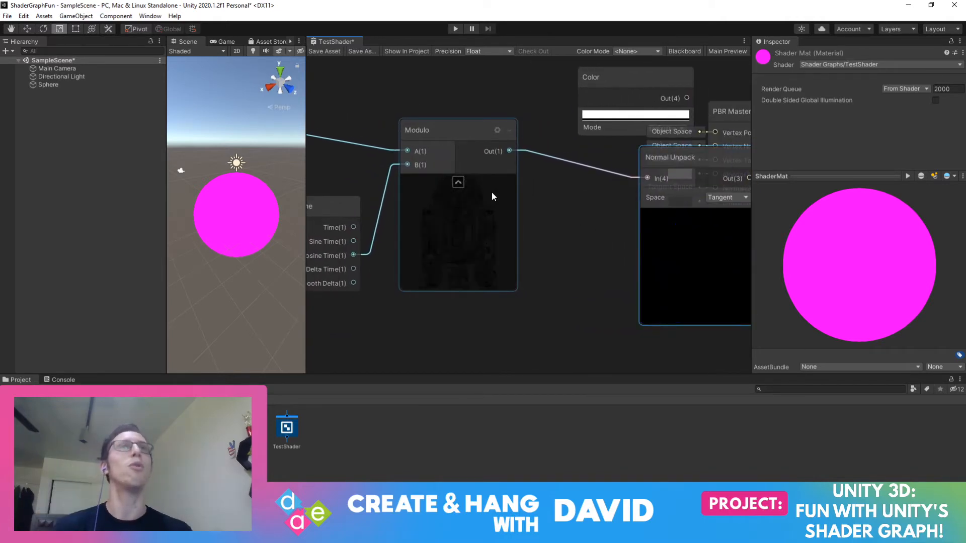
middle_drag(579, 190, 498, 199)
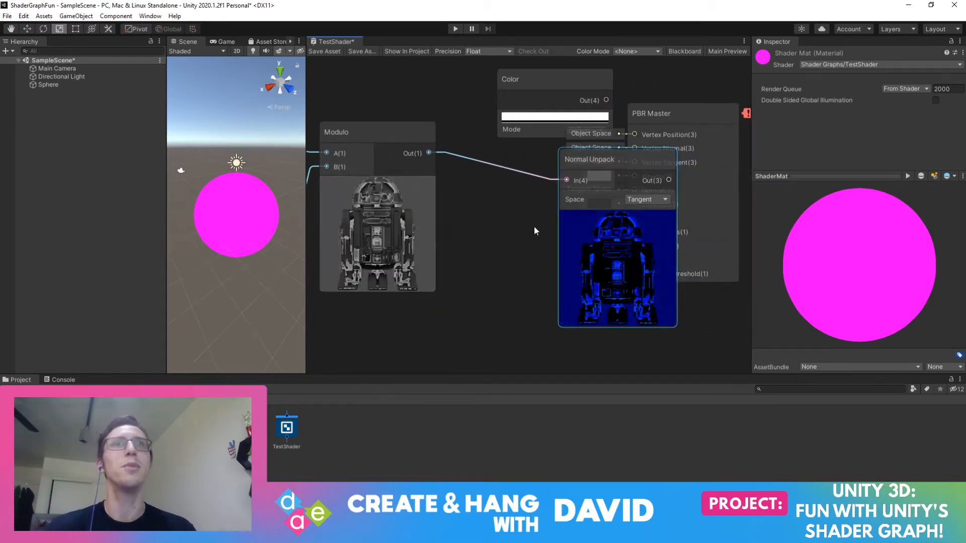
middle_drag(489, 210, 717, 211)
middle_drag(472, 179, 392, 168)
middle_drag(710, 225, 542, 220)
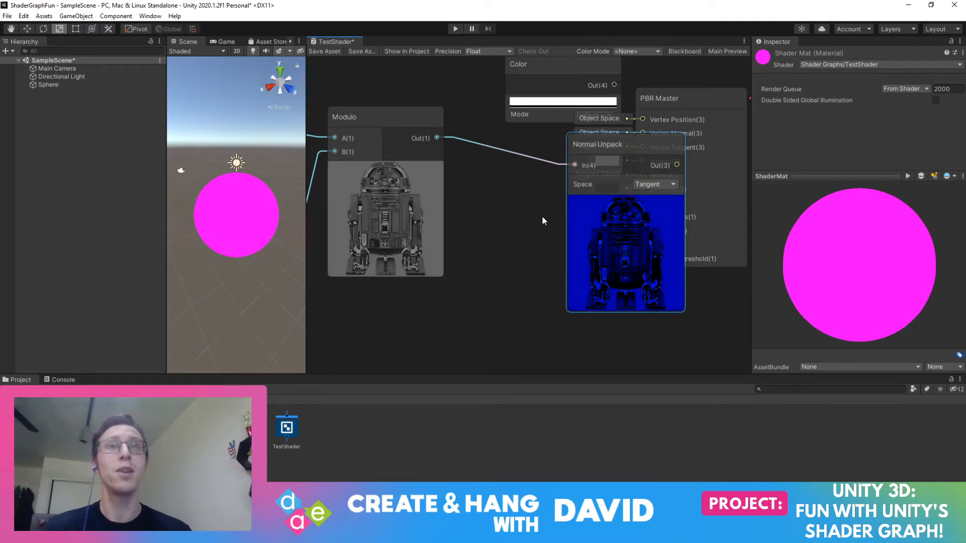
middle_drag(477, 200, 675, 215)
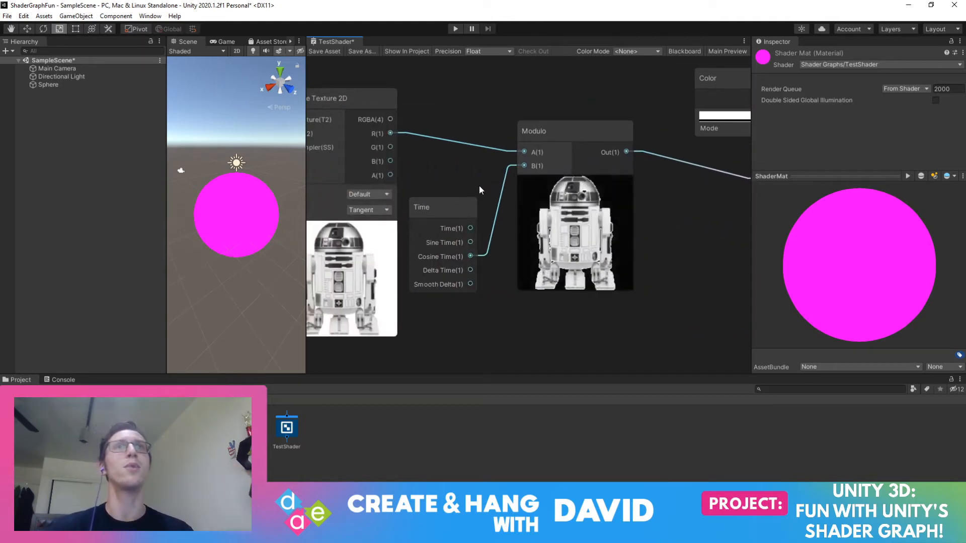
middle_drag(479, 185, 556, 195)
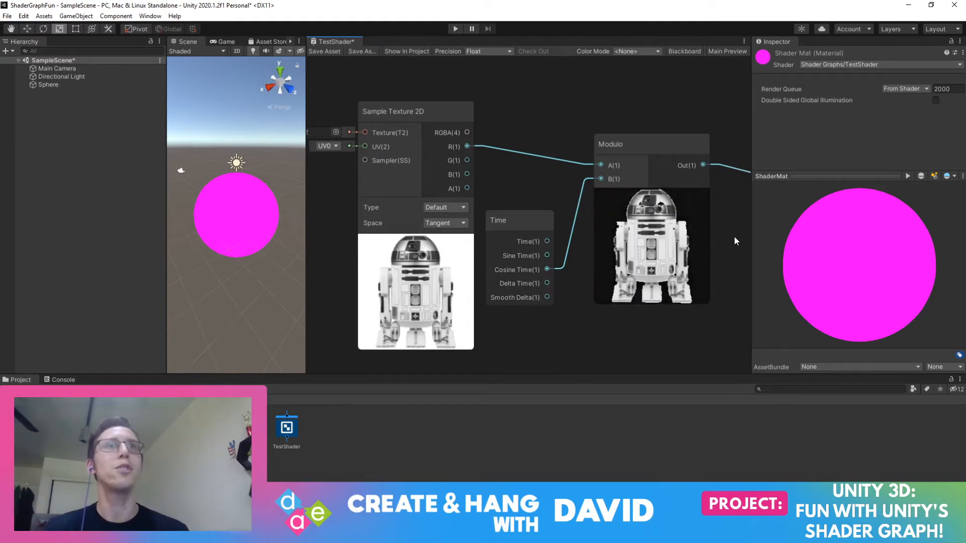
middle_drag(735, 236, 474, 240)
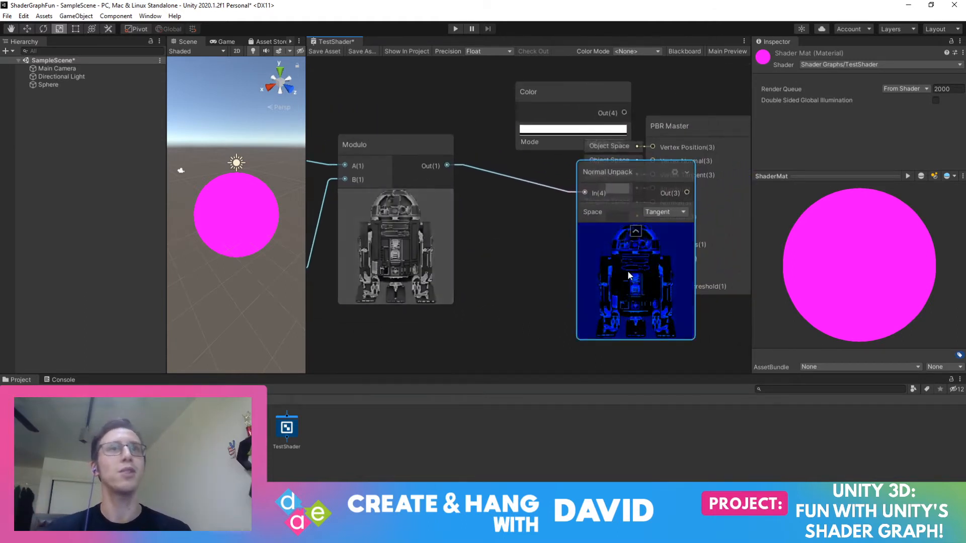
middle_drag(518, 253, 675, 260)
middle_drag(623, 188, 532, 199)
Shift Normal Unpack farther from Modulo and add a Color Mask node just below it
drag(644, 165, 680, 166)
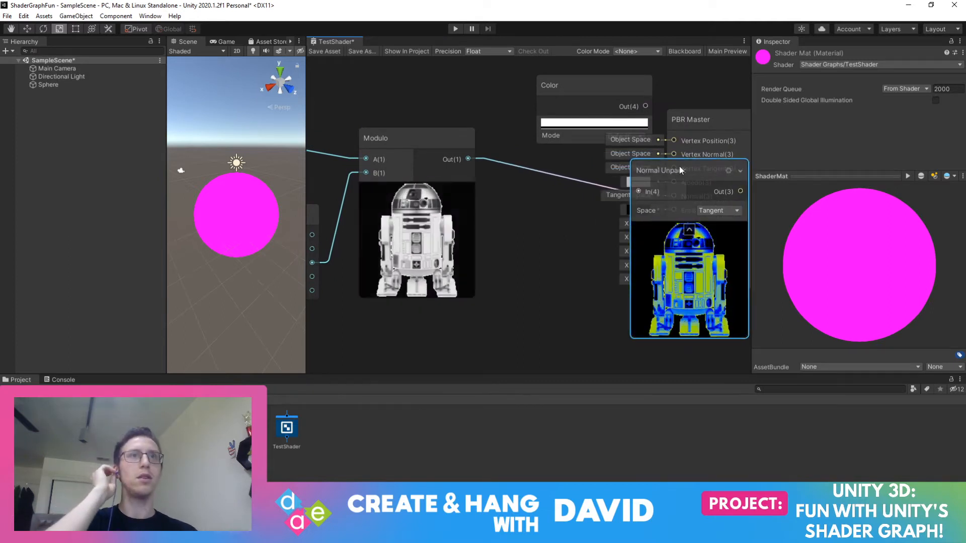
middle_drag(518, 233, 511, 202)
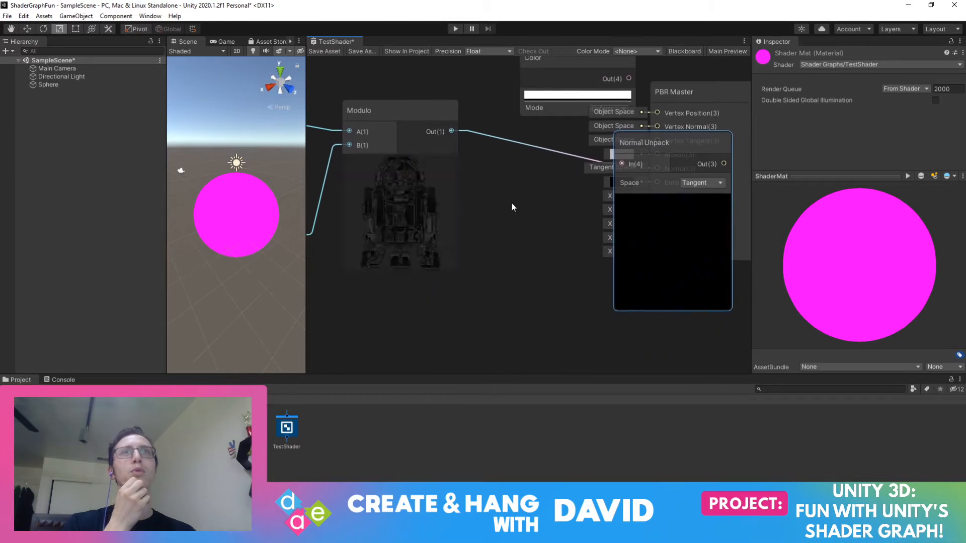
right_click(518, 195)
click(558, 201)
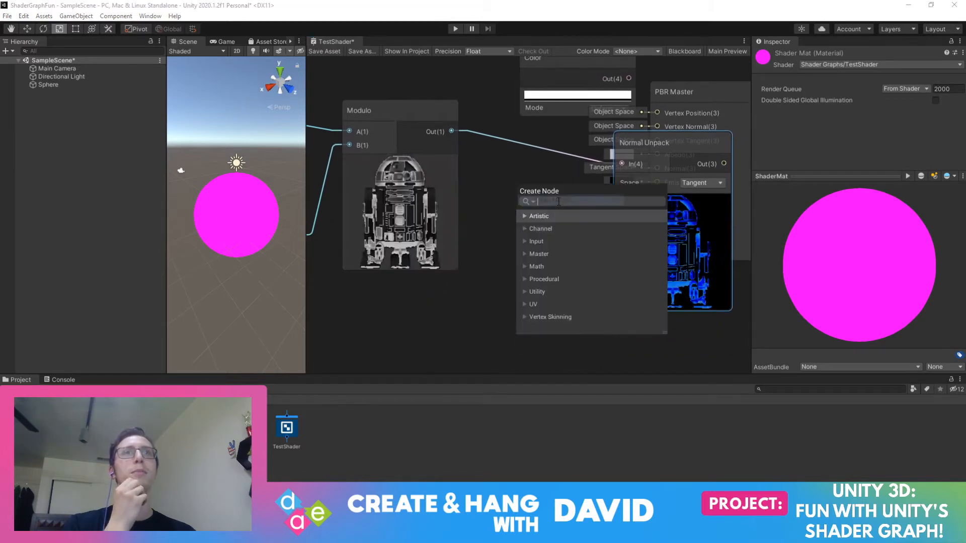
text(mask)
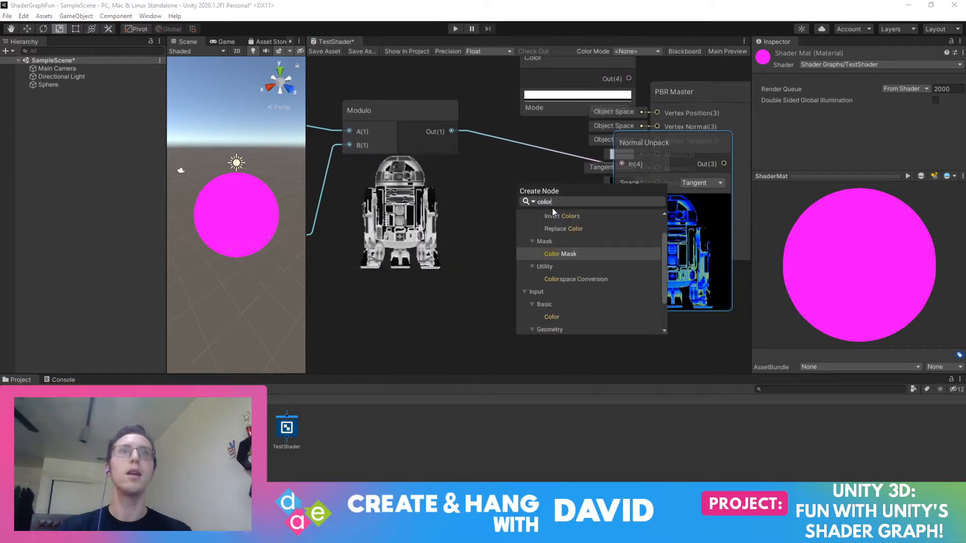
click(566, 253)
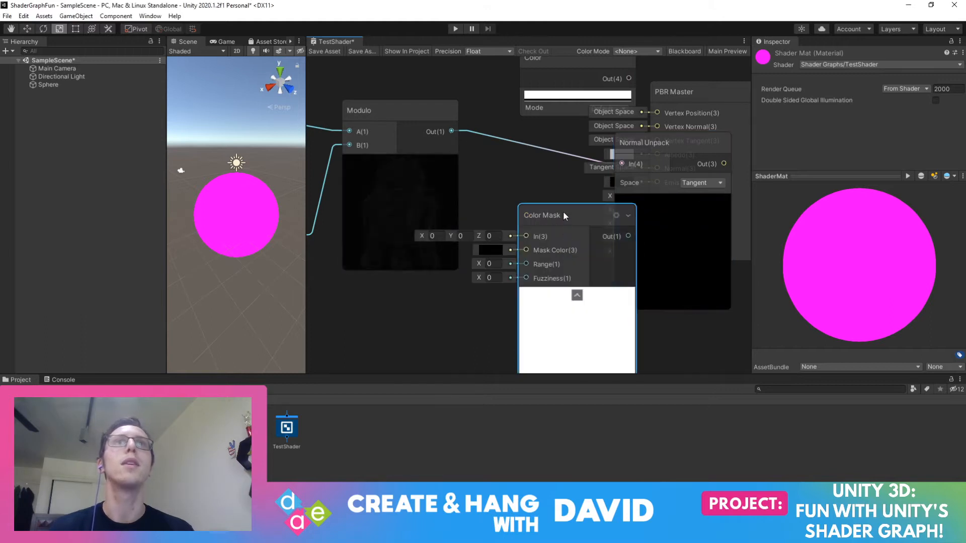
drag(563, 213, 641, 188)
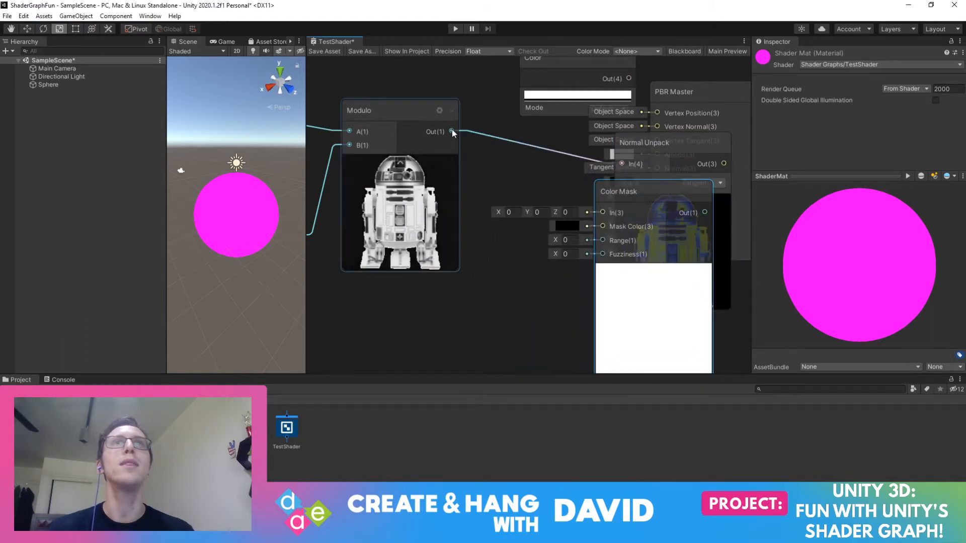
Delete the connection between Modulo and Normal Unpack, and move Color Mask closer to Modulo
click(500, 138)
key(Delete)
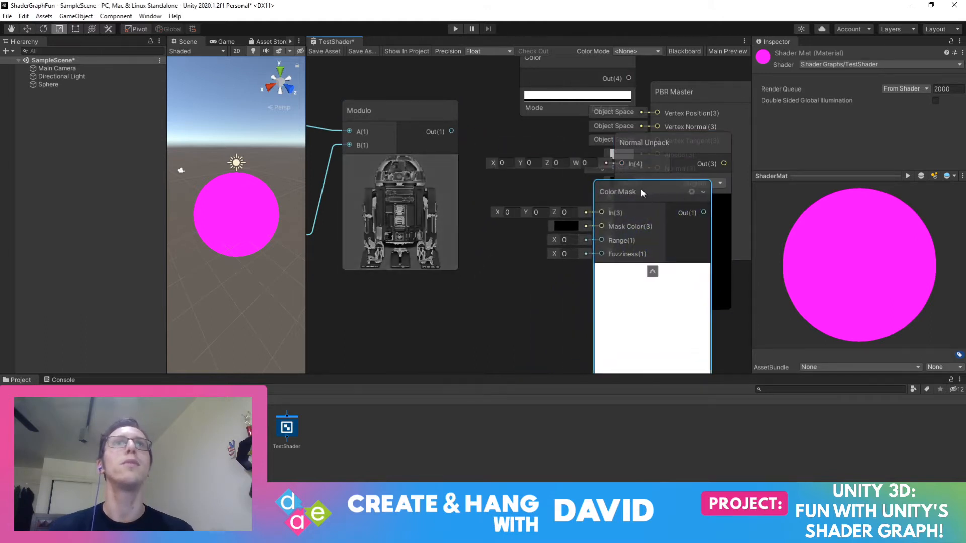
drag(641, 189, 576, 178)
Spread PBR Master and Normal Unpack clear of Color Mask, and remove the Color node from the graph
scroll(639, 126, down, 3)
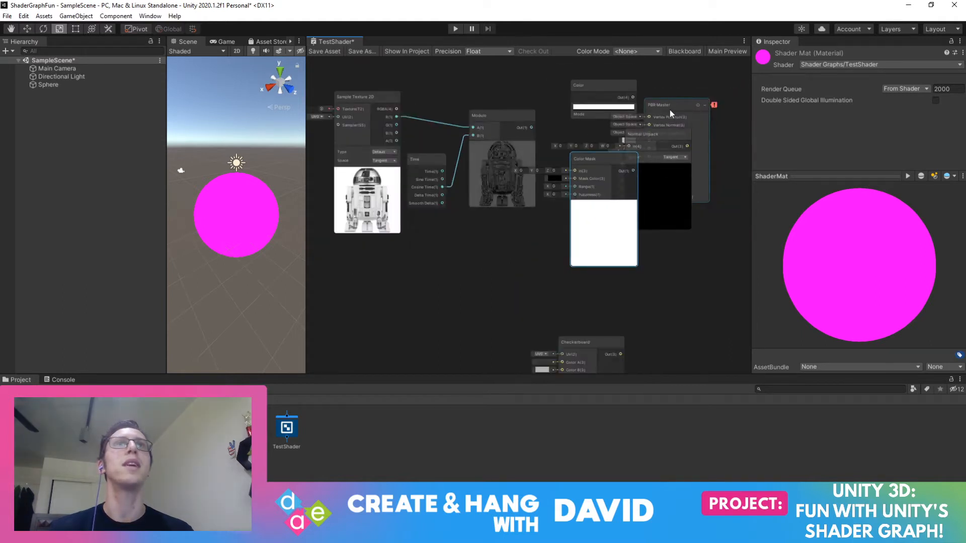
drag(669, 110, 763, 49)
drag(552, 145, 634, 82)
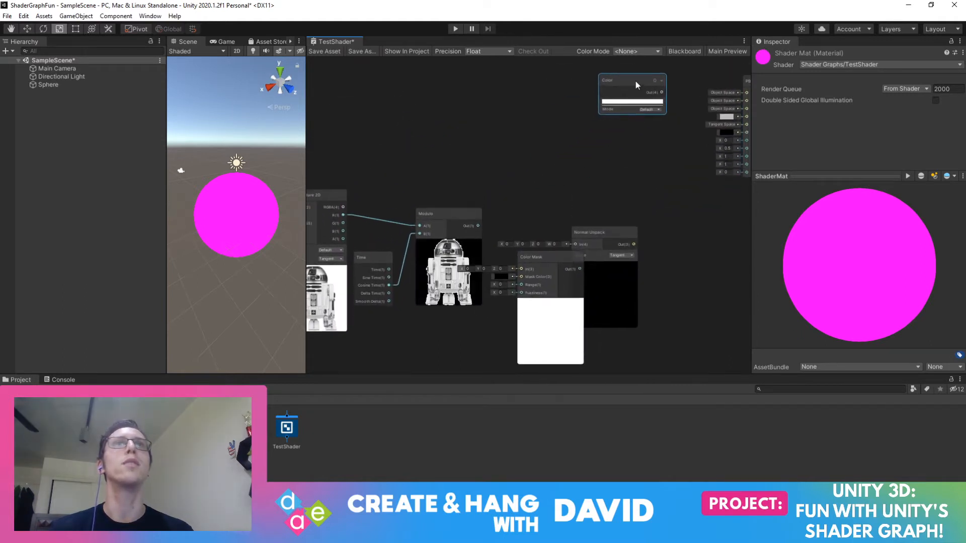
right_click(635, 80)
click(657, 127)
middle_drag(611, 234, 630, 177)
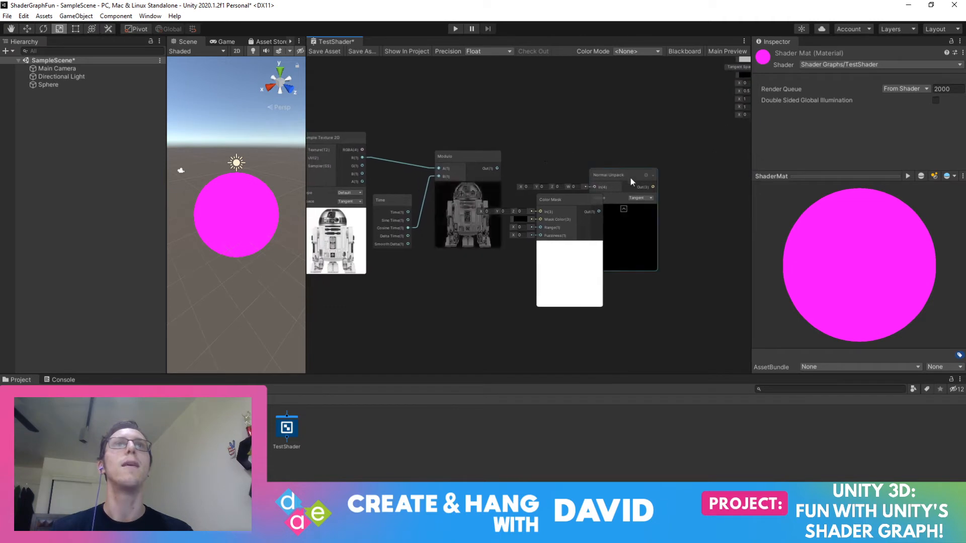
drag(630, 178, 656, 146)
Try grouping the Time, Modulo, Color Mask and Normal Unpack nodes, and delete the group while keeping its nodes
drag(396, 122, 721, 302)
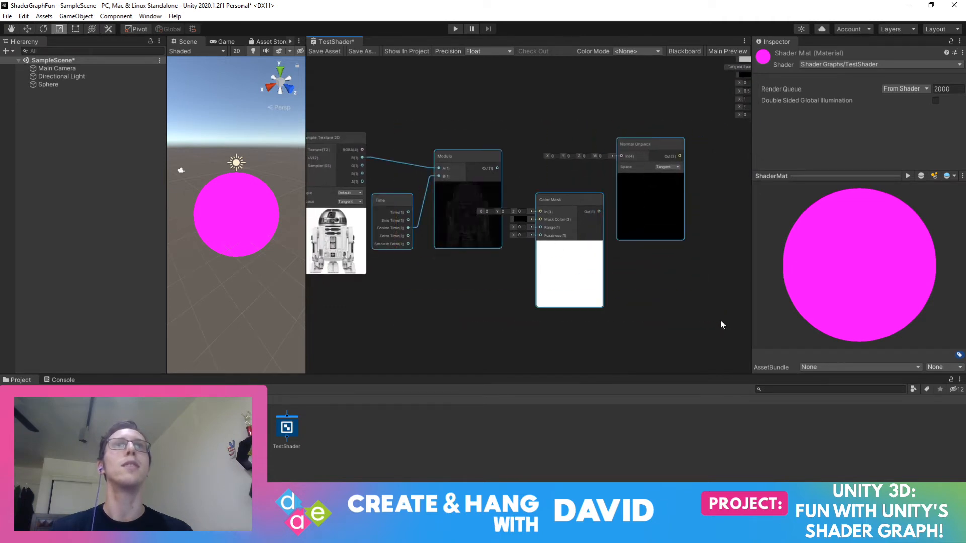
right_click(458, 174)
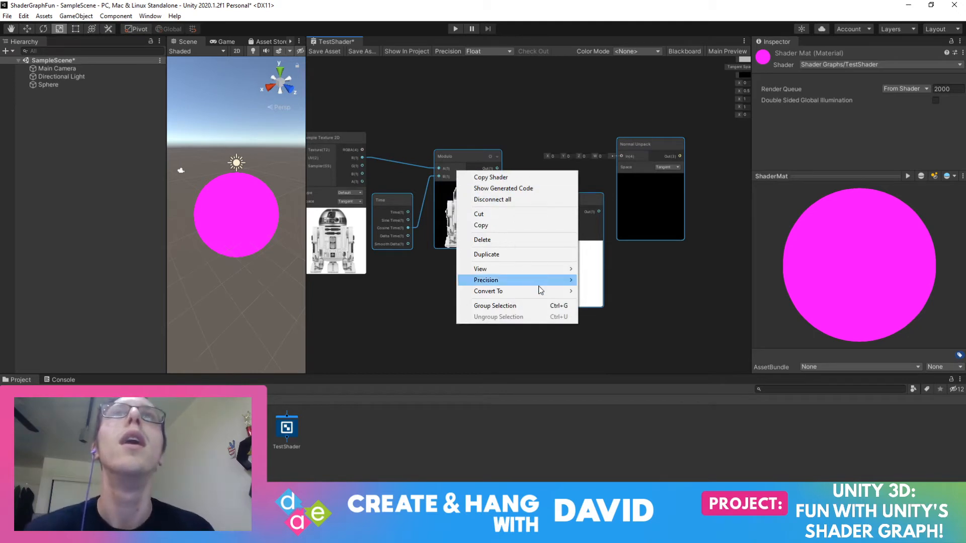
click(552, 306)
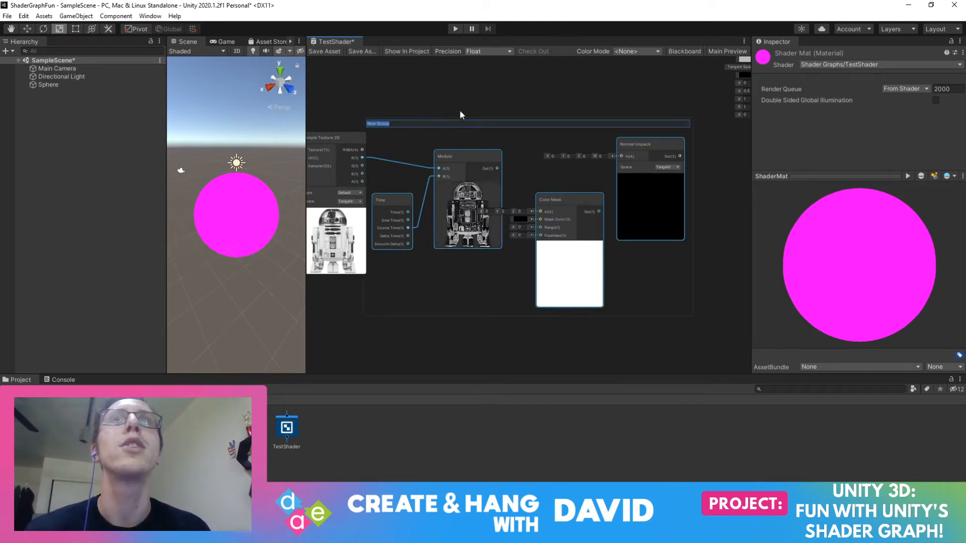
click(469, 95)
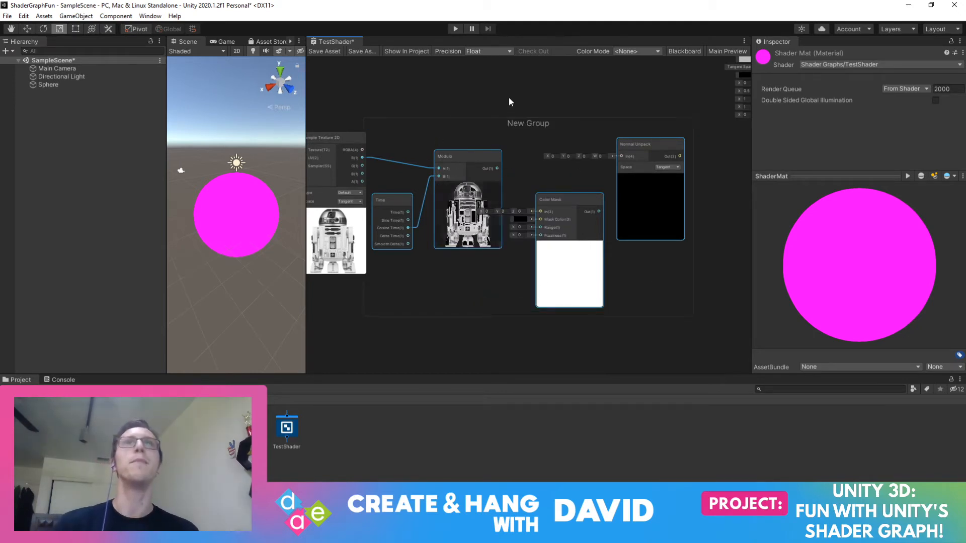
right_click(529, 123)
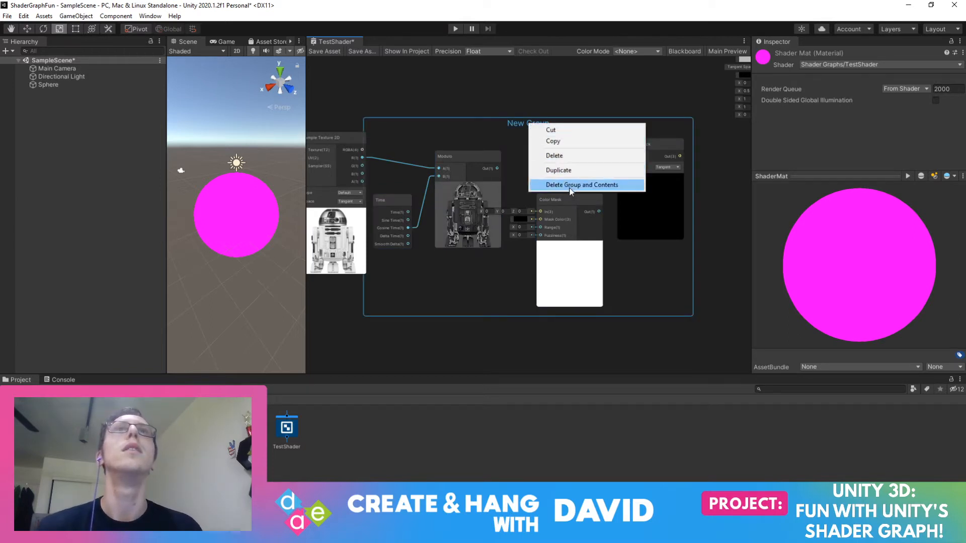
click(561, 155)
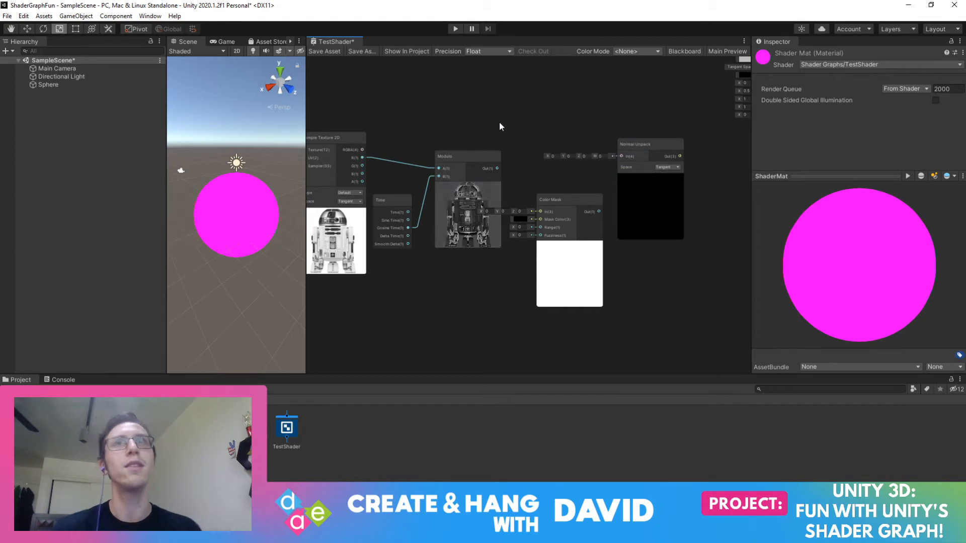
Rearrange the graph with Sample Texture 2D above Time, Modulo beside them, Color Mask next to Modulo, and Normal Unpack above Color Mask
middle_drag(501, 123, 624, 141)
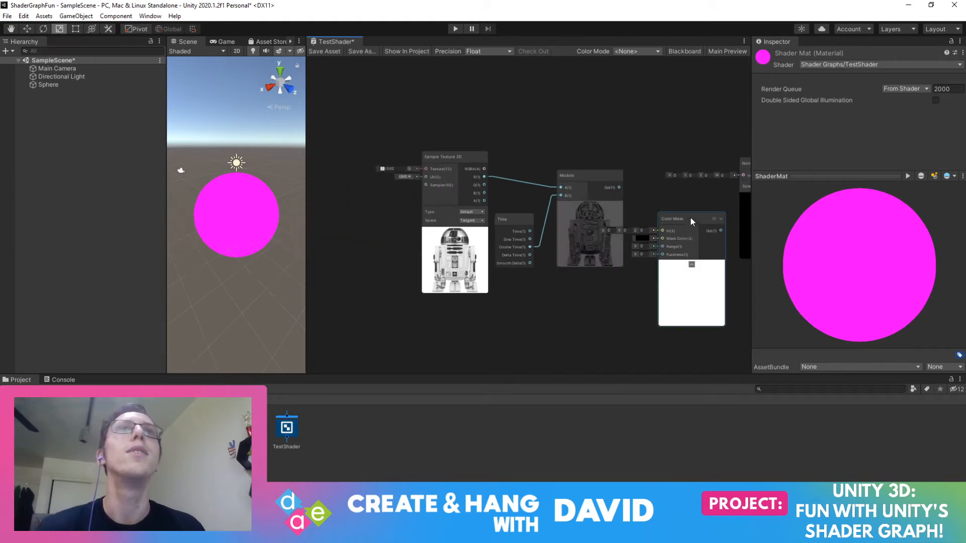
drag(690, 217, 663, 112)
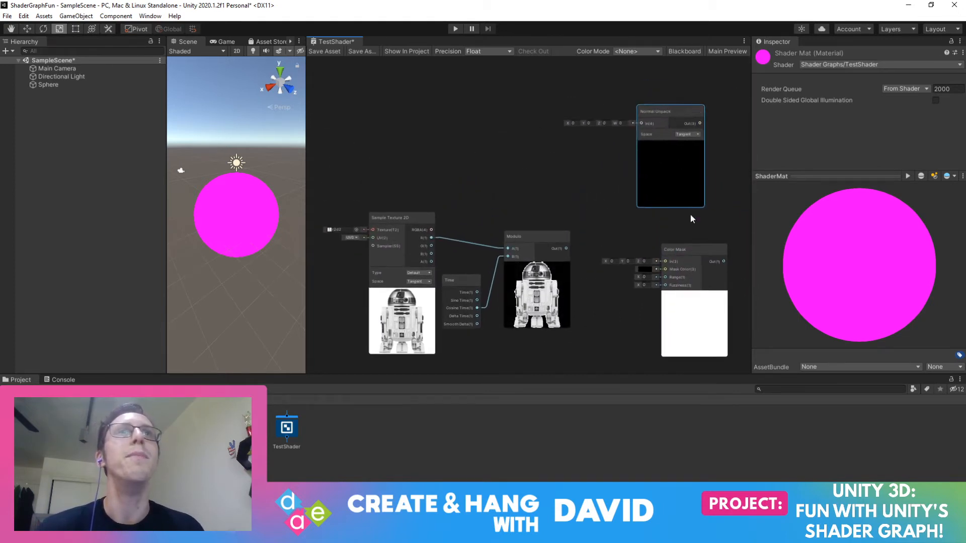
click(538, 247)
drag(471, 279, 466, 314)
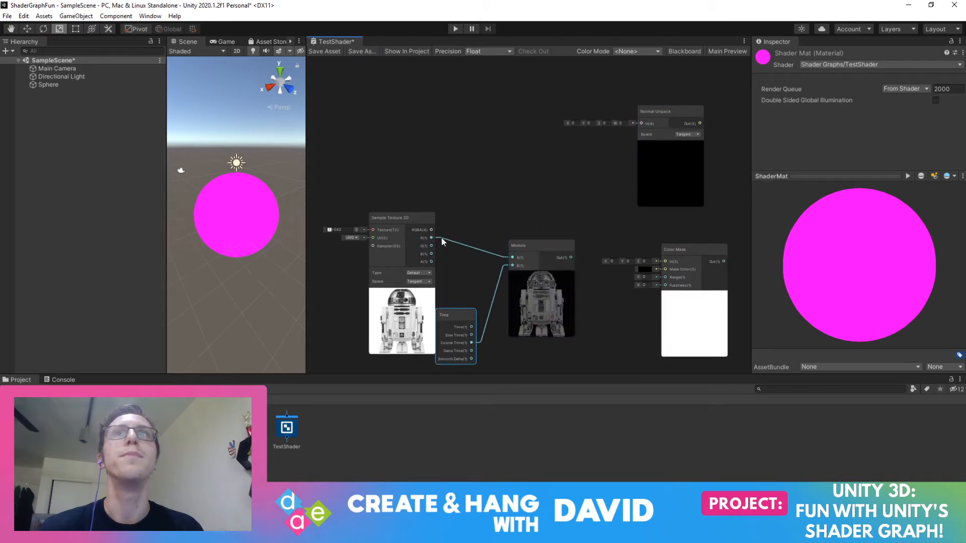
drag(408, 217, 425, 136)
drag(448, 318, 413, 303)
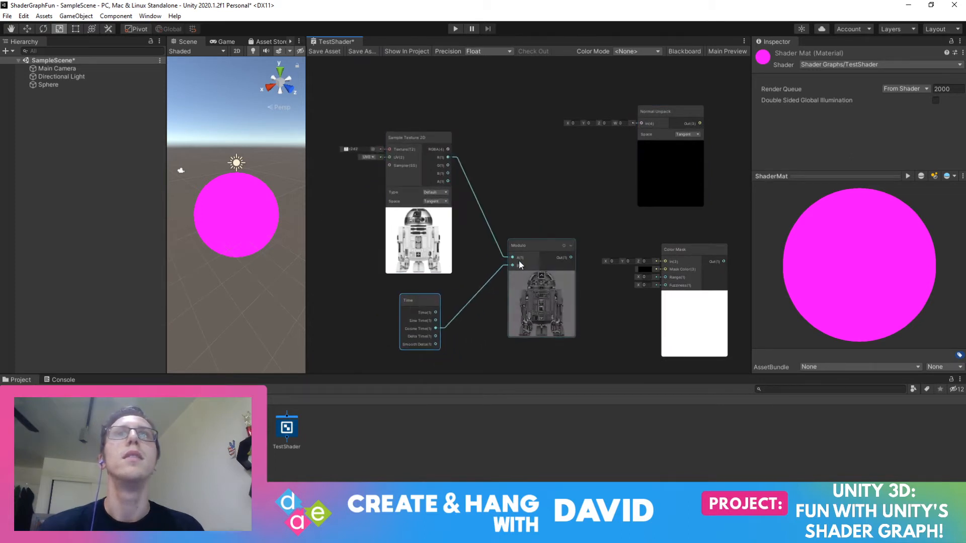
drag(533, 243, 502, 243)
drag(680, 252, 623, 251)
Connect Modulo's Out to Color Mask's Range input
scroll(566, 261, up, 5)
middle_drag(566, 261, 481, 209)
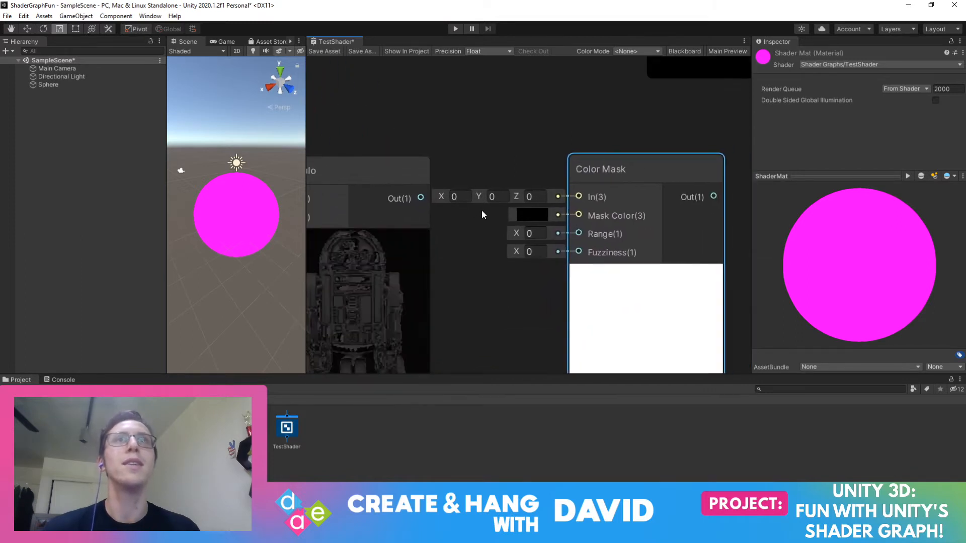
drag(421, 198, 584, 234)
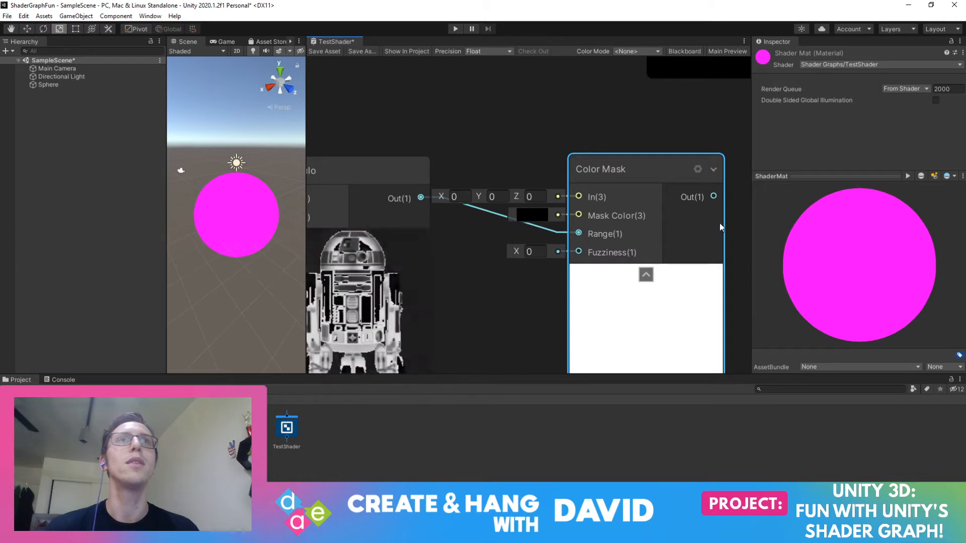
Try a different Fuzziness value on Color Mask, and reset it to 0
mouse_move(520, 253)
mouse_down()
mouse_move(499, 252)
mouse_move(534, 245)
mouse_up()
click(534, 250)
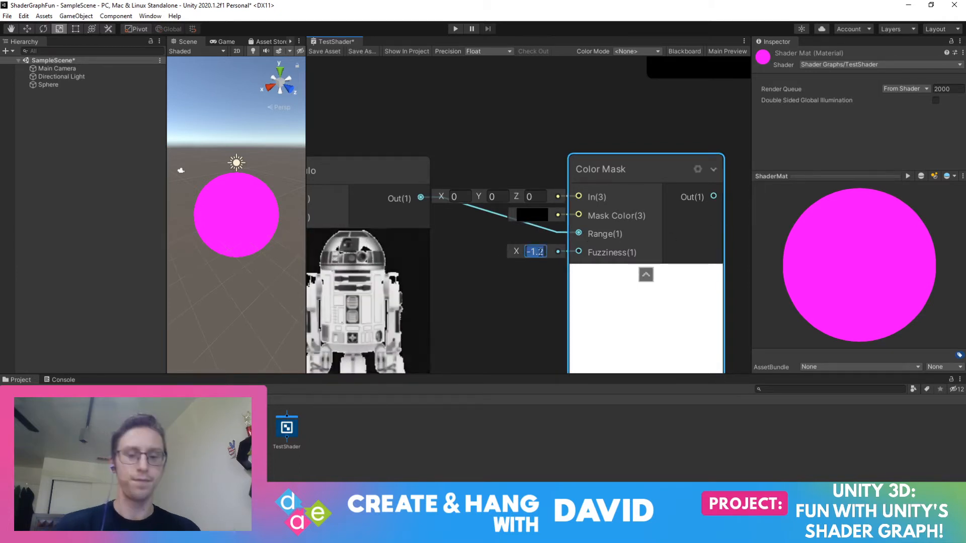
text(0)
Delete the connection into Color Mask's Range input, and connect Modulo's Out to Color Mask's In
right_click(548, 233)
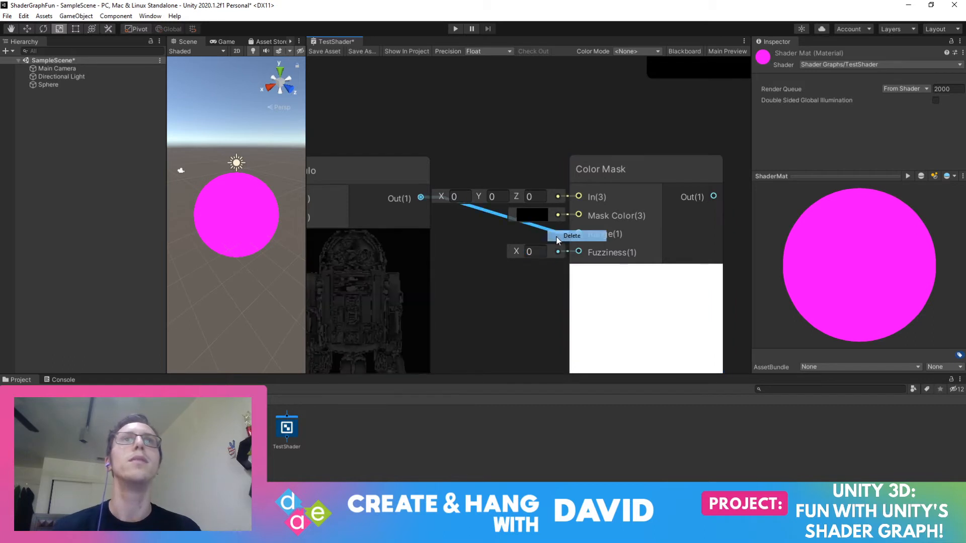
click(571, 236)
drag(421, 198, 579, 197)
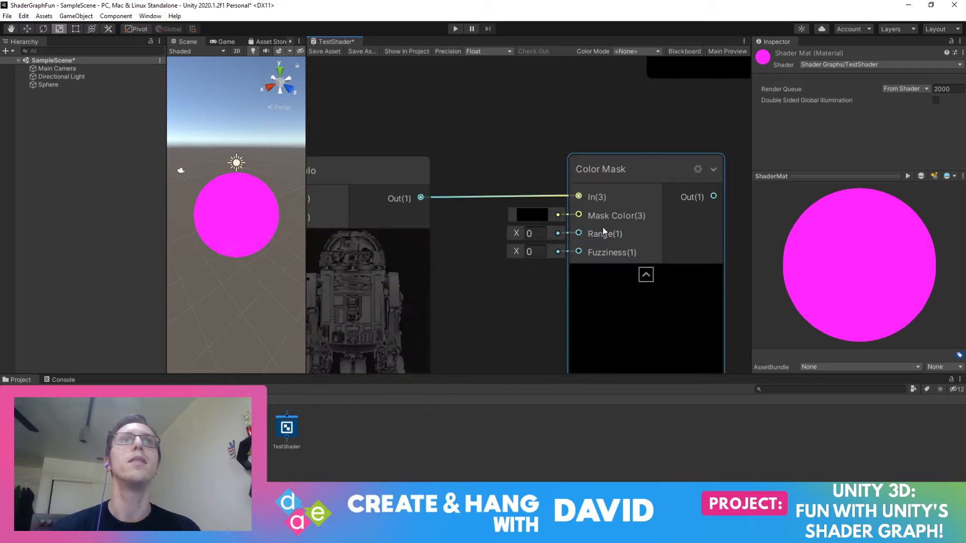
Try a light grey Mask Color on the Color Mask node
click(542, 217)
drag(569, 299, 561, 276)
click(642, 207)
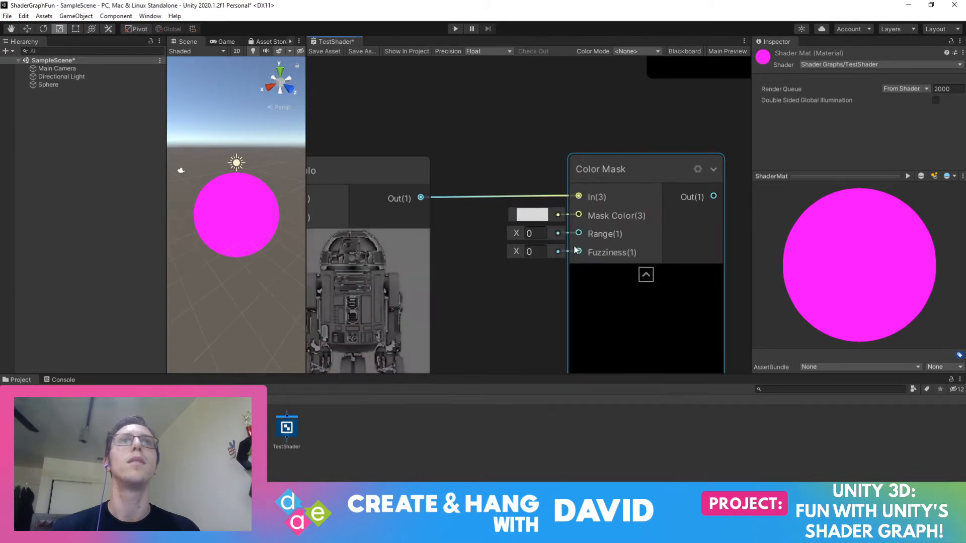
Delete the link between Modulo and Color Mask, and place Normal Unpack between them, wired from Modulo's Out to Color Mask's In
right_click(530, 197)
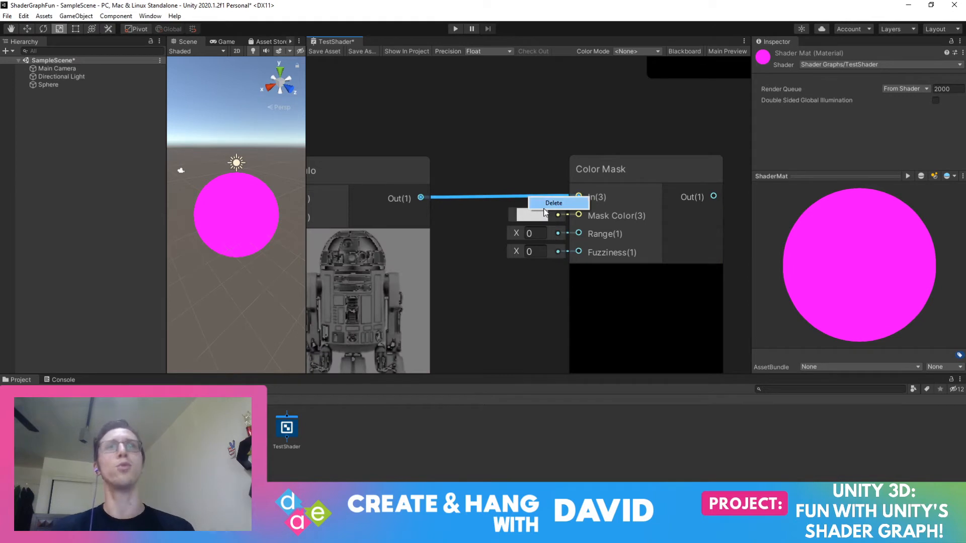
click(551, 203)
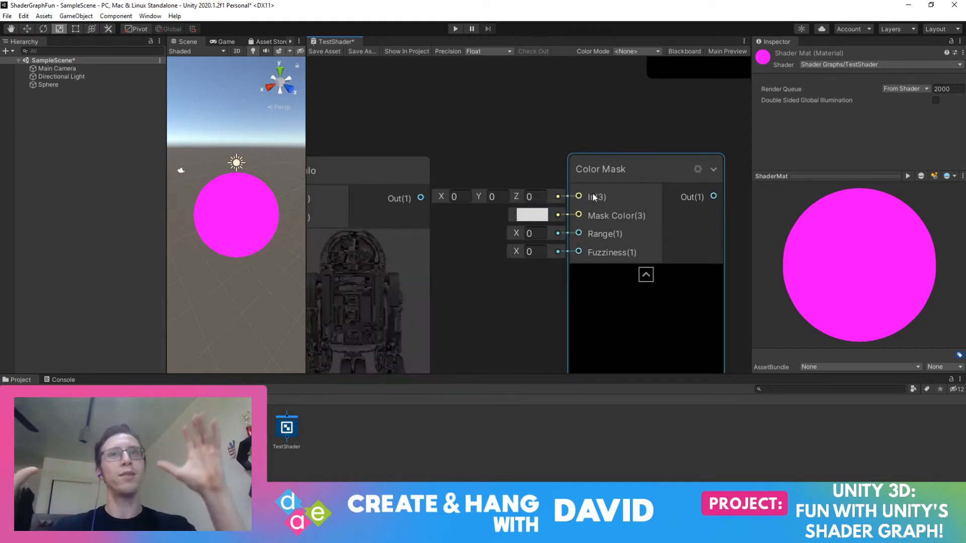
scroll(612, 166, down, 5)
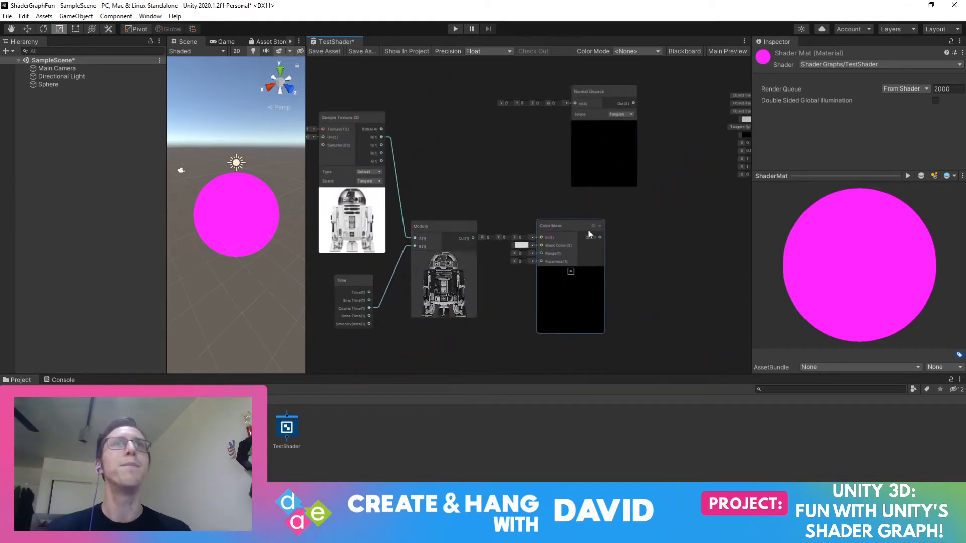
drag(602, 90, 528, 119)
drag(565, 233, 663, 199)
drag(533, 129, 554, 249)
drag(473, 245, 639, 210)
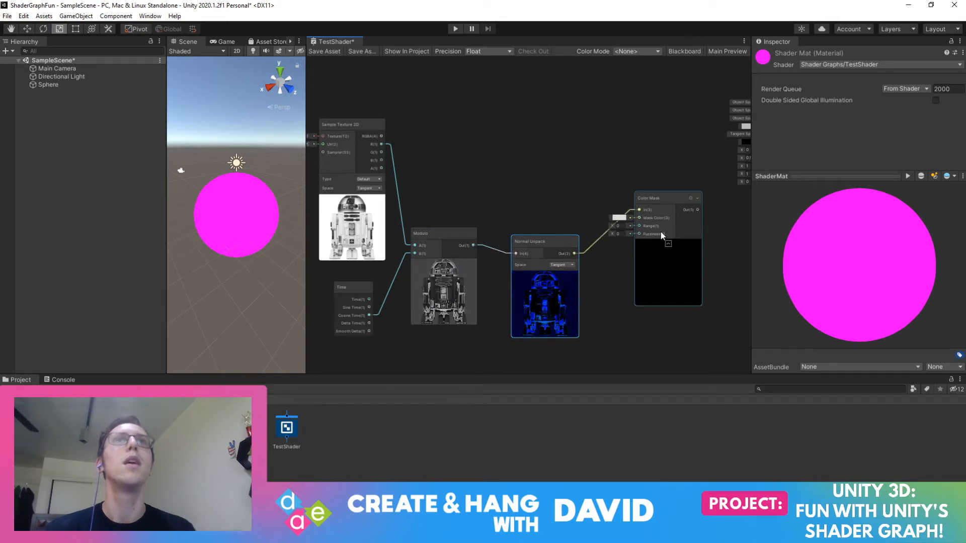
Set Color Mask's Range to 1.54 and its Mask Color to a saturated blue
scroll(626, 223, up, 5)
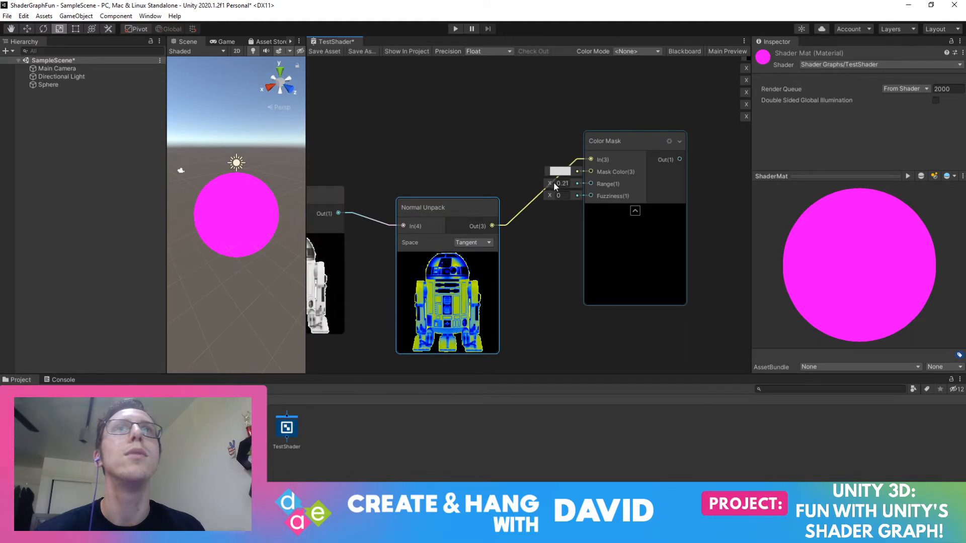
drag(552, 183, 578, 187)
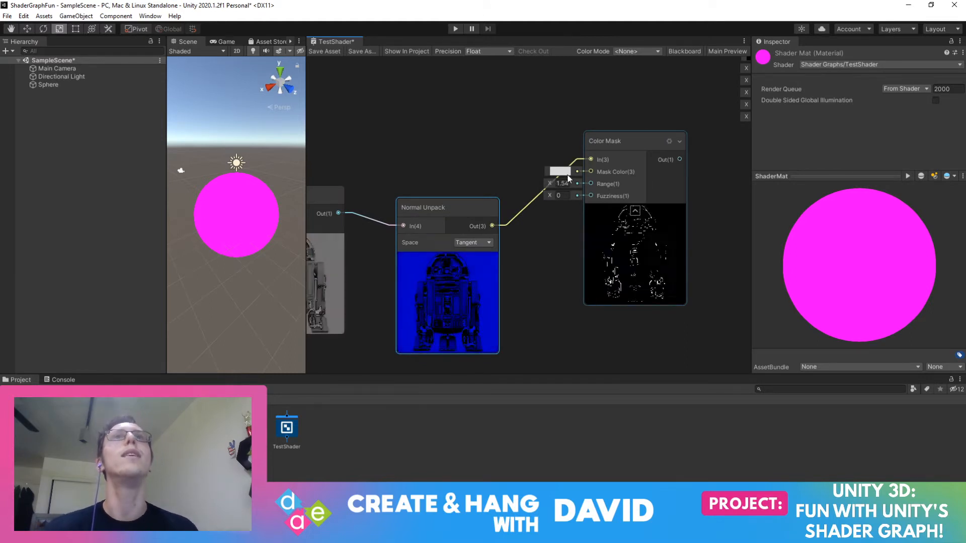
click(566, 172)
drag(611, 301, 597, 290)
click(626, 246)
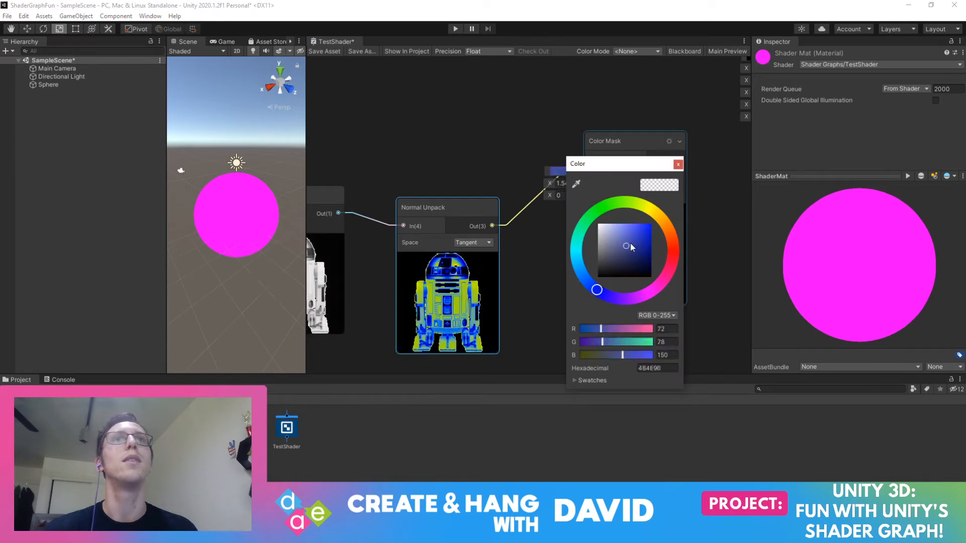
click(679, 165)
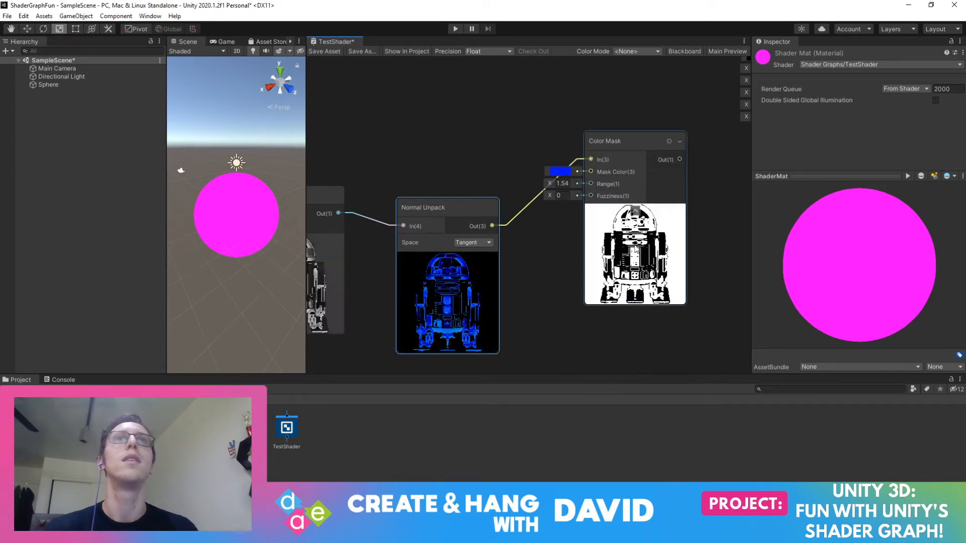
Set Color Mask's Range to 1.01 and its Fuzziness to 0.76
mouse_move(554, 182)
mouse_down()
mouse_move(544, 184)
mouse_move(556, 195)
mouse_up()
click(559, 196)
text(0.69)
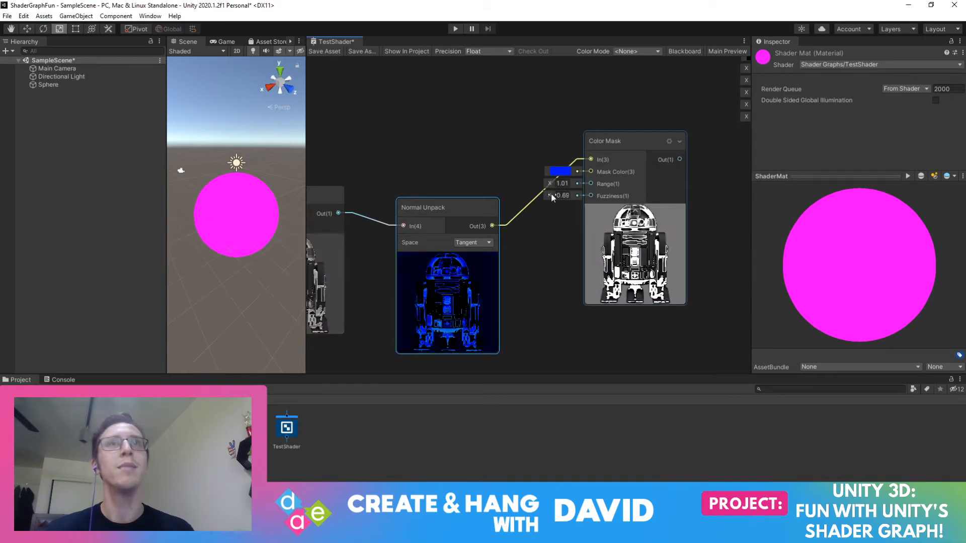
mouse_move(551, 194)
mouse_down()
mouse_move(560, 195)
mouse_move(545, 194)
mouse_up()
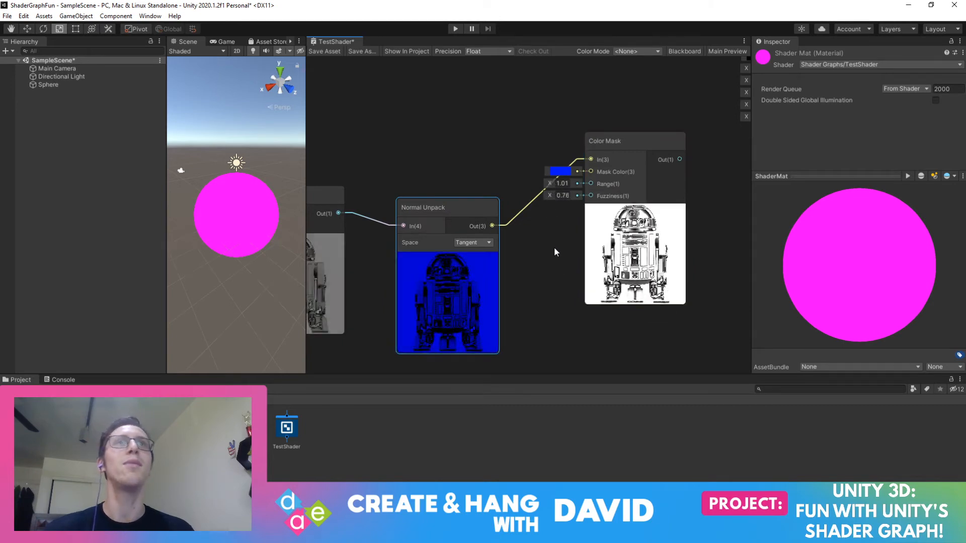
Try feeding Modulo's A input from Sample Texture 2D's RGBA output, and check the effect on Normal Unpack and Color Mask
middle_drag(561, 243, 654, 254)
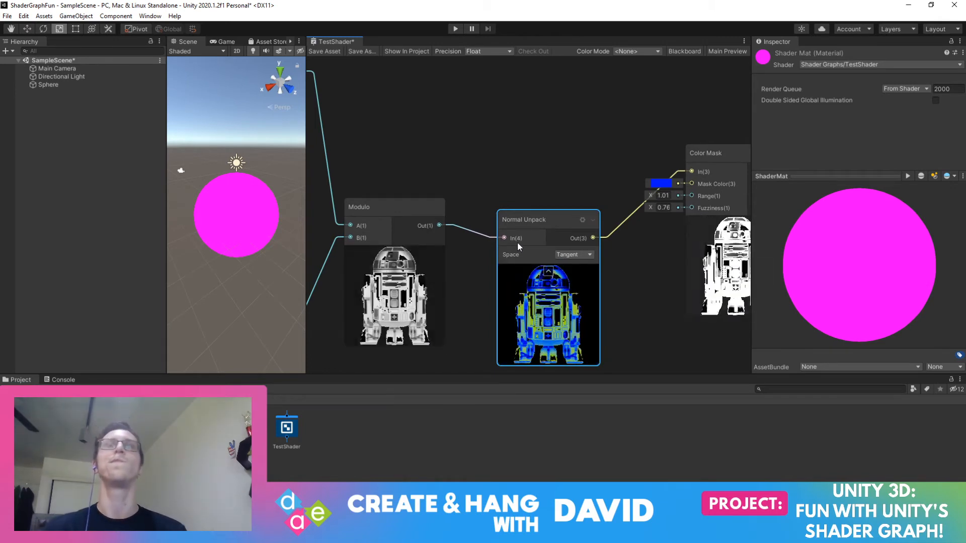
middle_drag(659, 241, 548, 252)
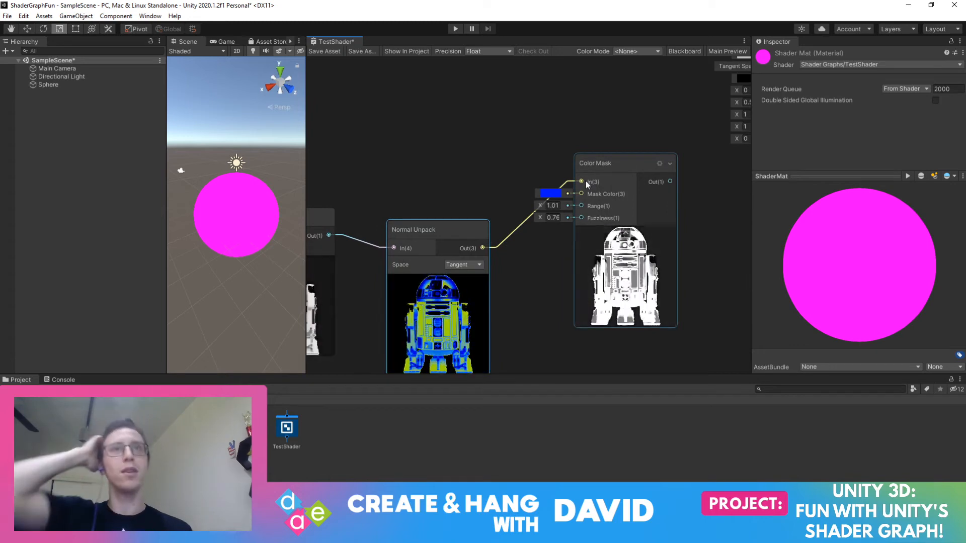
middle_drag(371, 181, 627, 162)
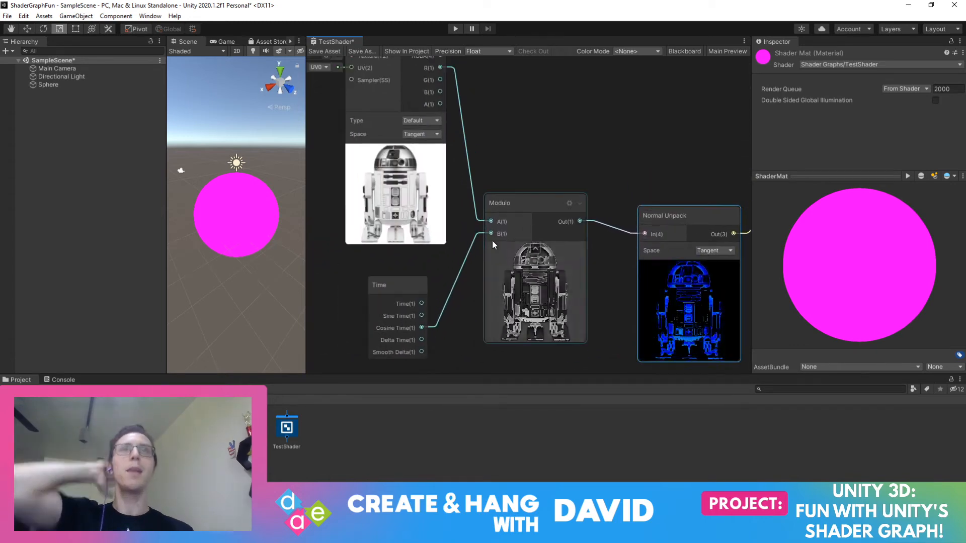
middle_drag(484, 131, 491, 215)
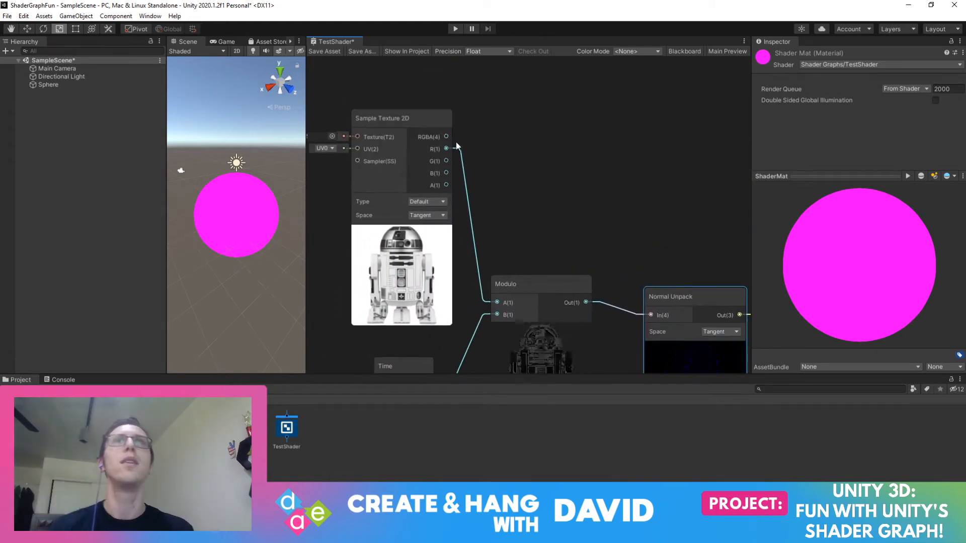
drag(446, 136, 496, 302)
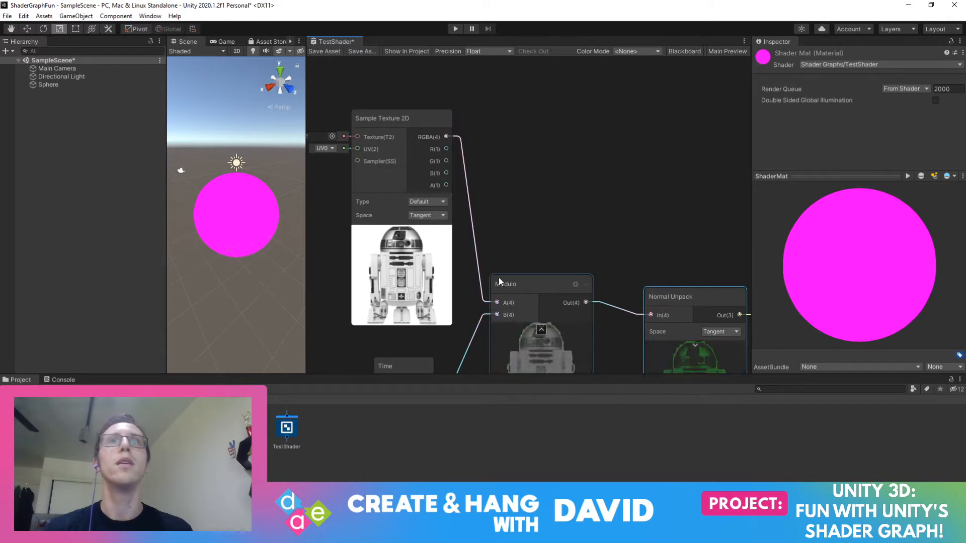
middle_drag(503, 201, 369, 134)
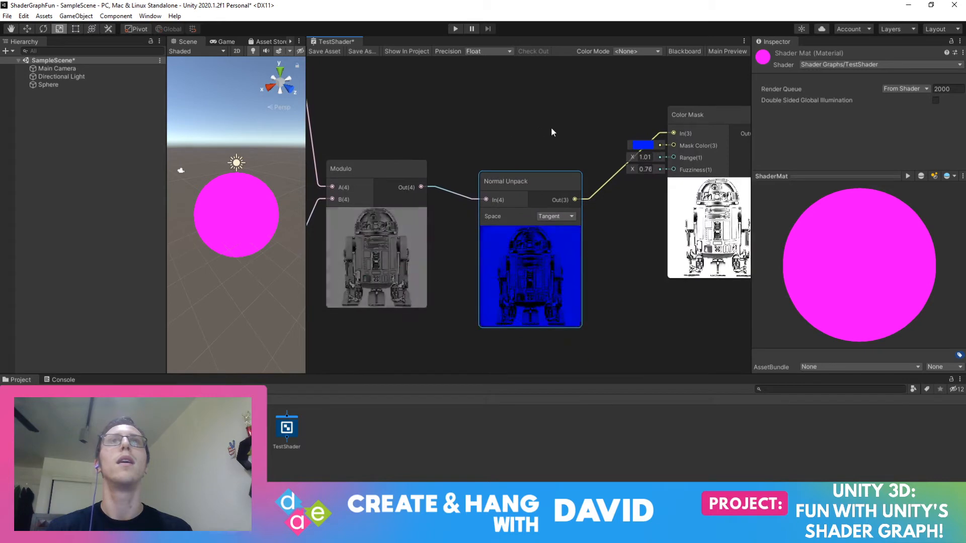
middle_drag(551, 126, 554, 156)
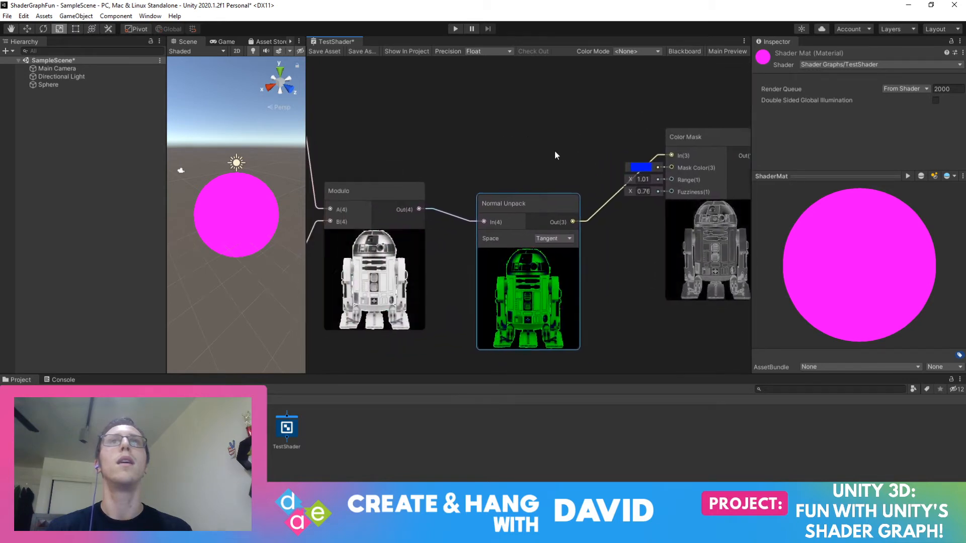
Connect Sample Texture 2D's B output to Modulo's A input
middle_drag(513, 121, 661, 160)
drag(425, 119, 473, 246)
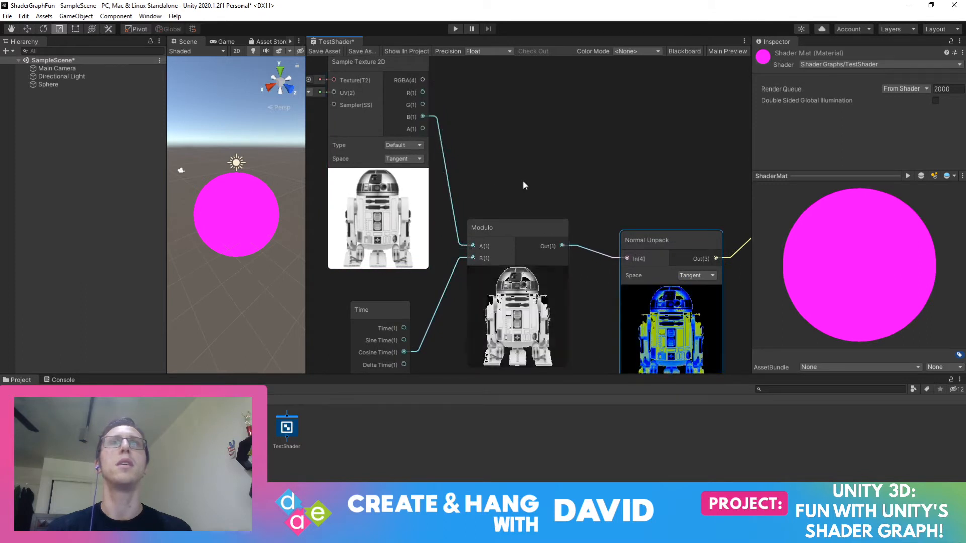
middle_drag(608, 169, 515, 107)
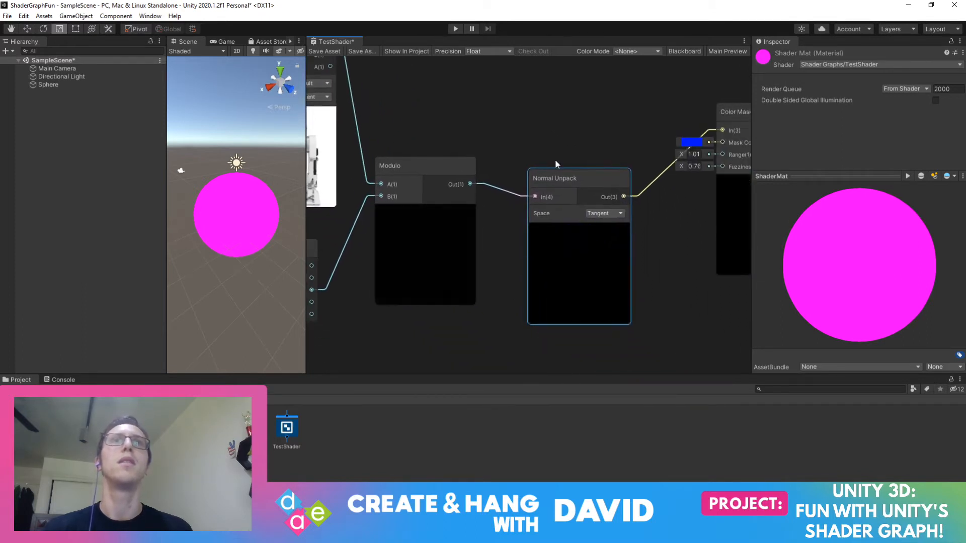
Try the Object space on Normal Unpack, and set it back to Tangent
click(619, 213)
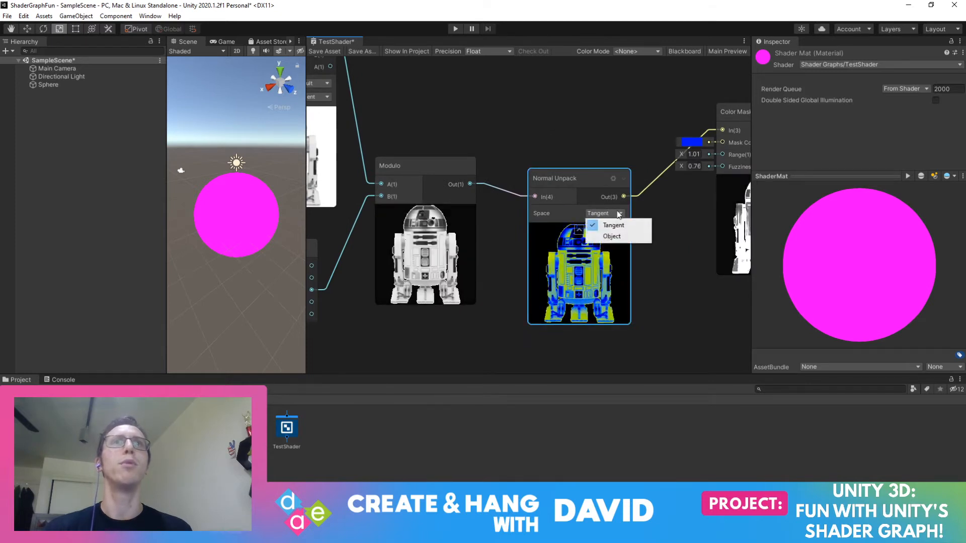
click(615, 236)
click(620, 213)
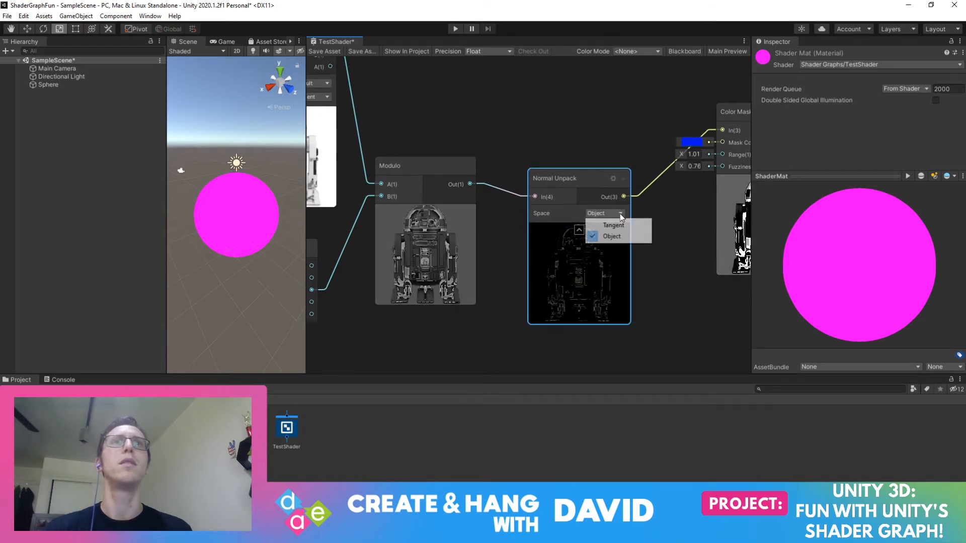
click(619, 236)
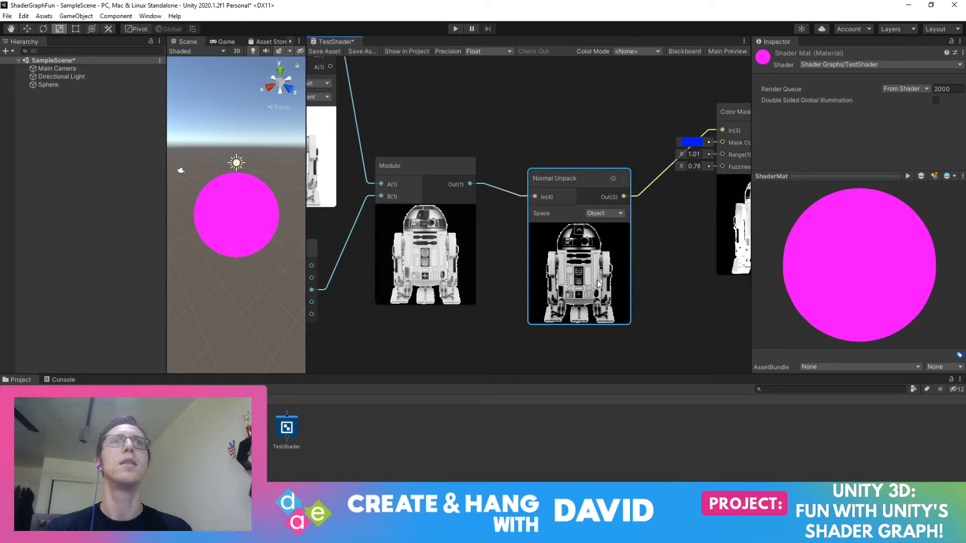
click(620, 213)
click(610, 223)
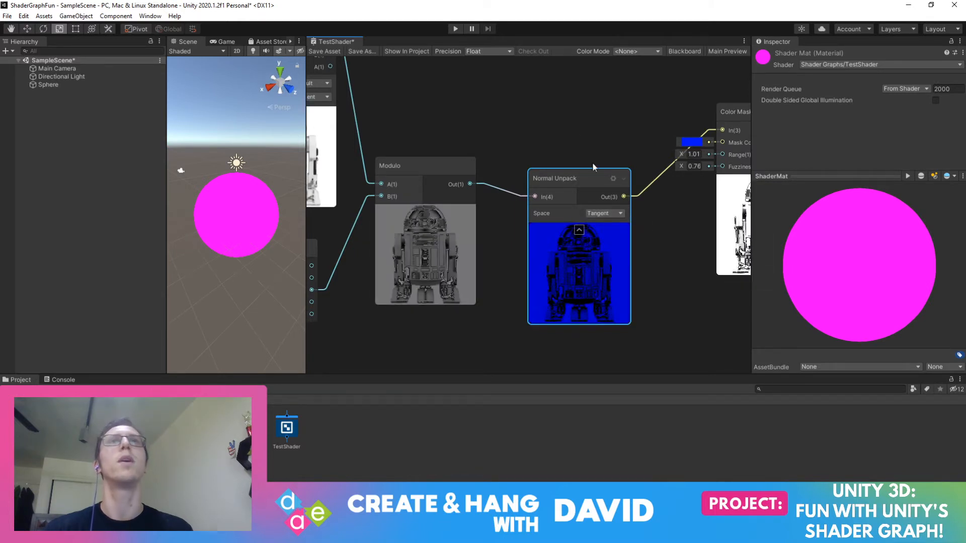
Try Time's Delta Time and Smooth Delta outputs on Modulo's B input, and connect Sine Time to it instead
middle_drag(515, 126, 602, 147)
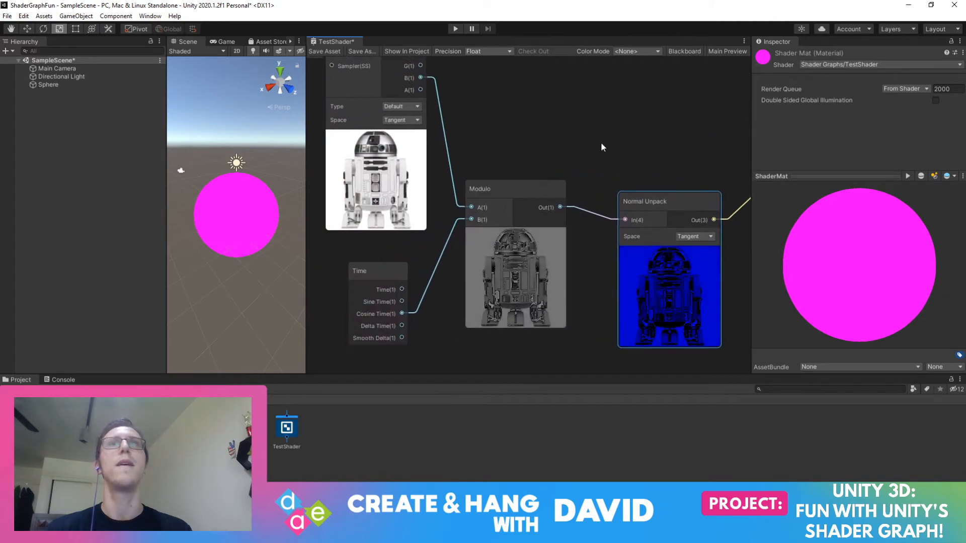
drag(402, 325, 471, 218)
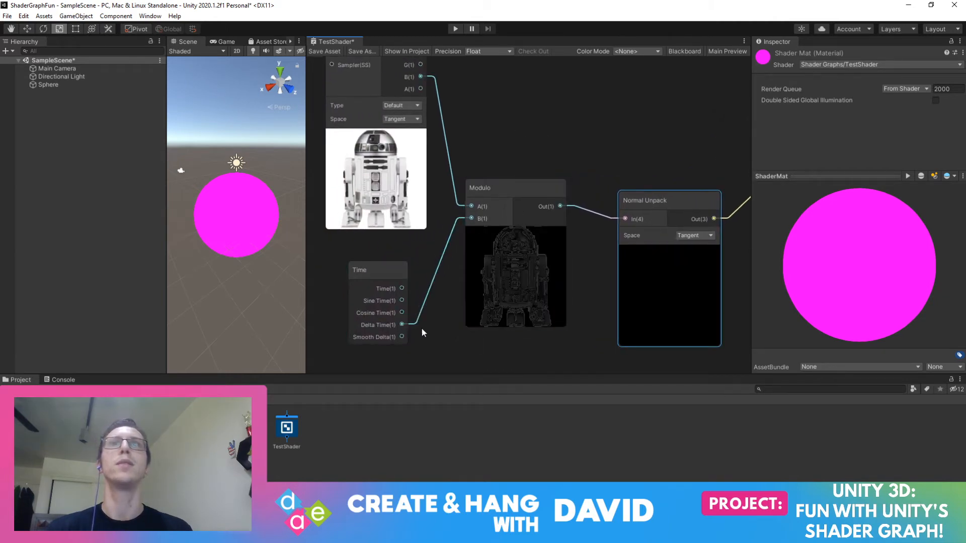
drag(402, 336, 471, 213)
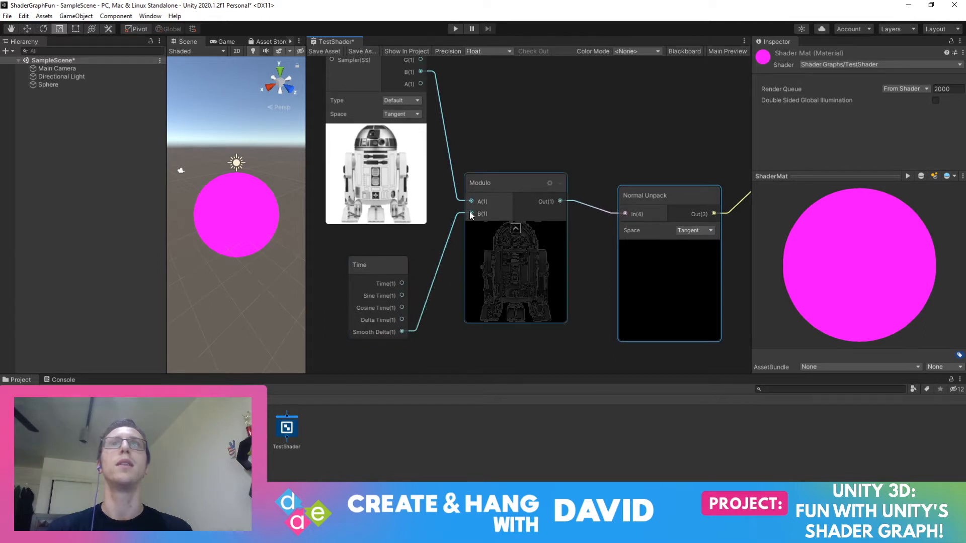
drag(401, 295, 466, 210)
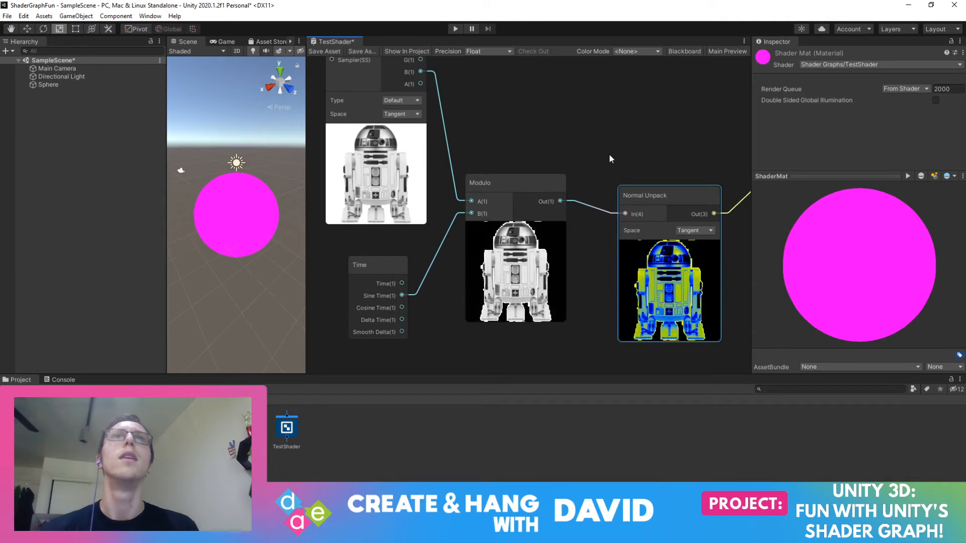
Examine the animated previews along the node chain from Sample Texture 2D and Time through Modulo and Normal Unpack to Color Mask
scroll(617, 140, down, 1)
scroll(620, 140, down, 1)
middle_drag(619, 139, 575, 182)
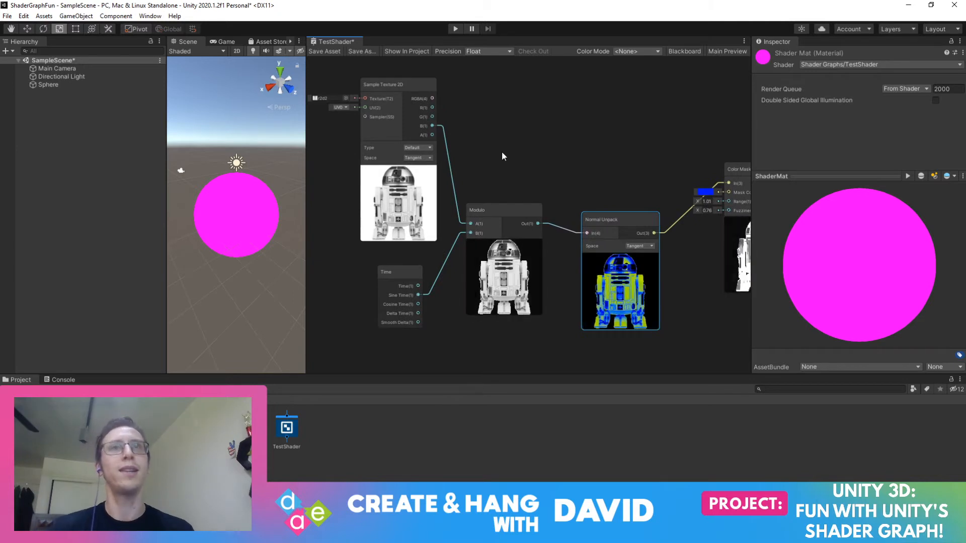
scroll(490, 196, up, 1)
scroll(490, 194, up, 2)
scroll(506, 184, down, 5)
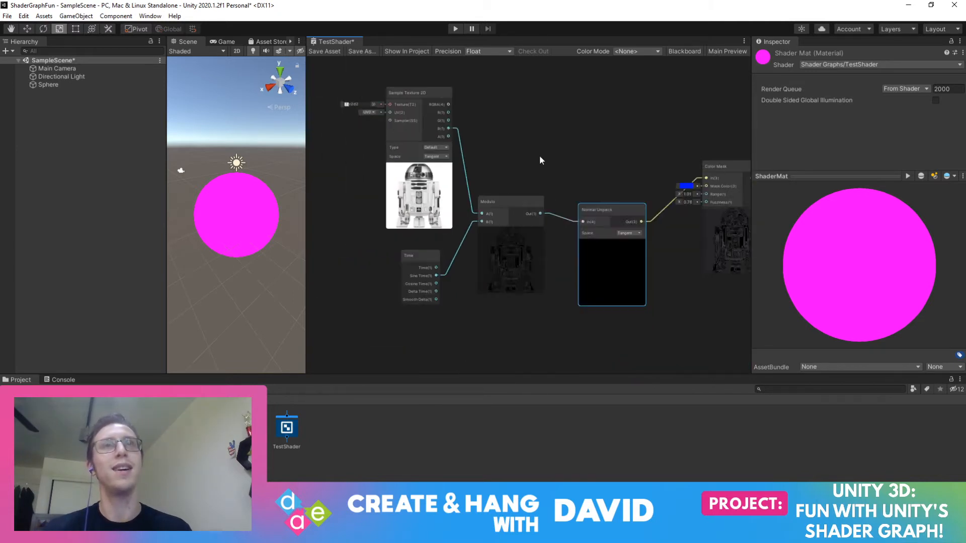
middle_drag(540, 155, 512, 201)
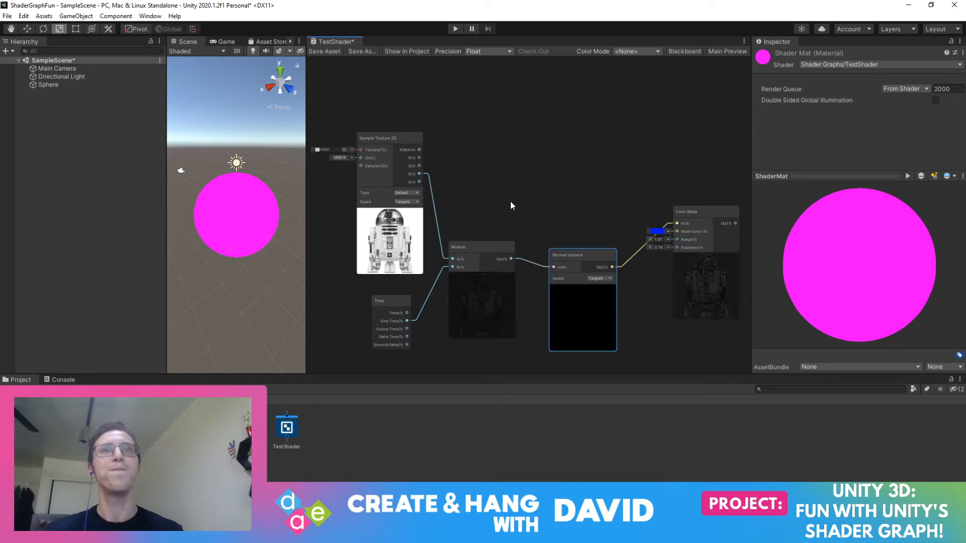
scroll(518, 211, up, 2)
scroll(516, 217, up, 1)
middle_drag(516, 216, 608, 153)
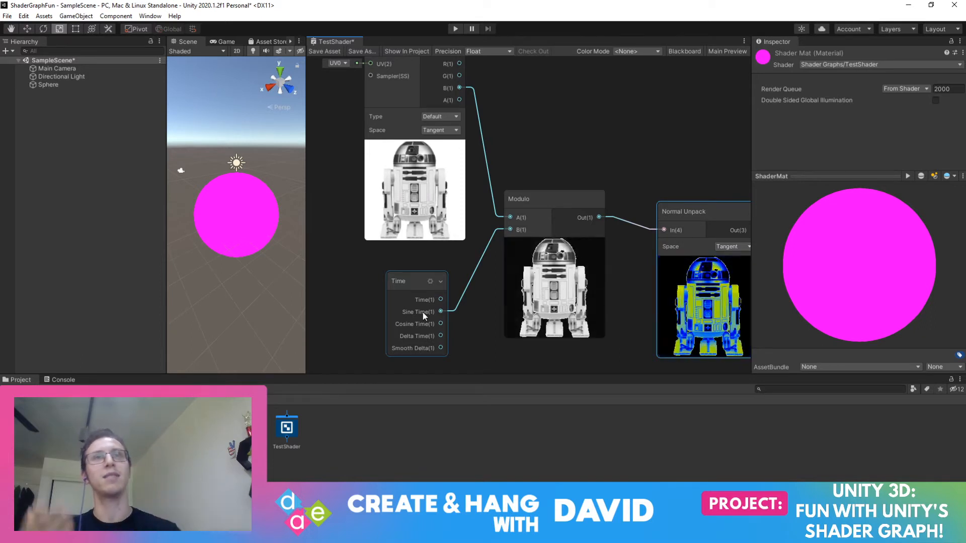
click(454, 311)
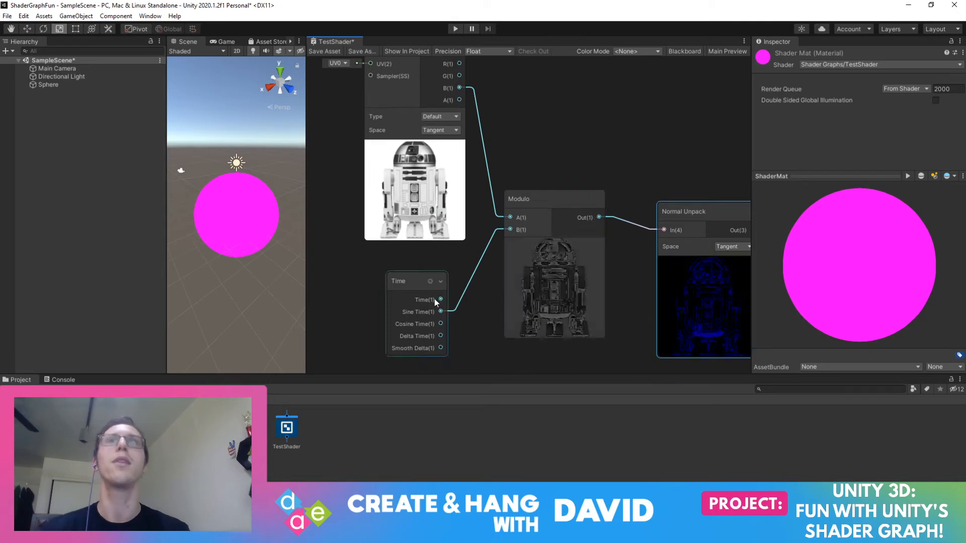
Spread out the node chain by moving Time farther left and Normal Unpack and Color Mask farther right
drag(409, 288, 375, 277)
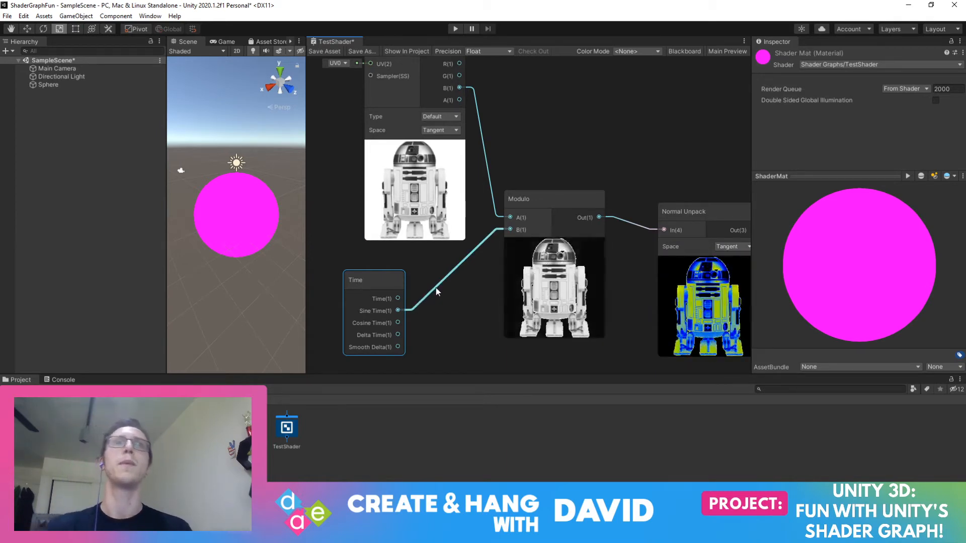
middle_drag(638, 263, 512, 248)
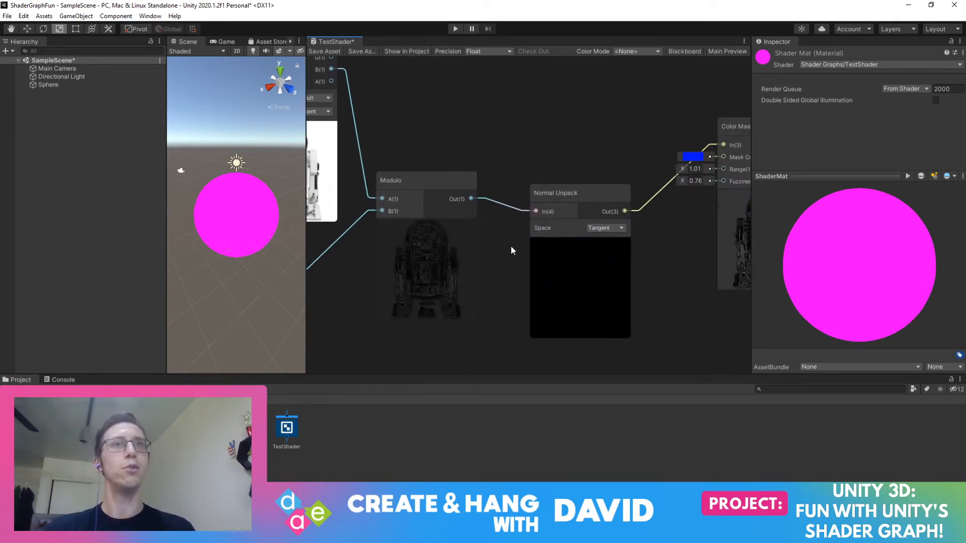
drag(568, 189, 594, 192)
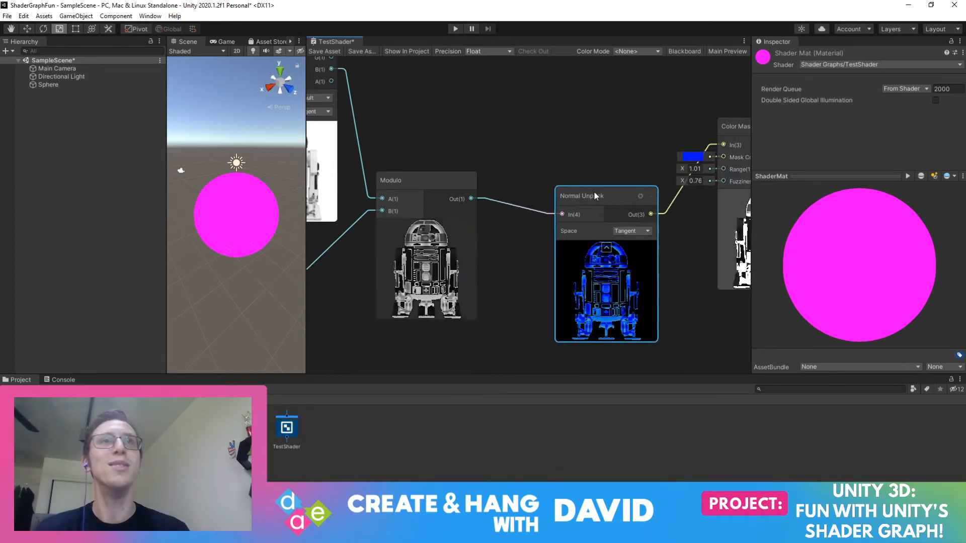
middle_drag(595, 144, 461, 182)
drag(622, 169, 693, 161)
Configure Color Mask with a yellow mask color, a Range of 1.77 and a Fuzziness of 1.12
middle_drag(601, 136, 560, 157)
click(588, 206)
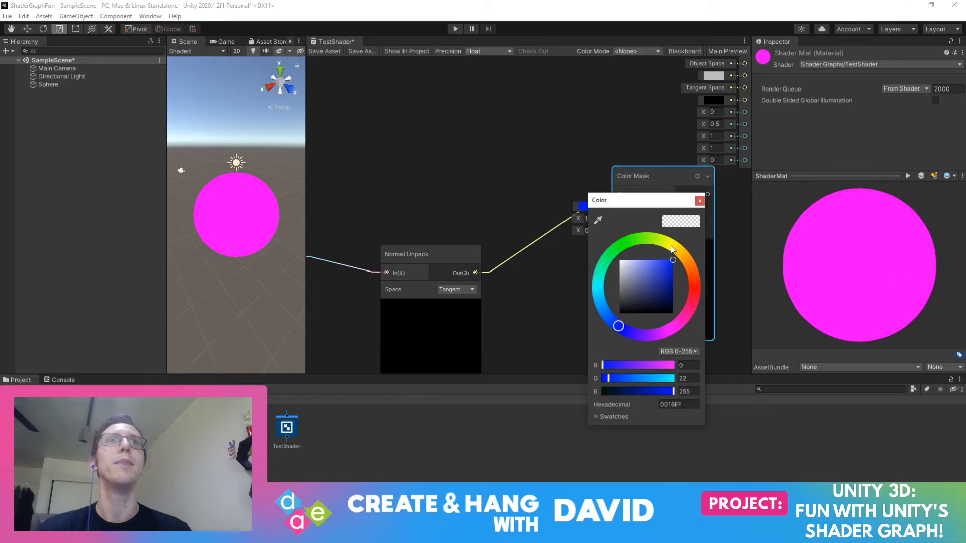
click(672, 246)
click(699, 201)
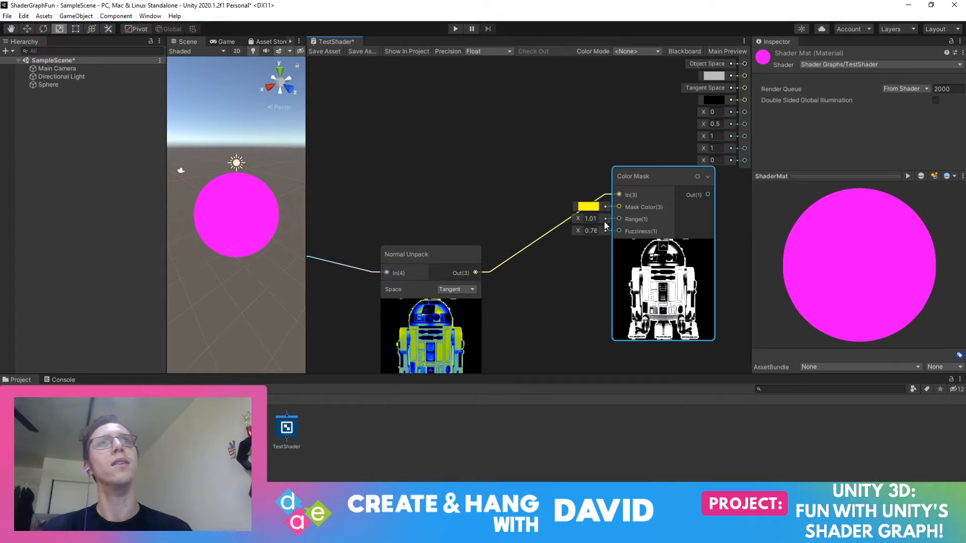
mouse_move(579, 218)
mouse_down()
mouse_move(570, 219)
mouse_move(591, 220)
mouse_up()
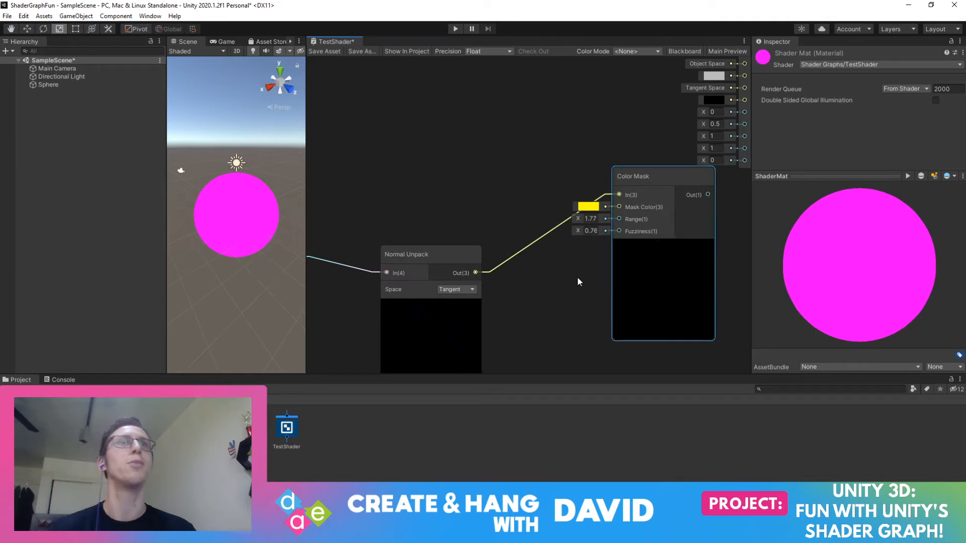
drag(578, 231, 588, 229)
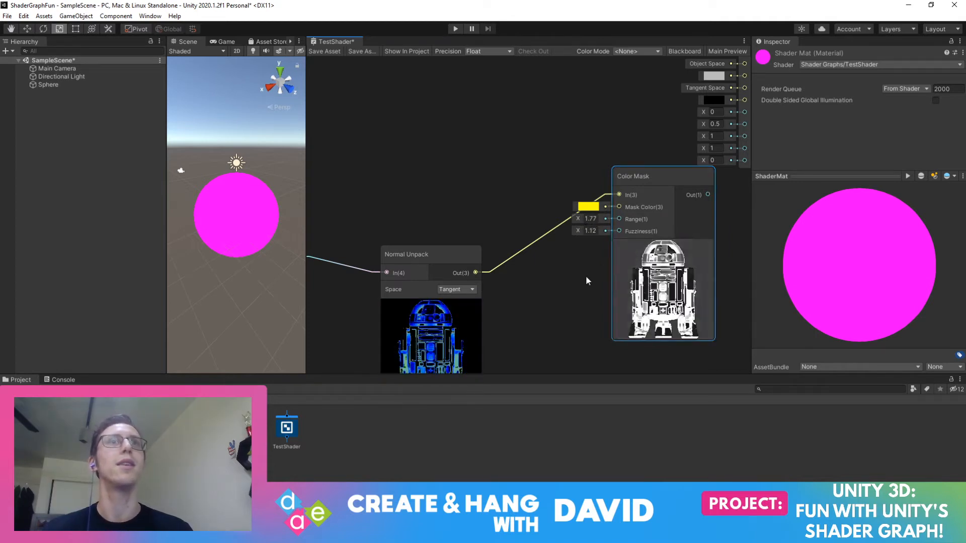
Move the Color Mask node slightly down, clear of the PBR Master node
scroll(569, 198, down, 4)
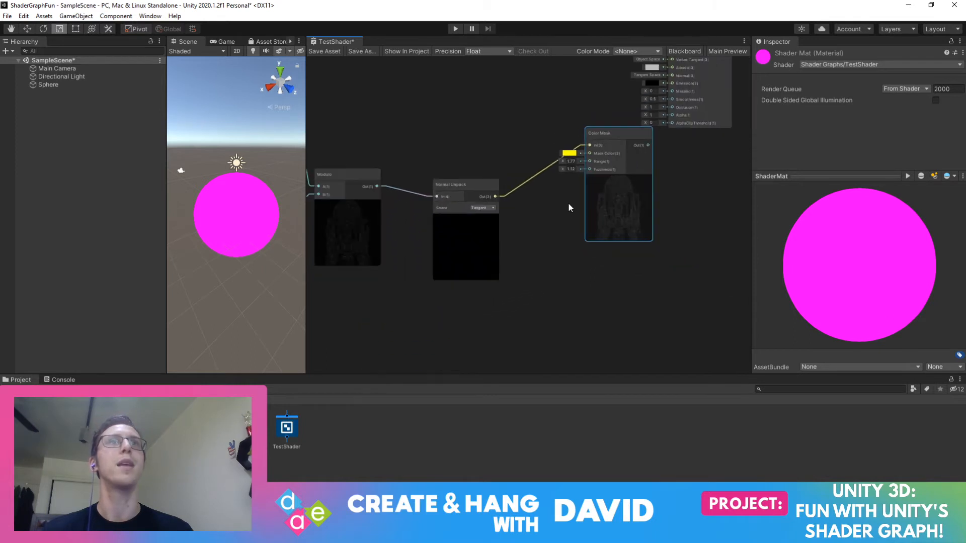
middle_drag(563, 242, 548, 278)
drag(593, 211, 591, 230)
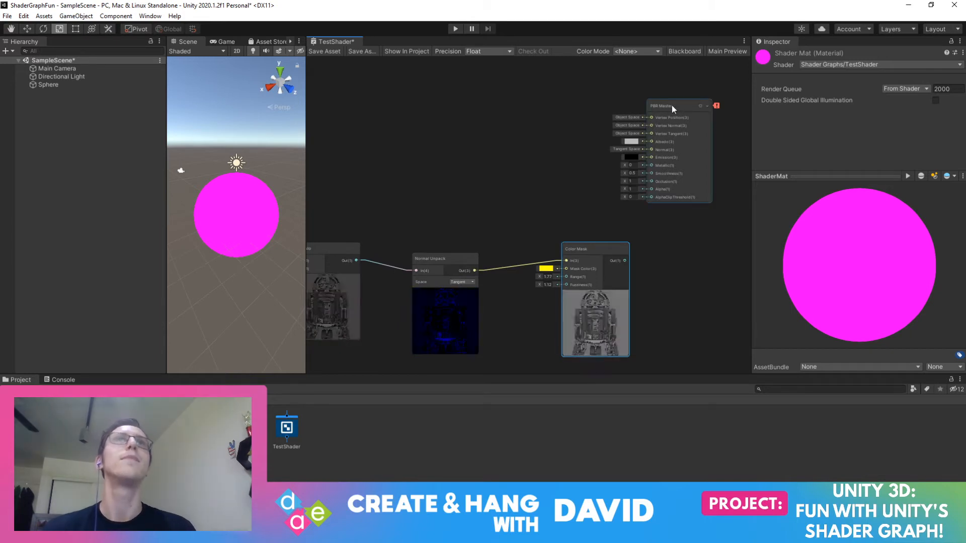
Reposition the PBR Master node closer above the node chain and move the Checkerboard node up beneath the Color Mask
drag(672, 108, 672, 134)
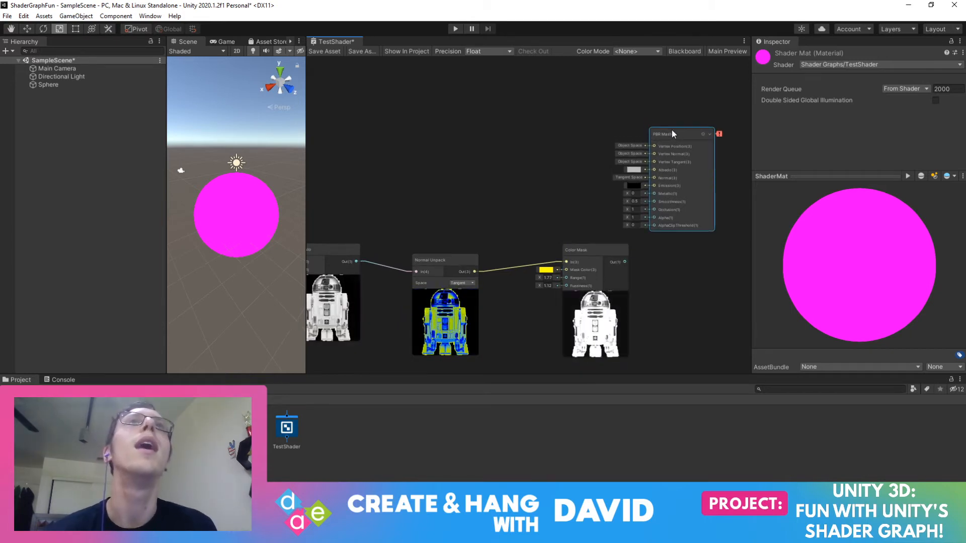
drag(672, 130, 626, 94)
middle_drag(526, 233, 575, 61)
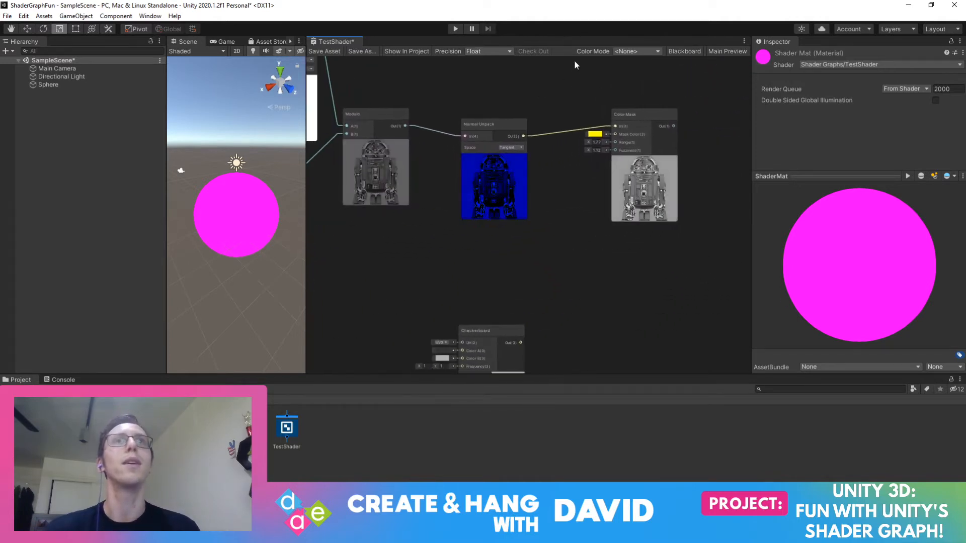
middle_drag(552, 282, 567, 237)
drag(511, 279, 624, 164)
scroll(552, 243, up, 5)
middle_drag(552, 243, 455, 334)
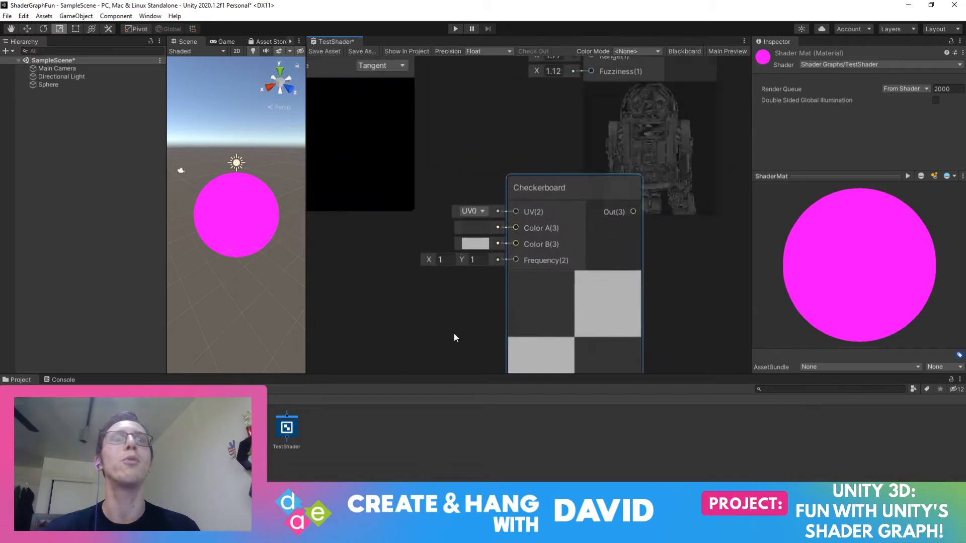
scroll(526, 157, down, 3)
right_click(646, 139)
click(661, 146)
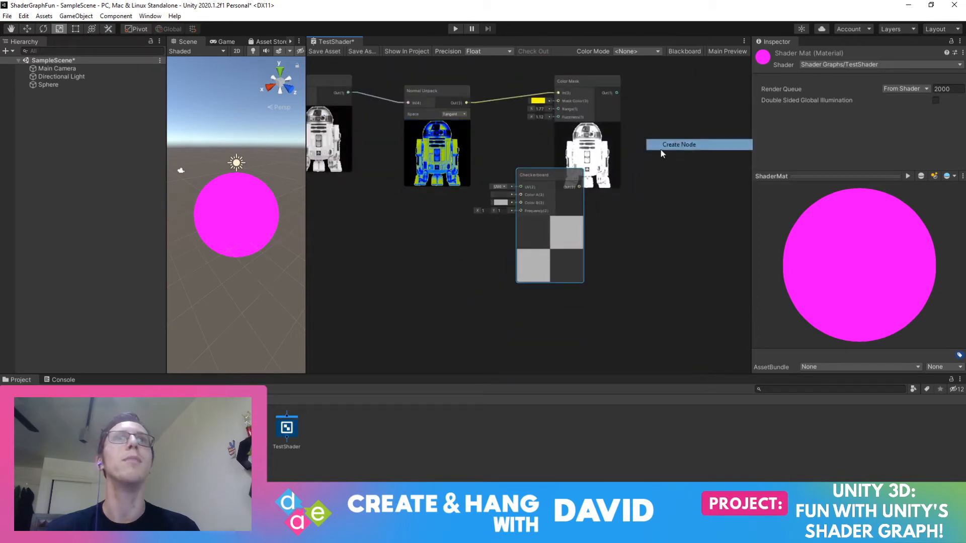
text(blend)
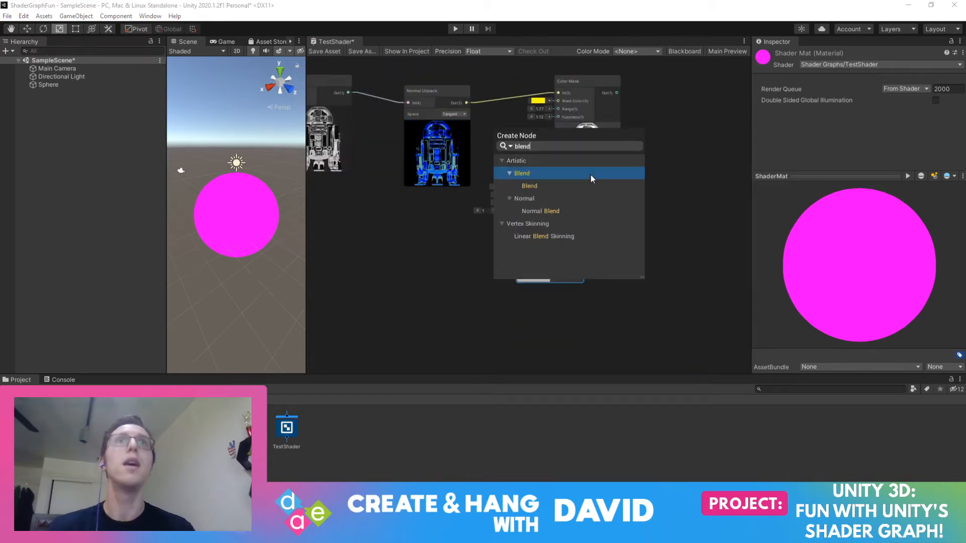
click(574, 183)
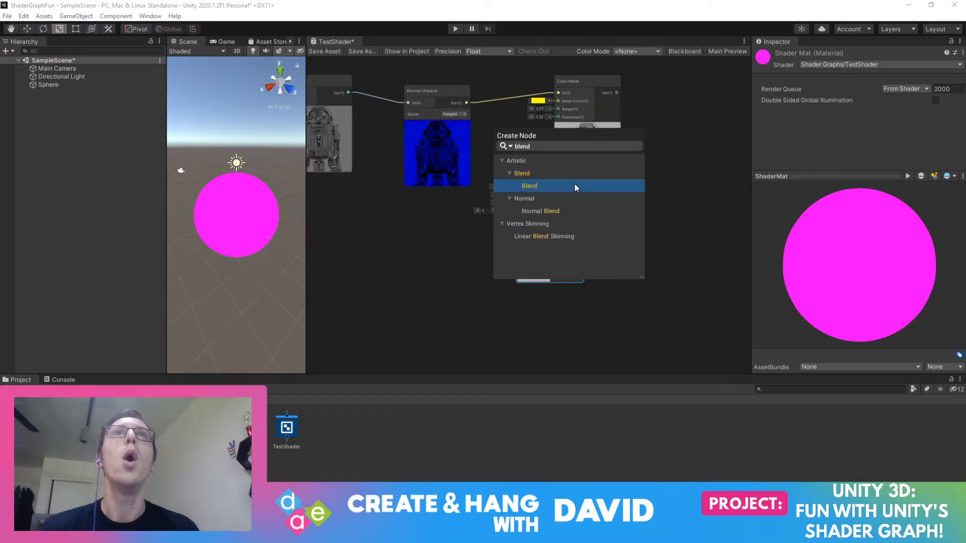
double_click(572, 213)
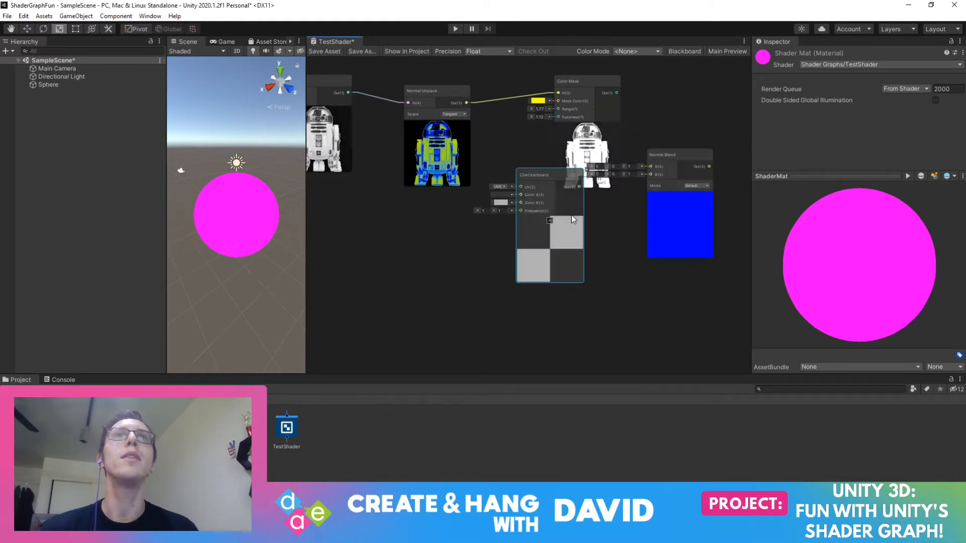
right_click(681, 157)
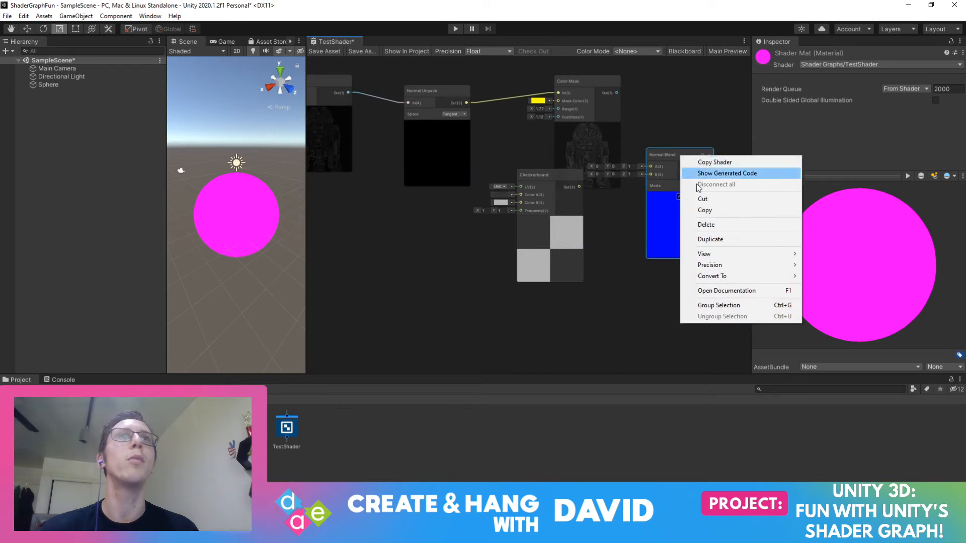
click(706, 225)
Move the Checkerboard node below Normal Unpack and line up the Normal Unpack and Color Mask nodes in a row
drag(552, 173, 428, 214)
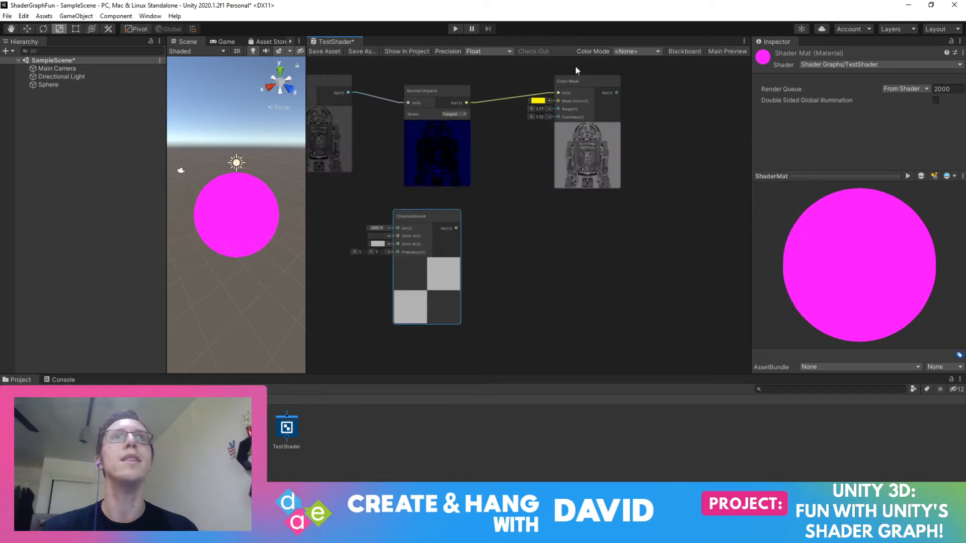
middle_drag(505, 137, 554, 190)
drag(500, 149, 521, 138)
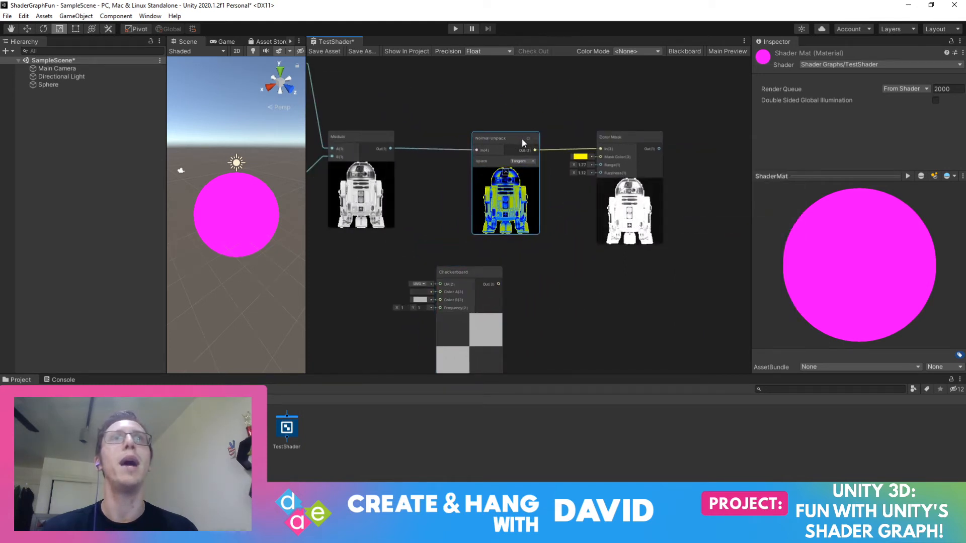
drag(629, 139, 632, 134)
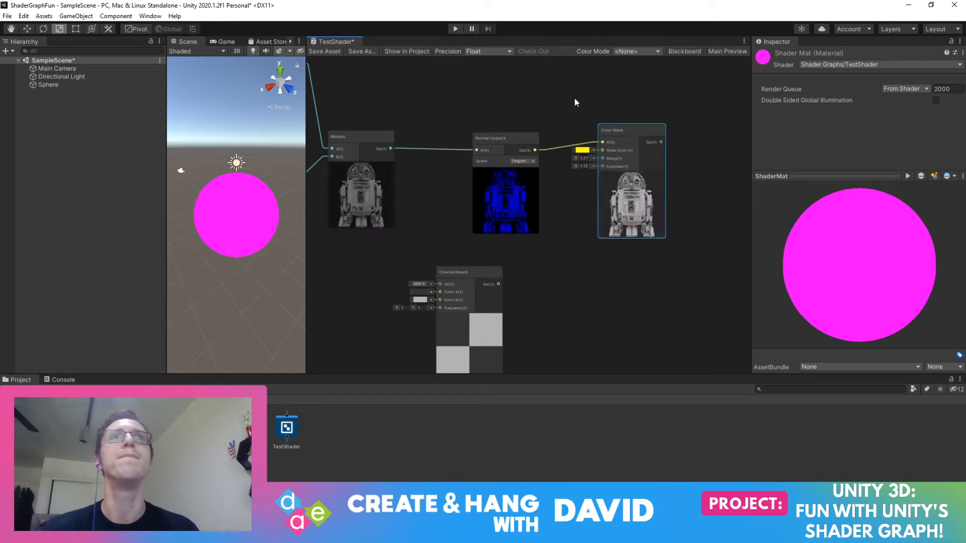
Add a second Normal Unpack node to the right of the Color Mask node
middle_drag(704, 120, 600, 143)
right_click(600, 146)
click(632, 150)
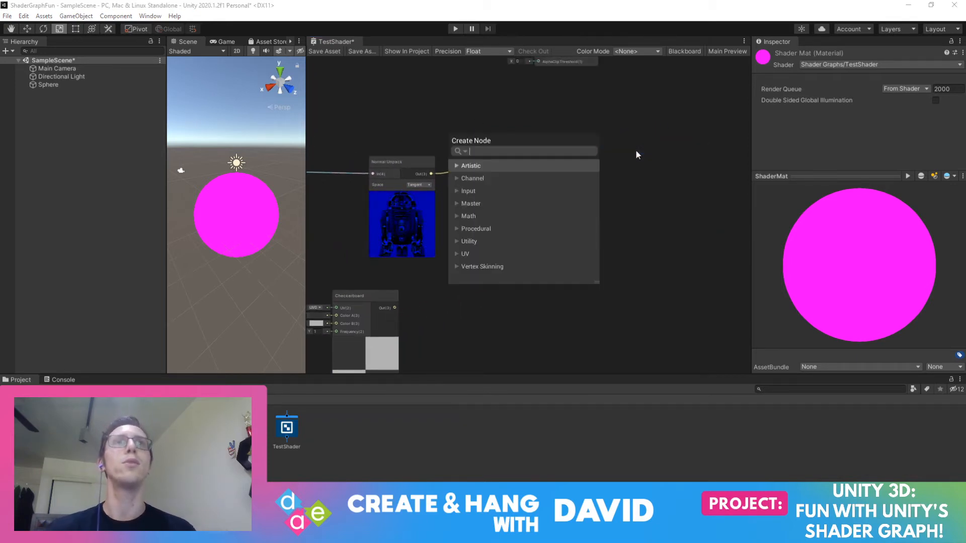
text(normal)
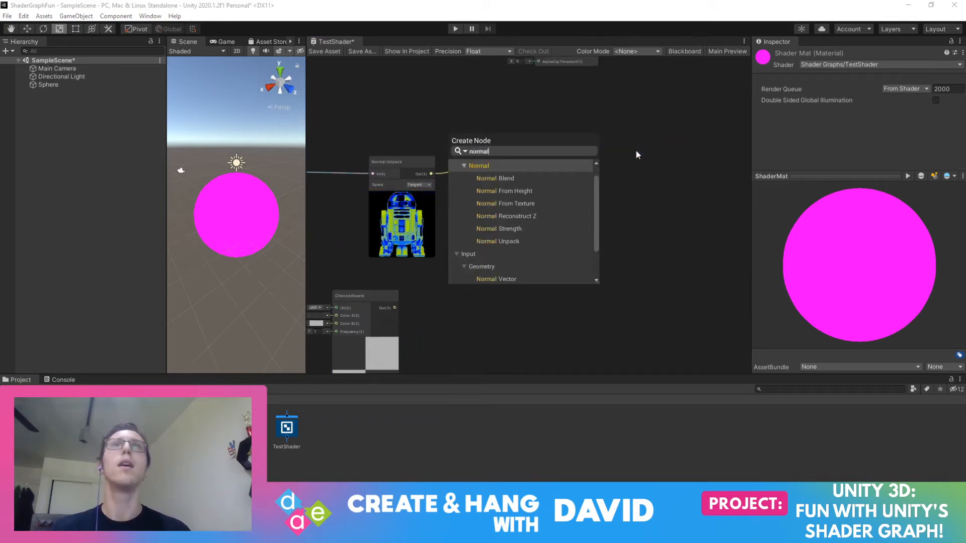
key(Left)
key(Right)
key(Down)
key(Down)
key(Down)
key(Down)
key(Down)
key(Down)
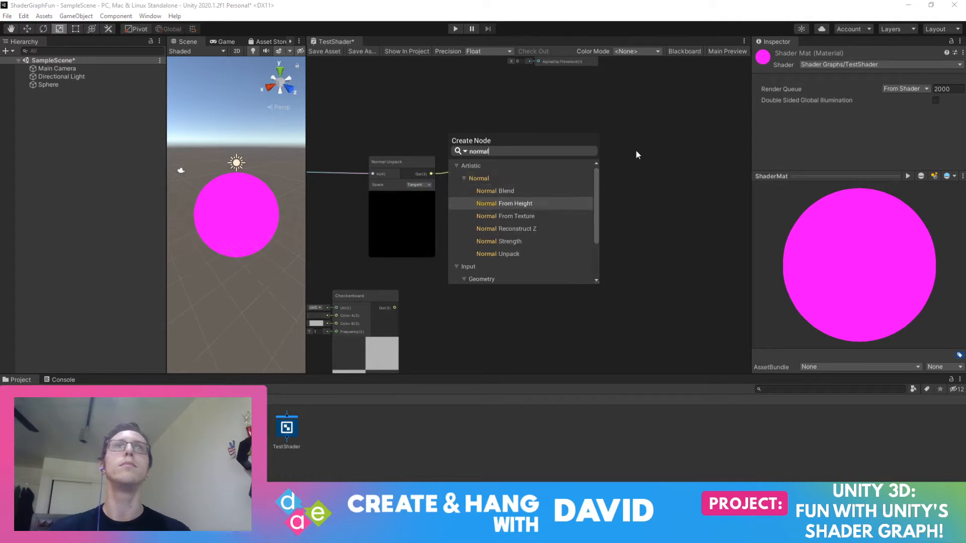
key(Return)
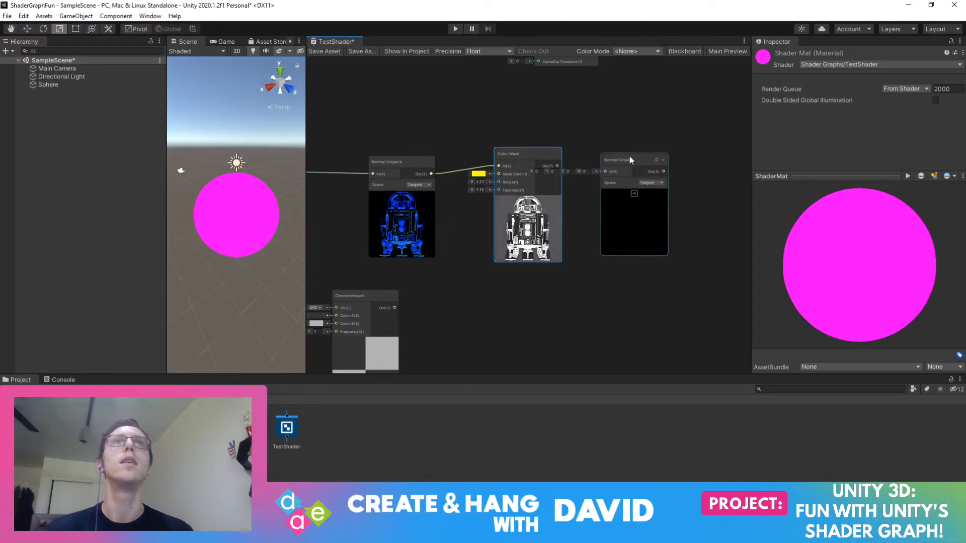
Connect the Color Mask output to the new Normal Unpack node's input and space that node out beyond the mask
drag(630, 157, 652, 133)
drag(557, 167, 628, 148)
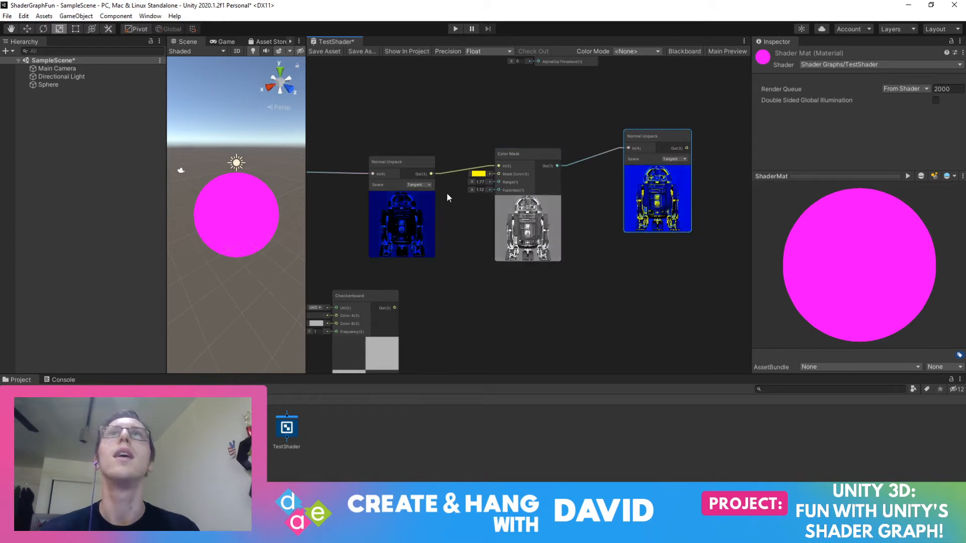
middle_drag(467, 236, 556, 227)
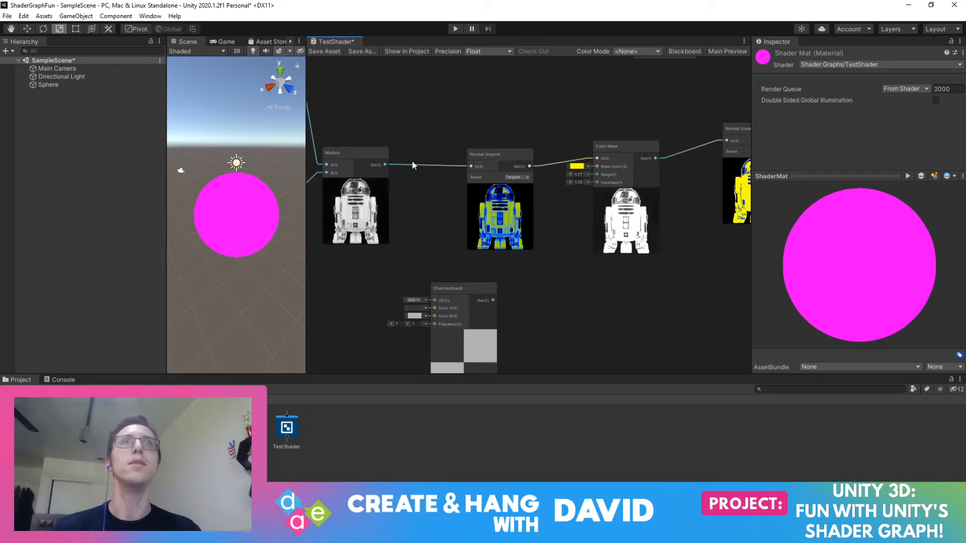
middle_drag(556, 323, 466, 323)
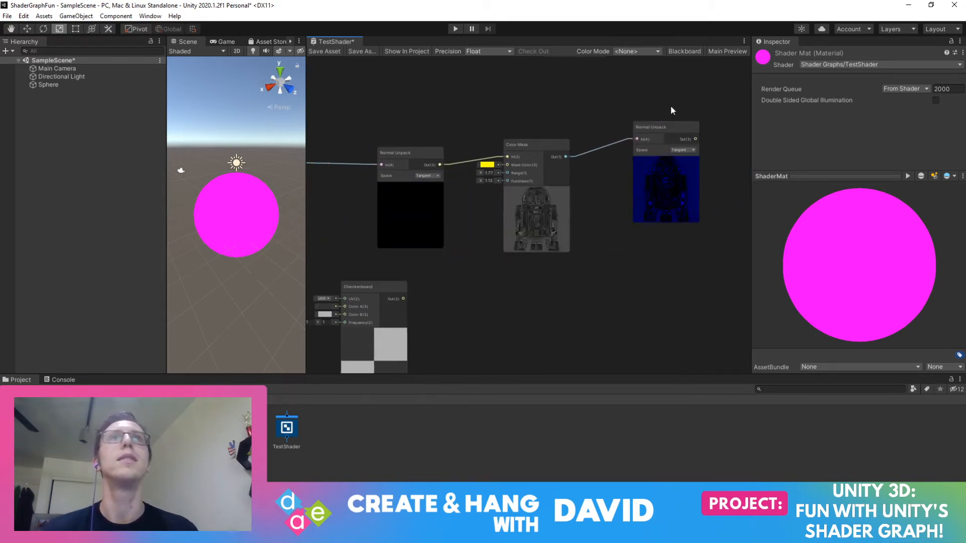
drag(656, 127, 665, 134)
Add a Blend node and place it directly below the Color Mask node
right_click(473, 295)
click(494, 300)
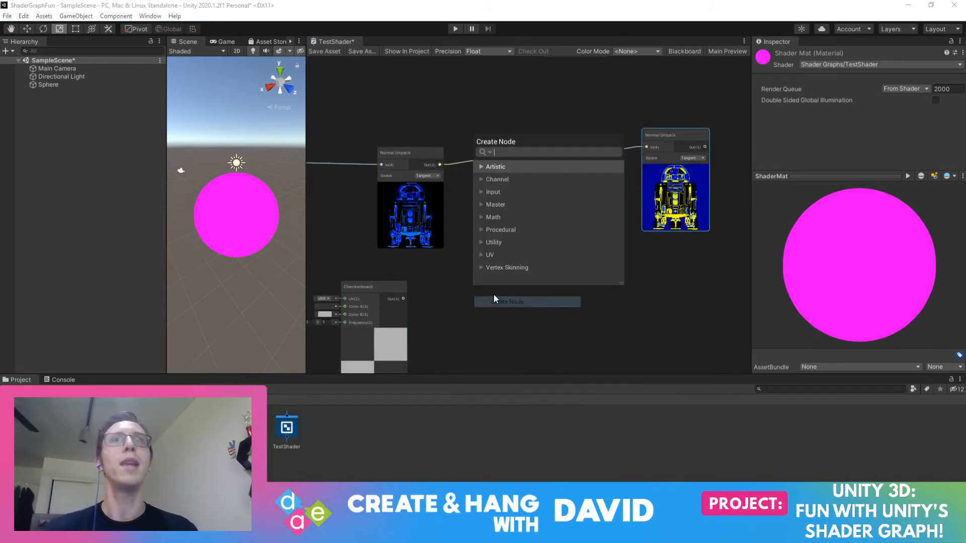
text(blend)
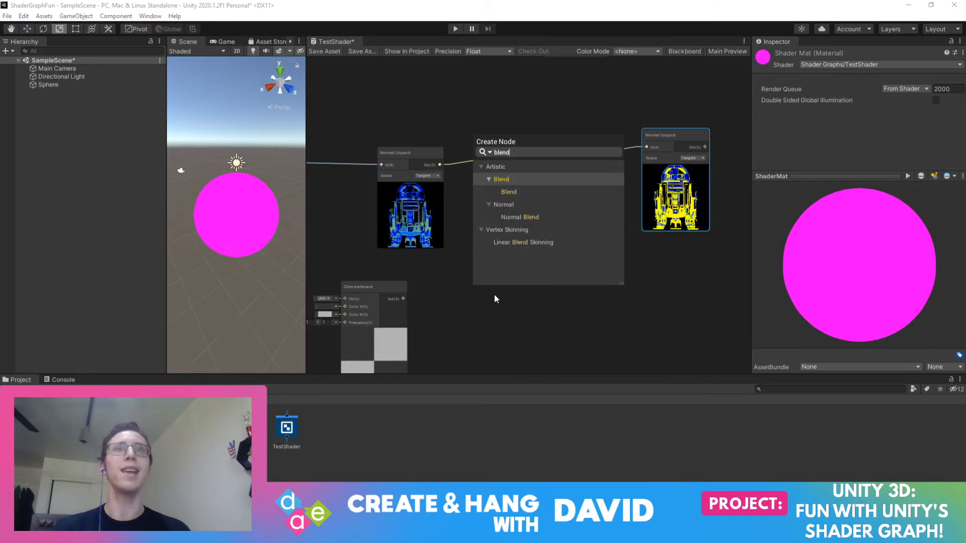
click(518, 192)
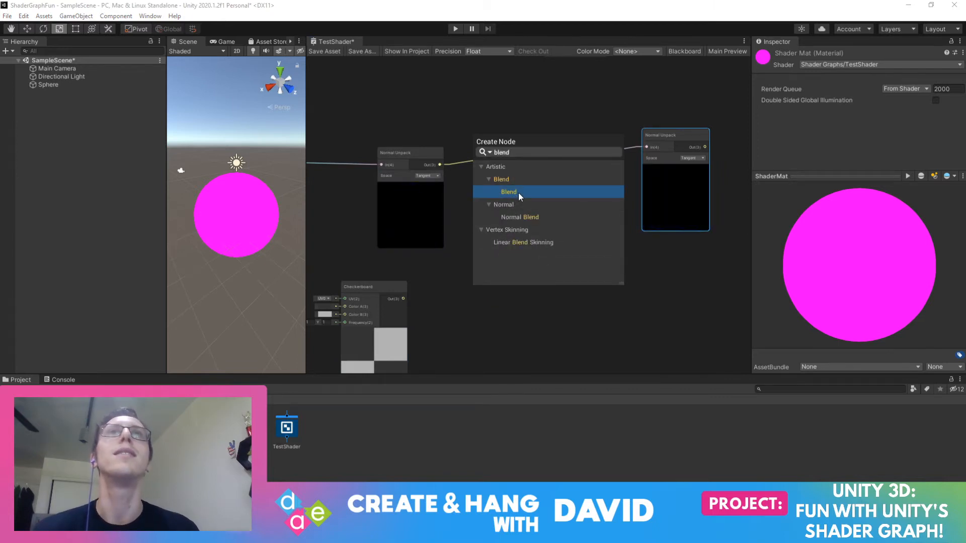
click(518, 192)
drag(513, 308, 557, 273)
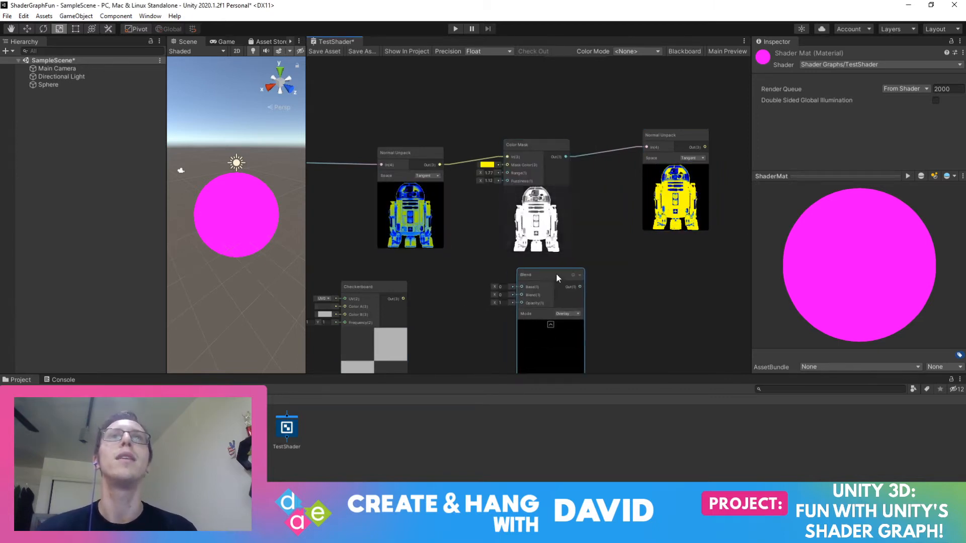
scroll(547, 299, up, 6)
middle_drag(548, 299, 526, 299)
scroll(638, 207, down, 4)
scroll(637, 205, down, 2)
scroll(584, 248, up, 3)
Change the Checkerboard node's Color A to a bright green
middle_drag(571, 186, 693, 128)
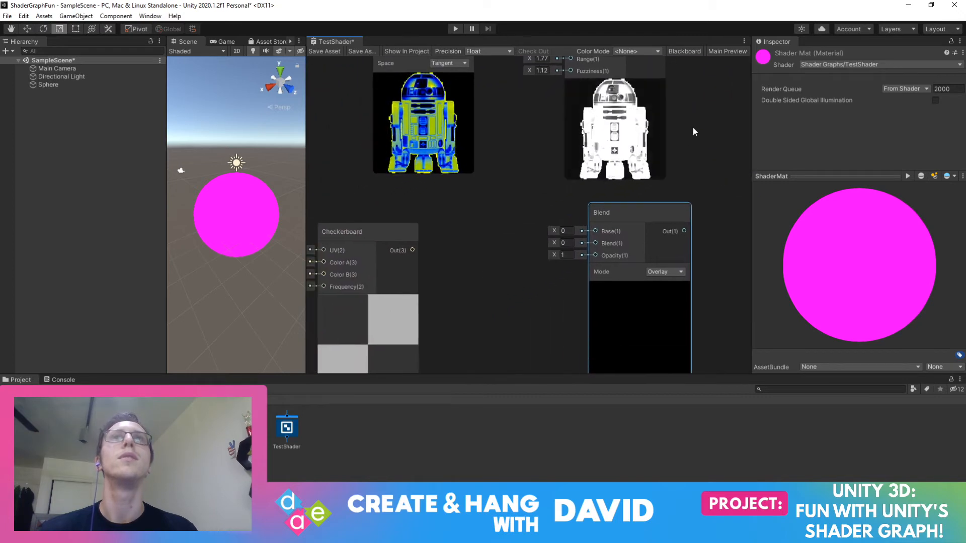
middle_drag(488, 203, 539, 204)
click(319, 267)
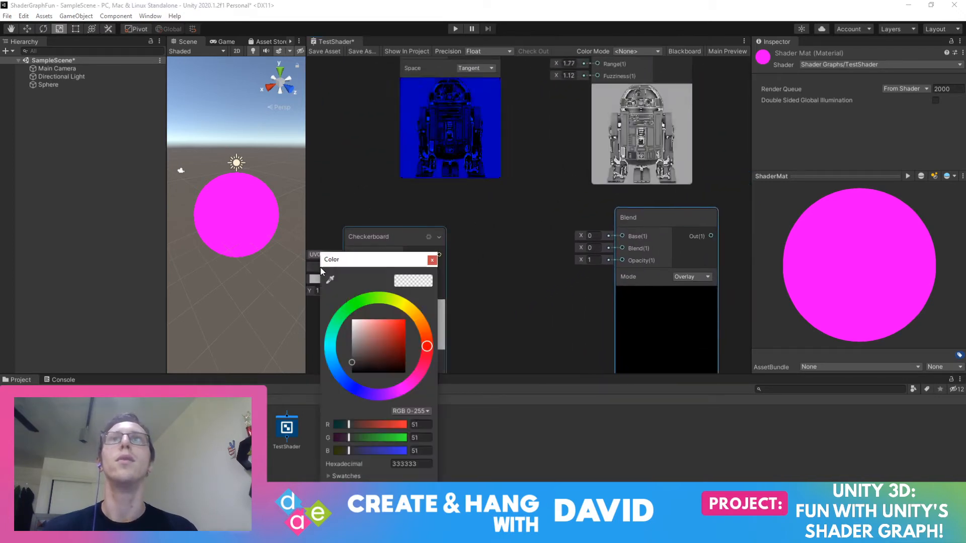
click(359, 302)
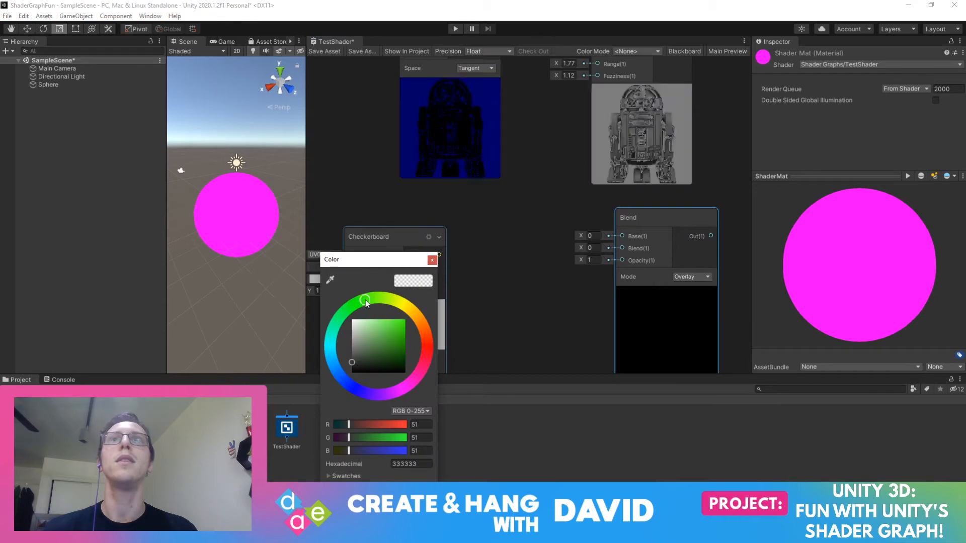
click(432, 260)
middle_drag(360, 264, 376, 256)
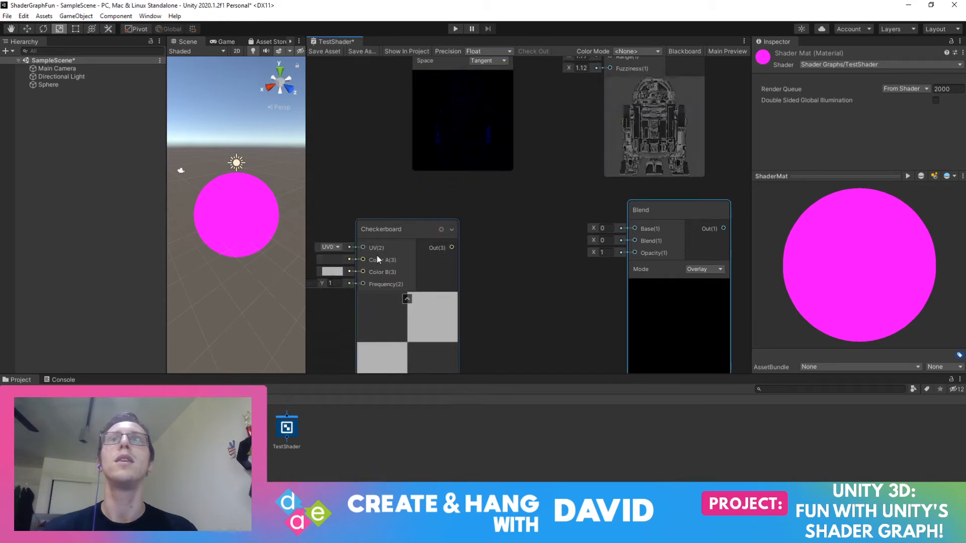
click(336, 265)
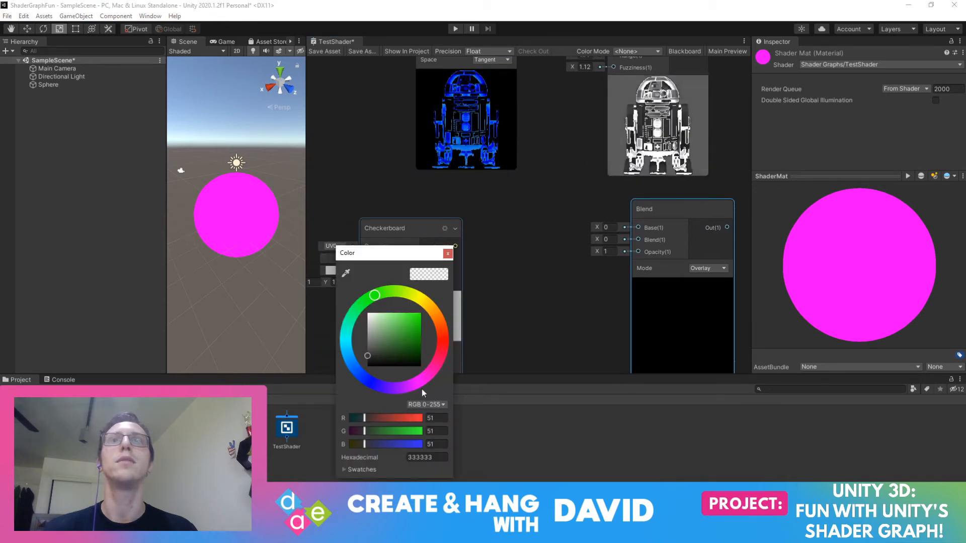
click(449, 253)
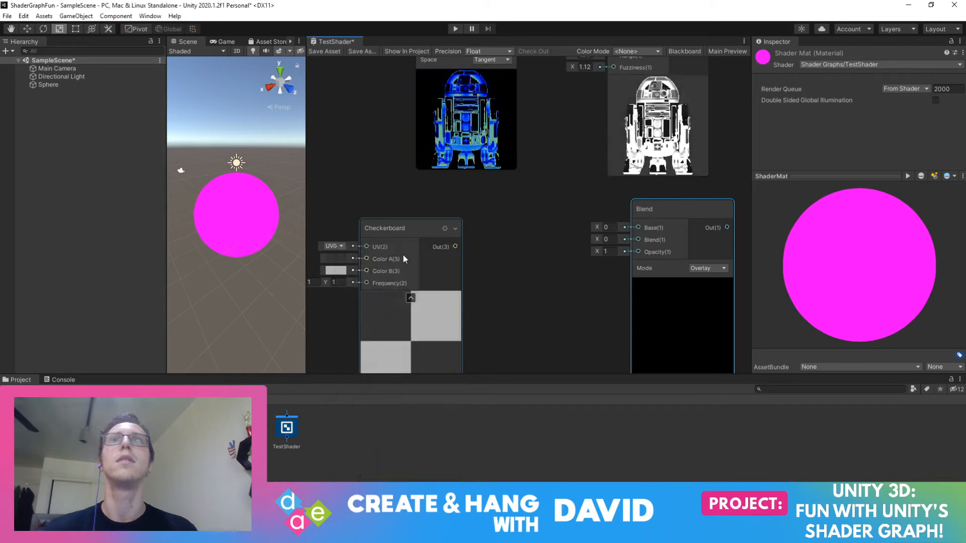
click(344, 258)
click(383, 294)
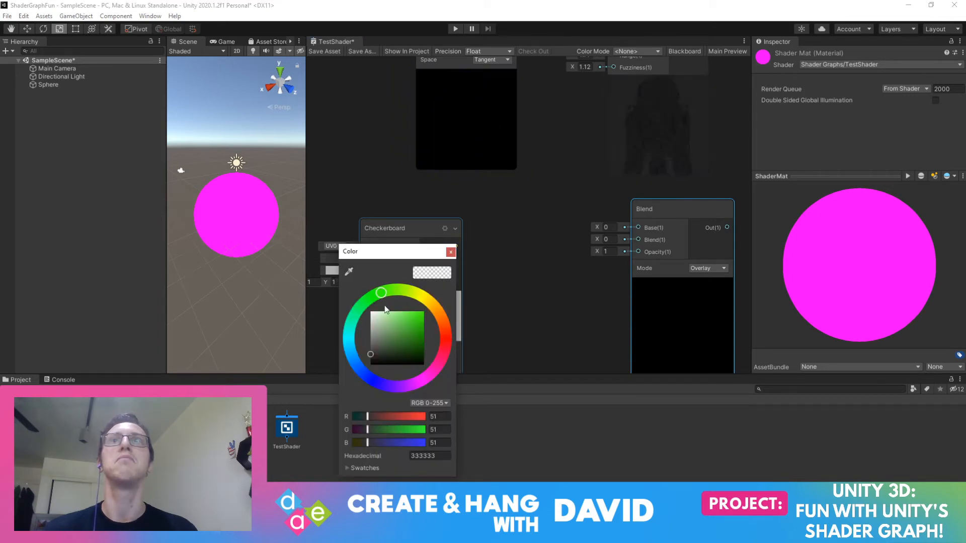
drag(406, 322, 454, 269)
click(449, 253)
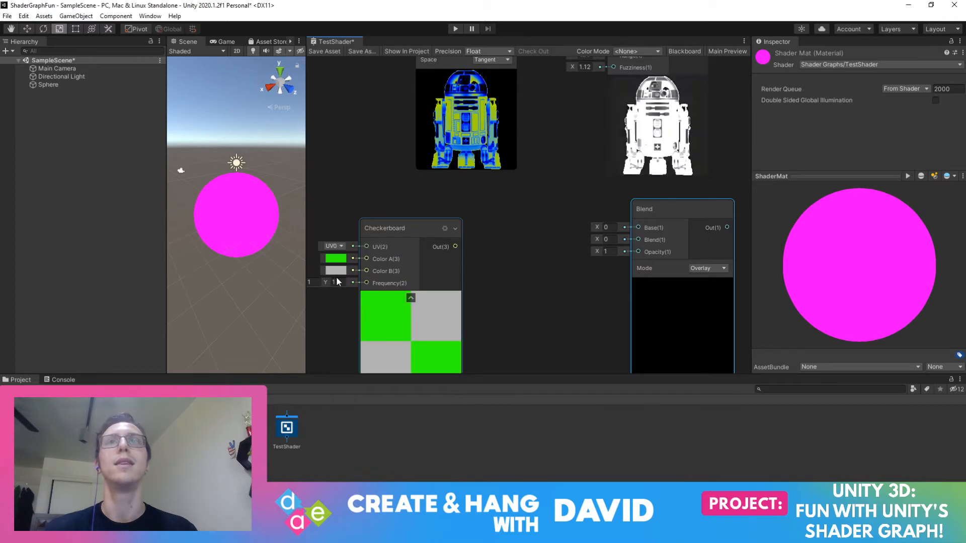
Change the Checkerboard node's Color B to a saturated orange and shift the node slightly toward the Blend node
click(332, 271)
drag(446, 346, 443, 319)
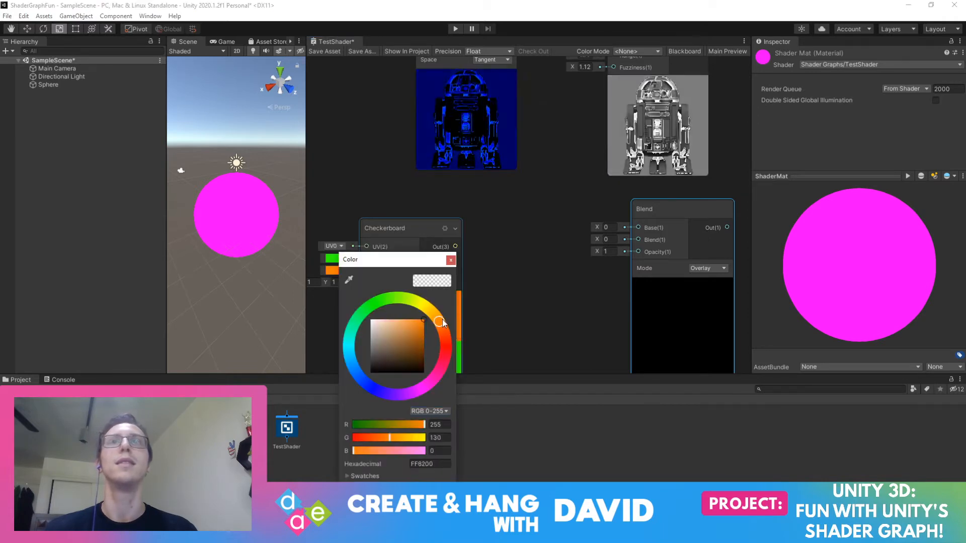
click(451, 260)
scroll(501, 291, down, 3)
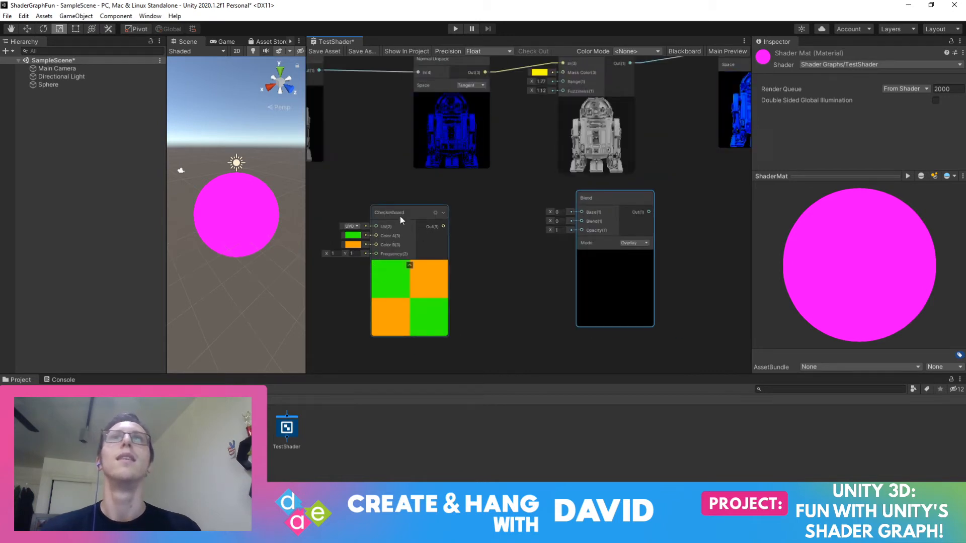
drag(400, 210, 424, 209)
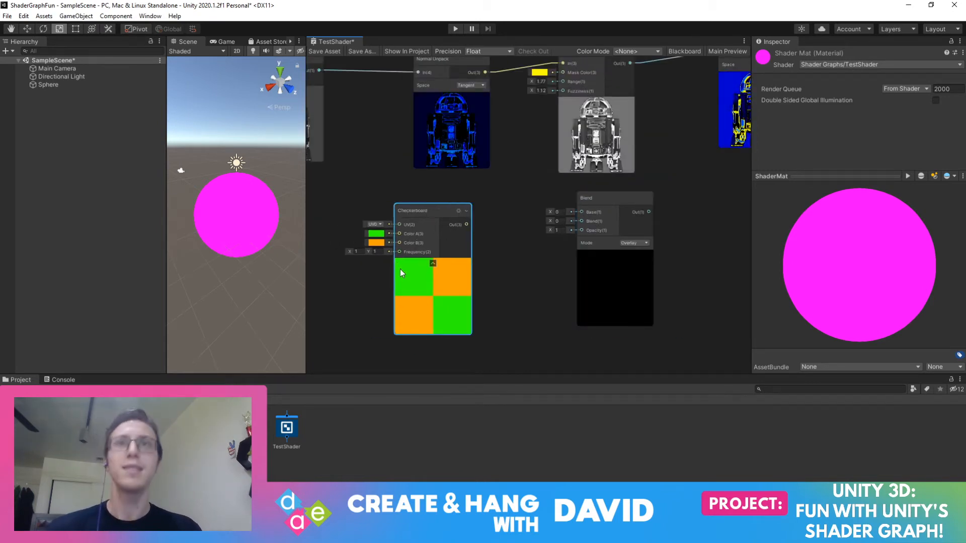
Undo the Checkerboard node's last move and its Color B and Color A changes
key(ctrl+z)
key(ctrl+z)
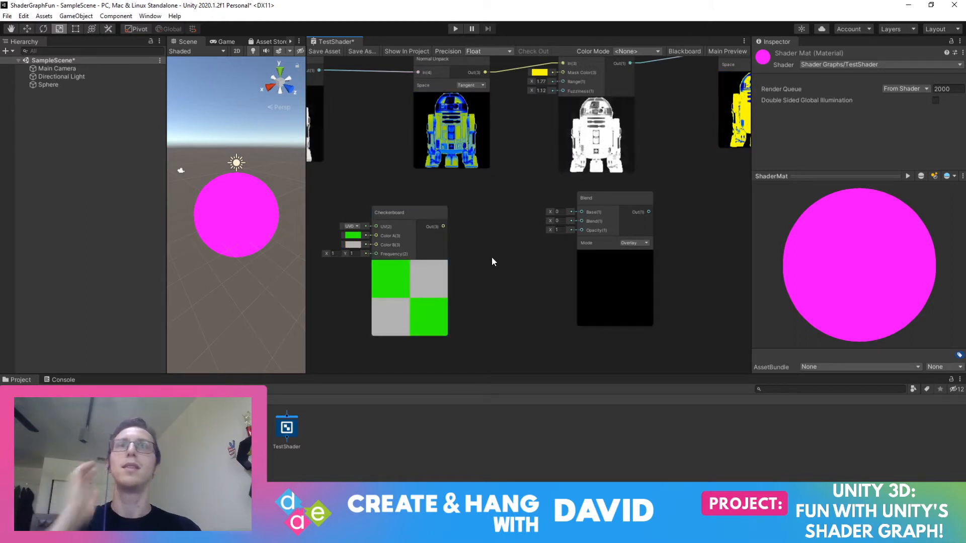
key(ctrl+z)
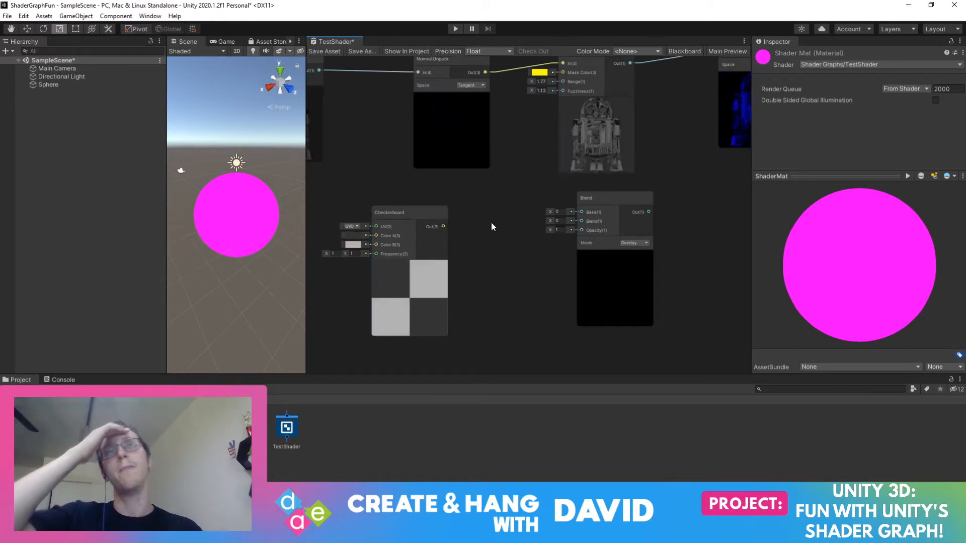
Move the Checkerboard and Blend nodes into the empty area beneath the Modulo and Normal Unpack nodes
middle_drag(492, 222, 616, 248)
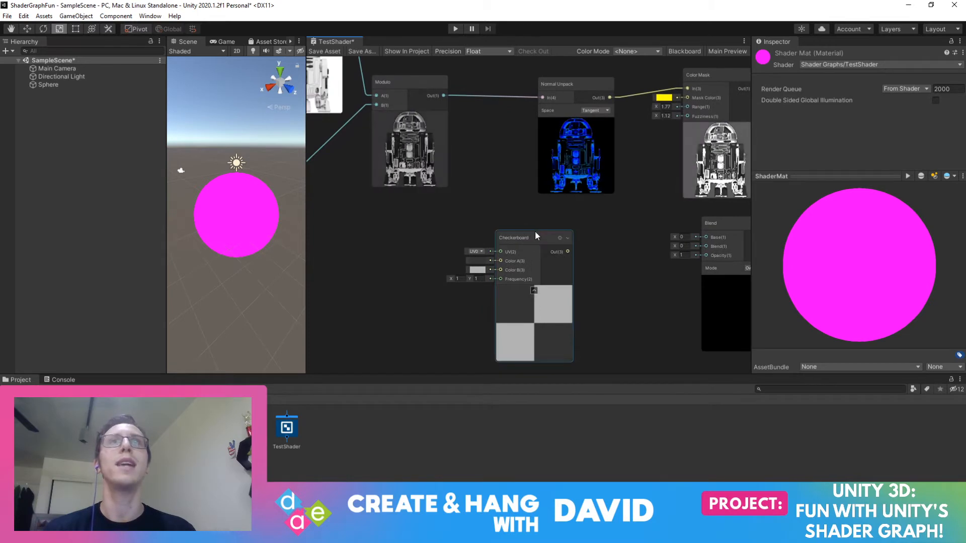
drag(536, 239, 504, 251)
drag(708, 223, 379, 207)
middle_drag(509, 198, 549, 206)
drag(551, 264, 583, 237)
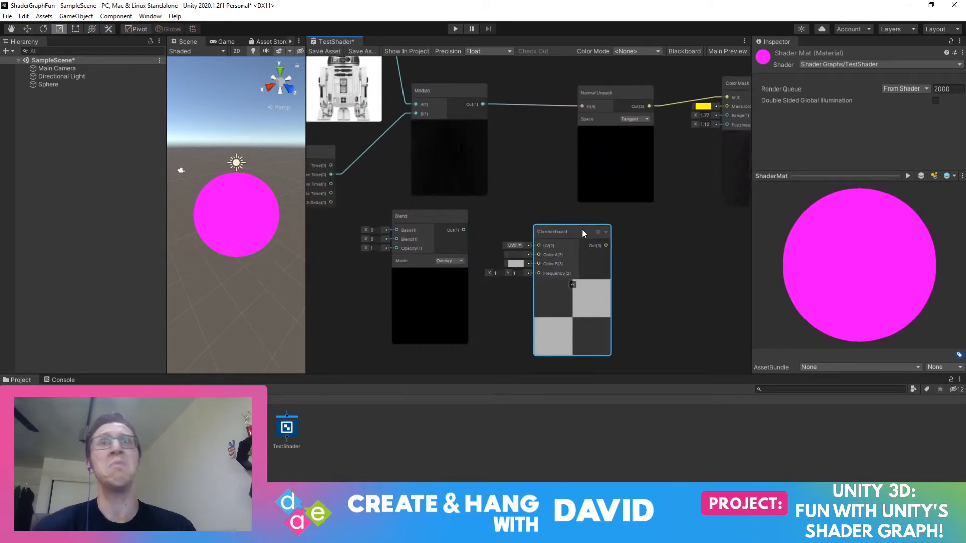
drag(434, 225, 449, 252)
Delete the connection from Modulo to Normal Unpack and rearrange the nodes so Checkerboard sits before Blend
right_click(519, 105)
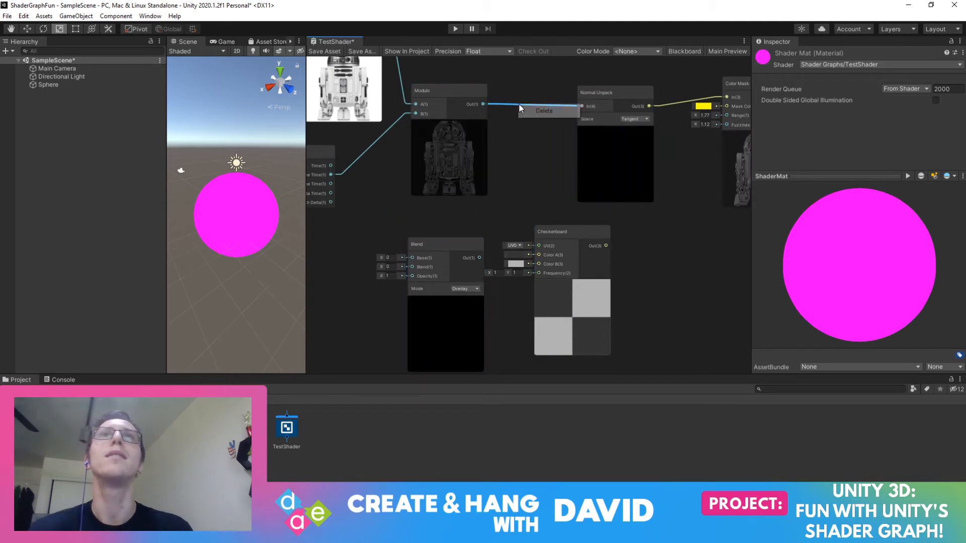
click(545, 111)
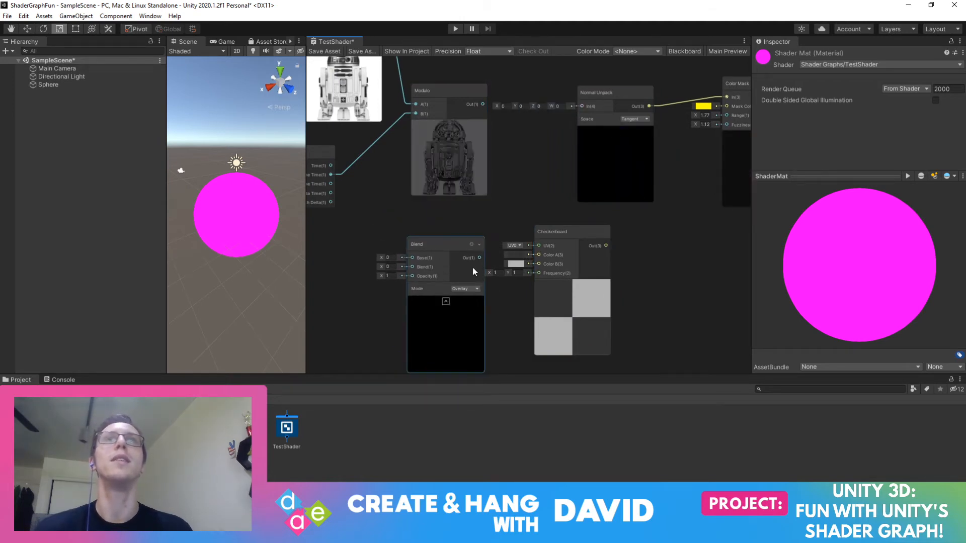
drag(557, 233, 625, 229)
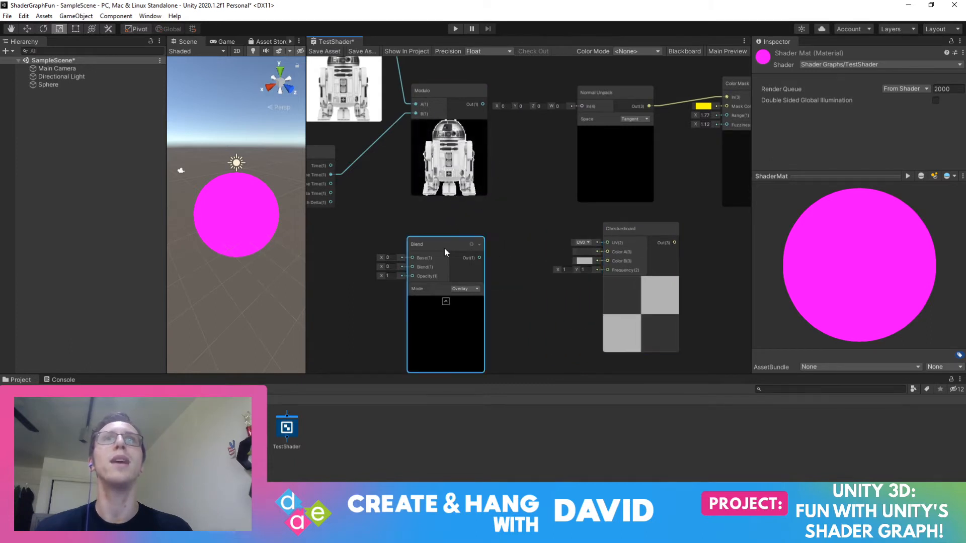
drag(445, 251, 516, 247)
drag(644, 231, 403, 253)
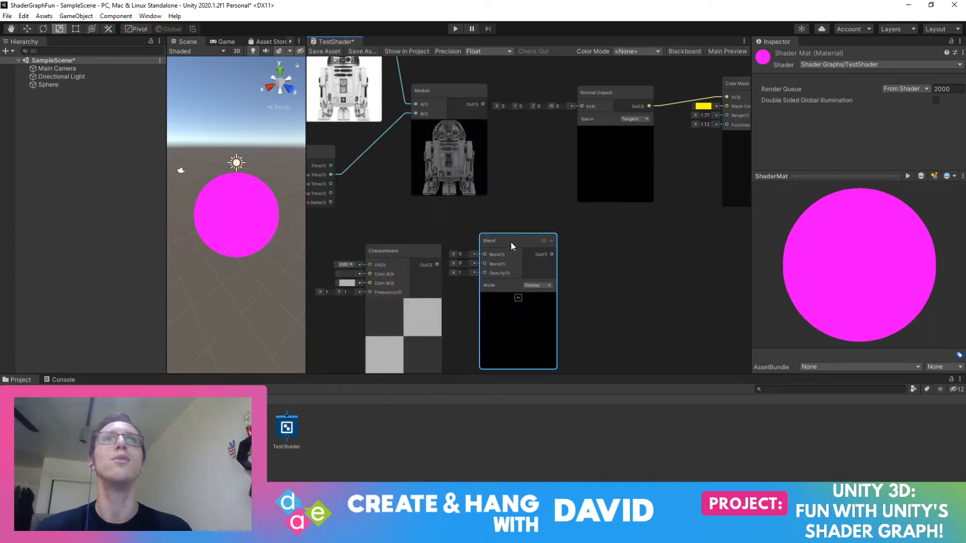
drag(511, 246, 585, 236)
drag(433, 253, 506, 253)
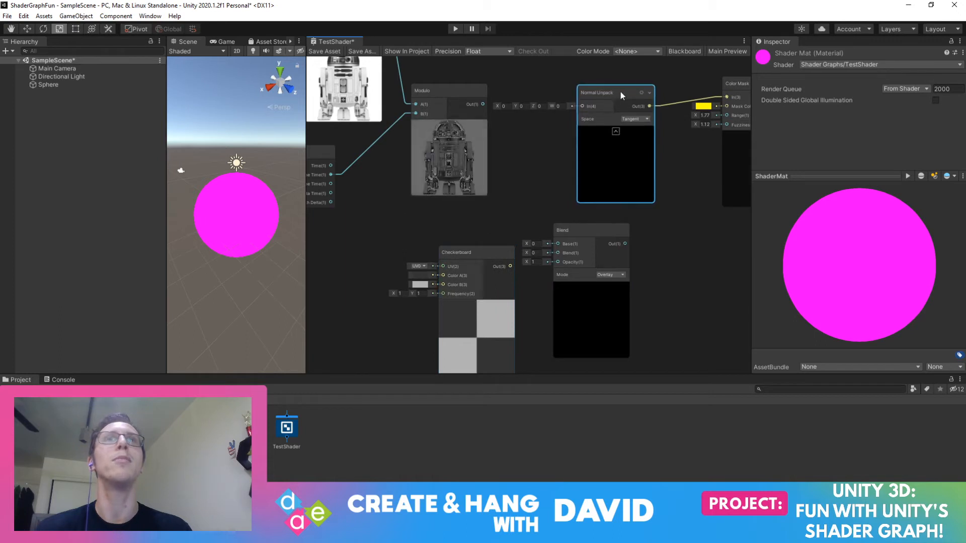
Move the Normal Unpack node farther from Modulo to open up space in the node chain
drag(620, 91, 656, 115)
middle_drag(633, 200, 437, 226)
drag(581, 162, 630, 145)
drag(483, 145, 510, 154)
middle_drag(451, 284, 607, 232)
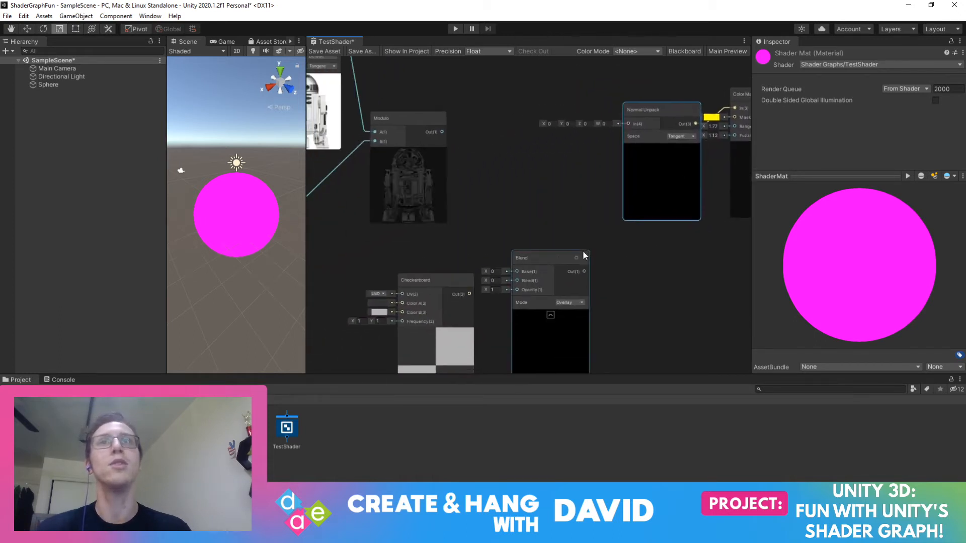
Align Blend and Checkerboard, and connect Modulo's output to Blend's Base input and Checkerboard's output to its Blend input
drag(558, 255, 573, 248)
drag(442, 285, 442, 265)
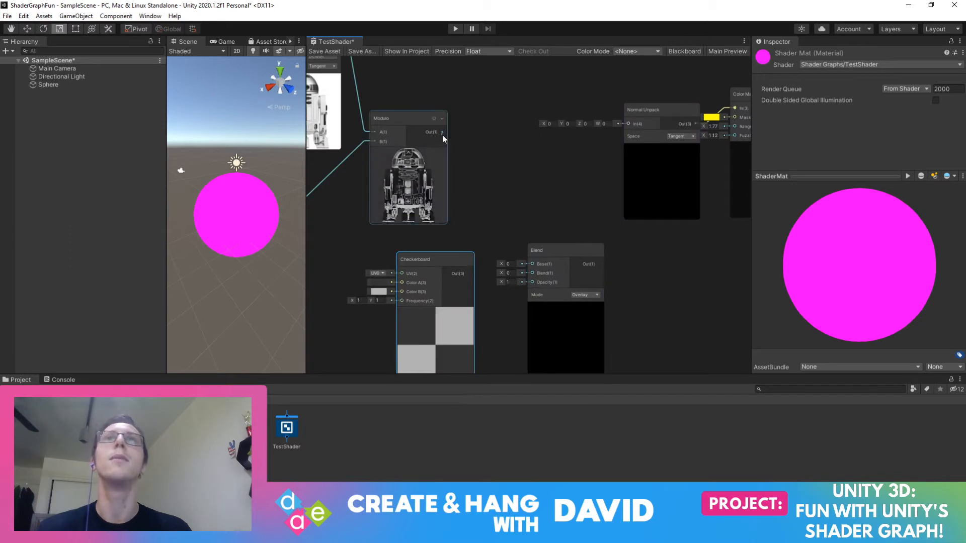
drag(418, 230, 533, 265)
drag(470, 273, 532, 273)
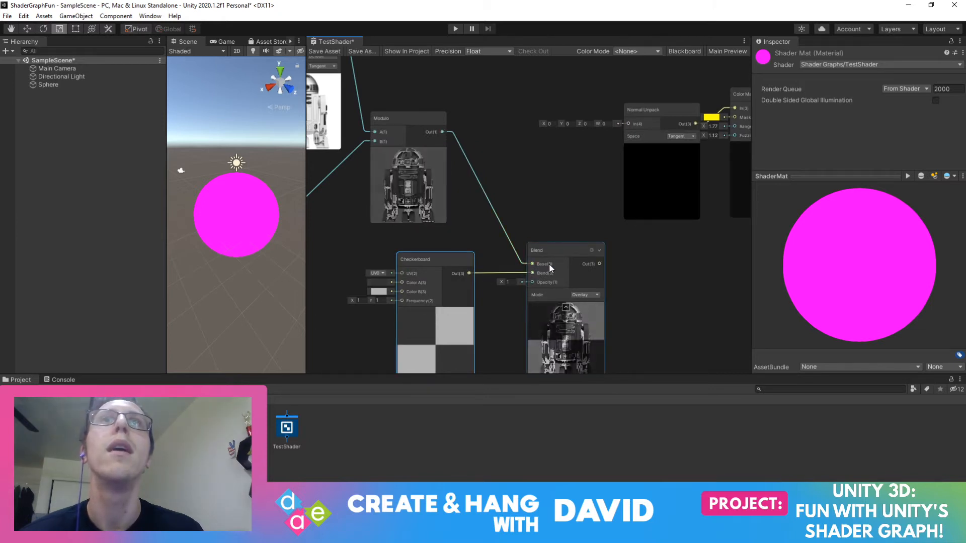
Set the Blend node's Opacity to 1.1 and its Mode to Divide
scroll(600, 292, up, 5)
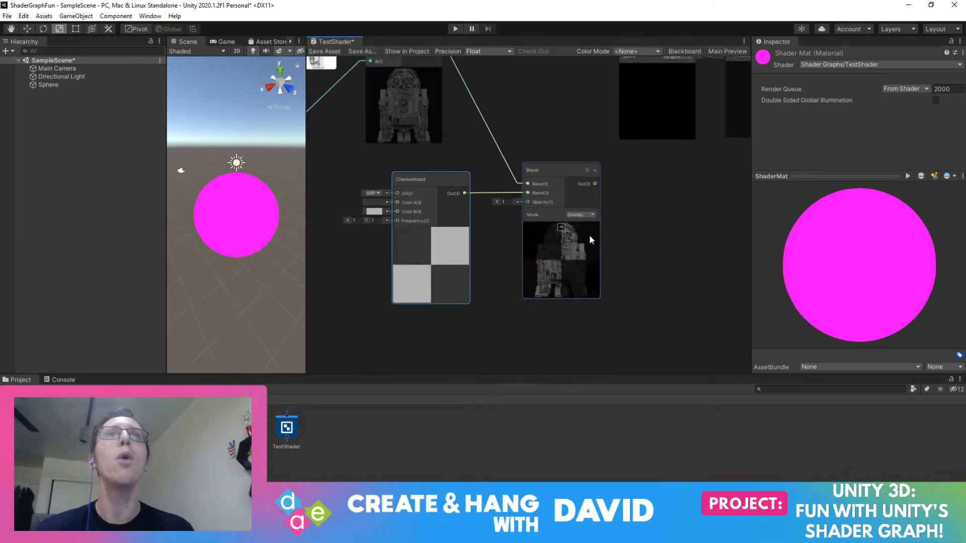
scroll(581, 247, down, 3)
scroll(595, 274, up, 1)
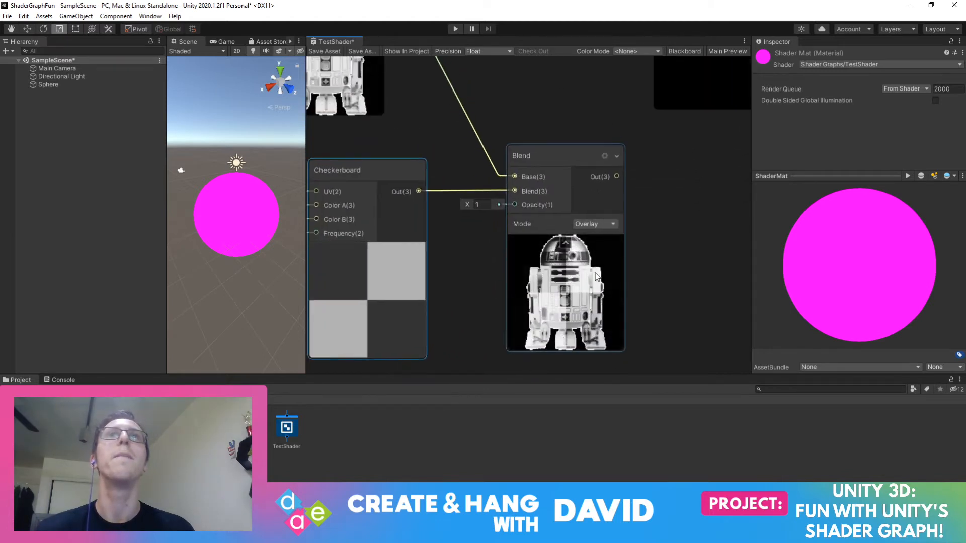
drag(466, 200, 461, 203)
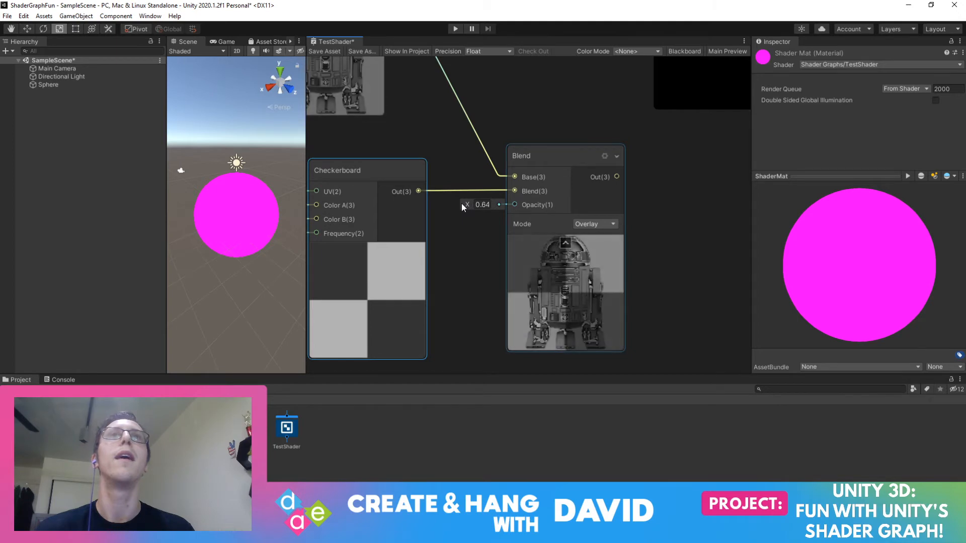
drag(458, 203, 470, 203)
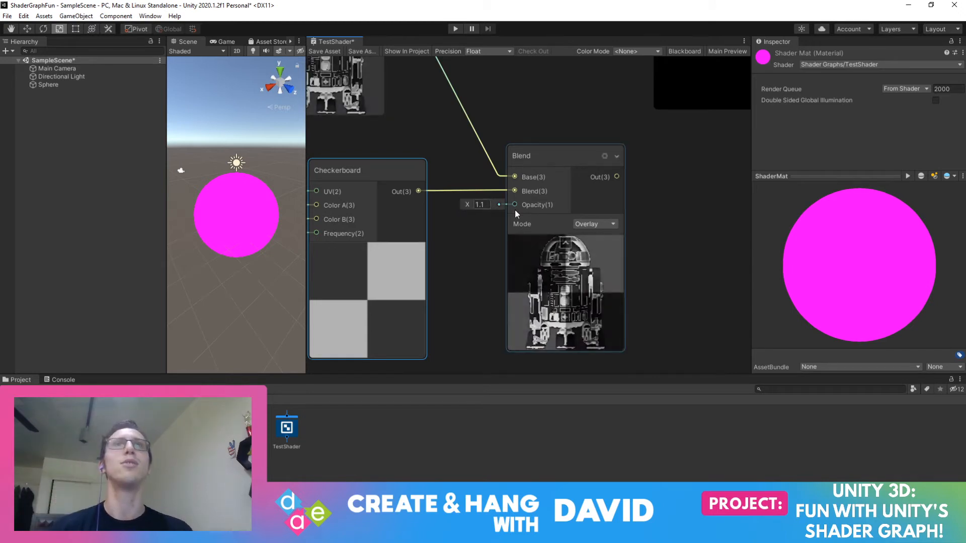
click(609, 224)
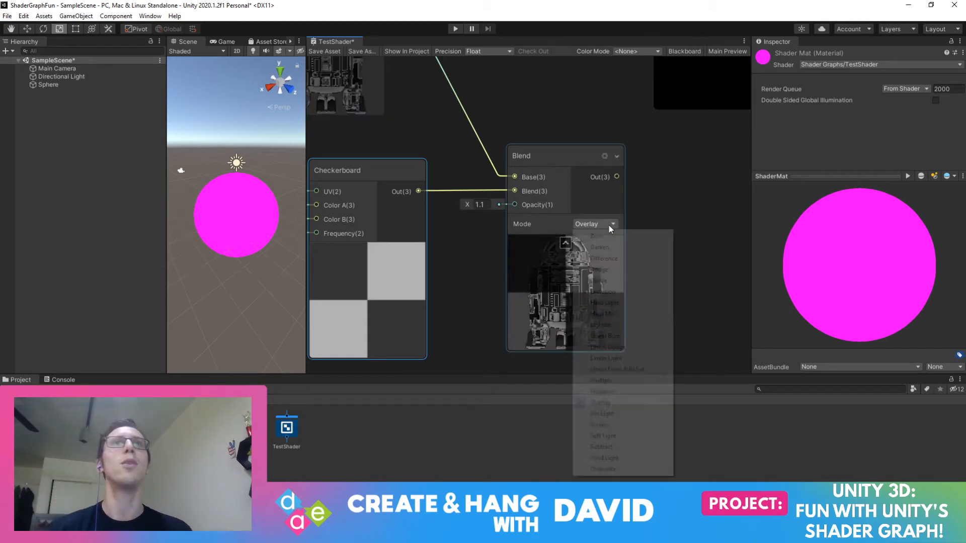
click(619, 283)
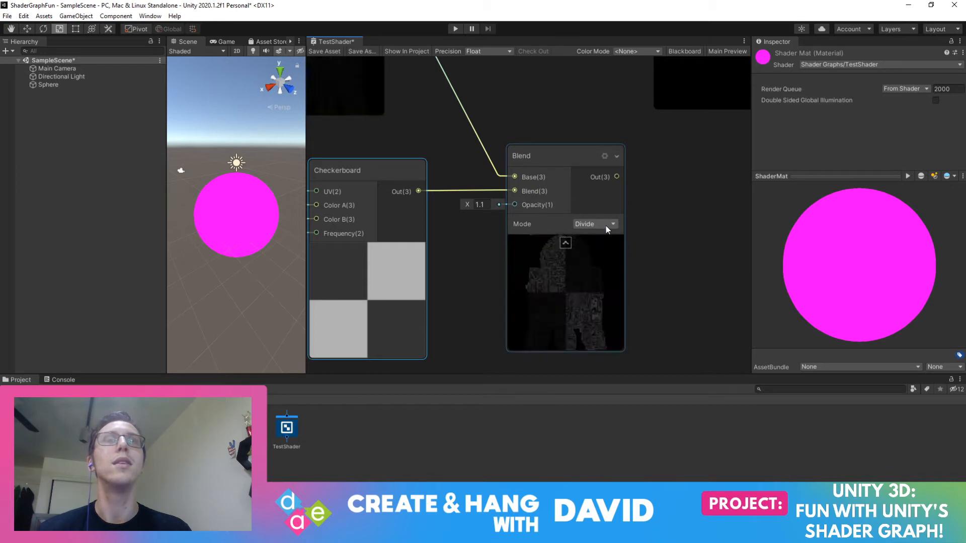
Move the Normal Unpack node closer to the Blend node and connect Blend's output to its In port
middle_drag(604, 143, 503, 284)
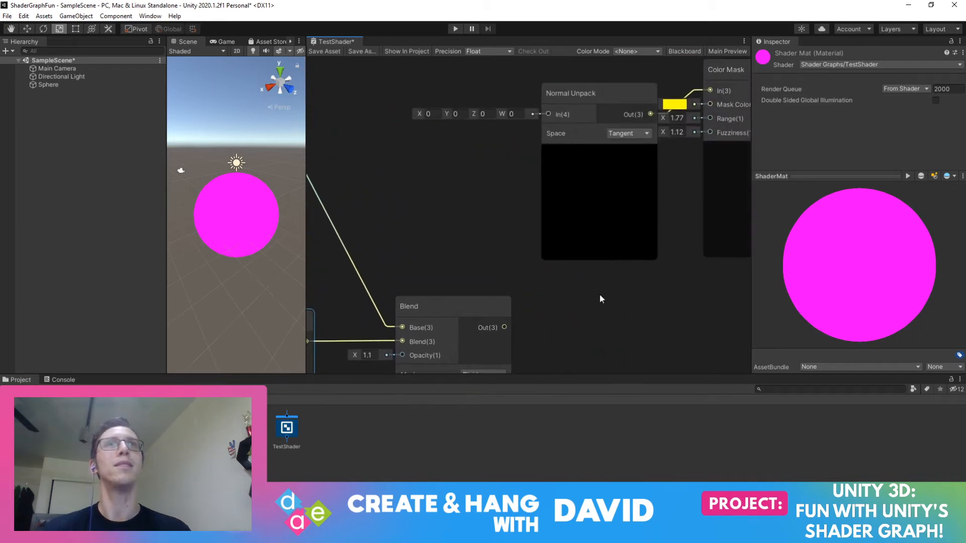
scroll(600, 297, down, 2)
drag(589, 95, 610, 160)
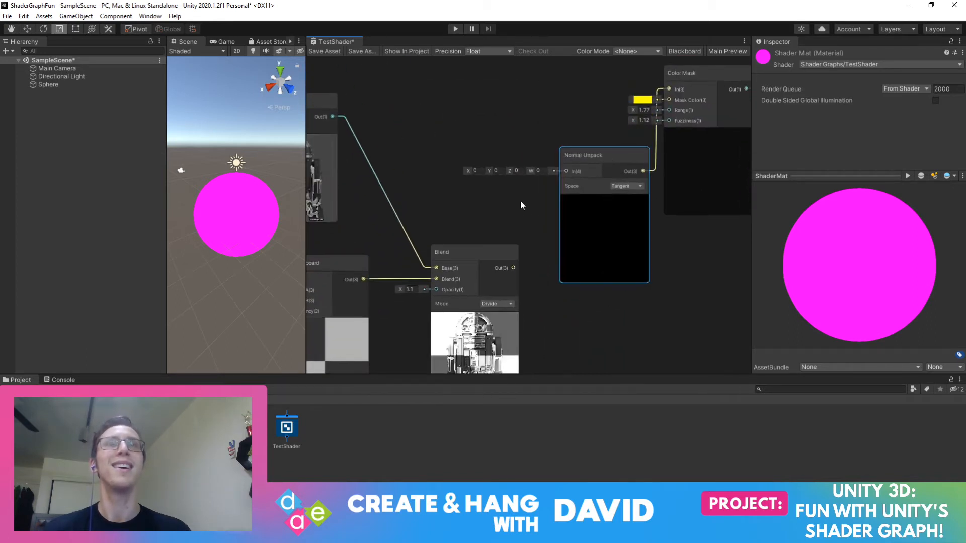
middle_drag(506, 267, 504, 207)
drag(512, 204, 562, 129)
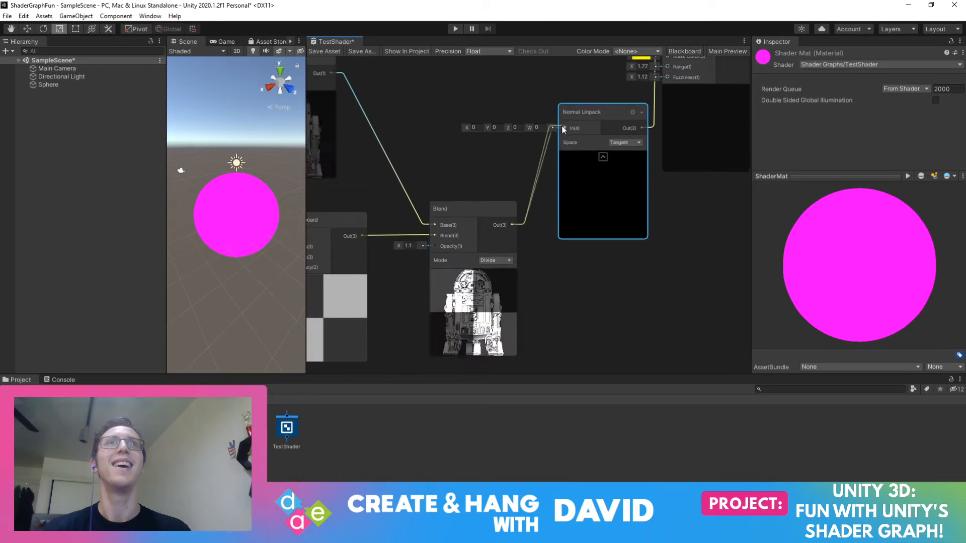
Try the Negation and Burn modes on the Blend node and settle on Darken
middle_drag(559, 307, 617, 275)
click(554, 227)
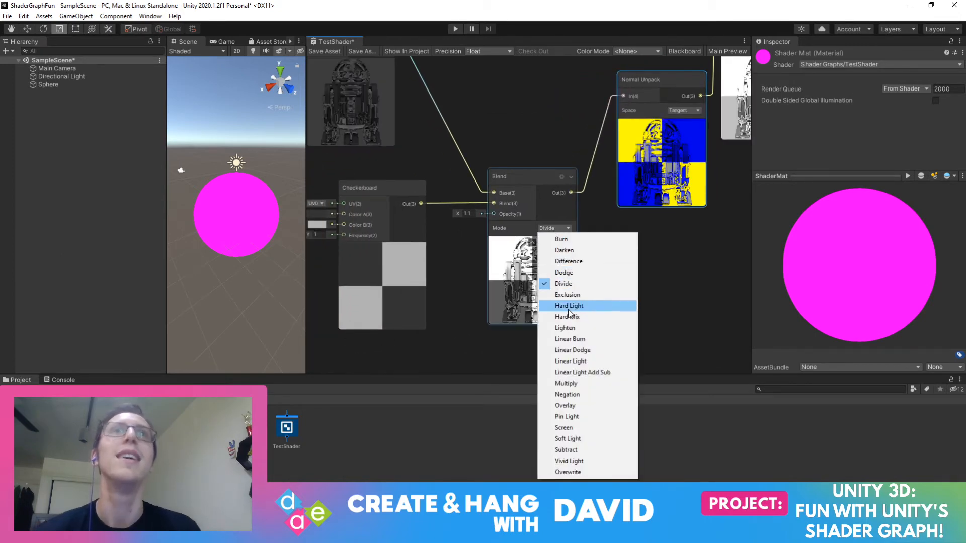
click(586, 395)
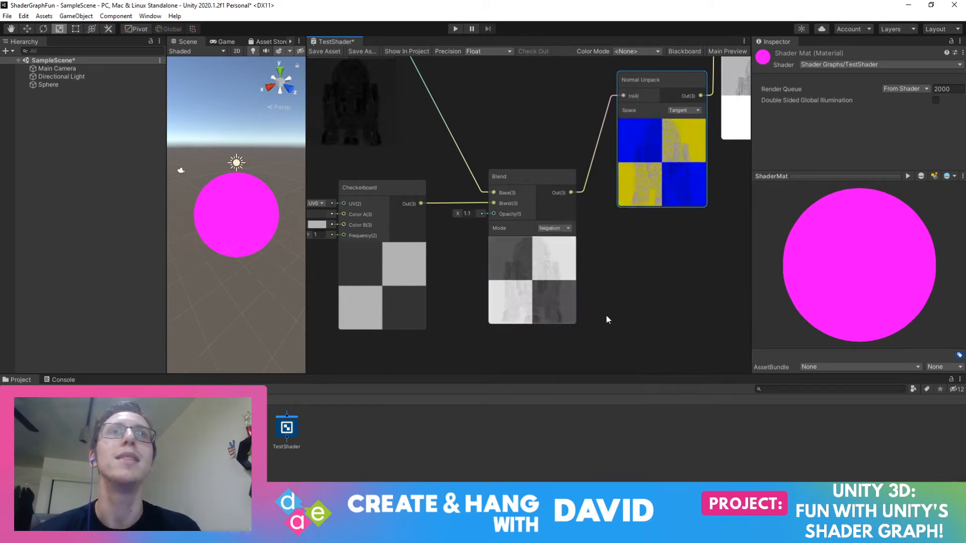
click(566, 229)
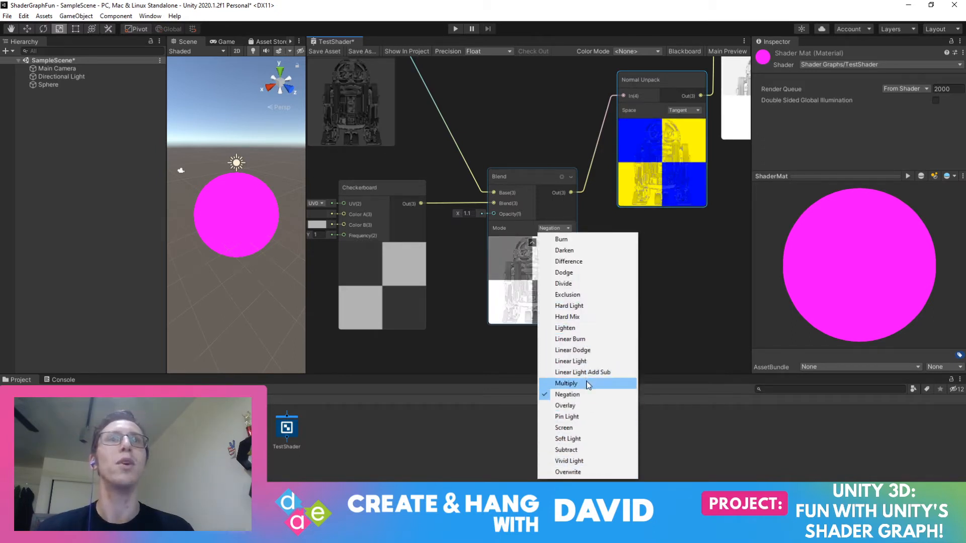
click(584, 241)
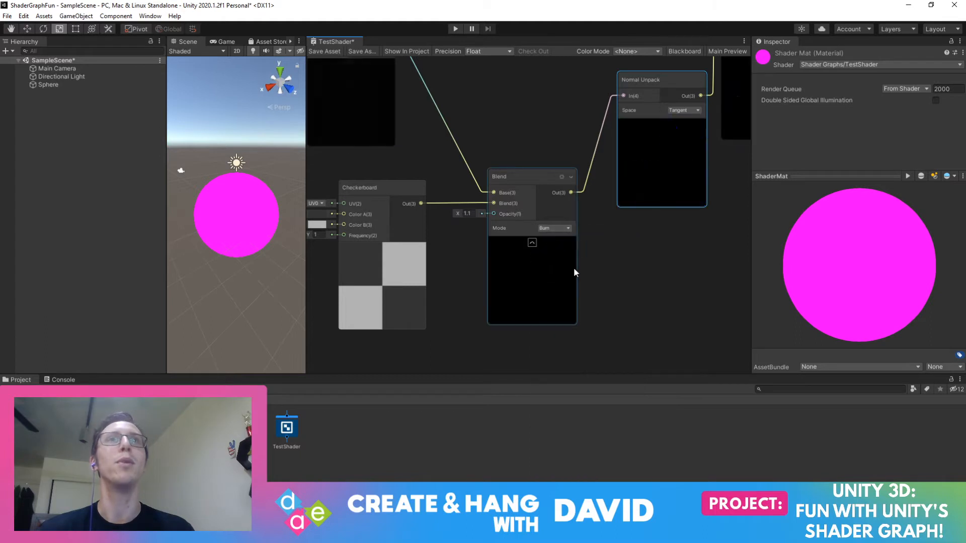
click(564, 229)
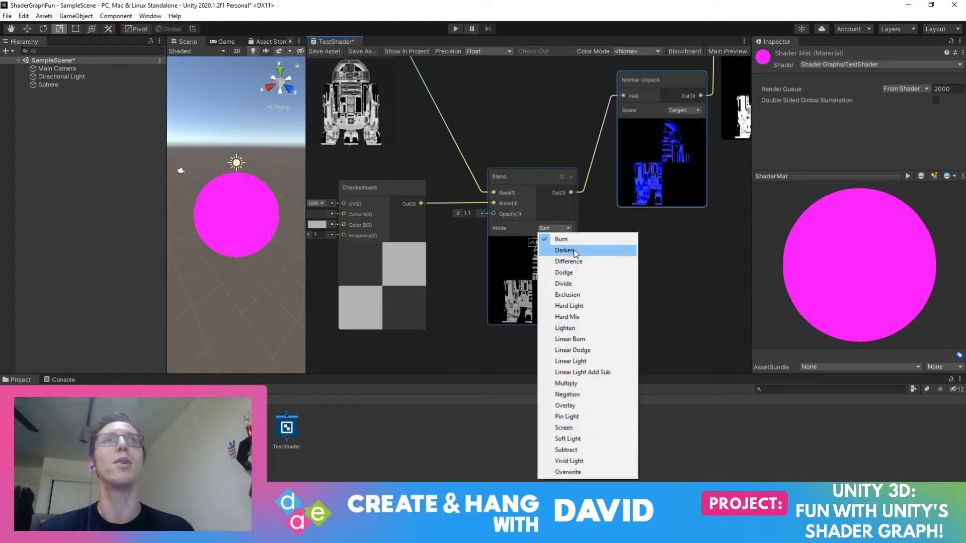
click(573, 250)
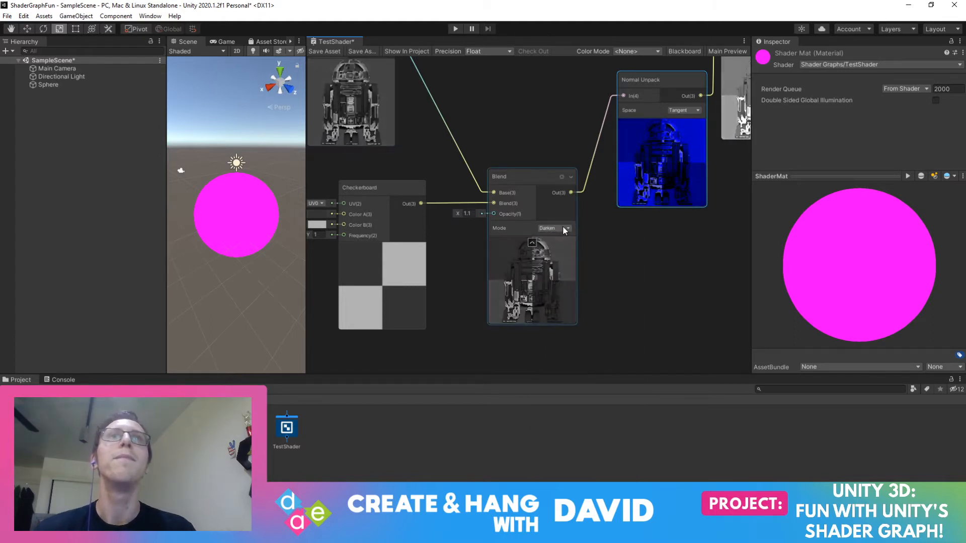
Try feeding the Time node's Time output into Modulo's B input, and reconnect Sine Time in its place
middle_drag(668, 227, 473, 356)
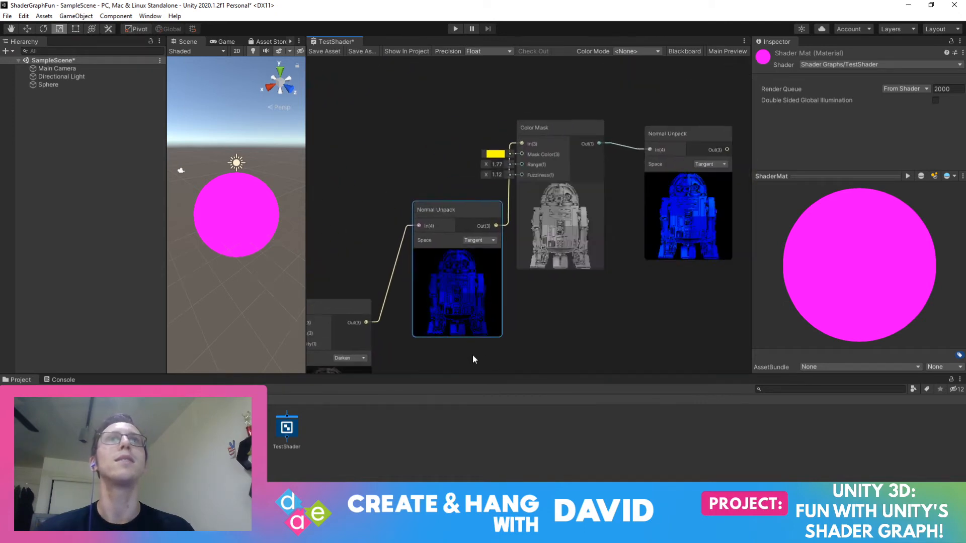
middle_drag(591, 313, 778, 251)
middle_drag(547, 165, 689, 102)
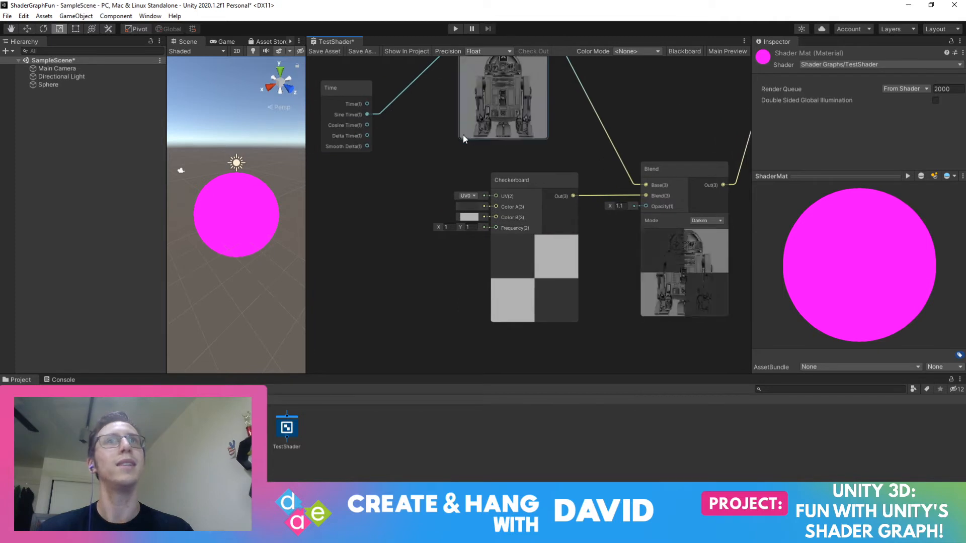
middle_drag(463, 135, 565, 154)
middle_drag(479, 126, 431, 197)
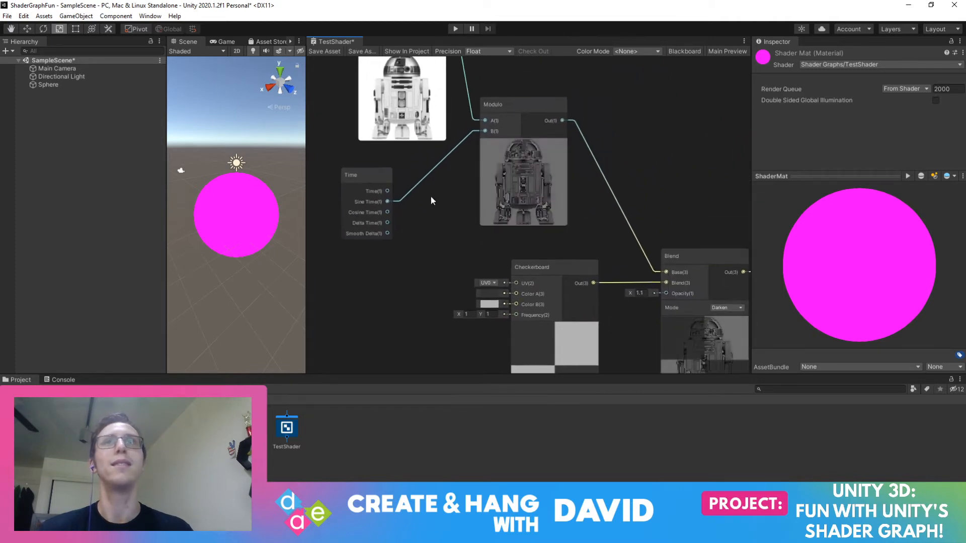
drag(388, 191, 485, 131)
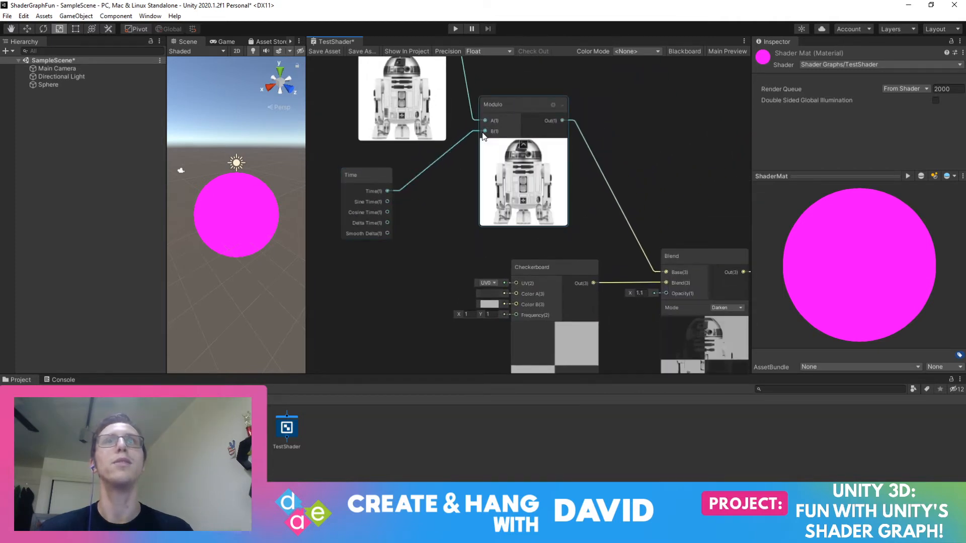
drag(388, 202, 485, 131)
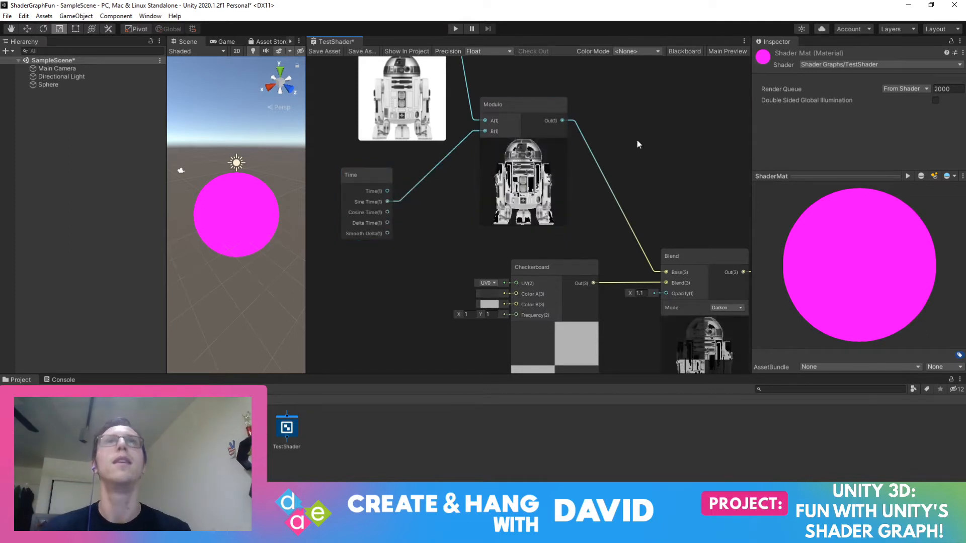
Set the Checkerboard node's Frequency to X 1.6 and Y 1.55
middle_drag(636, 139, 482, 146)
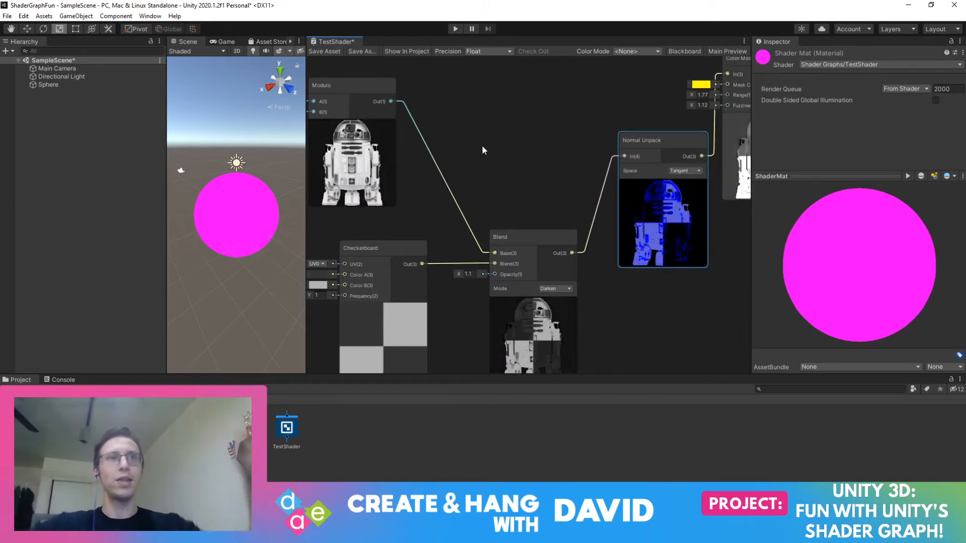
middle_drag(513, 195, 584, 125)
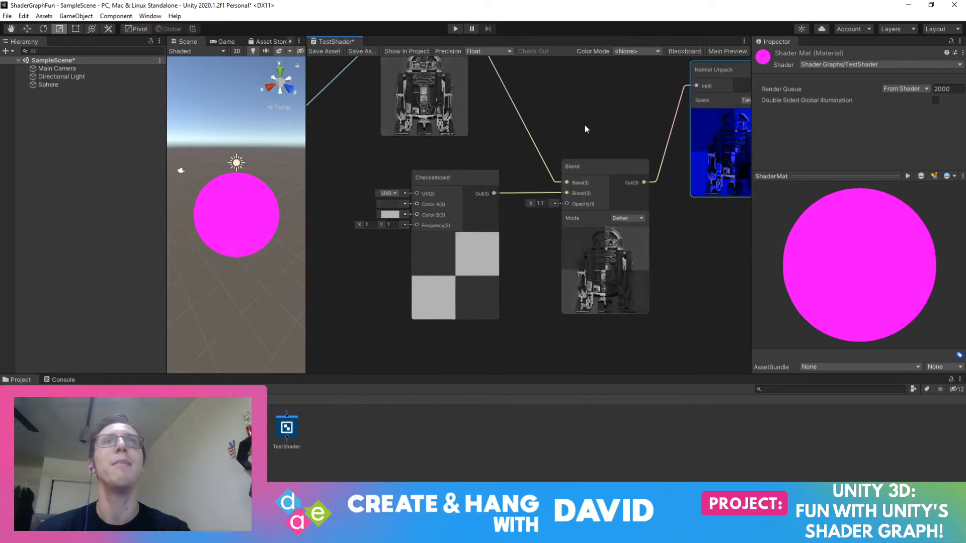
click(462, 182)
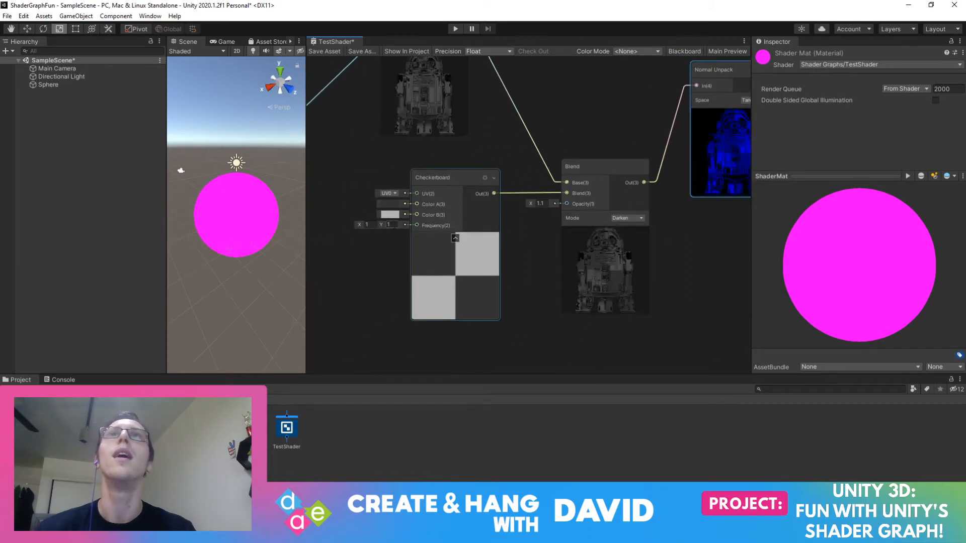
mouse_move(357, 225)
mouse_down()
mouse_move(392, 225)
mouse_move(364, 225)
mouse_up()
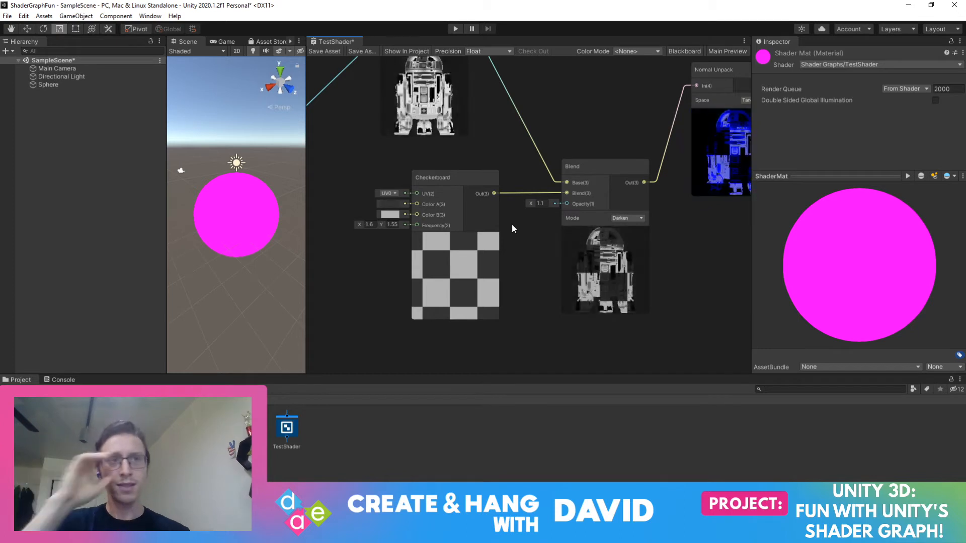
middle_drag(526, 270, 531, 312)
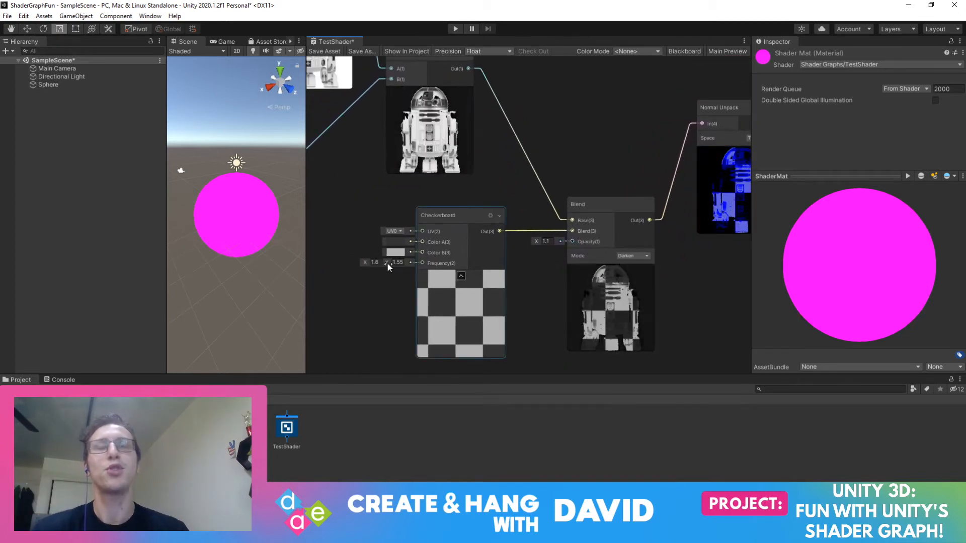
Set the Checkerboard node's Frequency to X 1.8 and Y 1.81, and try the UV1 channel before restoring UV0
drag(387, 261, 368, 261)
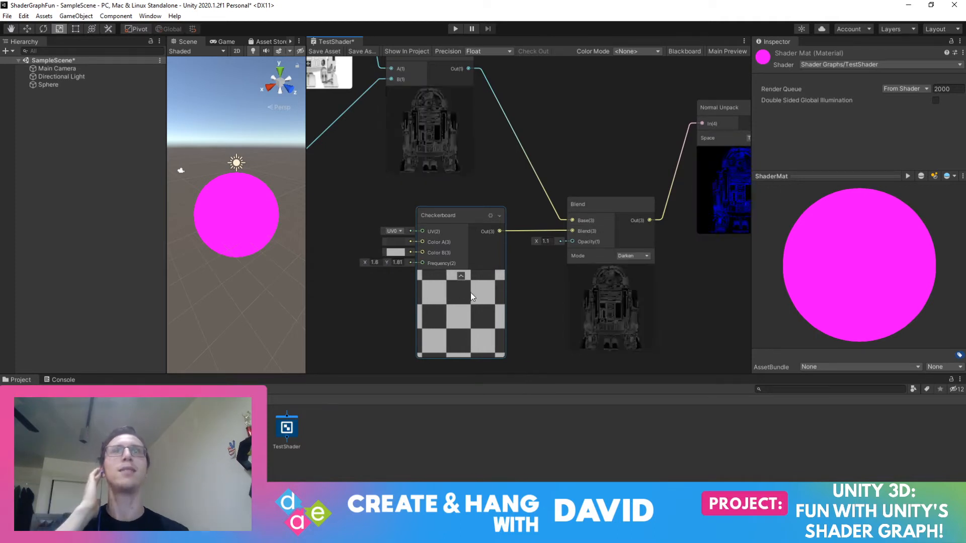
click(400, 231)
click(406, 253)
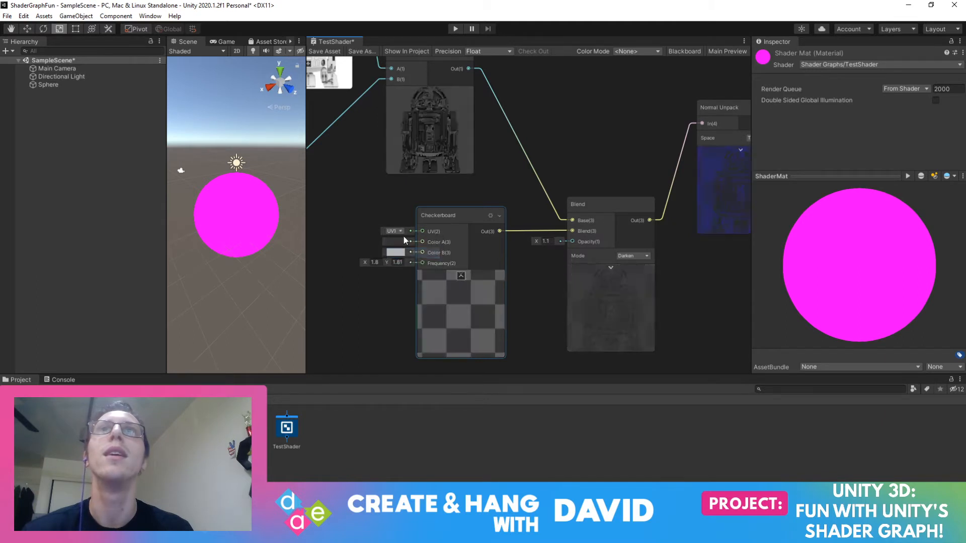
click(403, 231)
click(401, 242)
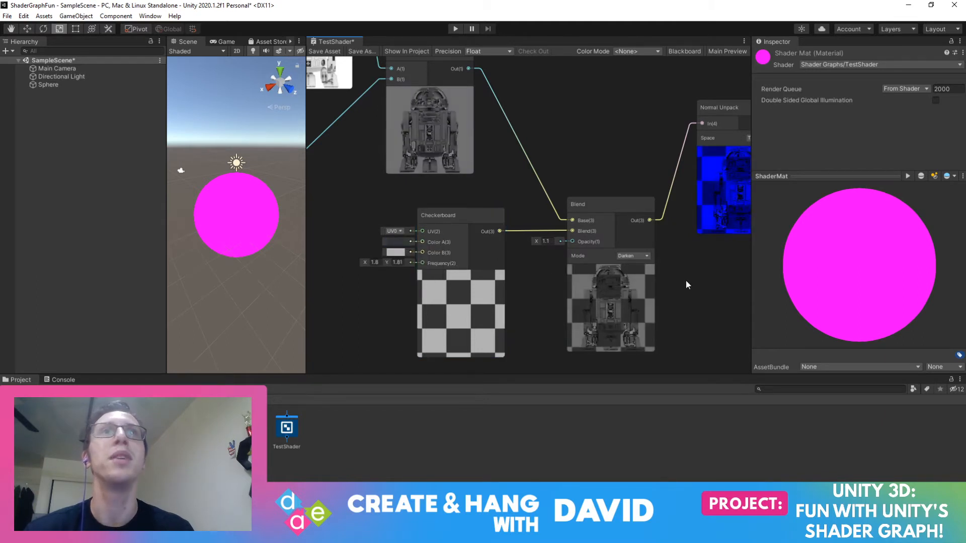
Switch the Blend node to Lighten mode and swap its inputs so Checkerboard feeds Base and Modulo feeds Blend
middle_drag(687, 280, 593, 267)
click(556, 248)
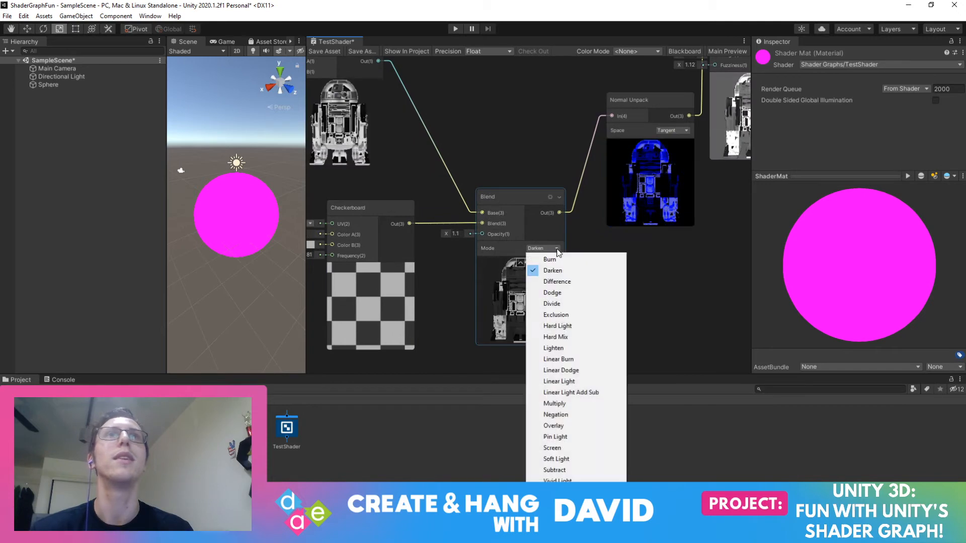
click(564, 349)
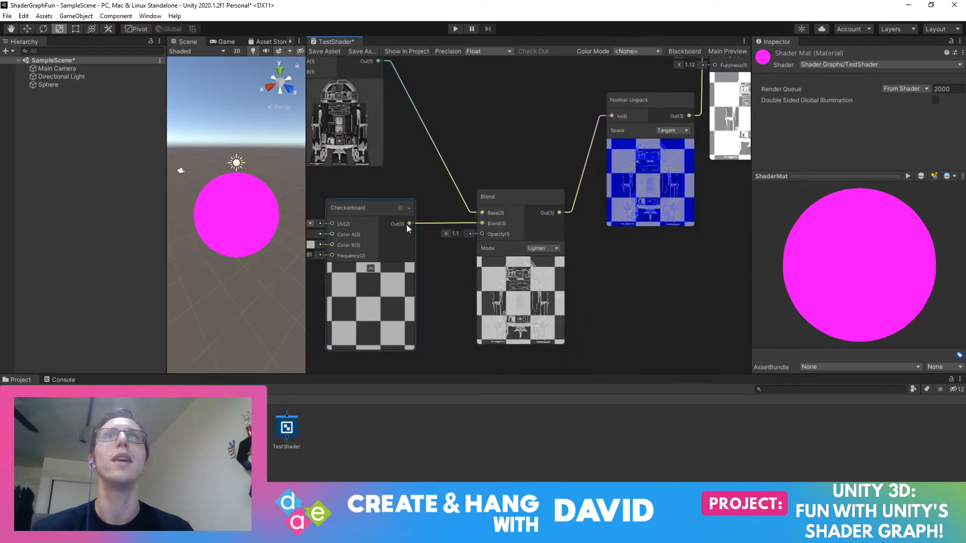
drag(427, 225, 481, 213)
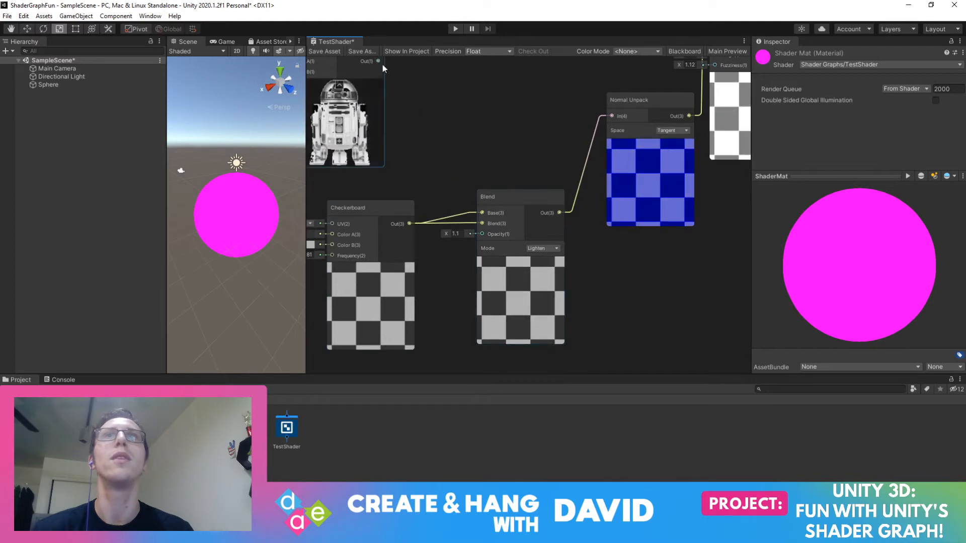
right_click(457, 224)
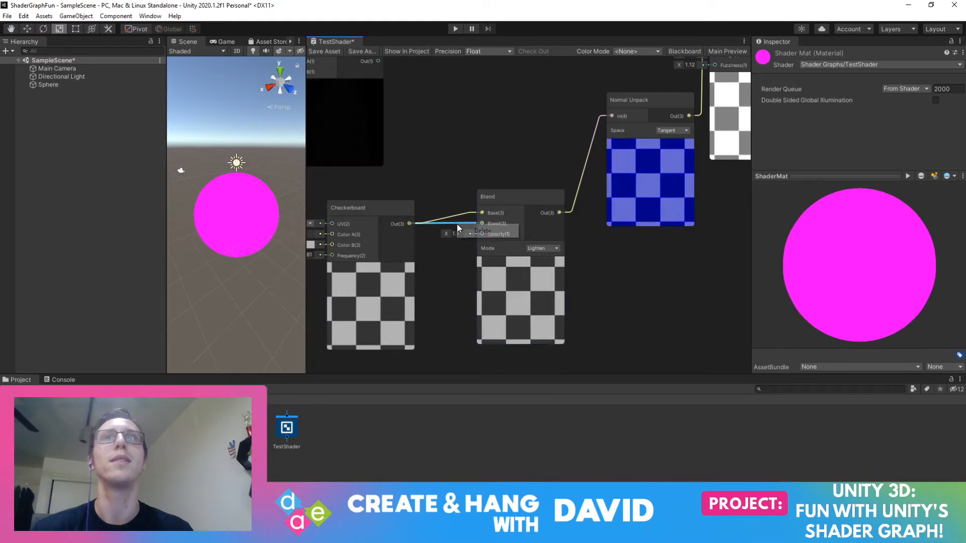
click(467, 231)
drag(378, 61, 481, 230)
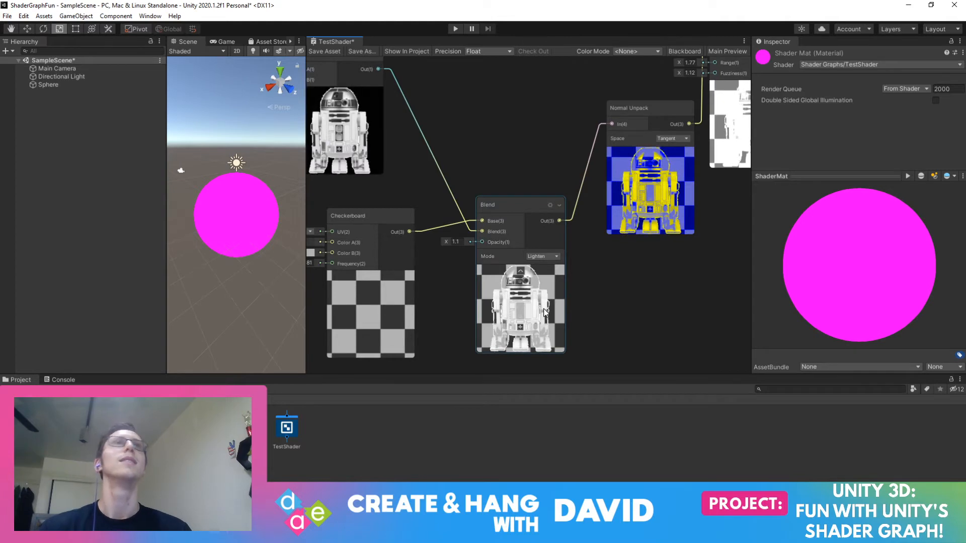
Try a Render Queue value of 3000 on the Shader Mat material
click(948, 89)
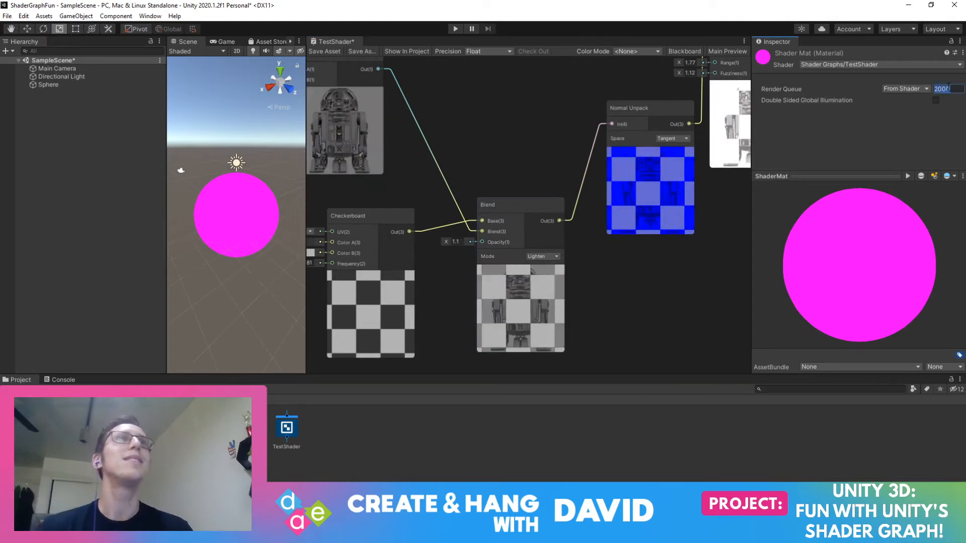
click(925, 89)
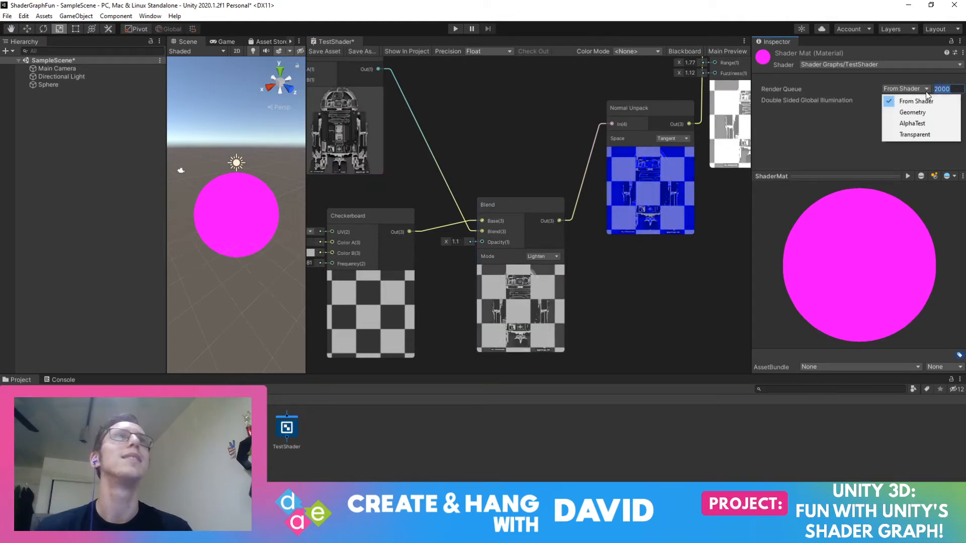
click(917, 101)
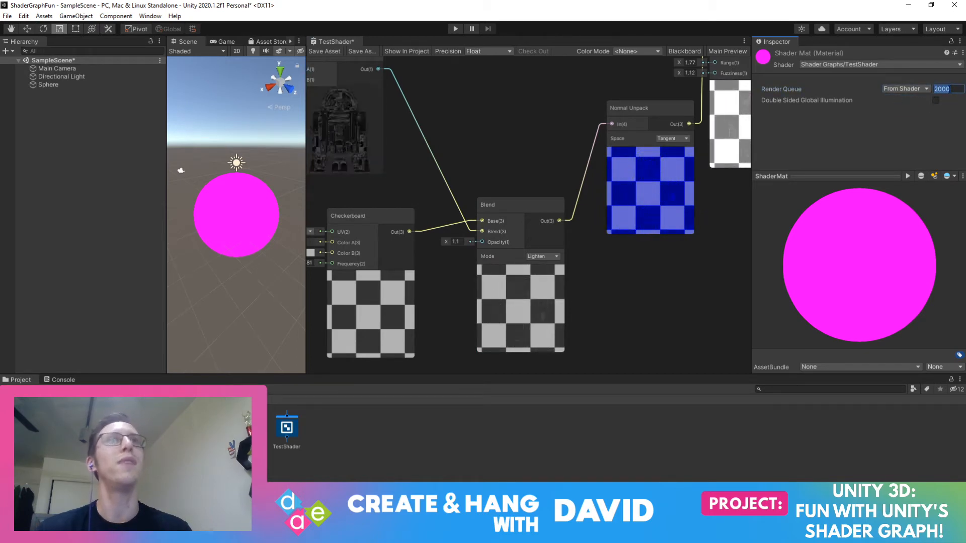
text(3000)
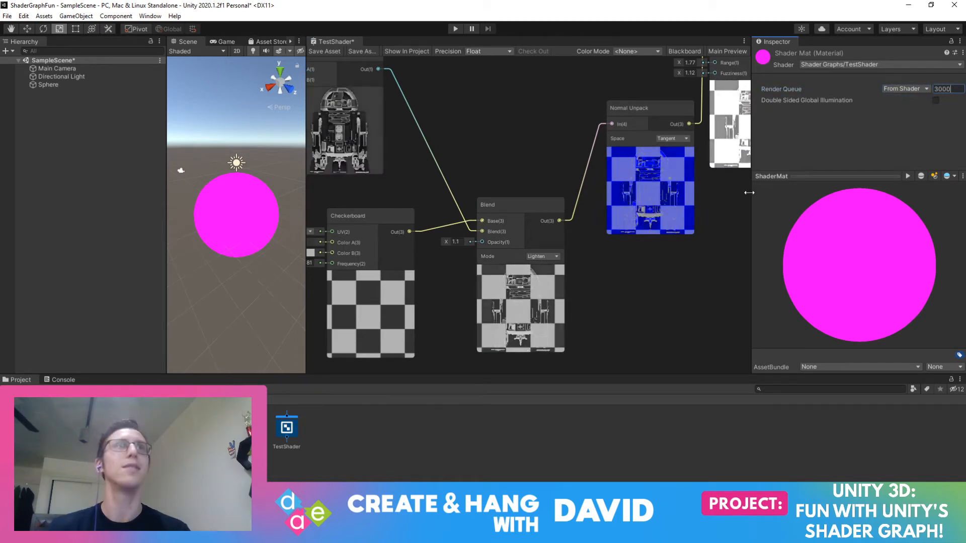
key(Return)
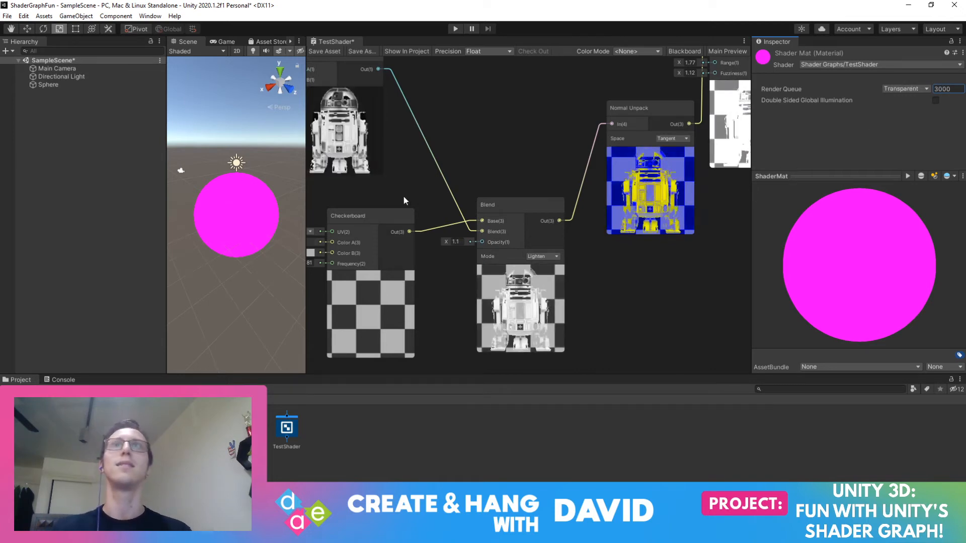
Restore the material's Render Queue to 2000 with From Shader, and check the available shaders without choosing another
text(2)
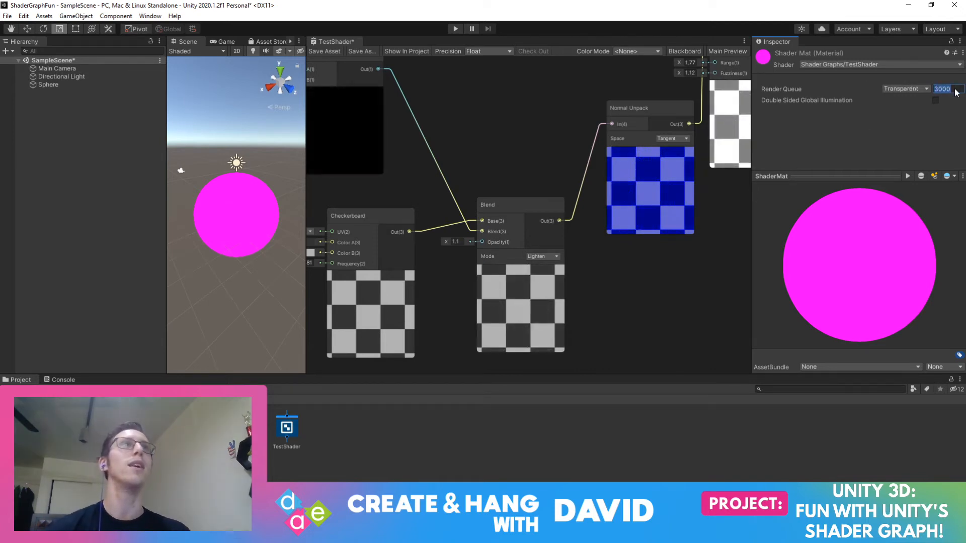
text(000)
key(Return)
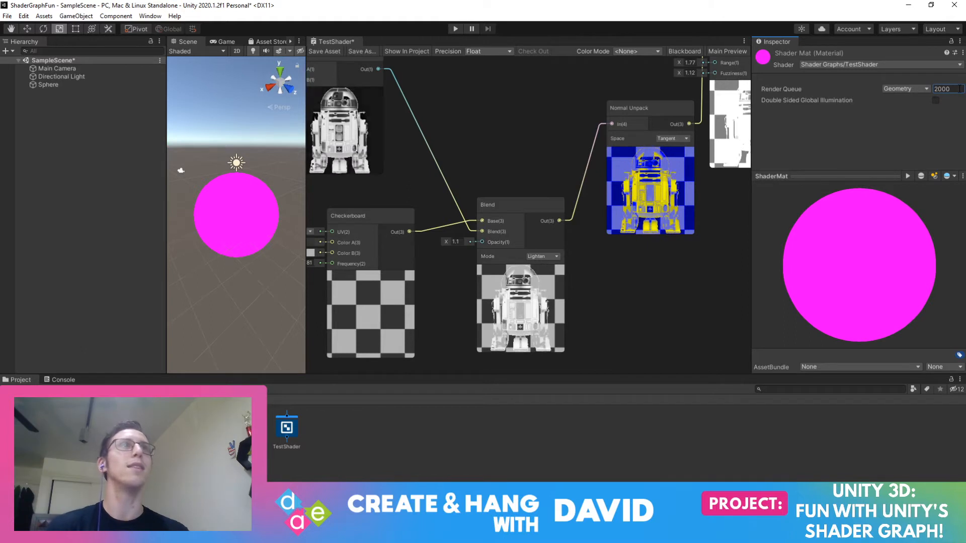
click(927, 89)
click(926, 102)
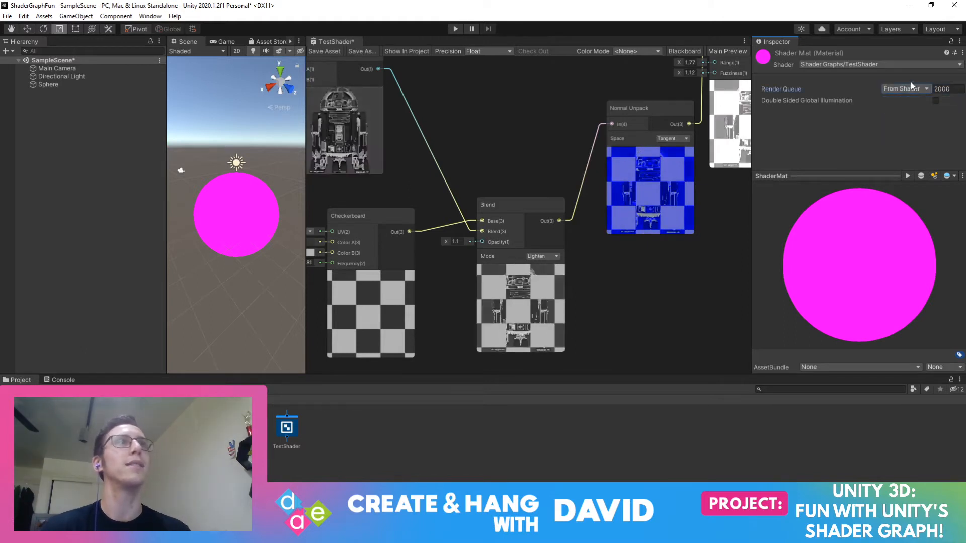
click(921, 89)
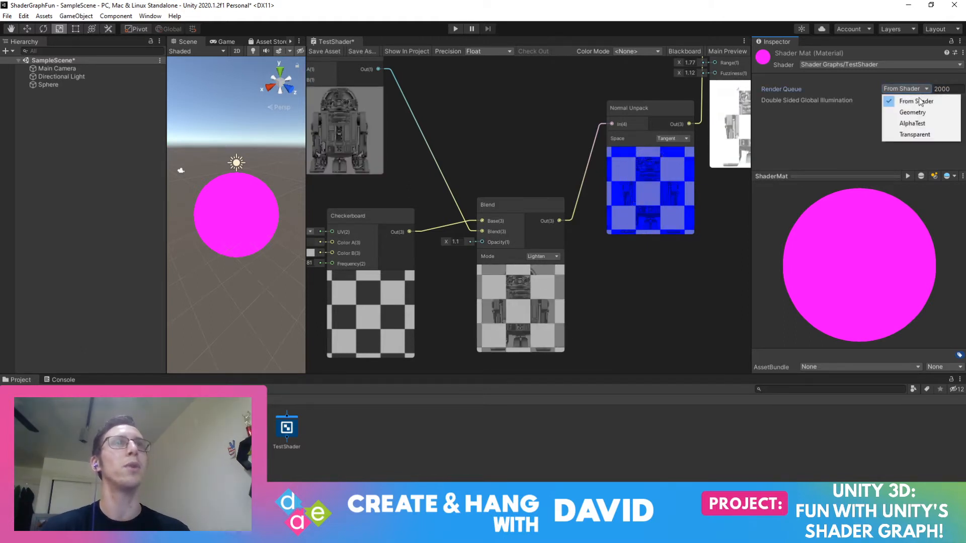
click(918, 101)
click(901, 64)
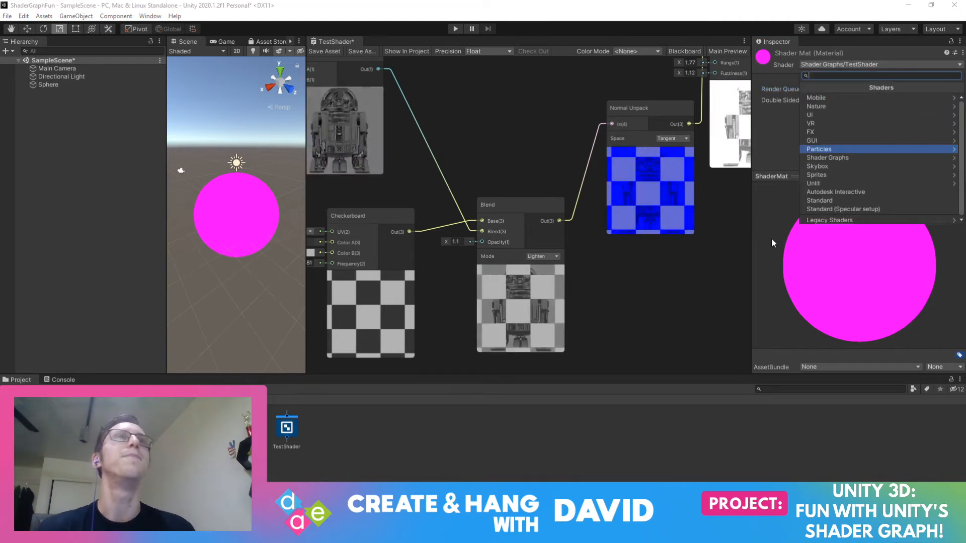
click(772, 217)
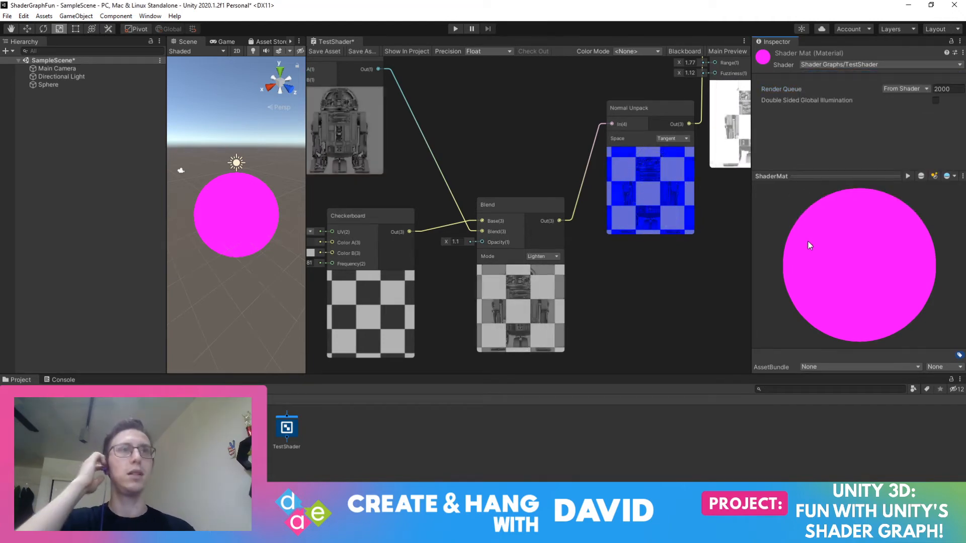
Examine the node chain from Sample Texture 2D and Time through Modulo into the Blend node
scroll(604, 302, down, 2)
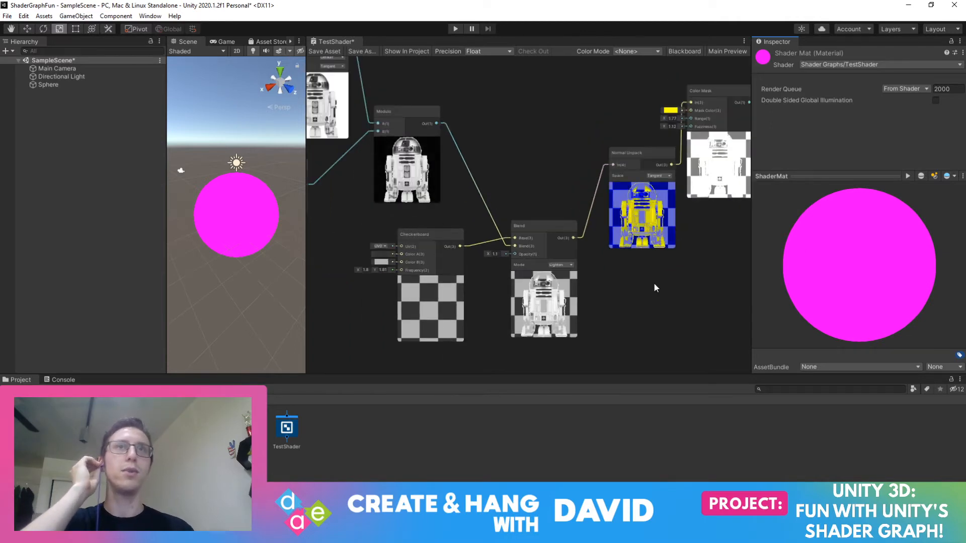
middle_drag(653, 282, 543, 353)
middle_drag(390, 177, 688, 207)
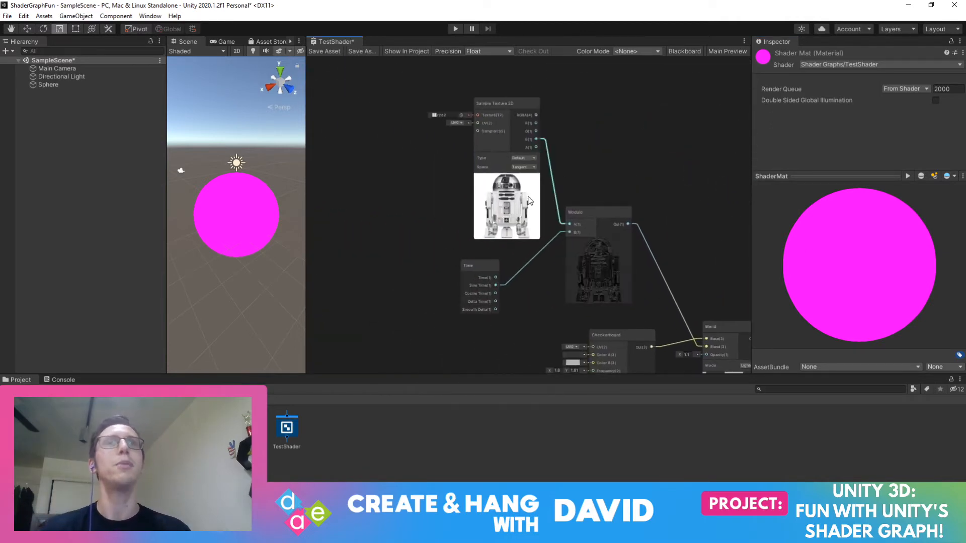
scroll(526, 199, up, 5)
scroll(554, 191, down, 2)
mouse_move(555, 189)
middle_down()
mouse_move(560, 244)
mouse_move(555, 180)
middle_up()
middle_drag(691, 154, 708, 136)
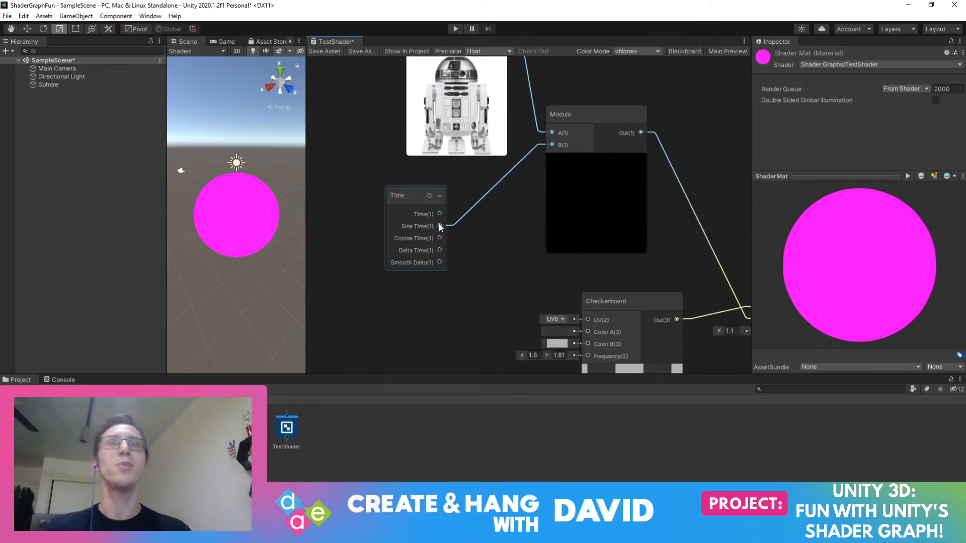
middle_drag(631, 261, 505, 171)
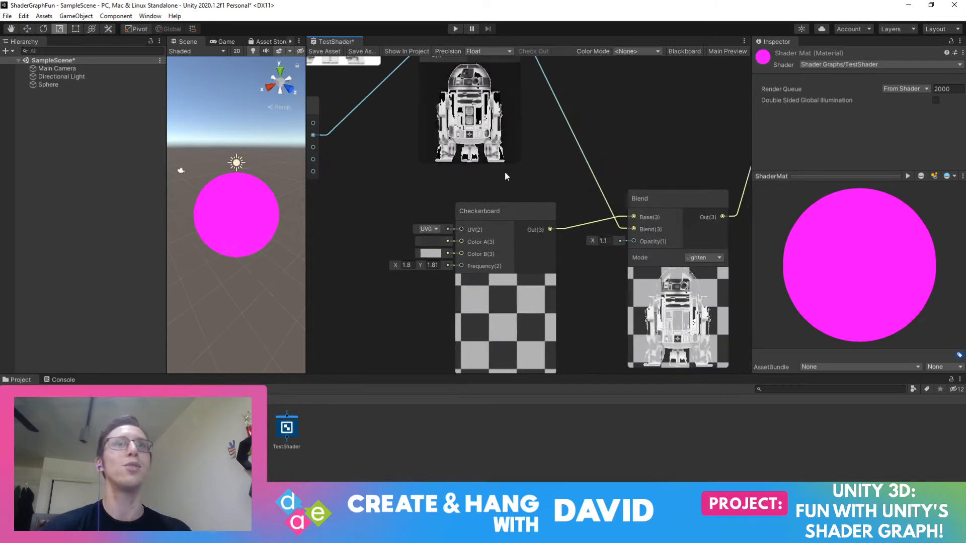
Browse the UV and Procedural node categories and add a Voronoi noise node to the graph
right_click(628, 124)
click(650, 128)
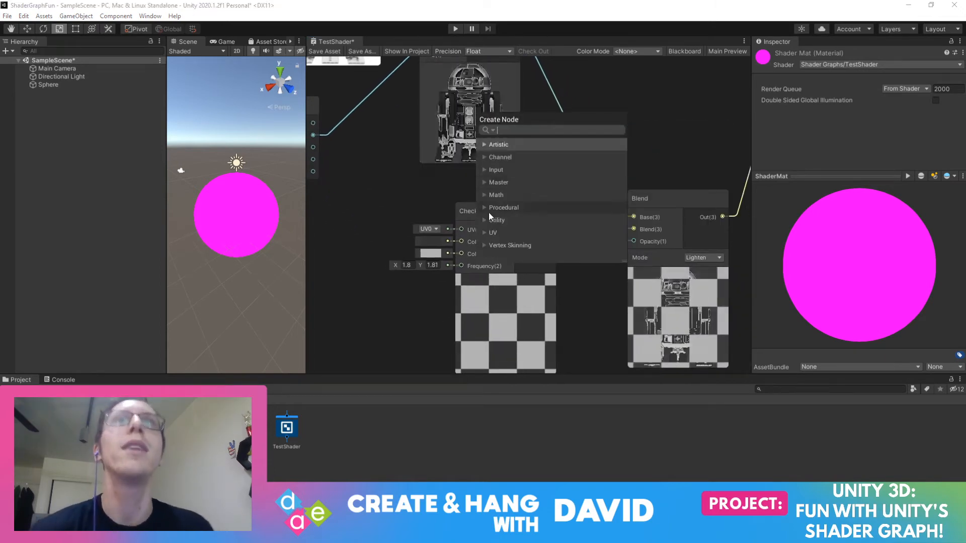
click(482, 234)
scroll(524, 232, down, 5)
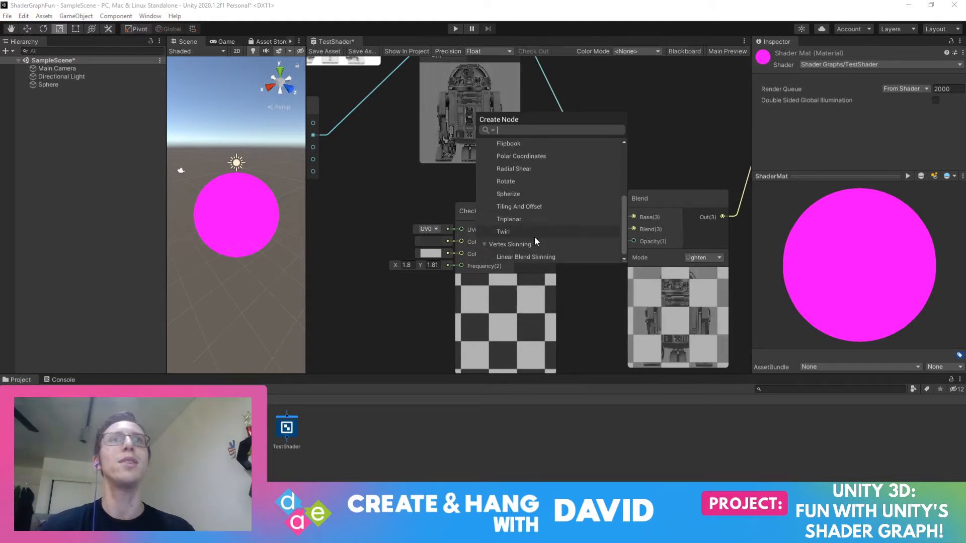
scroll(534, 237, up, 3)
scroll(534, 237, up, 2)
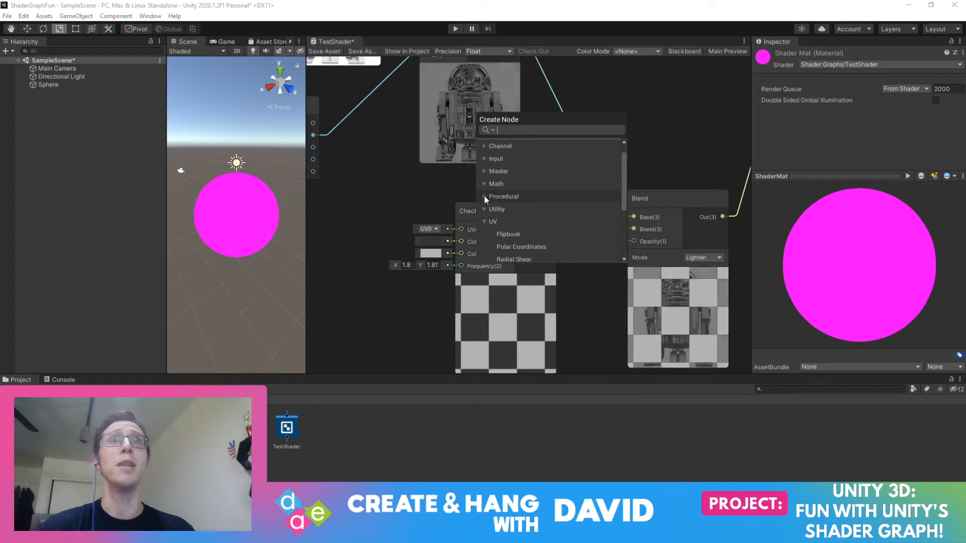
click(484, 195)
click(492, 221)
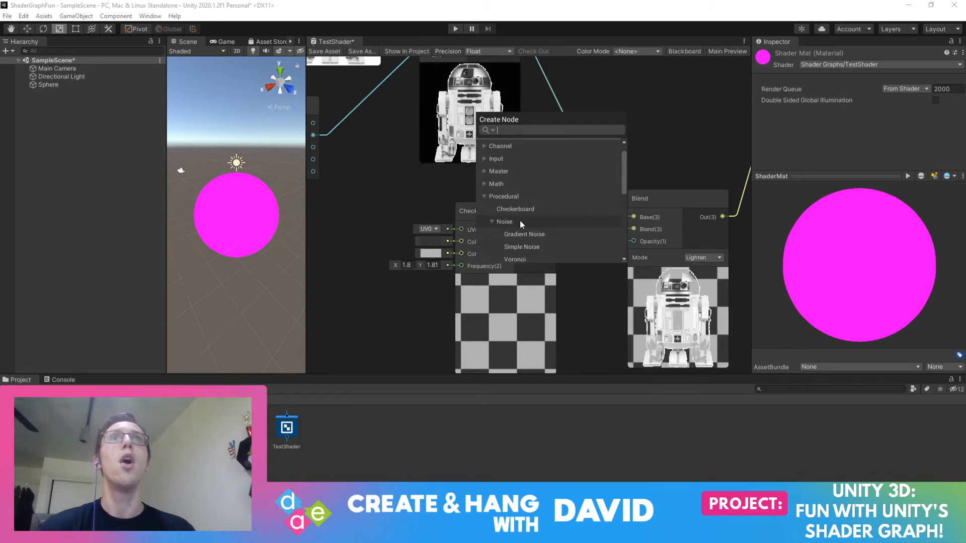
scroll(520, 219, down, 2)
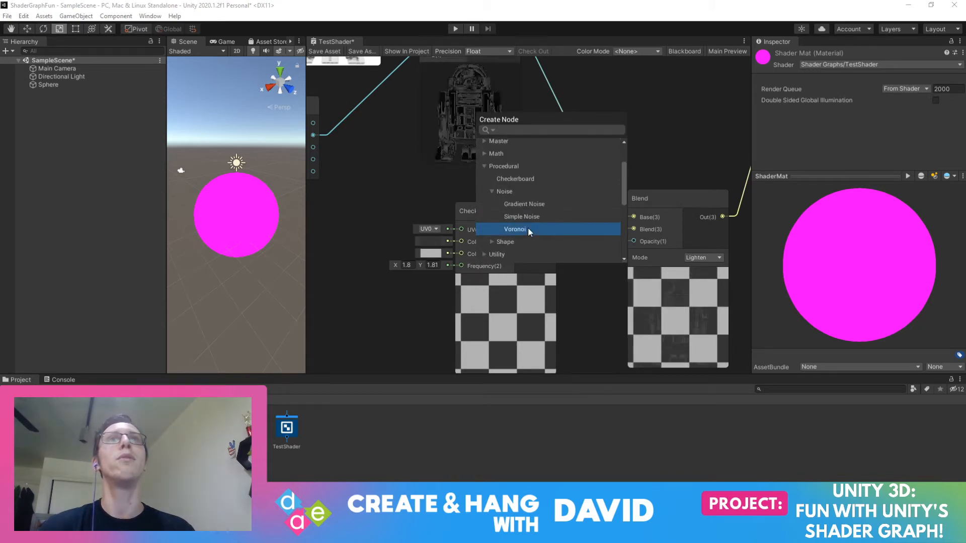
click(528, 229)
Shift the Checkerboard node away from Blend and place the Voronoi node in the gap between them
drag(683, 142, 581, 124)
middle_drag(696, 121, 613, 113)
scroll(605, 149, down, 1)
drag(428, 177, 351, 179)
drag(519, 103, 506, 223)
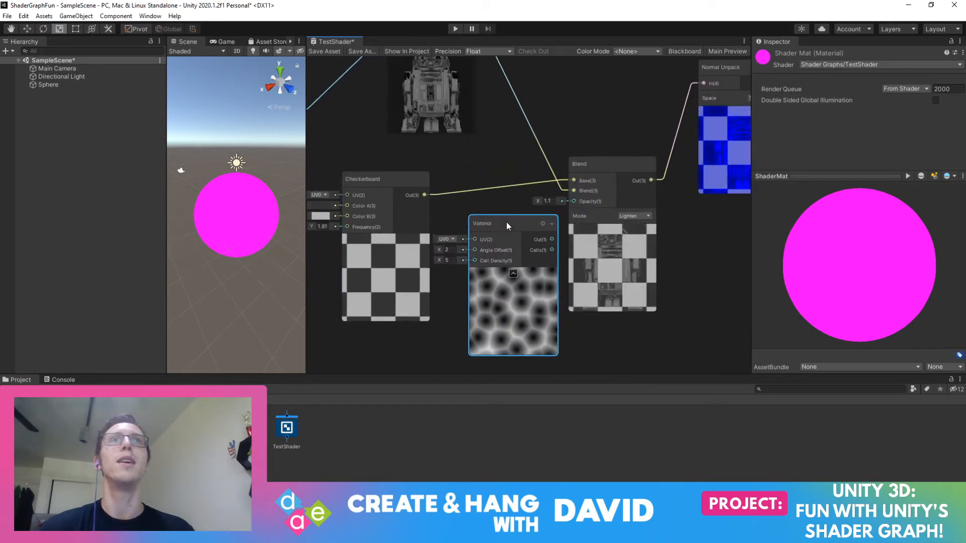
Replace the Checkerboard link to Blend's Base input with Voronoi's Out, and set Blend's Opacity to 0.44
right_click(482, 189)
click(491, 196)
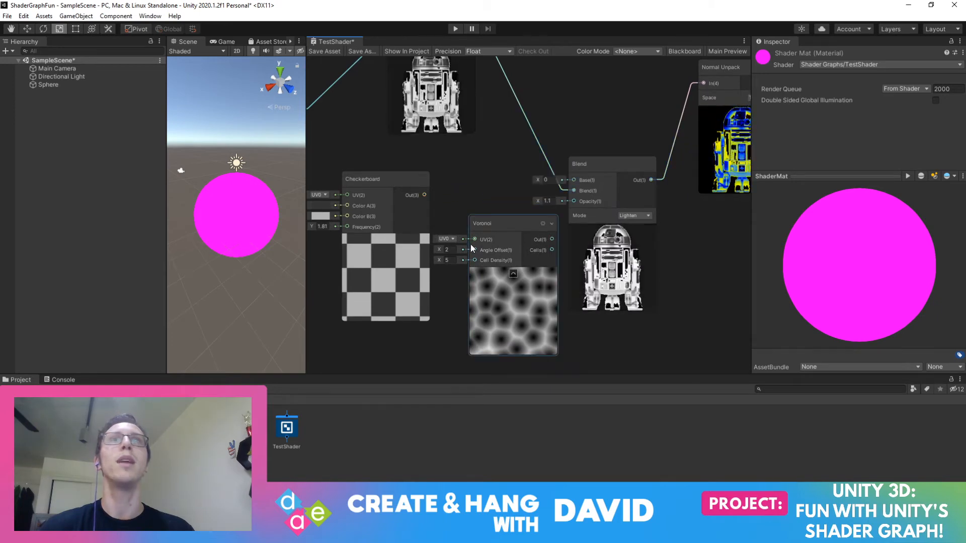
drag(509, 222, 574, 178)
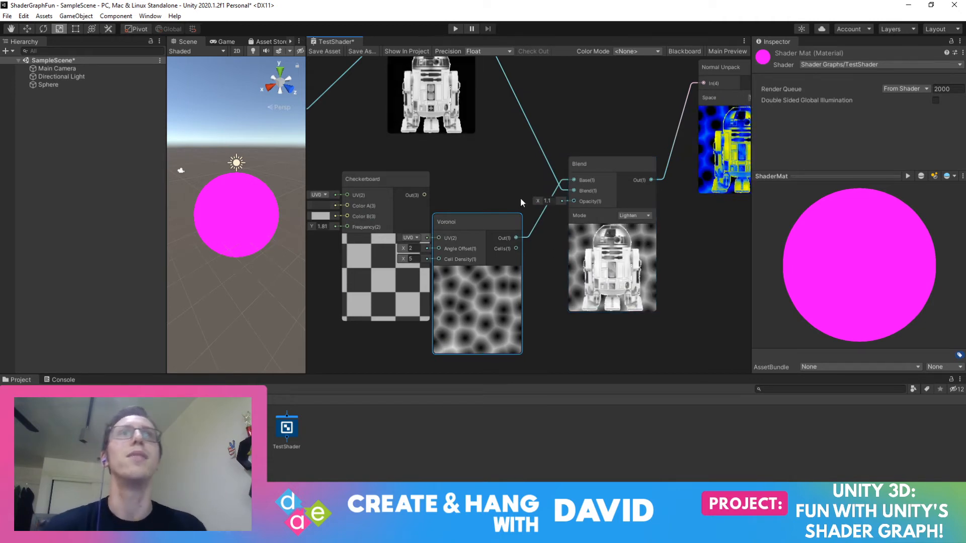
drag(540, 202, 530, 204)
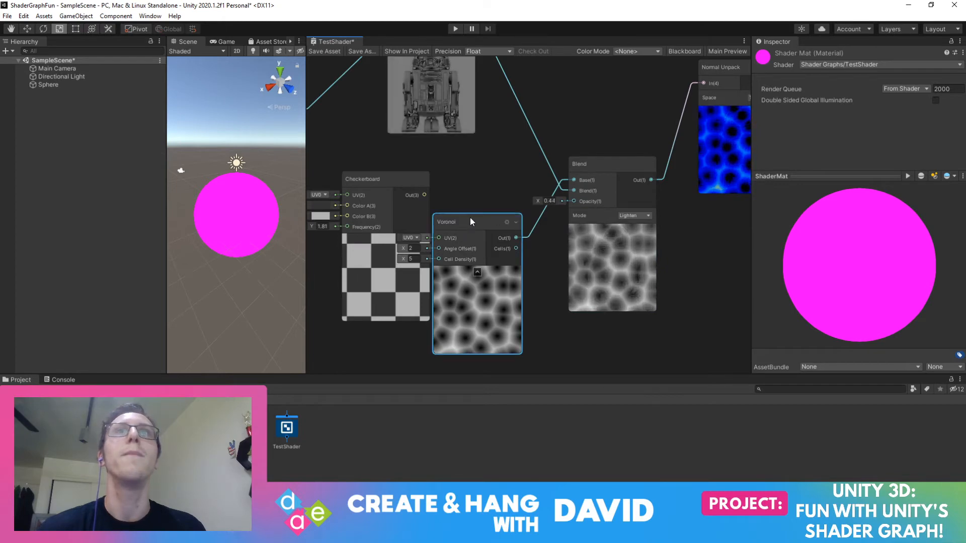
Move the Checkerboard and Voronoi nodes farther from Blend so that they no longer overlap
drag(470, 217, 464, 229)
drag(412, 180, 331, 164)
drag(495, 239, 441, 185)
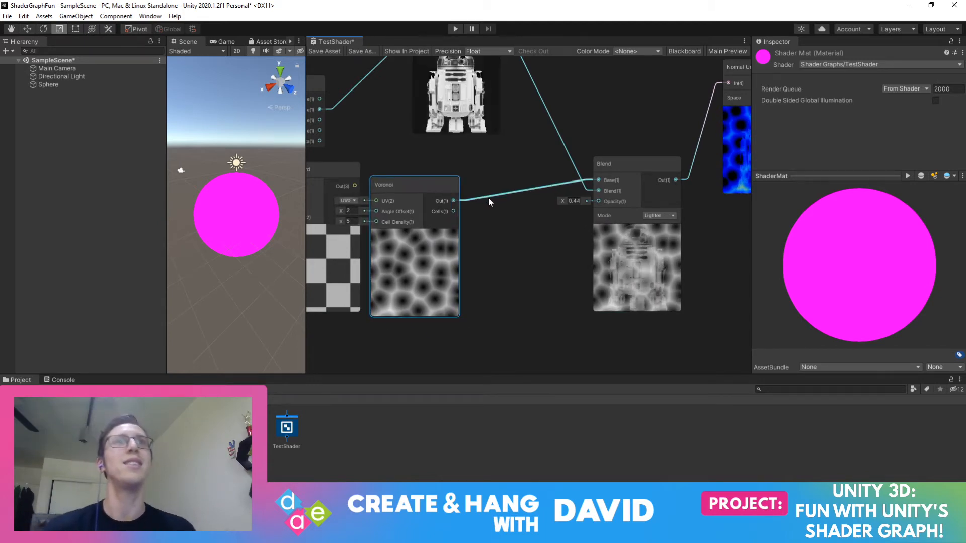
Browse the Master, Input and Geometry node categories and add a Bitangent Vector node between Voronoi and Blend
right_click(500, 210)
click(543, 217)
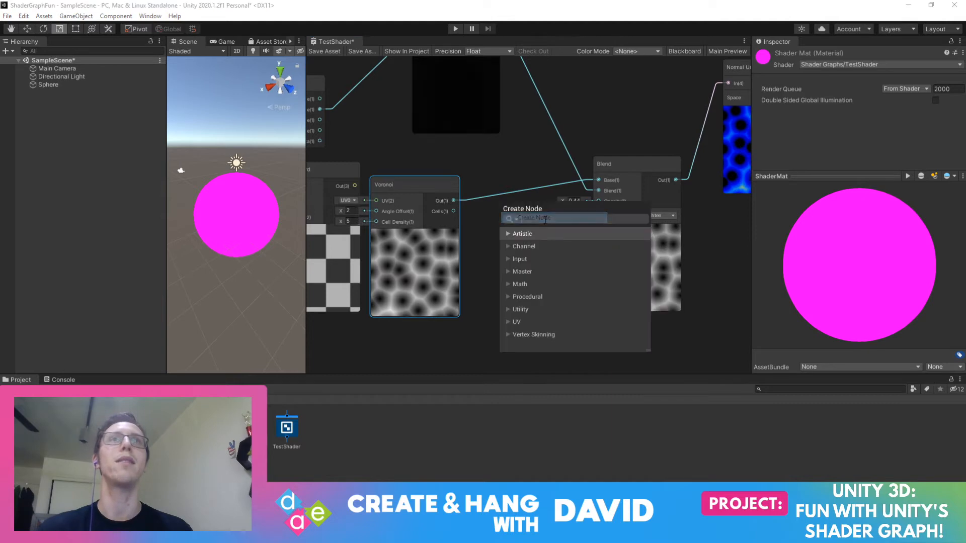
click(507, 272)
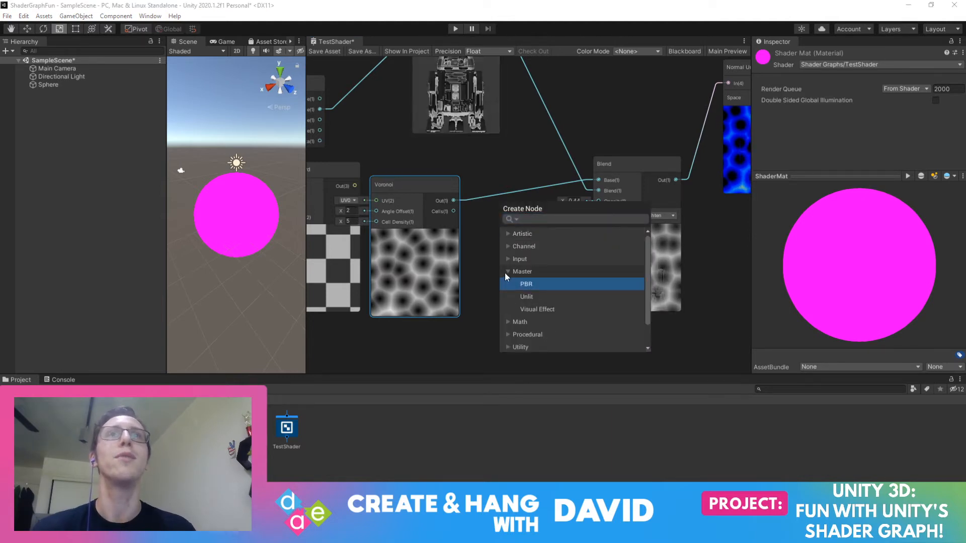
click(510, 260)
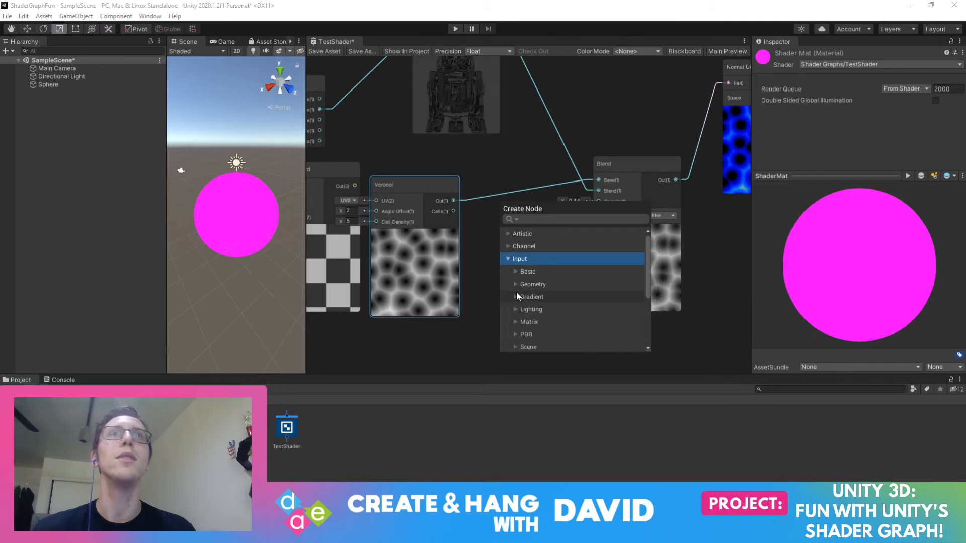
click(514, 285)
scroll(561, 292, down, 2)
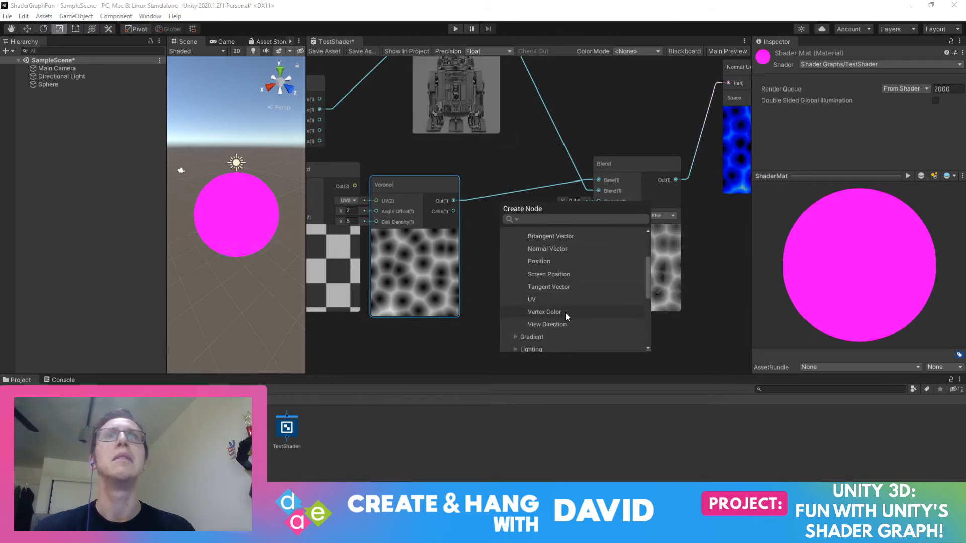
scroll(566, 312, up, 2)
click(563, 271)
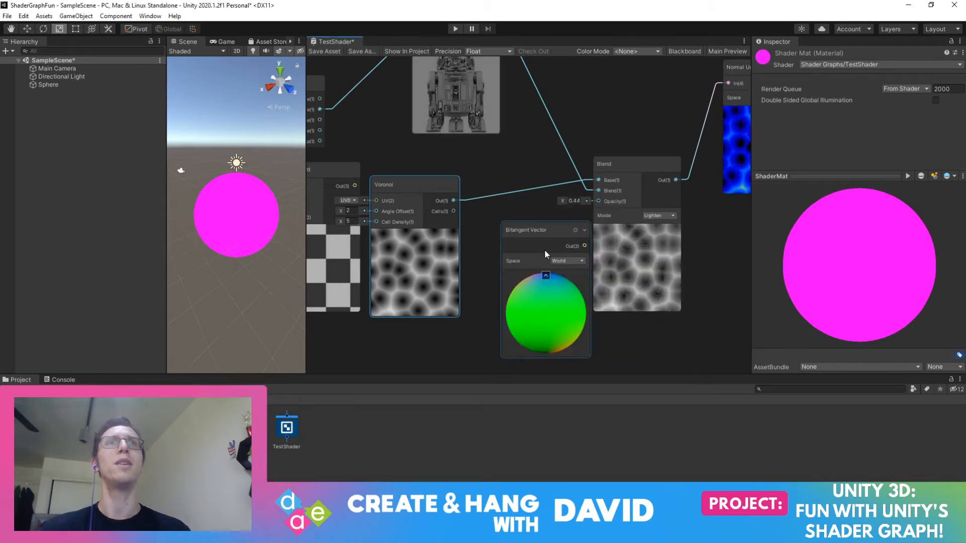
drag(533, 229, 535, 241)
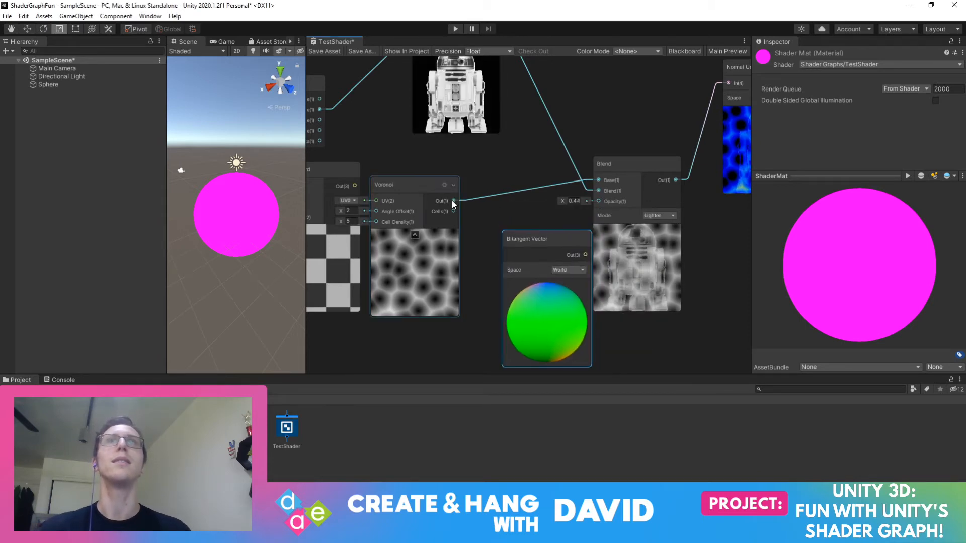
Check the Bitangent Vector node's preview and Space options, and delete the node from the graph
right_click(546, 235)
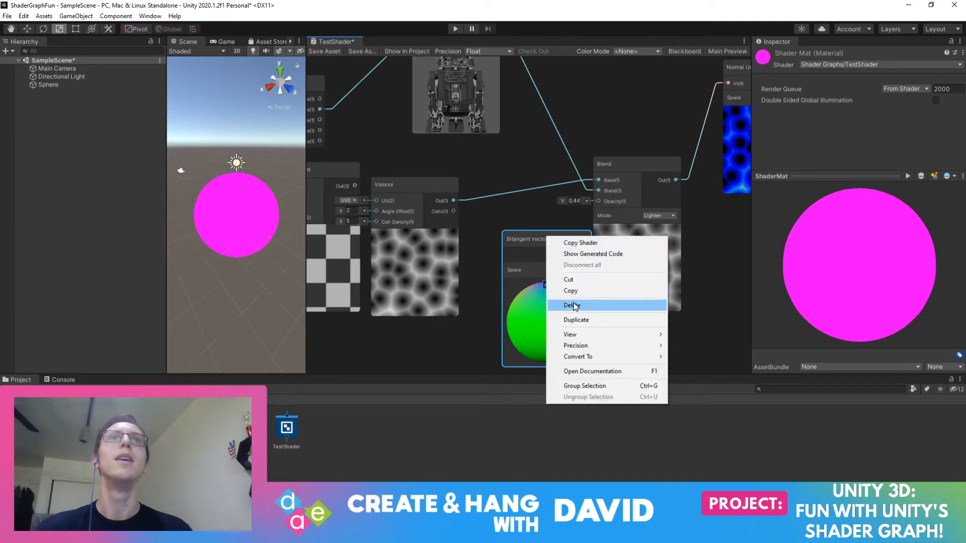
click(536, 273)
click(547, 284)
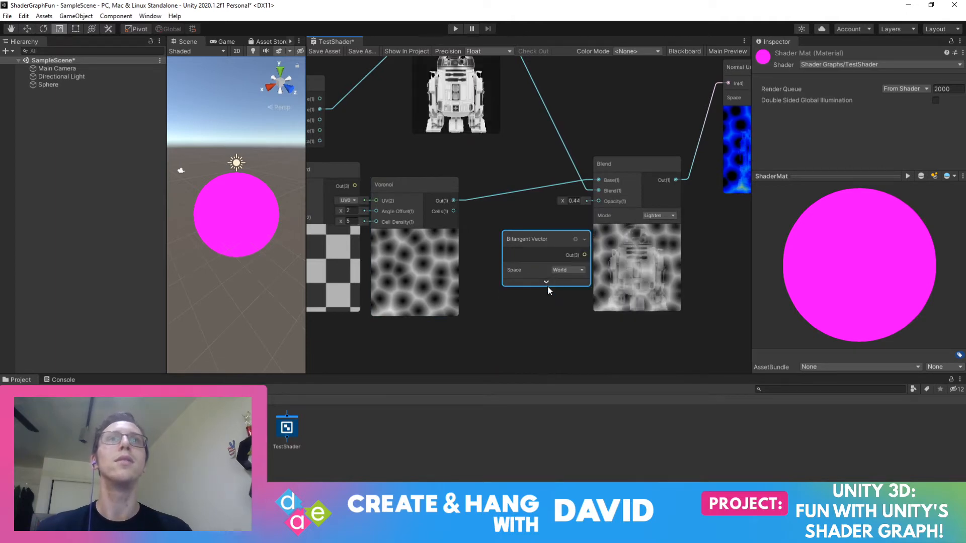
click(547, 285)
click(572, 267)
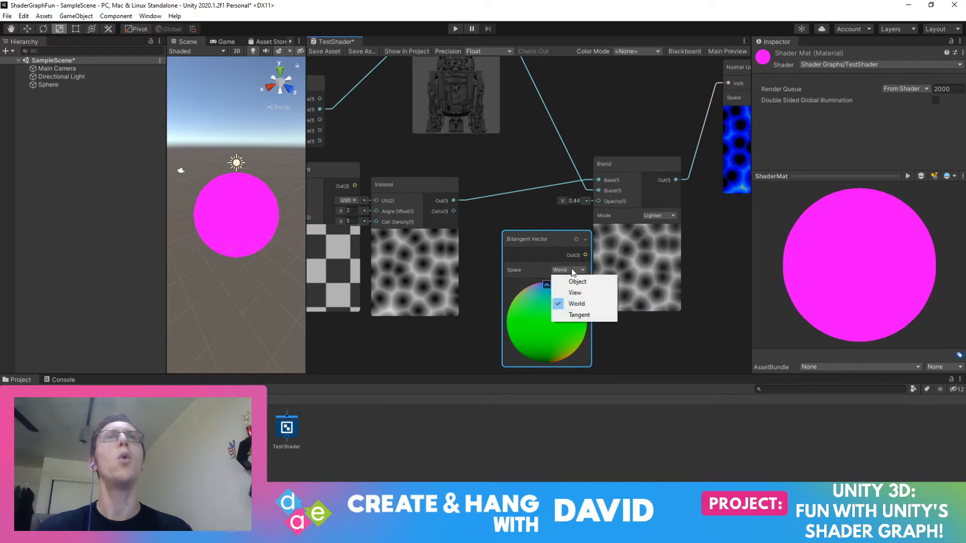
click(571, 267)
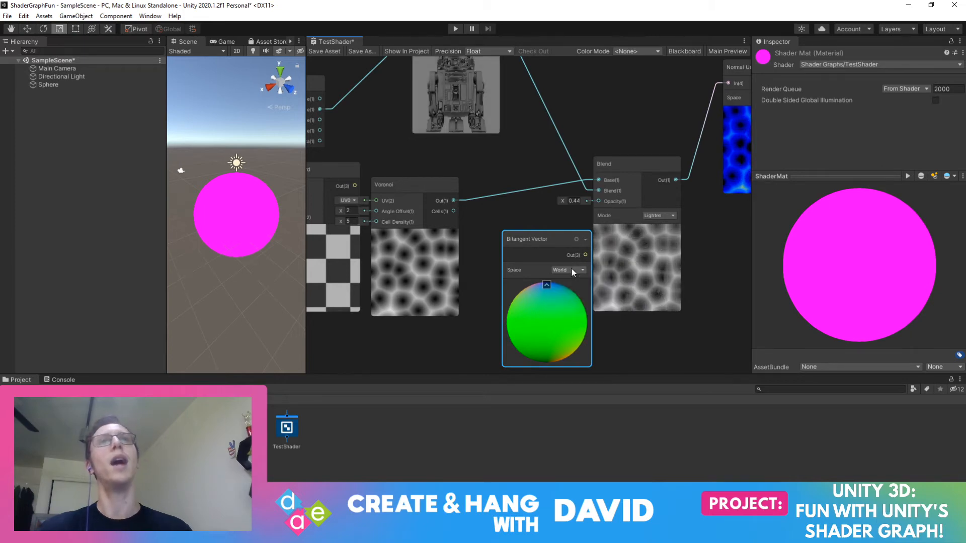
click(585, 240)
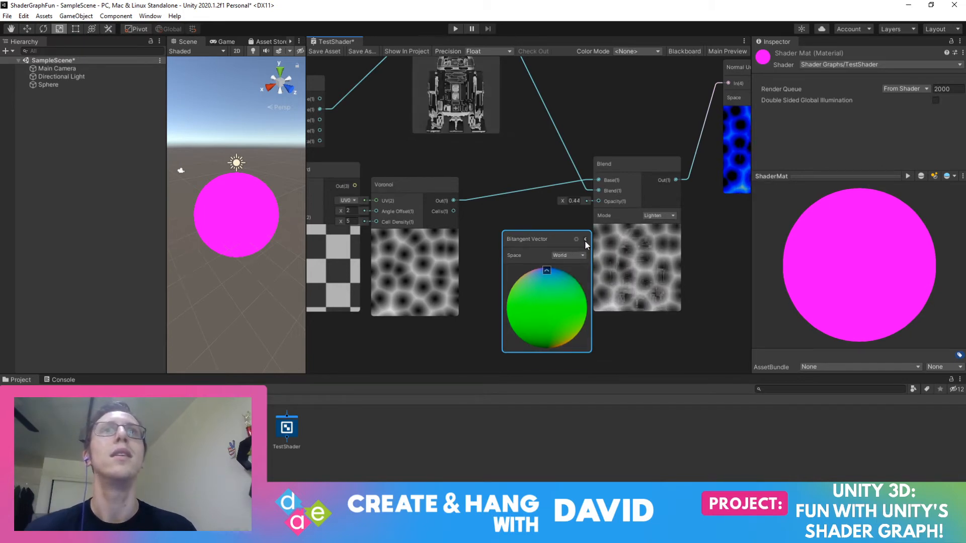
right_click(532, 237)
click(553, 308)
Add a Gradient node from the Input gradient category in the space between Voronoi and Blend
right_click(512, 232)
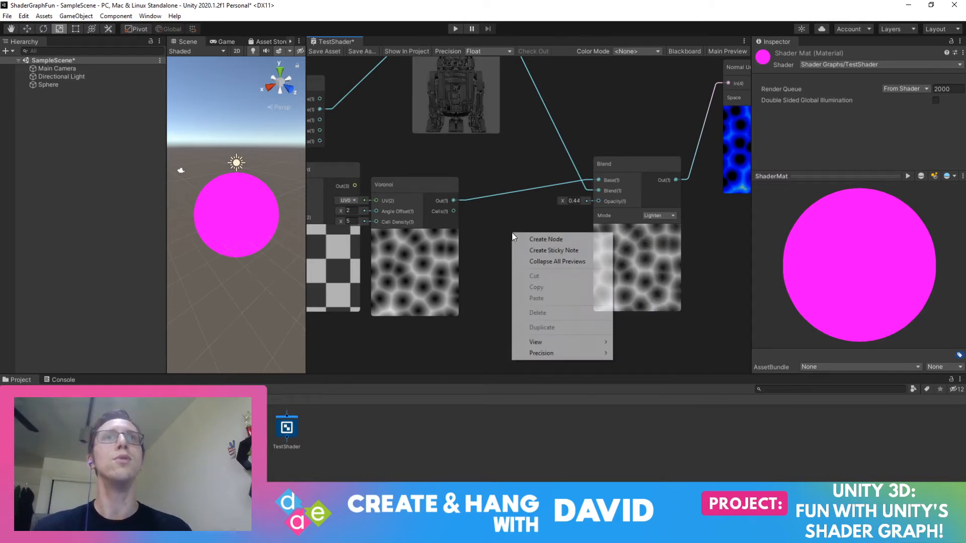
click(538, 237)
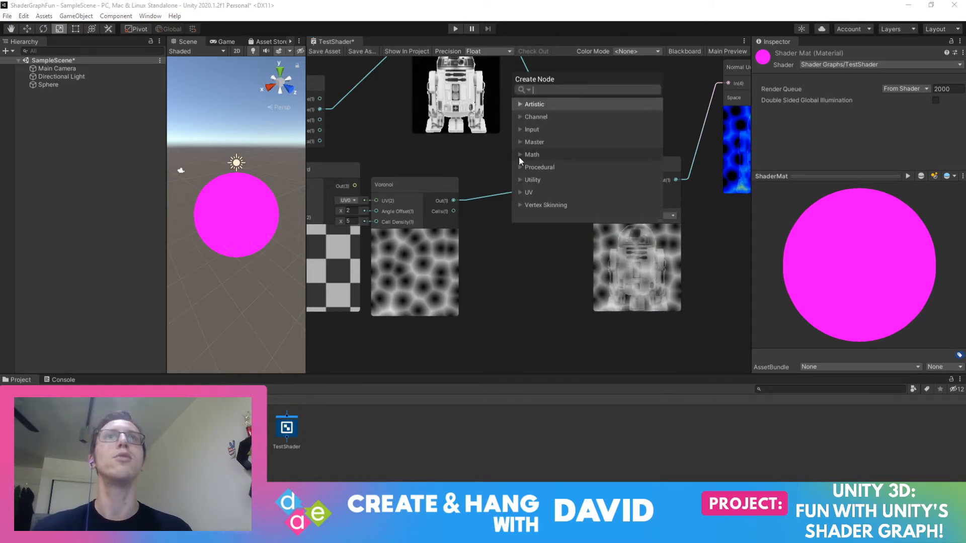
click(520, 130)
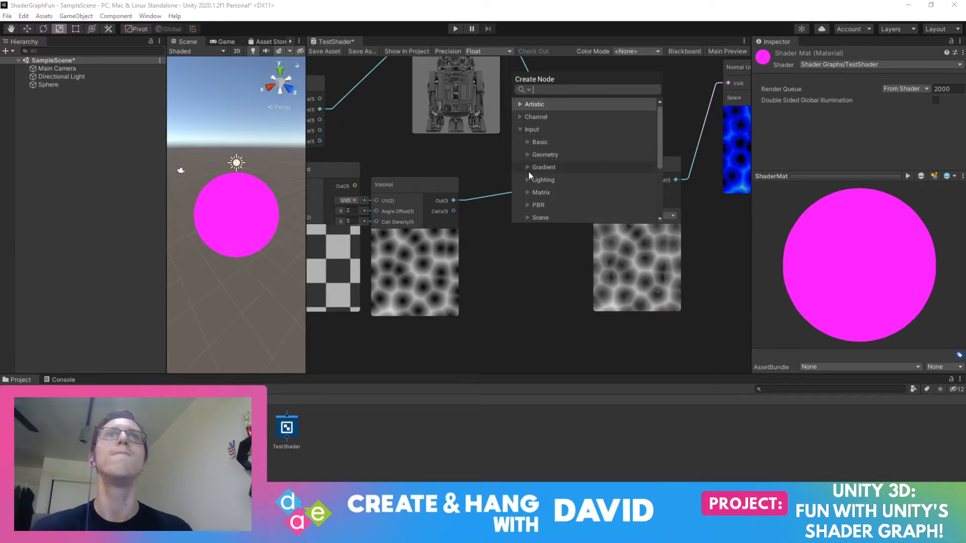
click(527, 180)
click(528, 180)
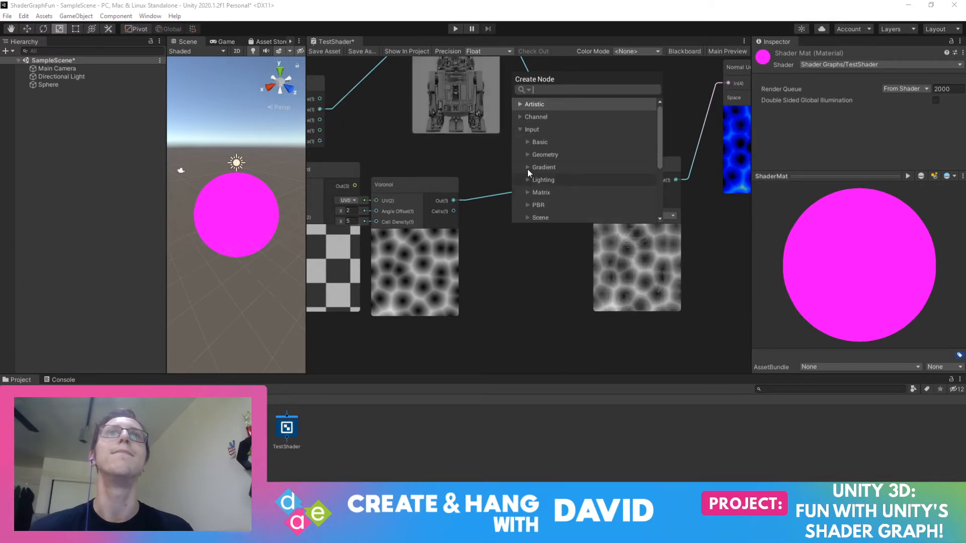
click(528, 164)
click(528, 168)
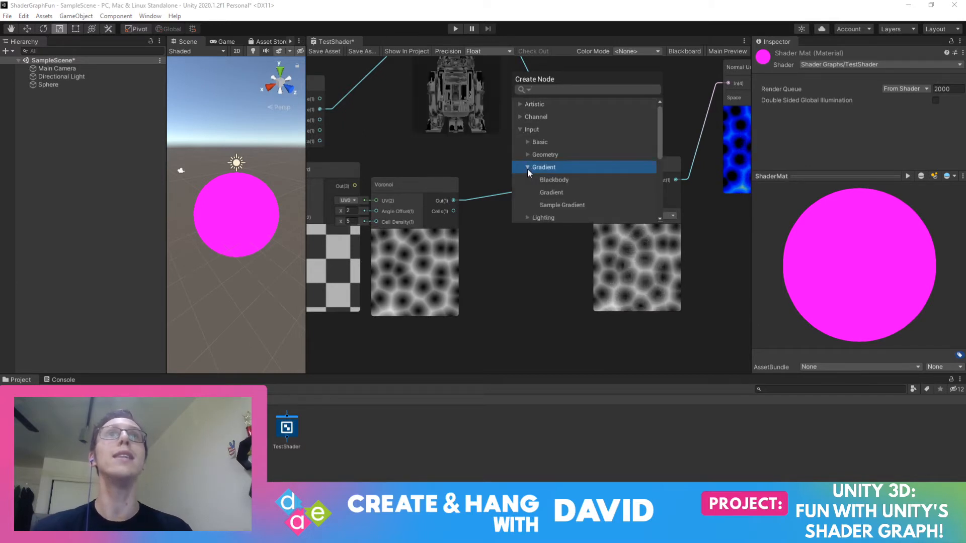
click(574, 192)
Set the Gradient node's starting colour key at 0% to green, RGB 79, 231, 0
click(514, 274)
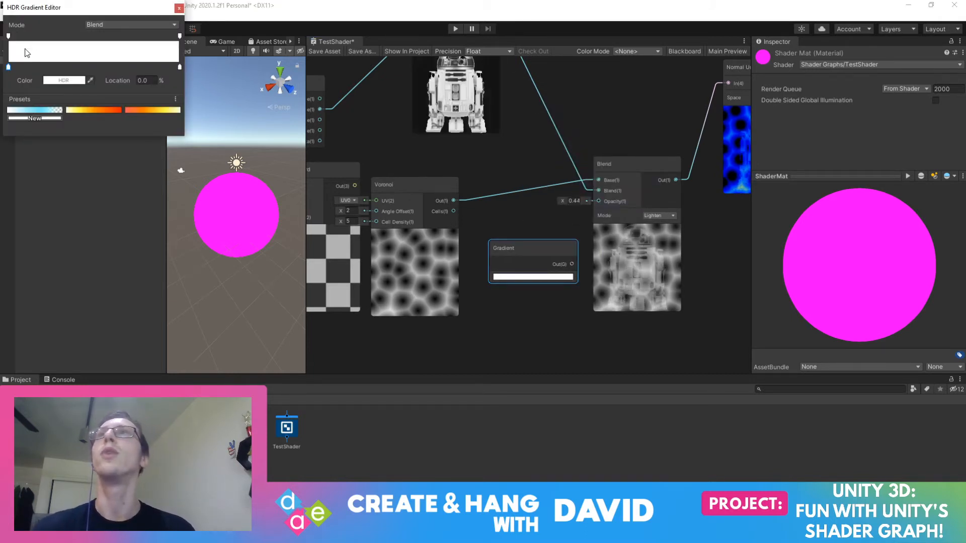
click(8, 37)
click(8, 69)
double_click(8, 71)
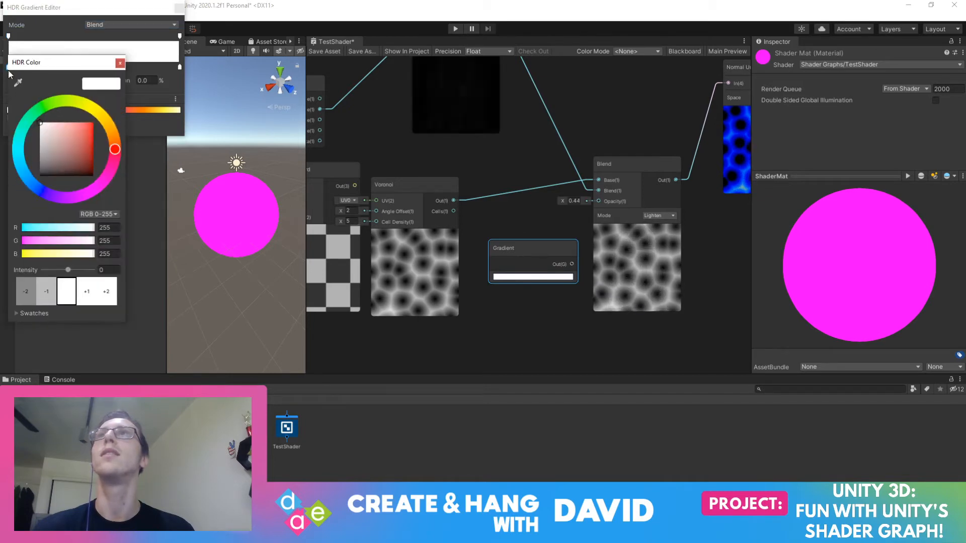
click(59, 101)
drag(89, 125, 97, 128)
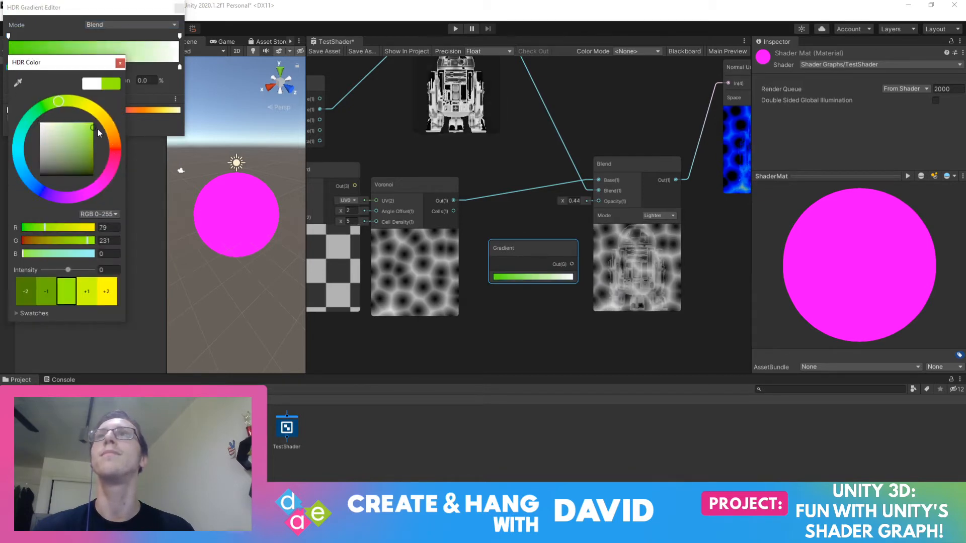
click(120, 62)
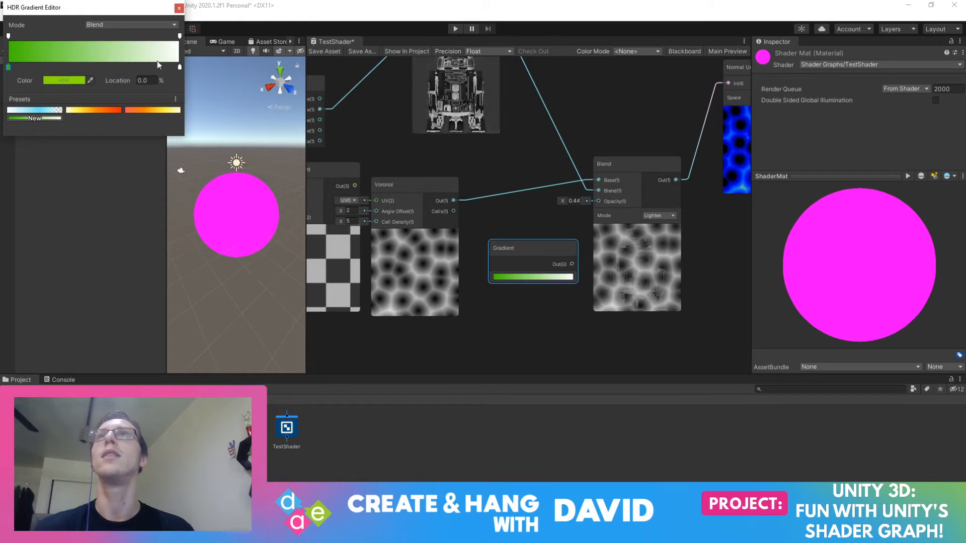
Set the gradient's end colour key at 100% to bright blue, RGB 16, 178, 255
double_click(179, 67)
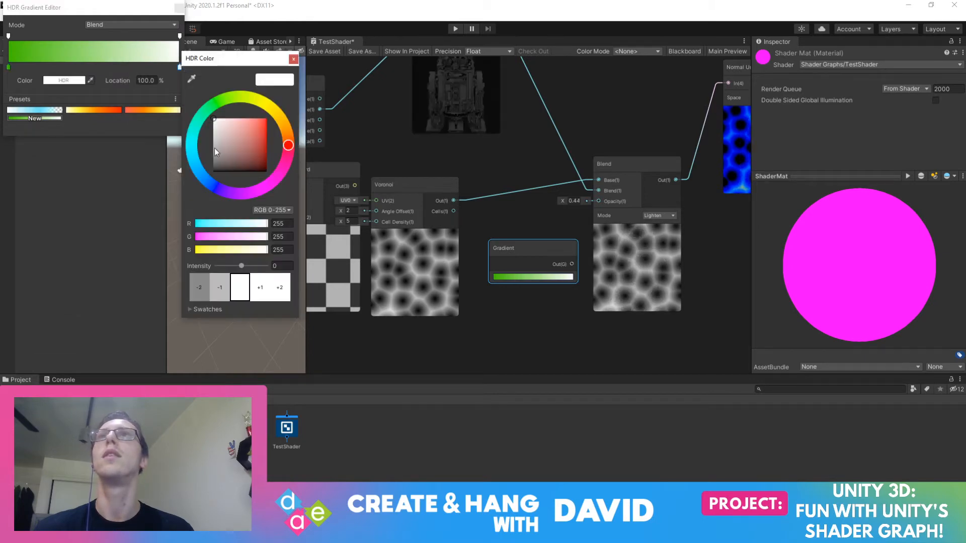
click(219, 189)
drag(219, 189, 208, 181)
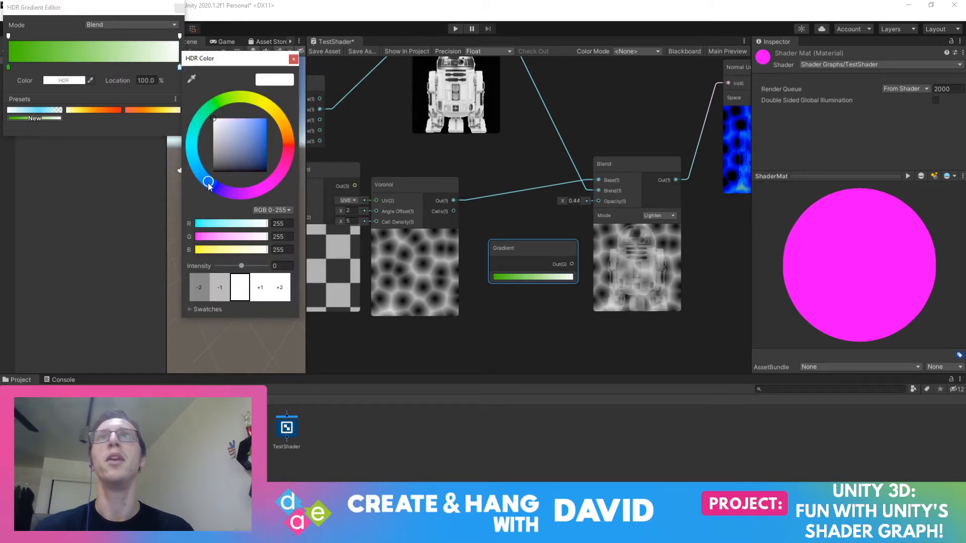
mouse_move(264, 123)
mouse_down()
mouse_move(270, 131)
mouse_move(243, 107)
mouse_move(261, 108)
mouse_move(253, 107)
mouse_up()
click(201, 179)
drag(202, 176, 195, 161)
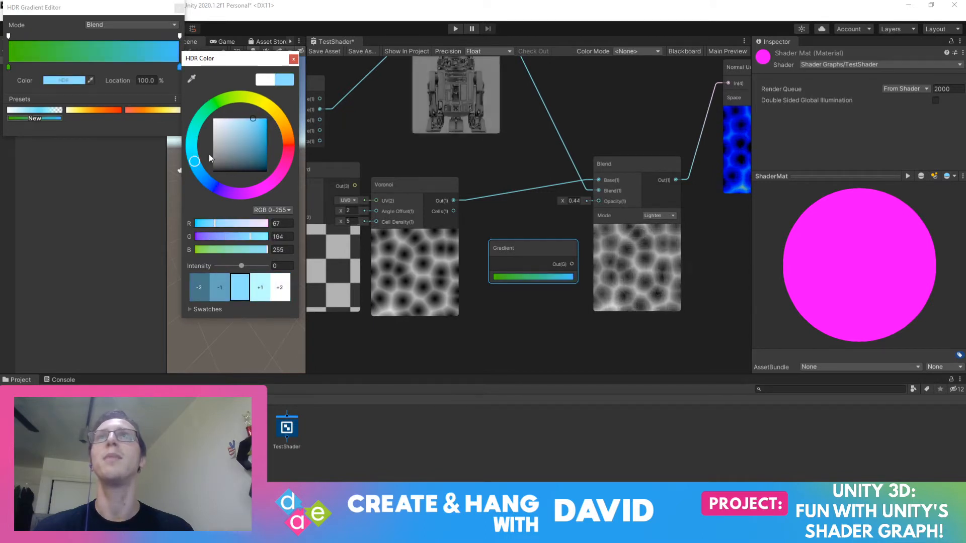
drag(257, 123, 263, 117)
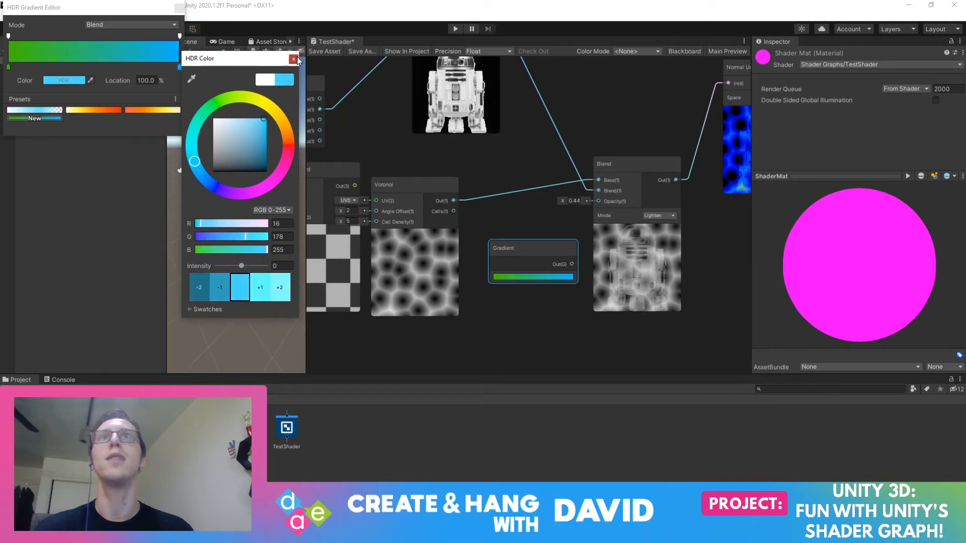
click(294, 59)
Shift the Gradient node toward Voronoi and add a light orange colour key at 44.4% of its gradient
drag(536, 242, 505, 240)
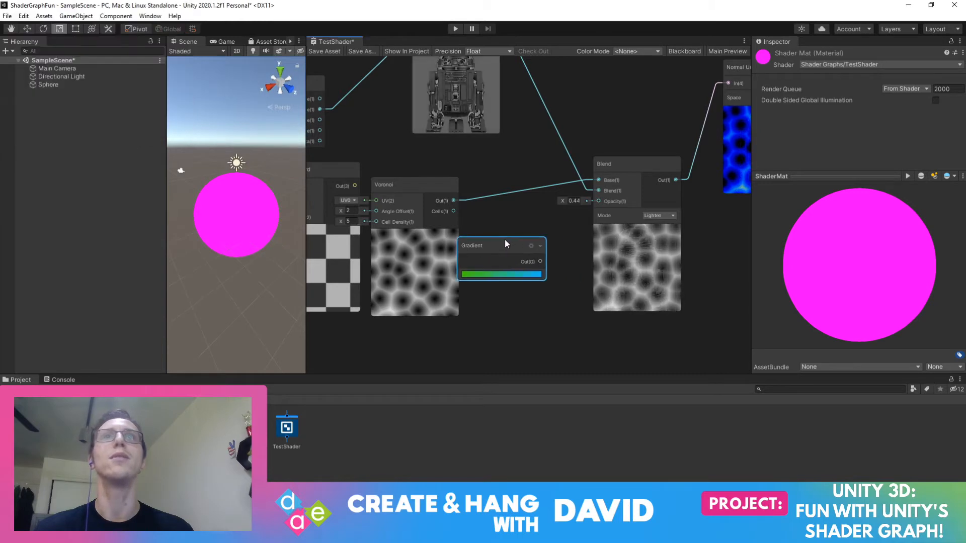
click(501, 273)
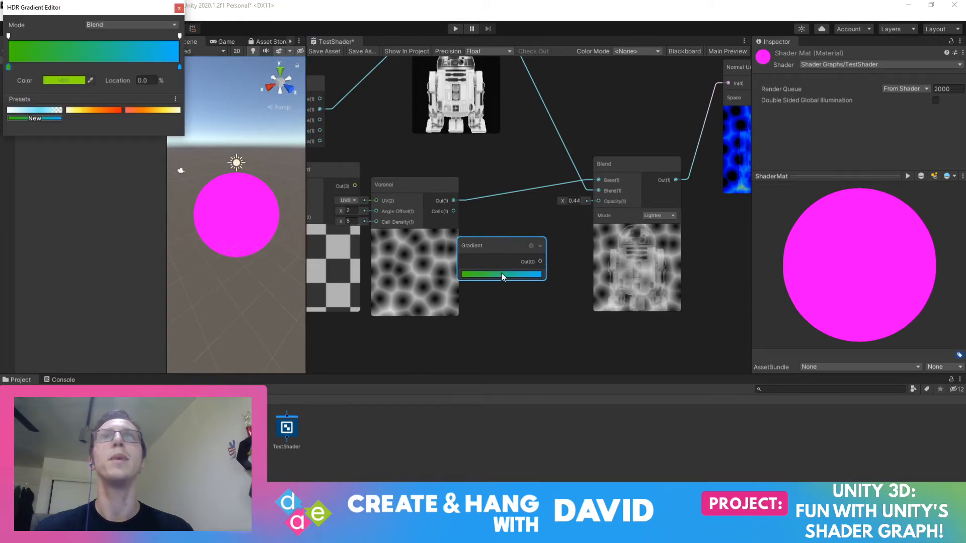
double_click(84, 65)
mouse_move(159, 98)
mouse_down()
mouse_move(186, 115)
mouse_move(156, 120)
mouse_up()
click(196, 59)
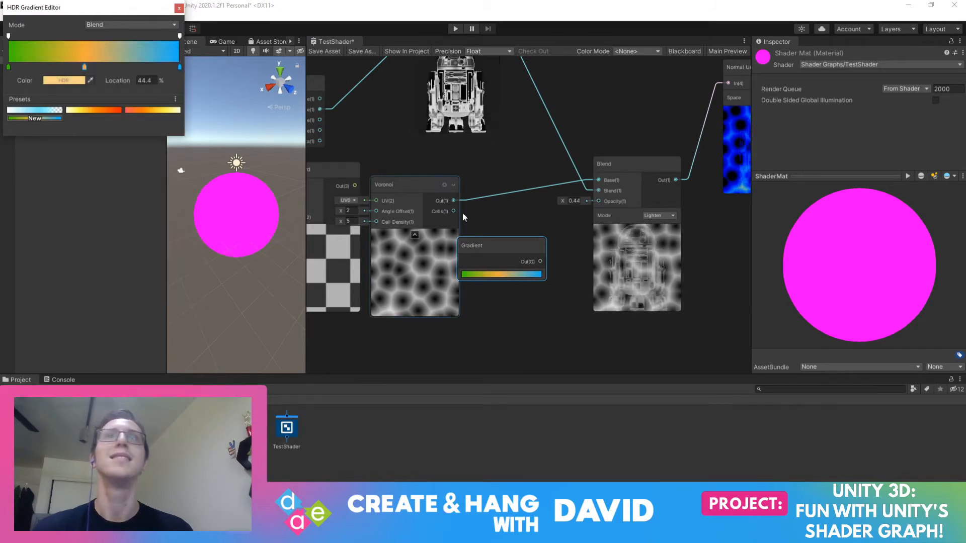
Create a Sample Gradient node fed by the Gradient node's Out
mouse_move(506, 248)
mouse_down()
mouse_move(526, 264)
mouse_move(515, 256)
mouse_up()
mouse_move(552, 273)
mouse_down()
mouse_move(567, 274)
mouse_move(598, 191)
mouse_move(563, 263)
mouse_up()
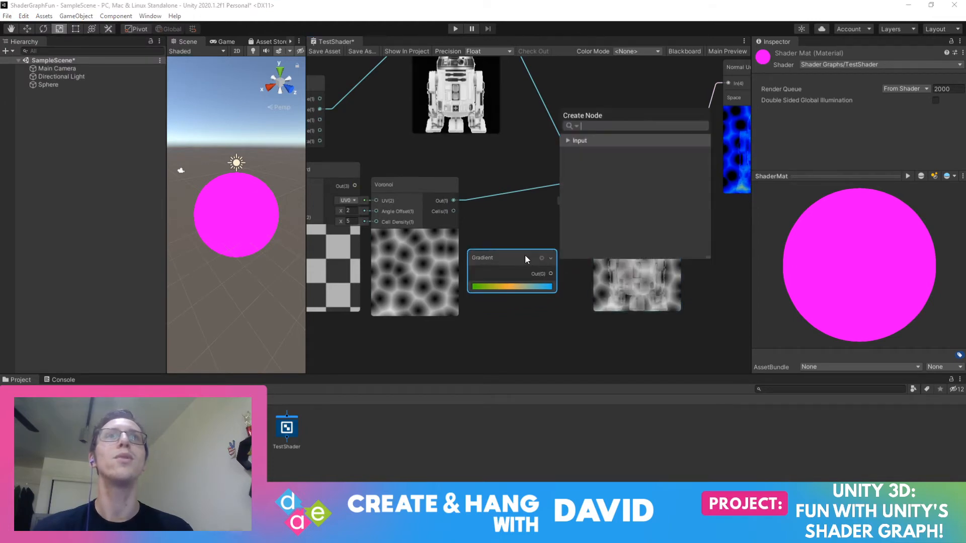
click(569, 140)
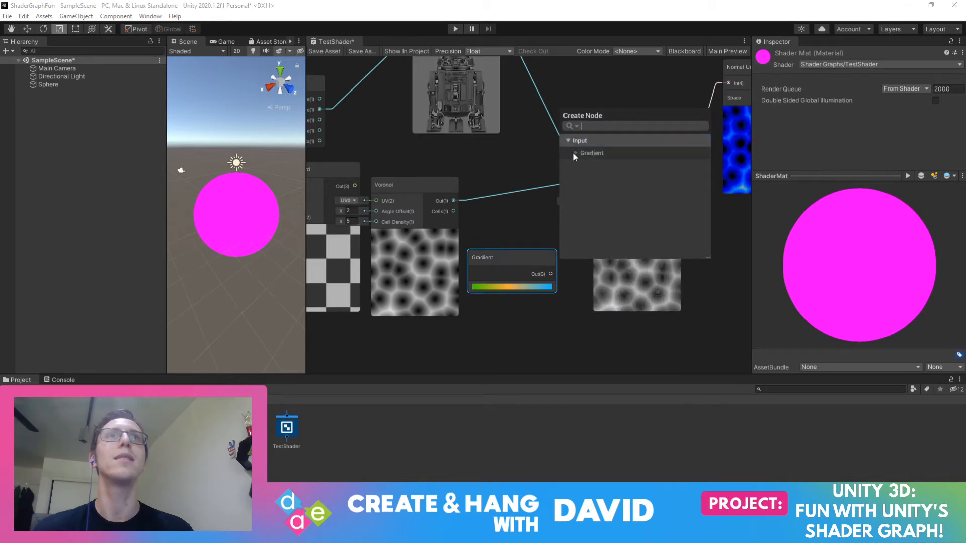
click(576, 152)
click(610, 166)
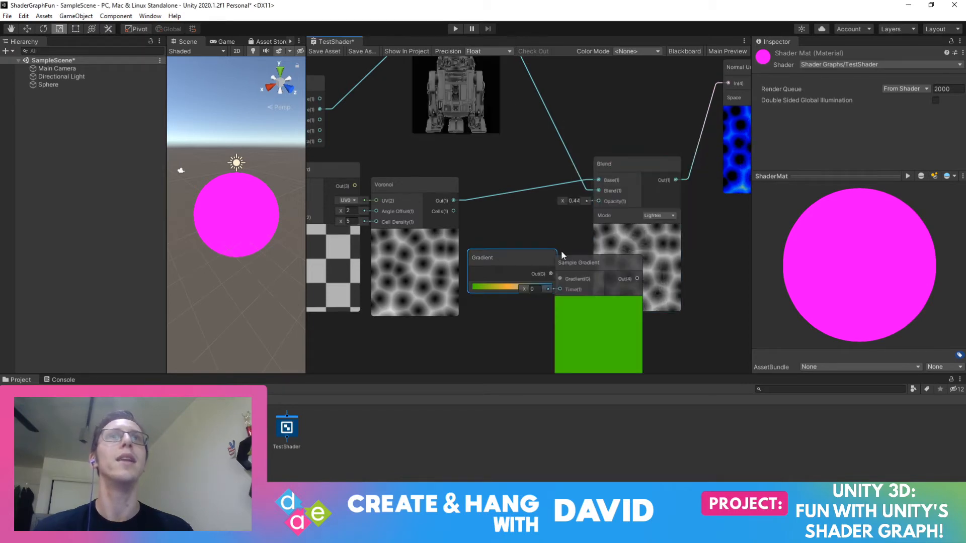
Rearrange the Gradient and Sample Gradient nodes below Voronoi and Blend, leaving space between the two
drag(512, 258, 456, 329)
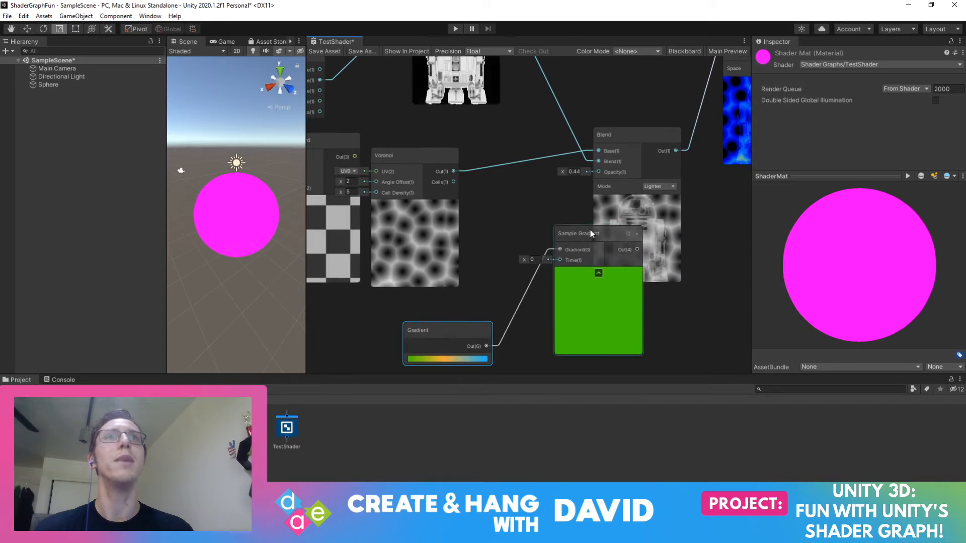
drag(589, 230, 596, 275)
drag(470, 327, 469, 297)
drag(587, 280, 598, 284)
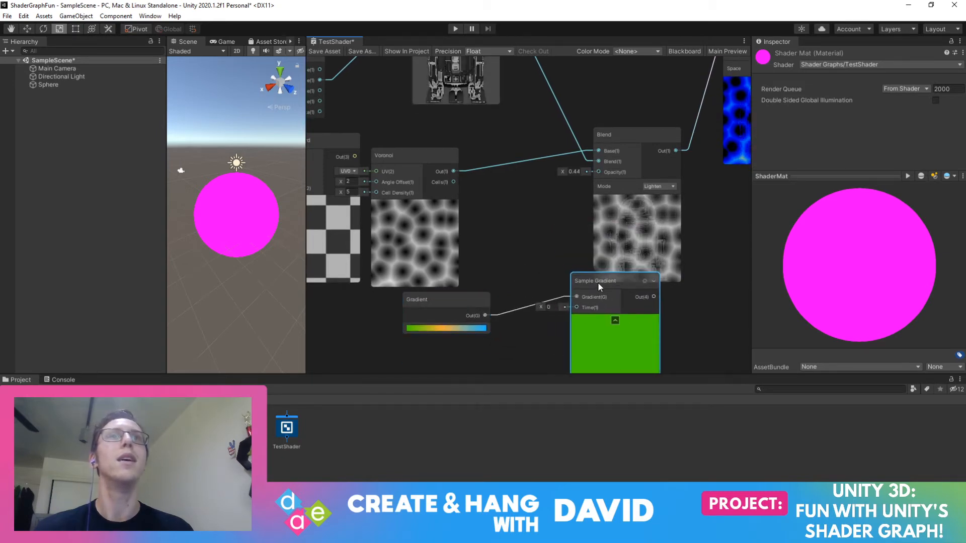
middle_drag(543, 256, 615, 166)
Create a Time node below the Gradient node and connect its Sine Time output to Sample Gradient's Time input
right_click(590, 269)
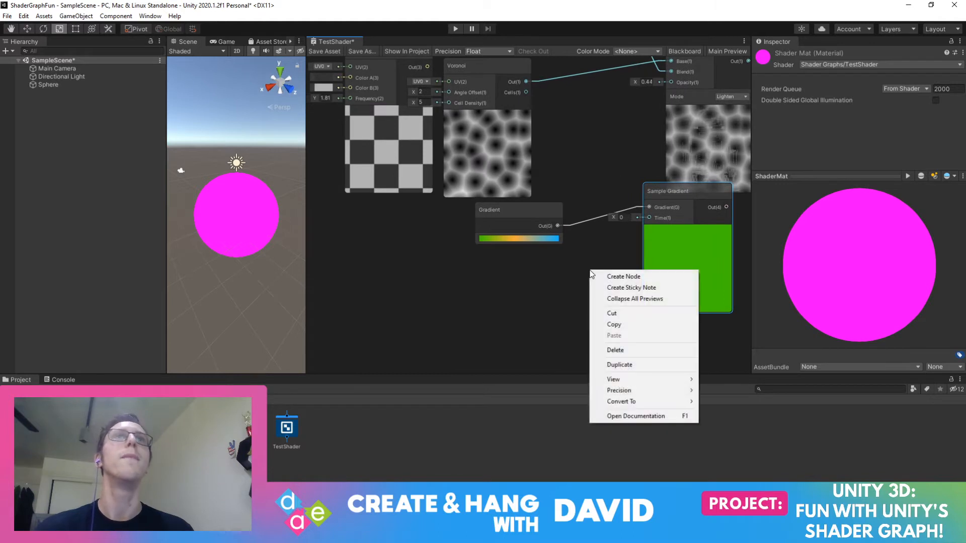
click(612, 216)
right_click(582, 271)
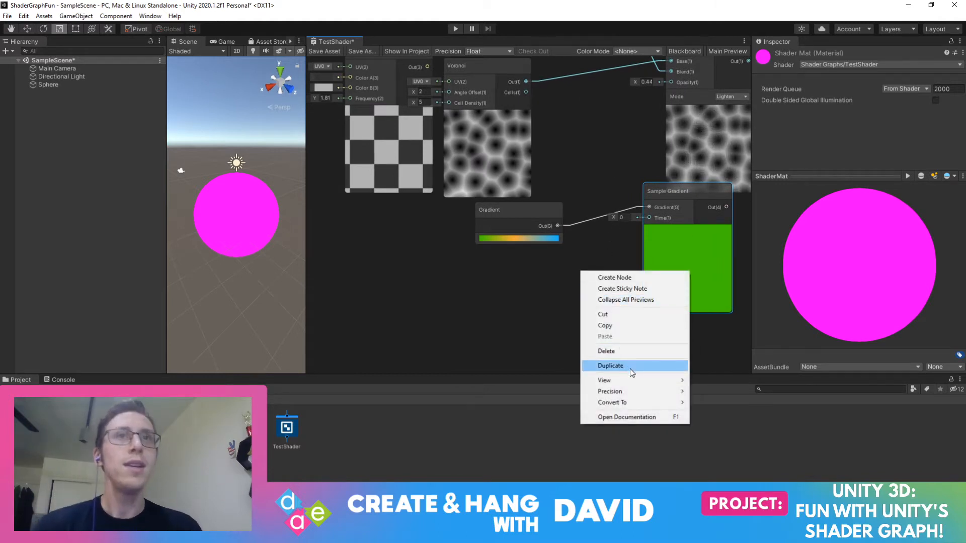
click(579, 280)
right_click(580, 281)
click(614, 288)
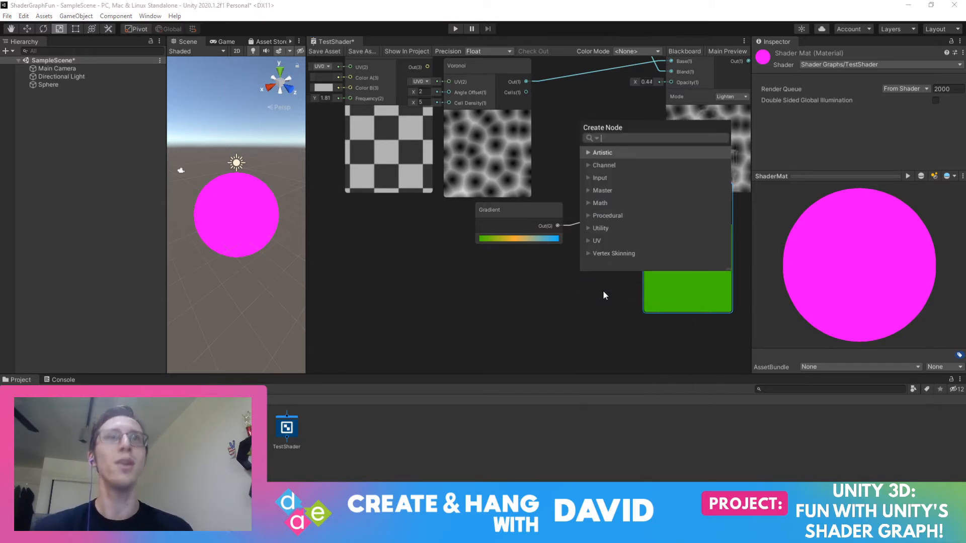
text(time)
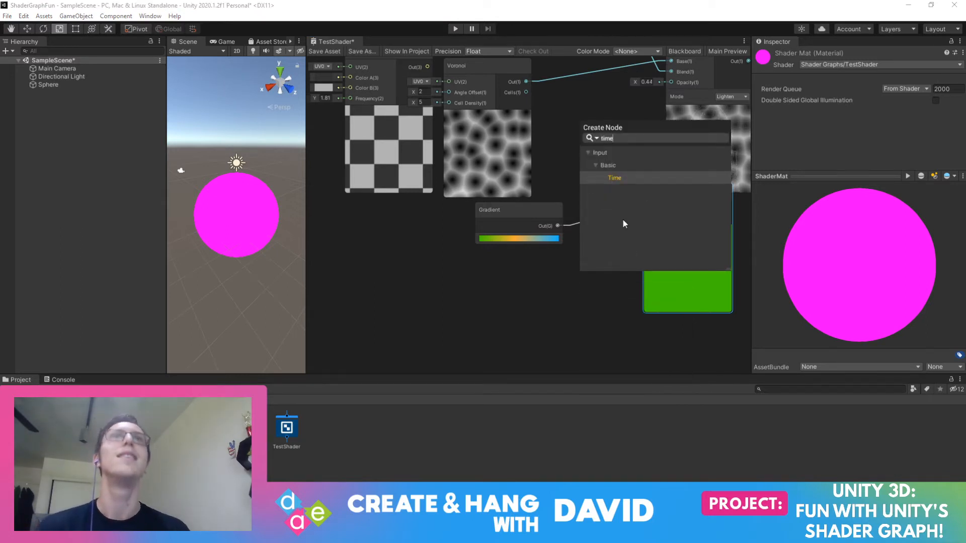
click(615, 178)
drag(615, 300, 650, 218)
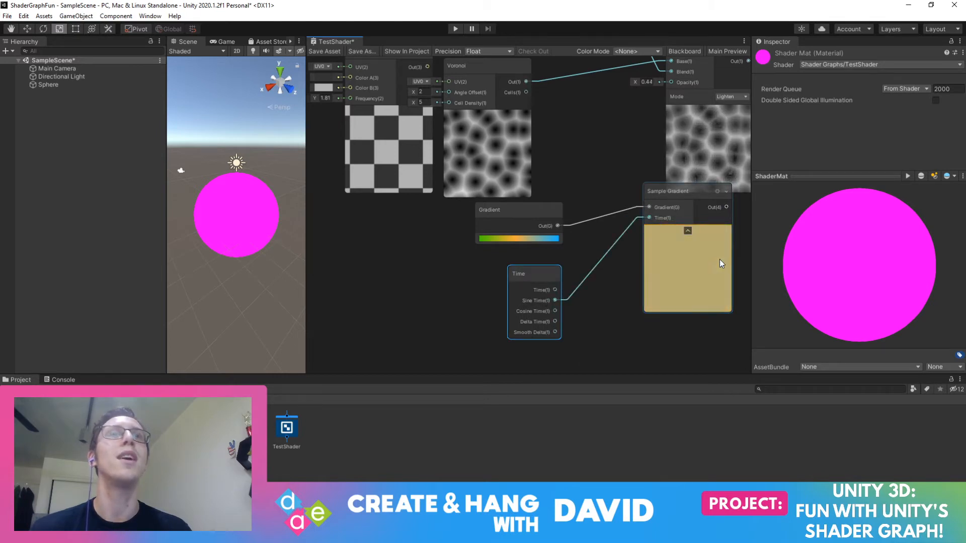
Rearrange the Gradient, Time and Sample Gradient nodes into a compact group beneath the Voronoi node
drag(680, 185, 653, 238)
drag(533, 209, 491, 209)
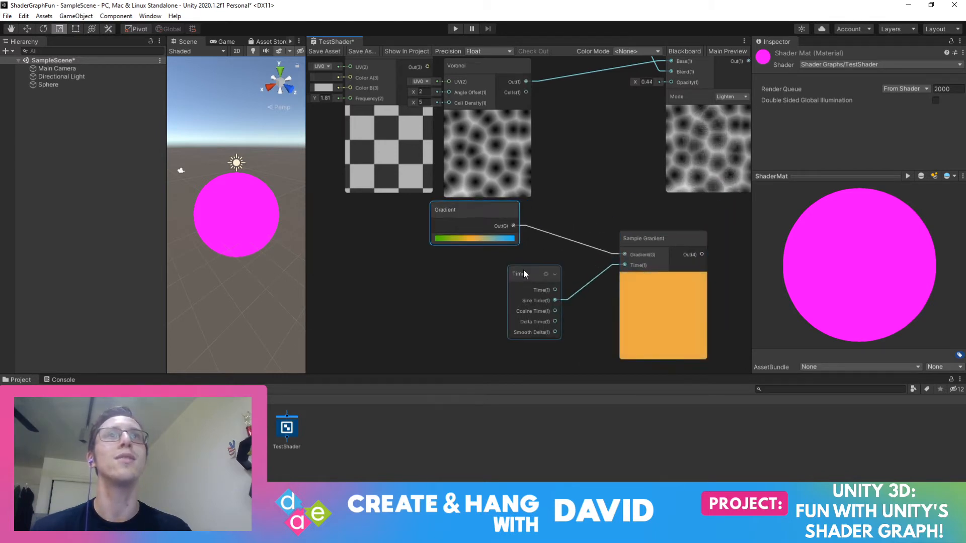
drag(524, 270, 456, 259)
drag(649, 237, 580, 204)
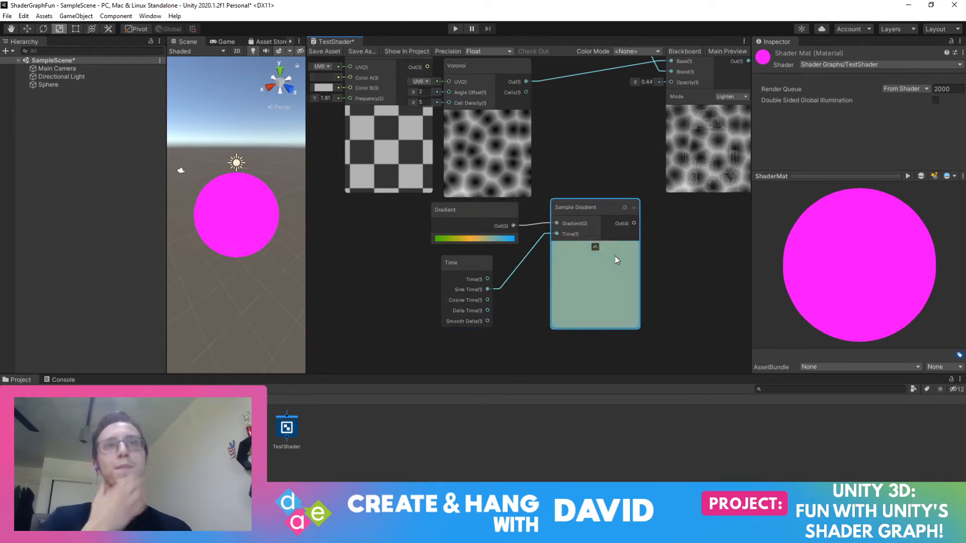
drag(588, 207, 584, 173)
Try feeding Sample Gradient's Out into the Blend node's Blend input, and undo it
middle_drag(627, 110, 537, 235)
drag(584, 188, 581, 199)
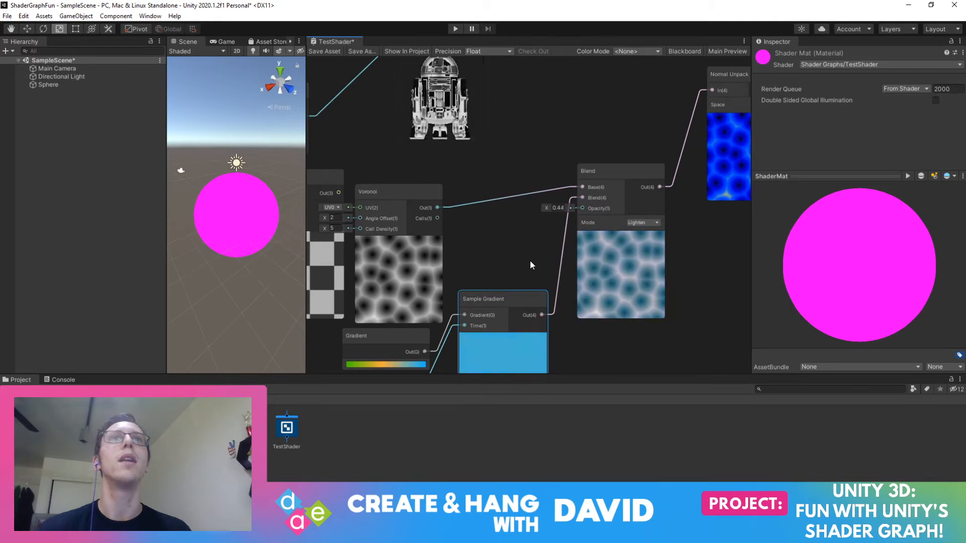
key(ctrl+z)
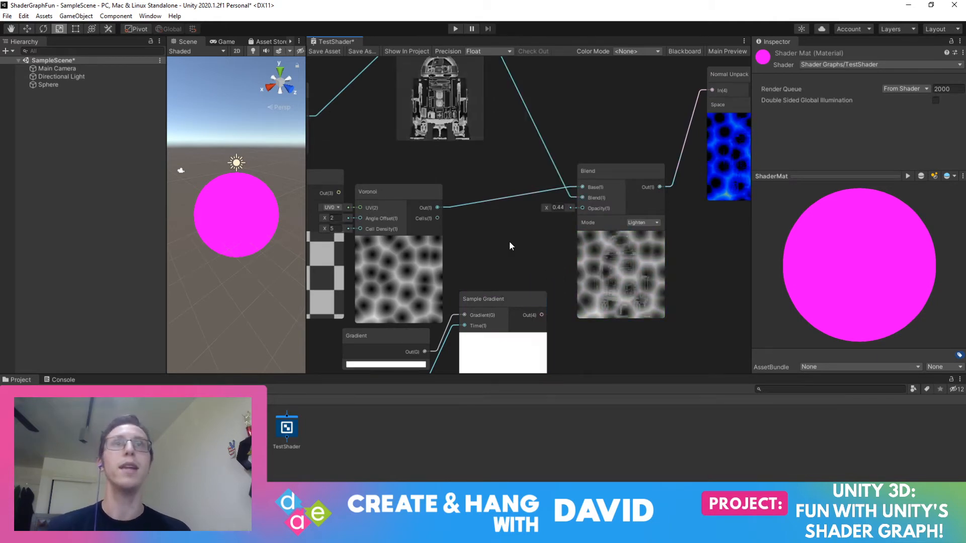
Move the Voronoi node up beside Checkerboard and shift the Gradient and its Time node away from Sample Gradient
middle_drag(492, 246, 573, 231)
drag(476, 170, 509, 140)
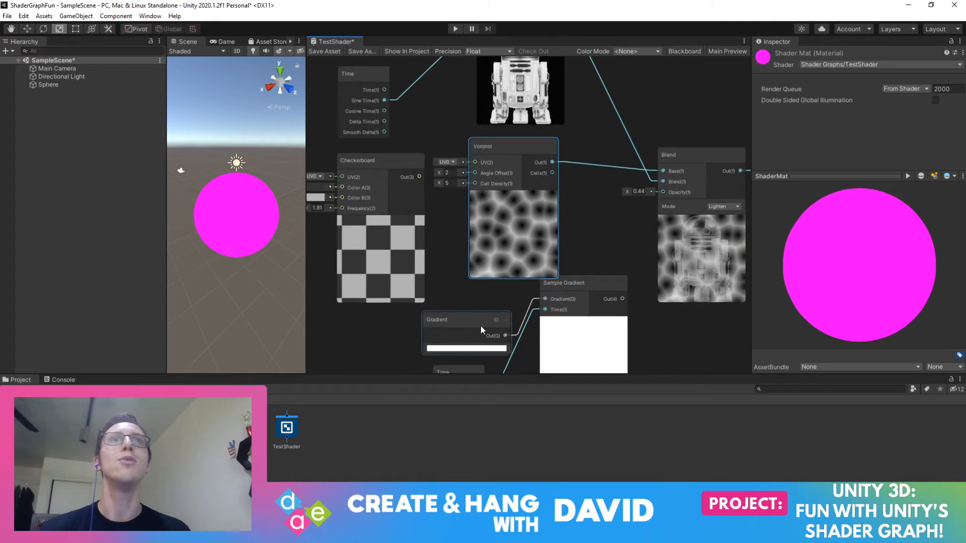
drag(481, 325, 431, 316)
middle_drag(430, 316, 461, 251)
drag(497, 319, 475, 318)
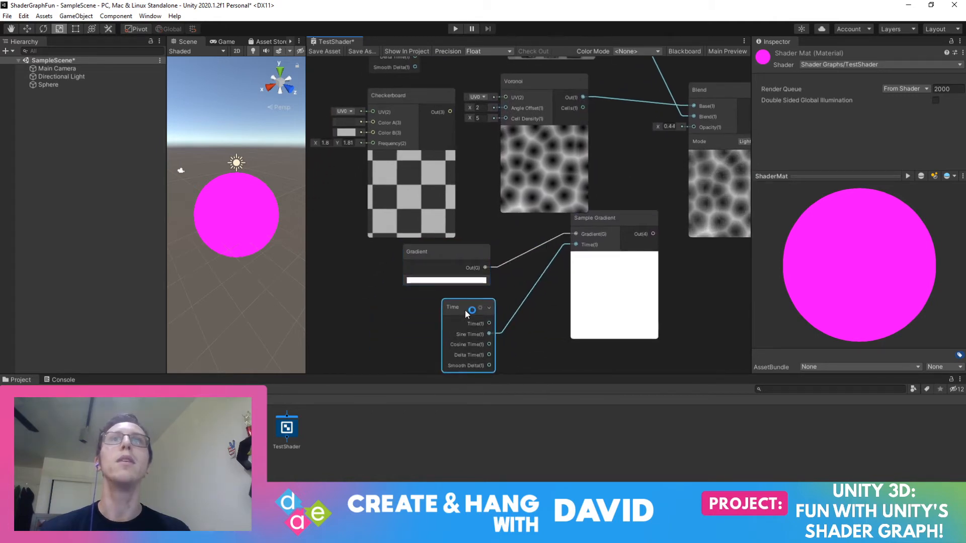
Set the Gradient node's start colour key at 0% to bright green
click(452, 281)
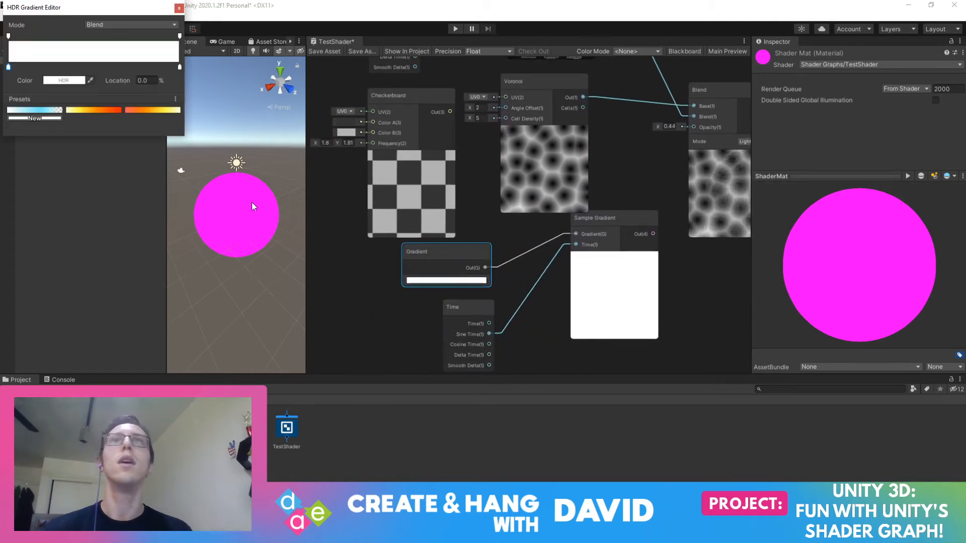
click(9, 66)
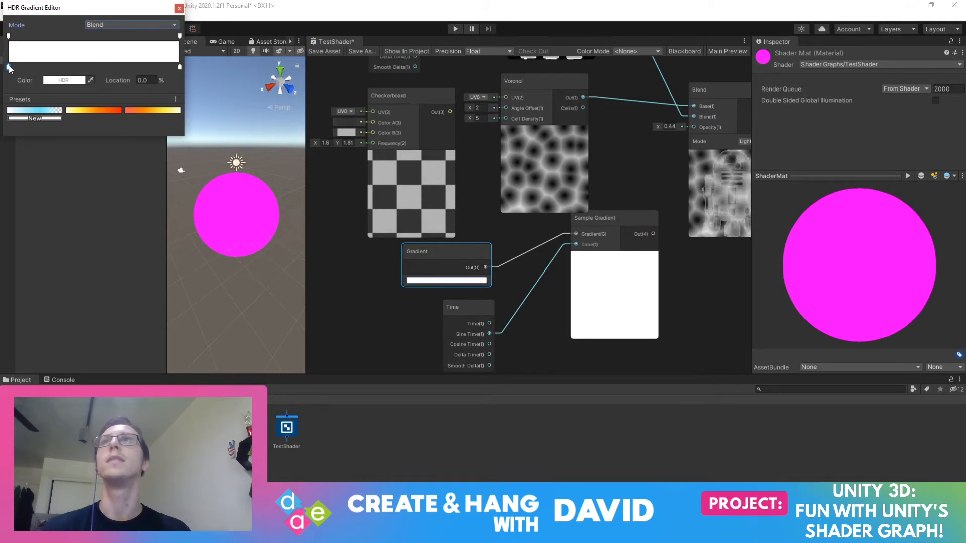
click(64, 81)
click(53, 97)
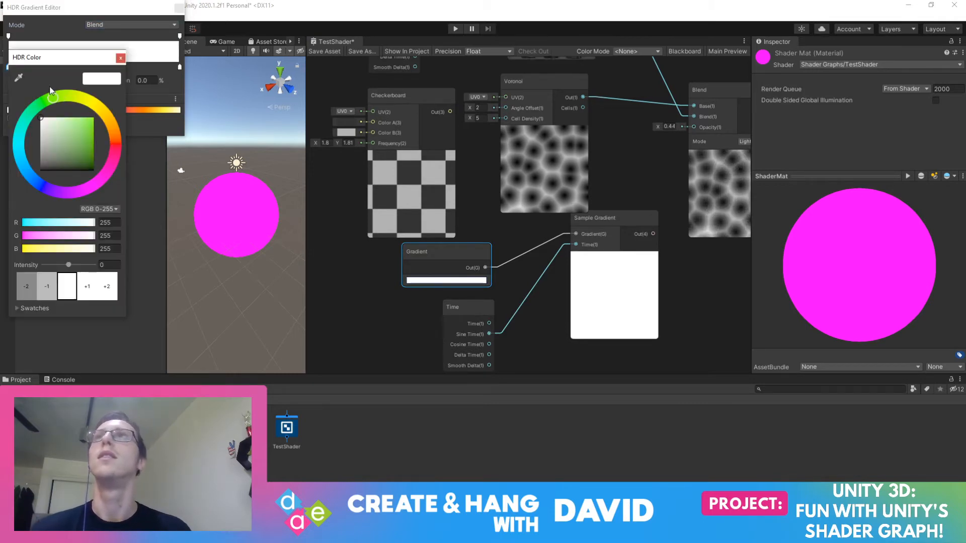
drag(83, 146, 104, 119)
click(121, 57)
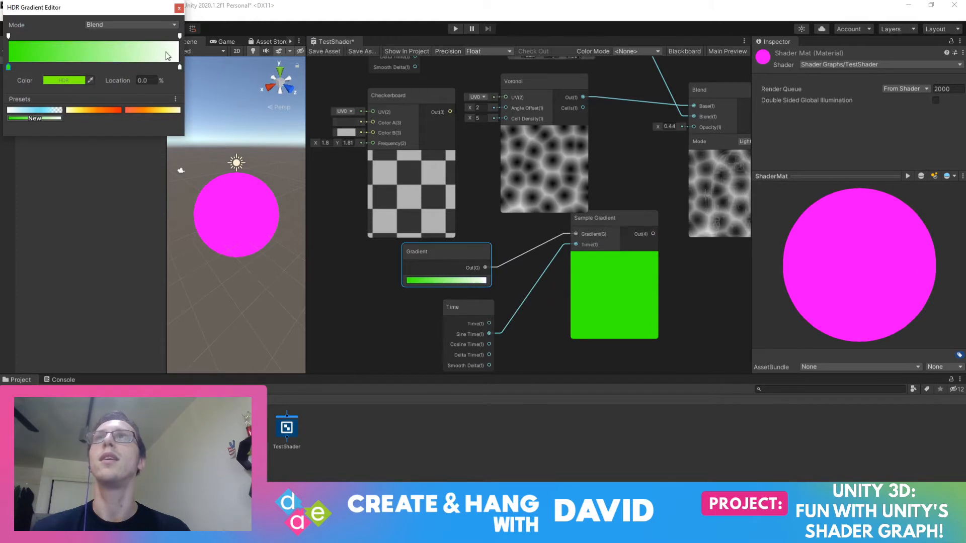
Set the gradient's end colour key at 100% to bright blue
double_click(180, 65)
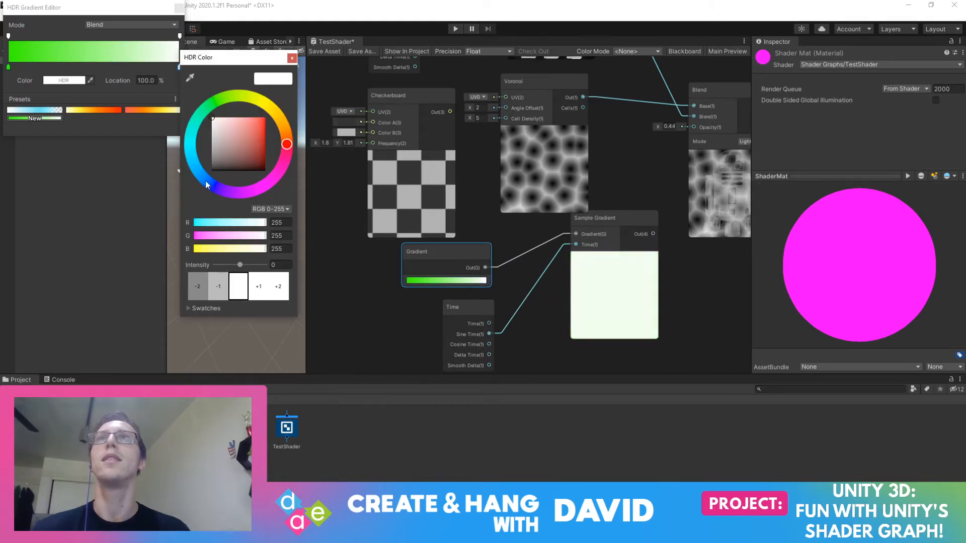
click(197, 167)
drag(246, 137, 280, 101)
click(293, 59)
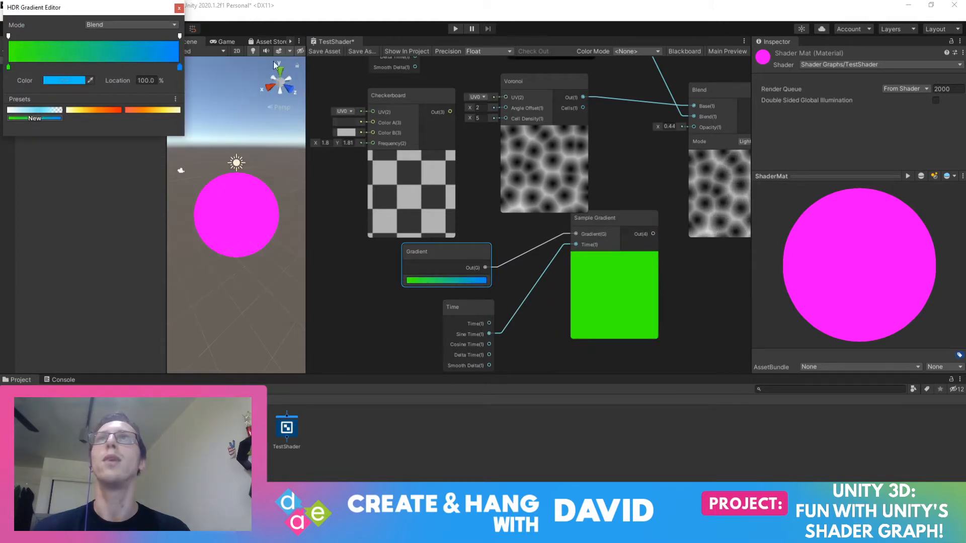
Add an orange colour key at 49.4% of the gradient and close the gradient editor
double_click(92, 66)
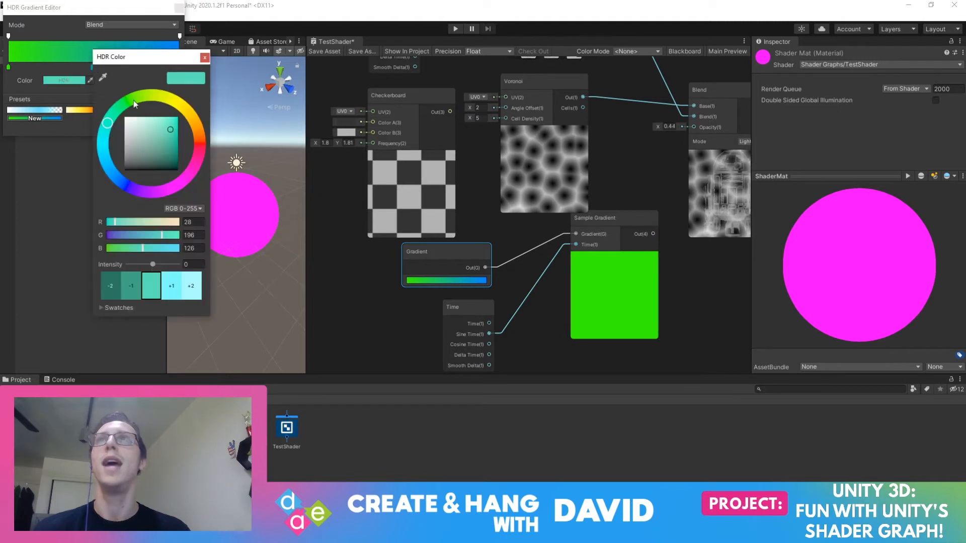
mouse_move(197, 141)
mouse_down()
mouse_move(206, 122)
mouse_move(184, 124)
mouse_up()
click(205, 57)
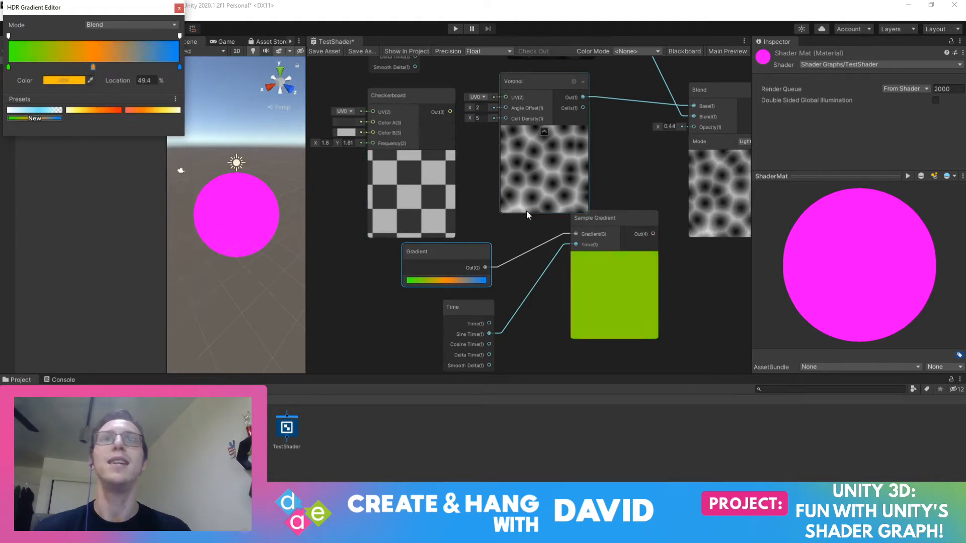
middle_drag(509, 230, 548, 202)
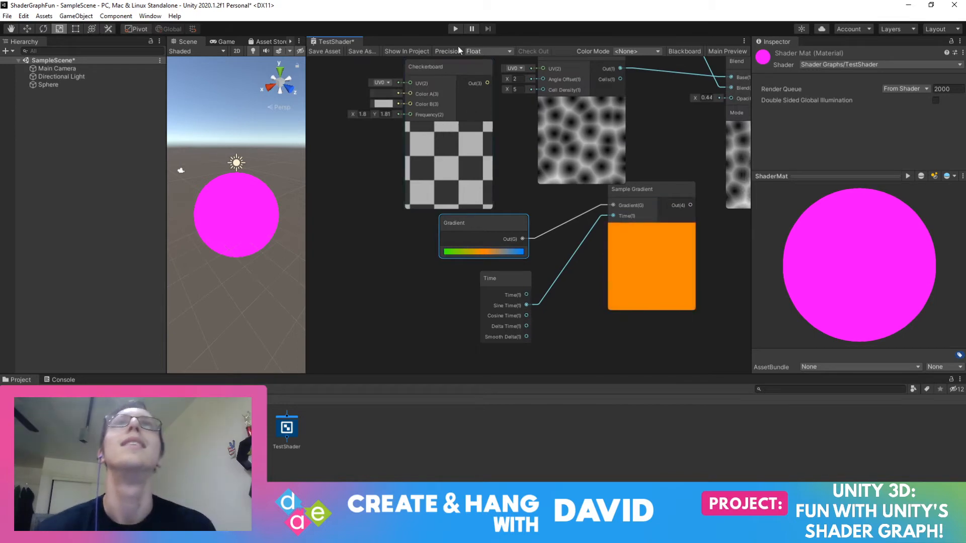
Move the unused Checkerboard node out of the way and shift the Voronoi node into the freed space
drag(451, 67, 319, 241)
middle_drag(469, 207, 364, 346)
drag(501, 207, 428, 212)
middle_drag(526, 289, 563, 236)
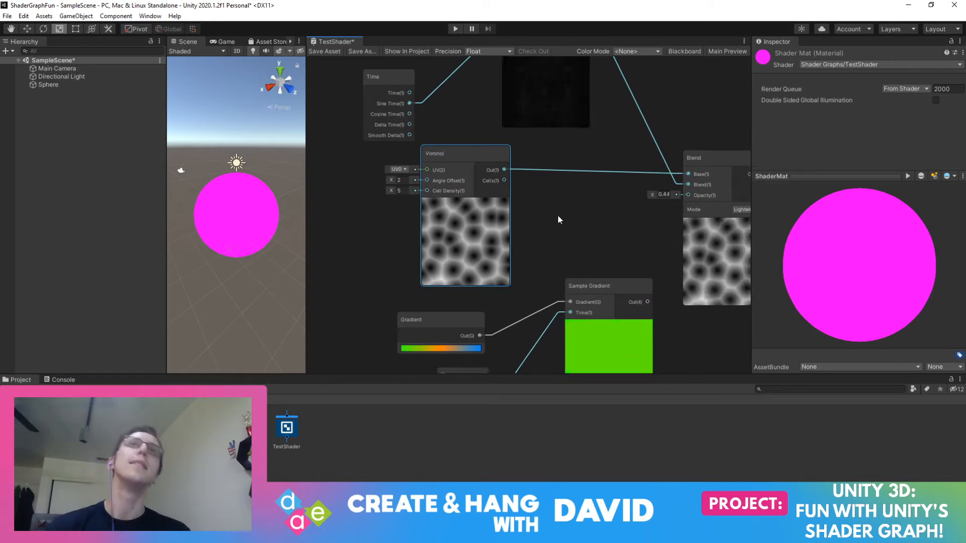
Group the Gradient, its Time node and Sample Gradient closely together below Voronoi
middle_drag(557, 214, 579, 170)
drag(476, 271, 422, 240)
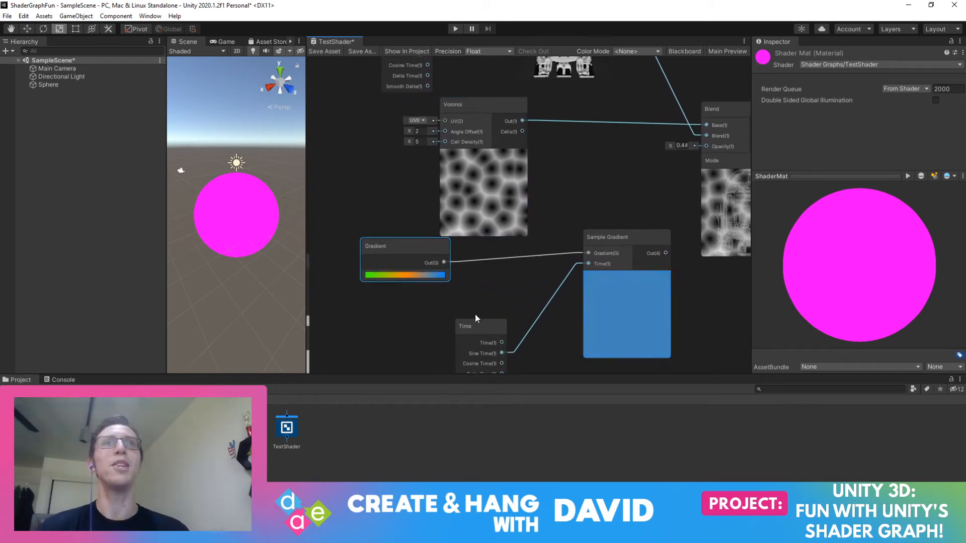
drag(475, 314, 394, 302)
drag(631, 232, 524, 251)
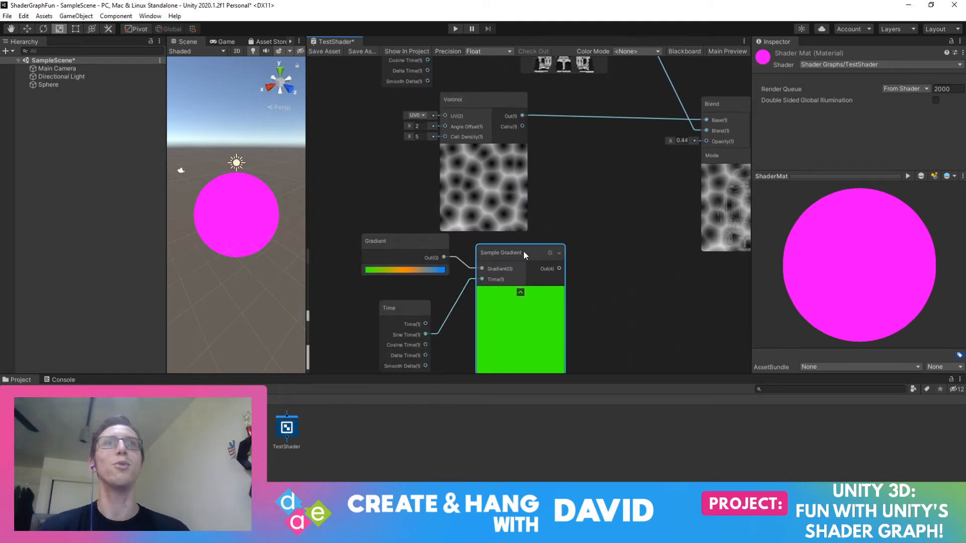
Reposition the Voronoi node above Sample Gradient and delete its connection to the Blend node's Base input
middle_drag(584, 171, 429, 369)
middle_drag(621, 223, 443, 195)
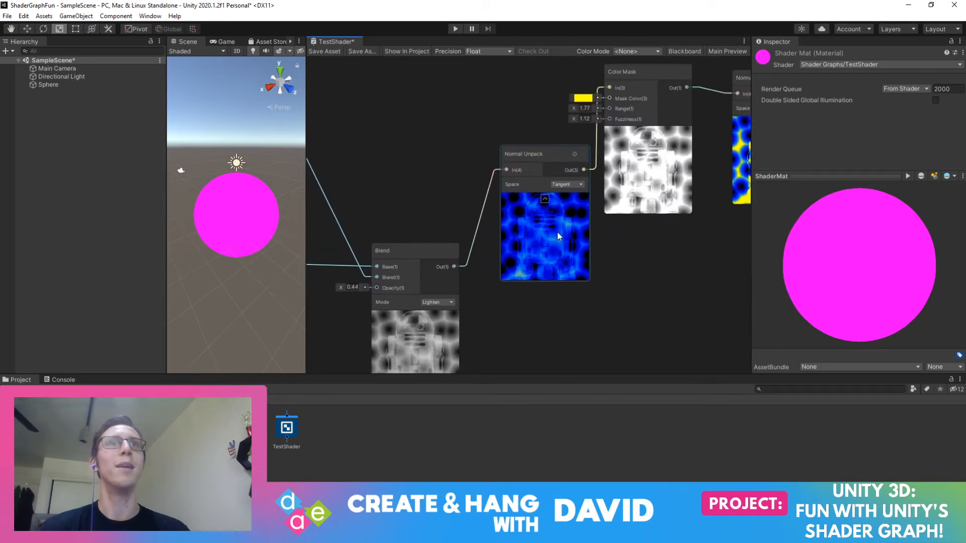
middle_drag(656, 234, 494, 291)
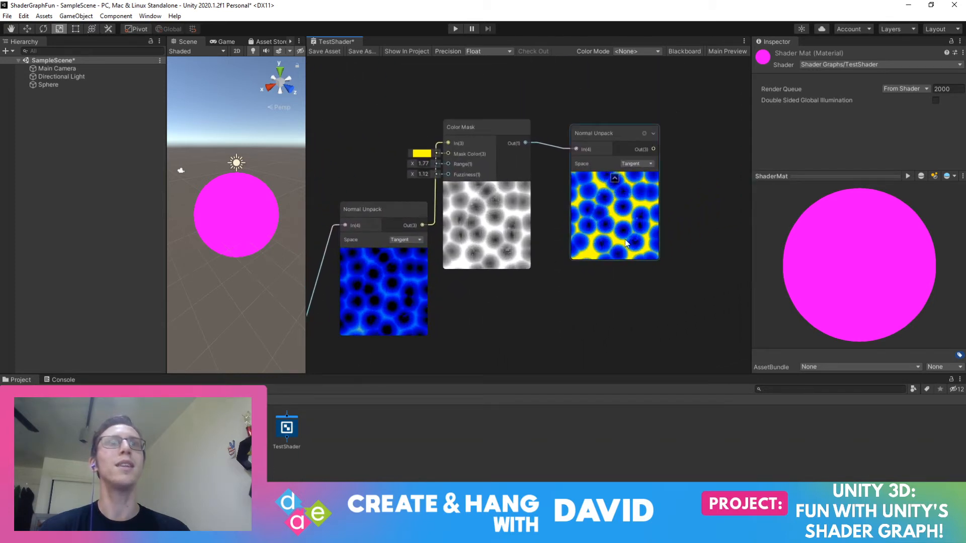
middle_drag(562, 276, 783, 154)
middle_drag(580, 289, 682, 233)
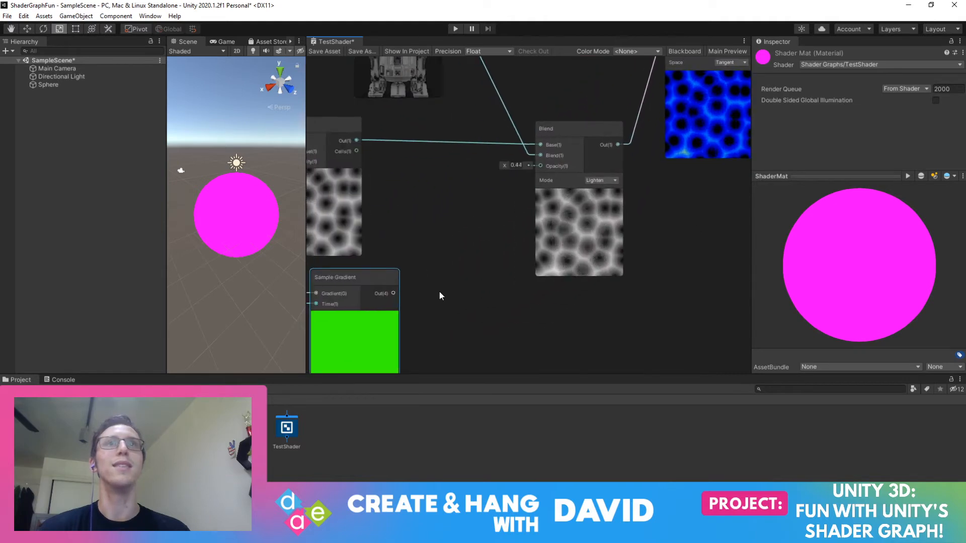
middle_drag(445, 285, 609, 256)
drag(493, 100, 520, 128)
right_click(595, 156)
click(611, 164)
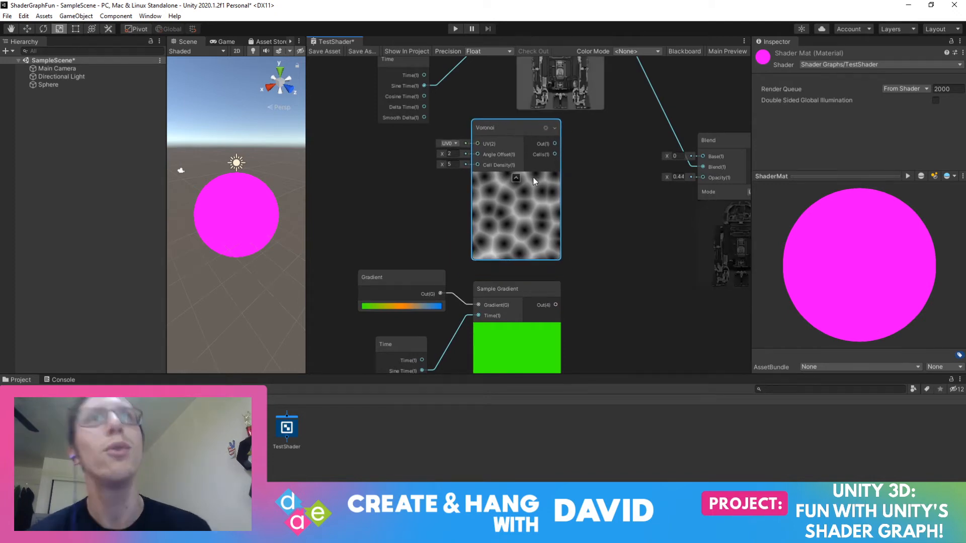
Set Voronoi's Angle Offset to 8.15 and Cell Density to 6.29, and reposition the node above Sample Gradient
drag(443, 155, 558, 125)
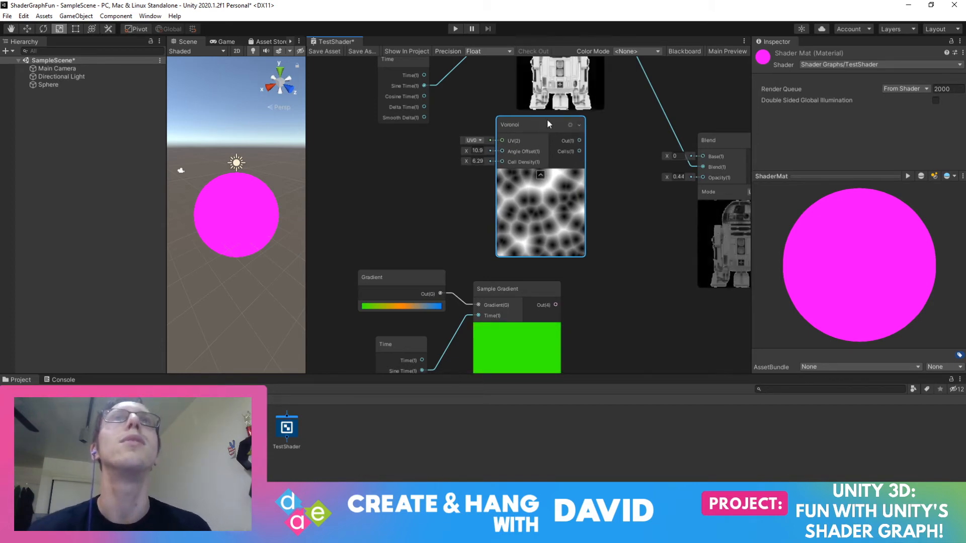
drag(541, 125, 498, 132)
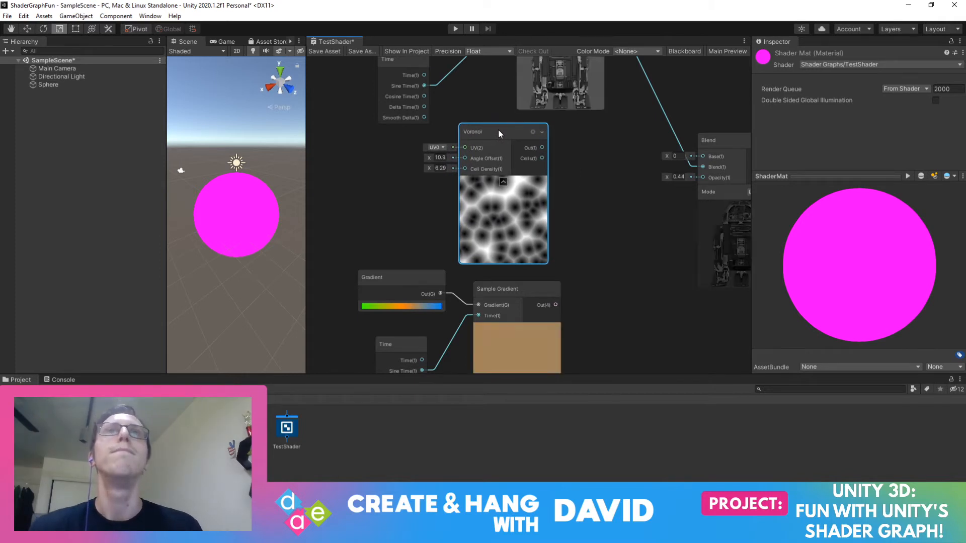
drag(499, 130, 523, 130)
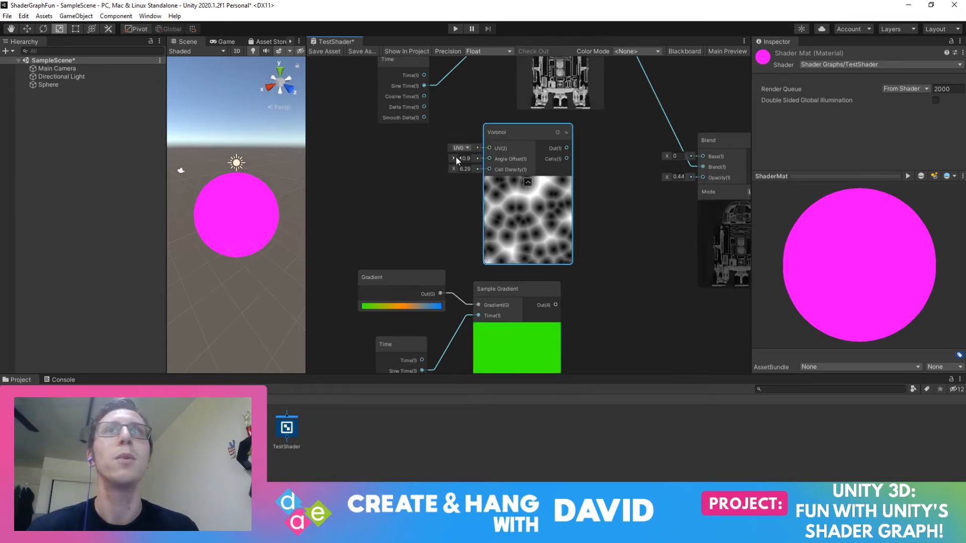
mouse_move(455, 157)
mouse_down()
mouse_move(391, 158)
mouse_move(448, 159)
mouse_up()
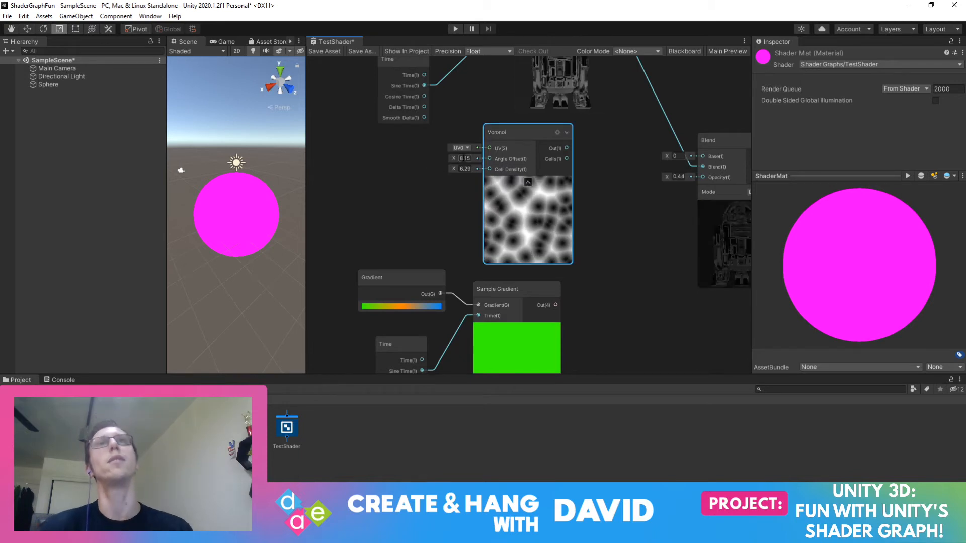
Create another Time node and place it beside the Voronoi node's inputs, above the Gradient node
right_click(368, 180)
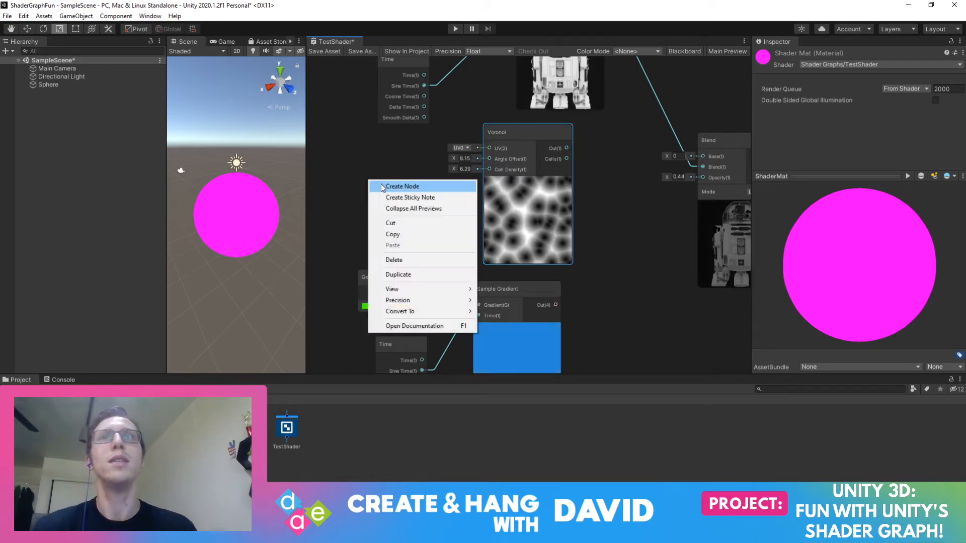
click(387, 187)
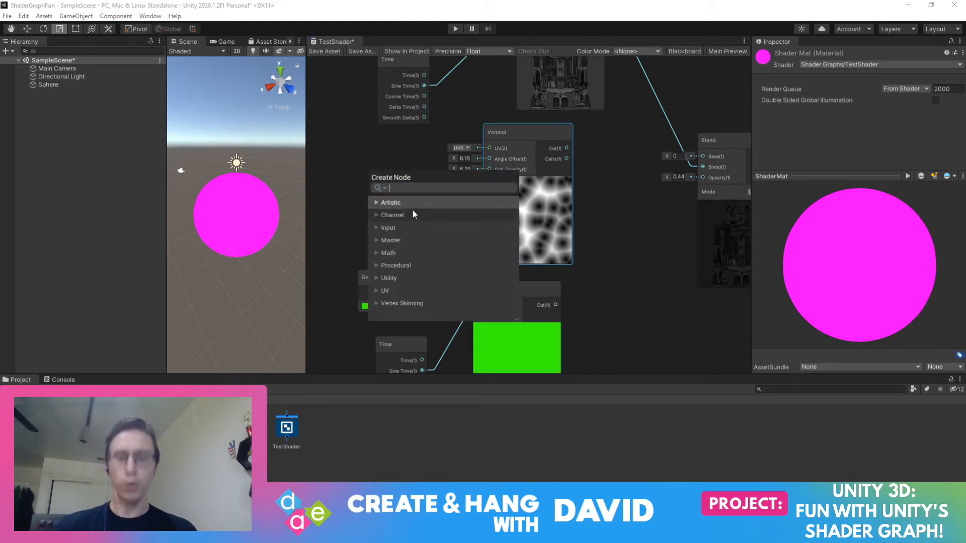
text(time)
click(426, 229)
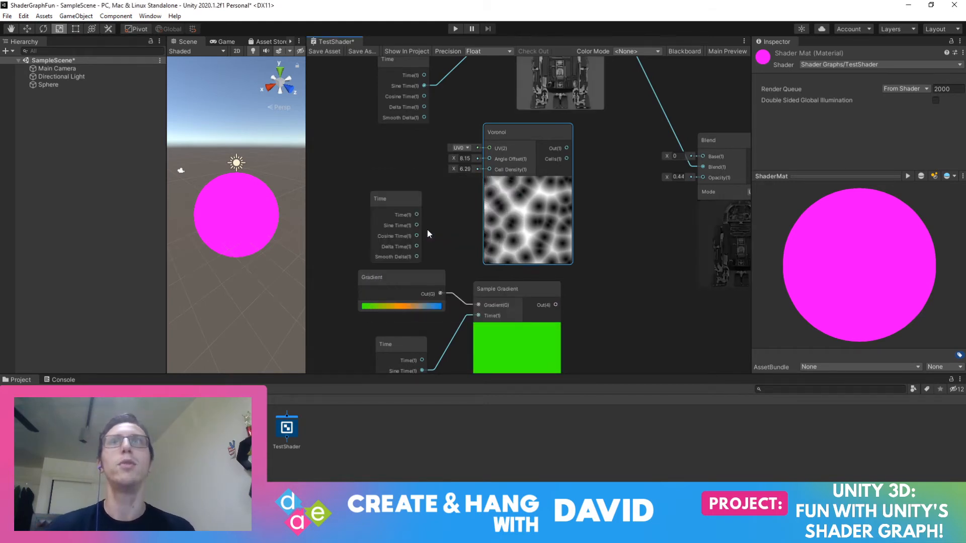
drag(396, 201, 346, 164)
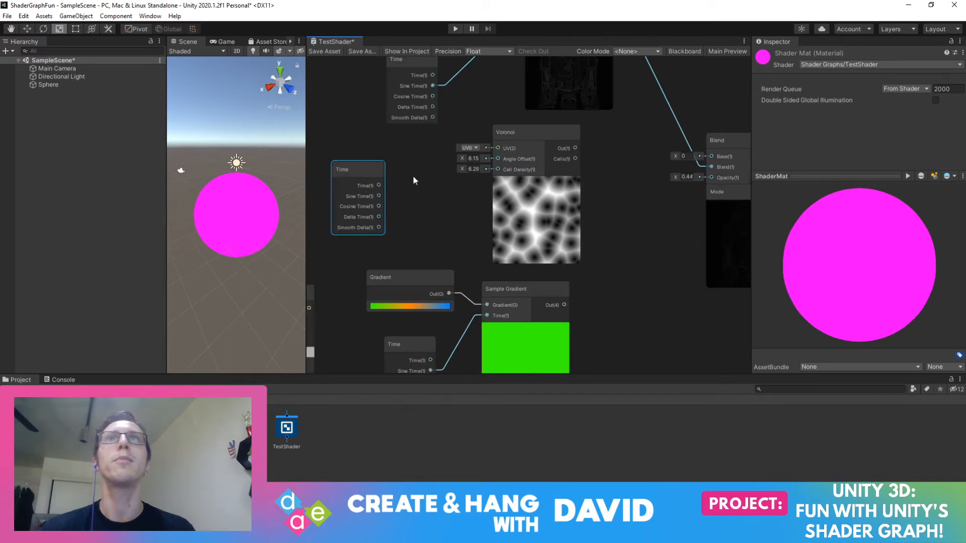
Create a Multiply node from the basic math nodes and place it between the new Time node and Voronoi
right_click(413, 177)
click(436, 185)
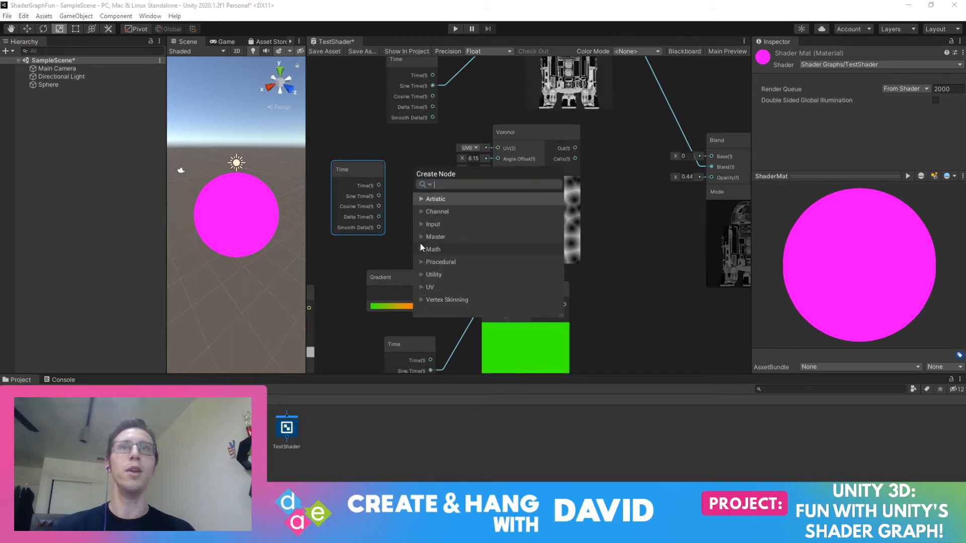
click(421, 246)
click(422, 249)
scroll(437, 249, down, 2)
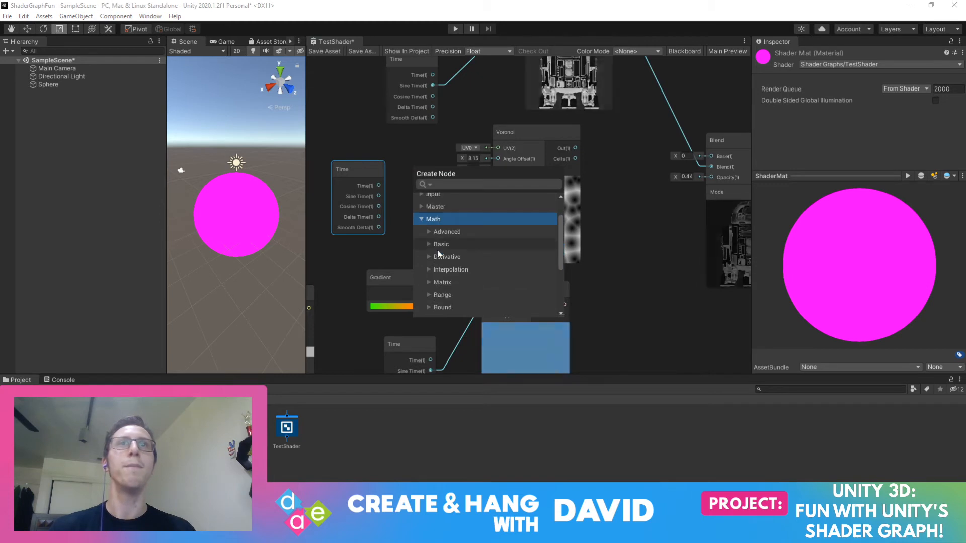
click(430, 243)
click(459, 285)
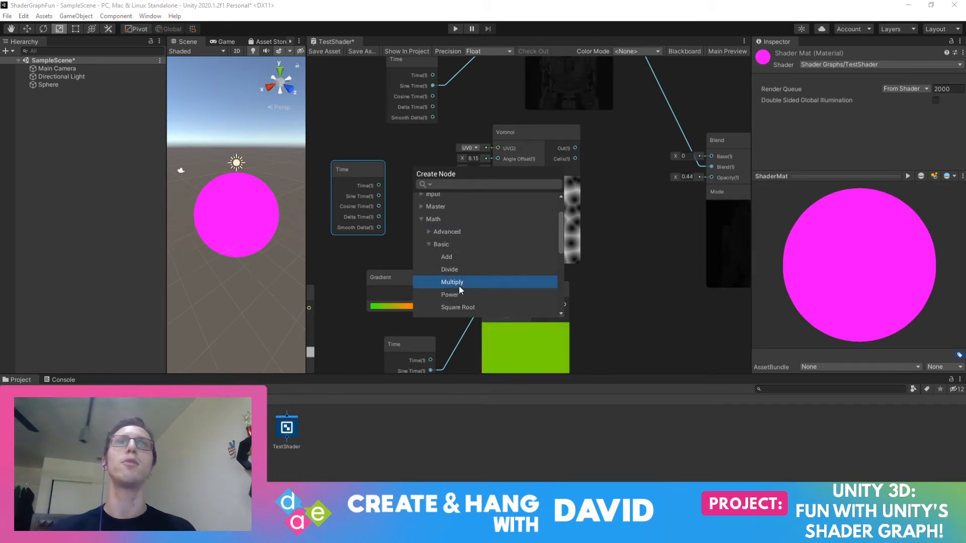
click(459, 285)
drag(447, 201, 468, 172)
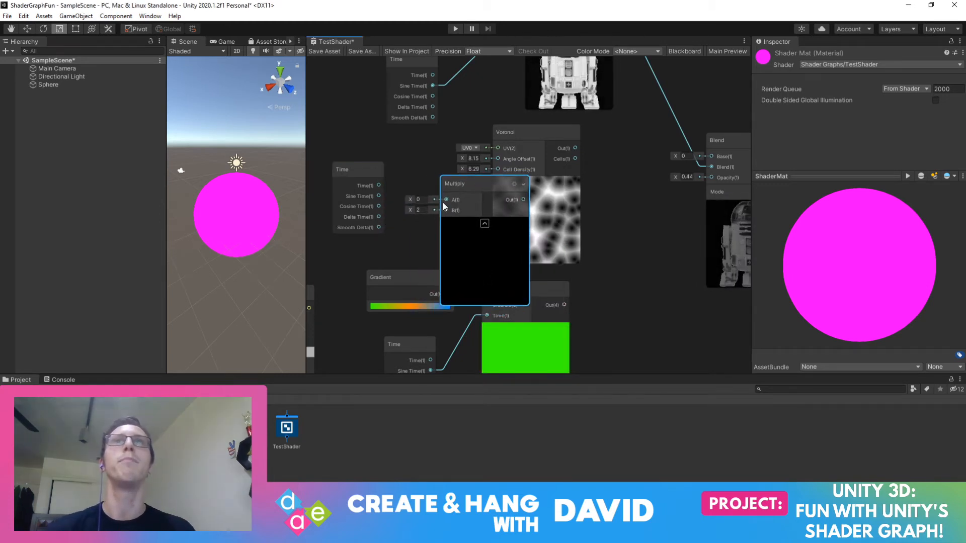
Create an Integer node below the Time node that sits beside Voronoi's inputs
right_click(401, 242)
click(412, 246)
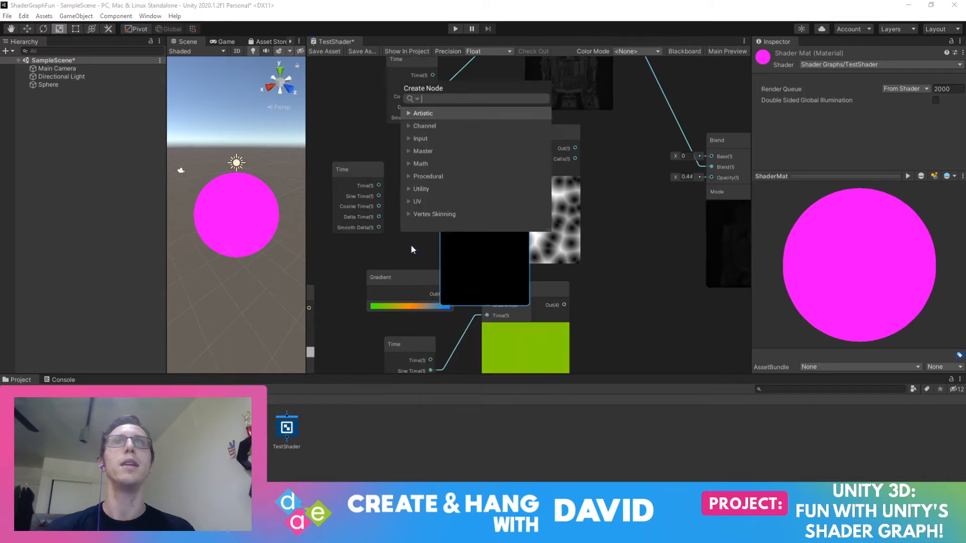
click(409, 164)
scroll(429, 176, down, 2)
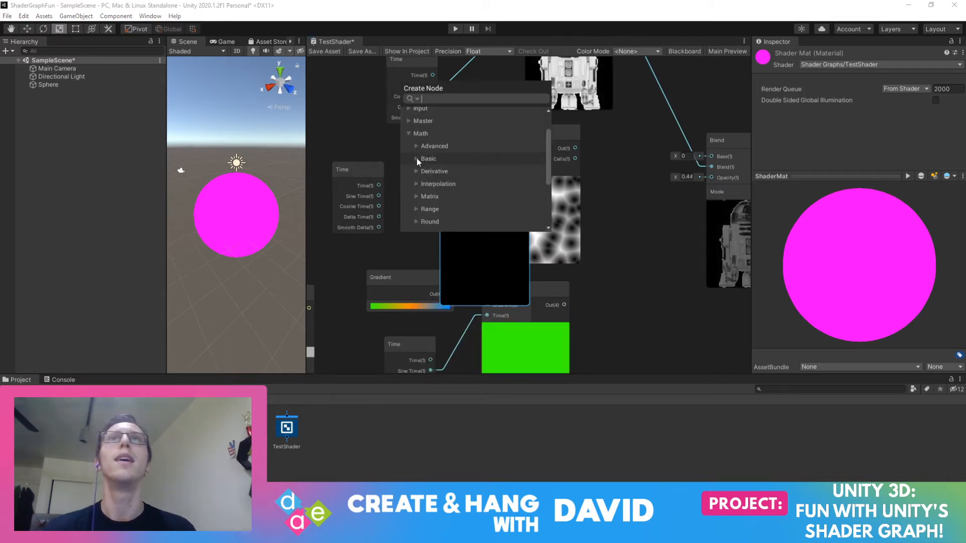
text(intege)
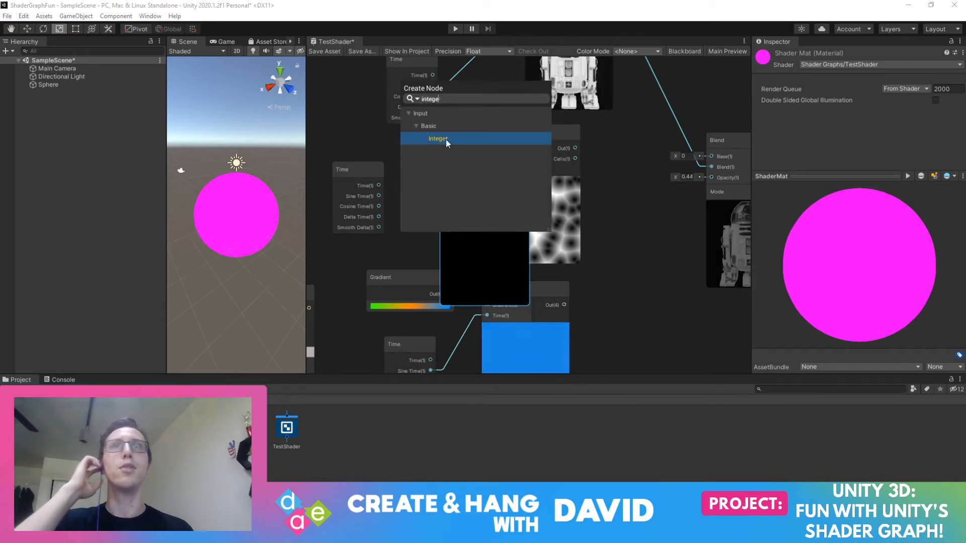
click(446, 140)
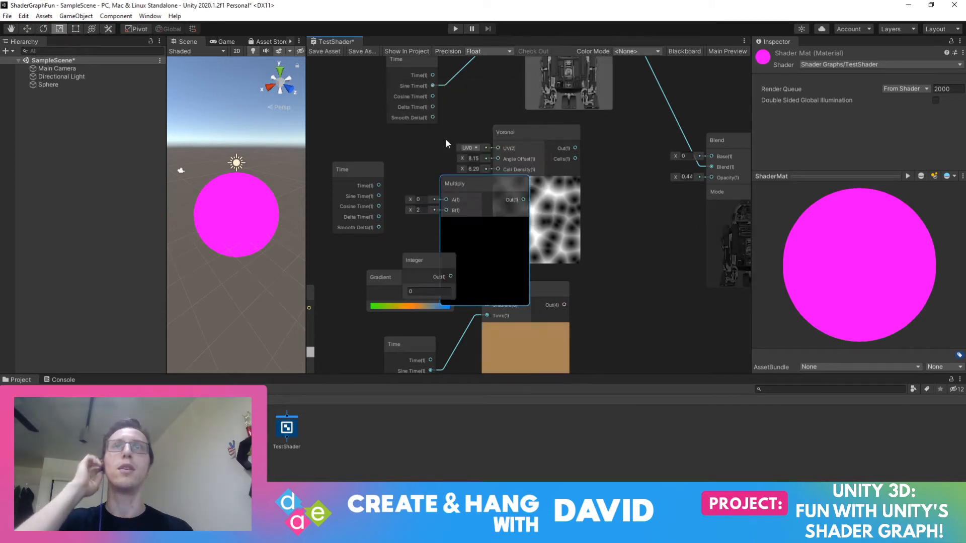
Spread out the Time, Integer and Multiply nodes, with Time above Integer and Multiply between them and Voronoi
drag(358, 168, 353, 114)
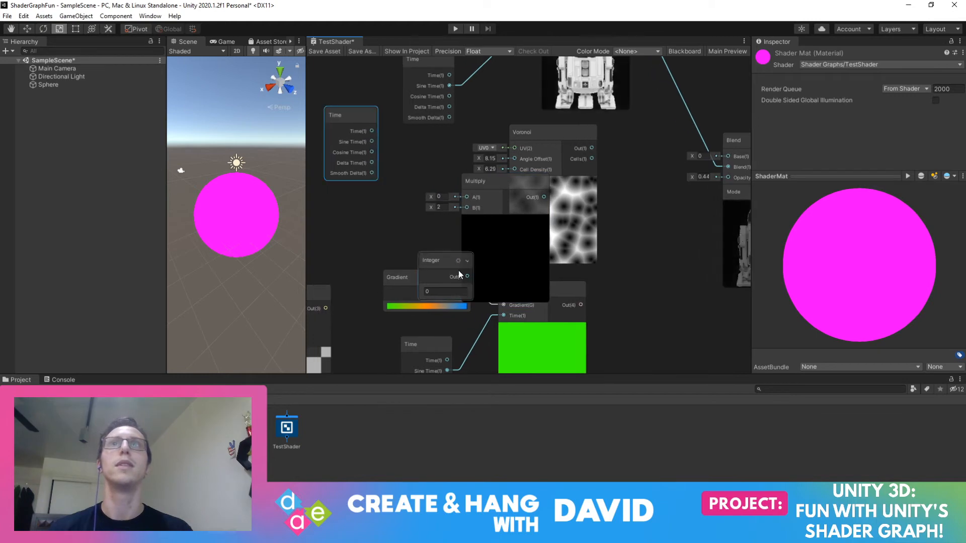
drag(433, 265, 387, 233)
drag(535, 186, 502, 177)
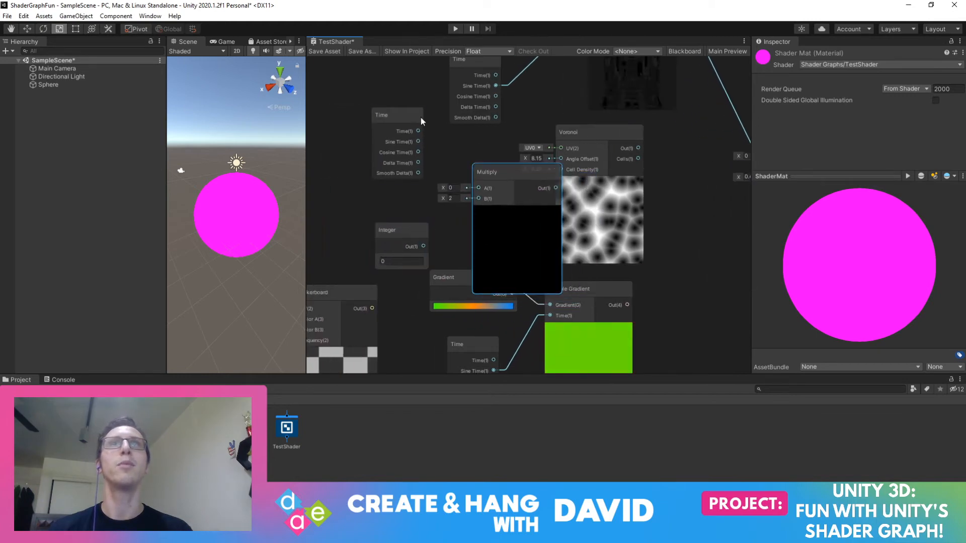
drag(399, 118, 363, 111)
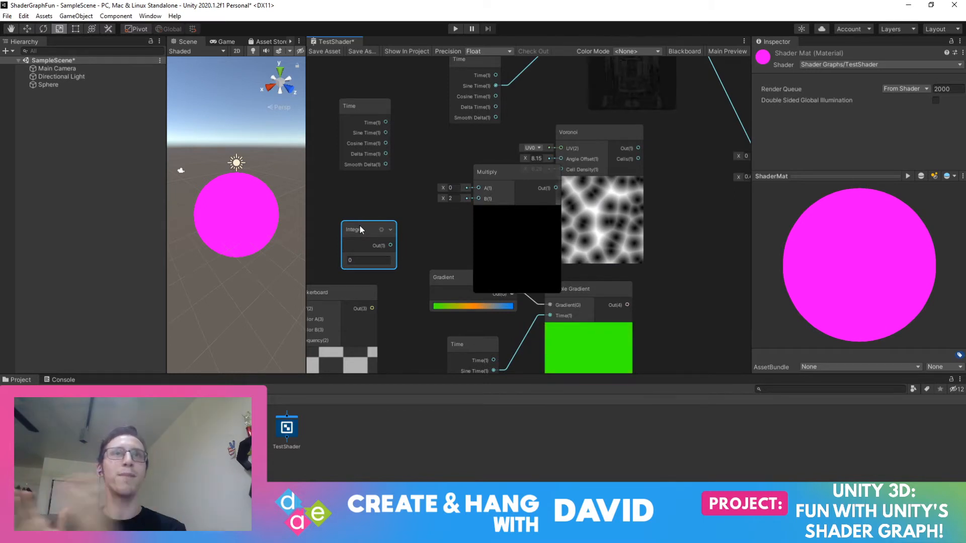
click(503, 164)
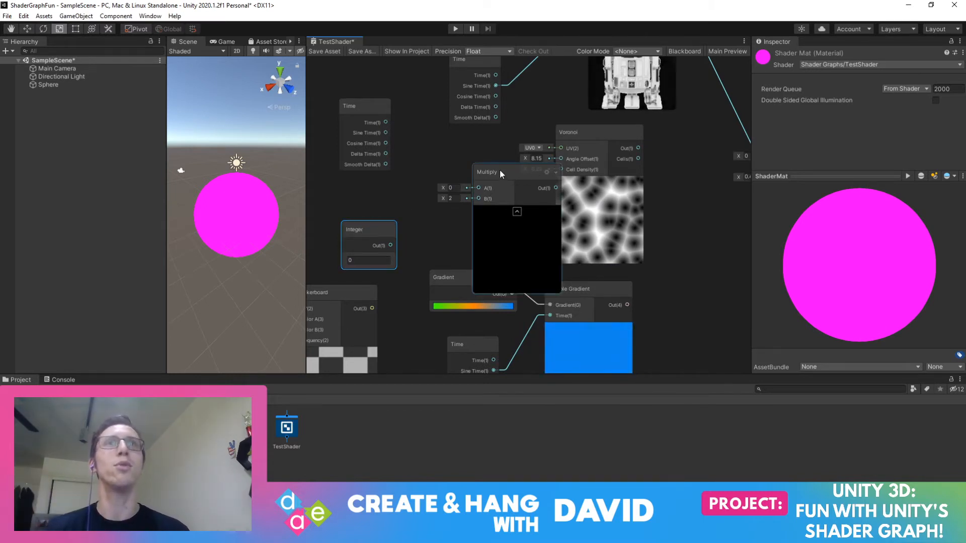
drag(500, 170, 470, 160)
Set the Integer to 10, multiply it with Cosine Time, and feed the Multiply output into Voronoi's Angle Offset
click(377, 260)
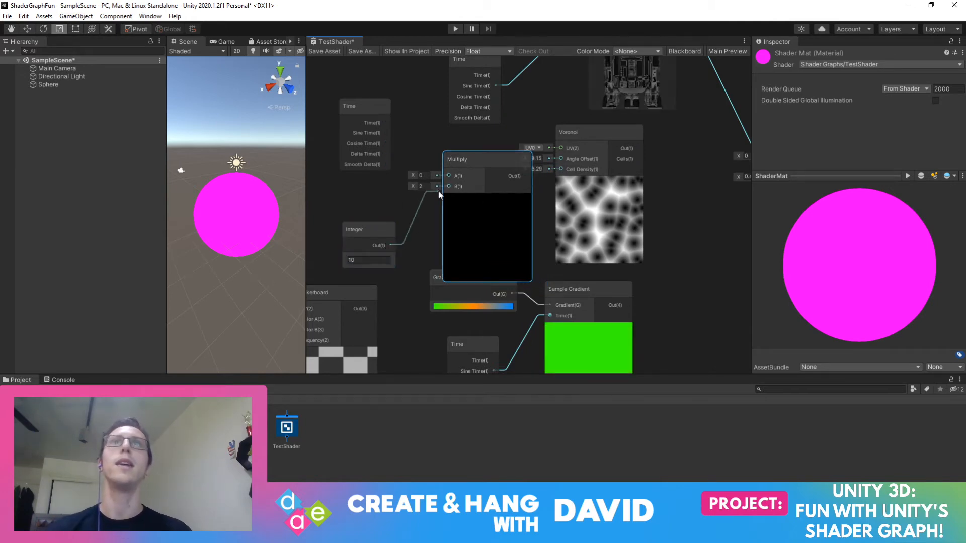
drag(386, 144, 560, 159)
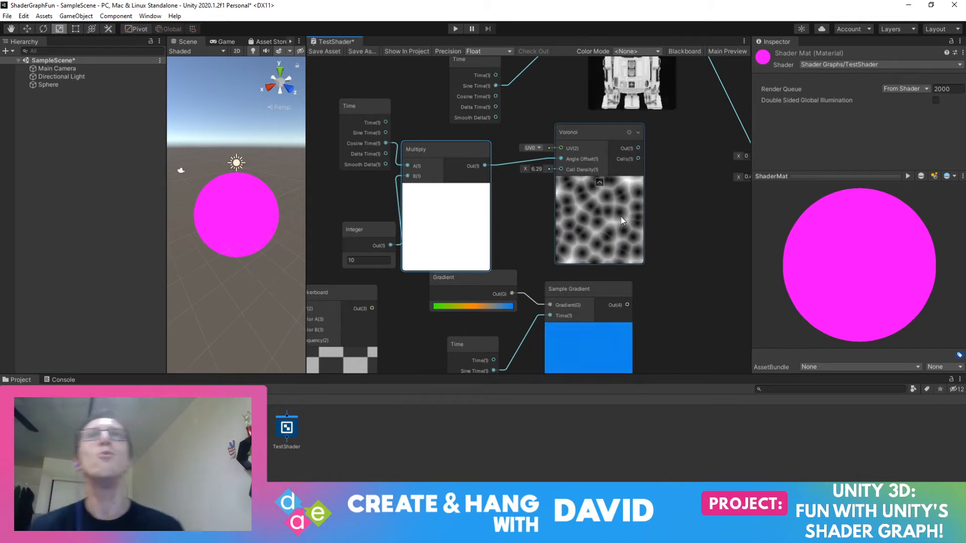
Center the Multiply node between Time and Voronoi, and nudge Sample Gradient up beneath Voronoi
drag(444, 154, 466, 141)
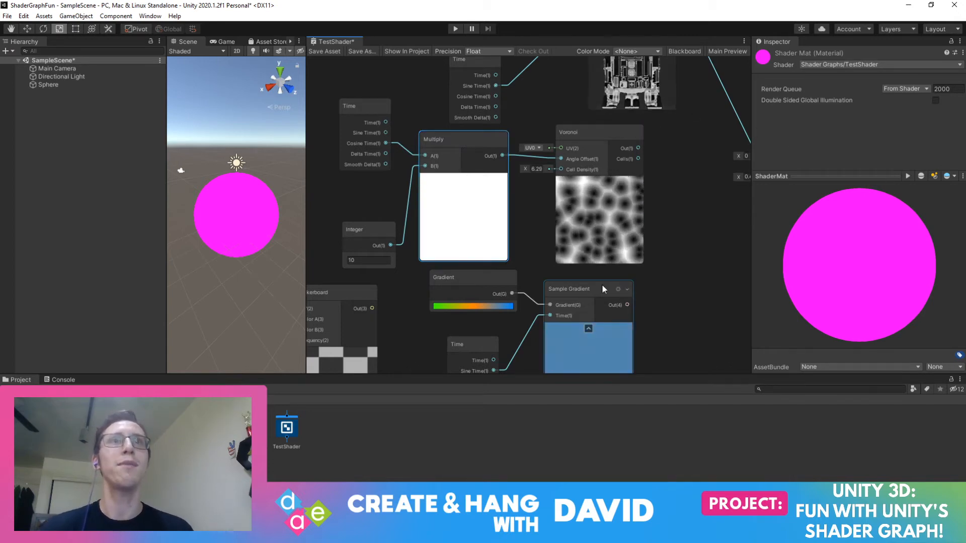
drag(590, 288, 592, 279)
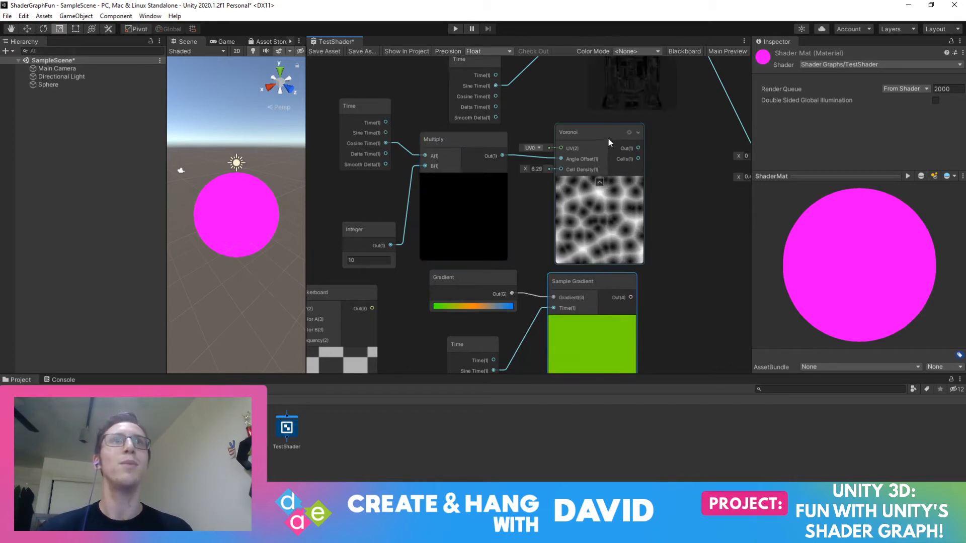
drag(605, 135, 602, 134)
Try a Channel Mask node between Voronoi and Blend with its channels on Everything, and delete the node
middle_drag(691, 191, 554, 174)
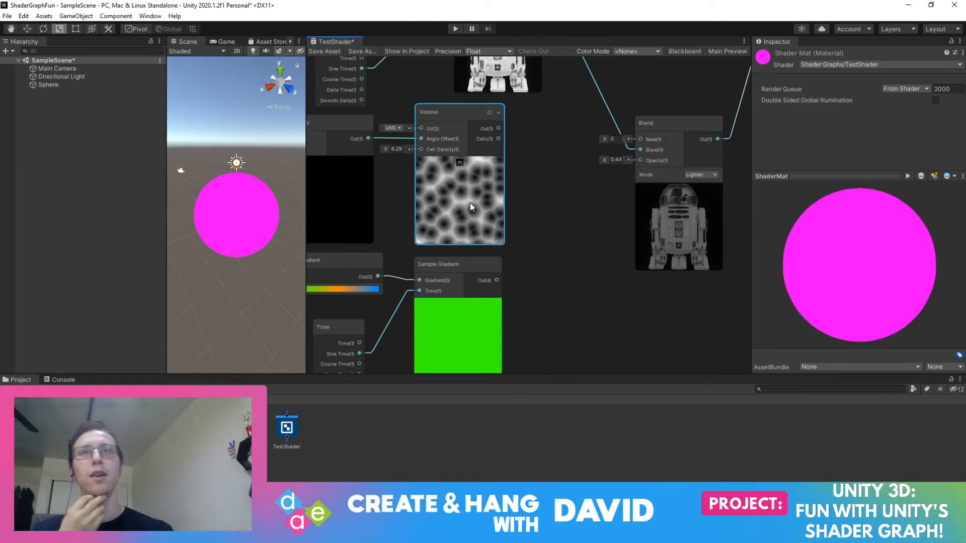
right_click(533, 202)
click(549, 206)
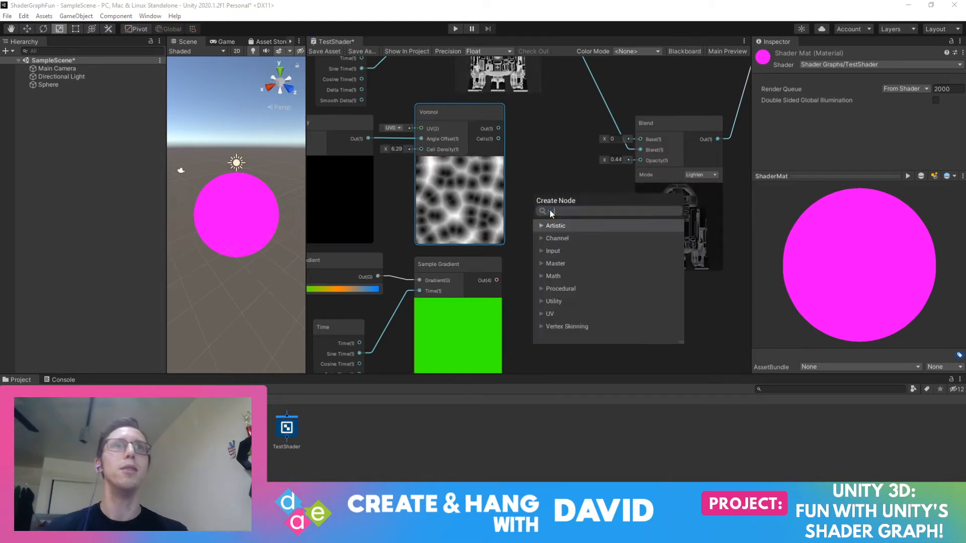
text(mask)
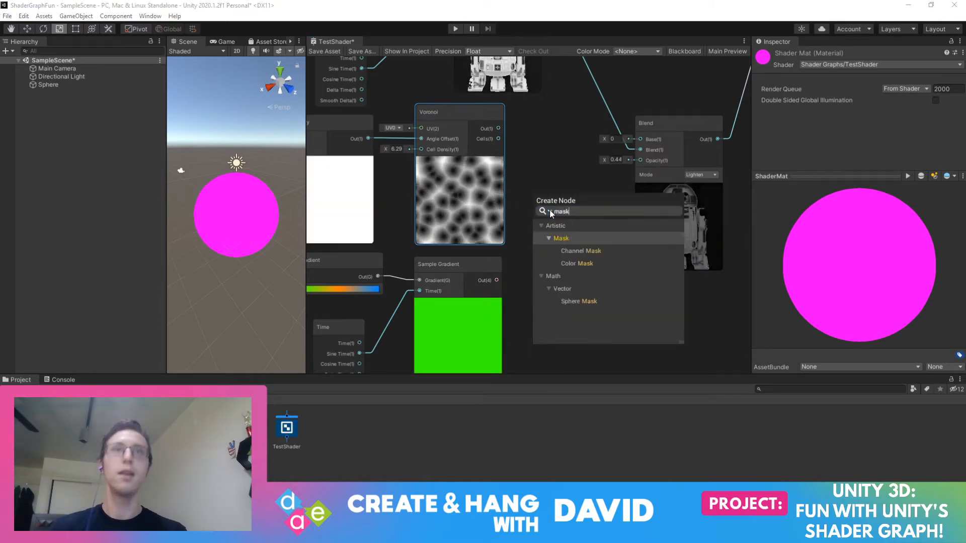
click(585, 251)
drag(567, 216, 570, 192)
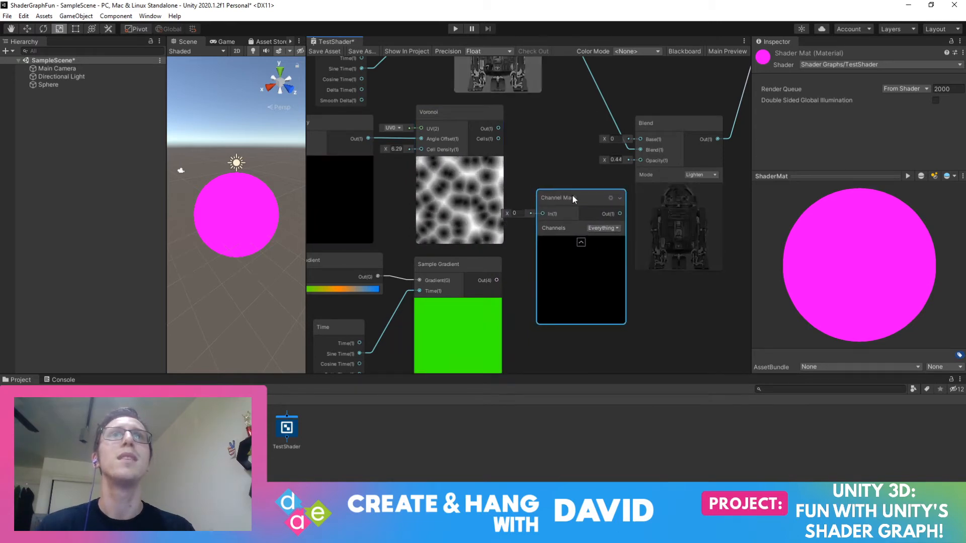
click(600, 229)
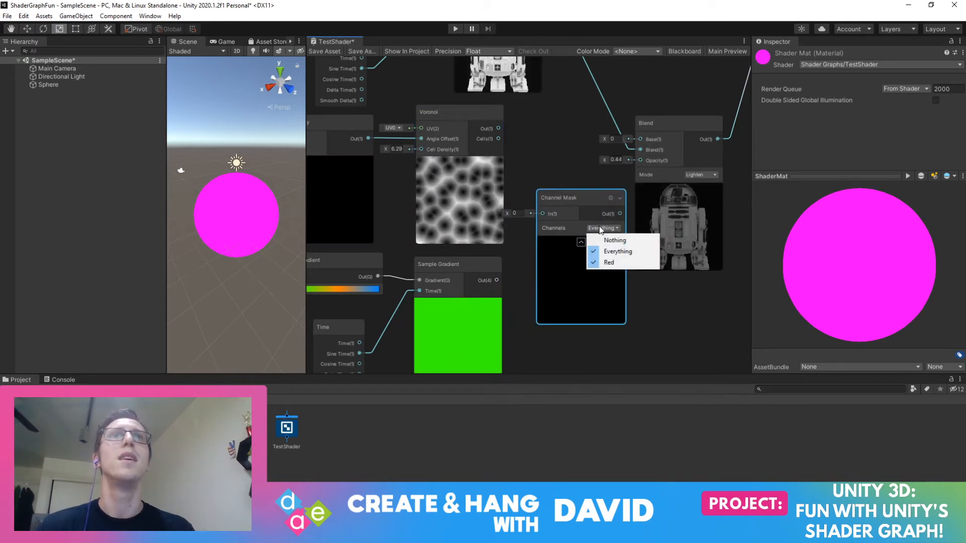
click(610, 250)
right_click(574, 196)
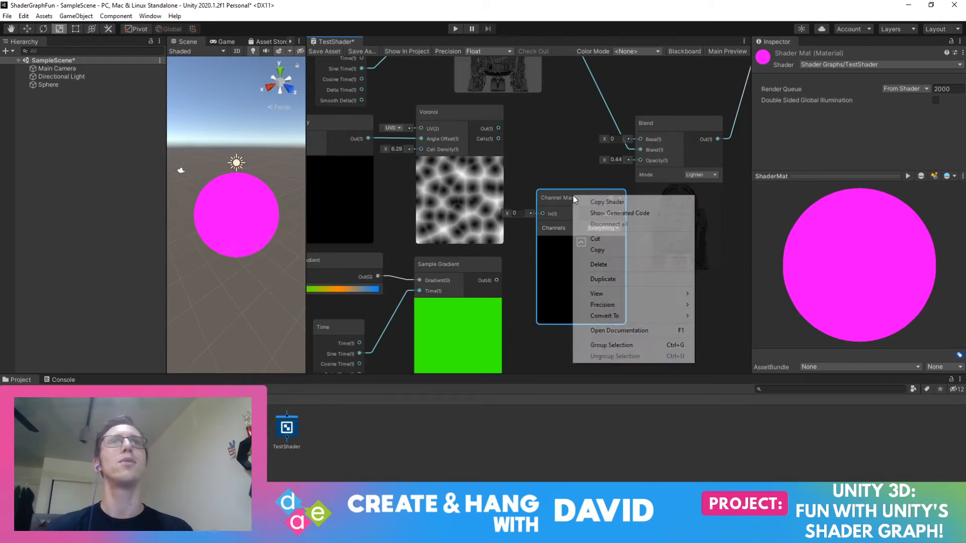
click(599, 264)
Try a Color Mask node fed by Voronoi's Out output, and delete the node
right_click(538, 201)
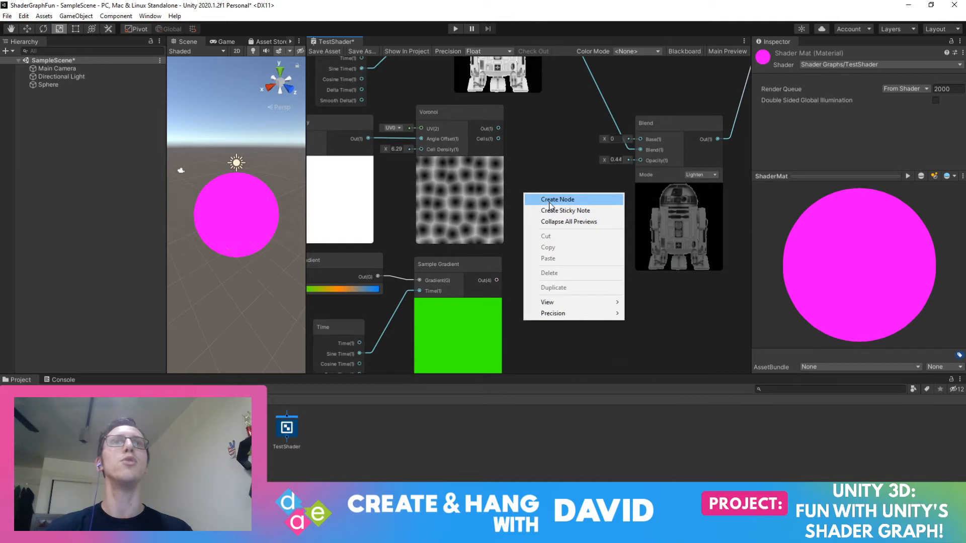
click(550, 204)
text(mask)
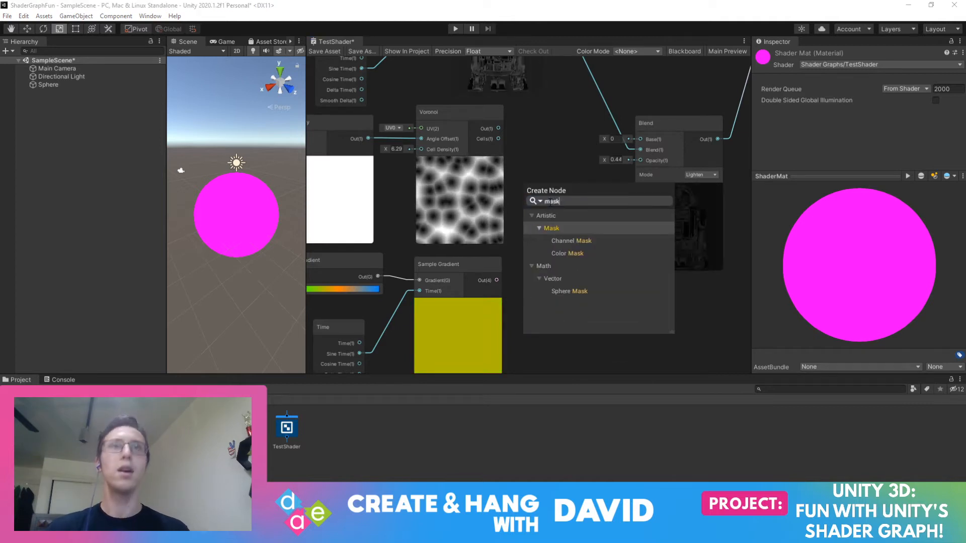
click(580, 255)
drag(572, 205, 584, 189)
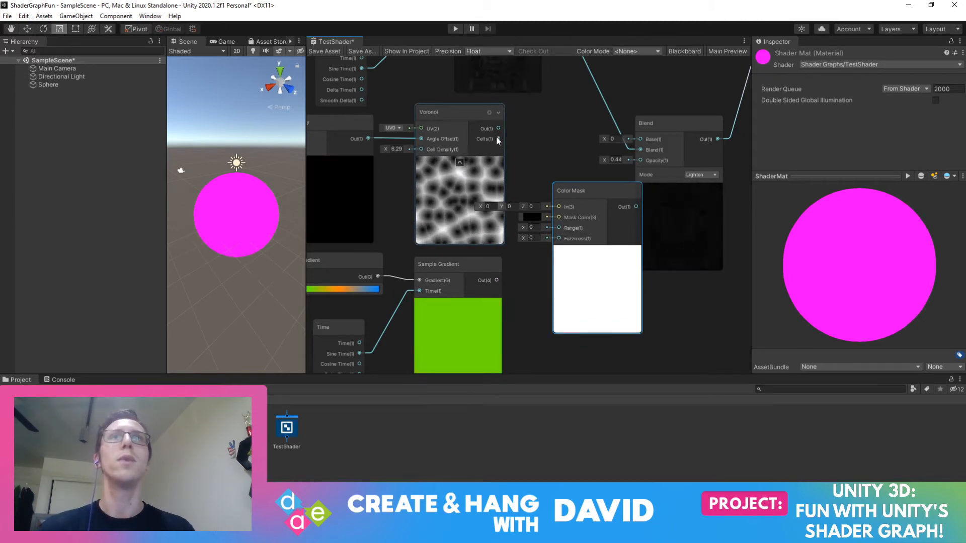
drag(498, 128, 567, 174)
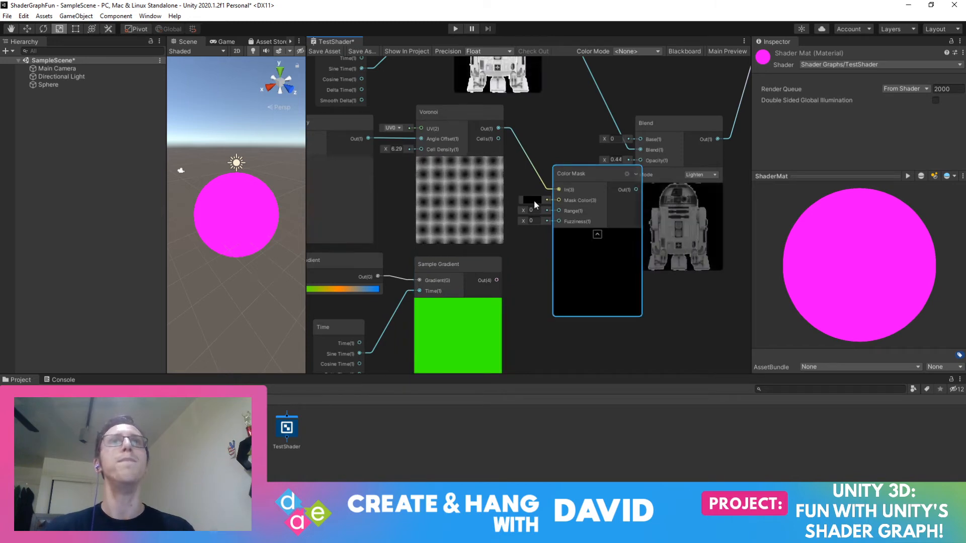
right_click(574, 174)
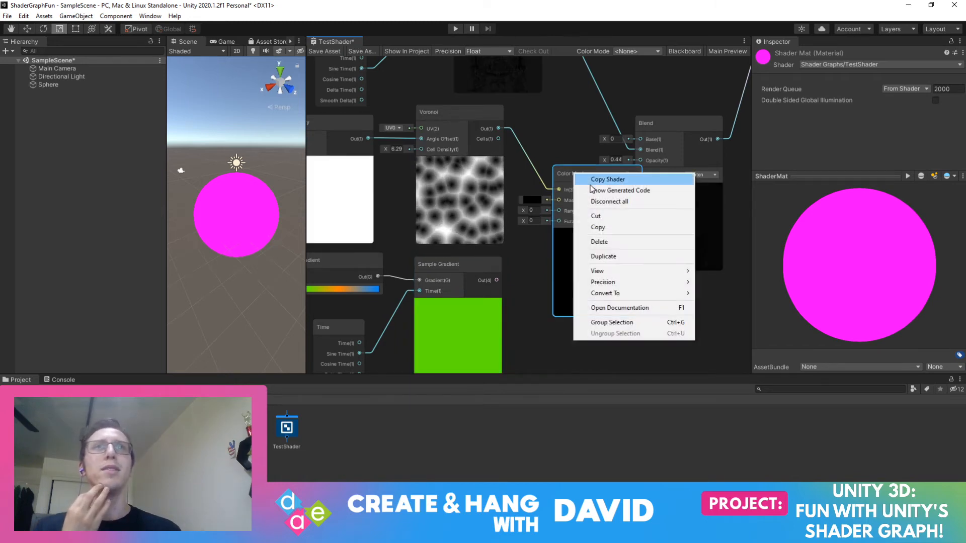
click(608, 242)
Look through the Artistic and Channel node categories for a node to place between Voronoi and Blend
right_click(544, 188)
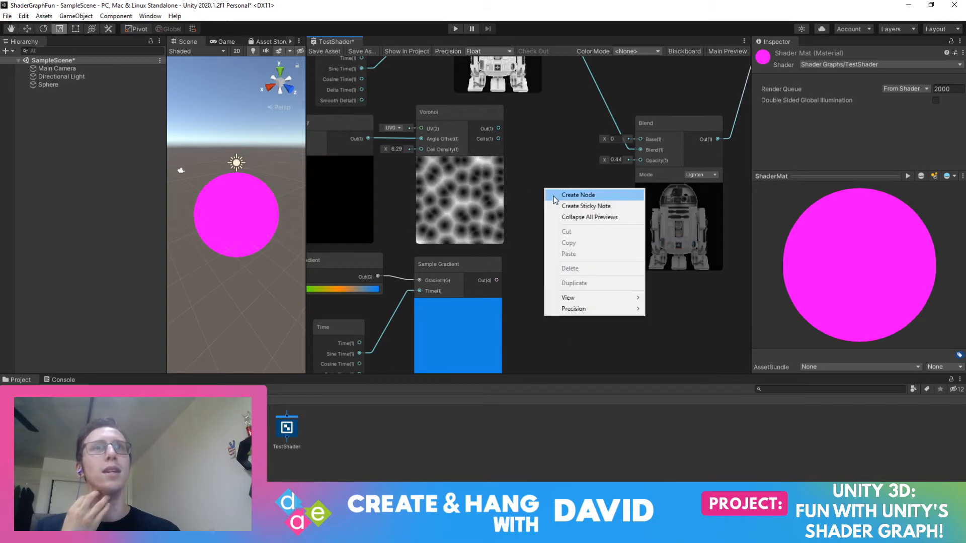
click(557, 197)
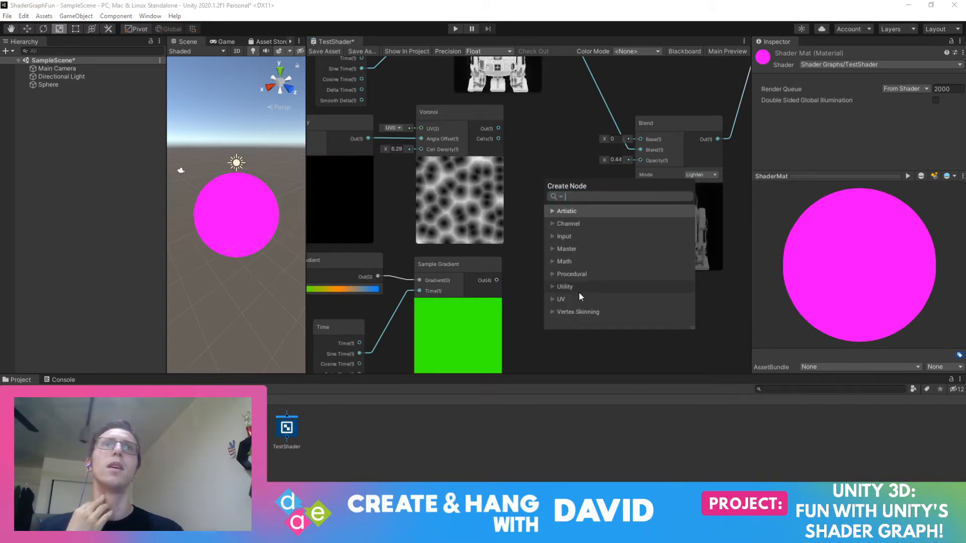
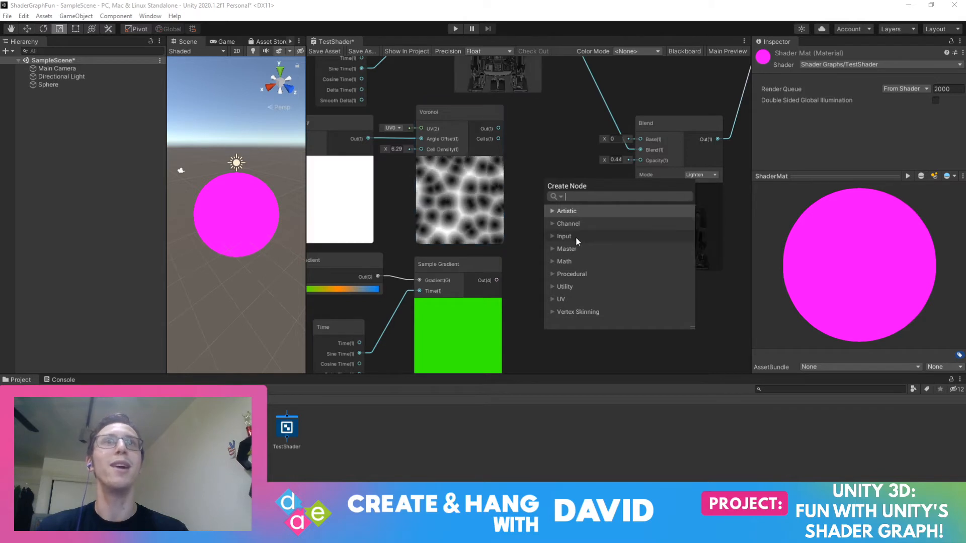
click(552, 211)
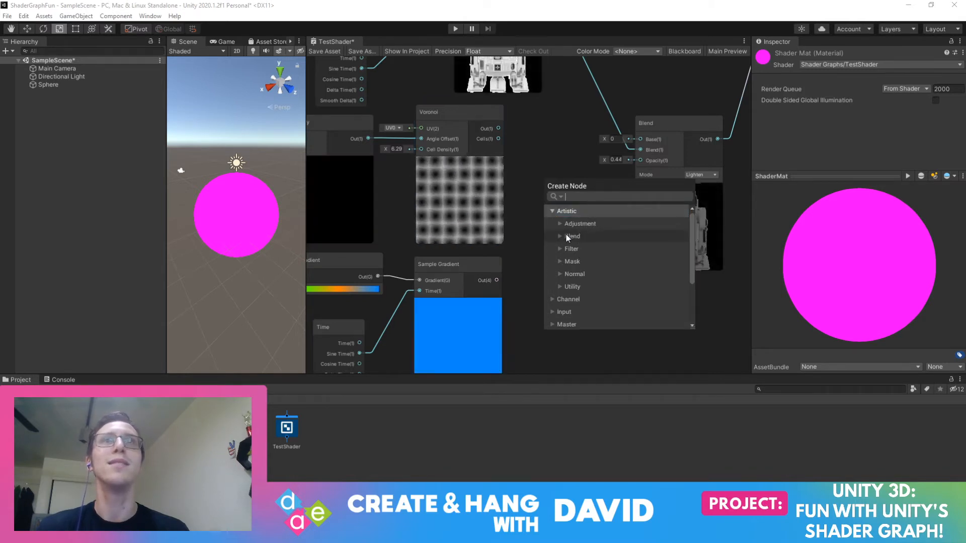
click(561, 236)
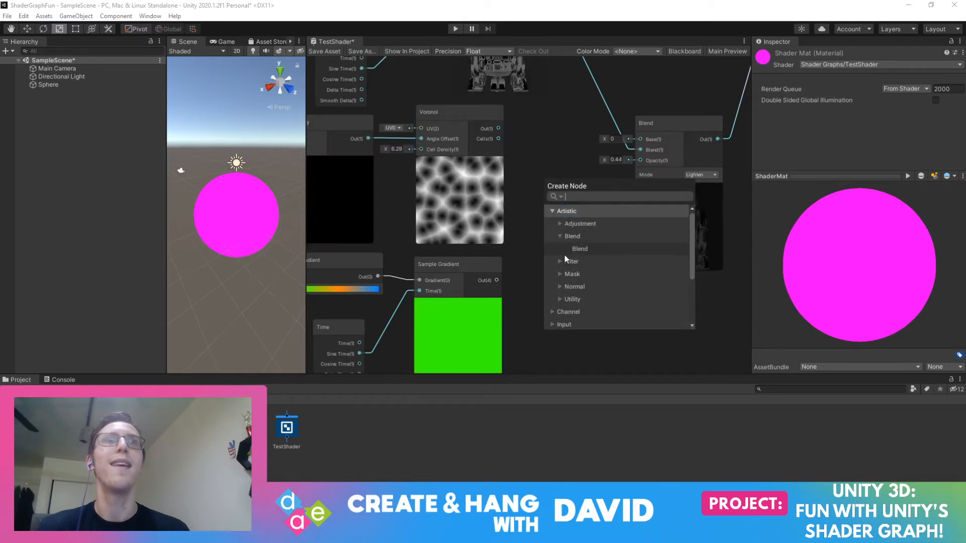
click(560, 261)
click(562, 274)
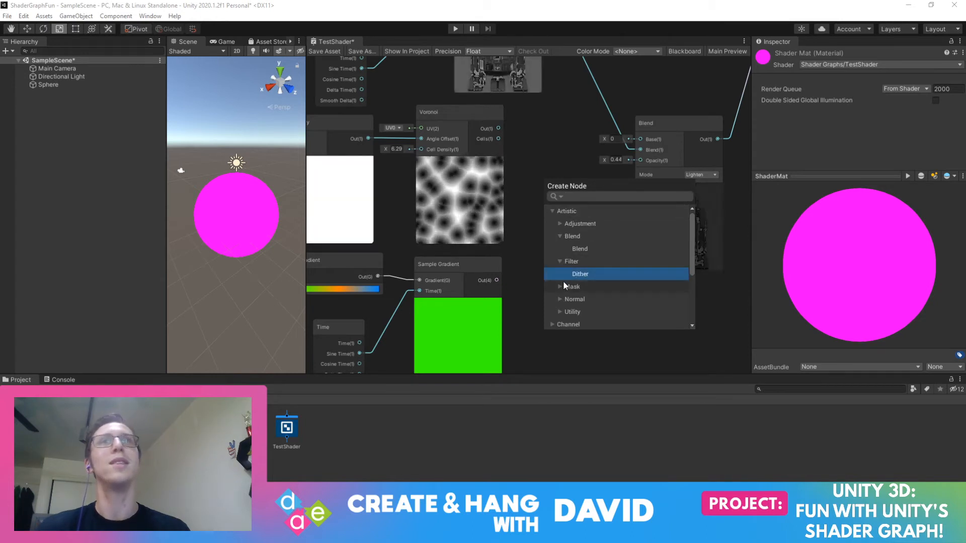
click(560, 286)
scroll(584, 288, down, 1)
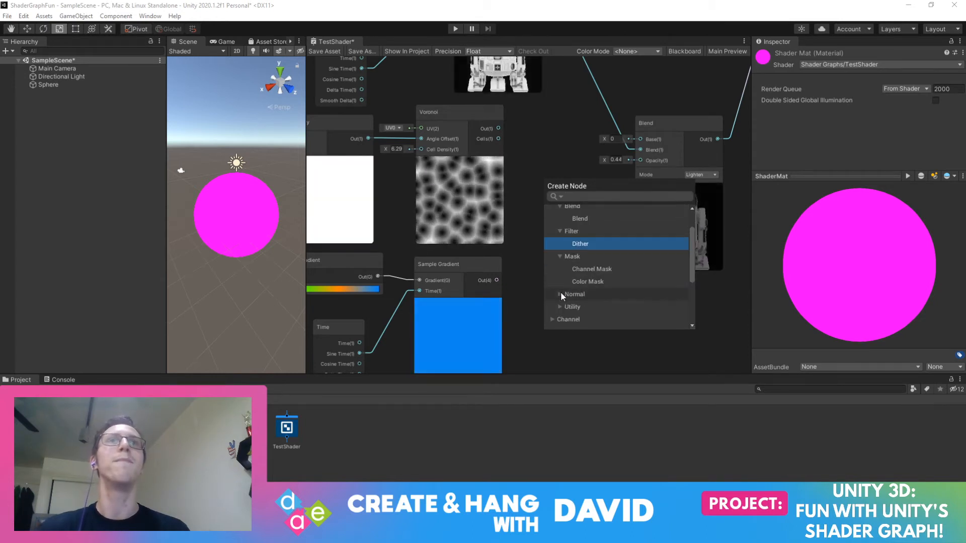
click(561, 292)
scroll(596, 283, down, 4)
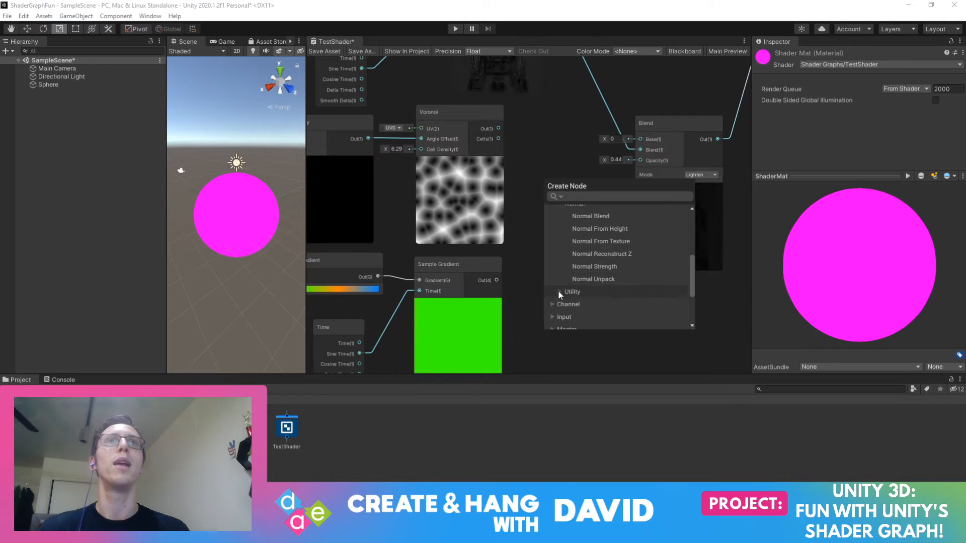
click(559, 292)
scroll(595, 272, down, 3)
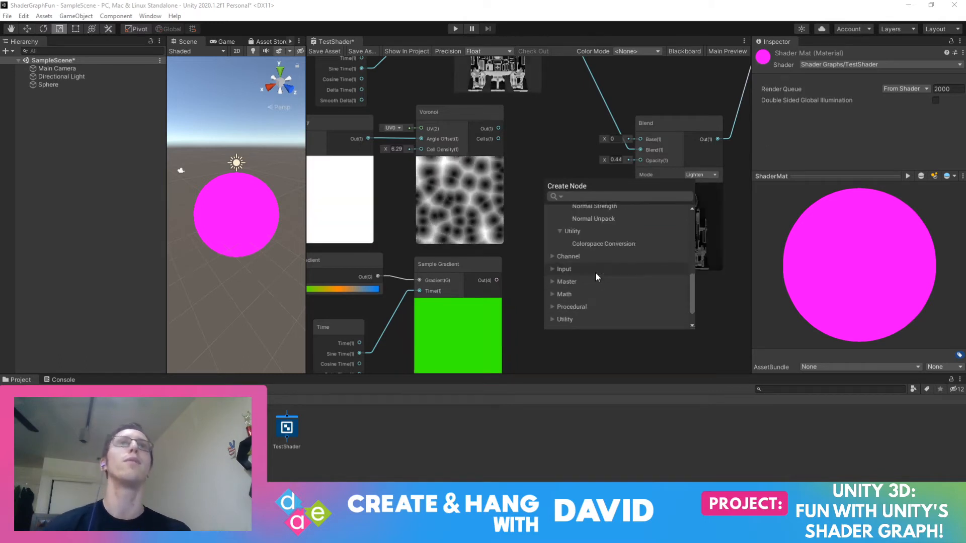
click(553, 257)
scroll(599, 259, down, 1)
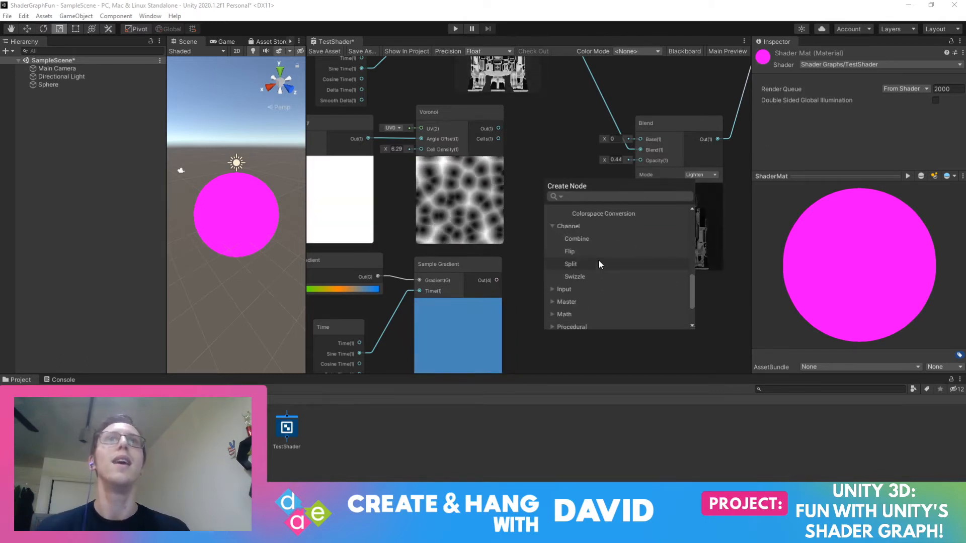
scroll(596, 242, down, 2)
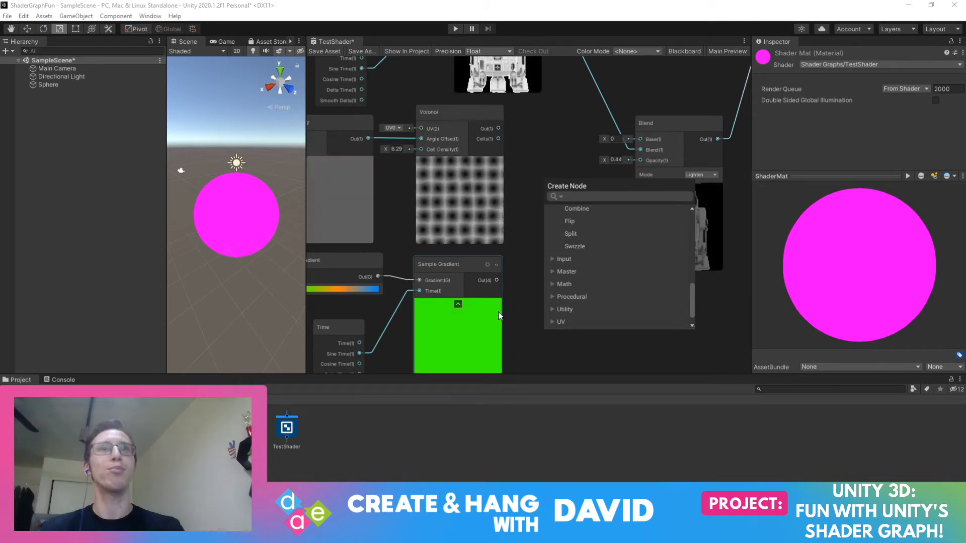
scroll(589, 270, up, 3)
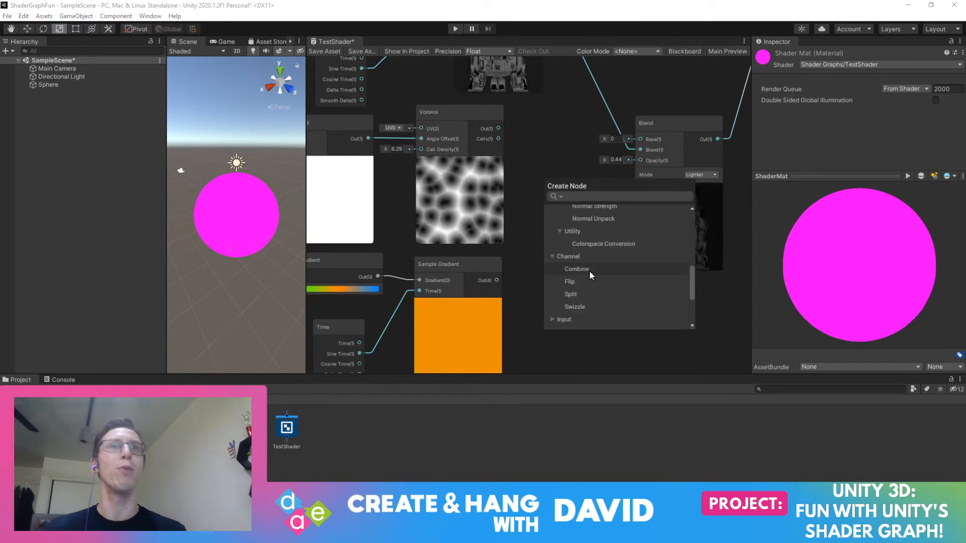
scroll(590, 270, up, 5)
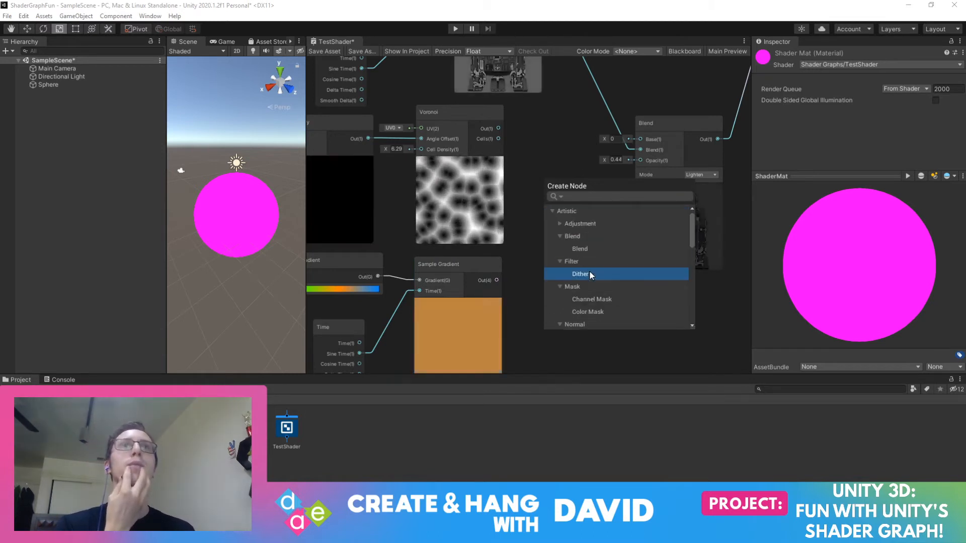
scroll(581, 263, down, 5)
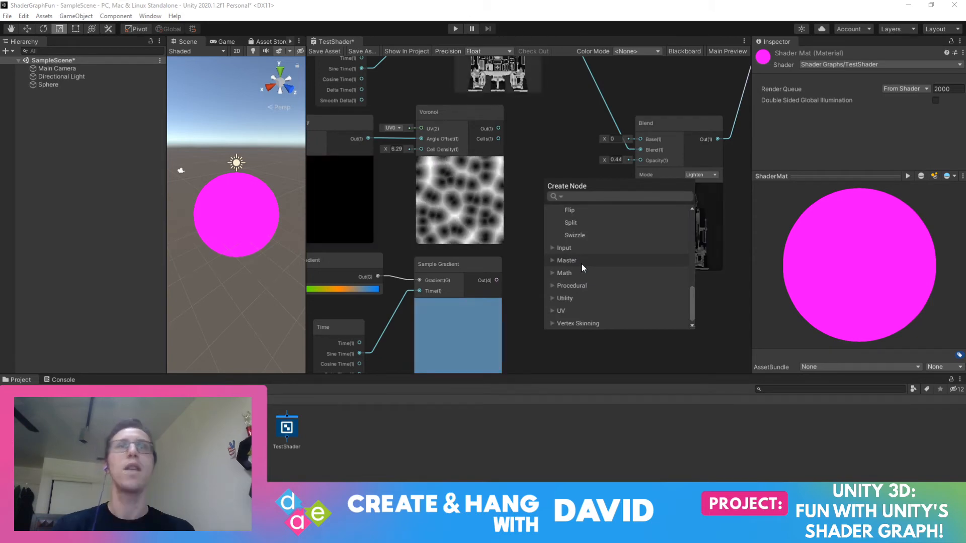
scroll(581, 263, up, 2)
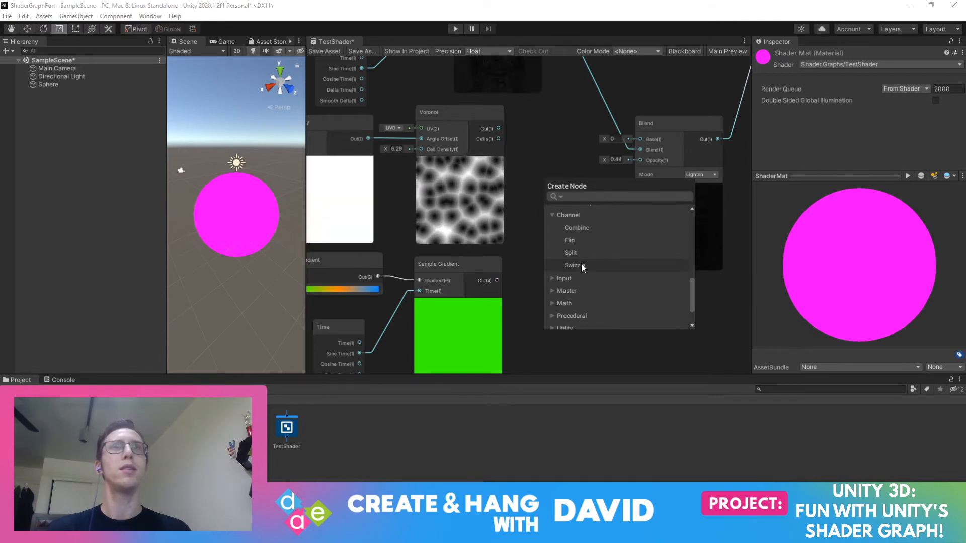
scroll(582, 263, down, 2)
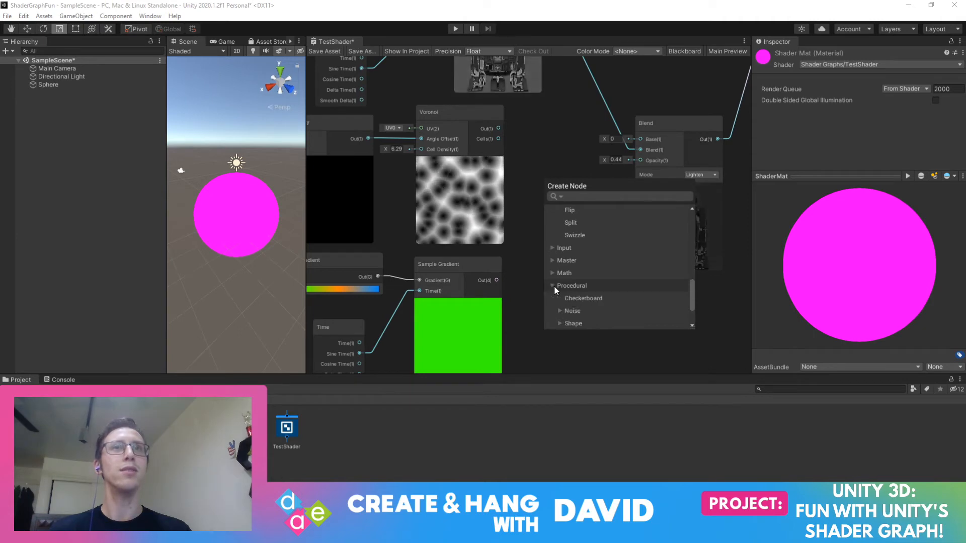
Try a Clamp node from the Math Range category between Voronoi and Blend, and delete the node
click(553, 273)
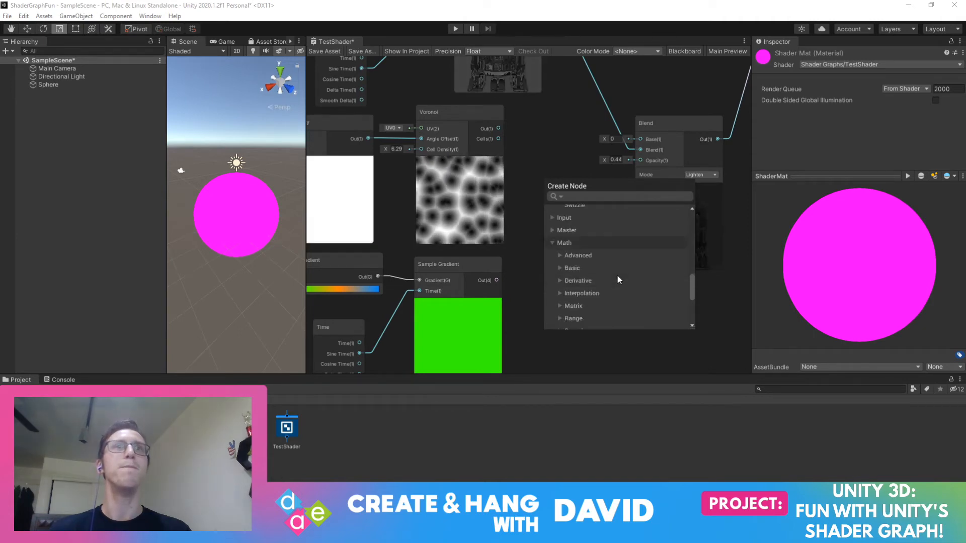
scroll(617, 276, down, 4)
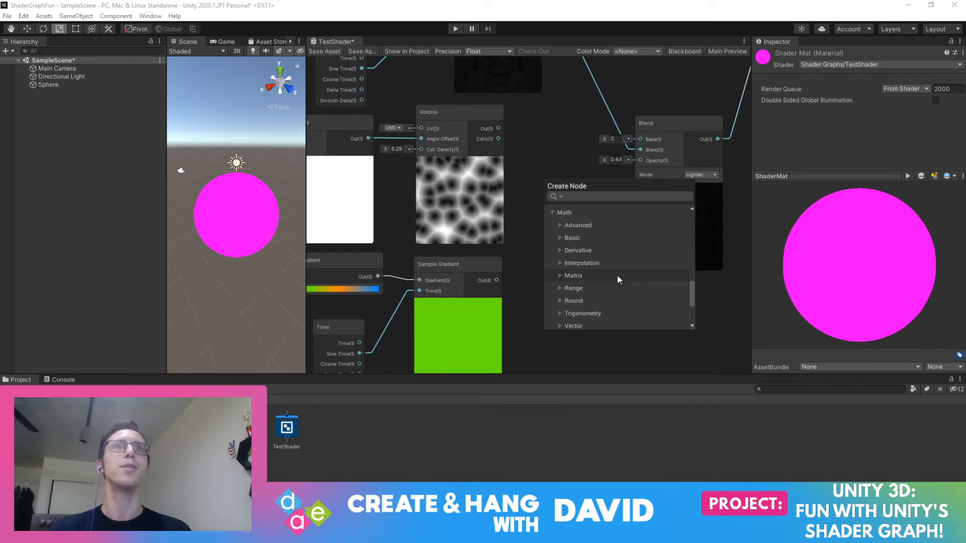
click(560, 288)
scroll(612, 287, down, 2)
scroll(609, 287, down, 2)
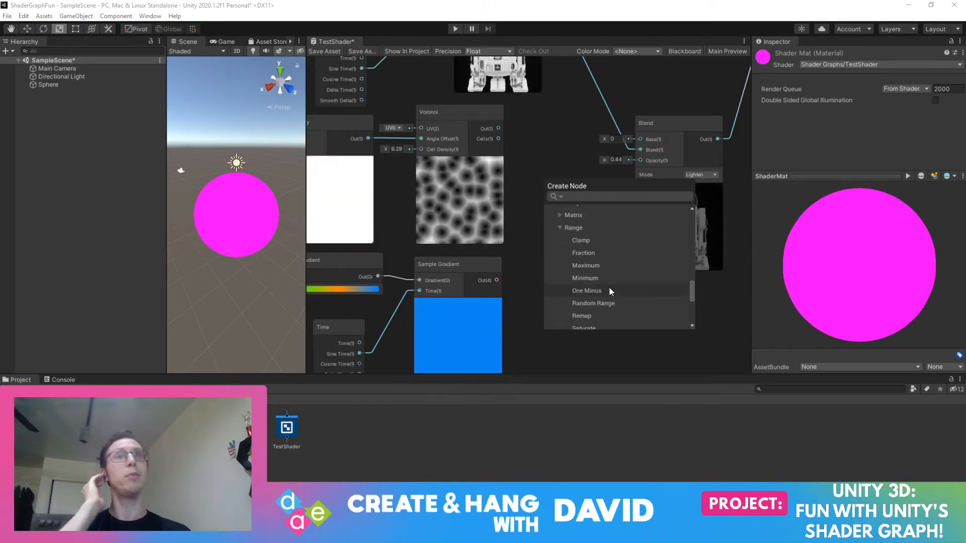
scroll(609, 287, down, 2)
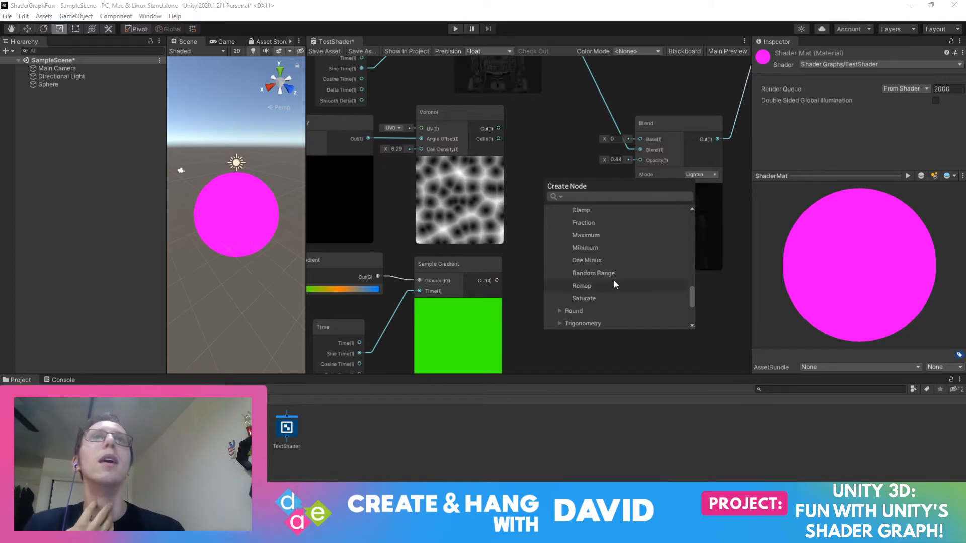
scroll(613, 282, up, 2)
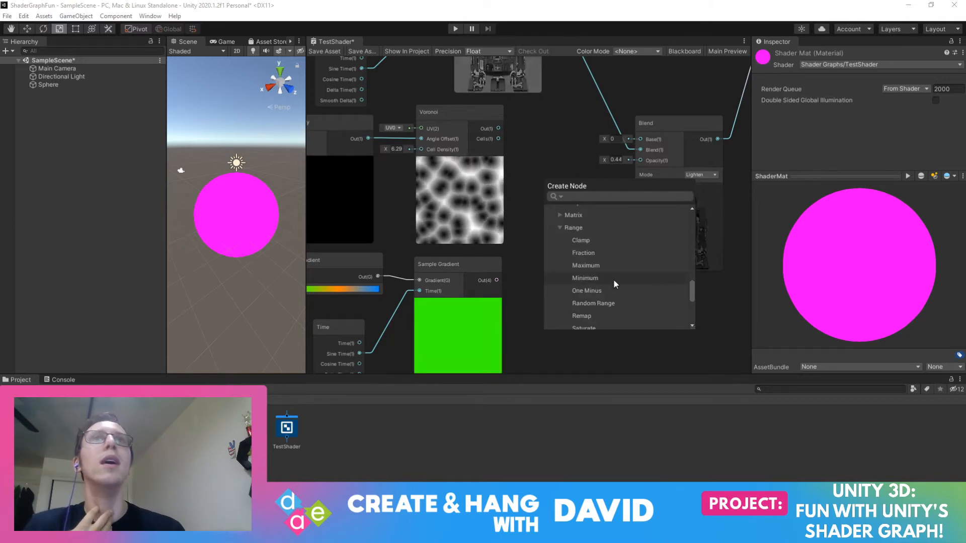
double_click(607, 241)
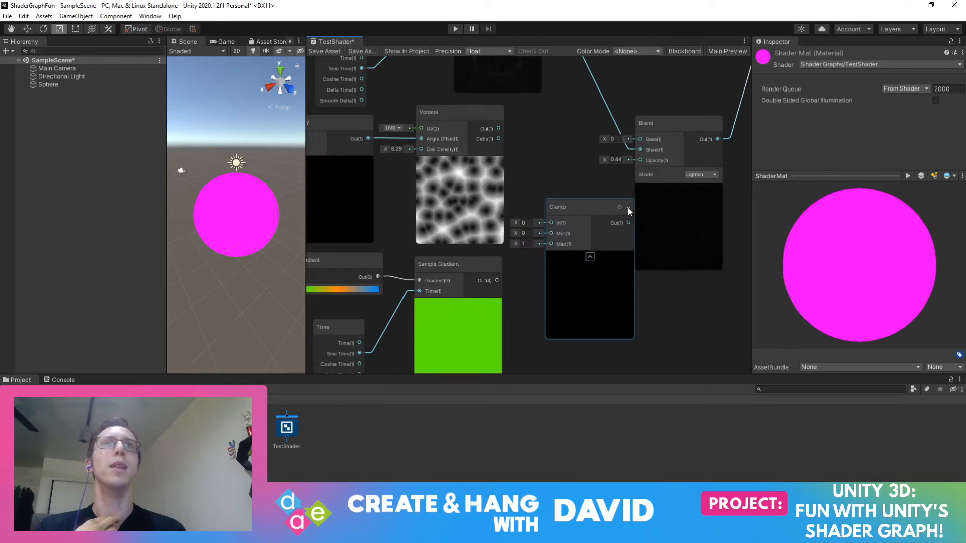
click(584, 205)
right_click(583, 206)
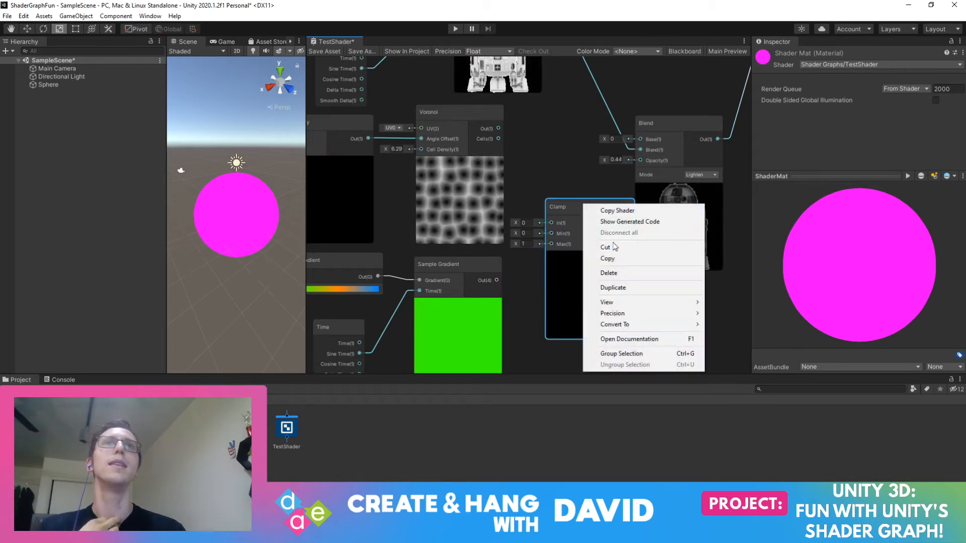
click(620, 274)
Examine the Interpolation, Basic and Range nodes in the Math category for a suitable combining operation
right_click(571, 193)
click(593, 200)
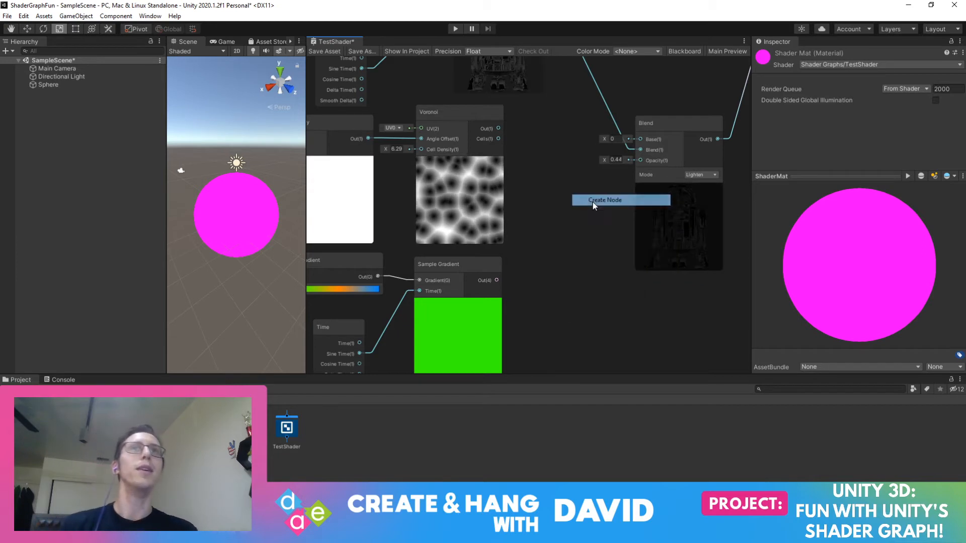
click(581, 266)
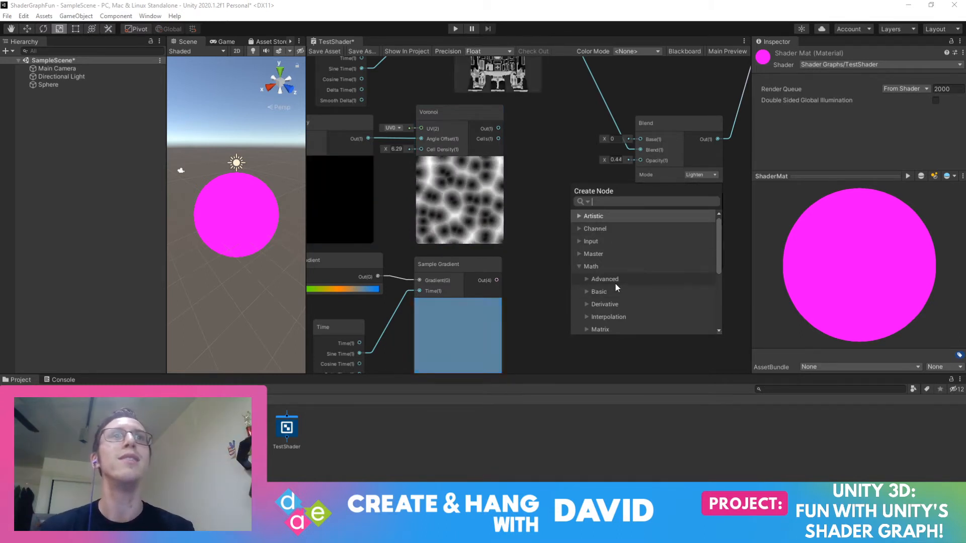
scroll(615, 283, down, 2)
click(586, 286)
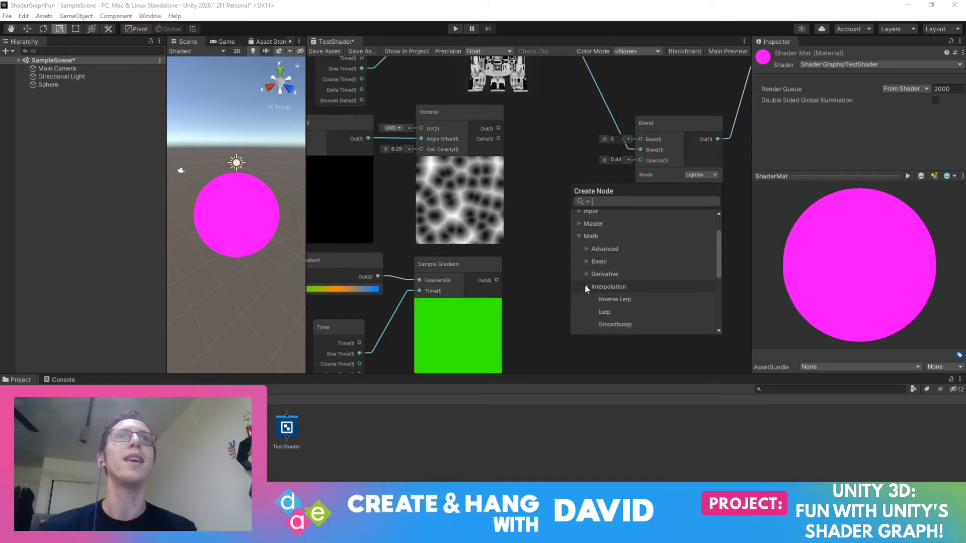
scroll(611, 291, down, 2)
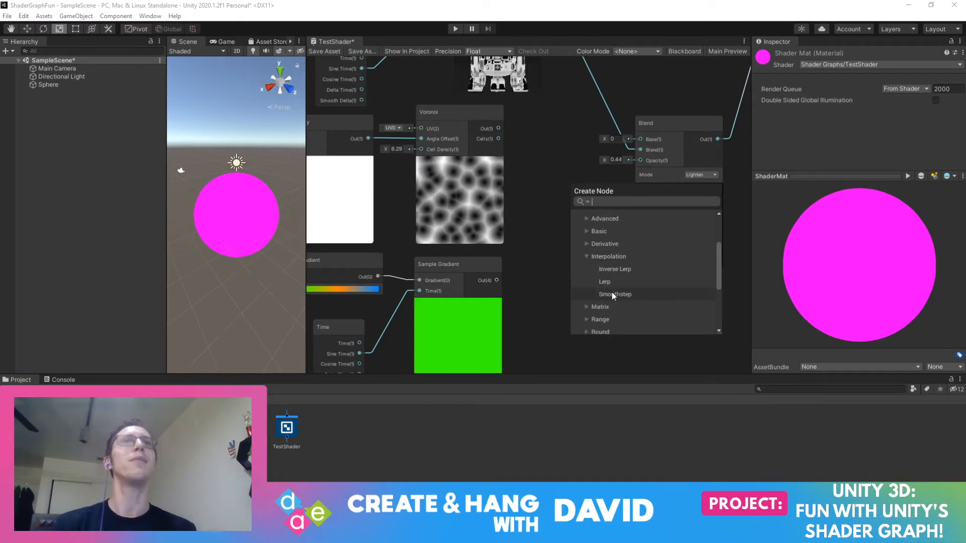
click(587, 251)
click(584, 247)
click(586, 244)
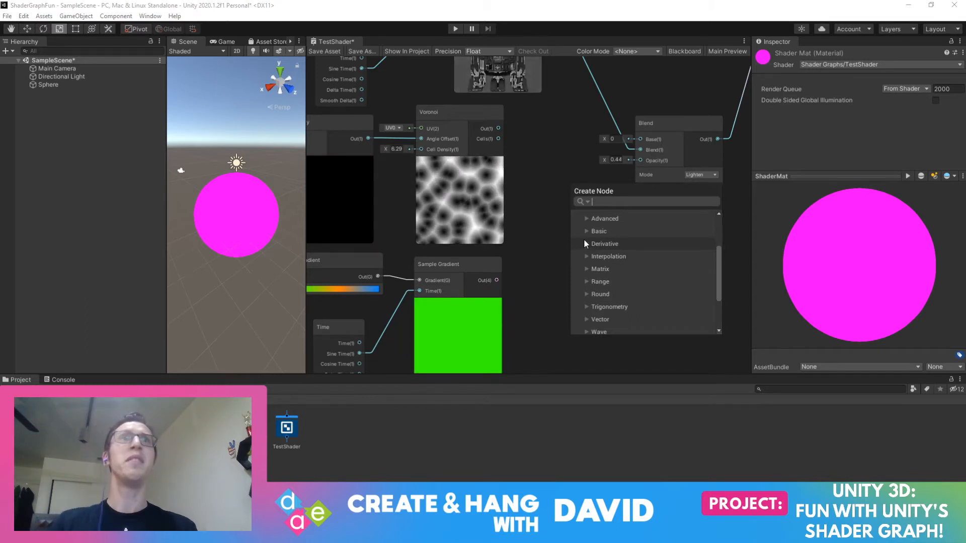
click(584, 233)
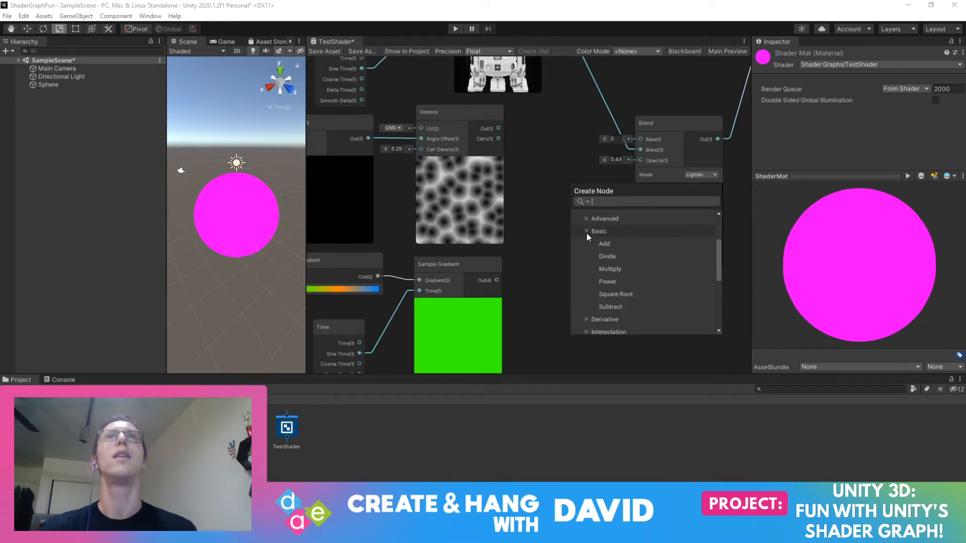
scroll(587, 232, down, 3)
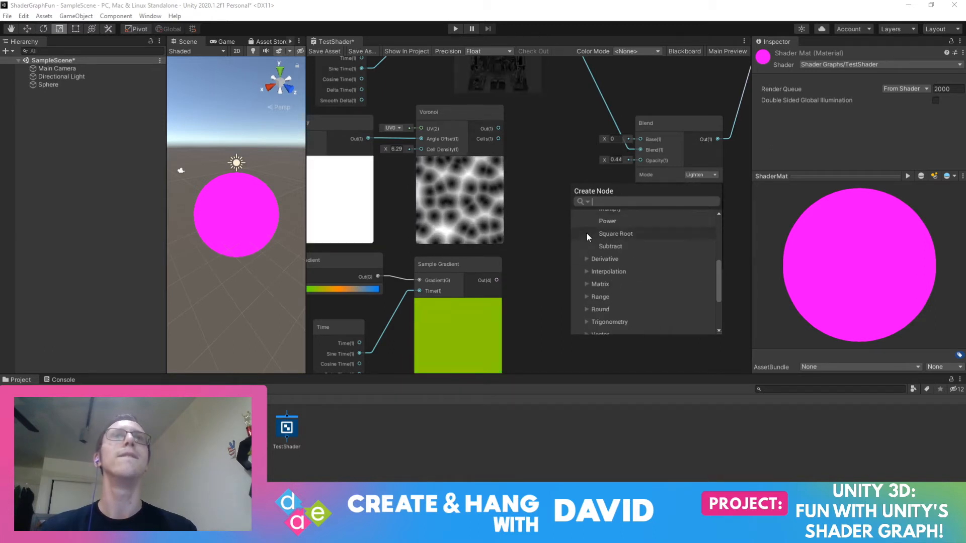
click(587, 297)
click(587, 296)
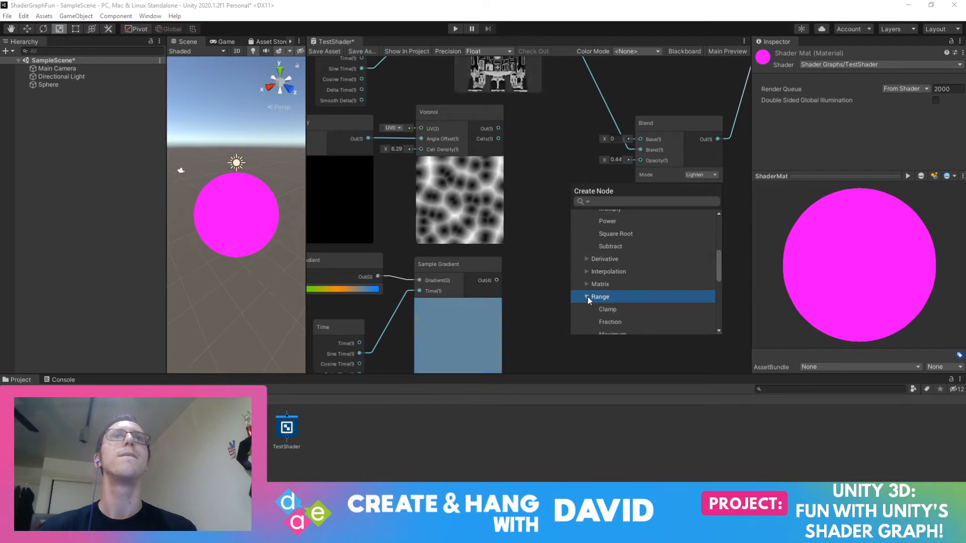
scroll(632, 262, down, 3)
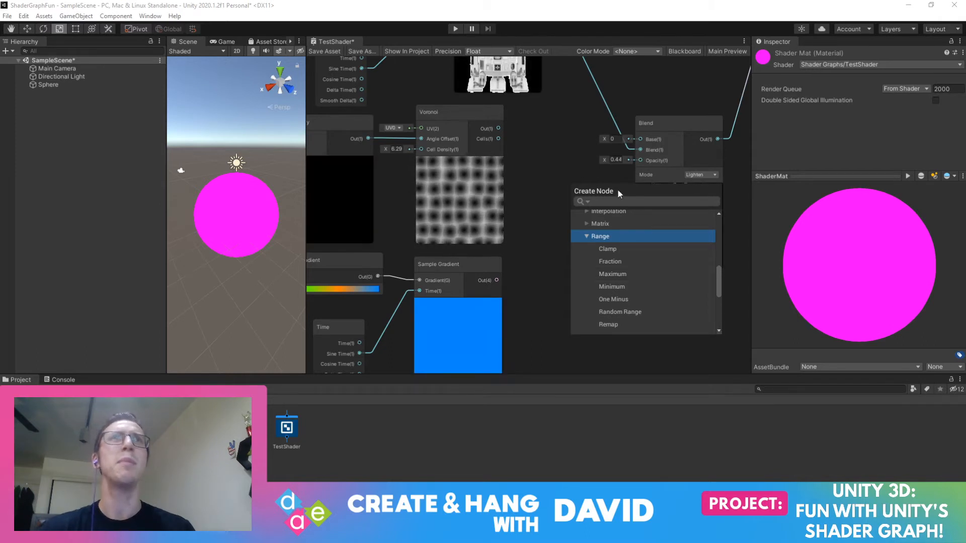
drag(617, 188, 609, 220)
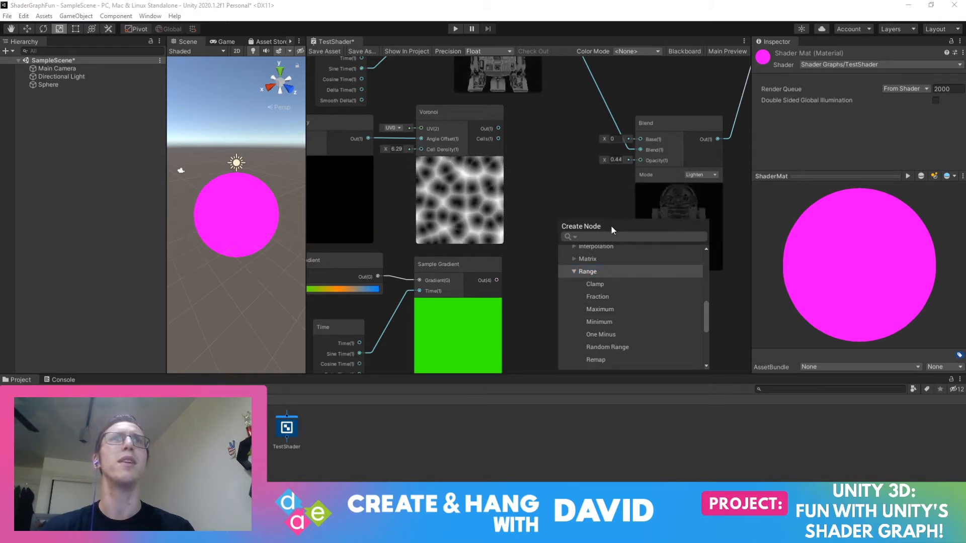
Add a Multiply node from the Basic math category, feeding Voronoi's Out into A and Sample Gradient's Out into B
right_click(566, 197)
click(585, 203)
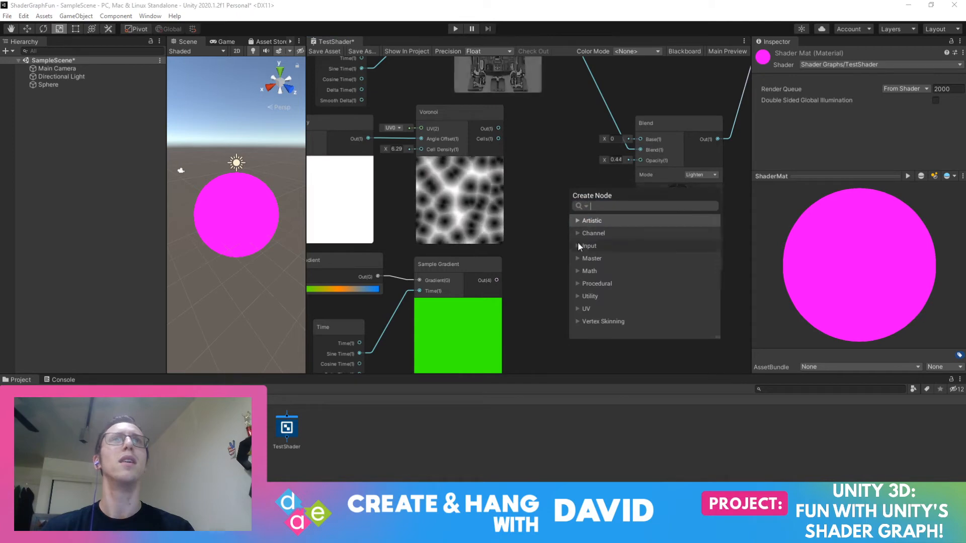
click(579, 271)
click(586, 297)
scroll(603, 307, down, 1)
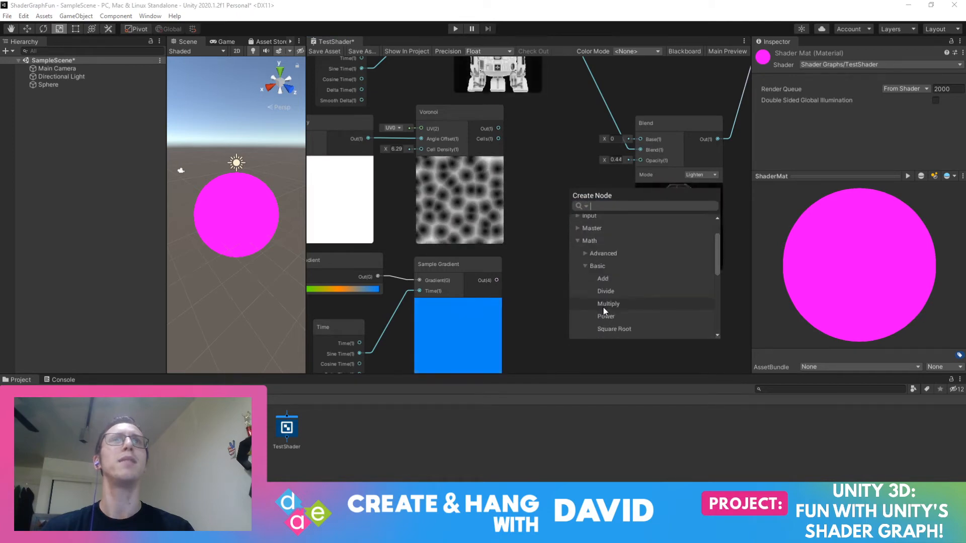
click(610, 303)
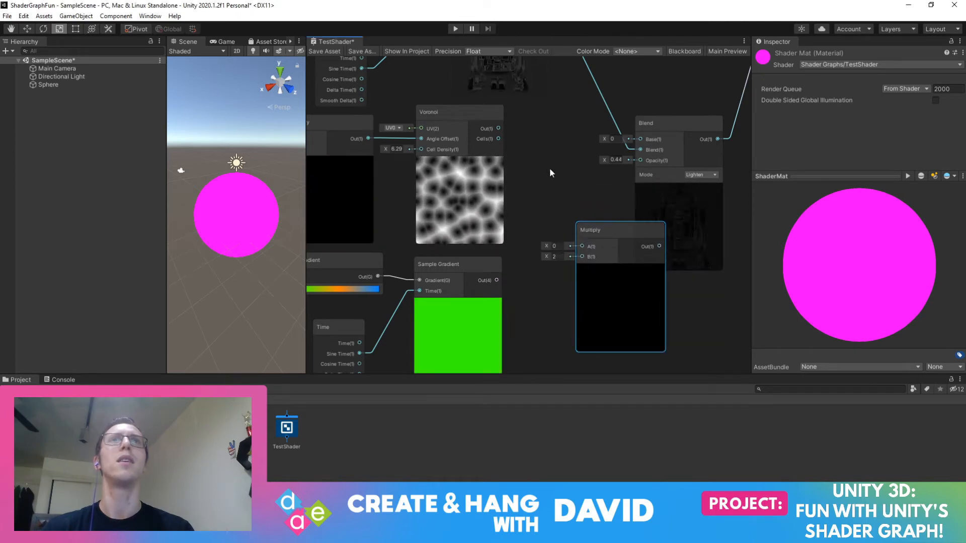
drag(500, 128, 582, 246)
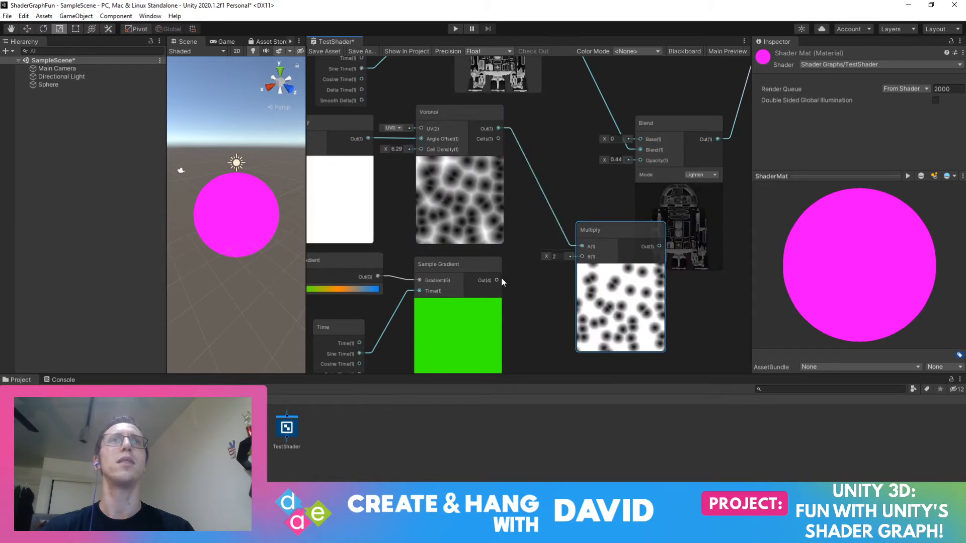
drag(497, 280, 582, 256)
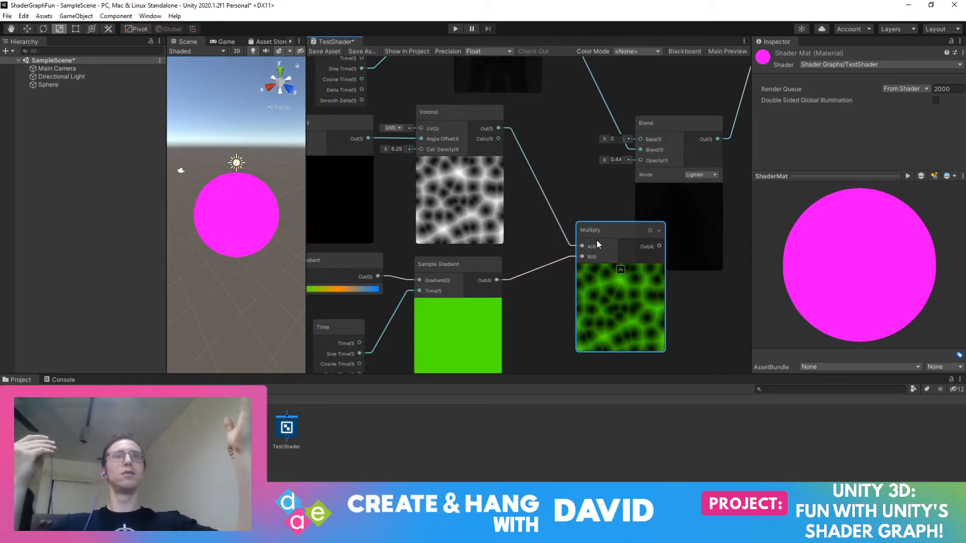
Space out the Multiply and Blend nodes and connect Multiply's Out to Blend's Base input
drag(620, 229, 575, 199)
drag(678, 129, 704, 140)
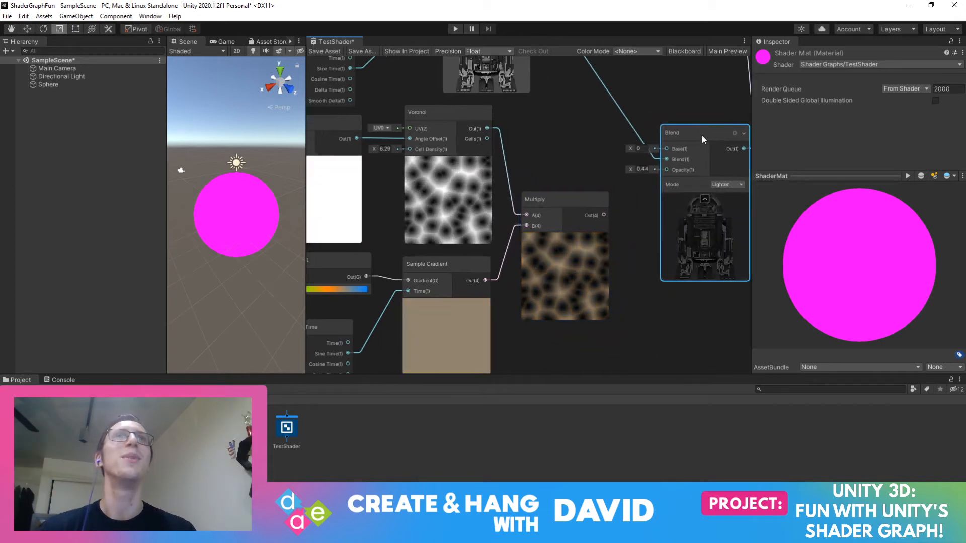
drag(603, 215, 665, 149)
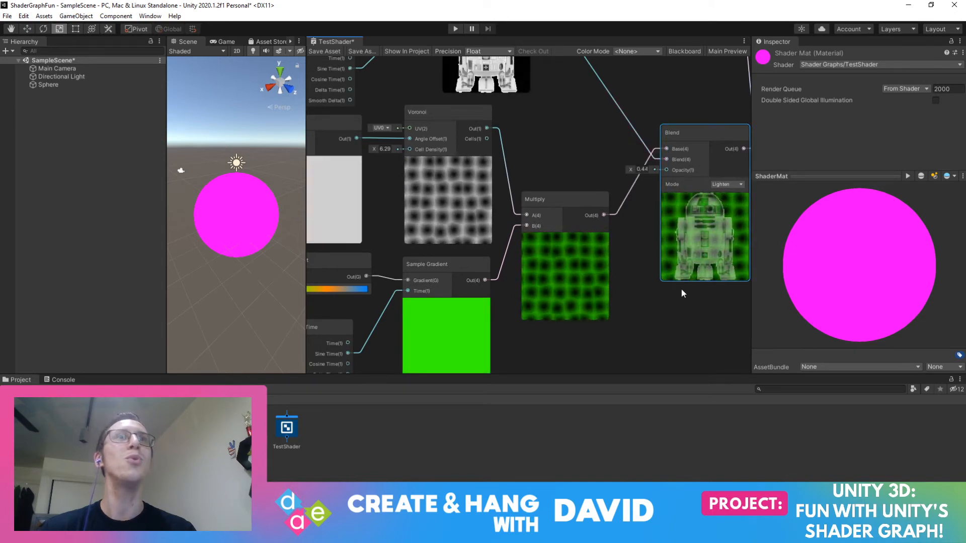
middle_drag(708, 300, 655, 317)
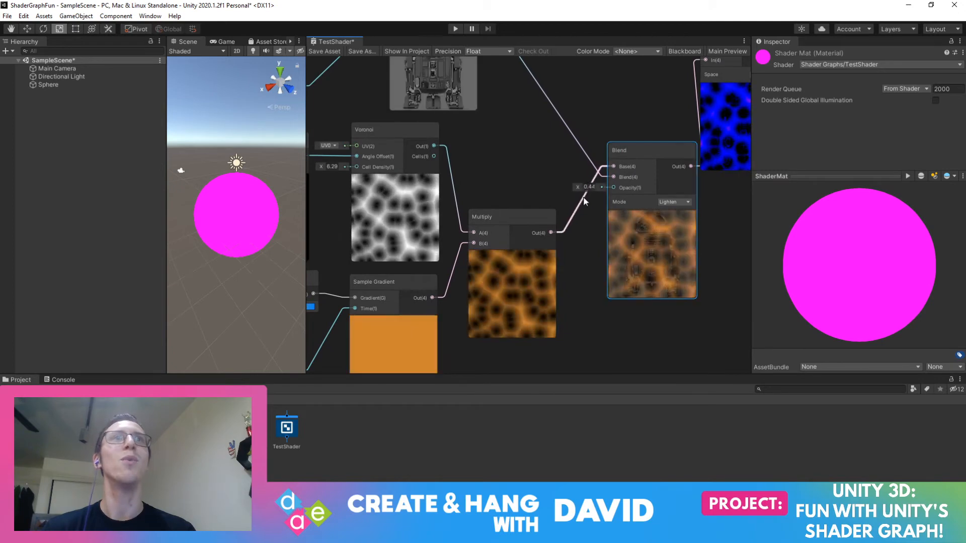
Rewire the Blend node so Multiply's Out feeds its Blend input and Modulo's Out feeds its Base input
drag(551, 233, 614, 177)
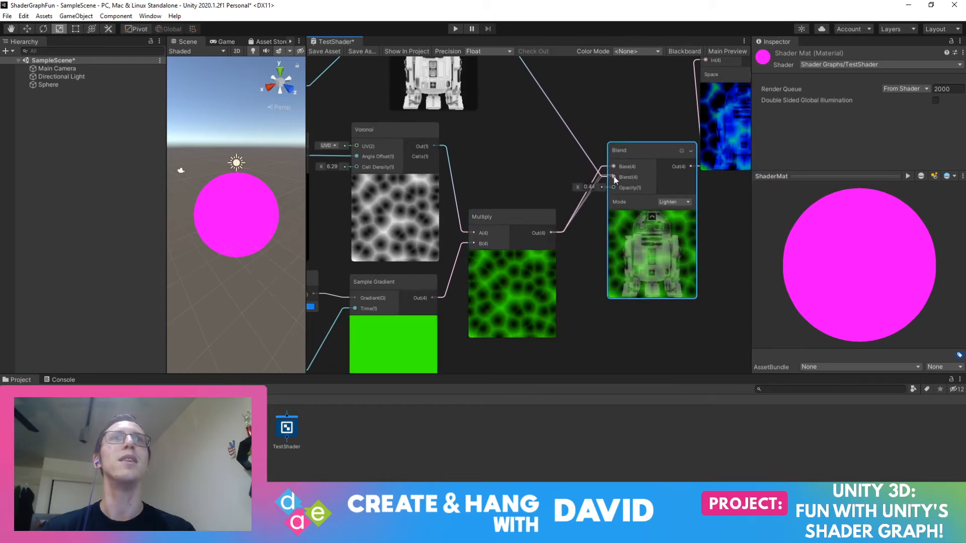
middle_drag(545, 143, 535, 208)
right_click(592, 234)
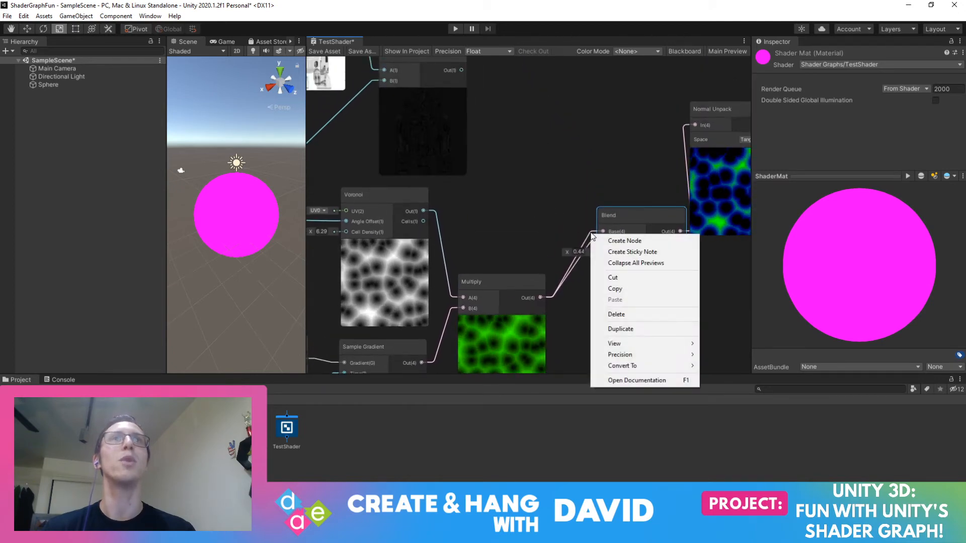
right_click(592, 235)
key(Delete)
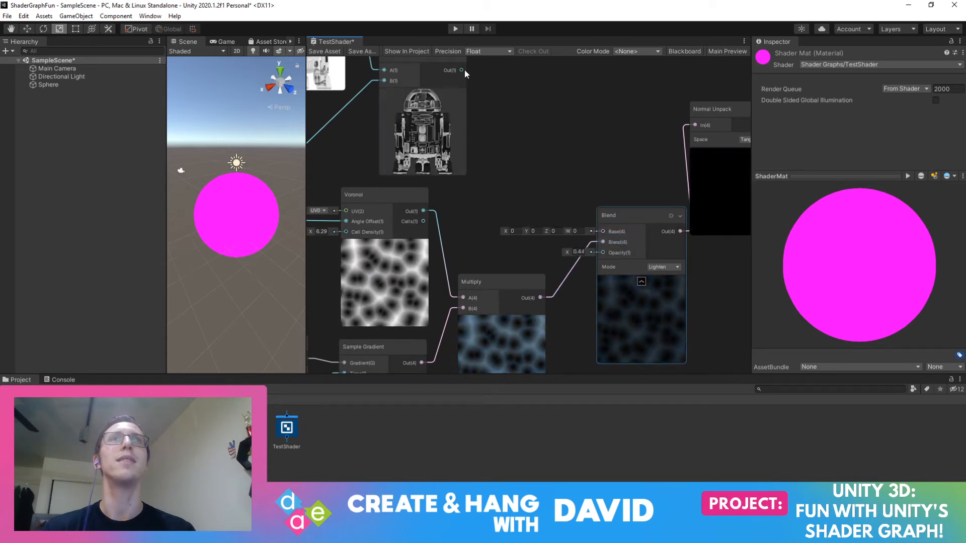
drag(584, 231, 602, 245)
Set the Blend node's Opacity to 0.42 and move the Normal Unpack node clear of the Blend node
middle_drag(623, 199, 602, 109)
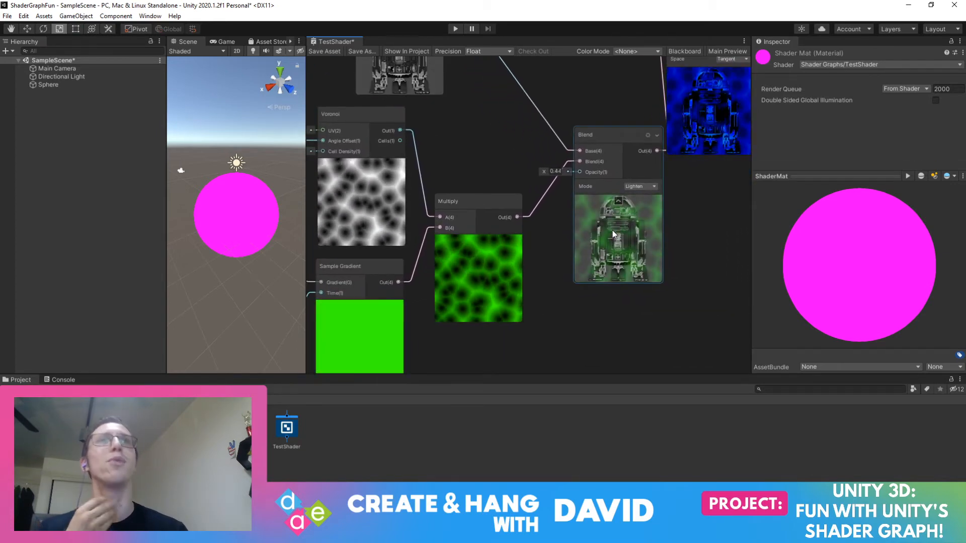
drag(546, 167, 545, 171)
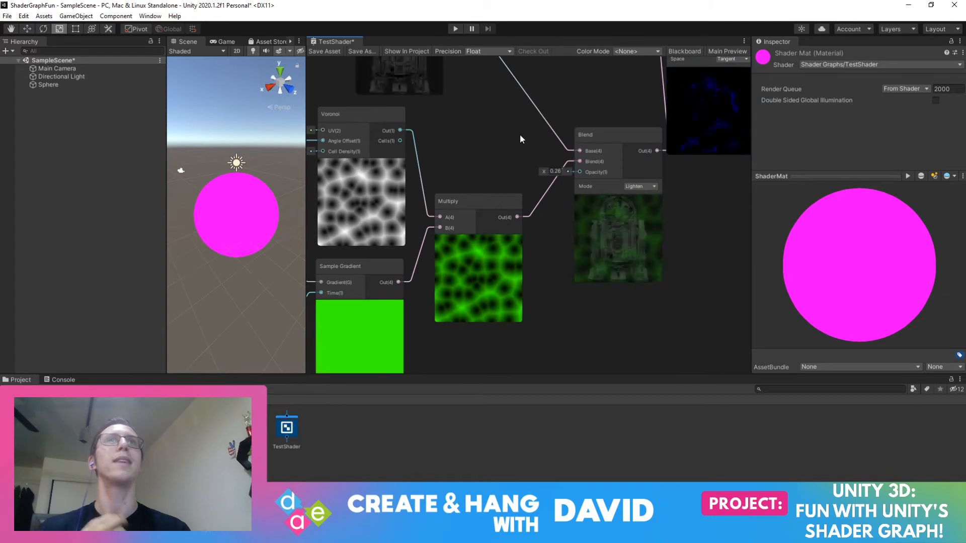
middle_drag(520, 134, 514, 220)
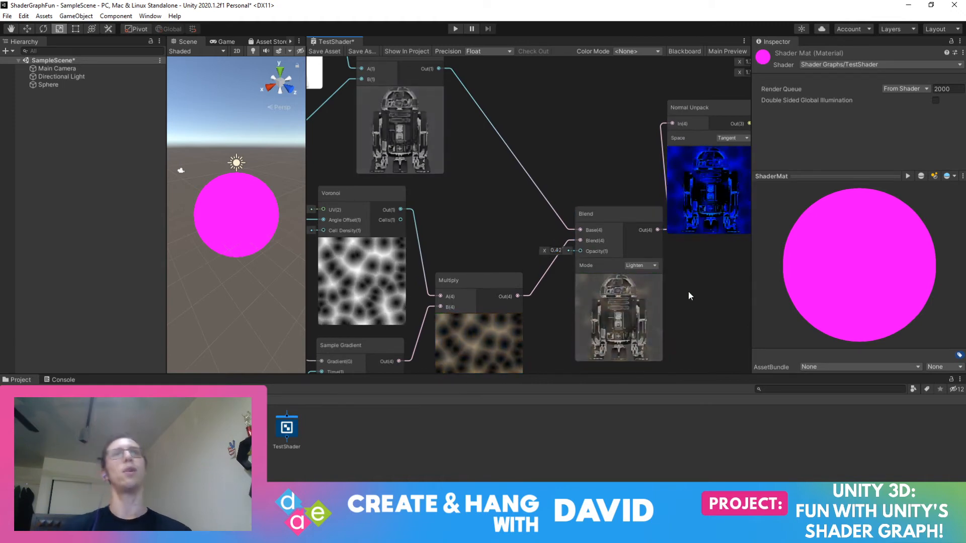
middle_drag(690, 280, 574, 313)
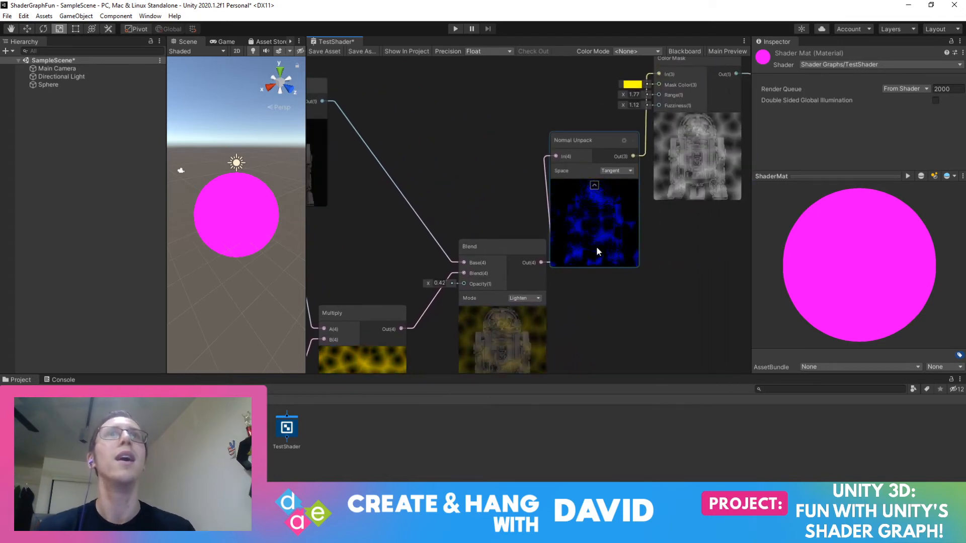
drag(591, 145, 626, 143)
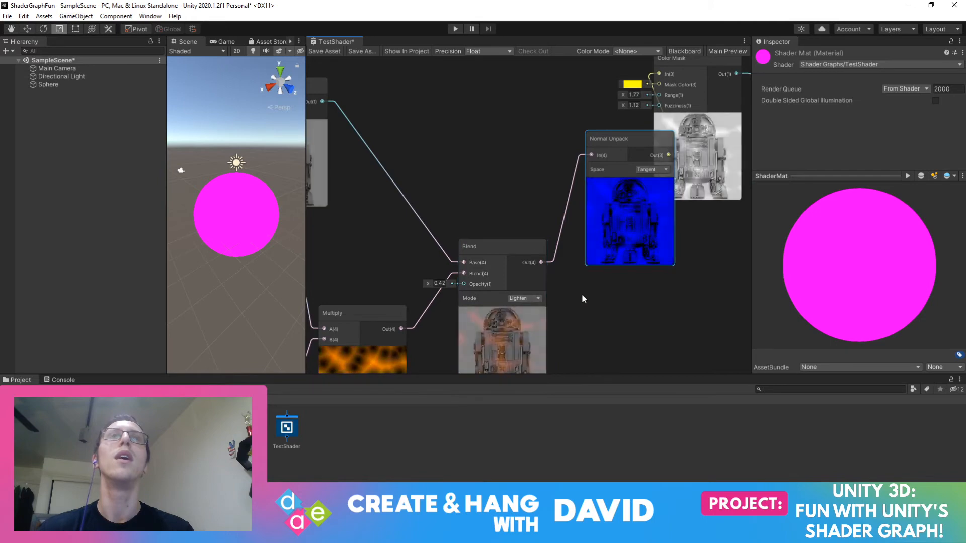
Try the Overlay mode on the Blend node, and set its mode to Difference
scroll(581, 294, down, 1)
scroll(558, 288, up, 1)
middle_drag(559, 293, 562, 217)
click(532, 223)
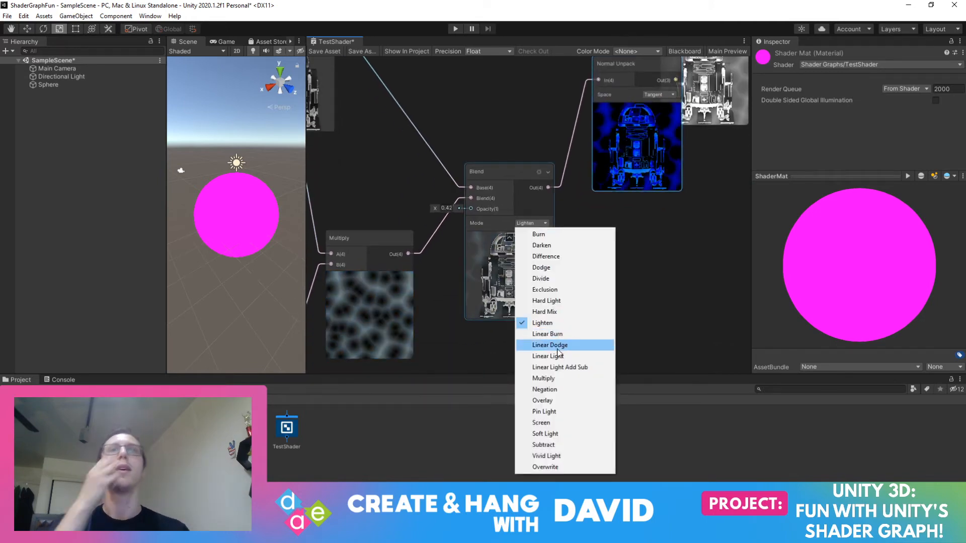
click(562, 401)
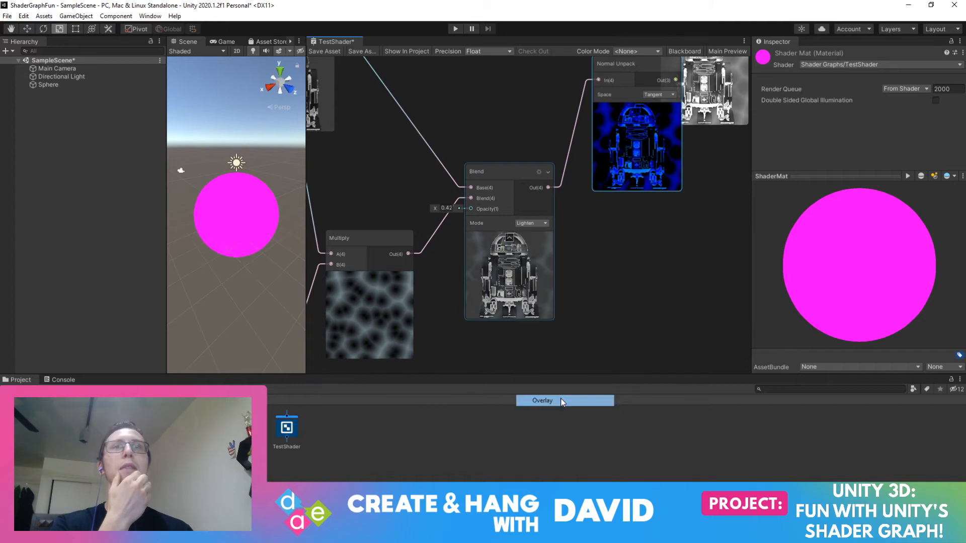
click(542, 223)
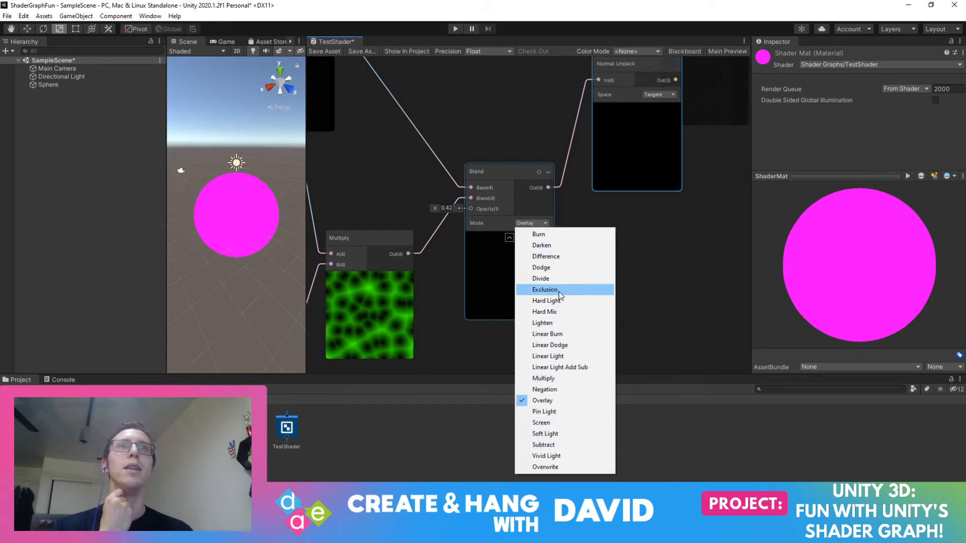
click(546, 257)
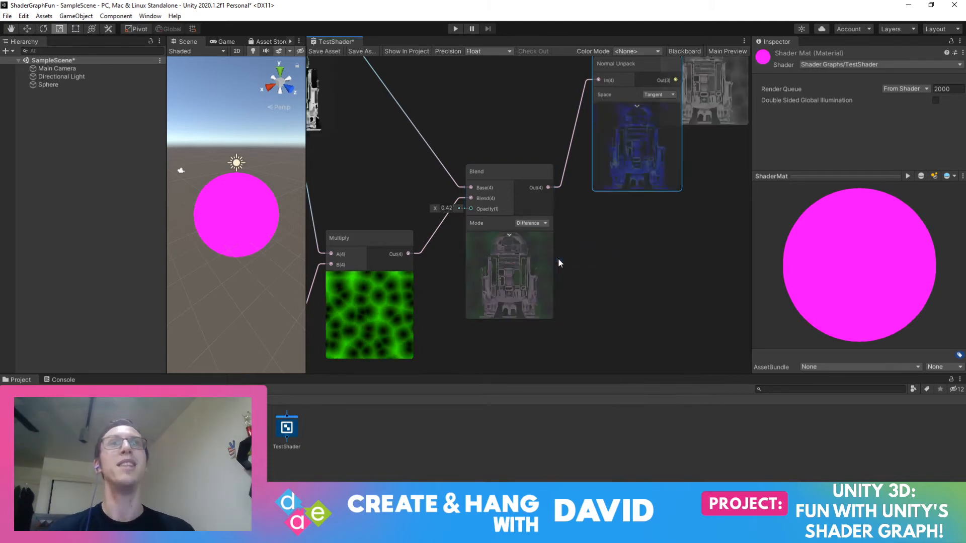
click(535, 223)
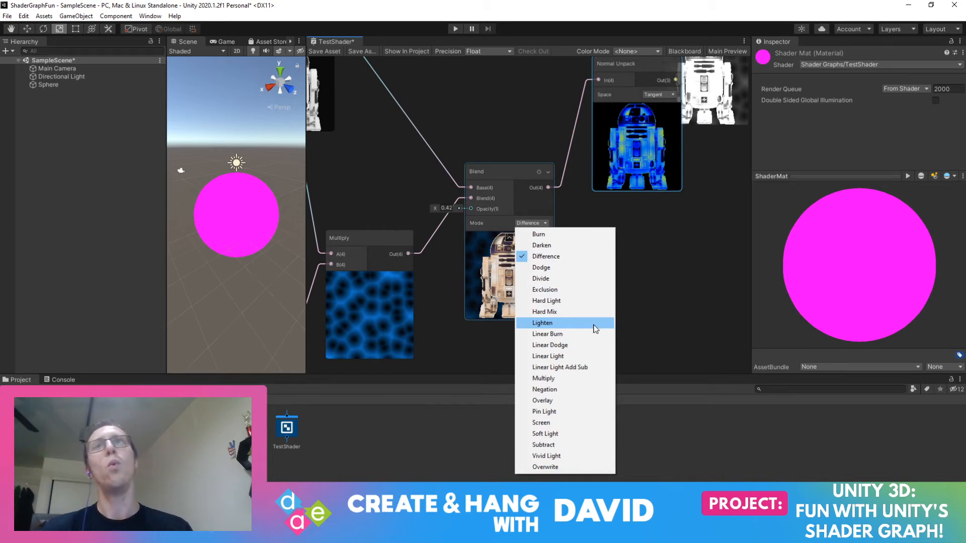
click(356, 186)
Move the Blend node farther from Multiply and add a Subtract node from the Basic math category in between
middle_drag(357, 187, 580, 213)
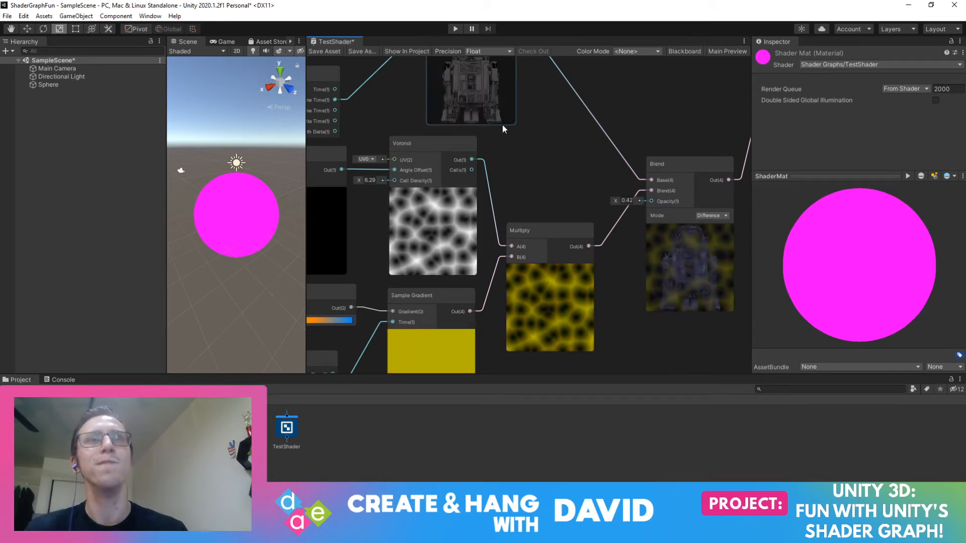
middle_drag(573, 187, 469, 191)
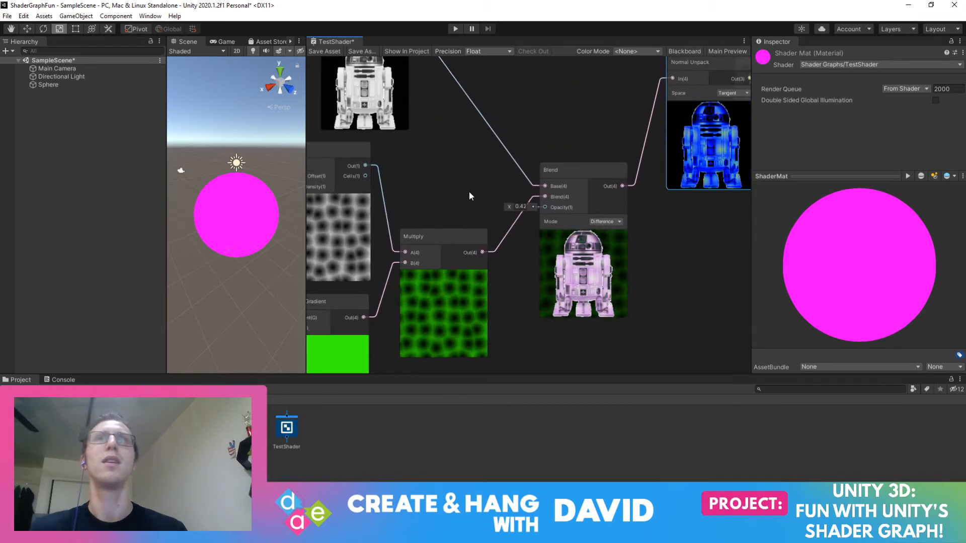
drag(588, 166, 663, 170)
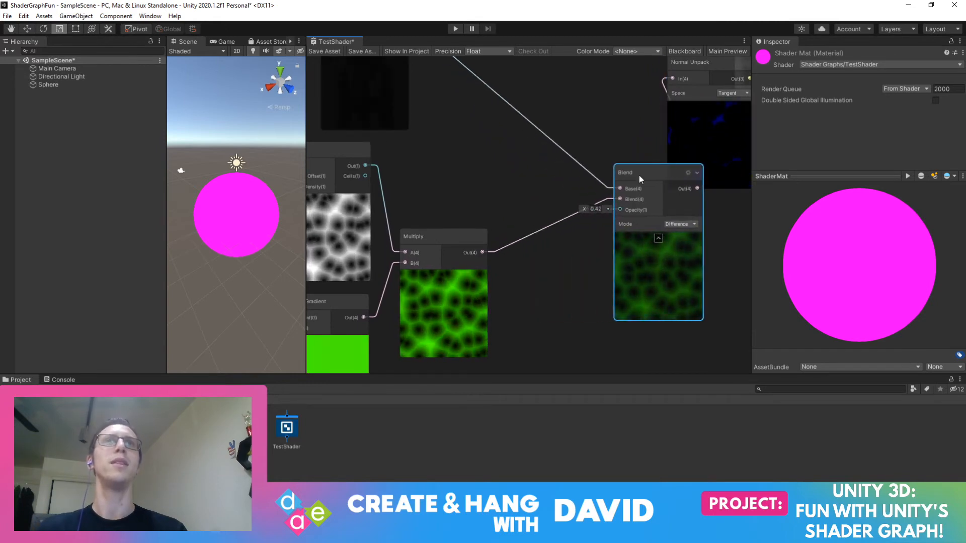
right_click(513, 193)
click(544, 197)
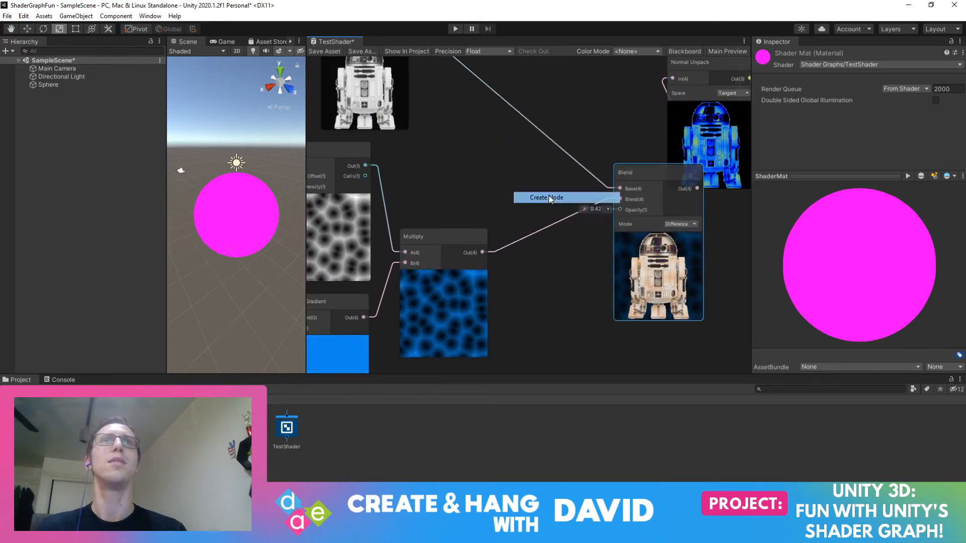
click(521, 263)
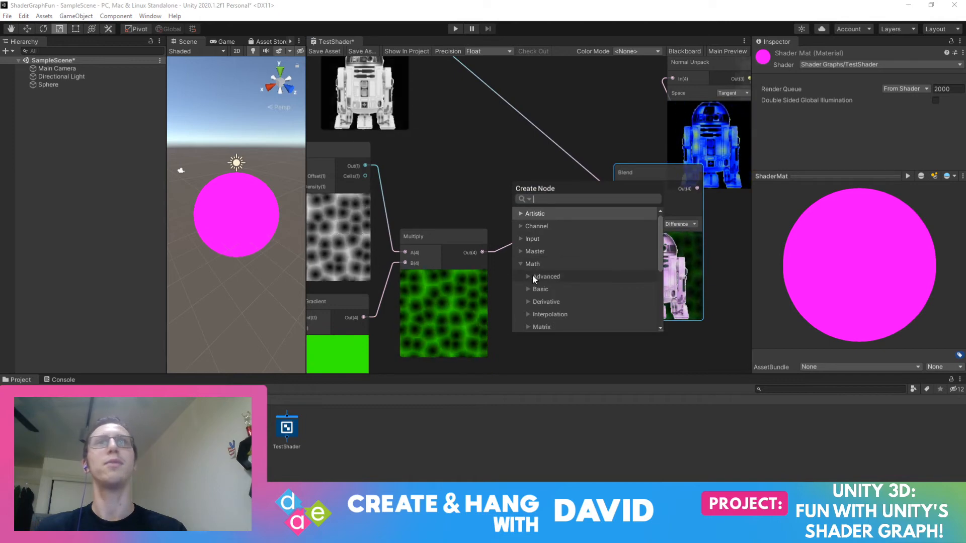
click(528, 289)
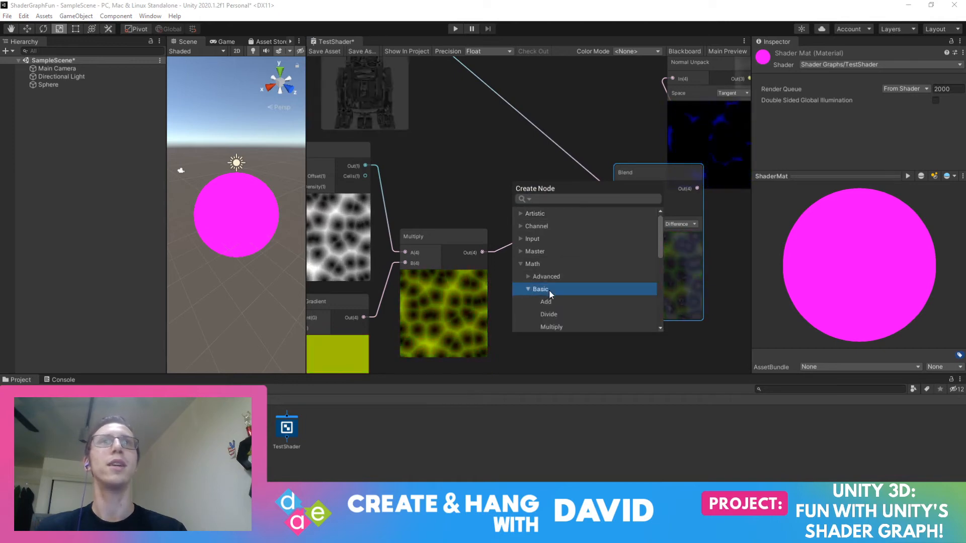
scroll(572, 307, down, 2)
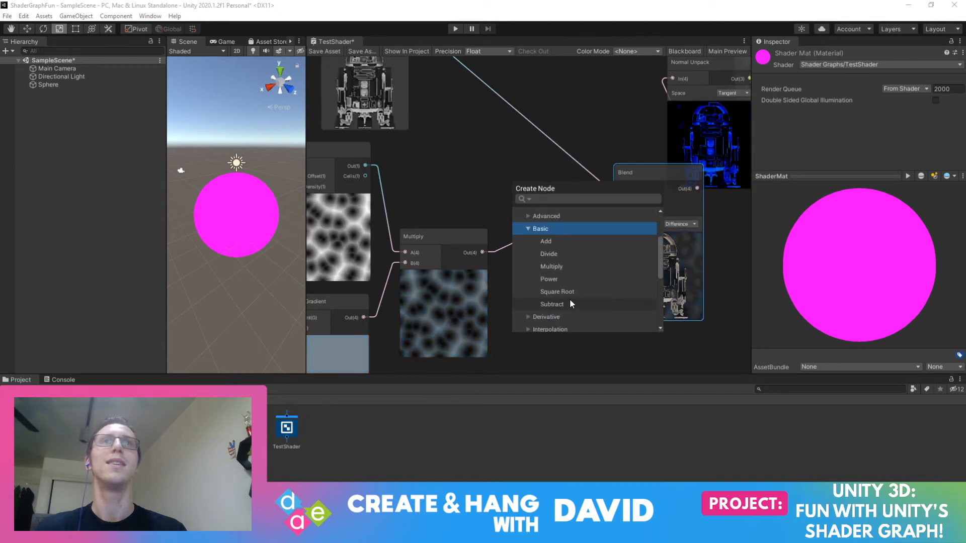
click(569, 304)
drag(536, 207, 568, 141)
Connect Modulo's Out to Subtract's A input and Multiply's Out to its B input
right_click(507, 103)
click(478, 78)
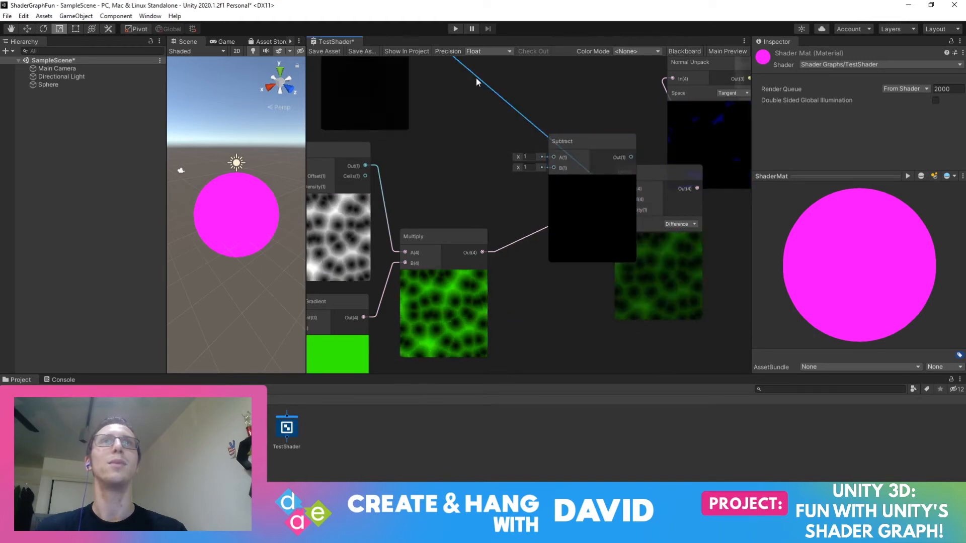
middle_drag(470, 134, 465, 201)
drag(400, 92, 548, 236)
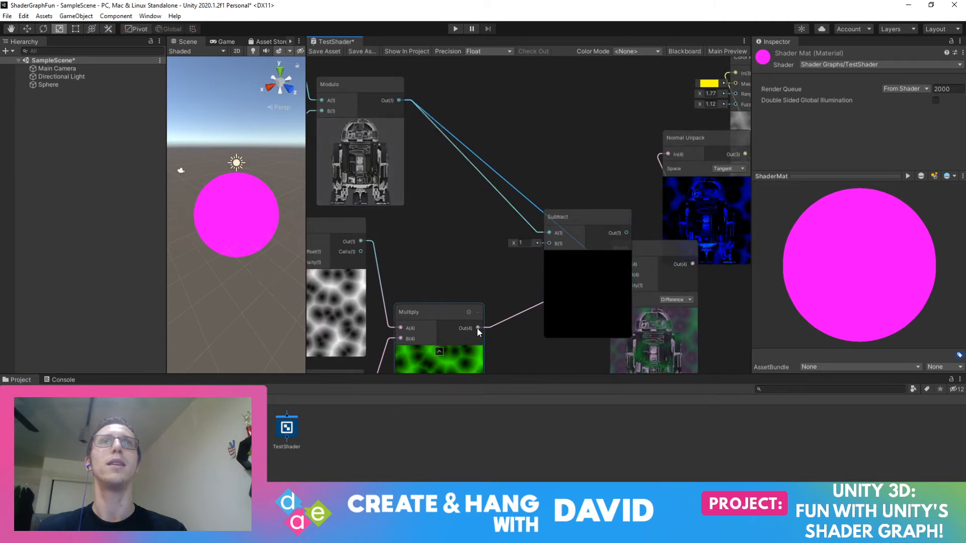
drag(478, 328, 548, 244)
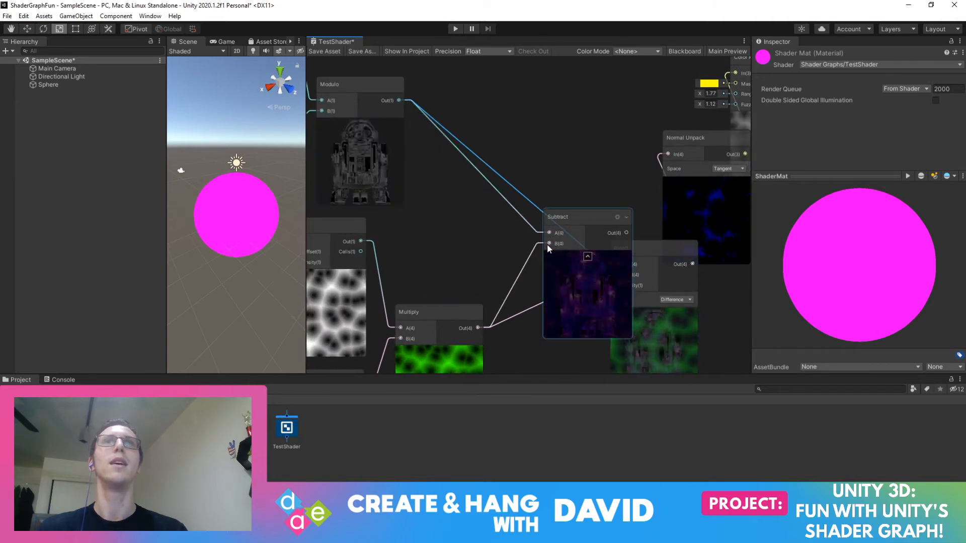
Connect Subtract's Out to Blend's Base input, and reposition the Subtract and Normal Unpack nodes on either side of Blend
click(648, 248)
click(626, 252)
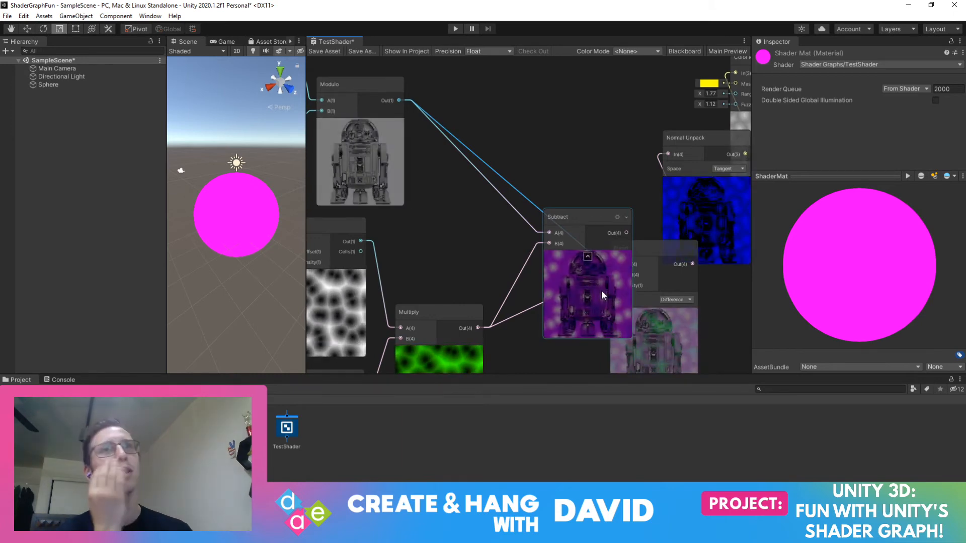
drag(595, 215, 616, 264)
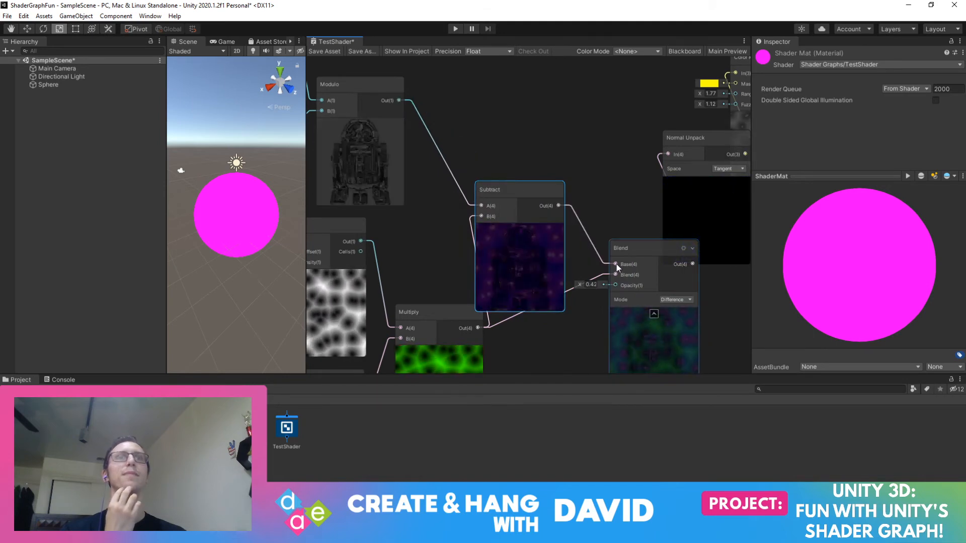
middle_drag(620, 213, 530, 159)
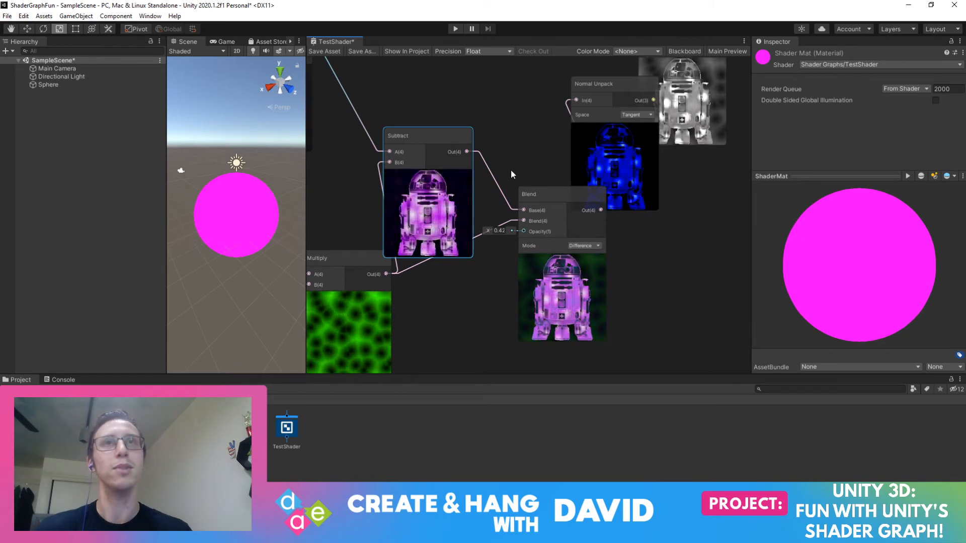
drag(611, 87, 687, 185)
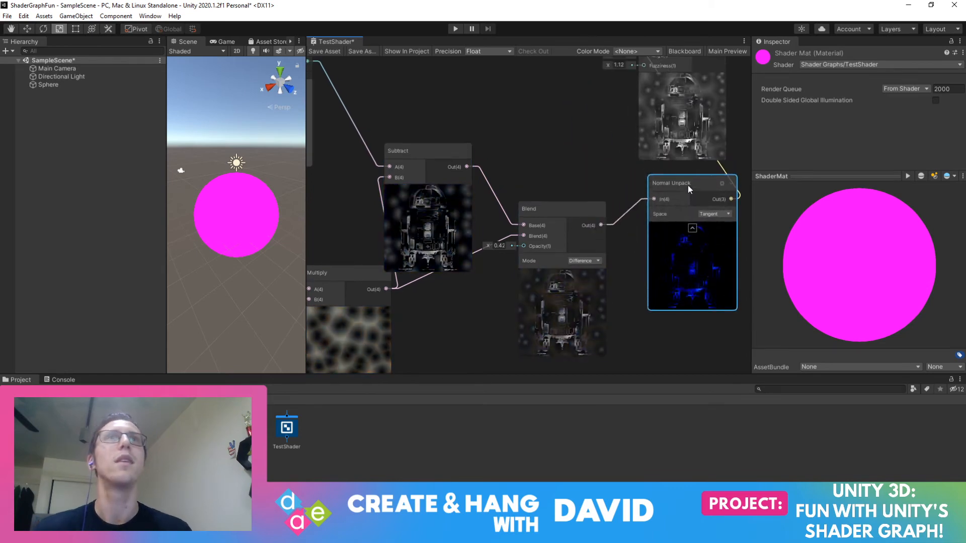
Delete the Color Mask node and the Normal Unpack node it feeds, and nudge the remaining Normal Unpack node beside Blend
middle_drag(577, 145, 467, 230)
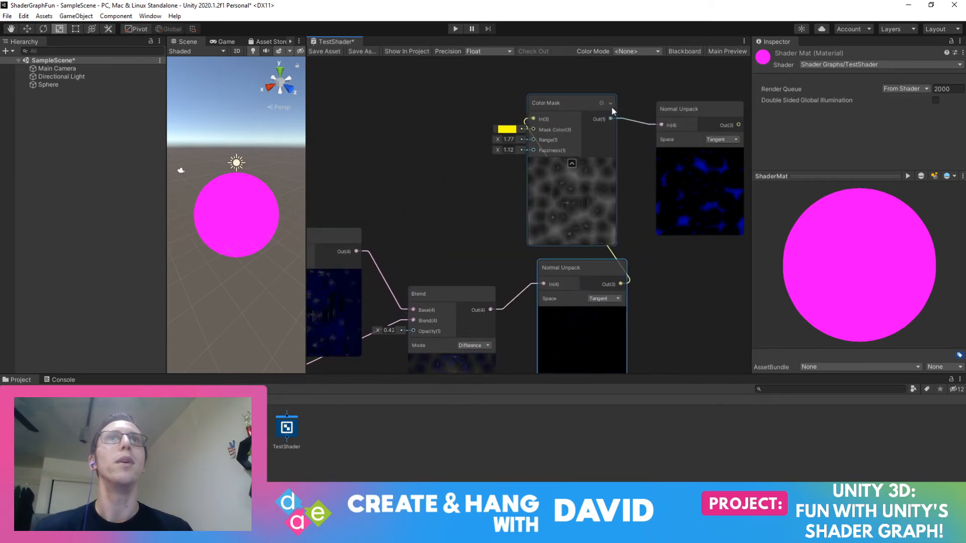
right_click(581, 104)
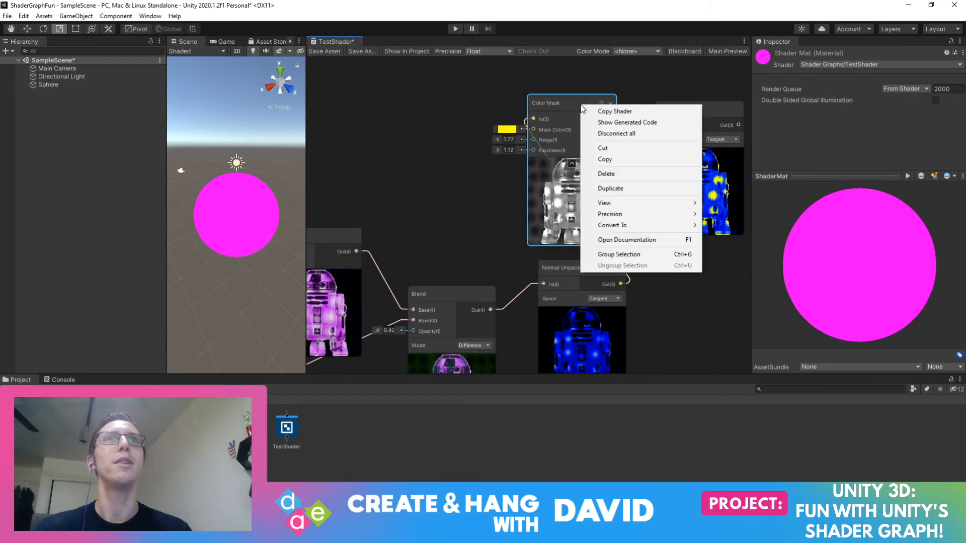
click(607, 173)
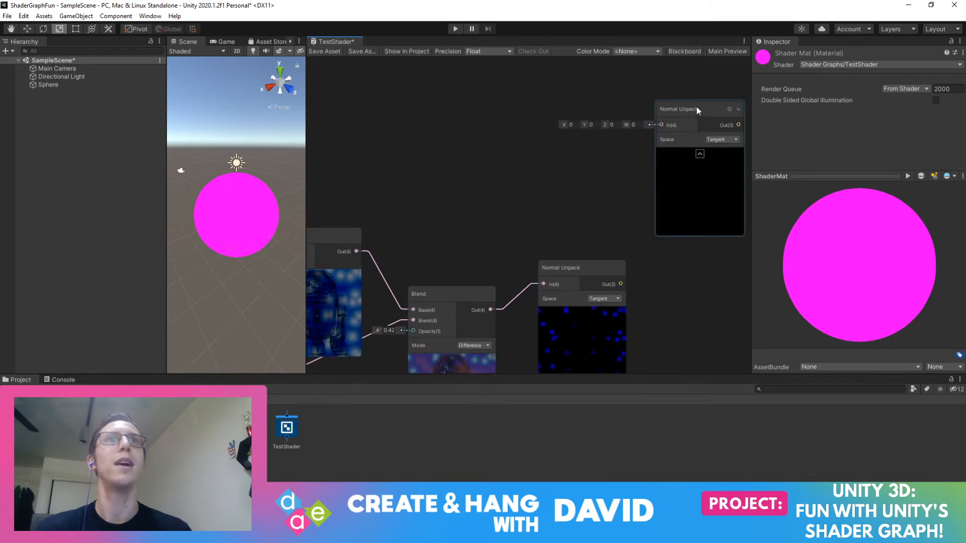
right_click(697, 110)
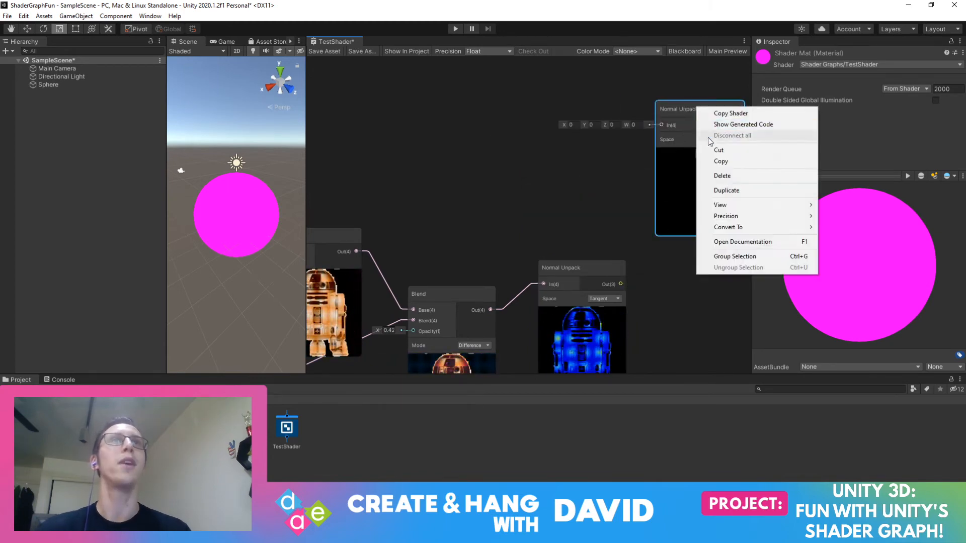
click(719, 175)
middle_drag(582, 200, 672, 68)
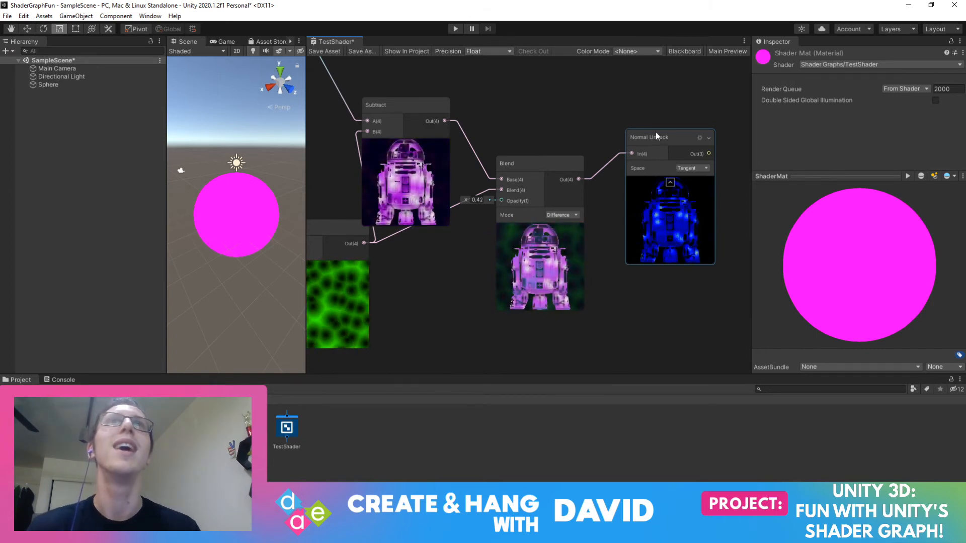
drag(656, 135, 660, 147)
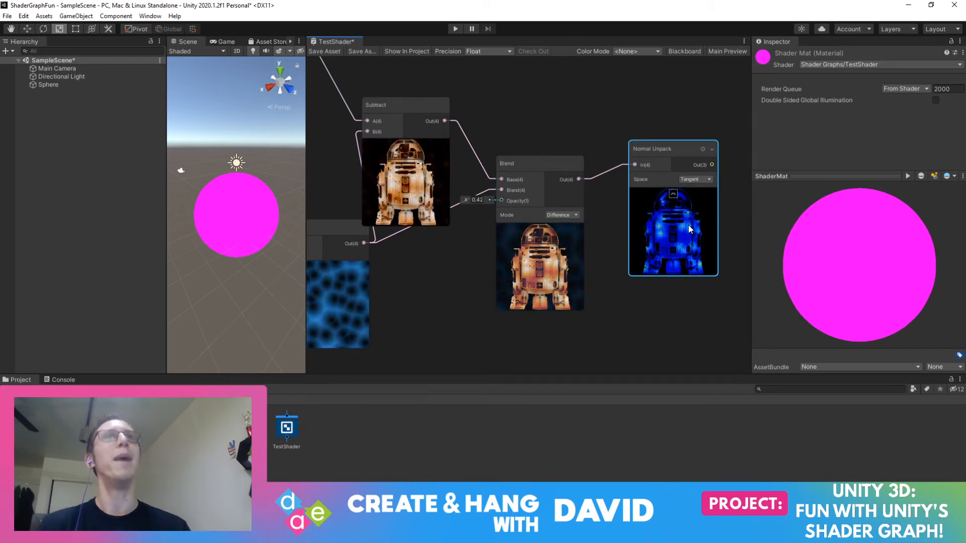
Try the Exclusion, Multiply and Dodge modes on the Blend node
click(570, 215)
click(591, 282)
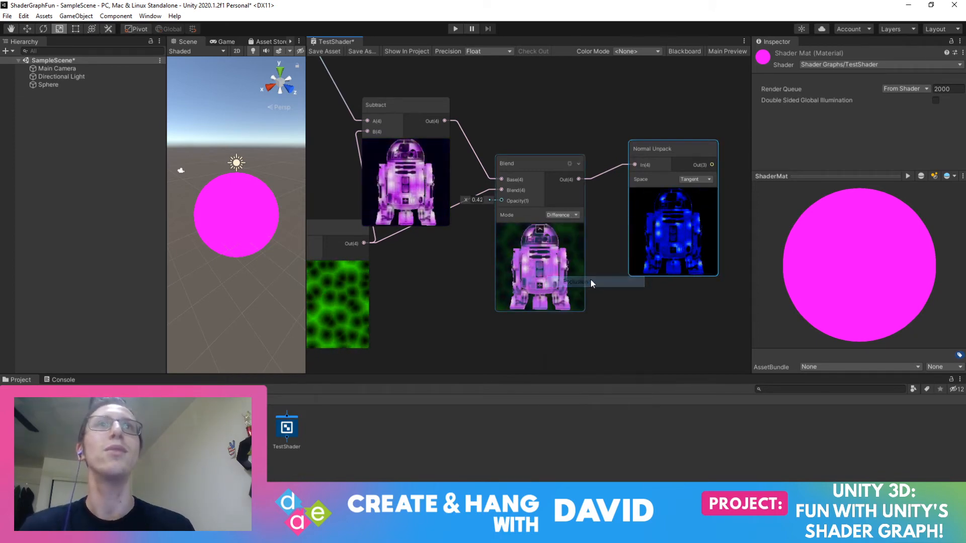
click(573, 214)
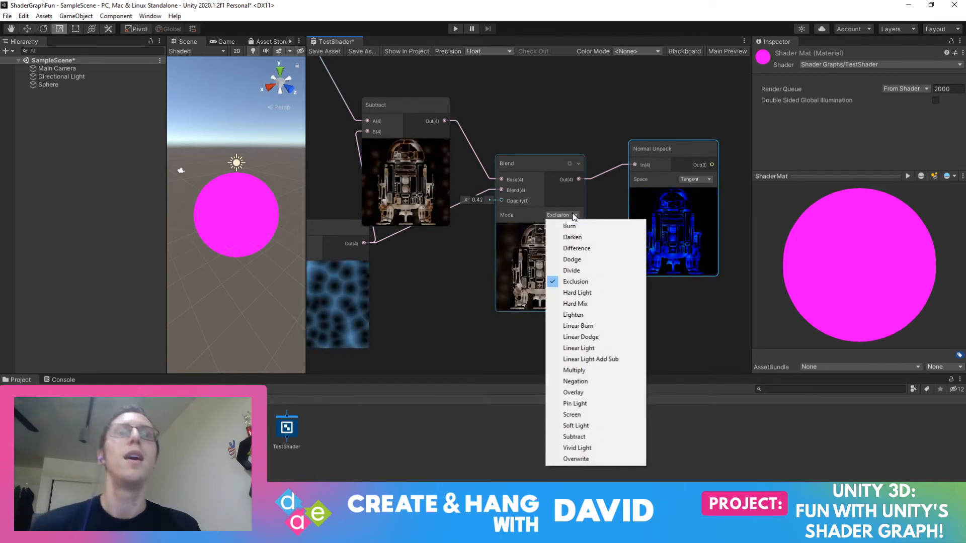
click(593, 373)
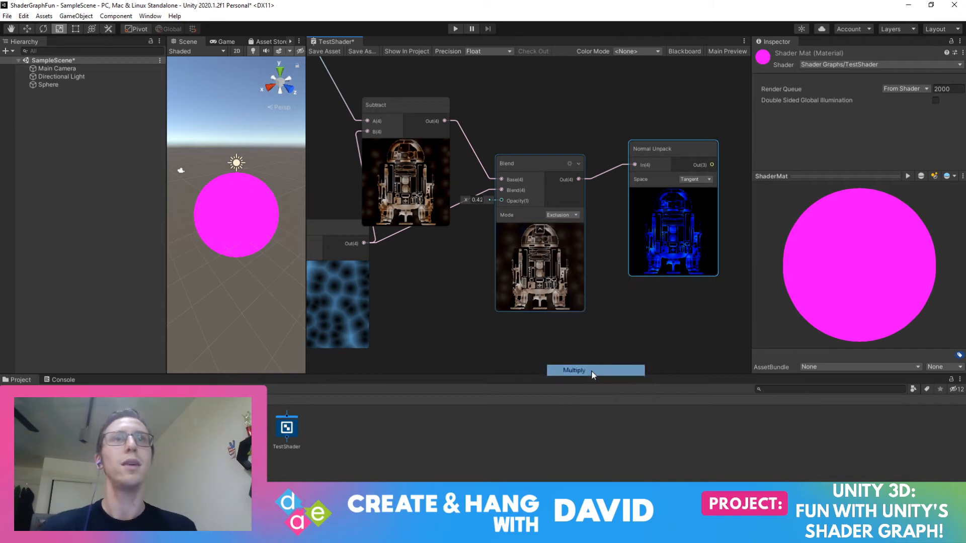
click(577, 216)
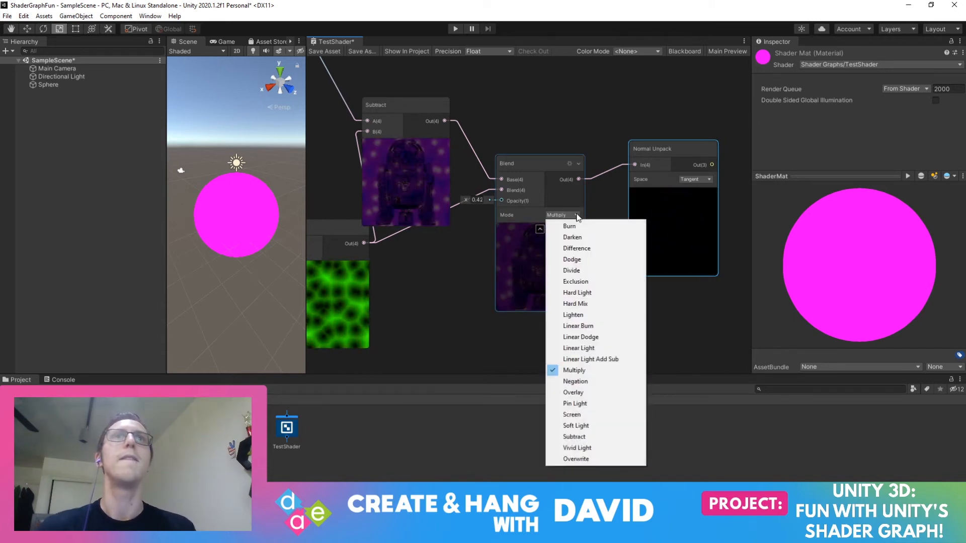
click(579, 259)
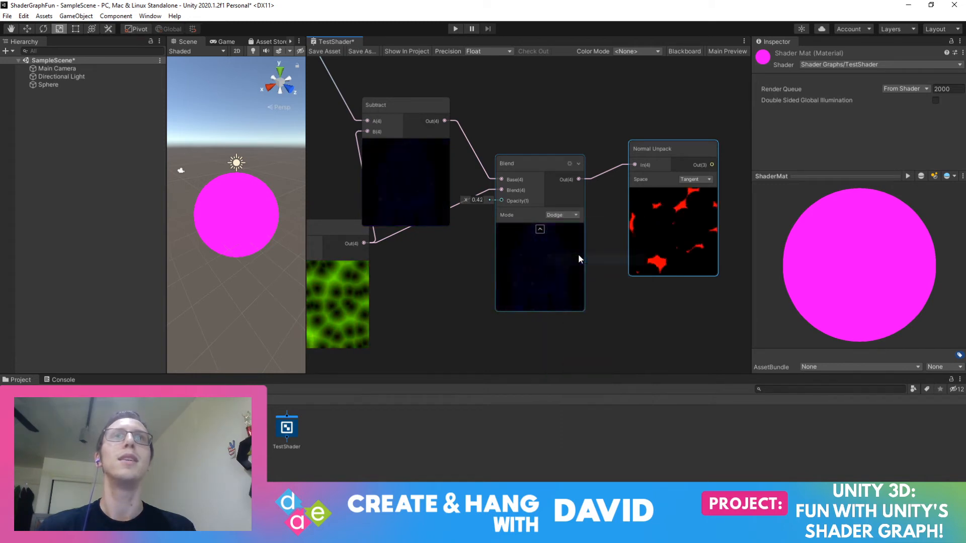
Try the Vivid Light and Pin Light modes on the Blend node, and set its mode back to Difference
click(572, 216)
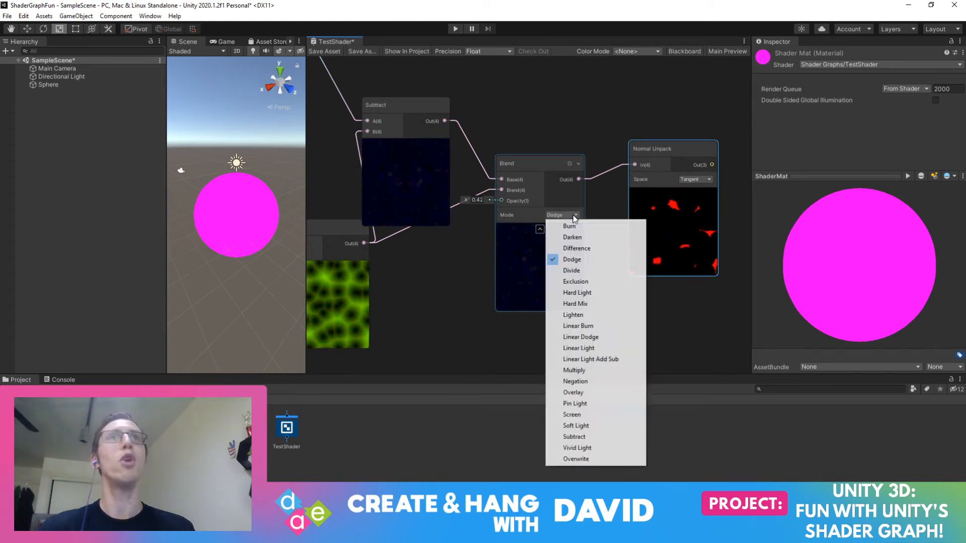
click(590, 452)
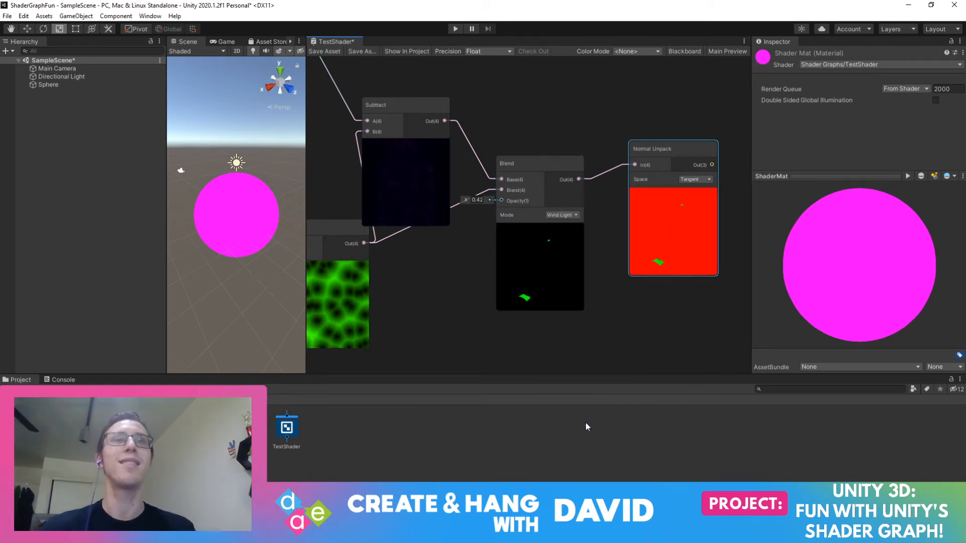
click(571, 216)
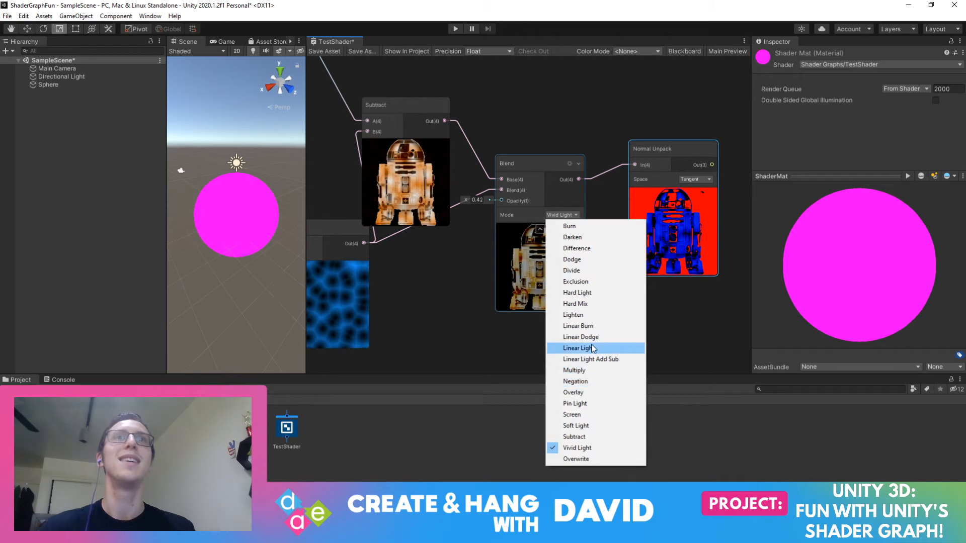
click(584, 403)
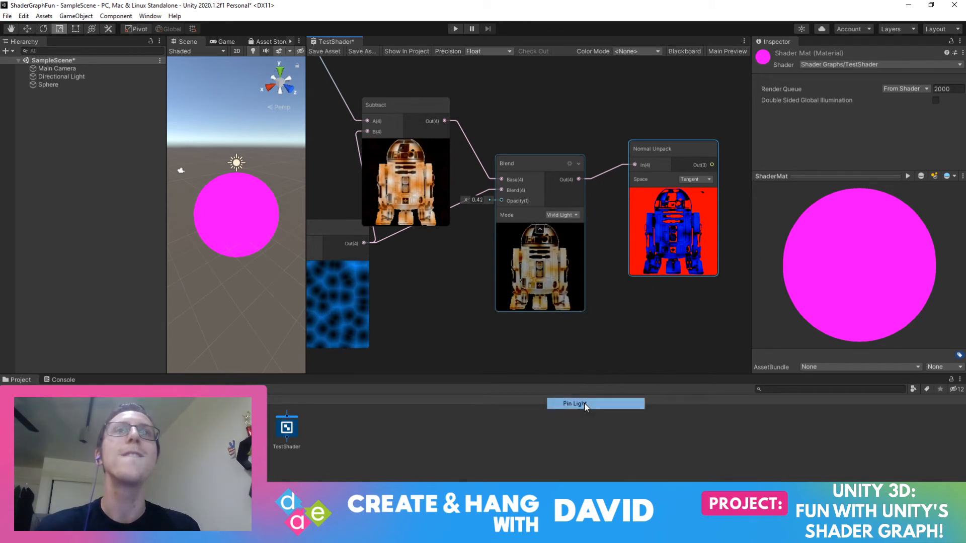
click(571, 216)
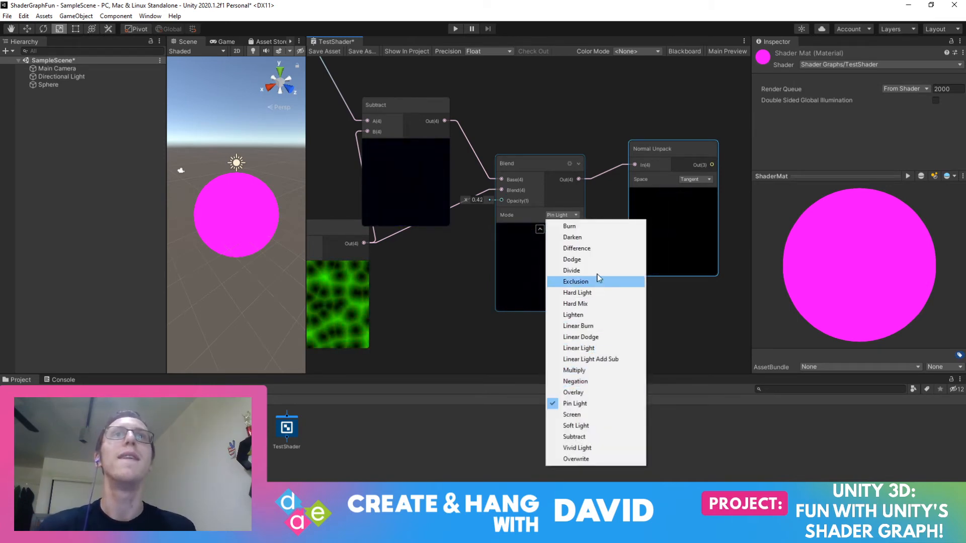
click(600, 254)
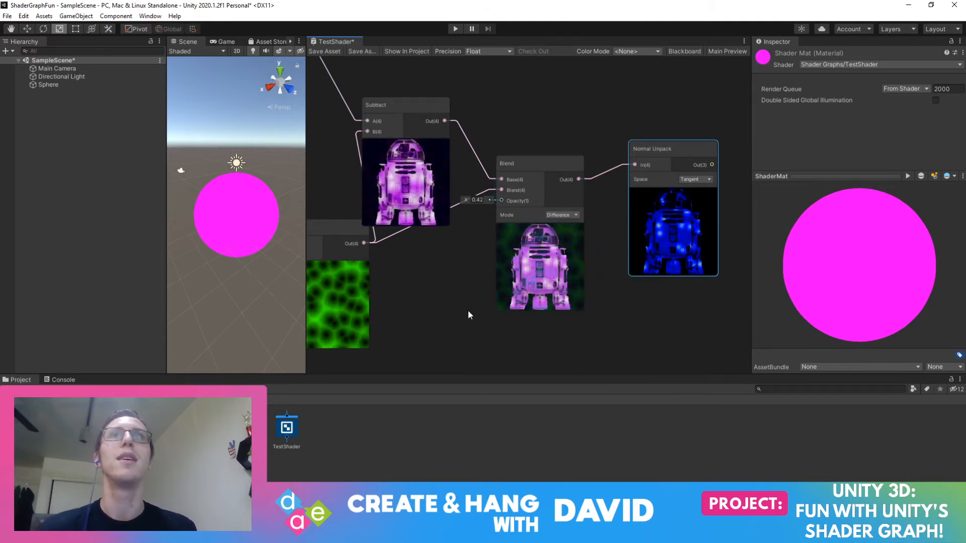
Examine the whole node chain, from the texture, Modulo, Voronoi and gradient branches through Subtract and Blend to Normal Unpack
middle_drag(468, 310, 567, 310)
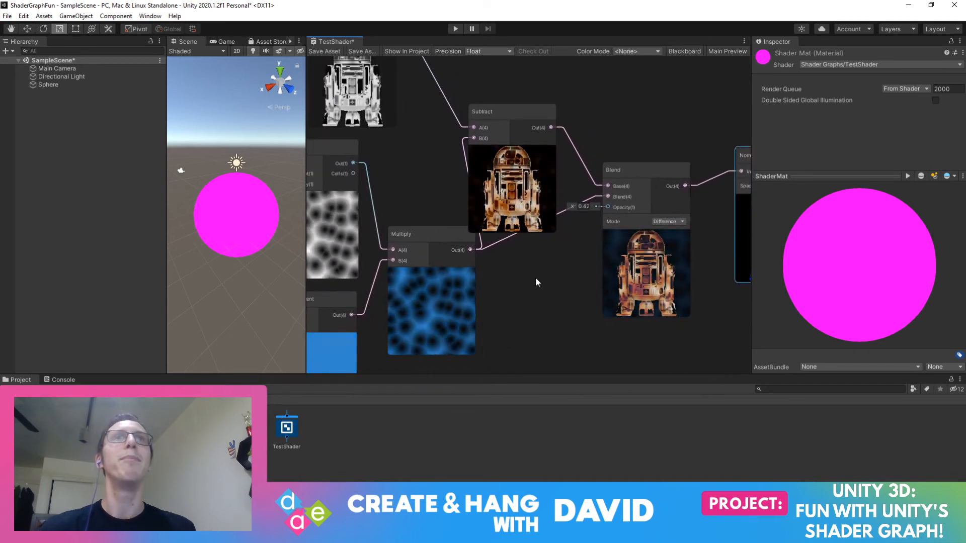
middle_drag(535, 277, 687, 331)
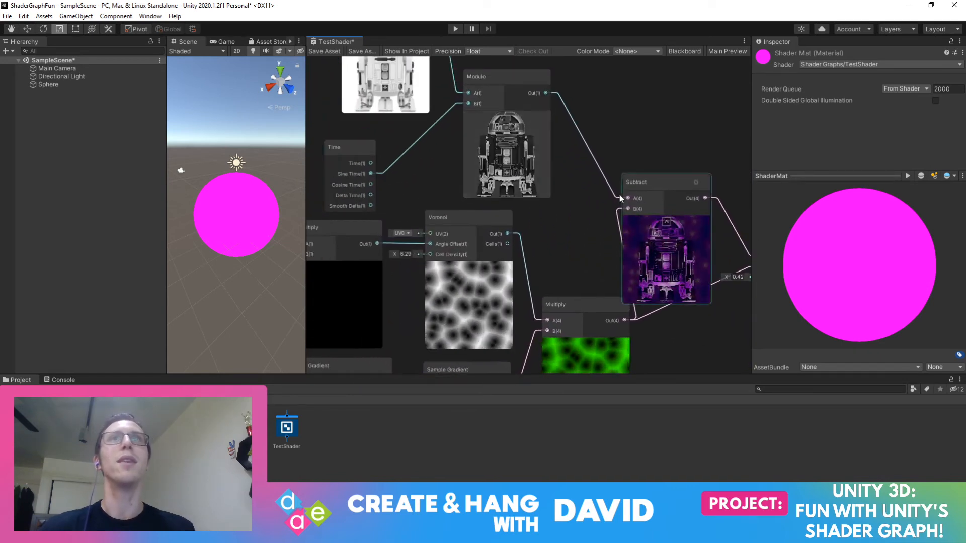
middle_drag(580, 146, 622, 315)
scroll(635, 267, down, 1)
scroll(634, 271, down, 3)
middle_drag(634, 271, 515, 250)
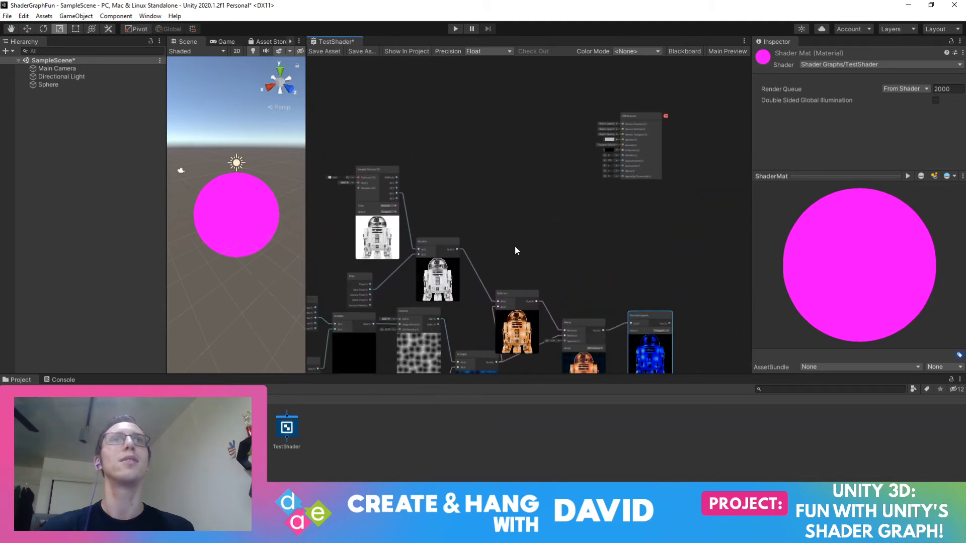
middle_drag(560, 182, 603, 100)
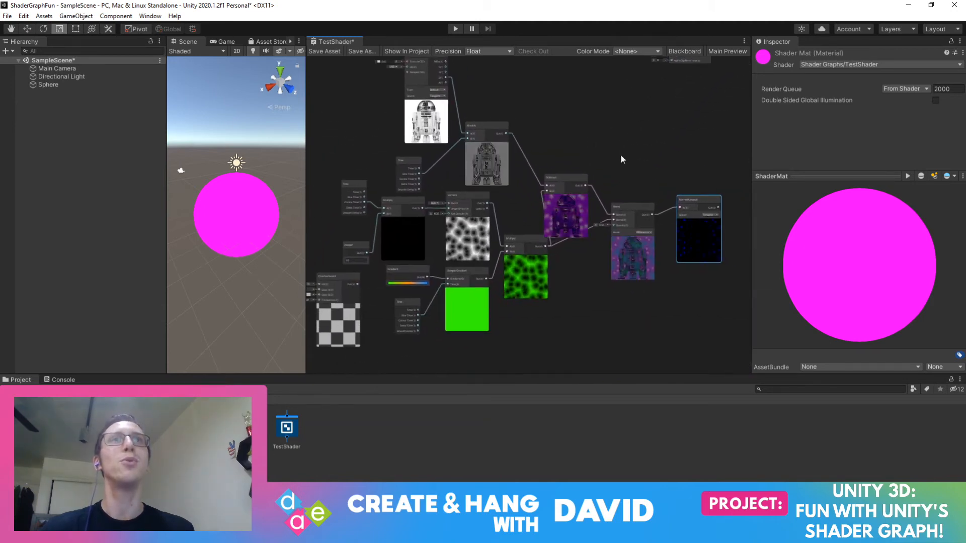
scroll(624, 197, up, 5)
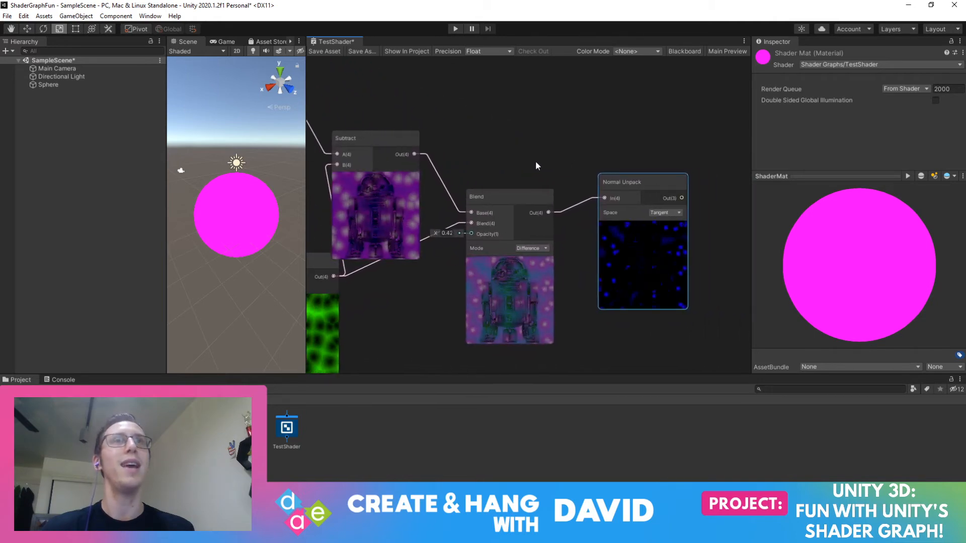
middle_drag(533, 162, 618, 146)
scroll(620, 123, up, 3)
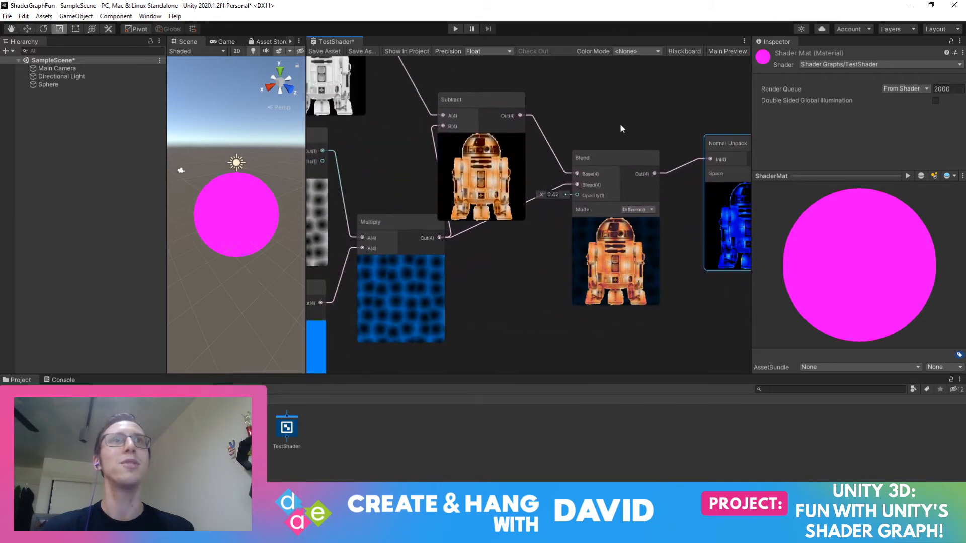
scroll(620, 129, down, 5)
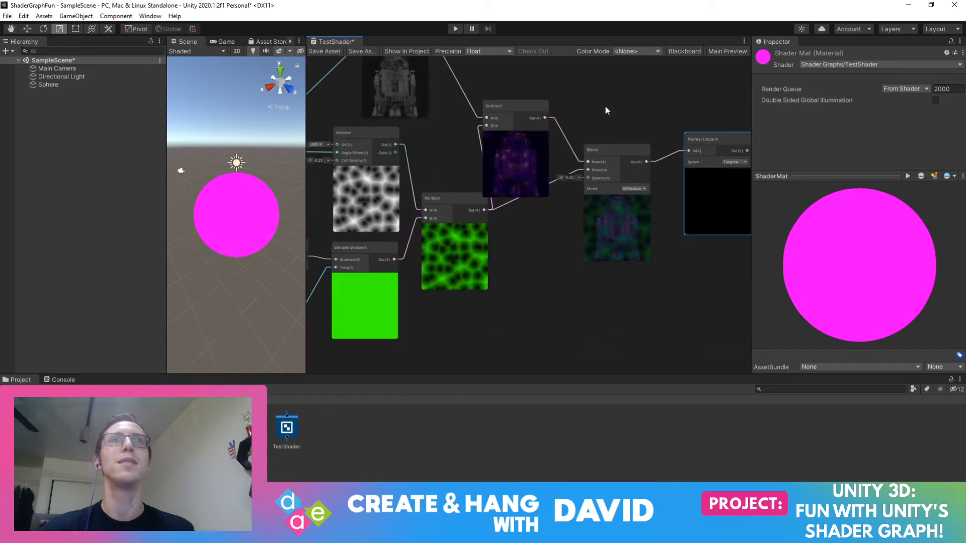
middle_drag(711, 124, 752, 134)
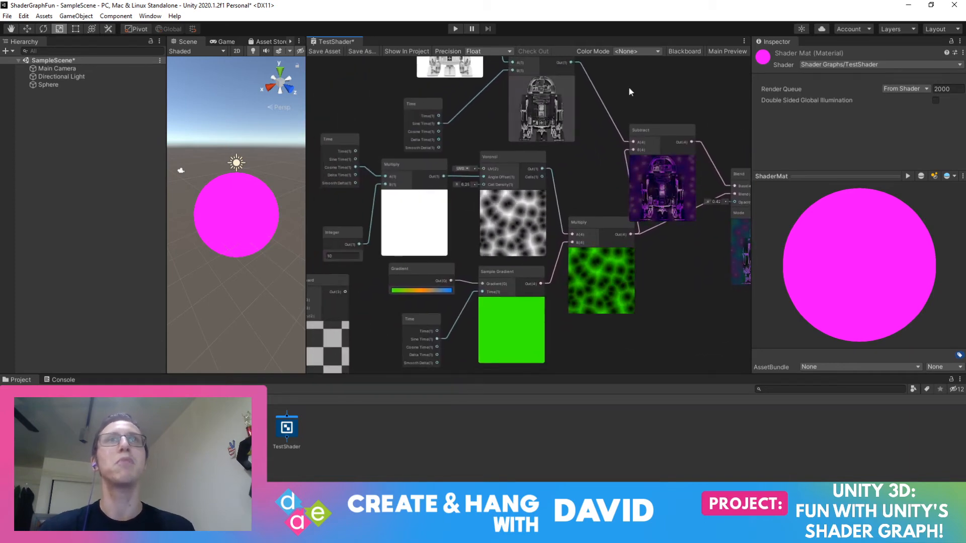
middle_drag(630, 92, 584, 96)
scroll(524, 200, up, 3)
middle_drag(528, 193, 586, 100)
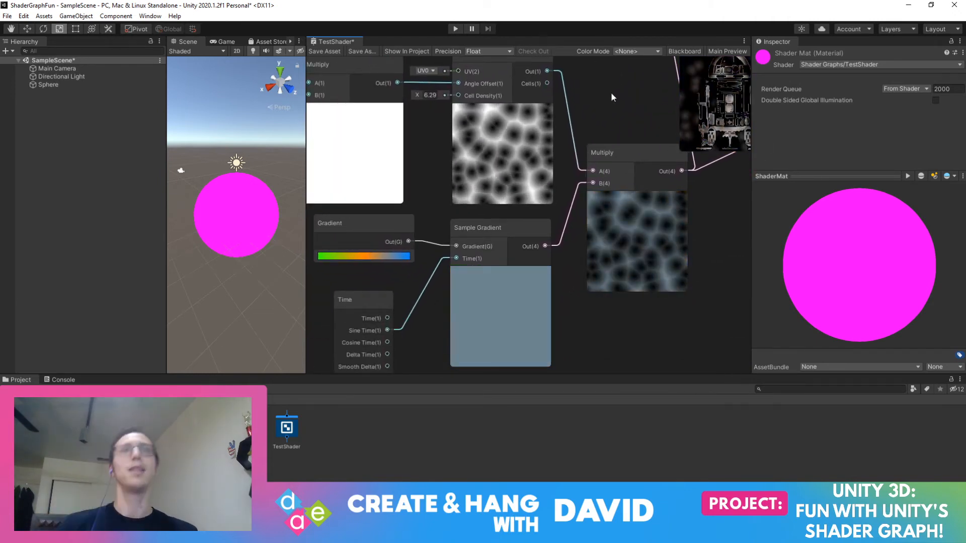
Check the precision setting of the Time node feeding Sample Gradient, and move that node farther away from Sample Gradient
middle_drag(424, 303, 478, 237)
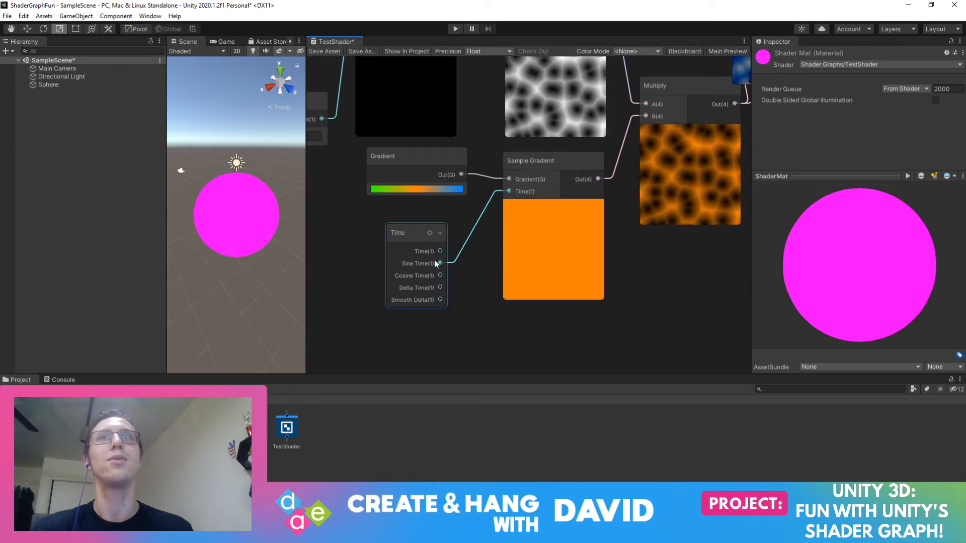
click(428, 233)
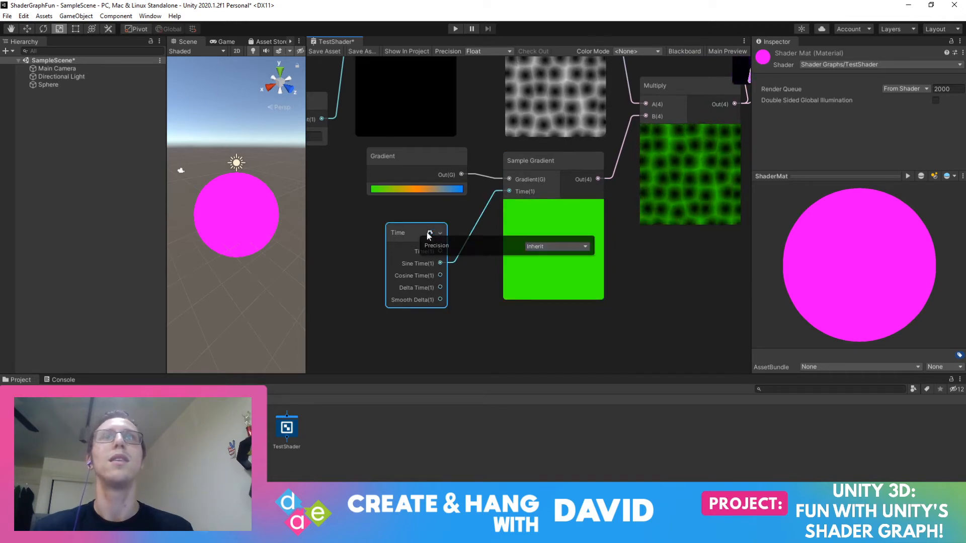
click(427, 233)
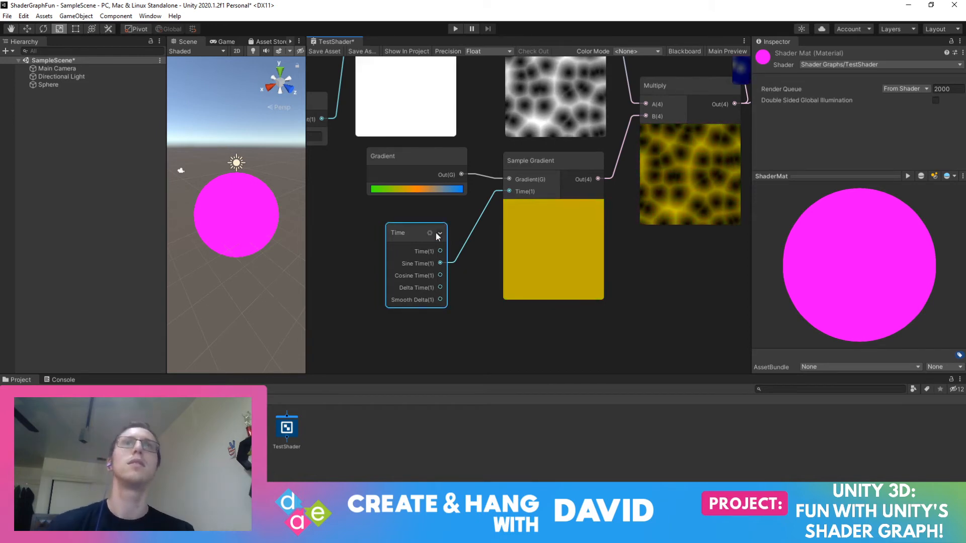
drag(404, 232, 327, 233)
middle_drag(453, 268, 472, 256)
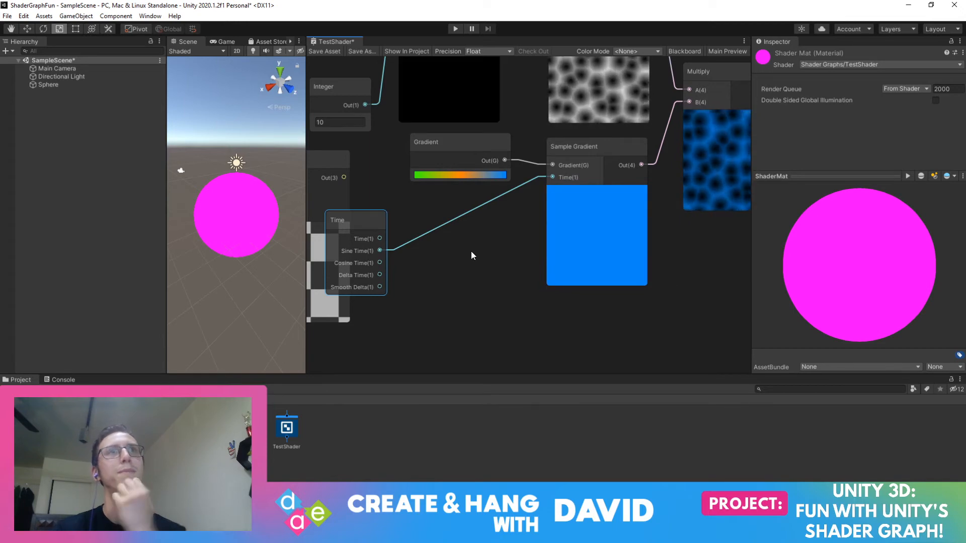
middle_drag(661, 200, 701, 249)
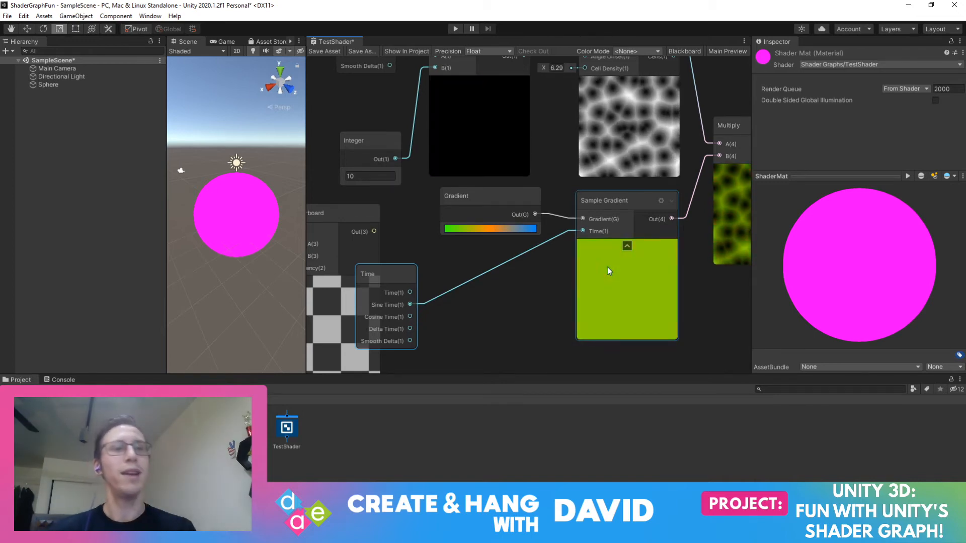
middle_drag(703, 294, 455, 375)
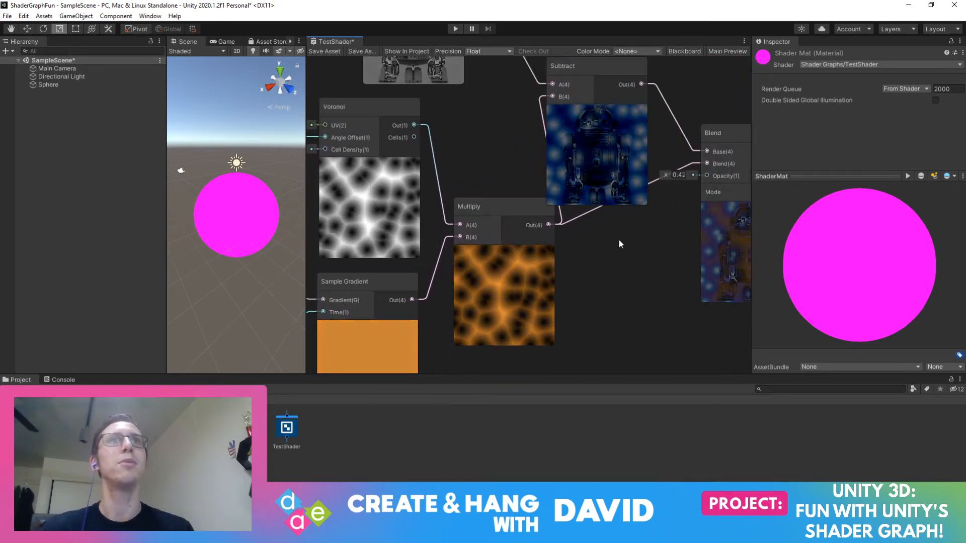
mouse_move(618, 238)
middle_down()
mouse_move(481, 254)
mouse_move(385, 247)
mouse_move(481, 228)
mouse_move(538, 274)
mouse_move(617, 256)
middle_up()
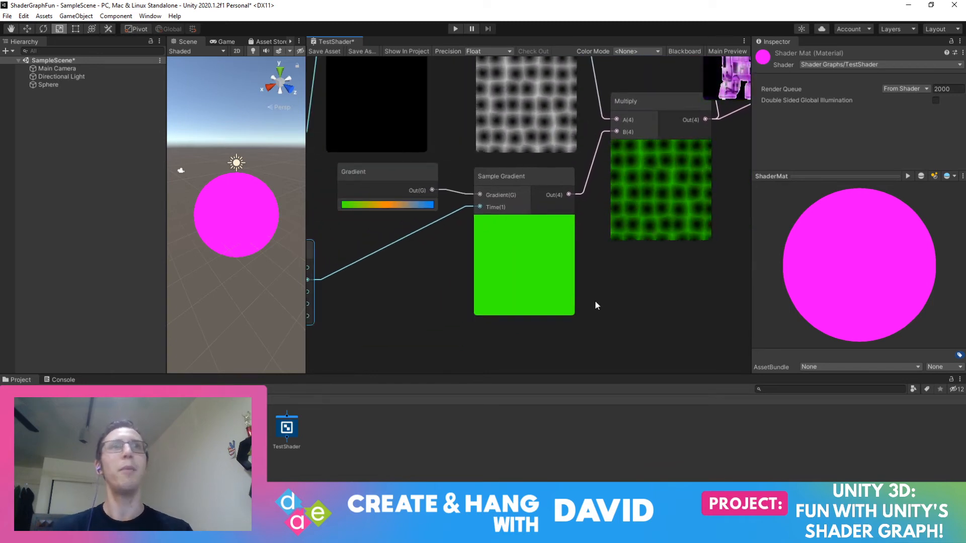
middle_drag(595, 300, 310, 415)
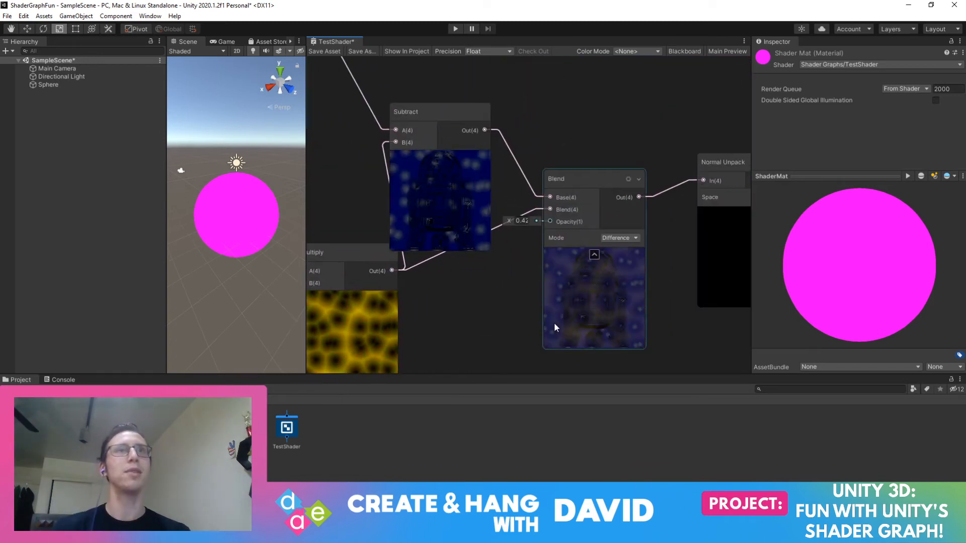
middle_drag(684, 273, 539, 238)
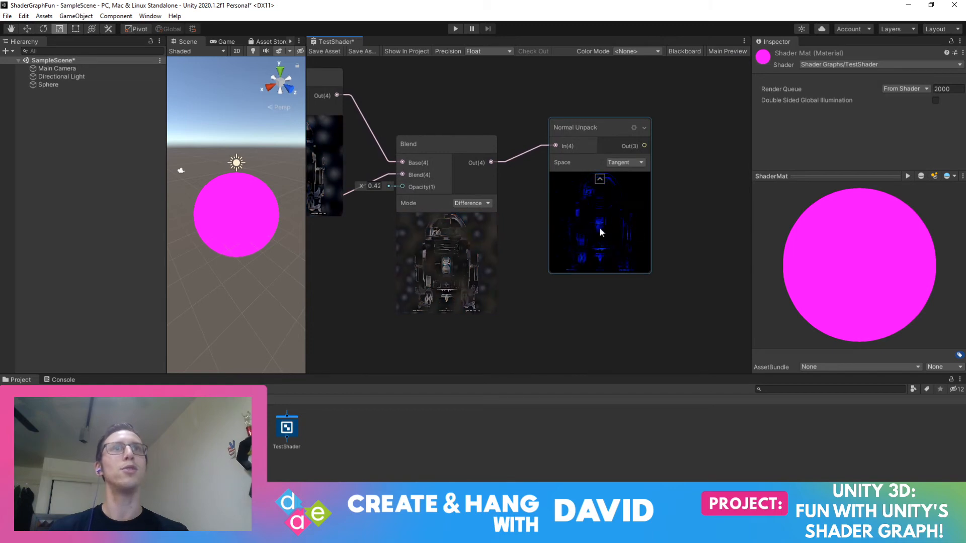
Reposition the Time and Gradient nodes feeding Sample Gradient so Time sits below Gradient, clear of the Checkerboard node
middle_drag(544, 328, 786, 214)
mouse_move(530, 269)
middle_down()
mouse_move(632, 238)
mouse_move(592, 253)
mouse_move(621, 289)
middle_up()
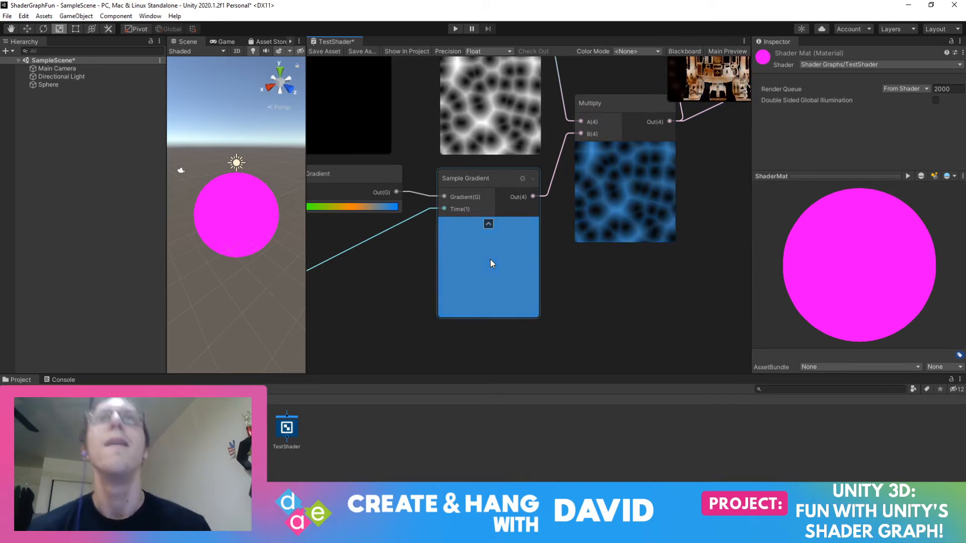
middle_drag(576, 267, 710, 252)
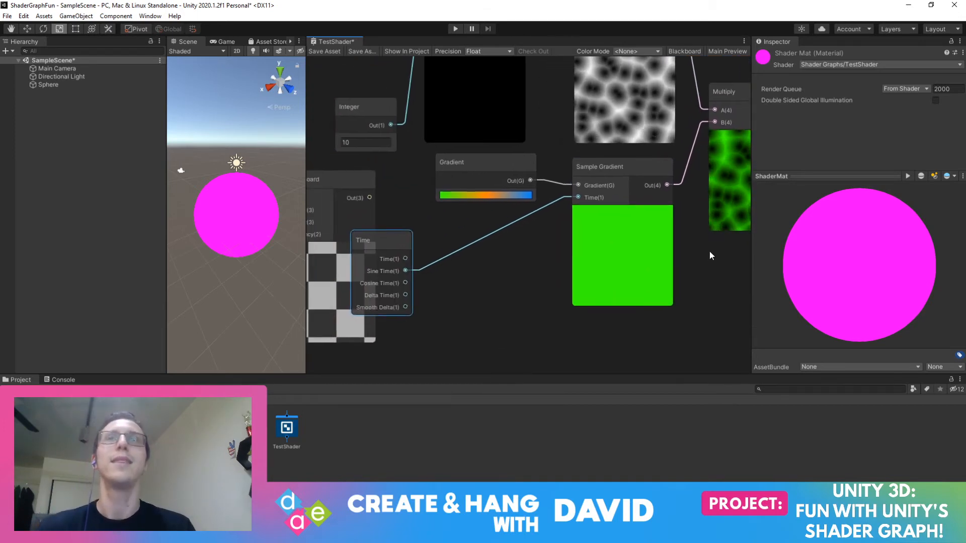
drag(387, 237, 441, 263)
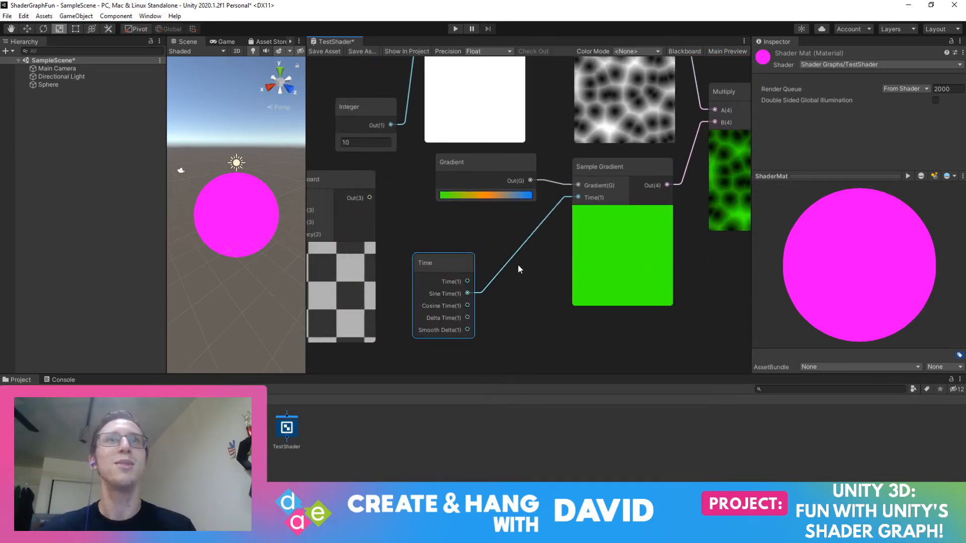
drag(492, 162, 454, 179)
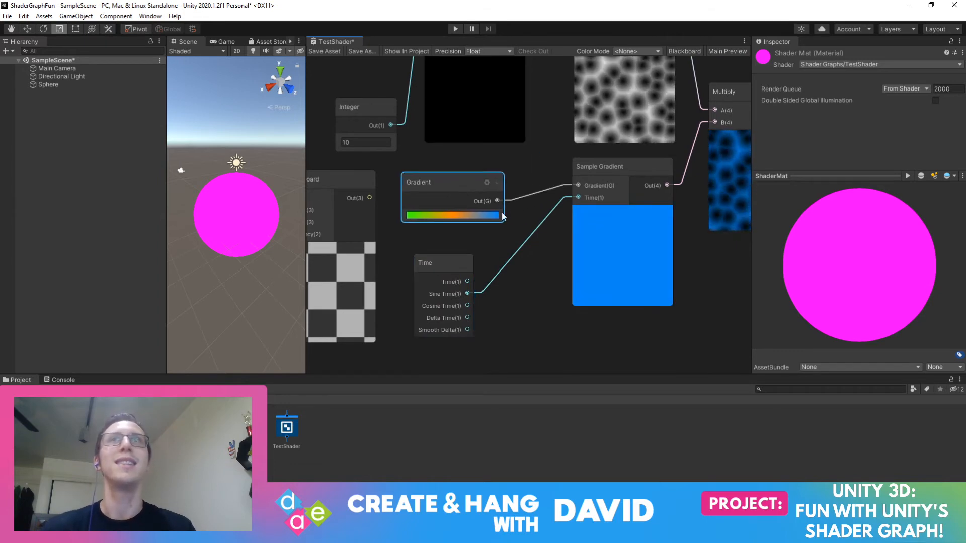
Shift the orange colour key of the Gradient node to location 34.1%, keeping the Blend mode
middle_drag(520, 248, 602, 303)
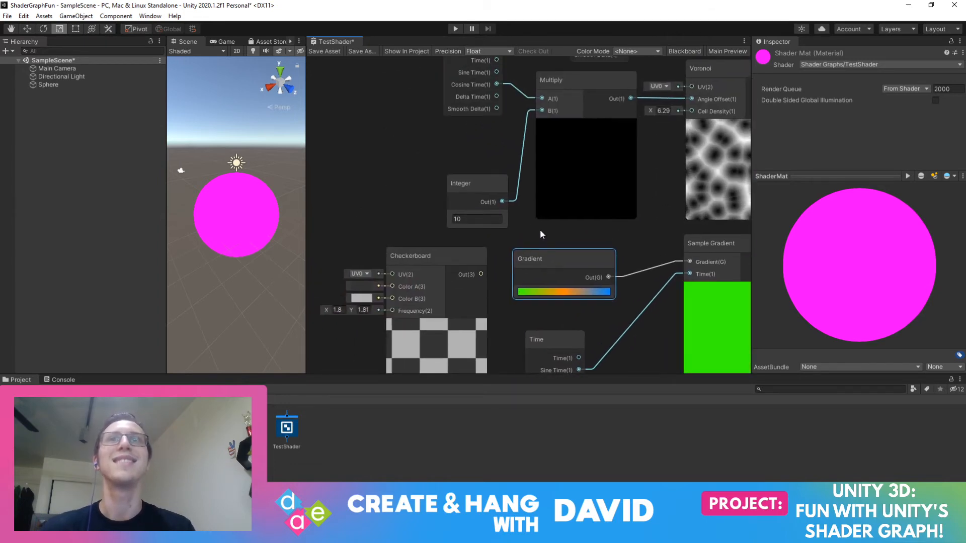
middle_drag(540, 230, 361, 157)
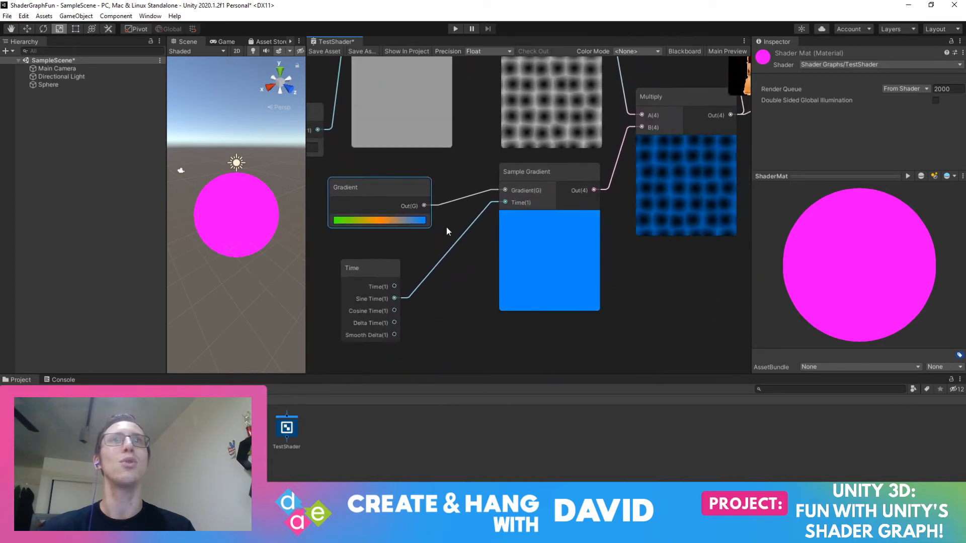
middle_drag(446, 228, 516, 212)
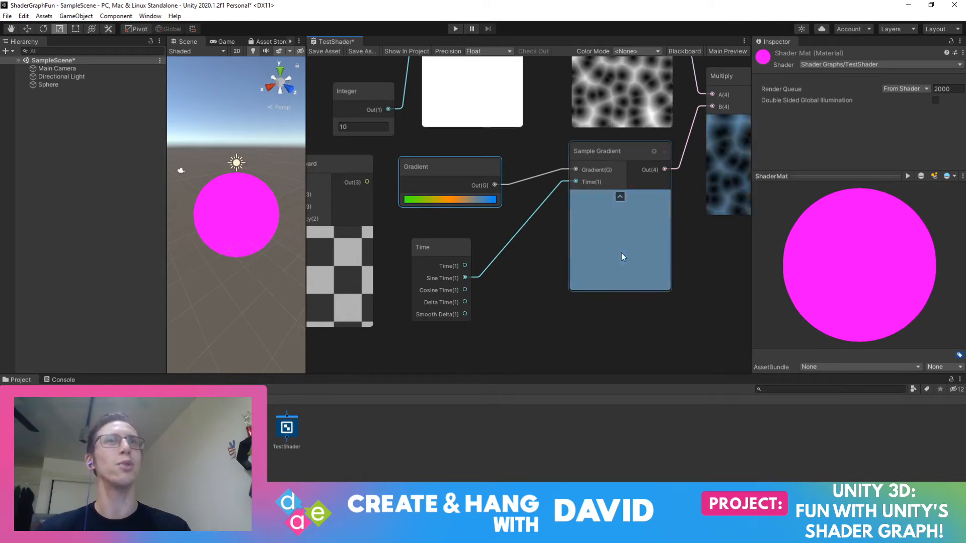
click(438, 200)
drag(95, 68, 67, 68)
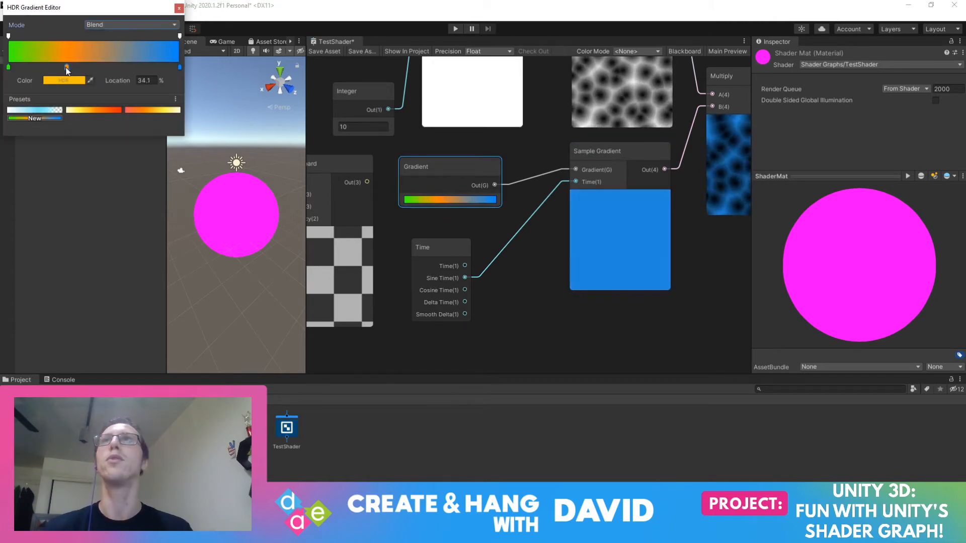
click(179, 8)
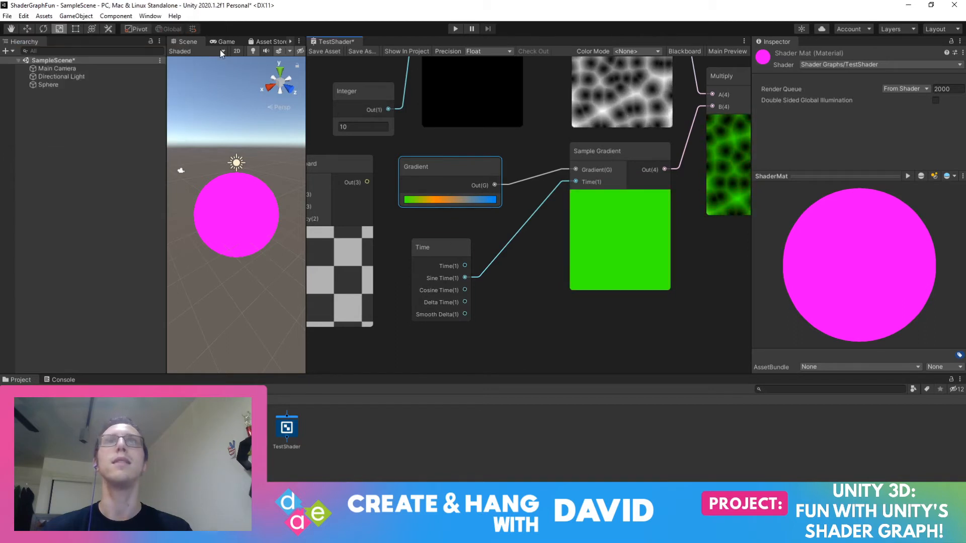
Search the node library for "log", look through the matching math and logic nodes, and clear the search
right_click(525, 295)
click(541, 302)
text(log)
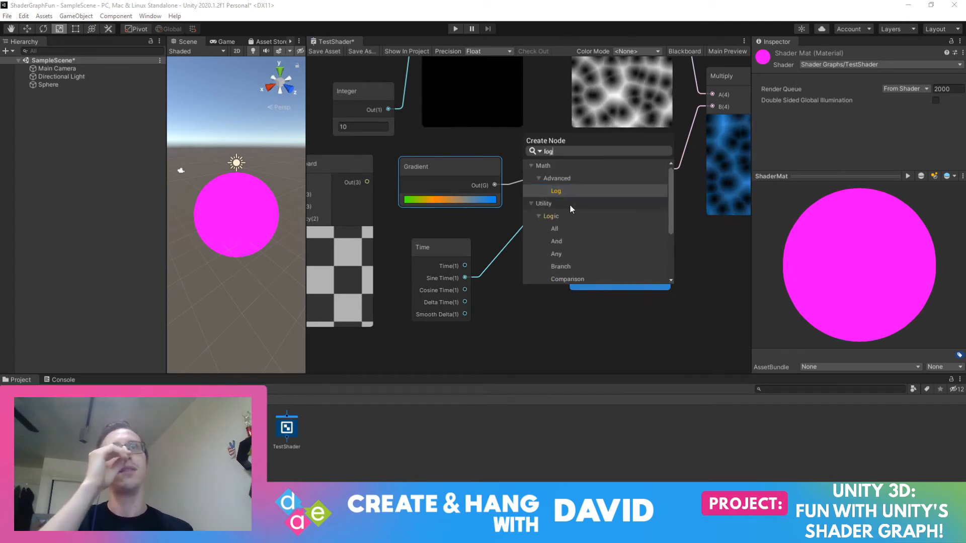
scroll(589, 236, down, 3)
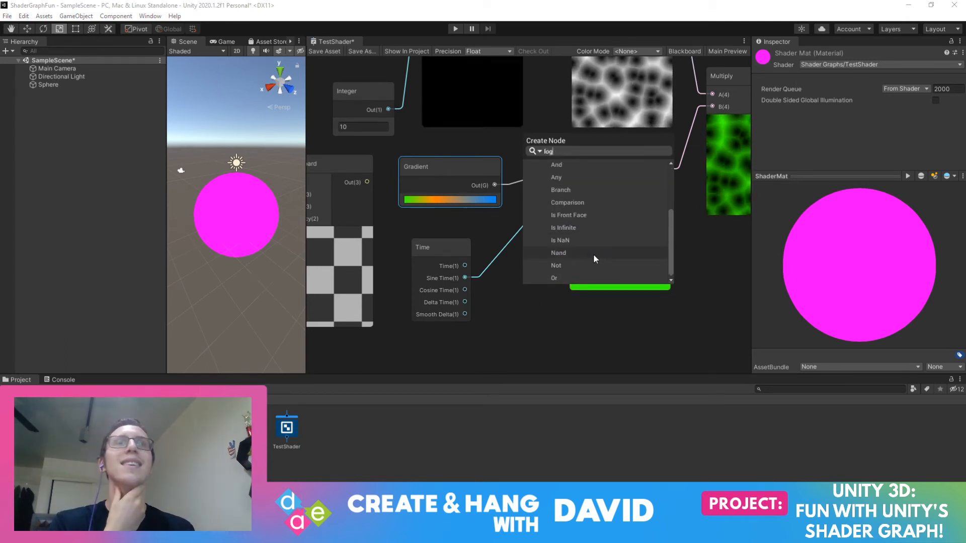
scroll(594, 255, up, 3)
drag(567, 152, 526, 146)
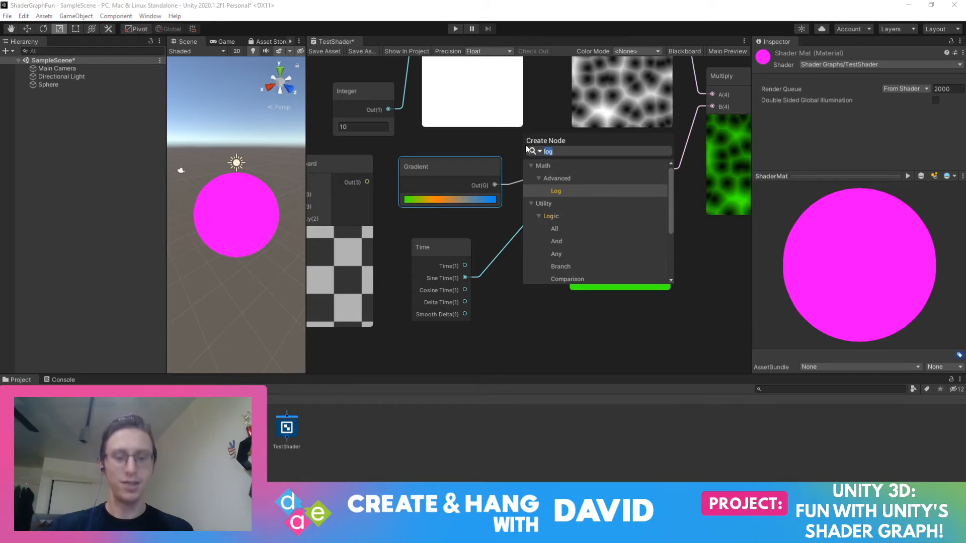
text(p)
key(BackSpace)
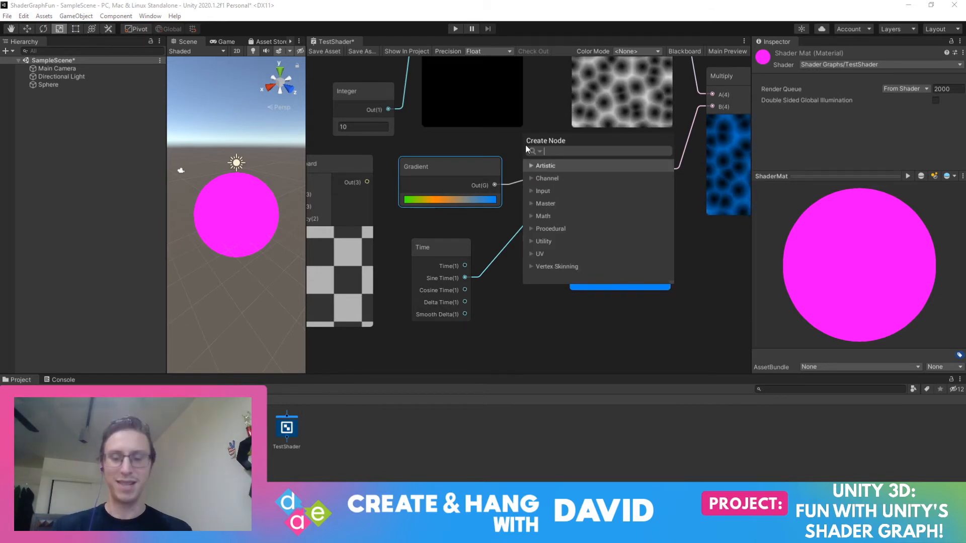
Search the node library for "deb" and "con", and close it without adding a node
text(deb)
key(BackSpace)
key(BackSpace)
key(BackSpace)
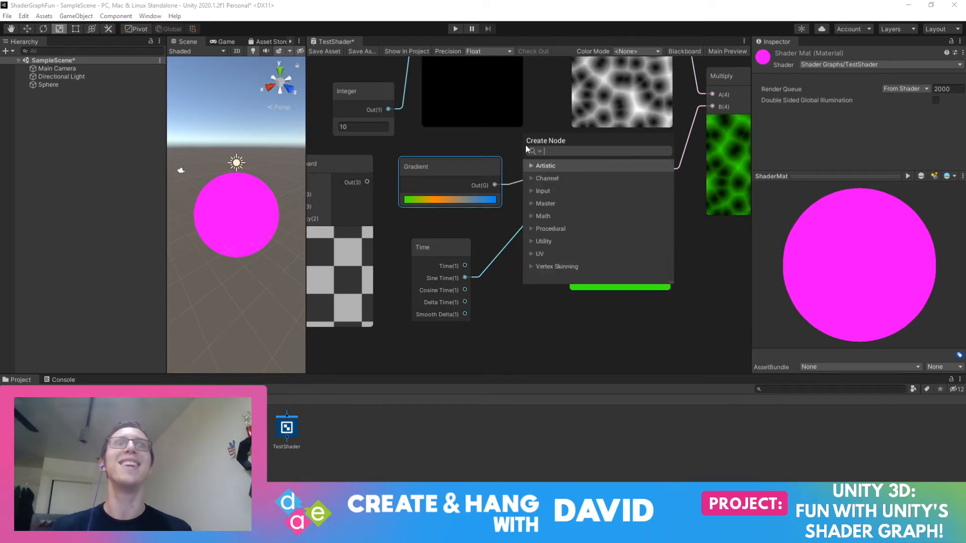
text(con)
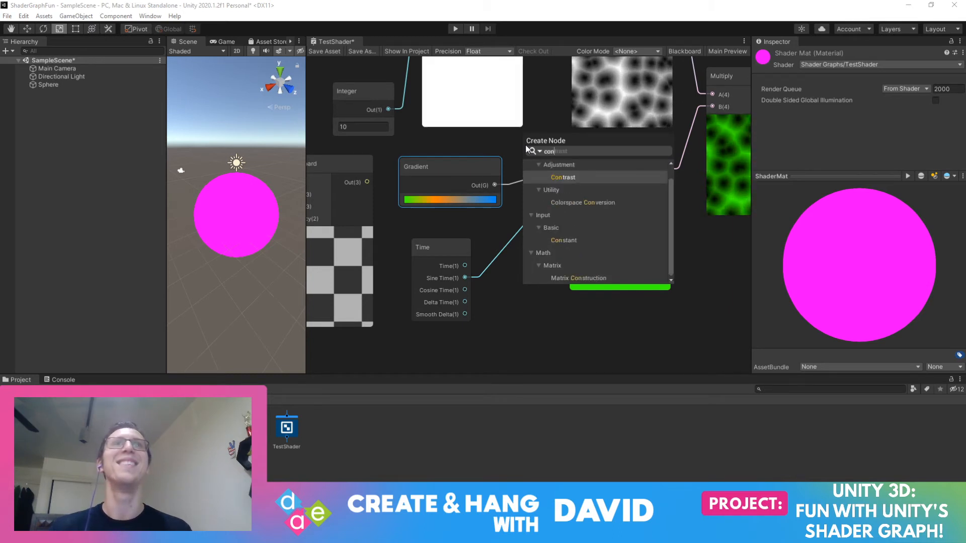
key(BackSpace)
key(BackSpace)
key(BackSpace)
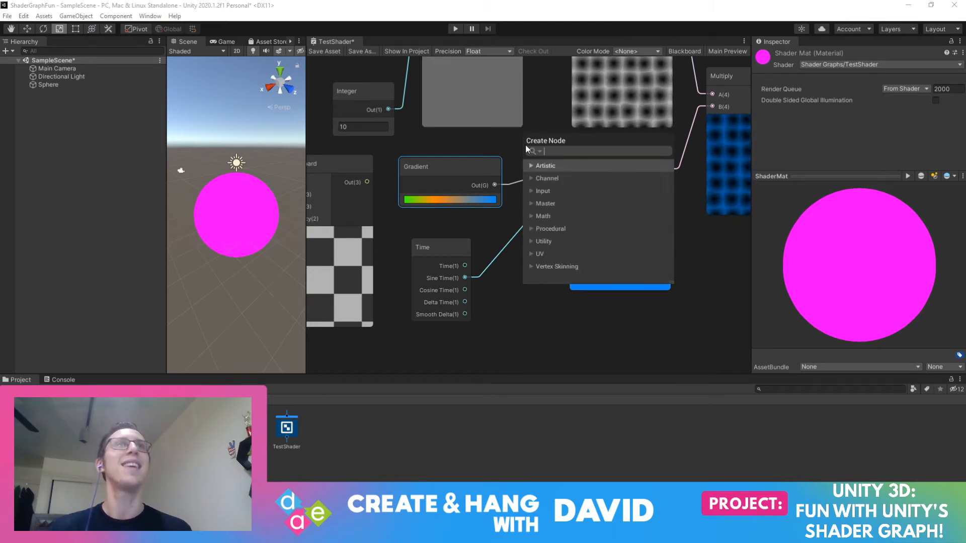
click(519, 316)
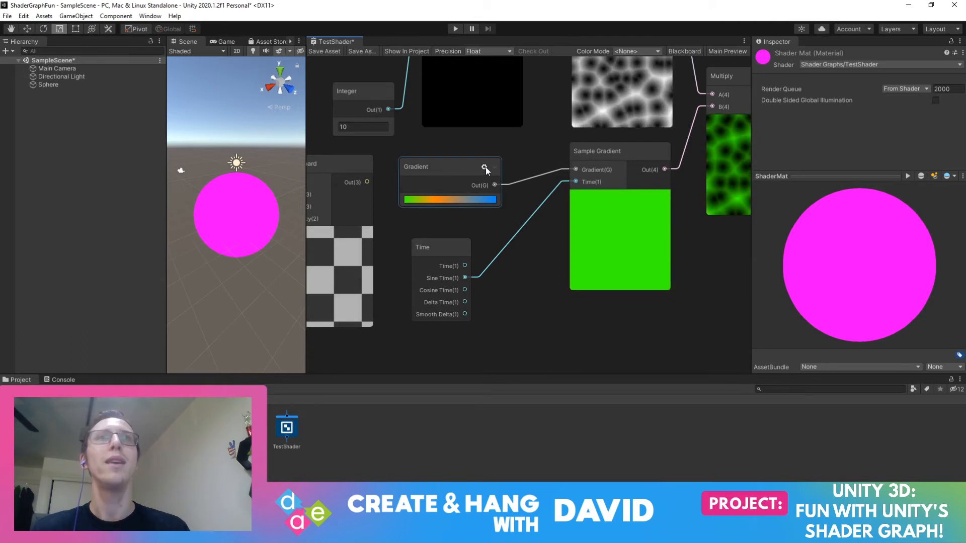
Browse the Math category and its Basic group in the node library
right_click(521, 268)
click(531, 271)
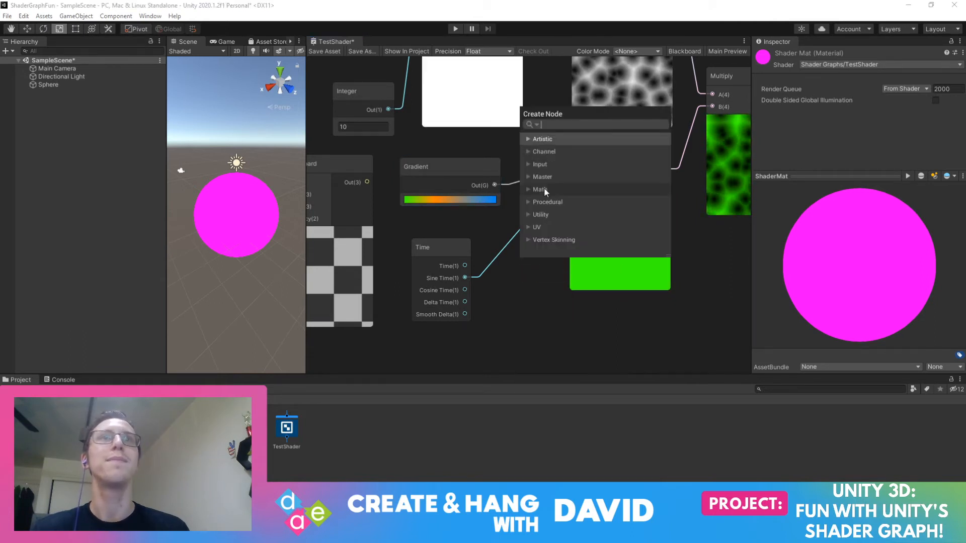
click(530, 188)
click(534, 215)
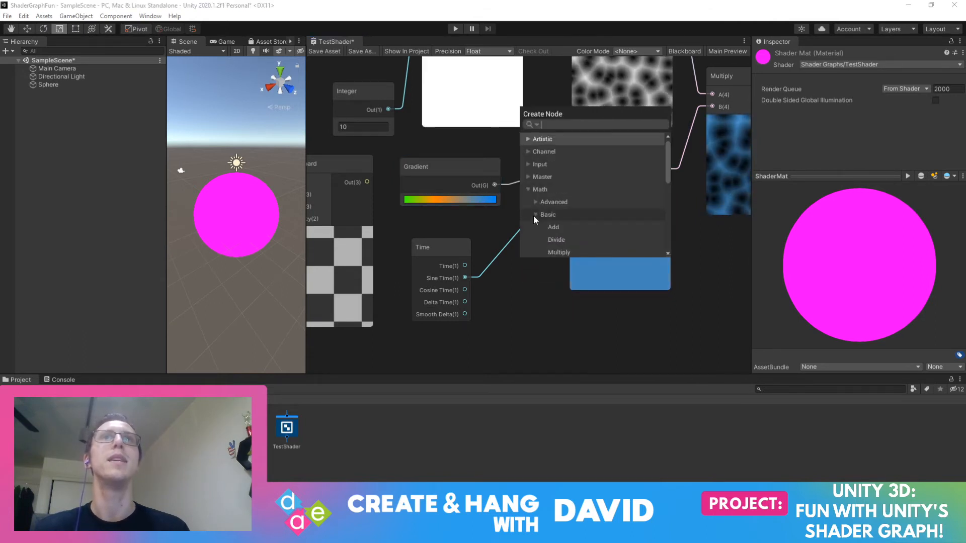
scroll(560, 217, down, 4)
scroll(560, 216, up, 4)
click(536, 216)
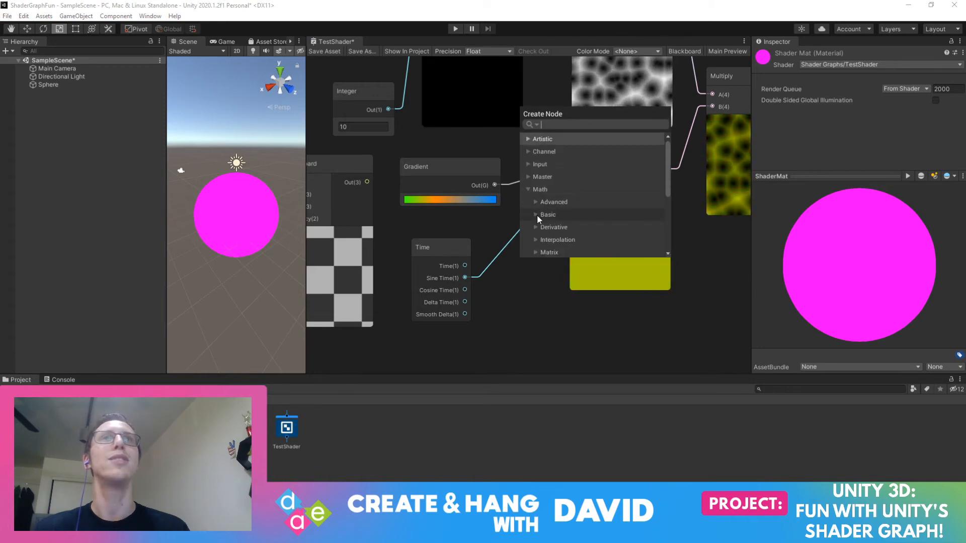
click(528, 189)
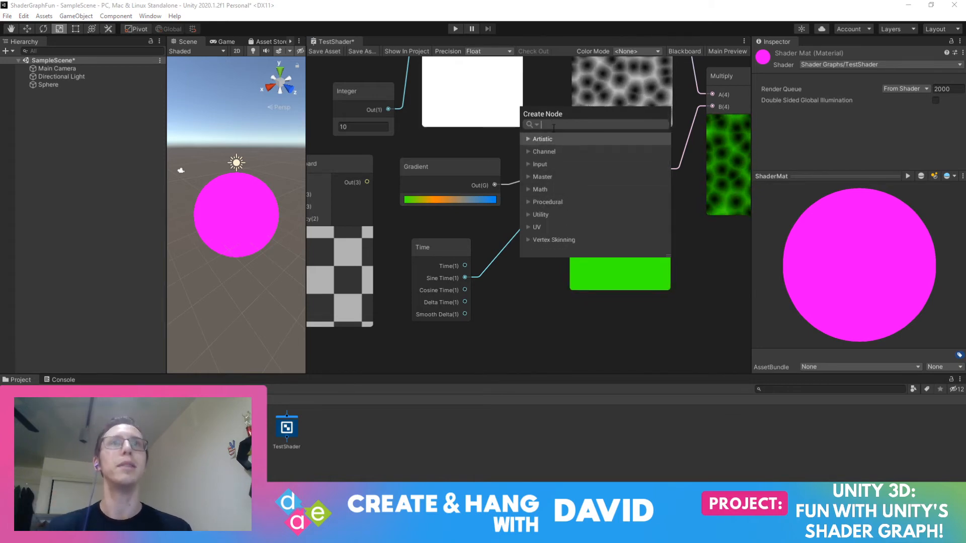
Add an Integer node to the graph beside the Sample Gradient node
text(intge)
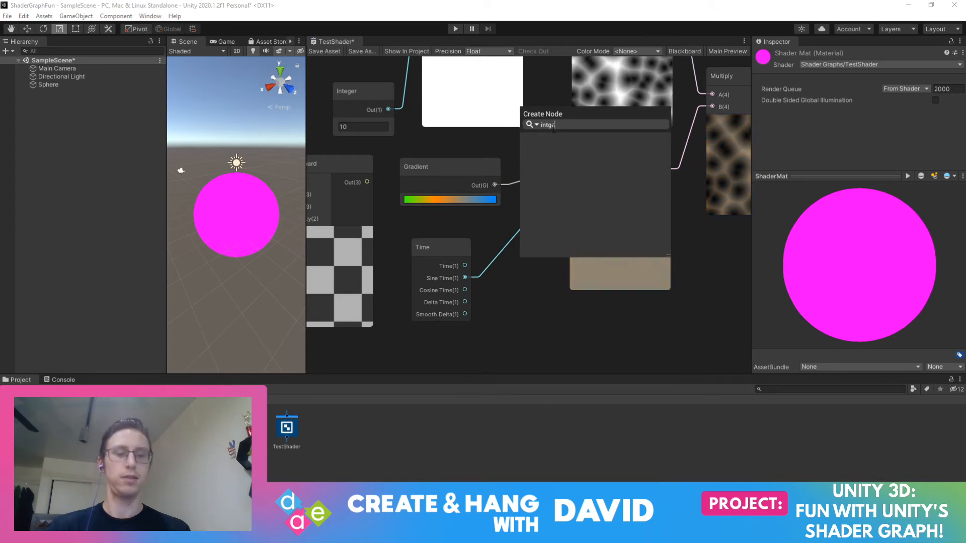
key(BackSpace)
key(BackSpace)
click(557, 163)
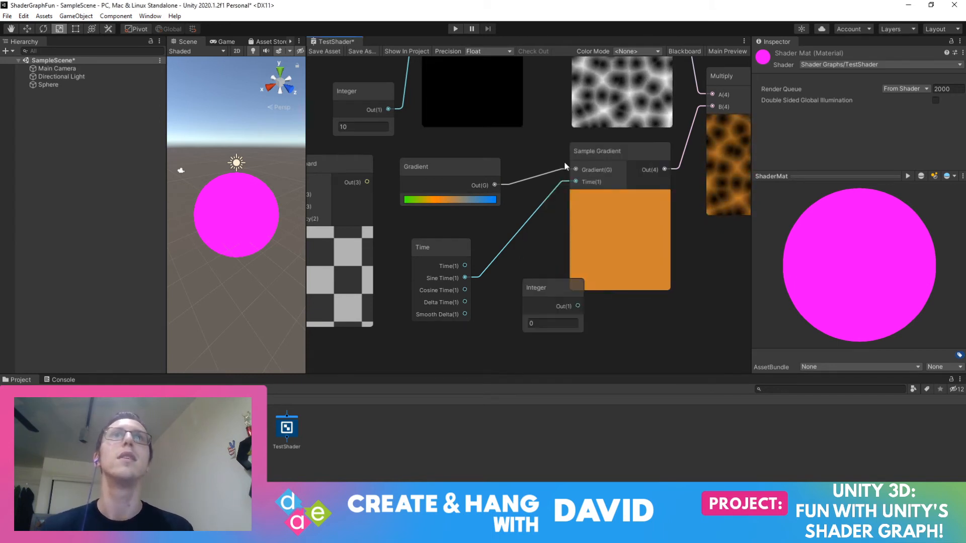
Move the new Integer node clear of the Sample Gradient node and delete it
drag(557, 285, 533, 280)
right_click(533, 280)
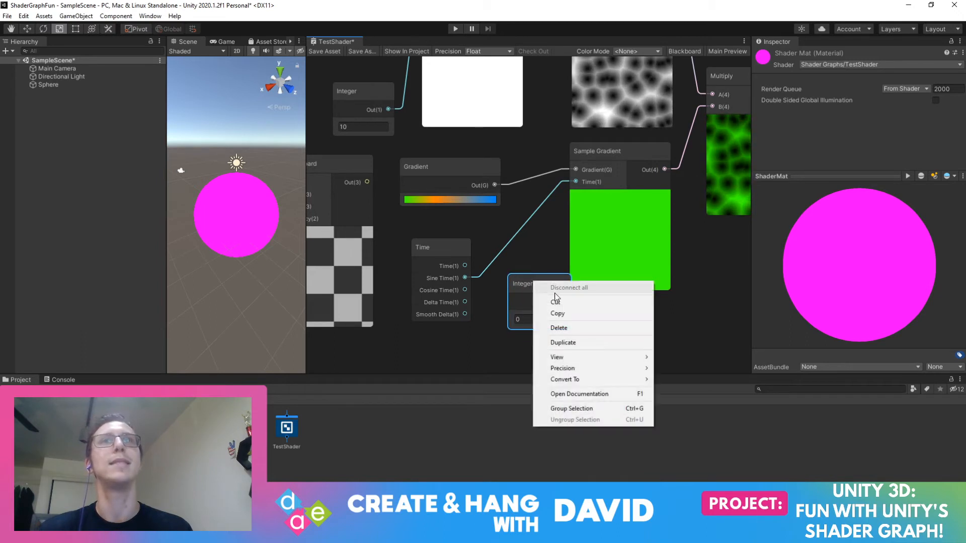
click(559, 327)
Add a Vector 1 node to the graph below the Sample Gradient node
right_click(527, 295)
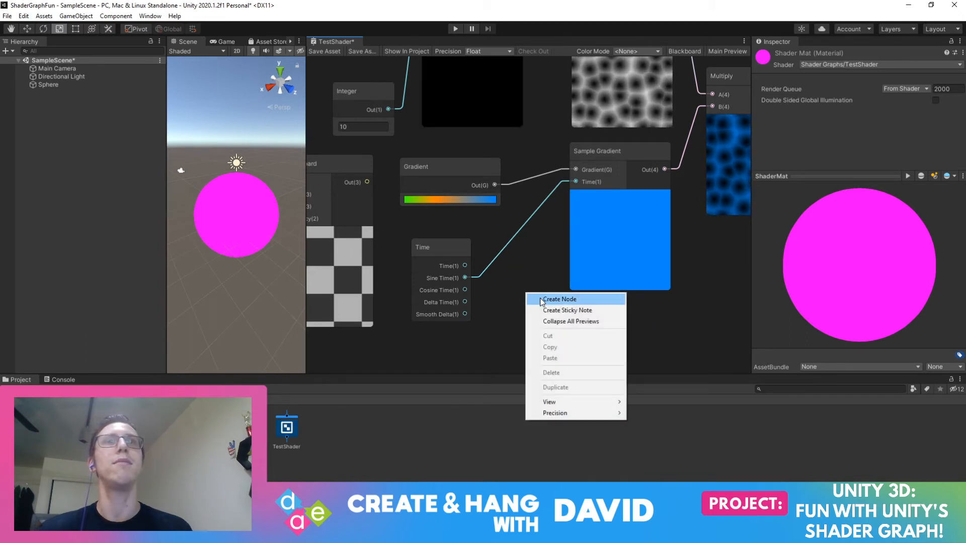
click(541, 301)
text(vector1)
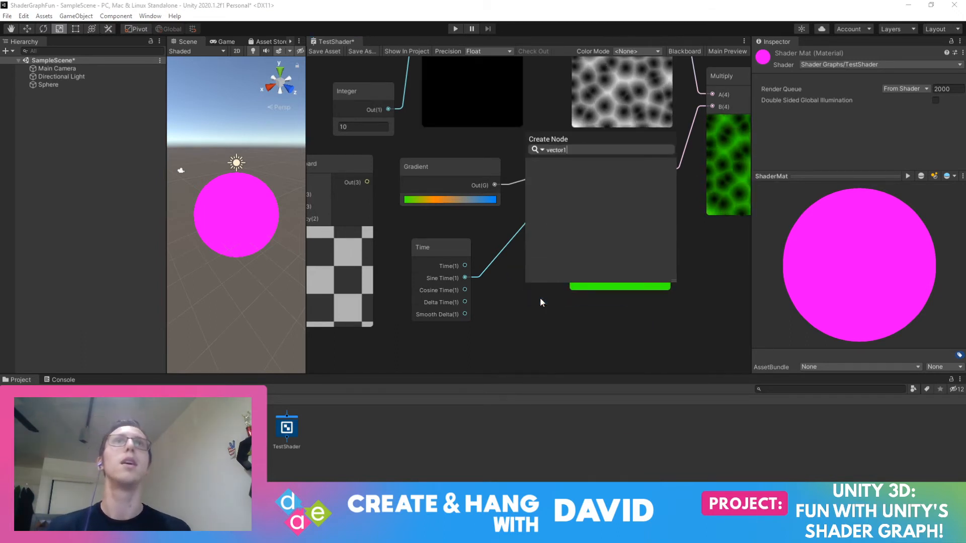
key(BackSpace)
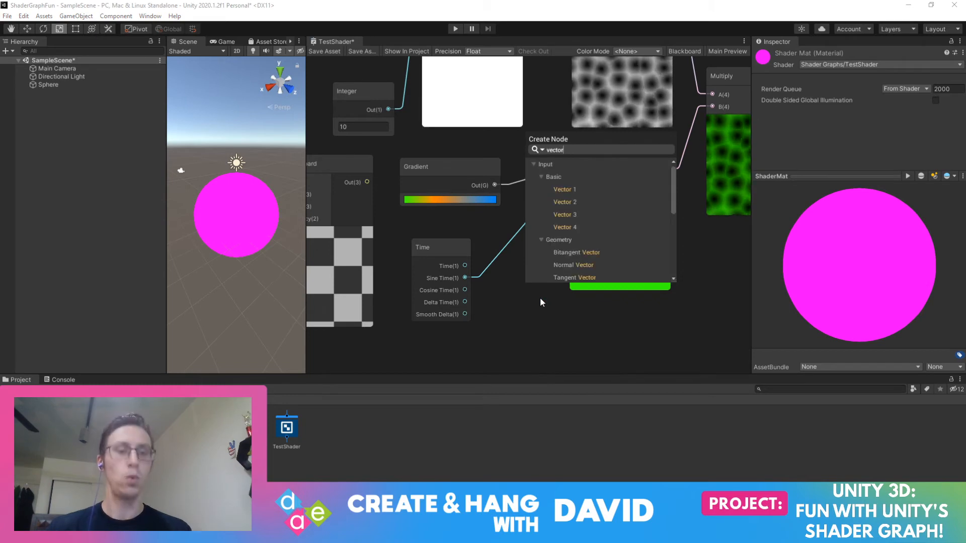
click(600, 190)
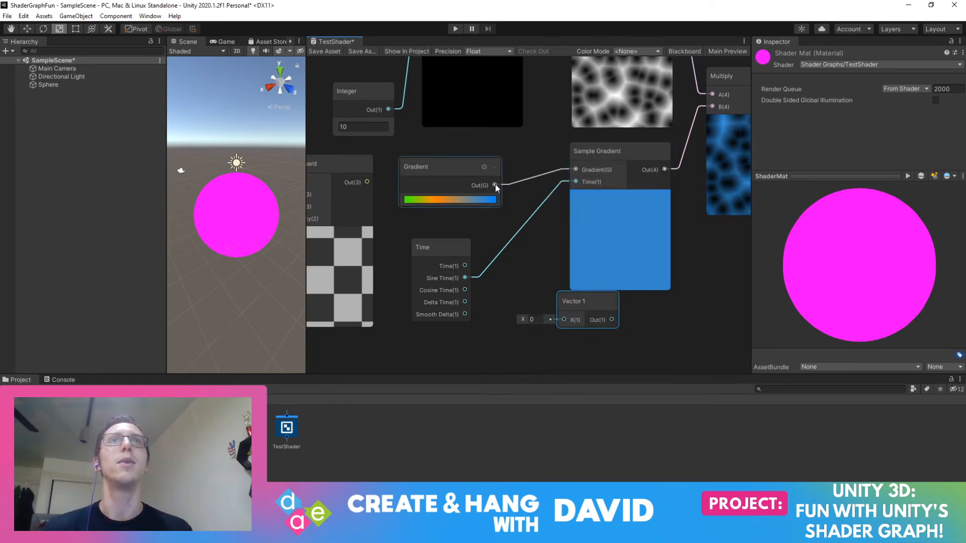
Try to connect the Gradient node's output to the Vector 1 input, and delete the Vector 1 node
drag(495, 186, 551, 307)
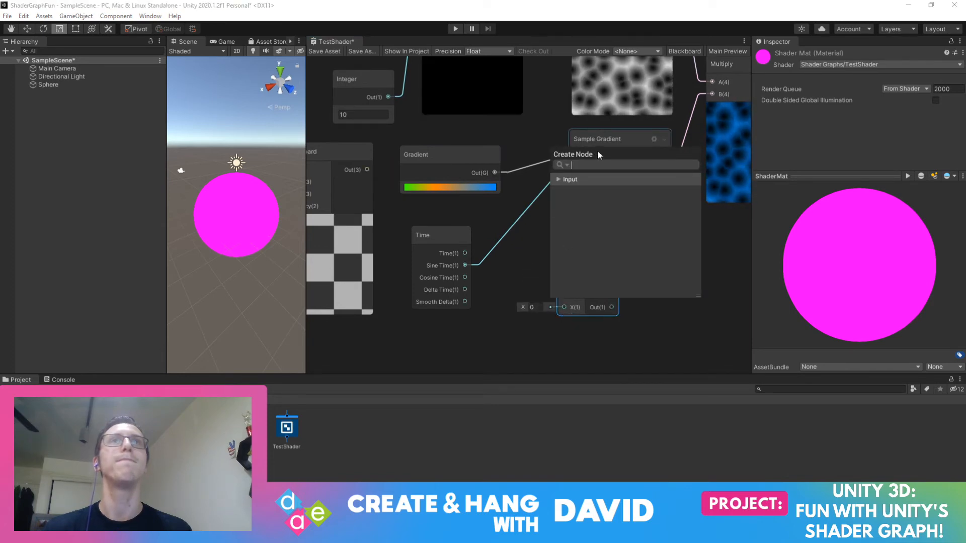
drag(597, 151, 637, 279)
drag(495, 172, 565, 304)
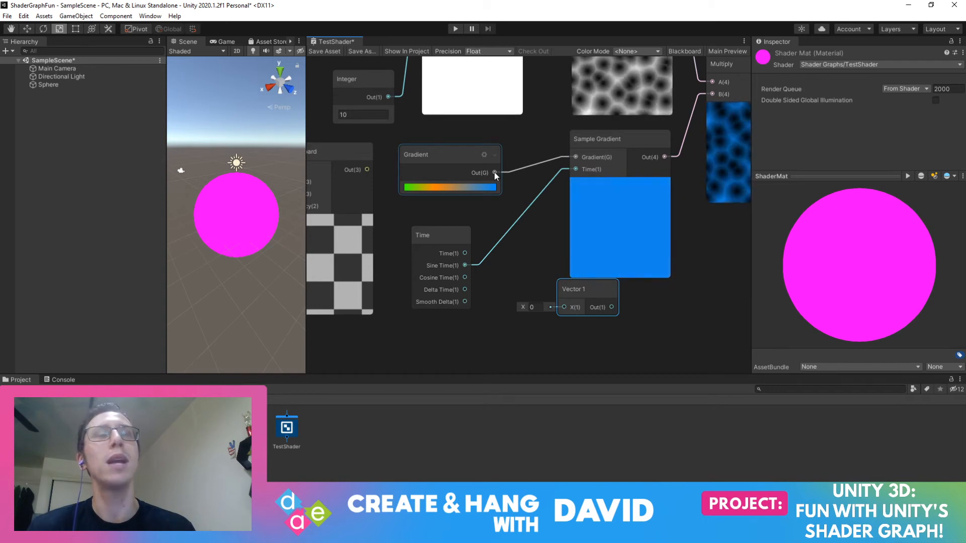
right_click(581, 289)
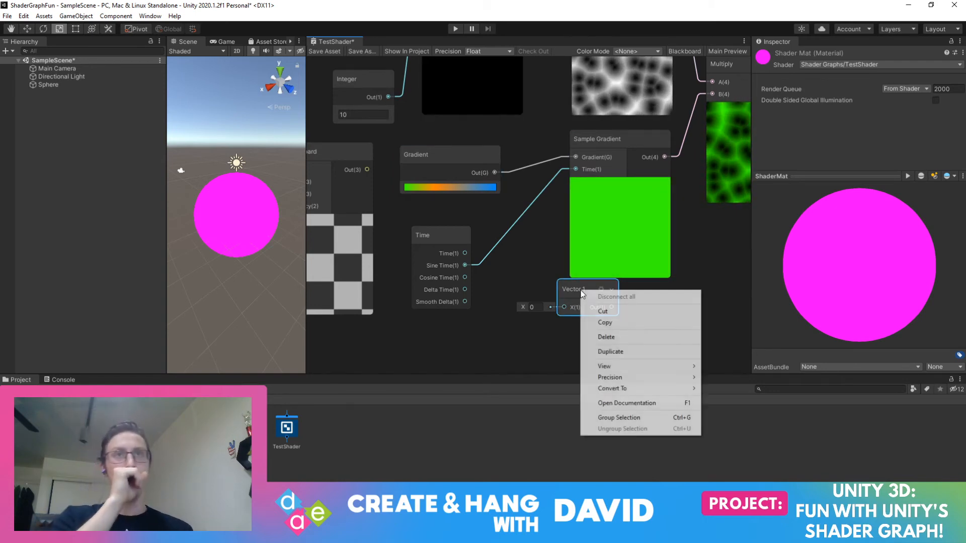
click(606, 337)
Add a Vector 3 node and place it just below the Sample Gradient node
right_click(563, 313)
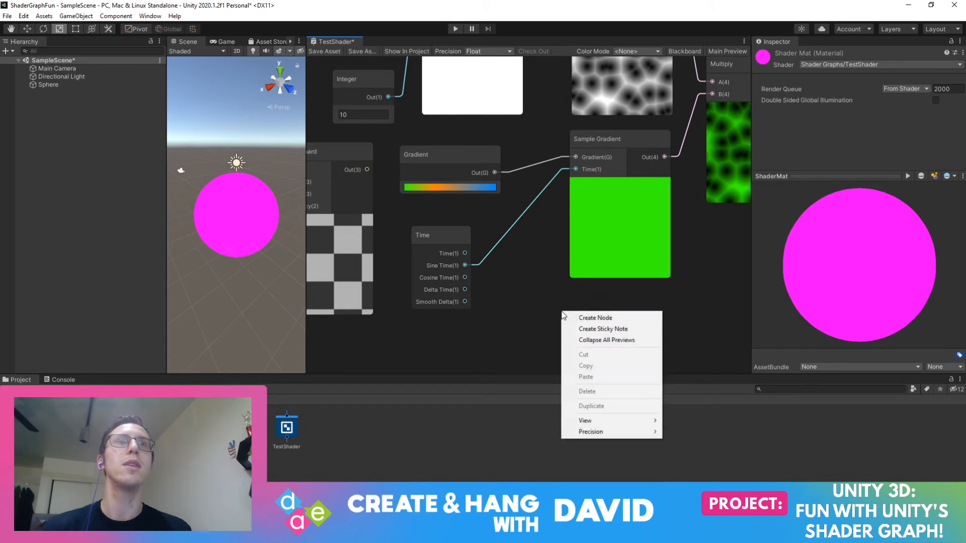
click(609, 318)
text(vector 3)
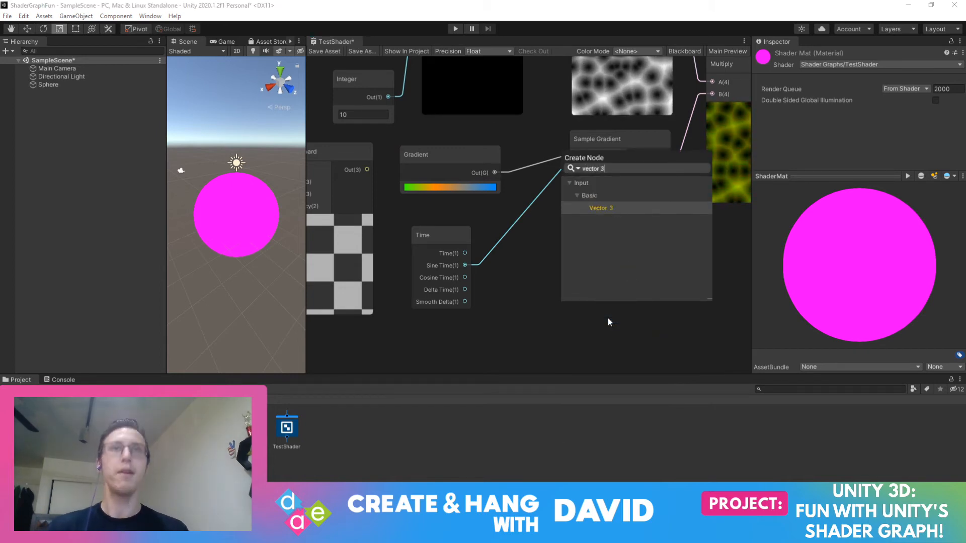
click(602, 208)
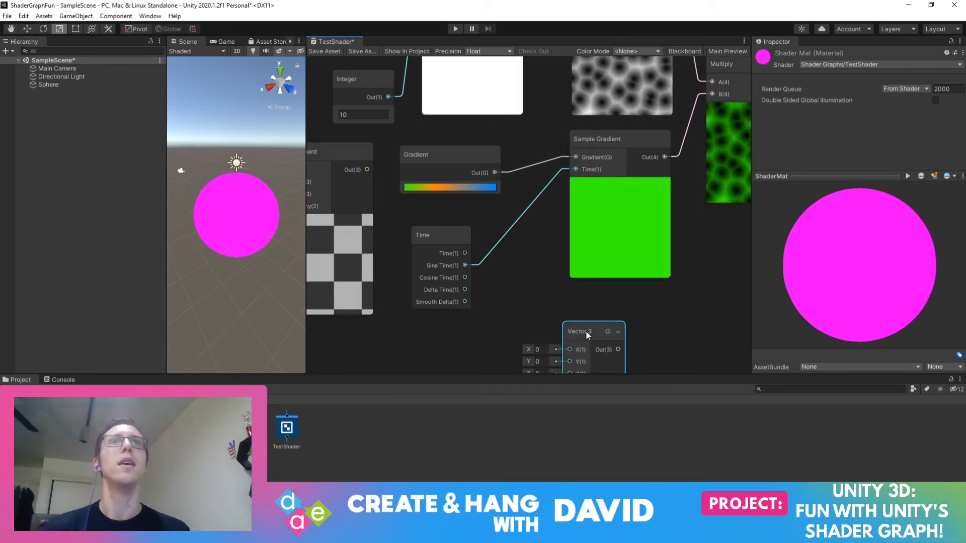
drag(586, 330, 601, 295)
Try to connect the Gradient node's output to the Vector 3 node, and delete the Vector 3 node
drag(495, 172, 590, 296)
key(space)
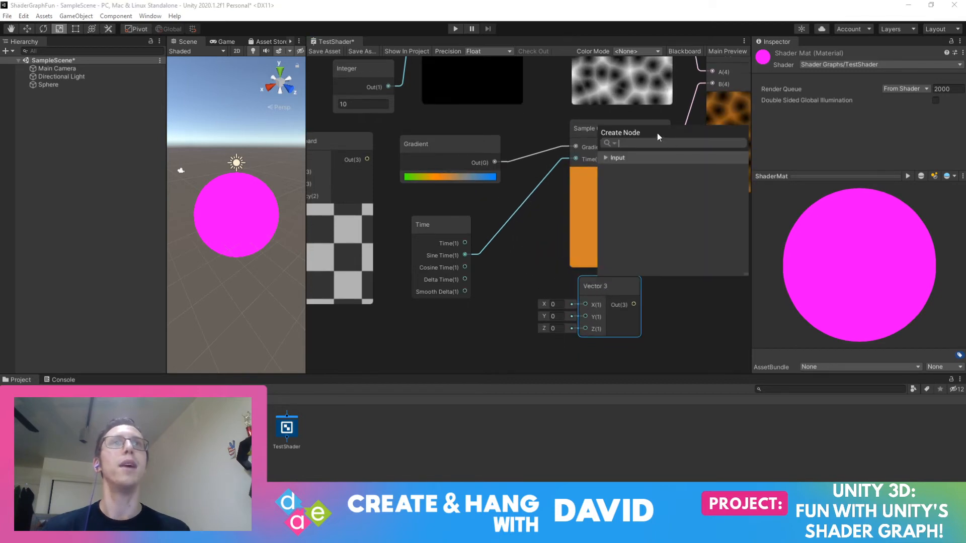
drag(657, 132, 455, 305)
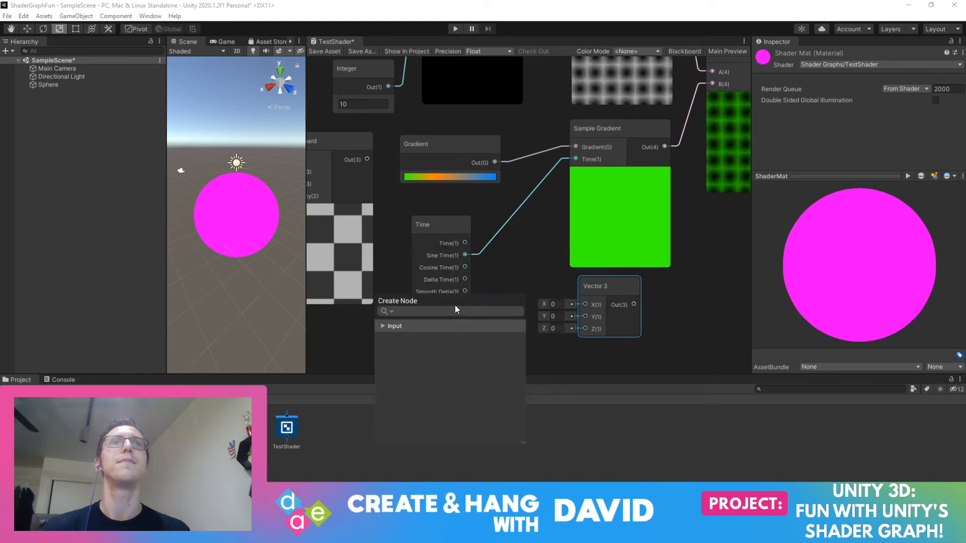
right_click(589, 288)
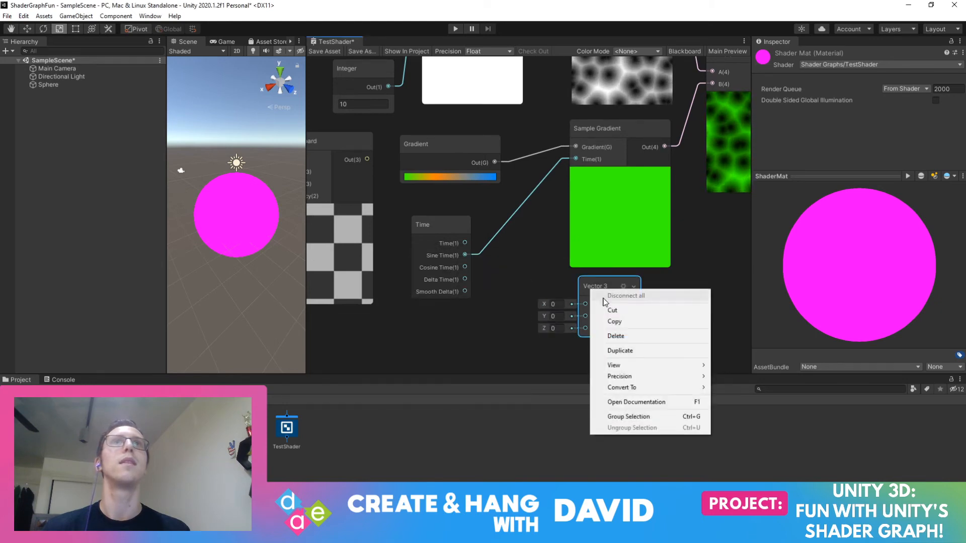
click(619, 342)
Add a basic Color input node and place it below the Sample Gradient node
right_click(535, 261)
click(548, 268)
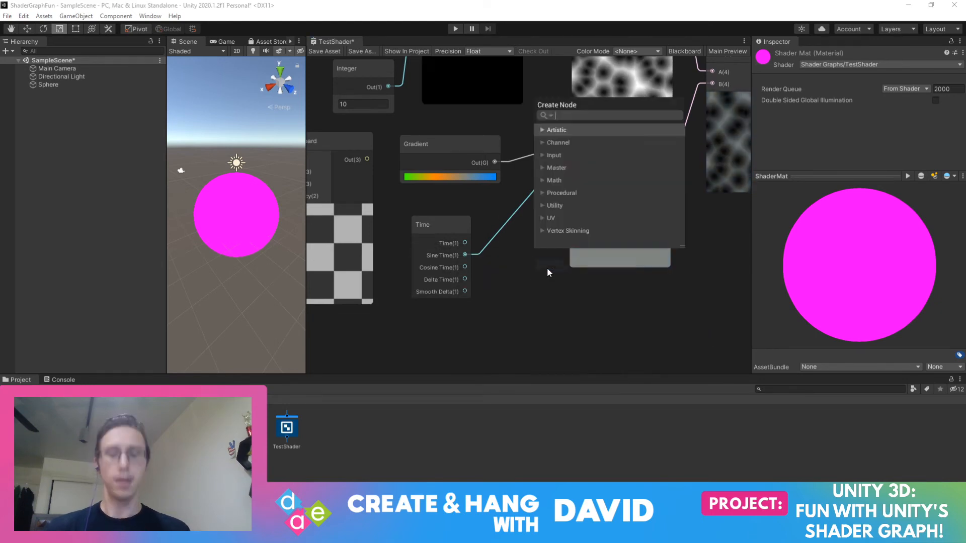
text(color)
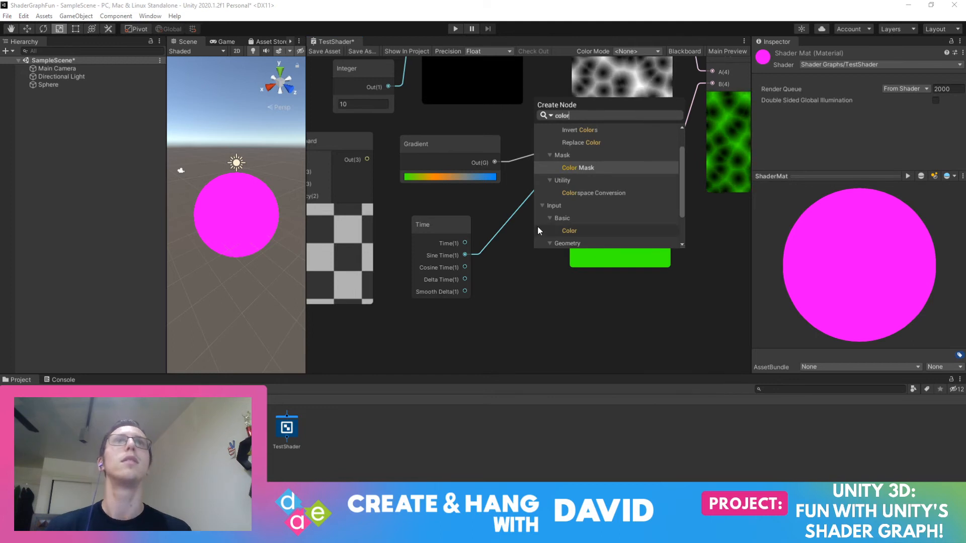
click(569, 231)
drag(562, 279, 593, 296)
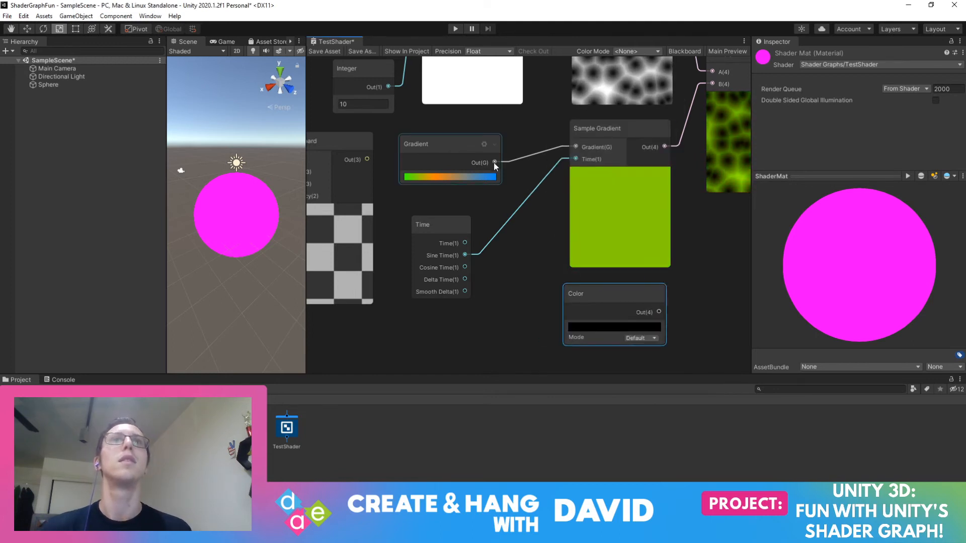
Switch the Color node's mode to HDR and back to Default
right_click(604, 297)
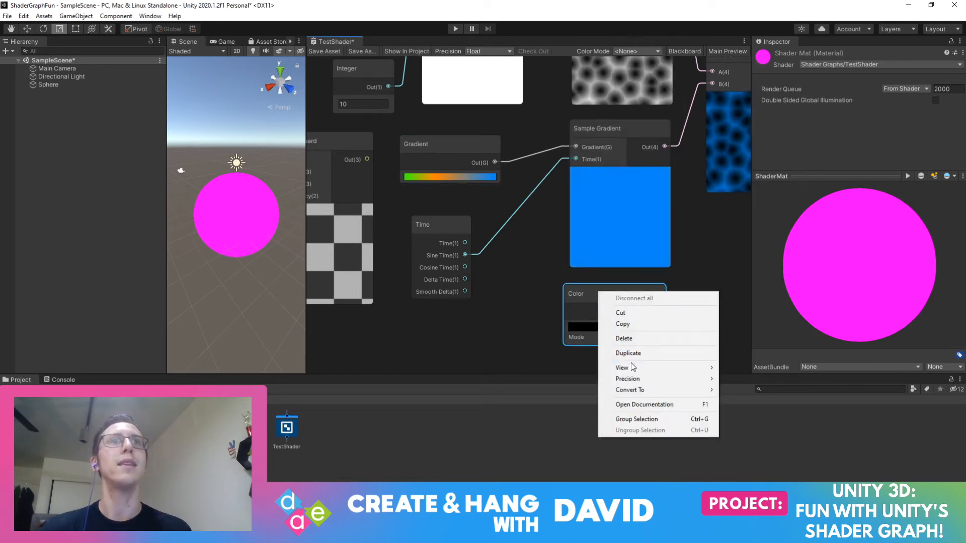
click(589, 302)
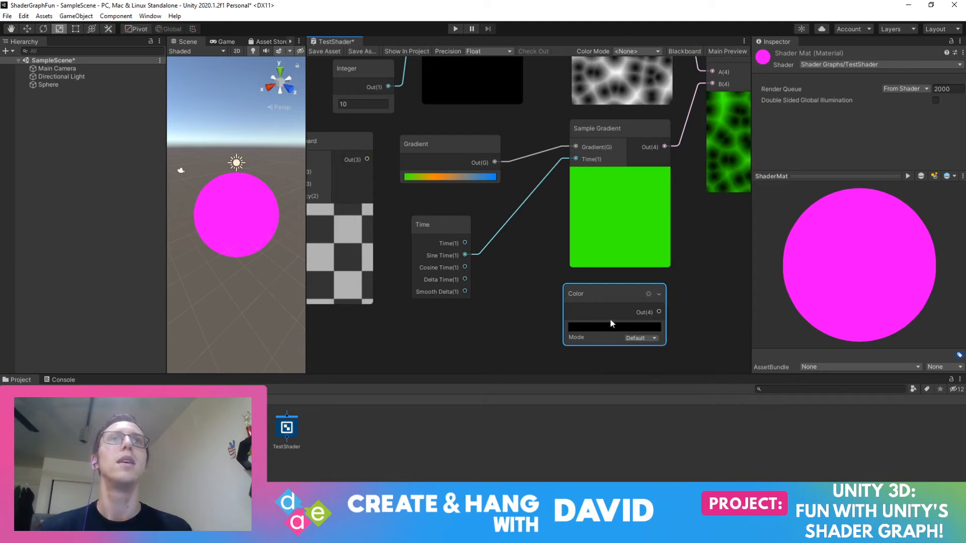
click(640, 339)
click(645, 363)
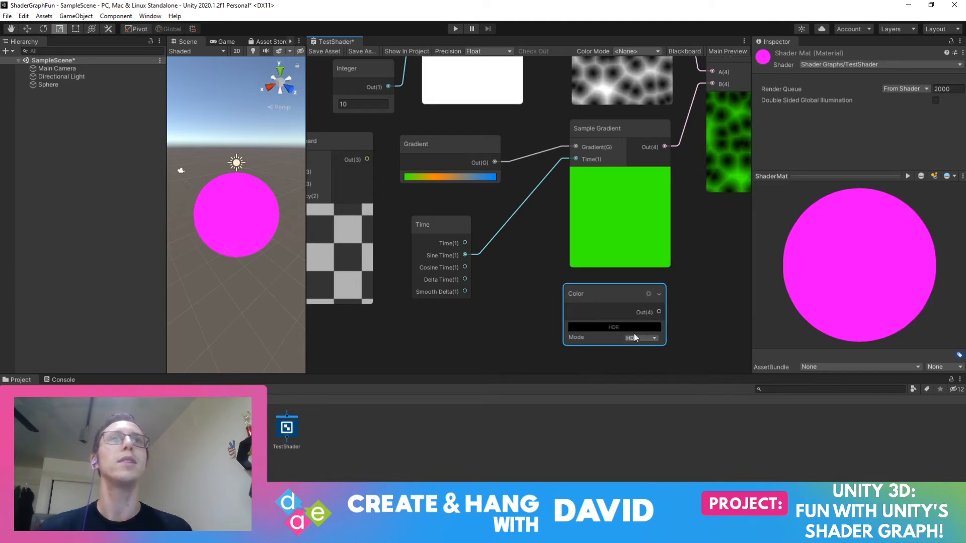
click(635, 338)
click(642, 348)
Move the Color node slightly and delete it from the graph
drag(604, 291, 579, 290)
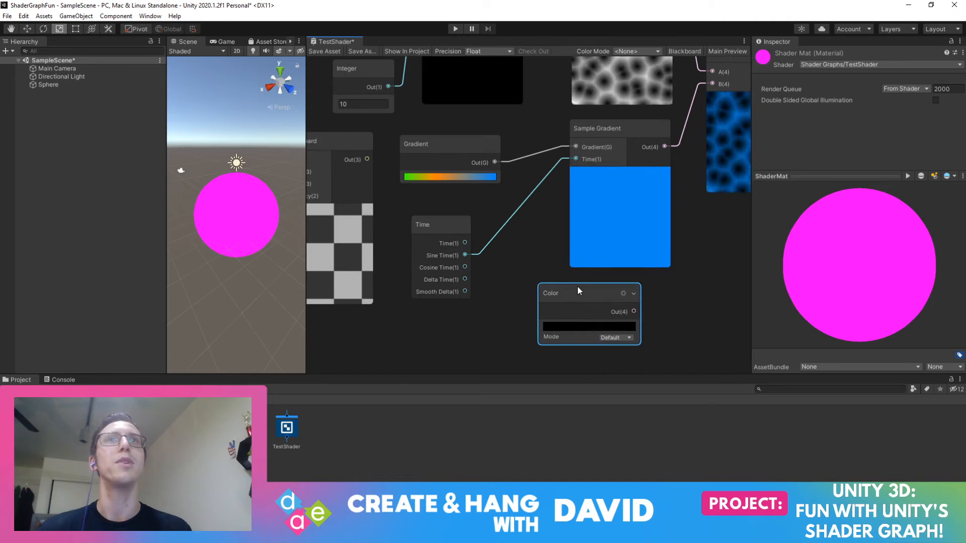
right_click(581, 292)
click(607, 339)
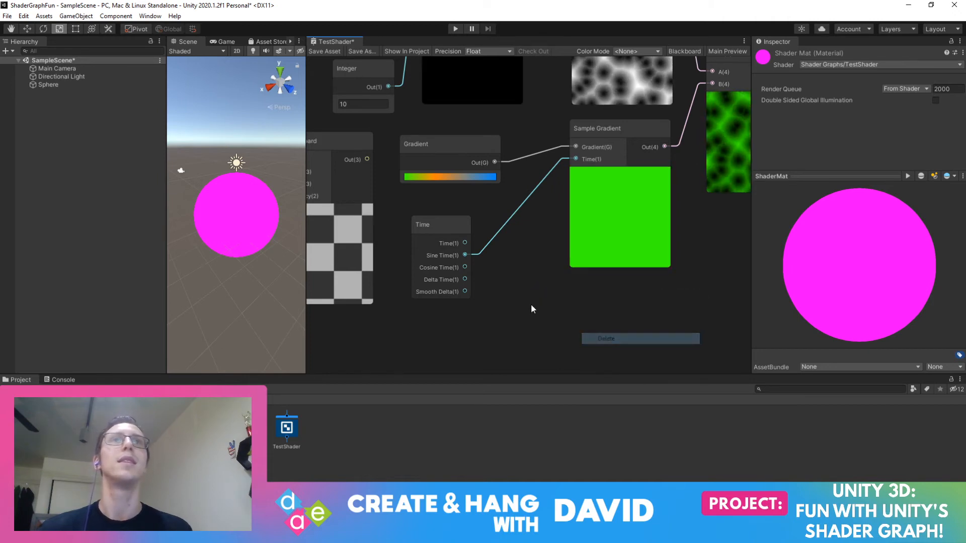
Look through the UV, Procedural, Master and Artistic node categories for a node that could use the gradient
right_click(530, 303)
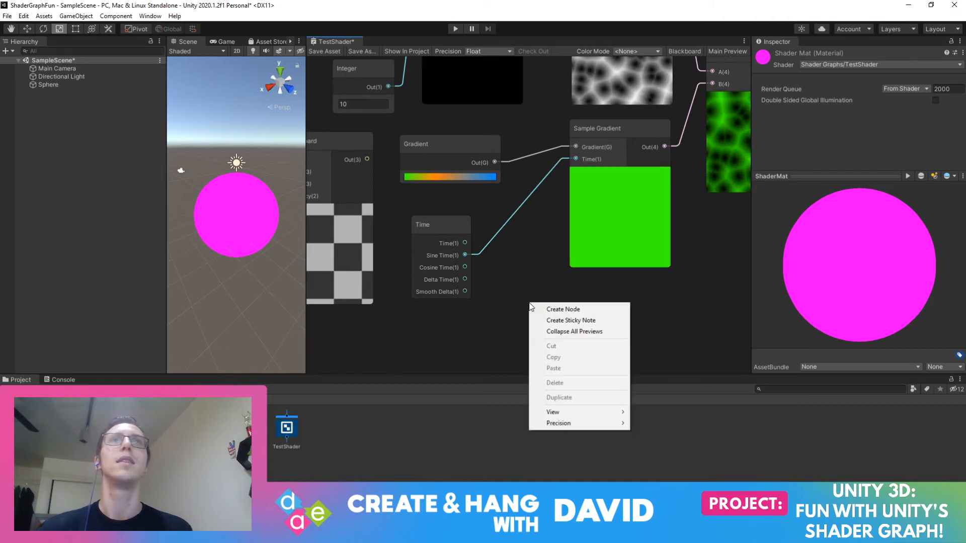
click(568, 310)
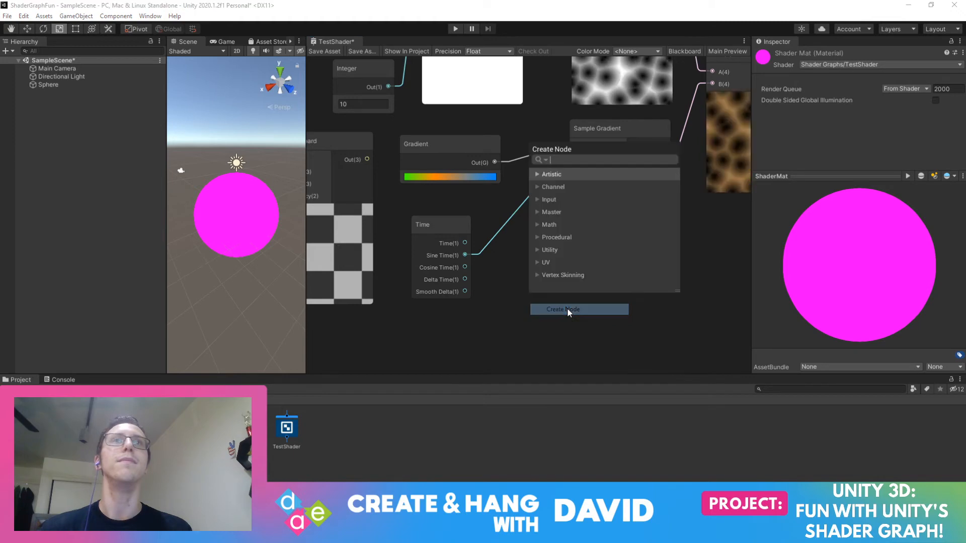
click(538, 262)
scroll(579, 264, down, 2)
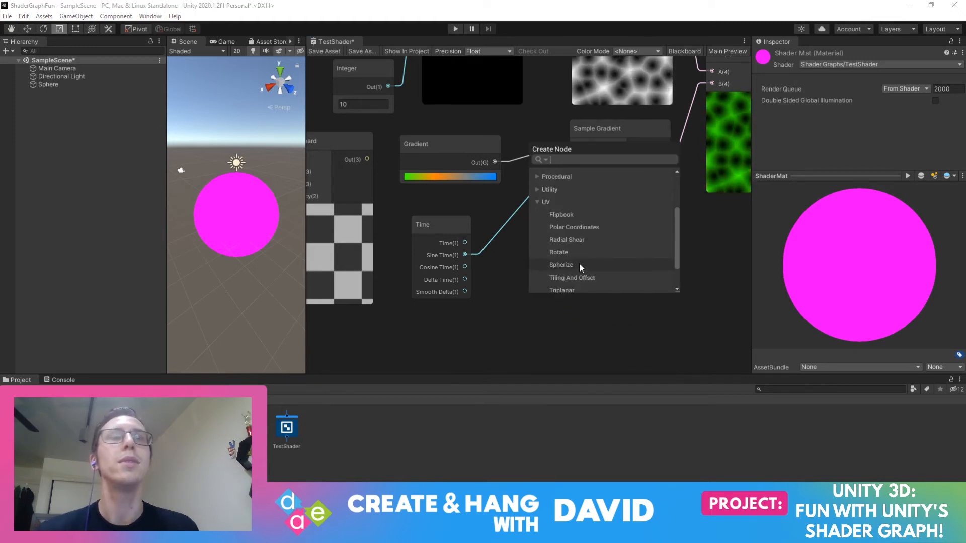
scroll(578, 263, down, 1)
scroll(578, 264, up, 3)
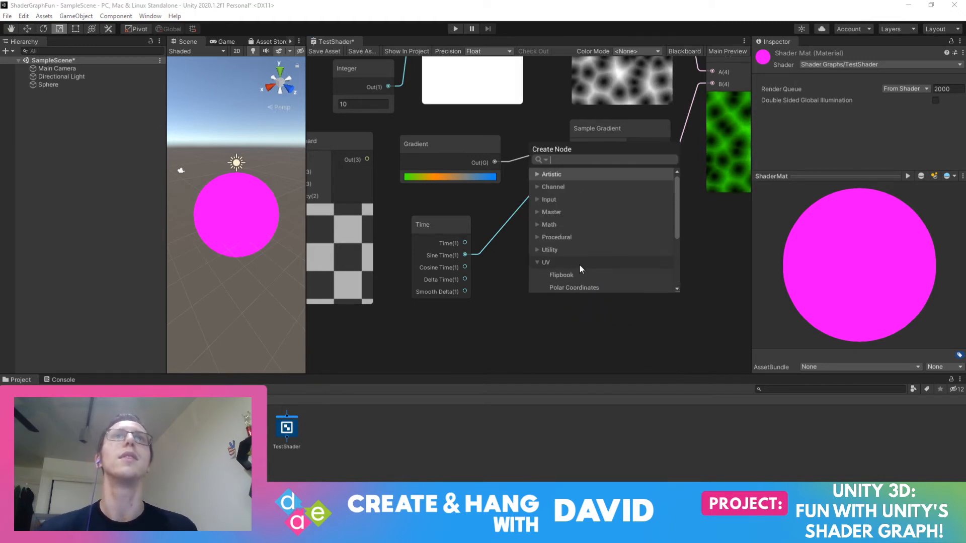
click(537, 237)
click(536, 237)
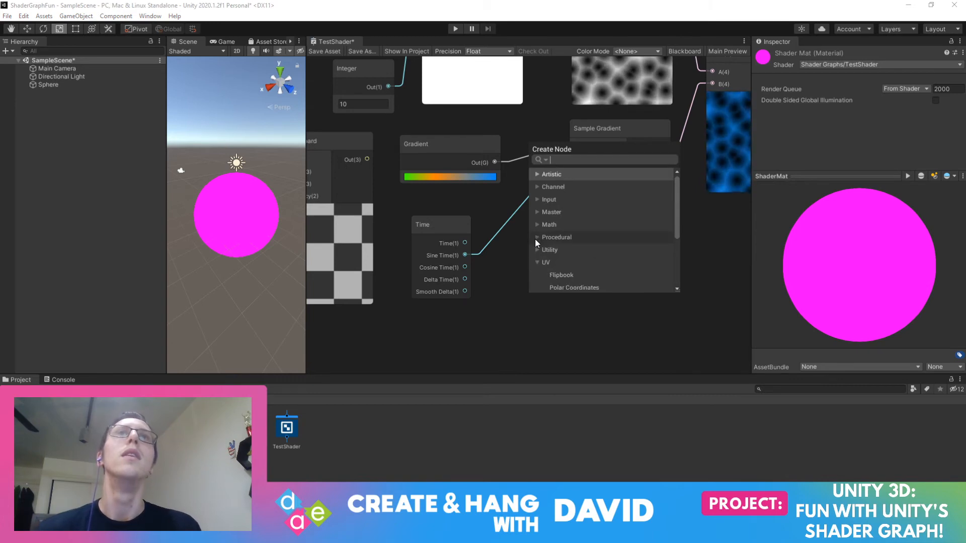
click(536, 237)
click(546, 275)
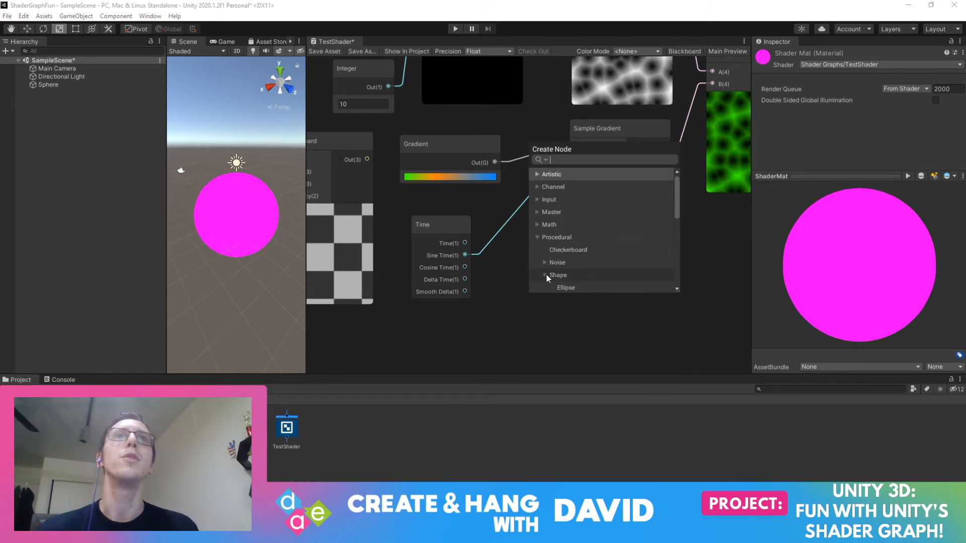
scroll(548, 272, down, 3)
click(545, 216)
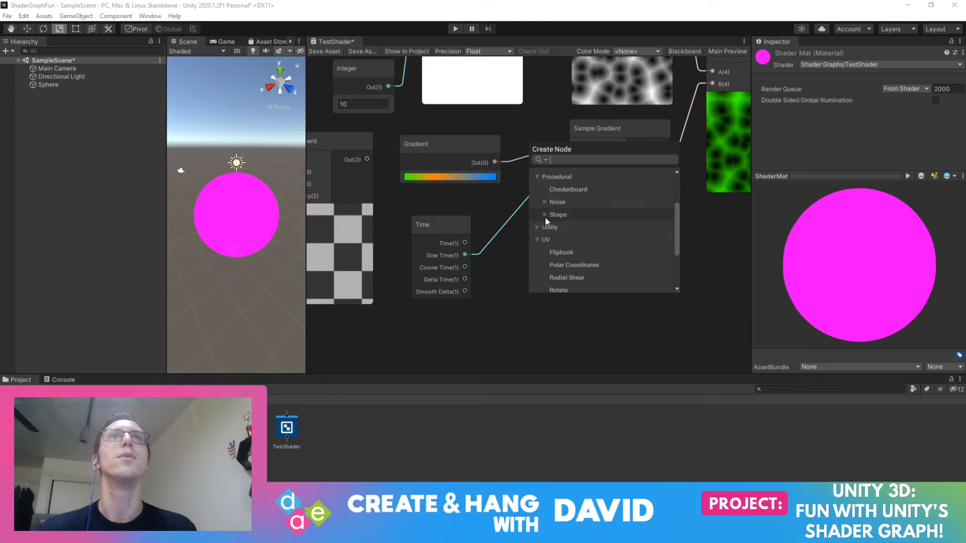
scroll(549, 231, up, 3)
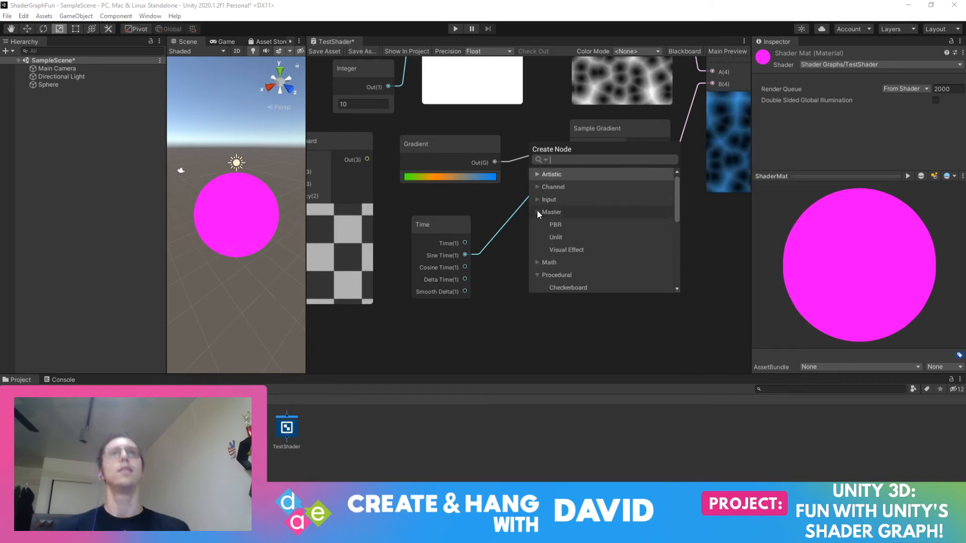
click(538, 174)
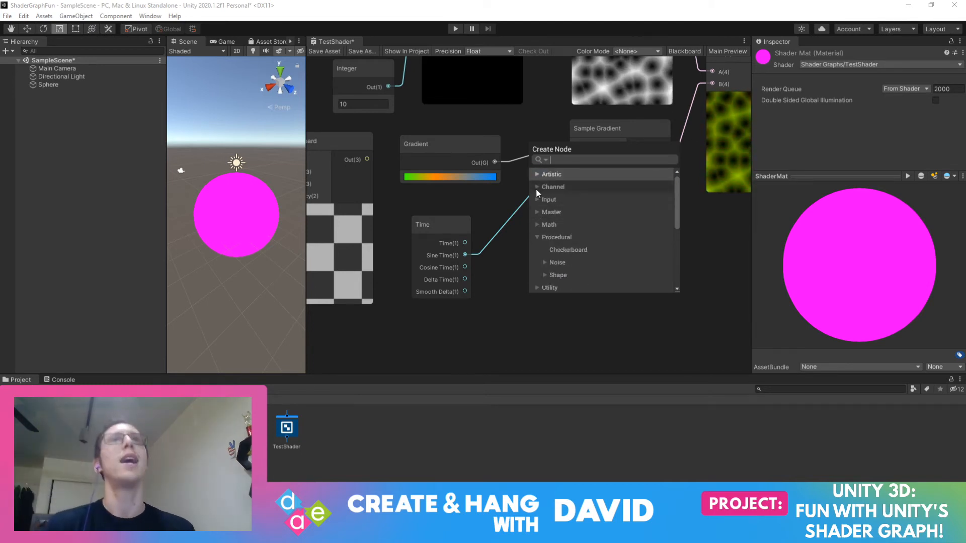
click(537, 174)
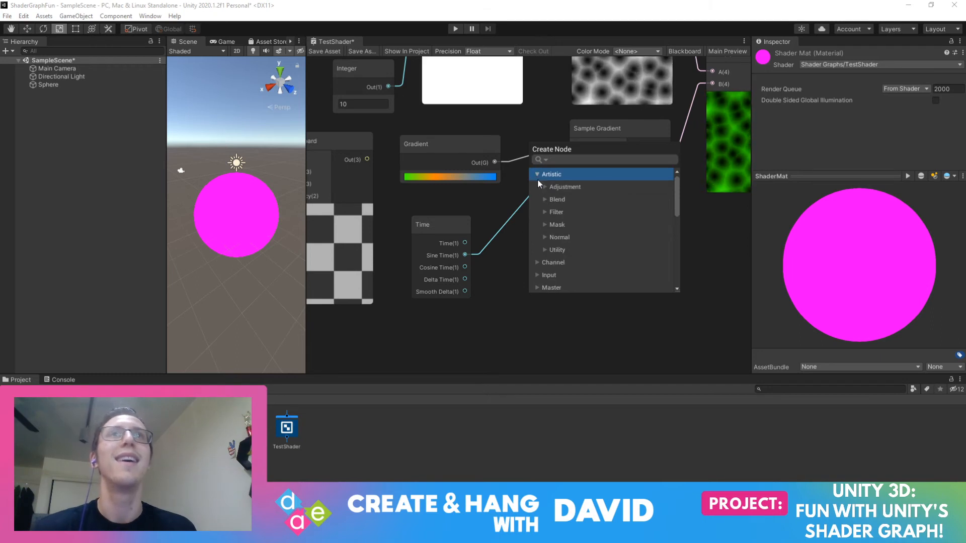
click(544, 212)
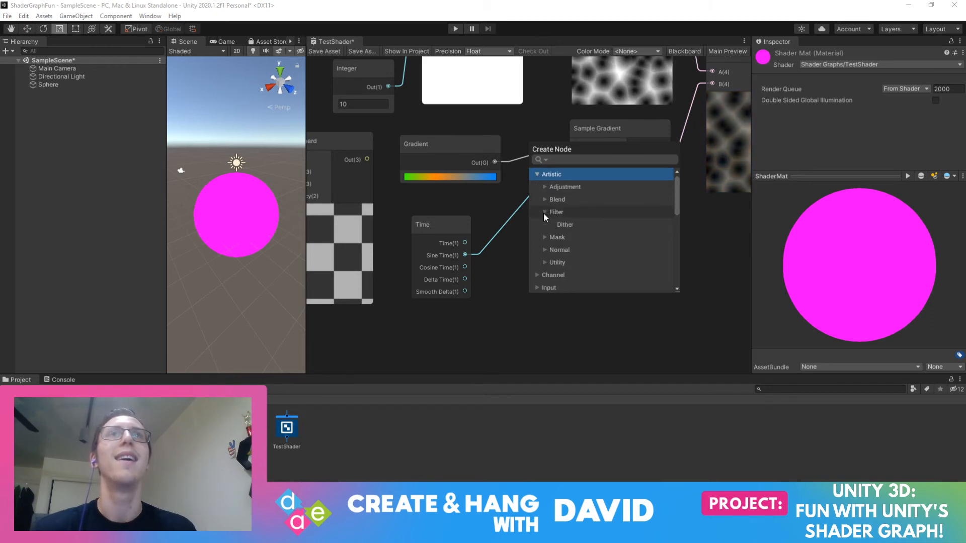
click(543, 213)
click(538, 175)
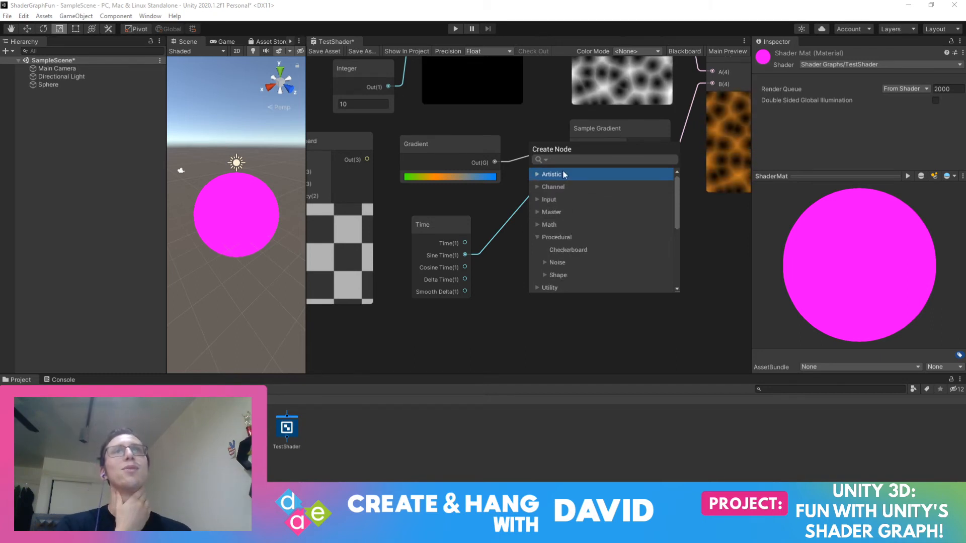
click(516, 224)
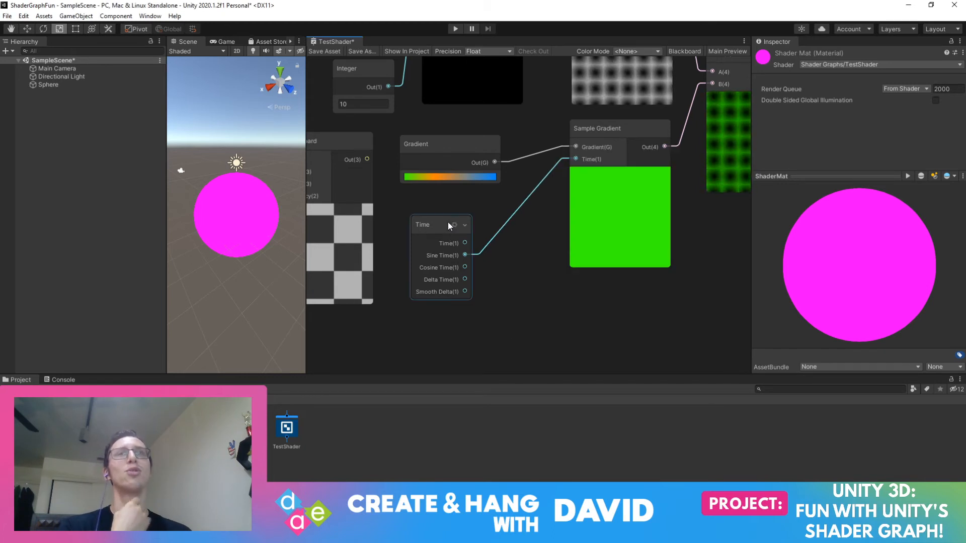
Rearrange the Time, Sample Gradient and Gradient nodes, placing Time just below Gradient and widening the gap to Sample Gradient
drag(443, 227, 432, 208)
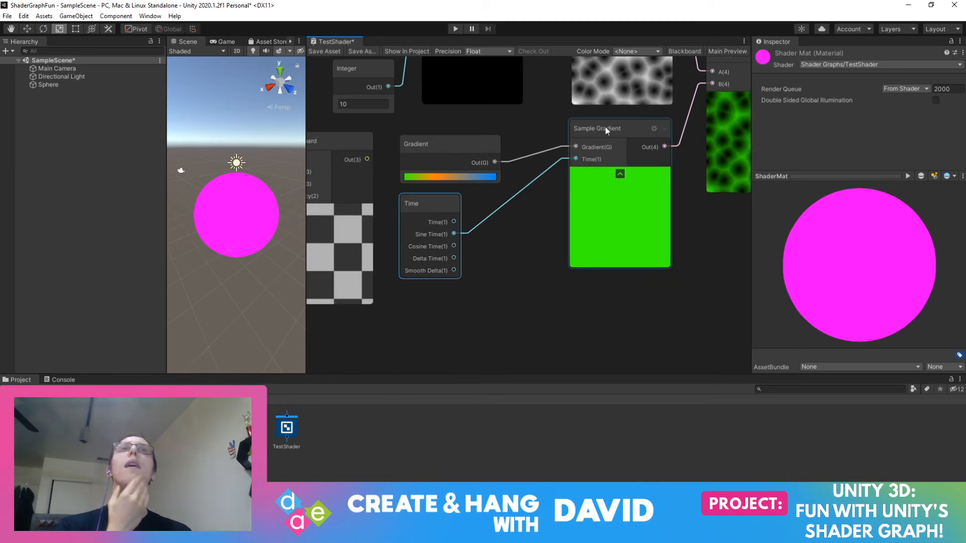
drag(606, 127, 611, 143)
drag(477, 144, 459, 144)
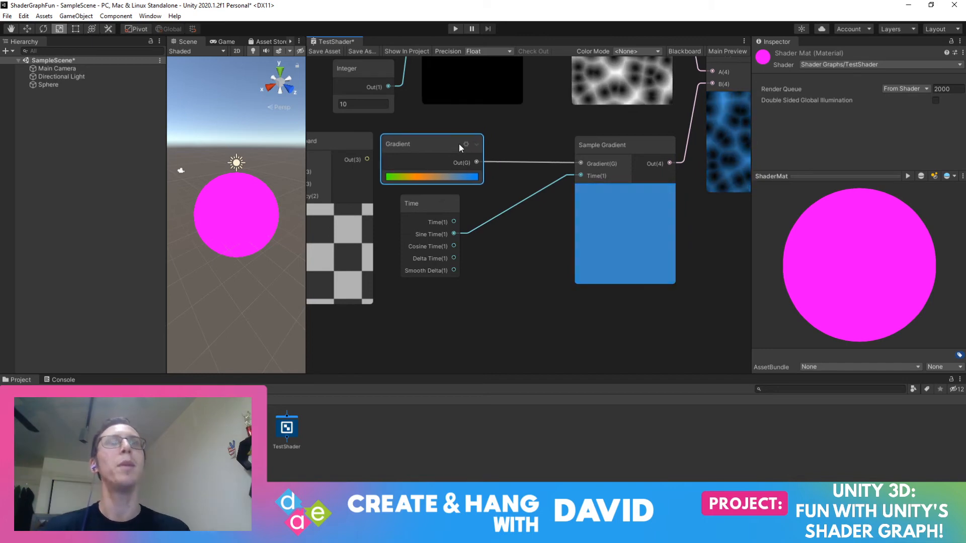
Look through the Math node category, including its Vector, Wave and Round groups, for a suitable node
right_click(530, 245)
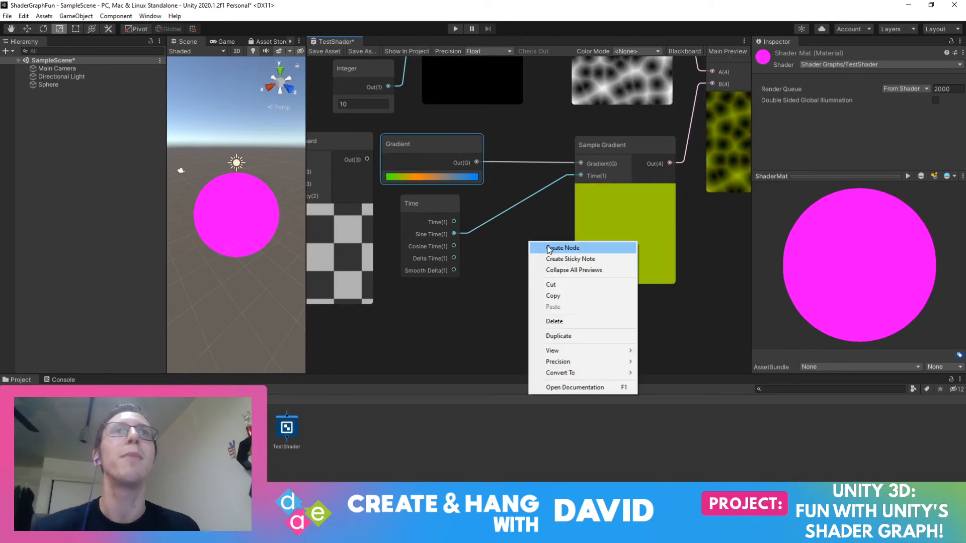
click(548, 249)
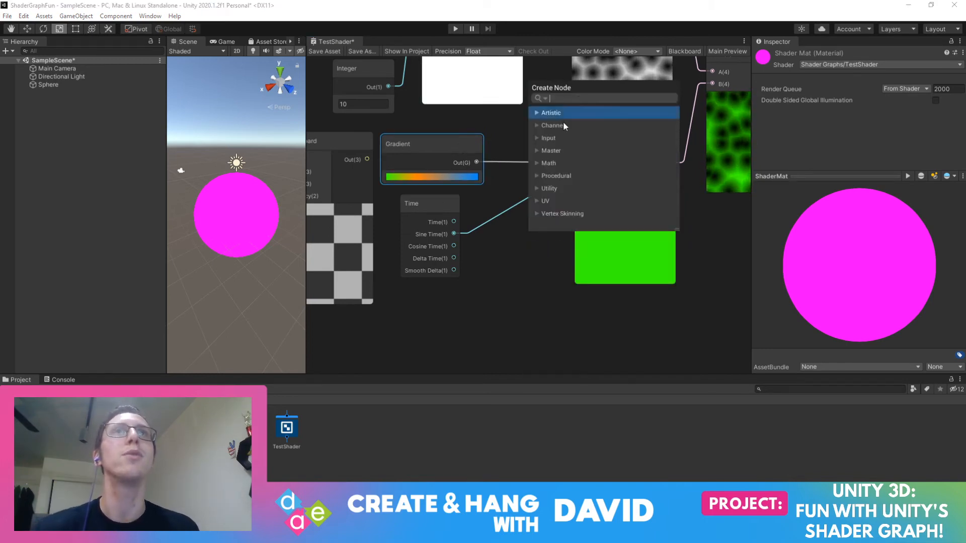
click(537, 164)
scroll(553, 176, down, 2)
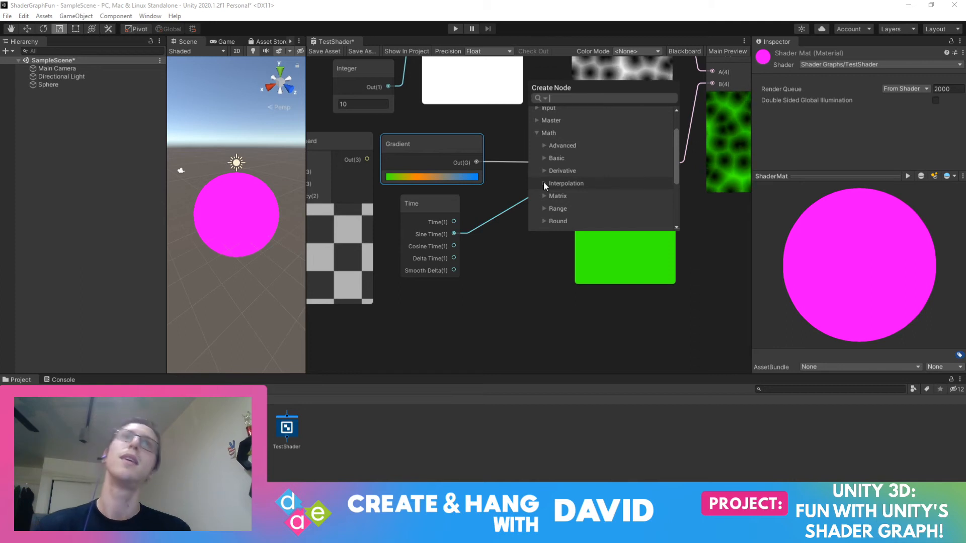
scroll(543, 184, down, 4)
click(544, 185)
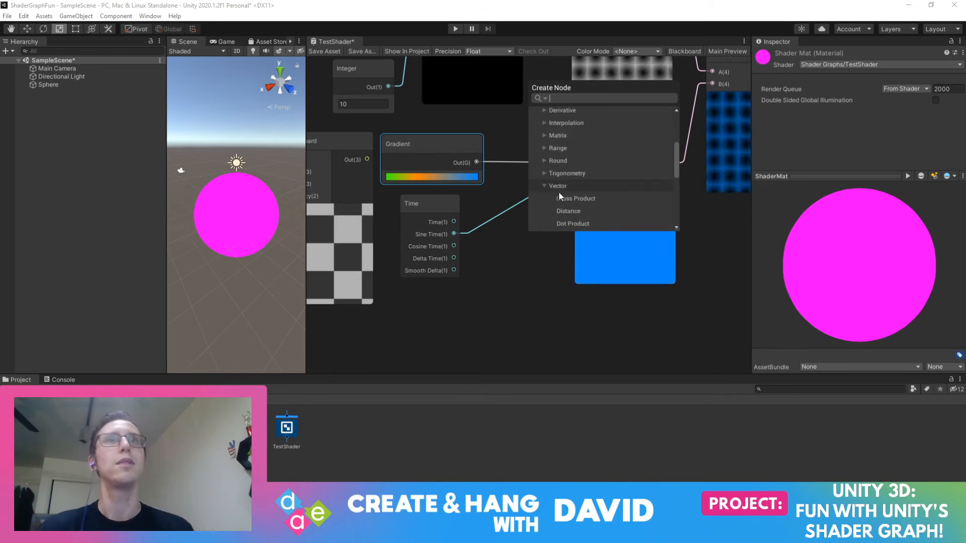
scroll(560, 195, down, 6)
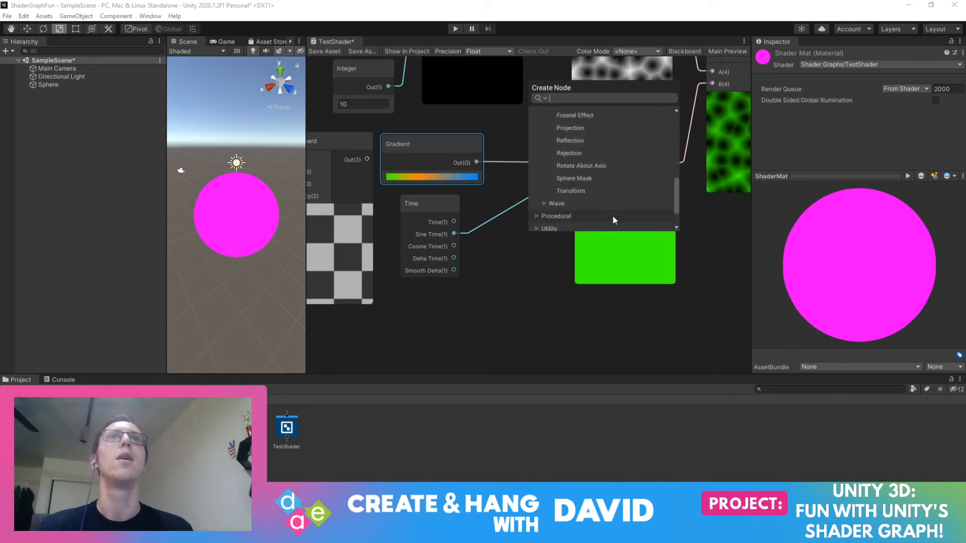
click(544, 203)
scroll(570, 205, down, 4)
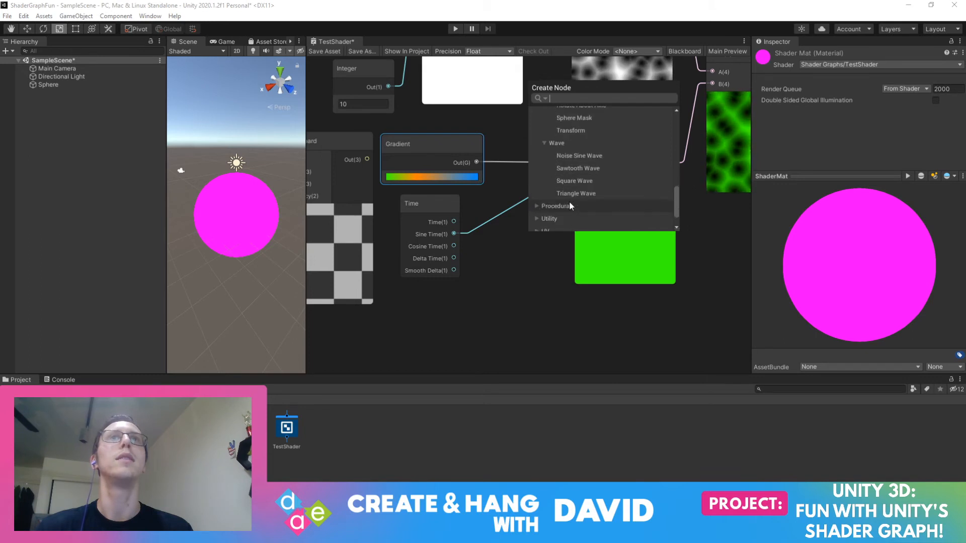
click(545, 143)
scroll(568, 179, up, 3)
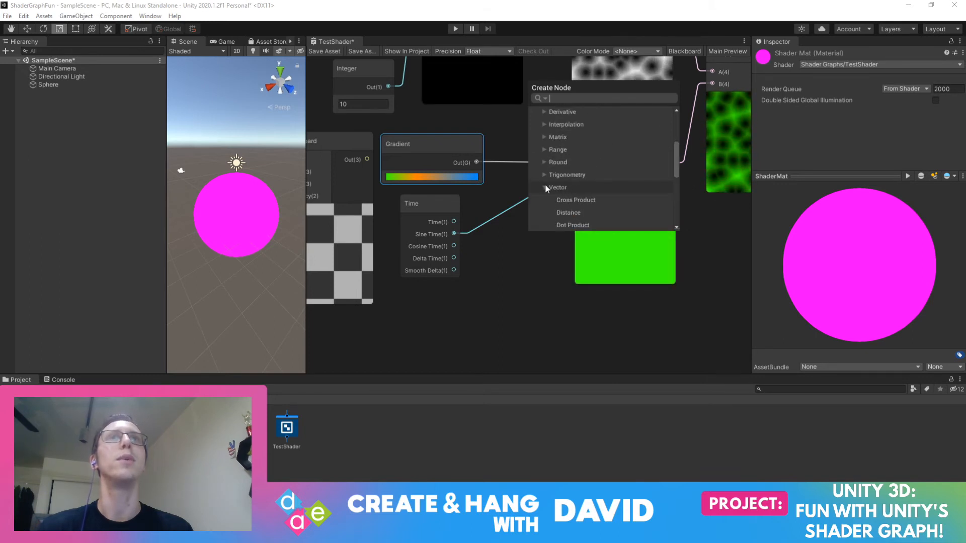
click(544, 186)
click(542, 162)
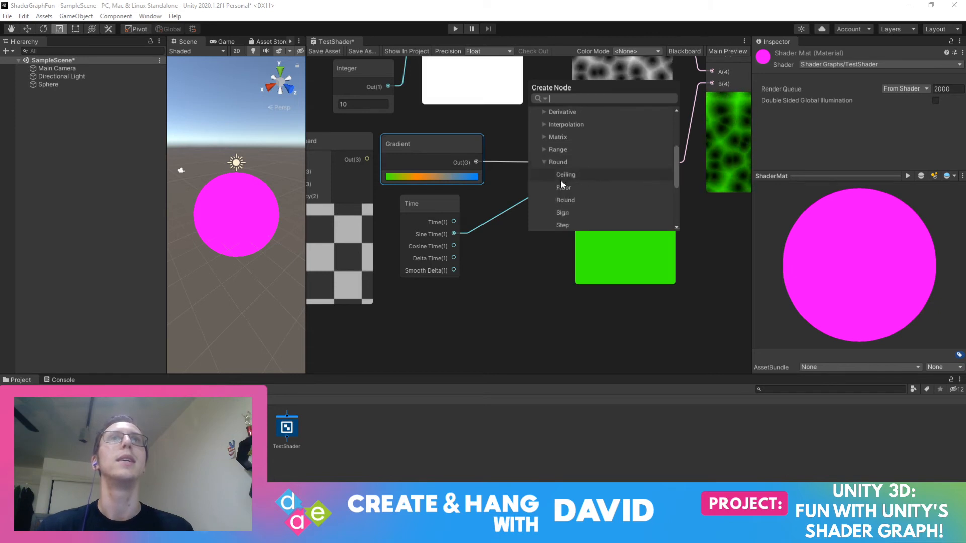
scroll(561, 180, down, 2)
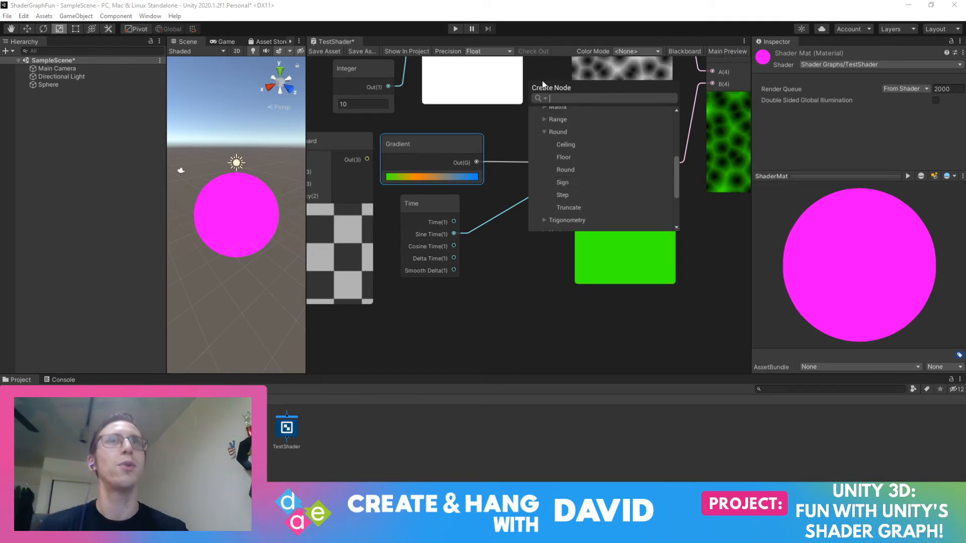
scroll(566, 149, up, 4)
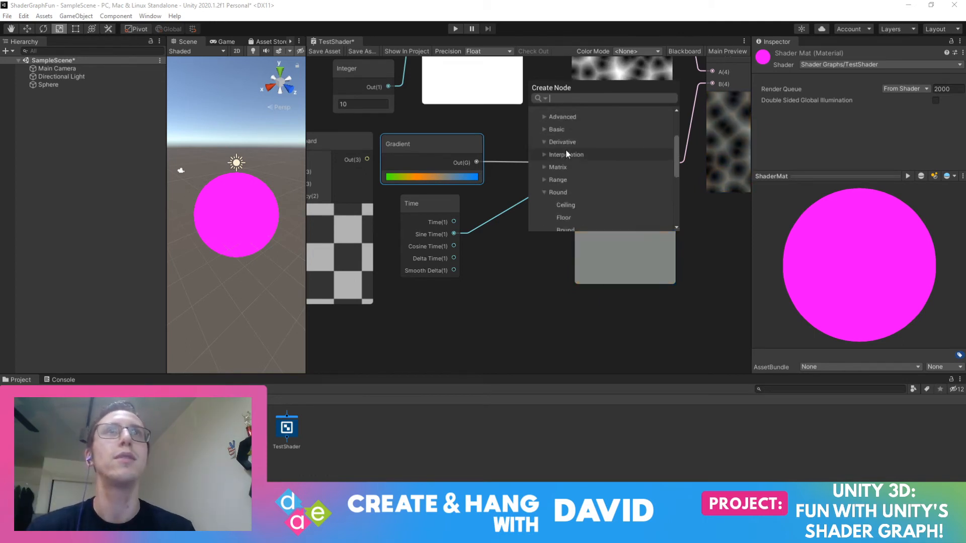
click(538, 138)
scroll(558, 155, up, 2)
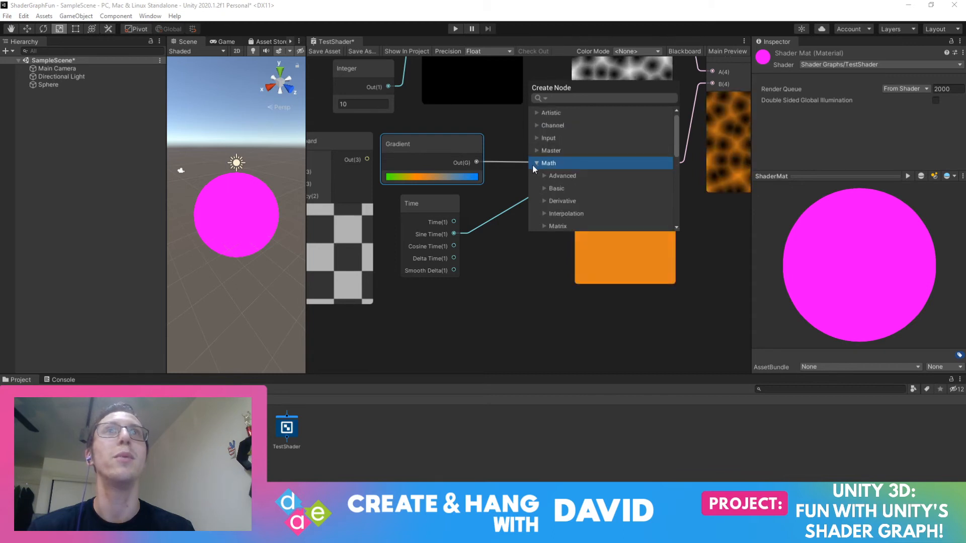
click(534, 164)
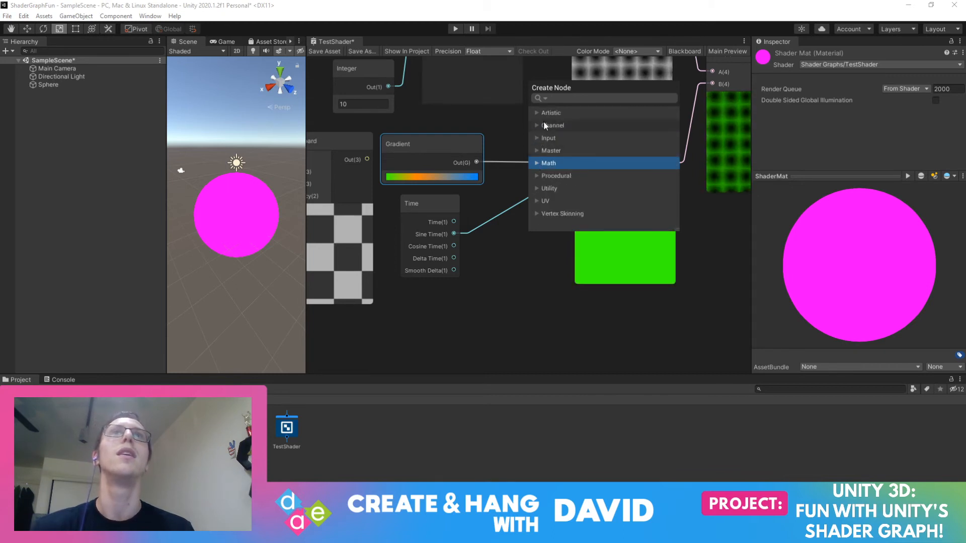
Add a Blackbody node from the Input Gradient nodes and place it over the lower part of Sample Gradient
click(536, 139)
click(544, 150)
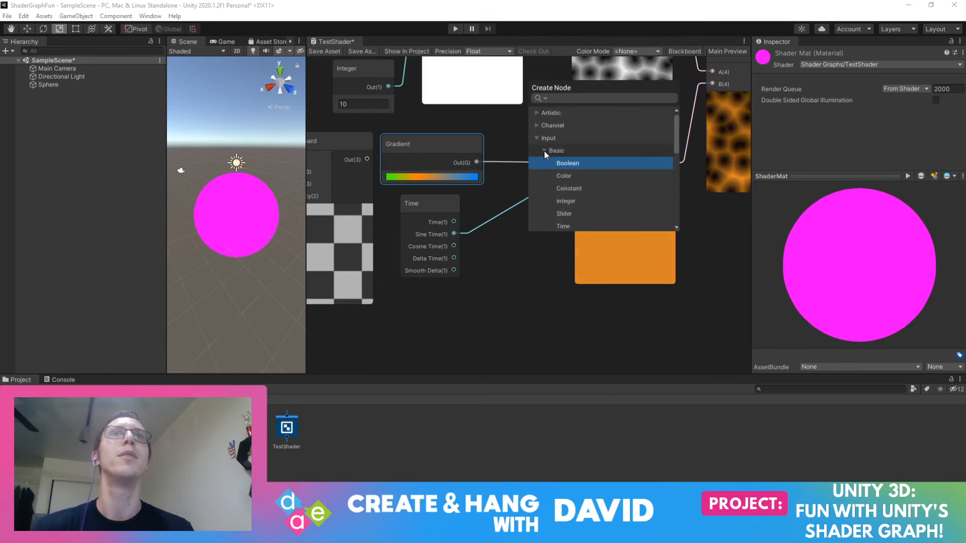
click(544, 149)
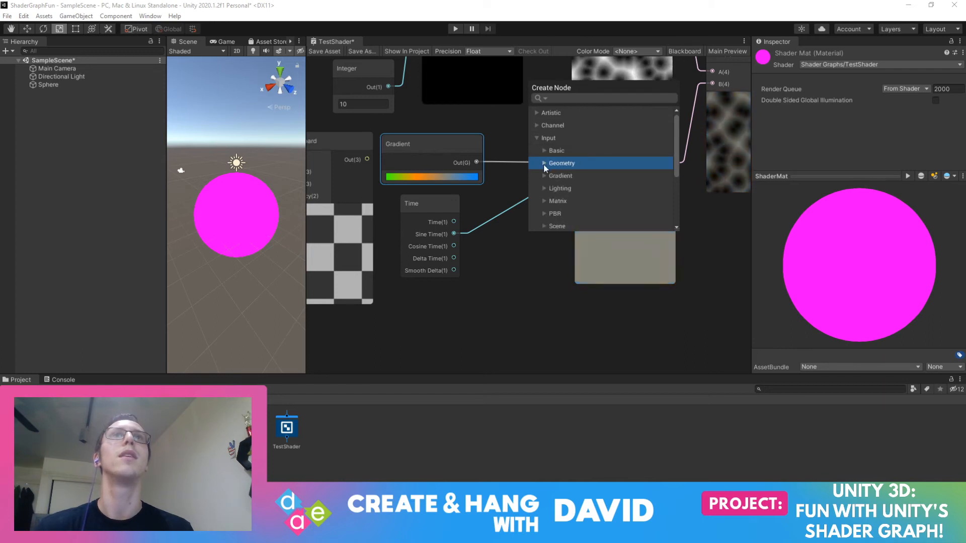
click(544, 164)
click(543, 164)
click(545, 176)
scroll(566, 178, down, 3)
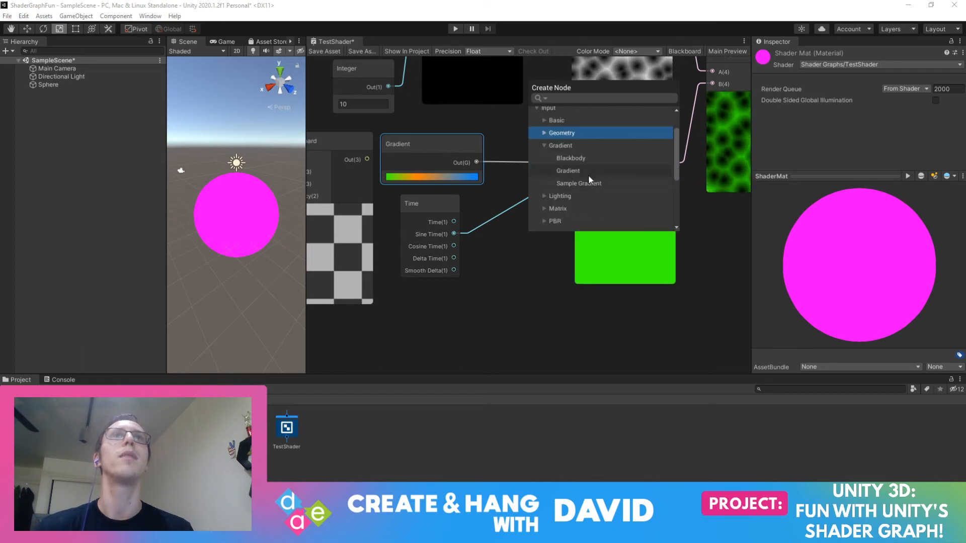
click(591, 169)
click(571, 158)
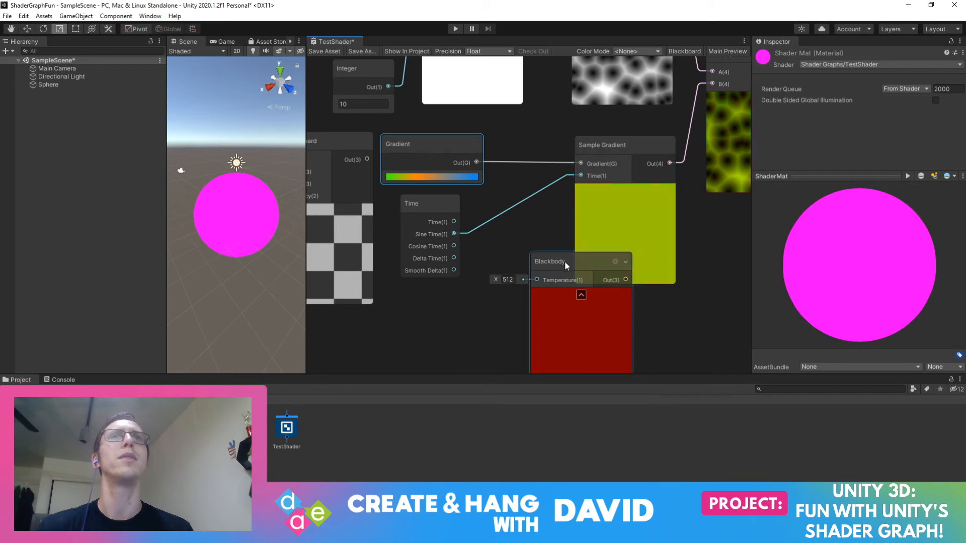
drag(557, 260, 560, 222)
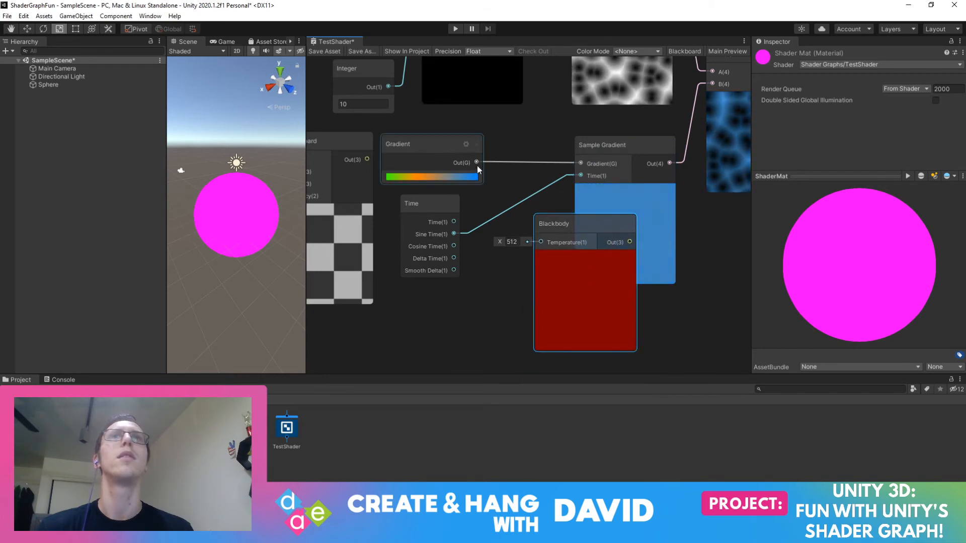
Try to connect the Gradient output to the Blackbody node's Temperature input, and delete the Blackbody node
drag(477, 162, 541, 240)
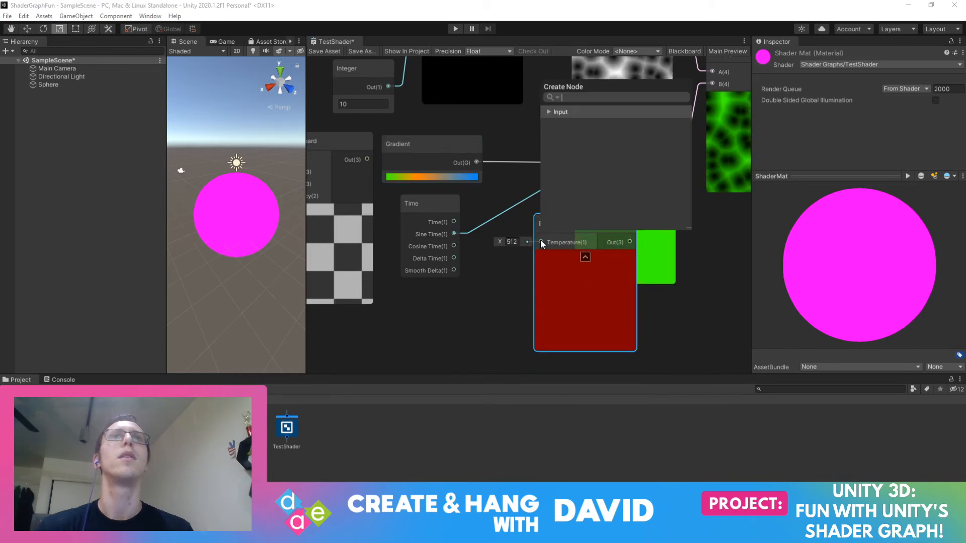
key(Escape)
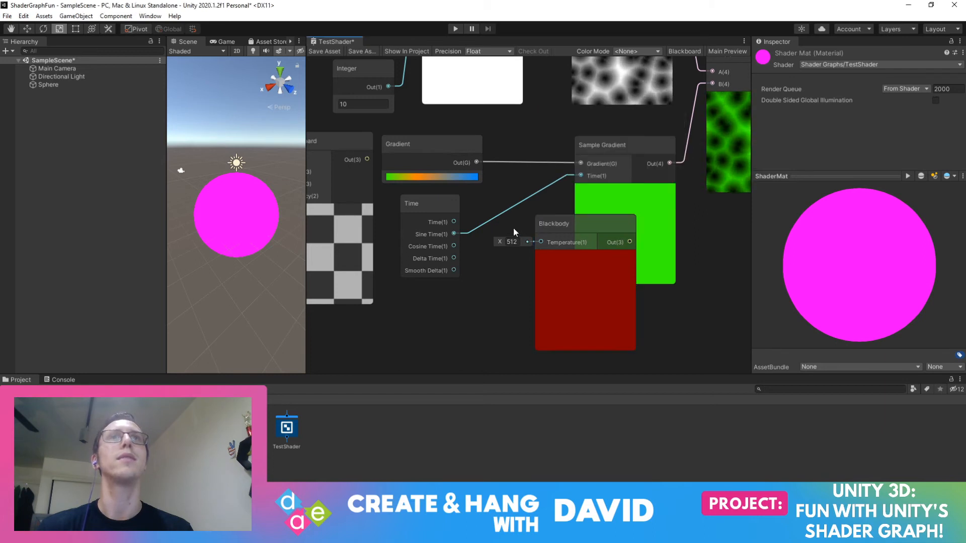
right_click(555, 225)
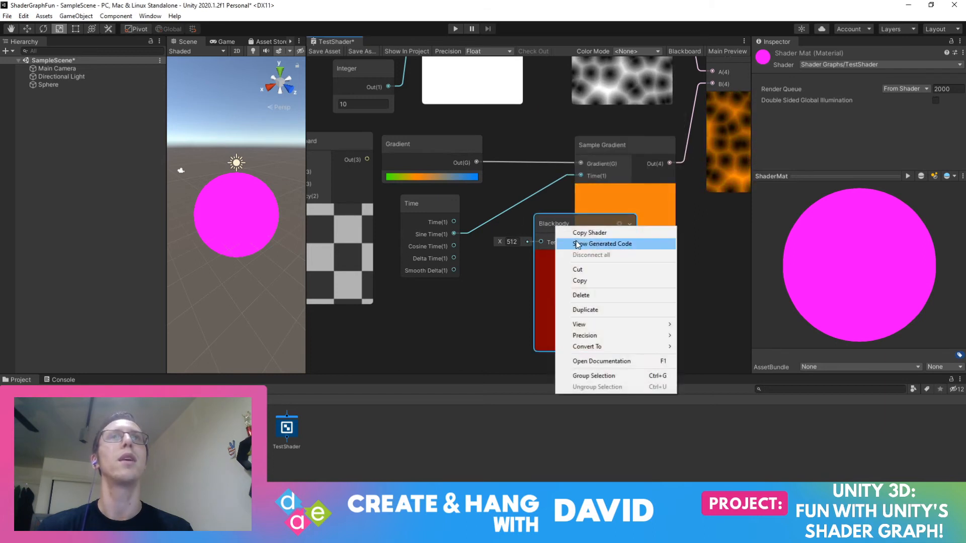
click(583, 296)
Try out a Matrix 4x4 node from the Input Matrix group between Time and Sample Gradient, and delete it
right_click(552, 270)
click(577, 271)
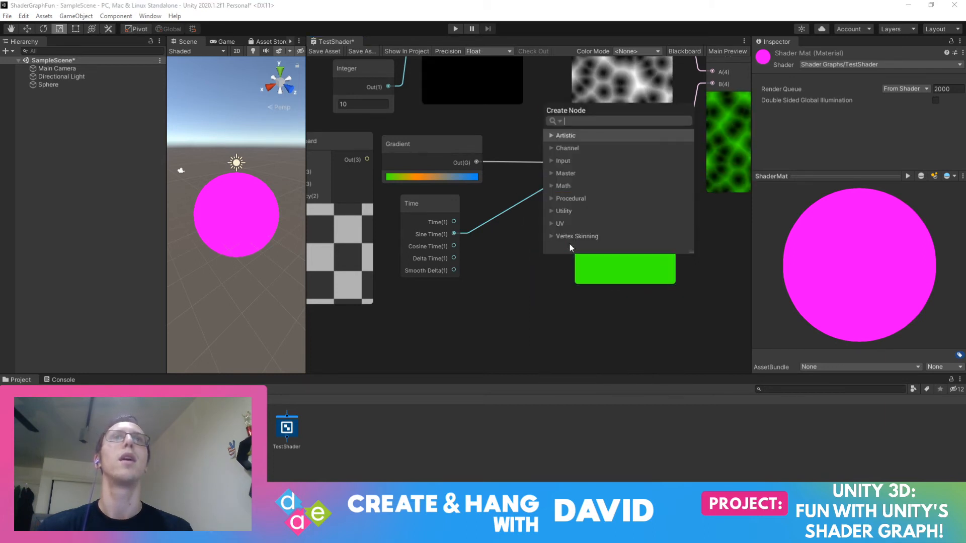
click(550, 161)
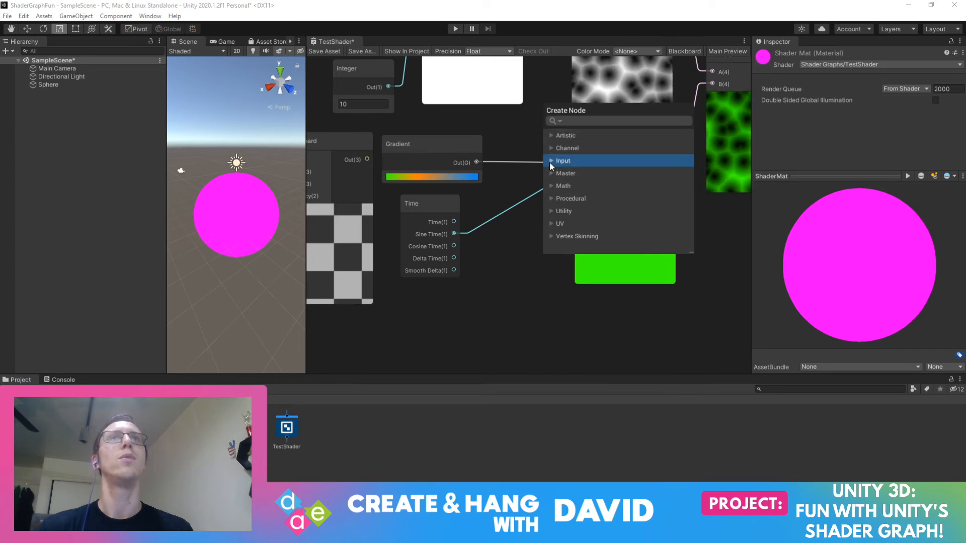
scroll(569, 237, down, 1)
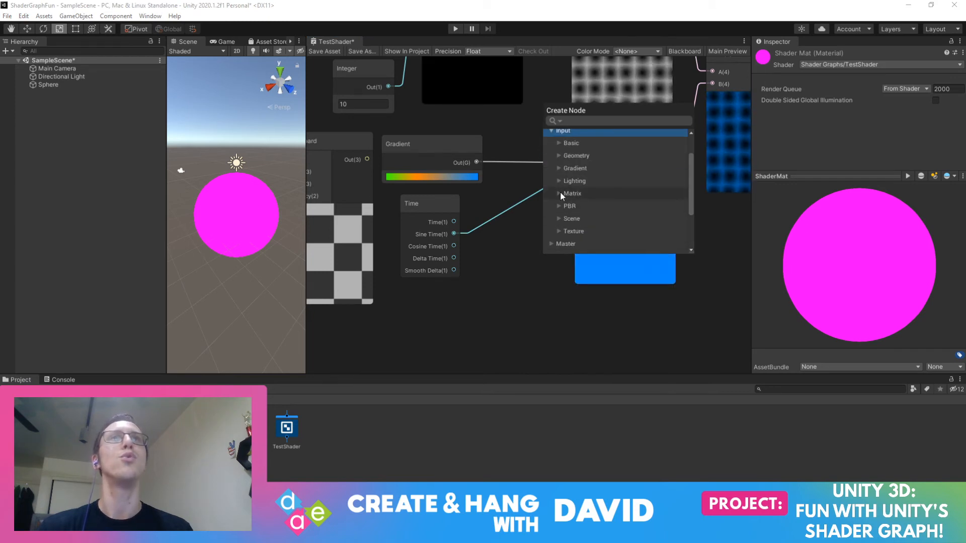
click(559, 194)
click(592, 231)
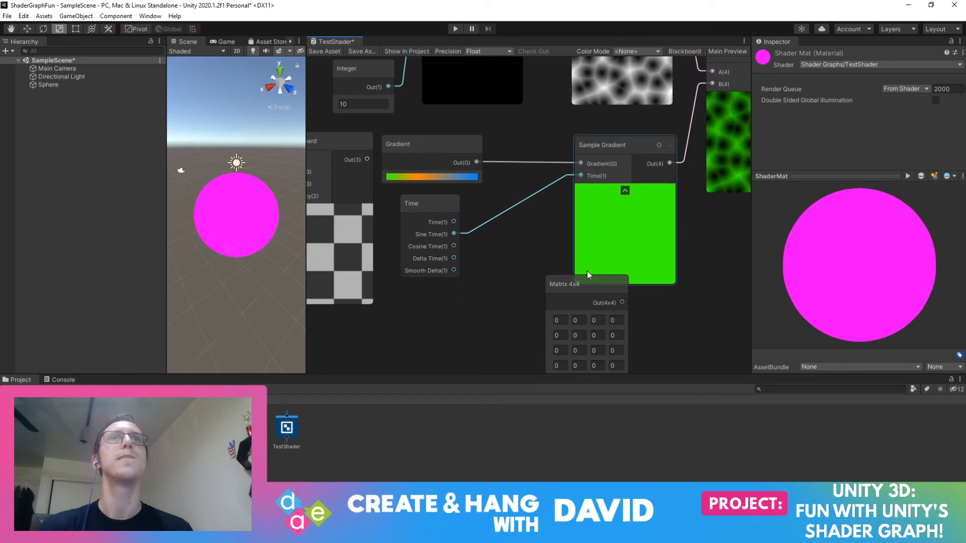
drag(585, 280, 543, 226)
right_click(544, 226)
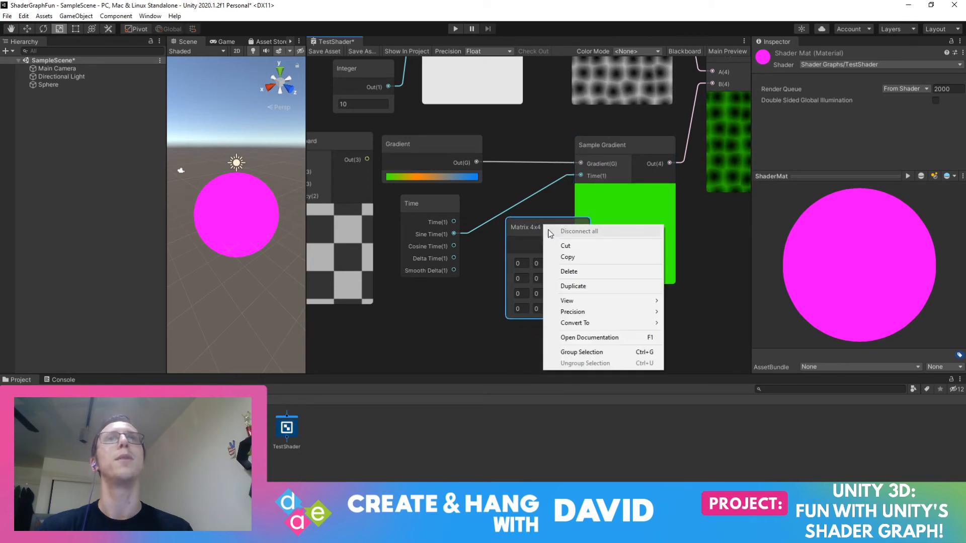
click(568, 271)
Add a Normalize node from the Math Advanced group below Sample Gradient
right_click(537, 255)
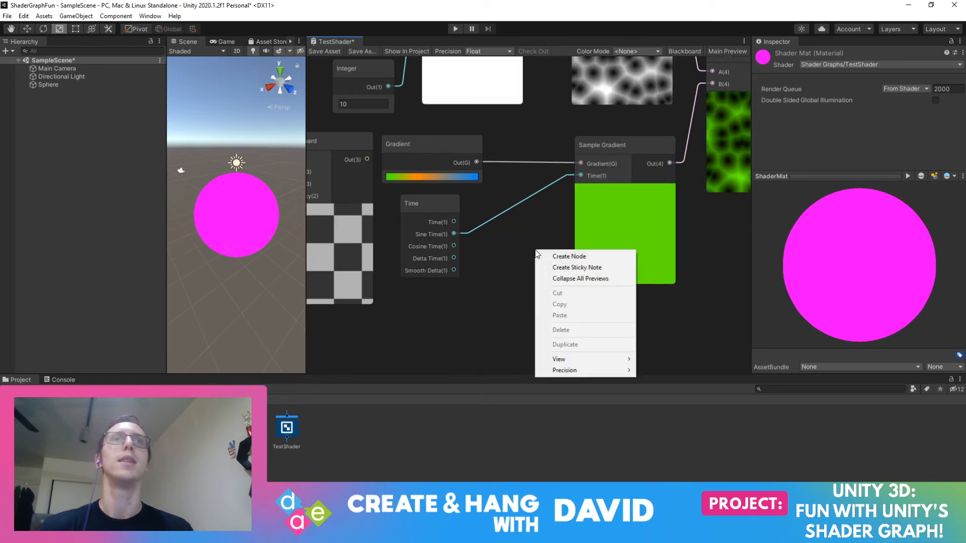
click(568, 257)
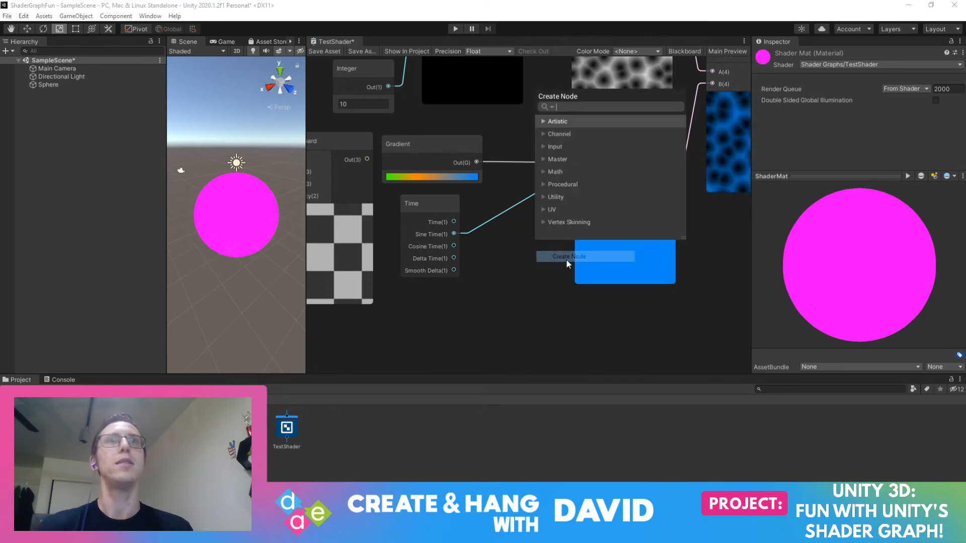
click(542, 171)
click(550, 184)
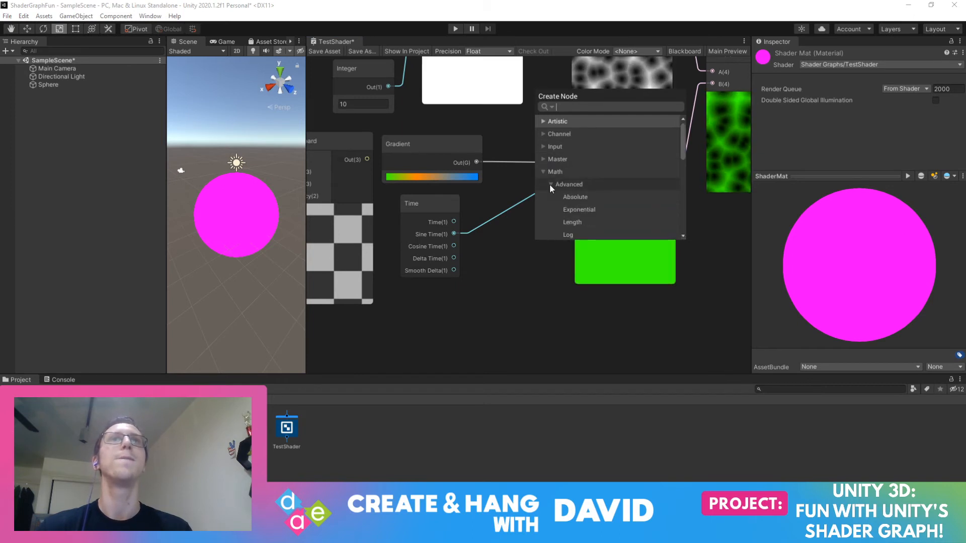
scroll(550, 184, down, 3)
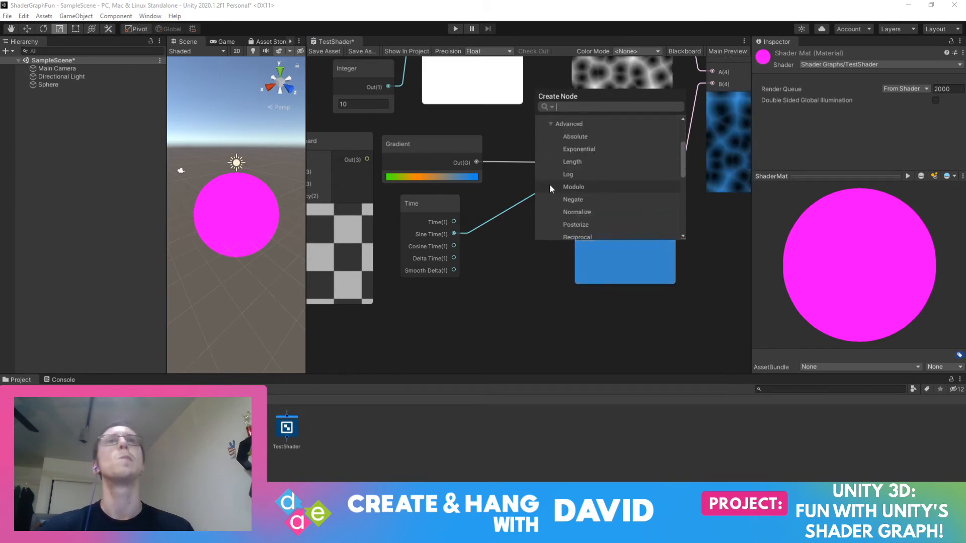
scroll(550, 185, down, 1)
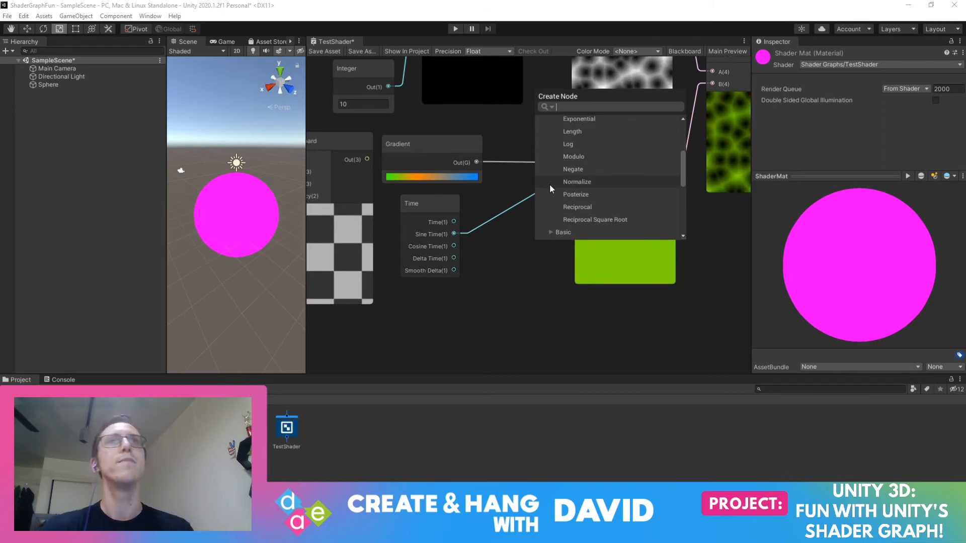
drag(606, 98, 634, 165)
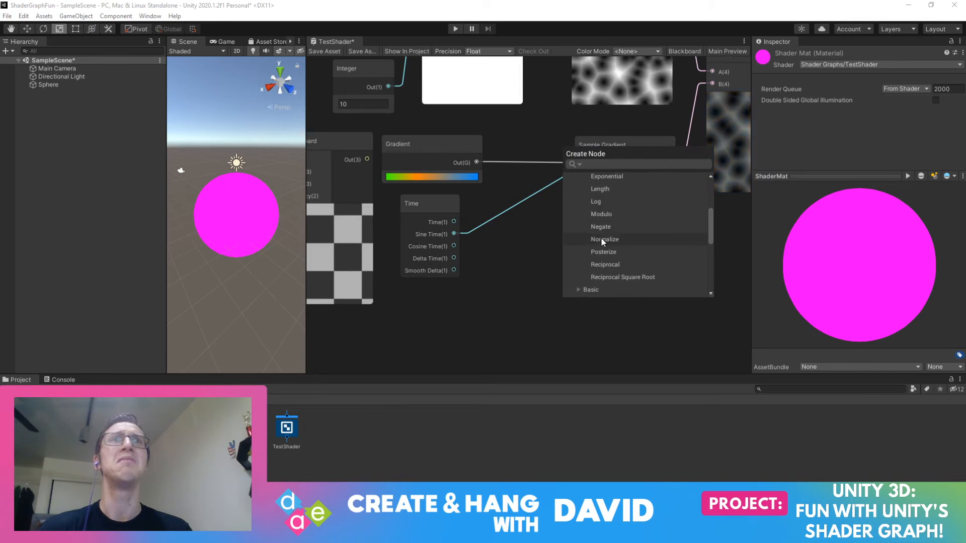
click(601, 240)
Check the Gradient output against the Normalize node, and delete Normalize
mouse_move(479, 160)
mouse_down()
mouse_move(543, 289)
mouse_move(500, 181)
mouse_move(479, 162)
mouse_up()
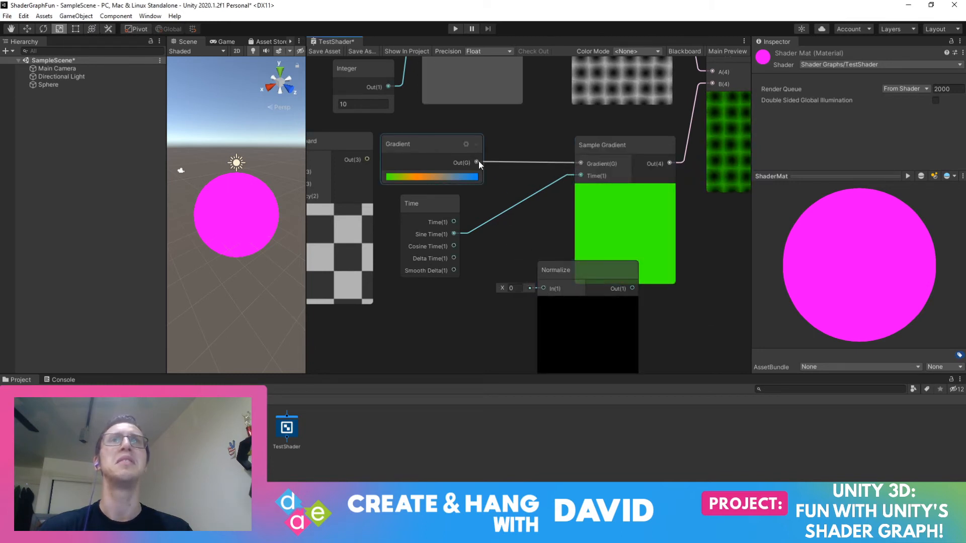
drag(576, 270, 550, 232)
right_click(550, 231)
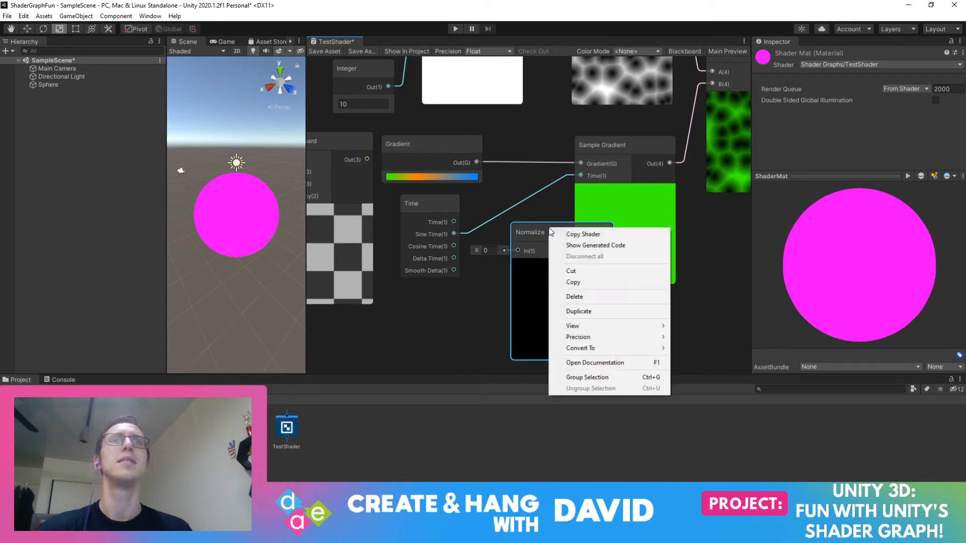
click(575, 297)
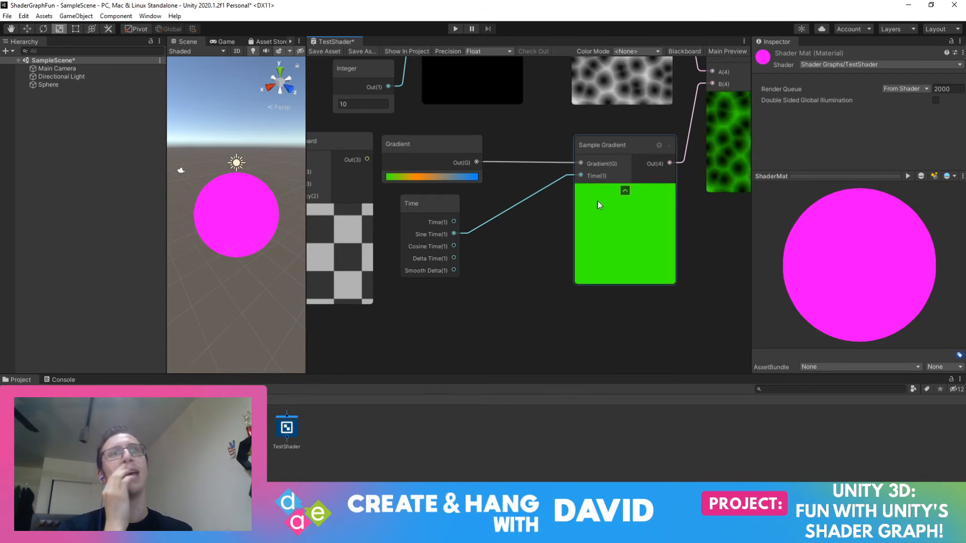
Shift Sample Gradient slightly down and right, and place a new Maximum node over its lower part
drag(618, 145, 600, 157)
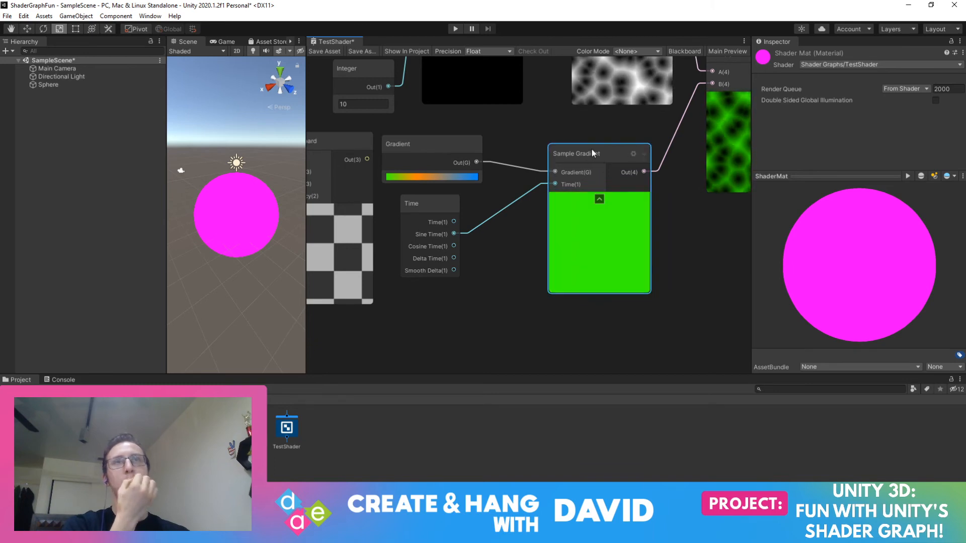
drag(590, 149, 621, 148)
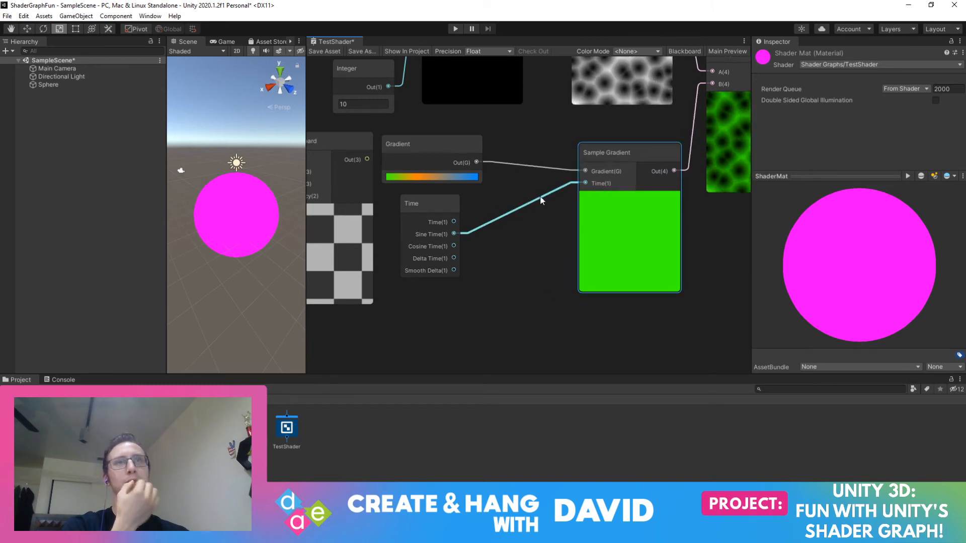
right_click(511, 243)
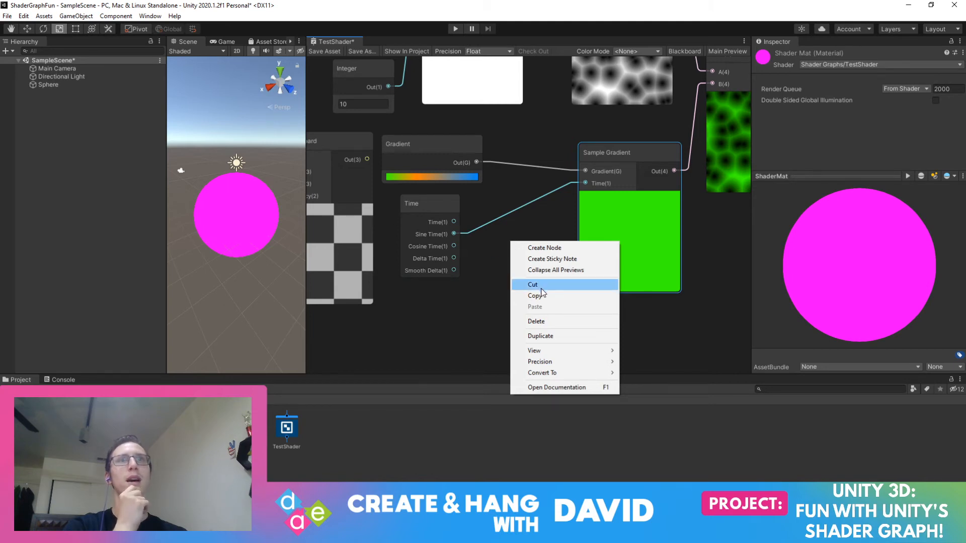
click(550, 253)
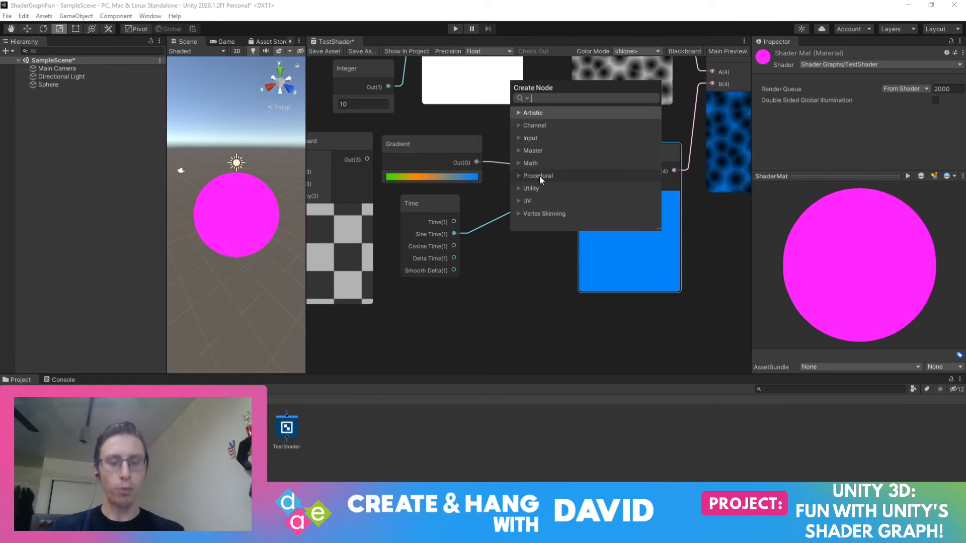
text(max)
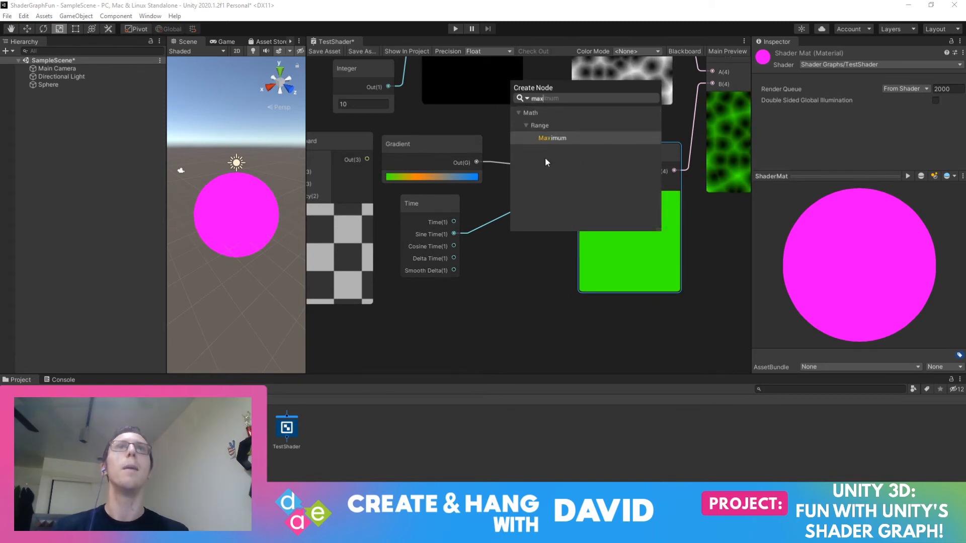
click(551, 142)
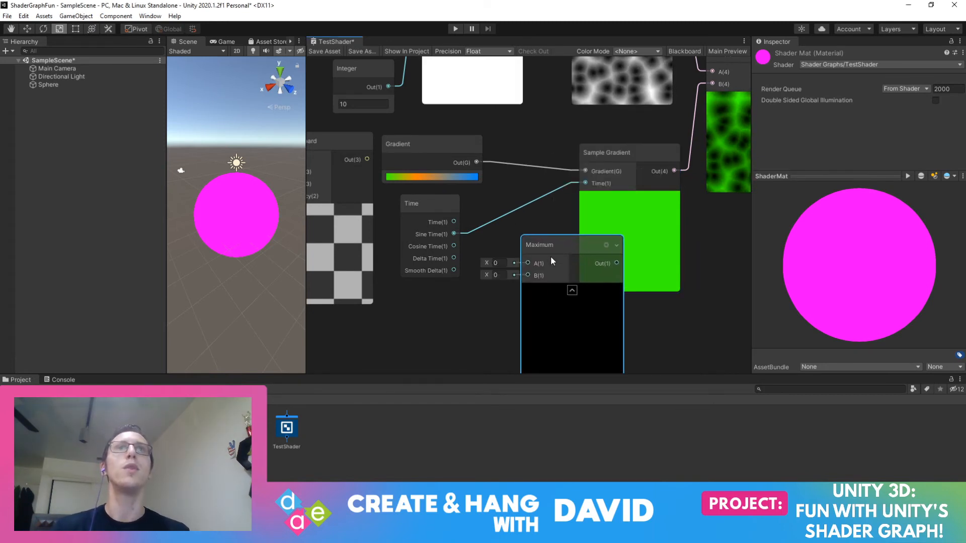
drag(547, 256, 573, 245)
Add an Integer node beside the lower part of the Maximum node, and delete it
right_click(494, 301)
click(504, 307)
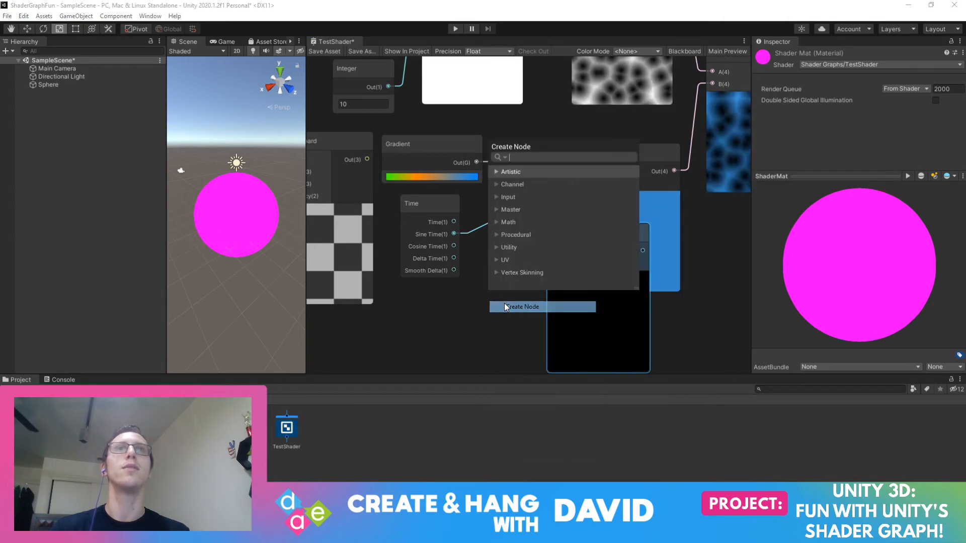
text(integ)
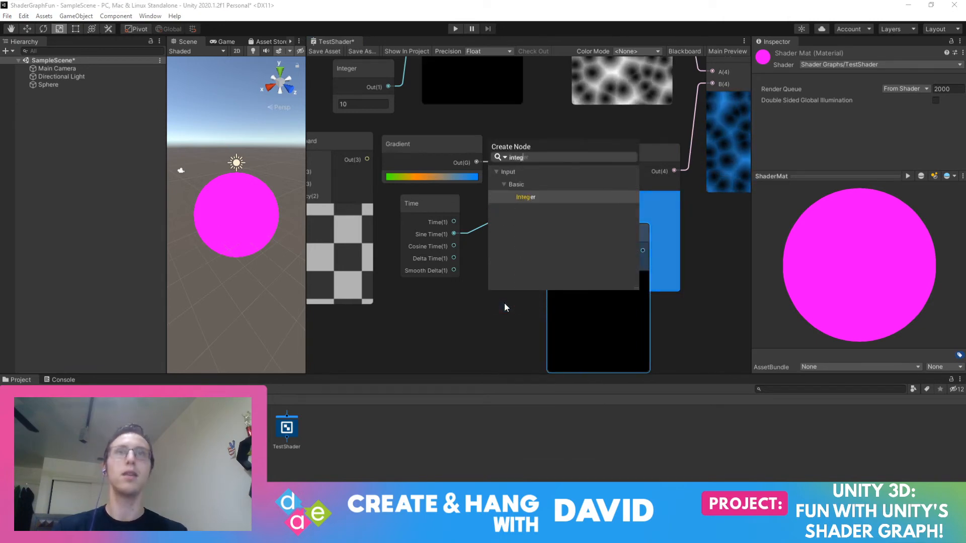
click(539, 195)
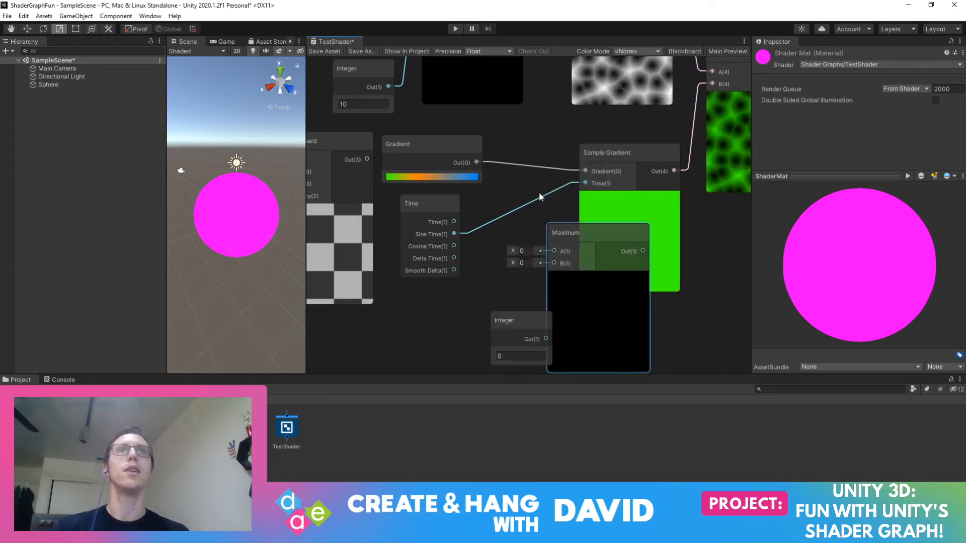
right_click(518, 325)
click(543, 374)
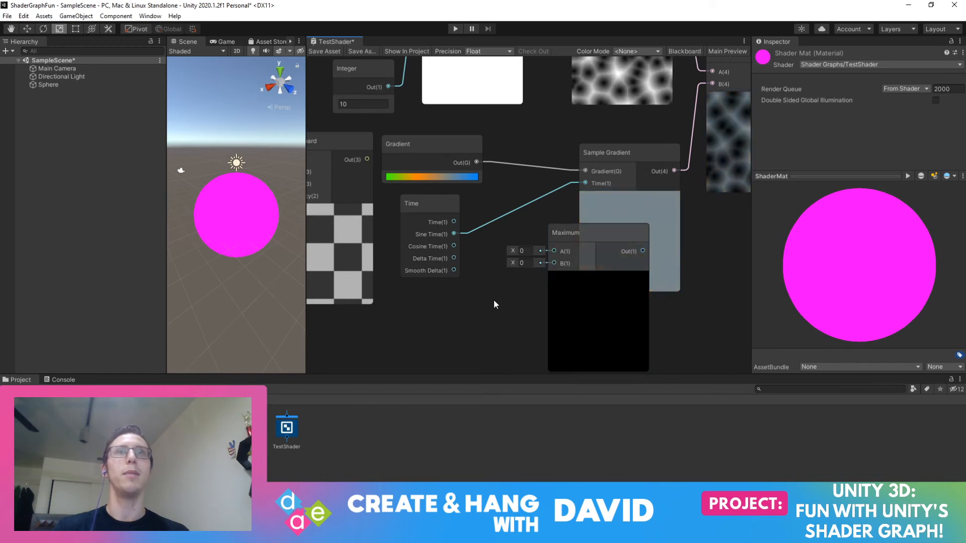
Search the available nodes for a float or double number node
right_click(494, 301)
click(519, 306)
text(fl)
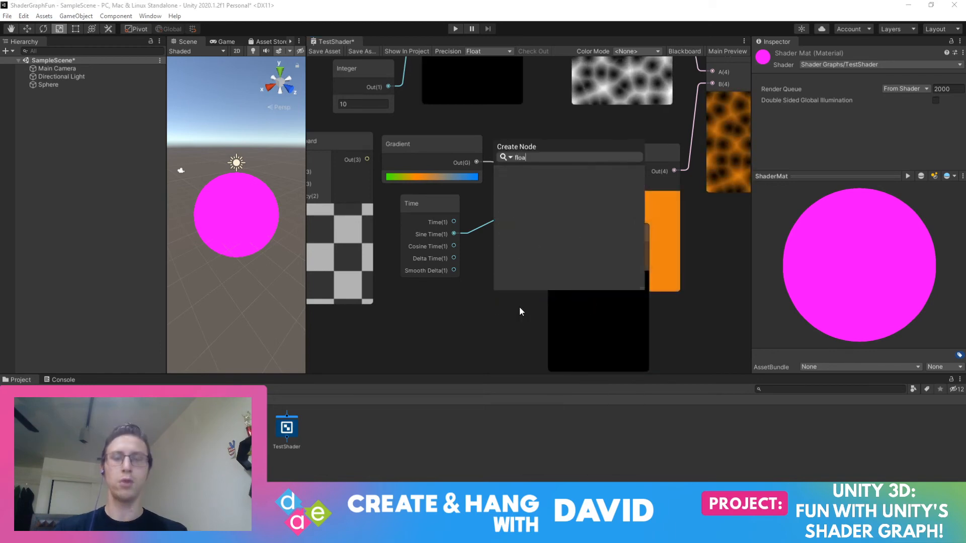
text(o)
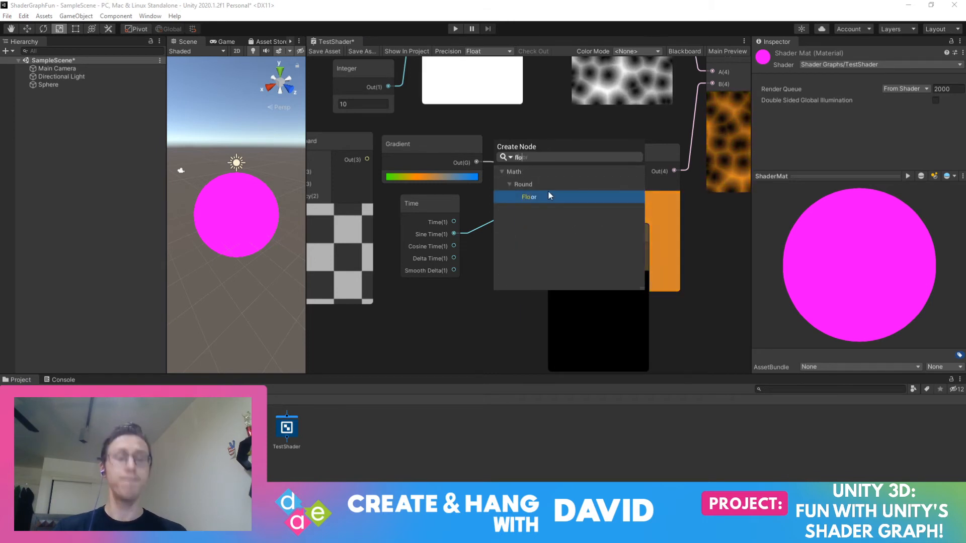
key(BackSpace)
key(BackSpace)
key(BackSpace)
text(doub)
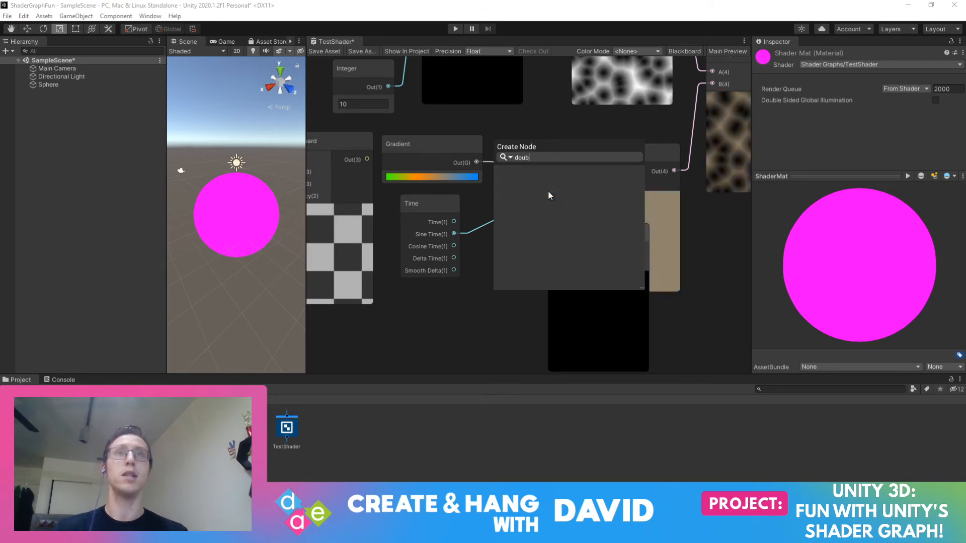
key(BackSpace)
key(BackSpace)
key(BackSpace)
key(BackSpace)
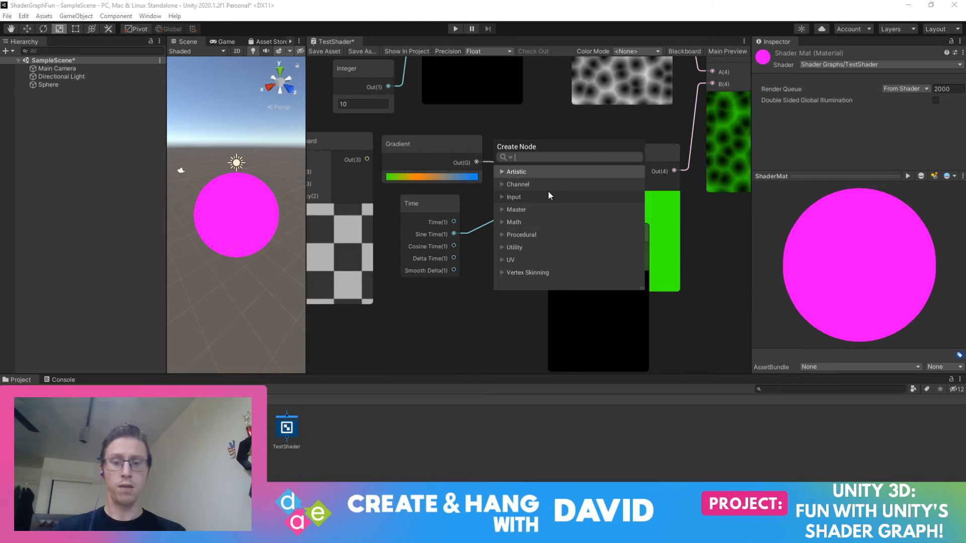
Add a Vector 1 node from the Input Basic group and set its X value to 0.1
click(500, 196)
click(510, 211)
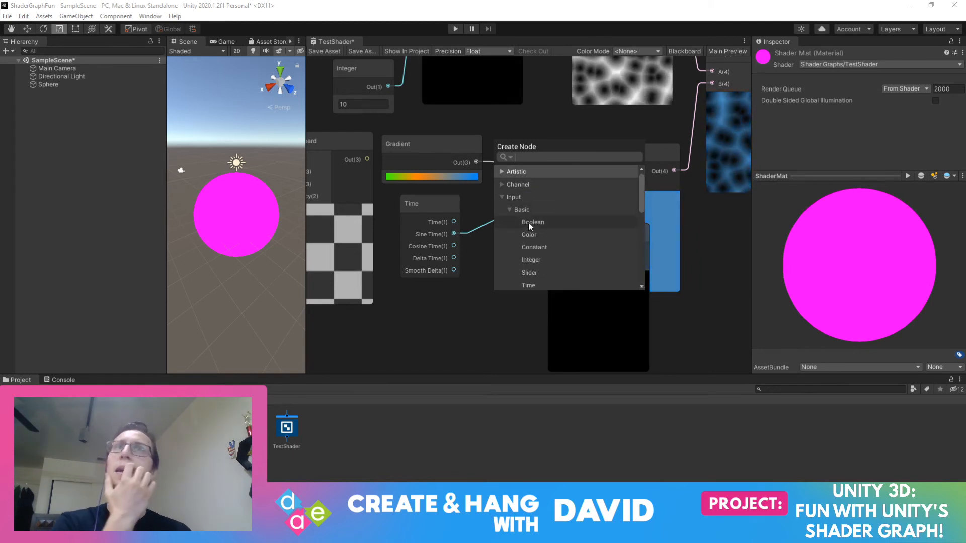
scroll(529, 223, down, 1)
scroll(542, 249, down, 1)
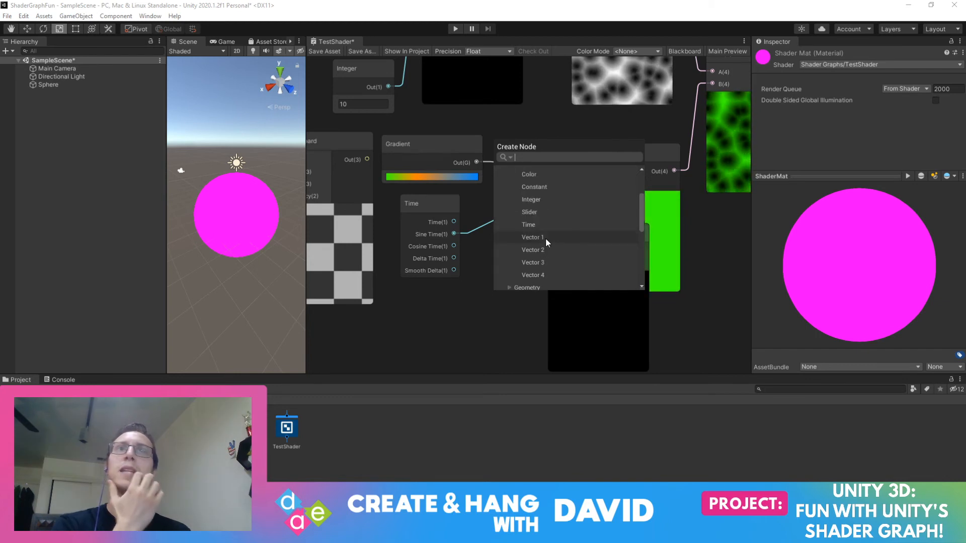
click(546, 238)
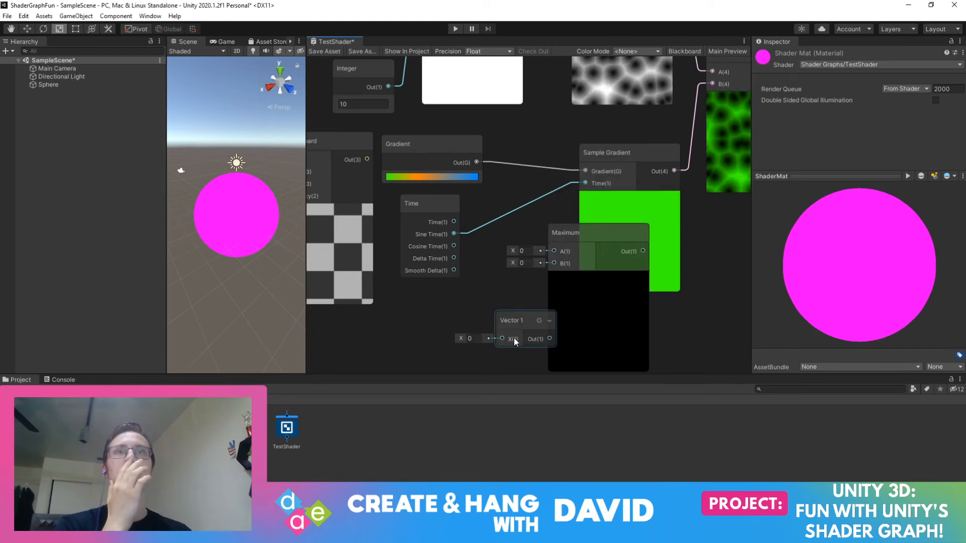
click(476, 338)
text(0.1)
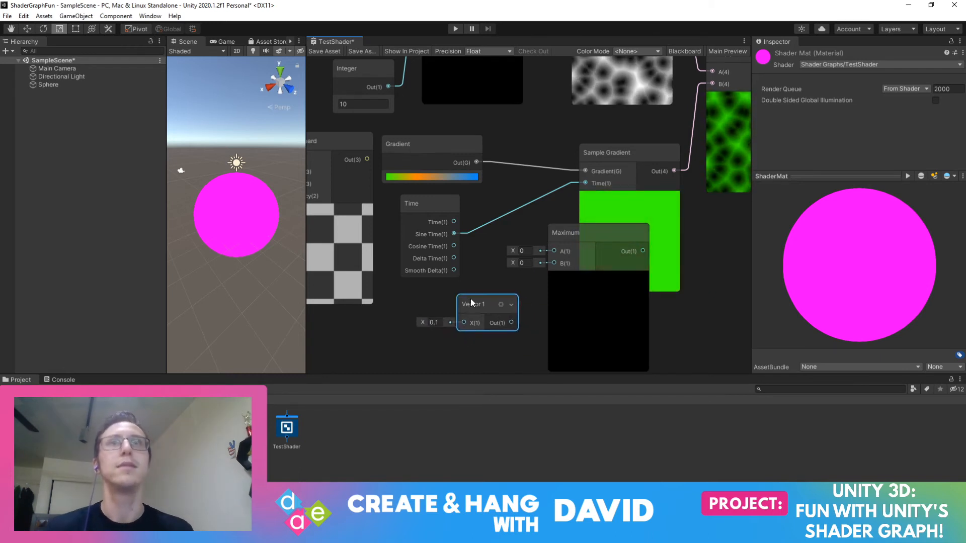
Feed the Time node's Sine Time output into Maximum's A input and the Vector 1 output into its B input
drag(482, 305, 481, 307)
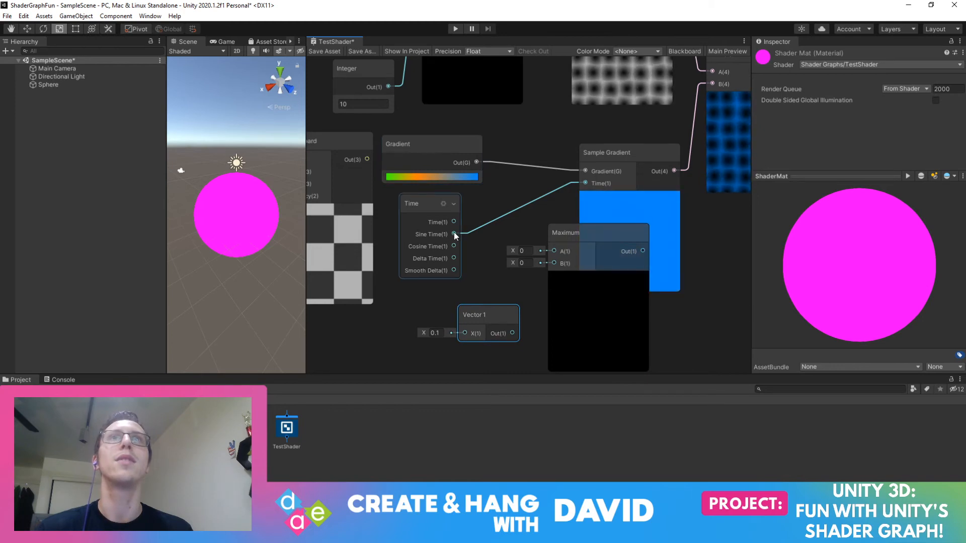
drag(454, 234, 554, 251)
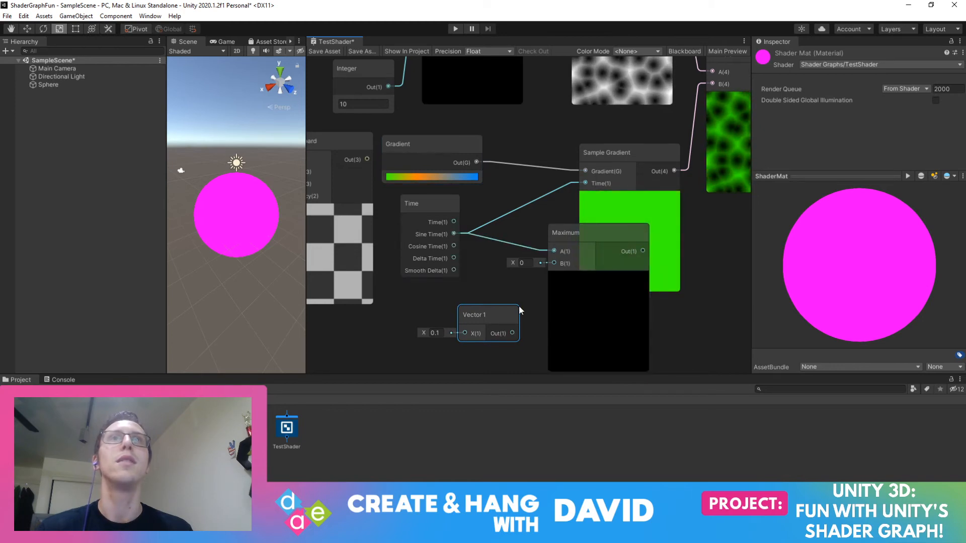
drag(512, 334, 554, 263)
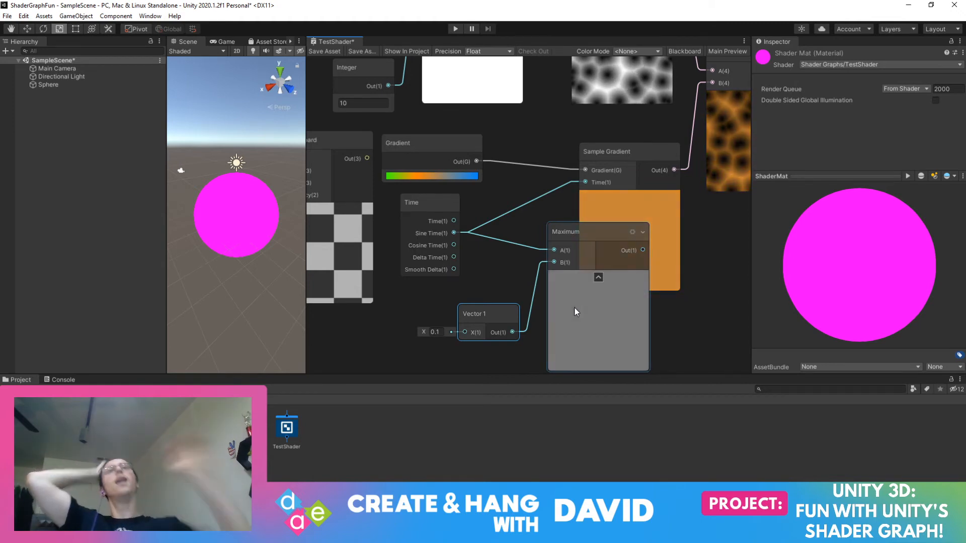
Delete the Vector 1 node and the Maximum node from the graph
right_click(491, 315)
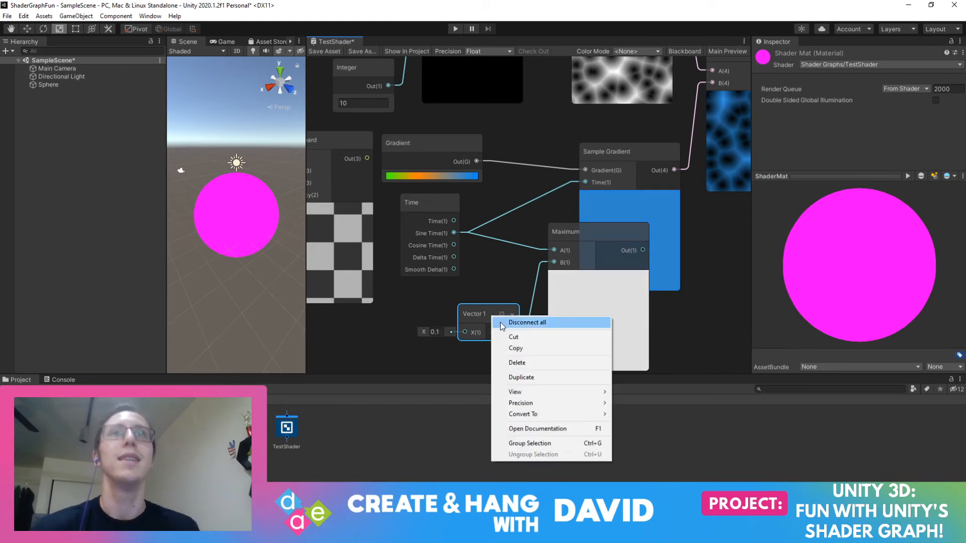
click(527, 361)
click(574, 230)
right_click(575, 228)
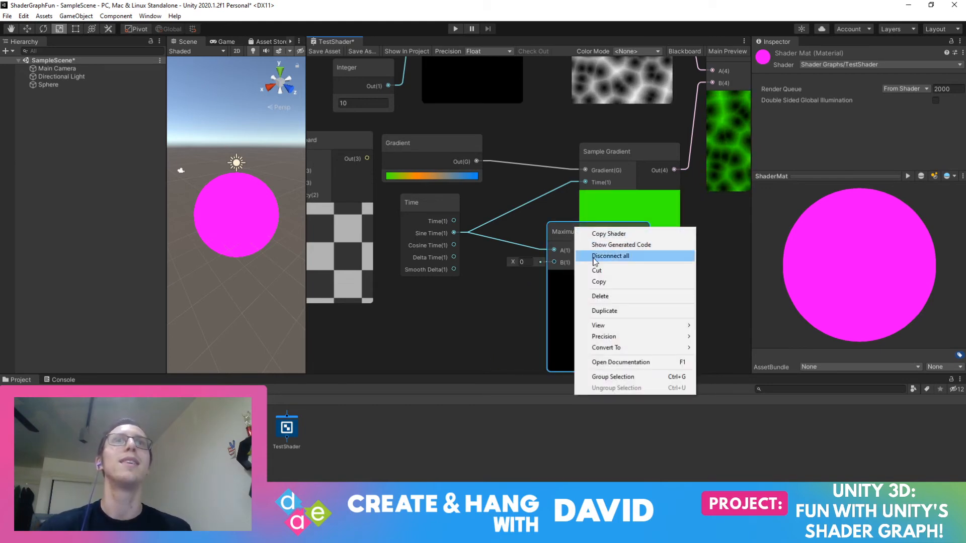
click(606, 297)
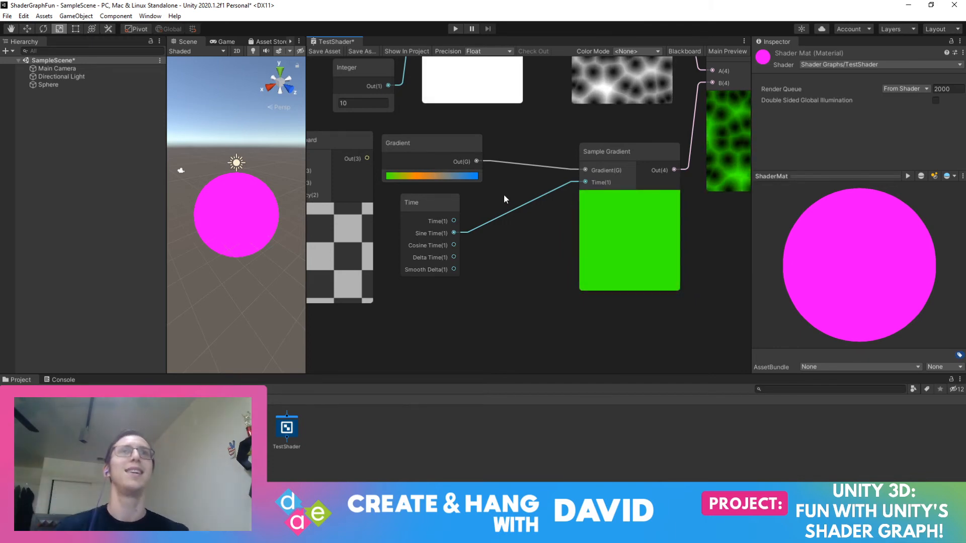
Move Sample Gradient and Time slightly apart, and create an Add node from the Math Basic group
drag(615, 149, 596, 138)
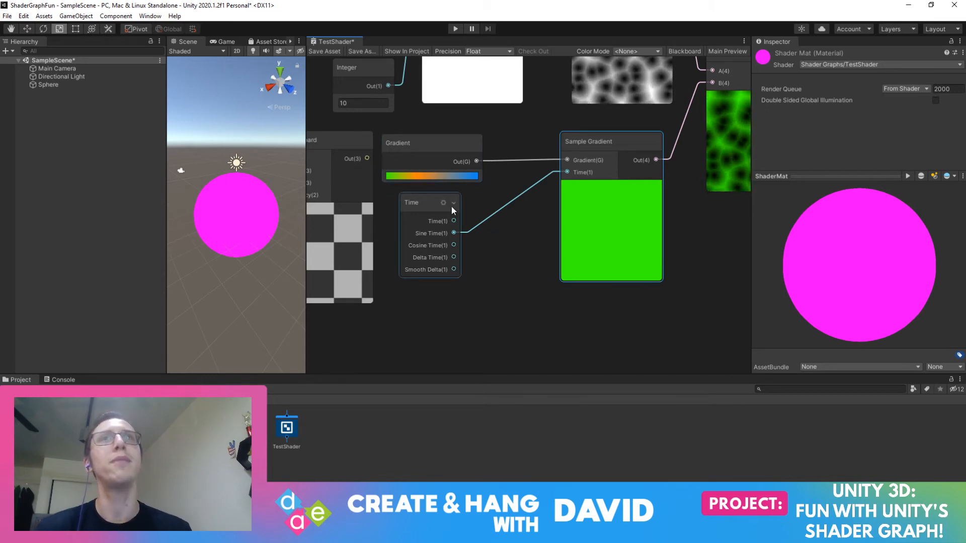
drag(435, 201, 418, 228)
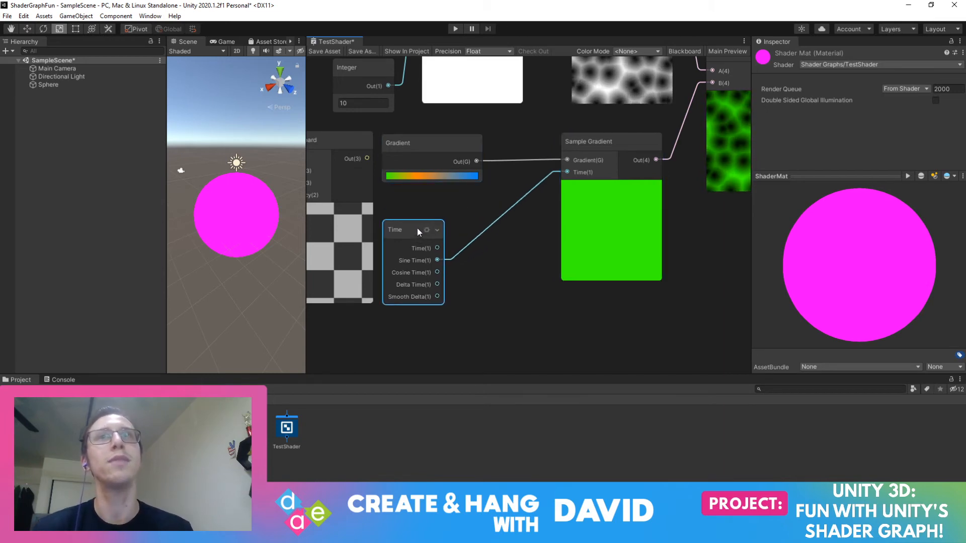
right_click(485, 269)
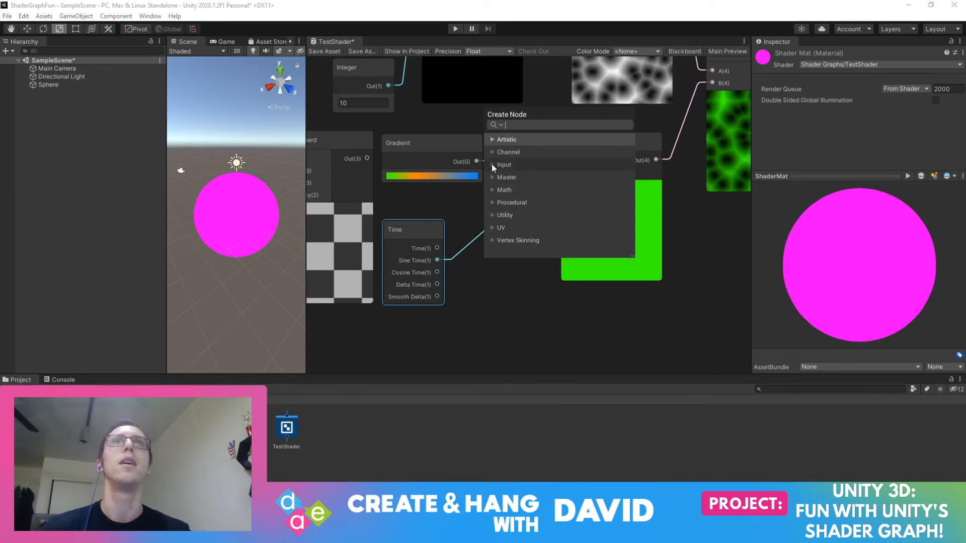
click(493, 189)
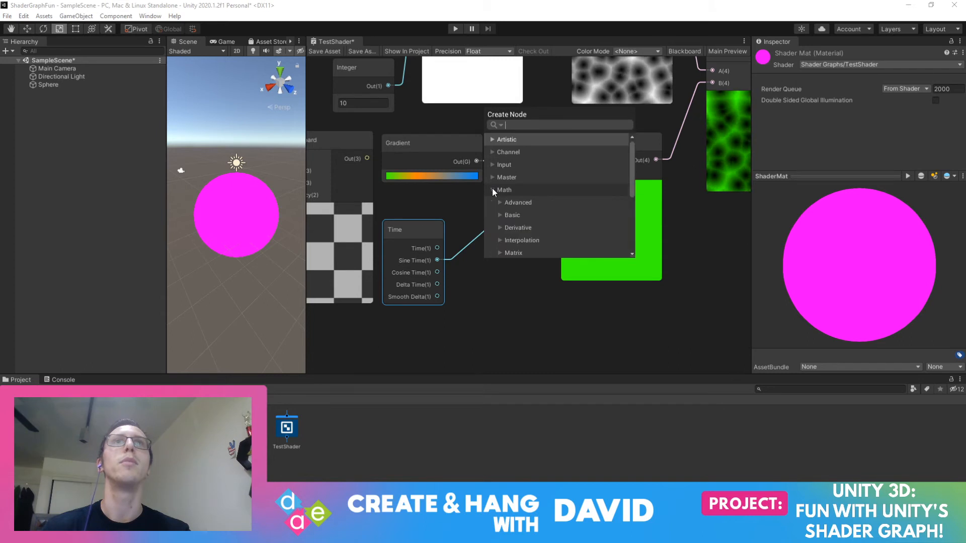
click(504, 216)
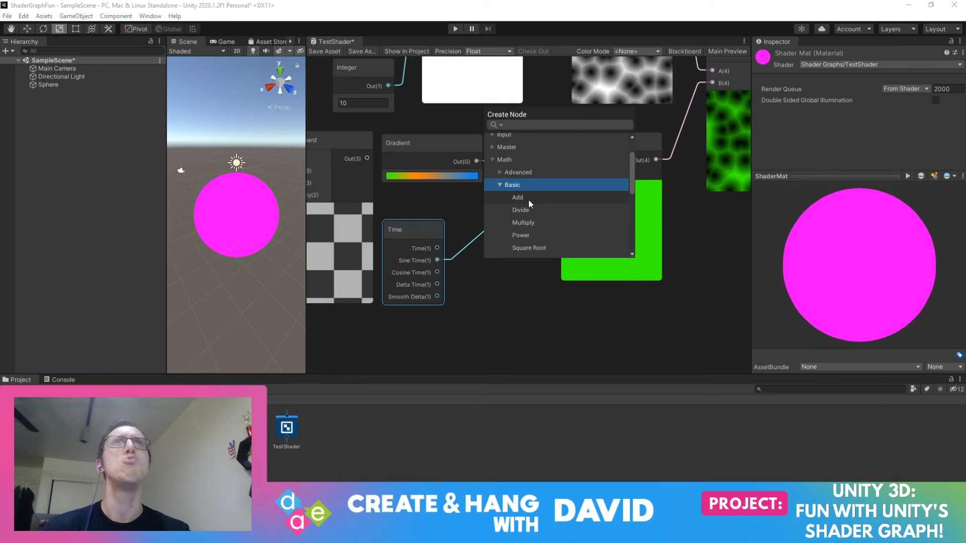
click(528, 199)
Set the Add node's B value to 1 and shift the node slightly up and right
right_click(512, 248)
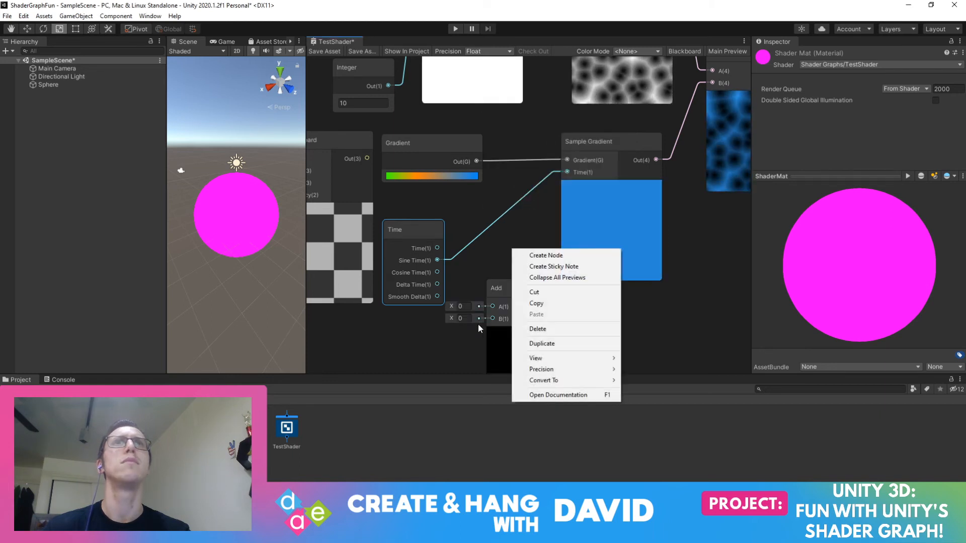
click(460, 318)
text(1)
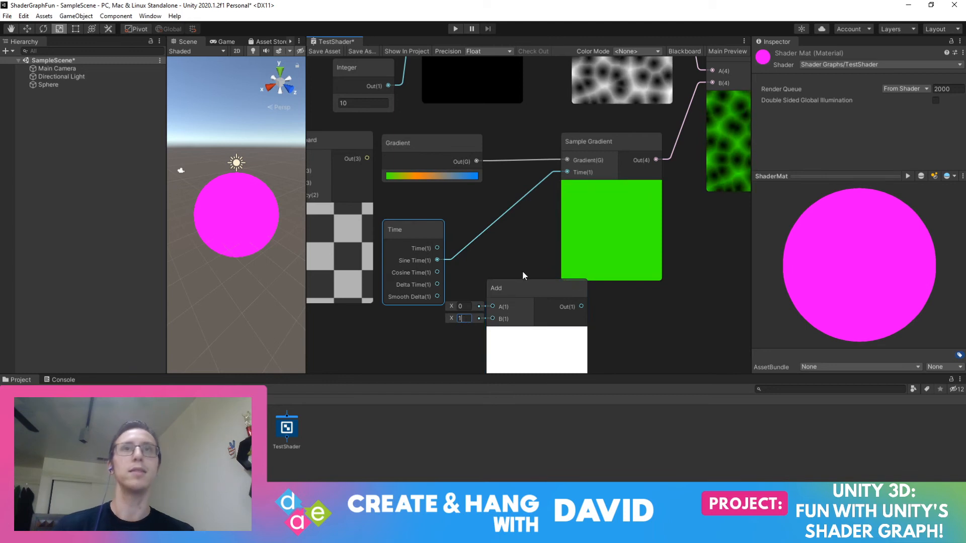
drag(527, 283, 545, 274)
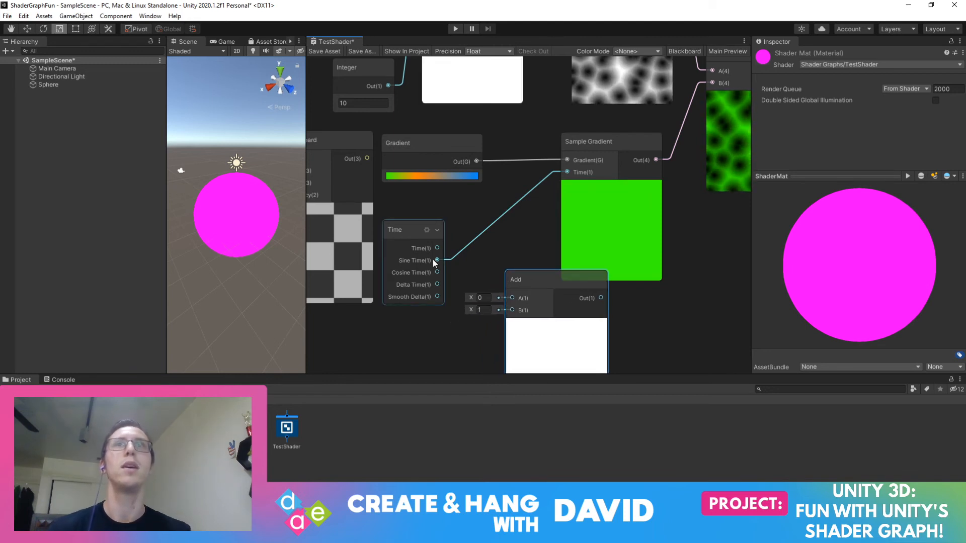
Connect Sine Time to the Add node's A input and delete the direct link from Sine Time to Sample Gradient
drag(435, 261, 506, 283)
right_click(478, 236)
click(490, 243)
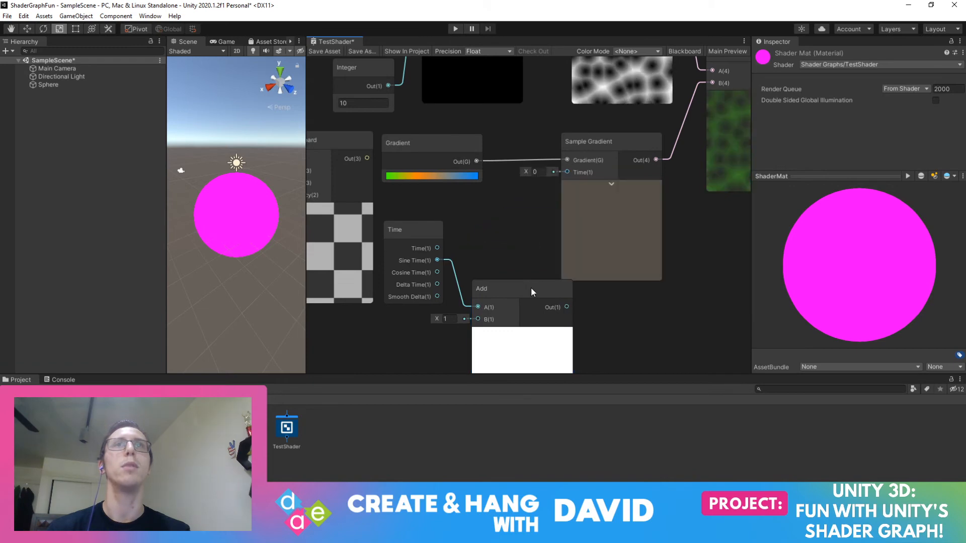
Spread Sample Gradient, Multiply, Subtract, Blend and the node after Blend further right to make room in the graph
drag(603, 141, 639, 194)
middle_drag(669, 128, 556, 196)
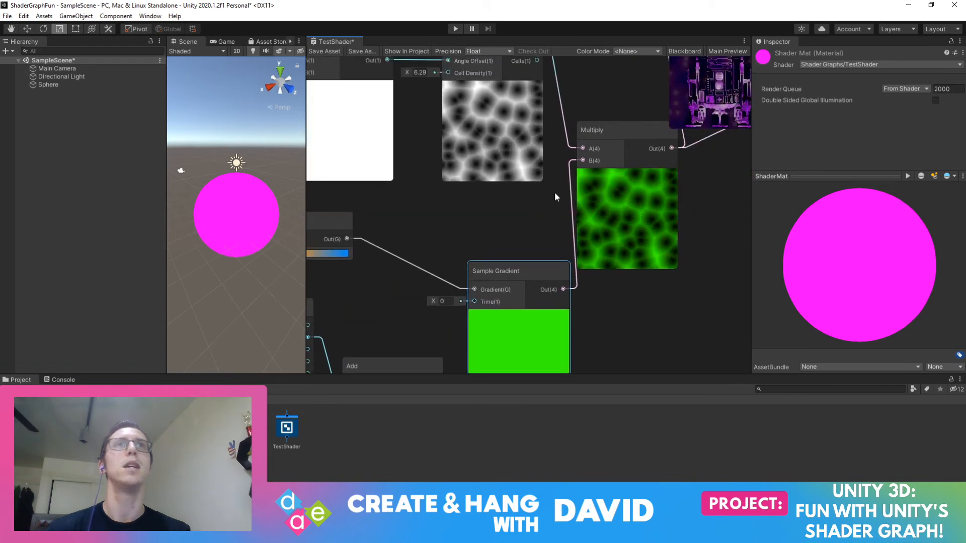
drag(605, 130, 625, 165)
middle_drag(616, 124, 510, 244)
drag(611, 110, 659, 110)
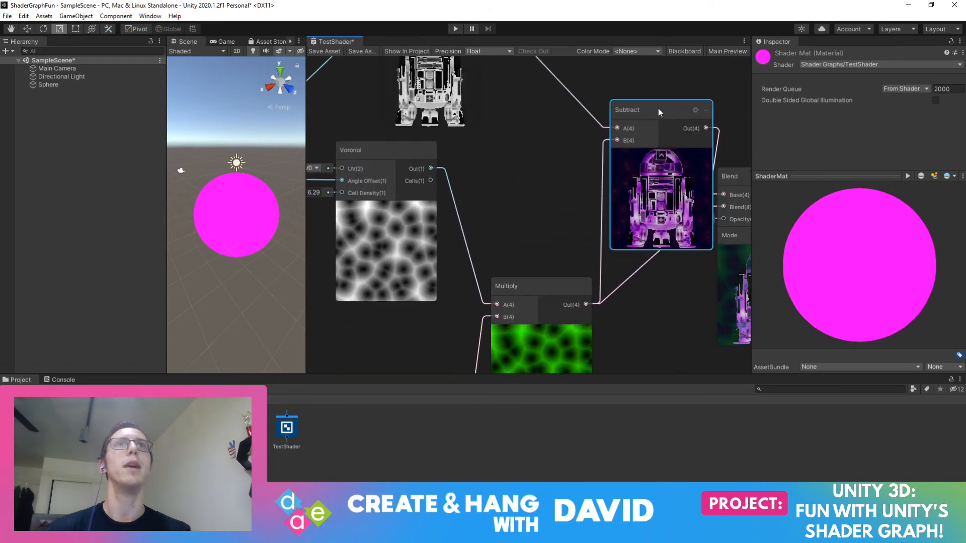
middle_drag(702, 100, 494, 99)
drag(549, 179, 583, 216)
middle_drag(598, 177, 493, 168)
drag(610, 150, 688, 152)
mouse_move(573, 156)
middle_down()
mouse_move(484, 128)
mouse_move(566, 157)
middle_up()
Reposition the gradient Multiply node, the Voronoi node and Sample Gradient further right, leaving space after the Add node
scroll(497, 176, down, 8)
scroll(497, 177, down, 2)
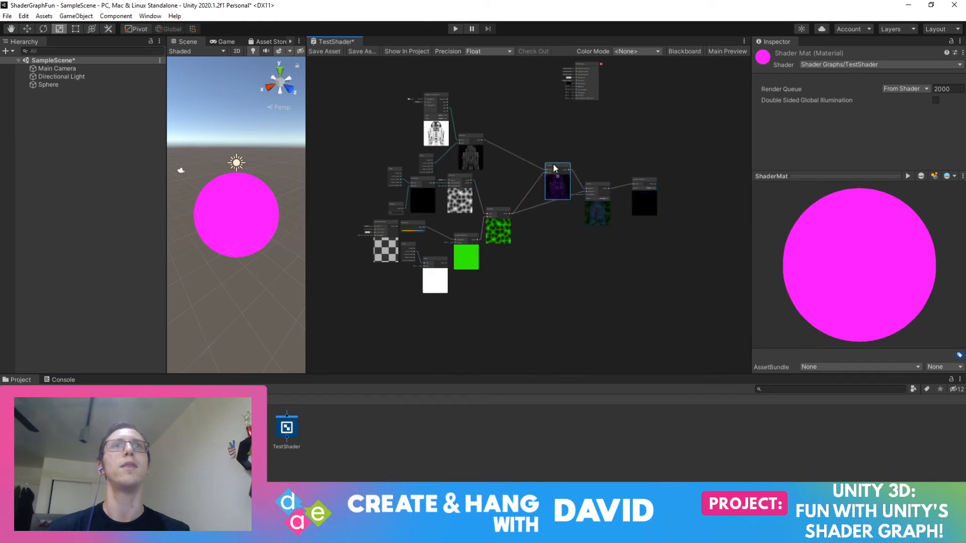
drag(498, 207, 525, 223)
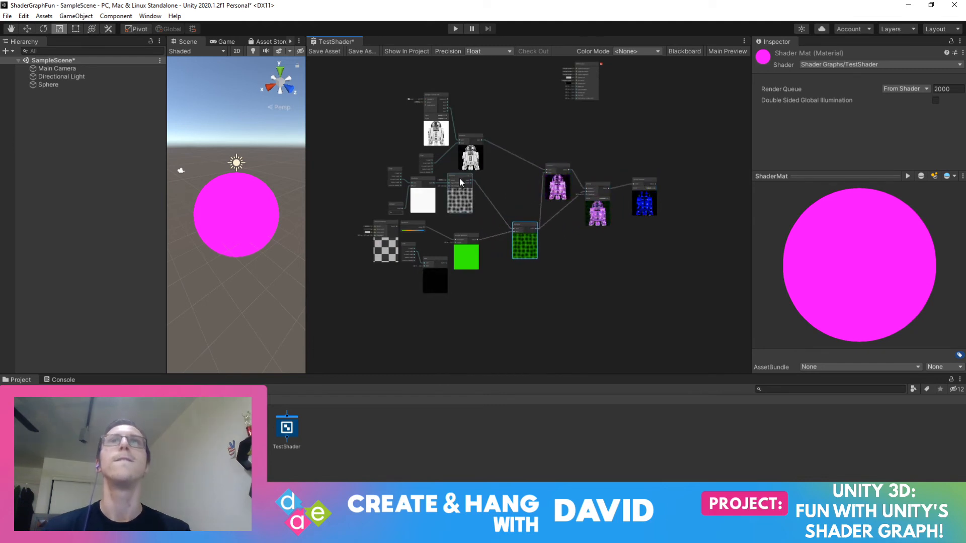
drag(460, 179, 467, 181)
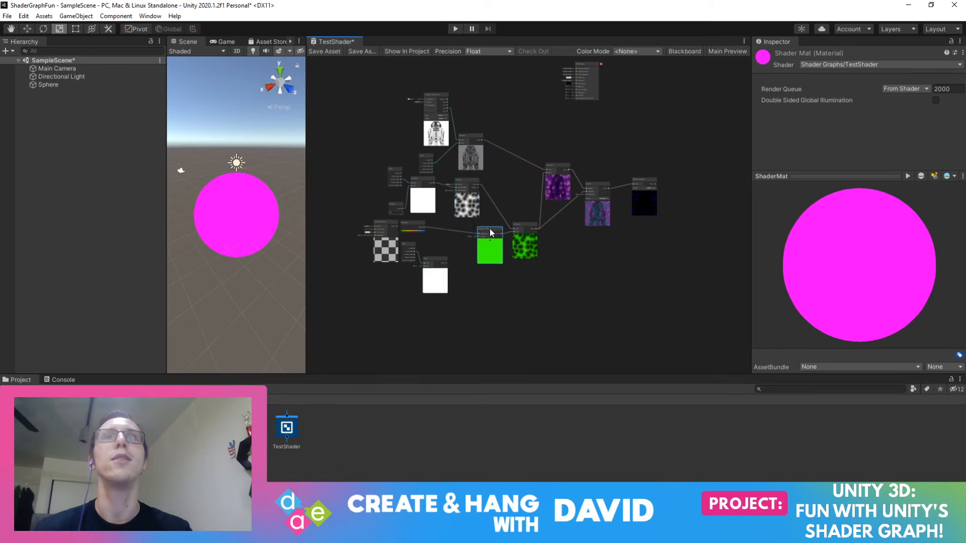
drag(483, 225, 492, 223)
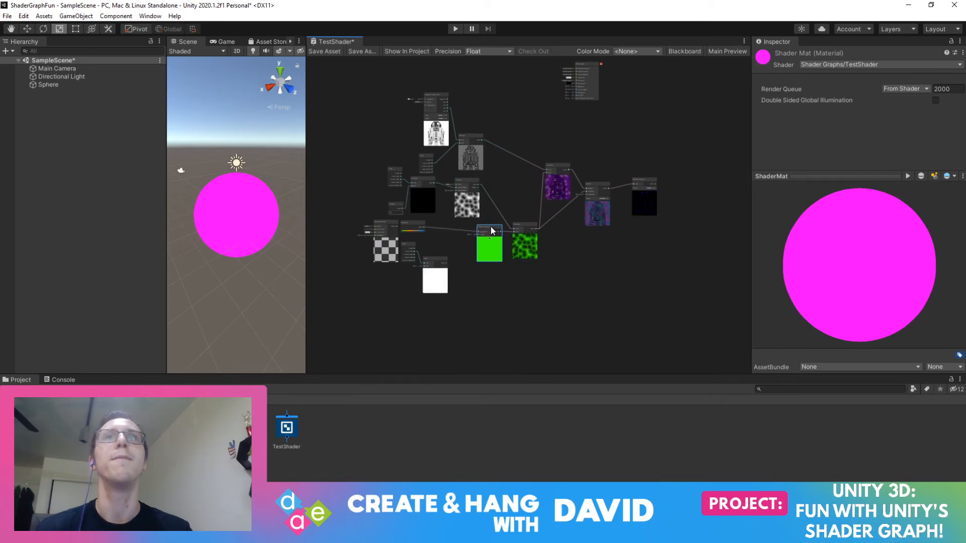
Move the Add node slightly up and right, and create a Divide node from the Math Basic group beside it
scroll(505, 229, up, 5)
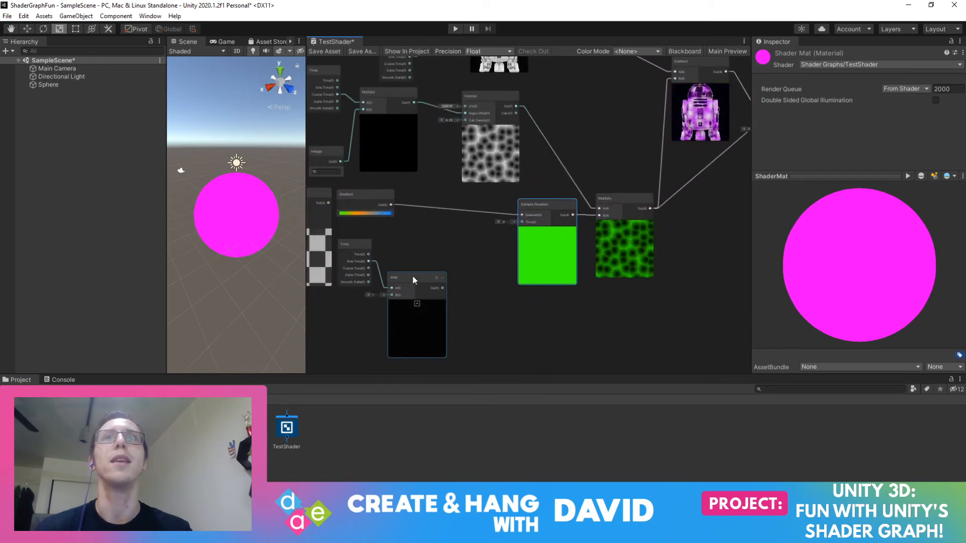
click(424, 264)
drag(425, 267, 423, 263)
right_click(444, 242)
click(469, 245)
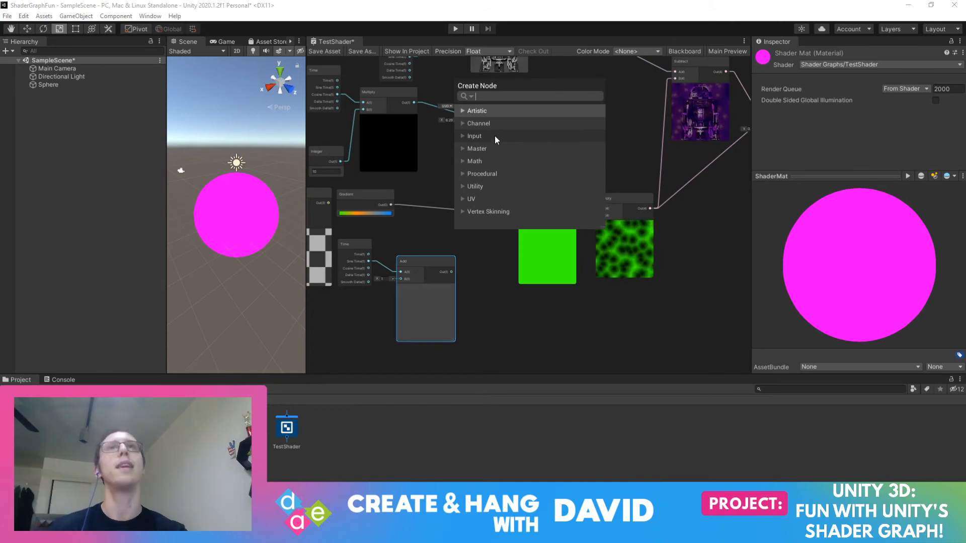
click(461, 161)
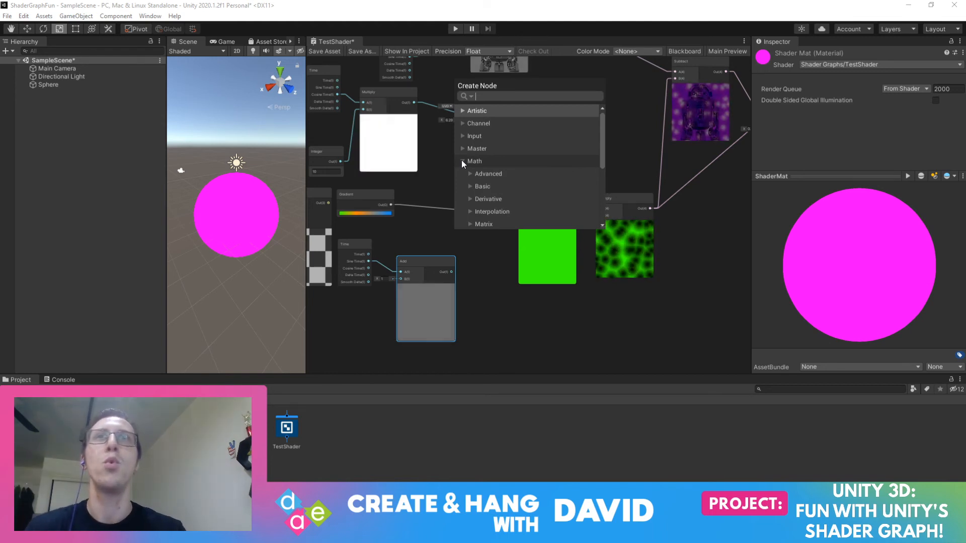
click(470, 186)
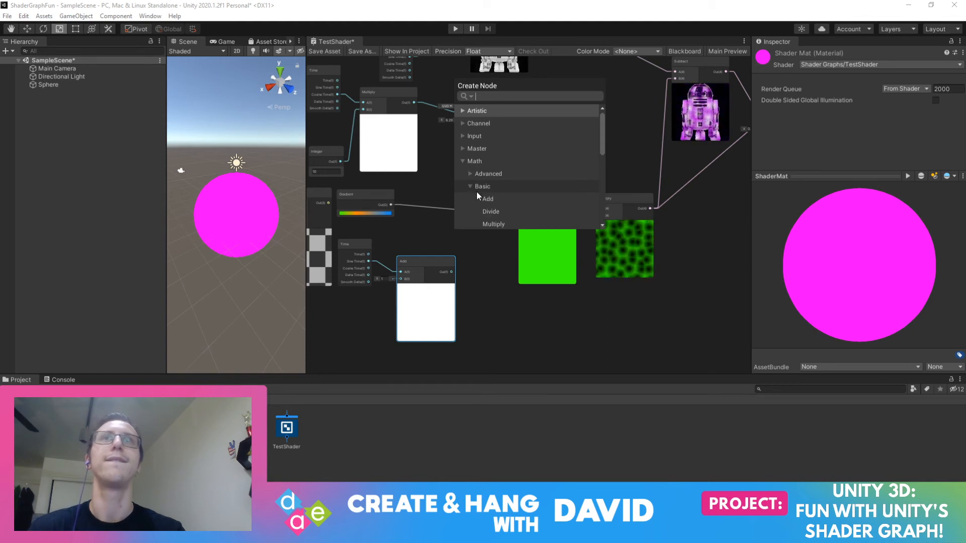
click(493, 212)
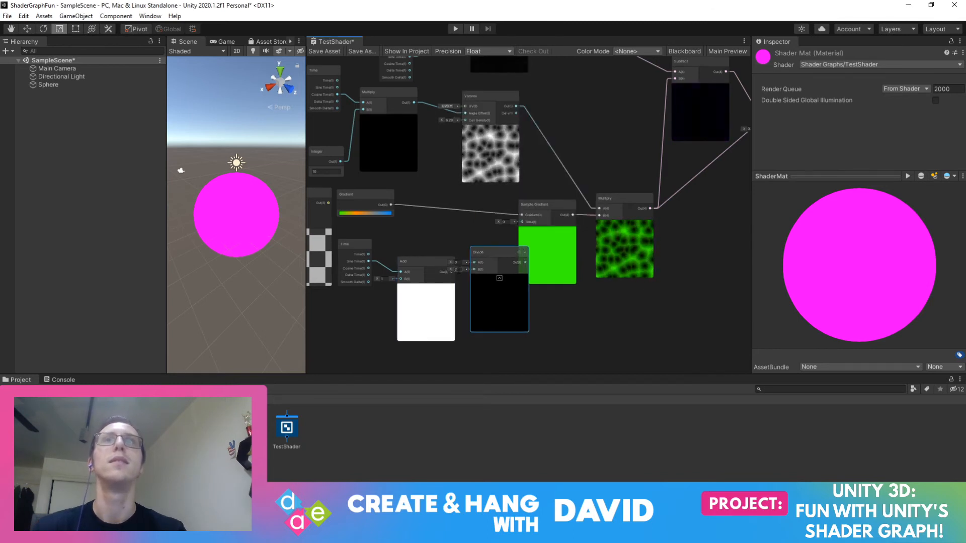
Place the Divide node directly before Sample Gradient and nudge Sample Gradient right so the two do not overlap
scroll(475, 267, up, 5)
scroll(496, 268, down, 2)
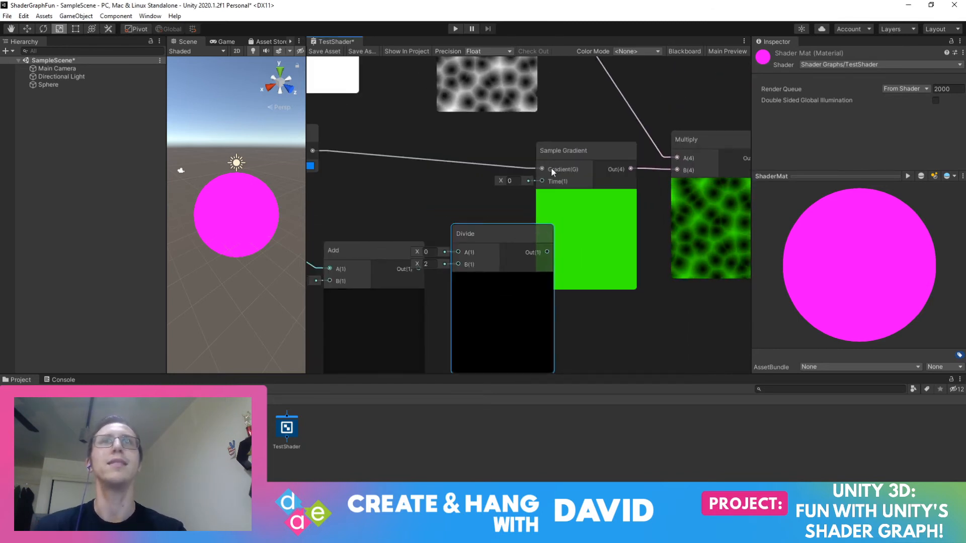
drag(509, 237, 487, 155)
mouse_move(568, 148)
mouse_down()
mouse_move(591, 144)
mouse_move(583, 146)
mouse_up()
drag(479, 149, 475, 141)
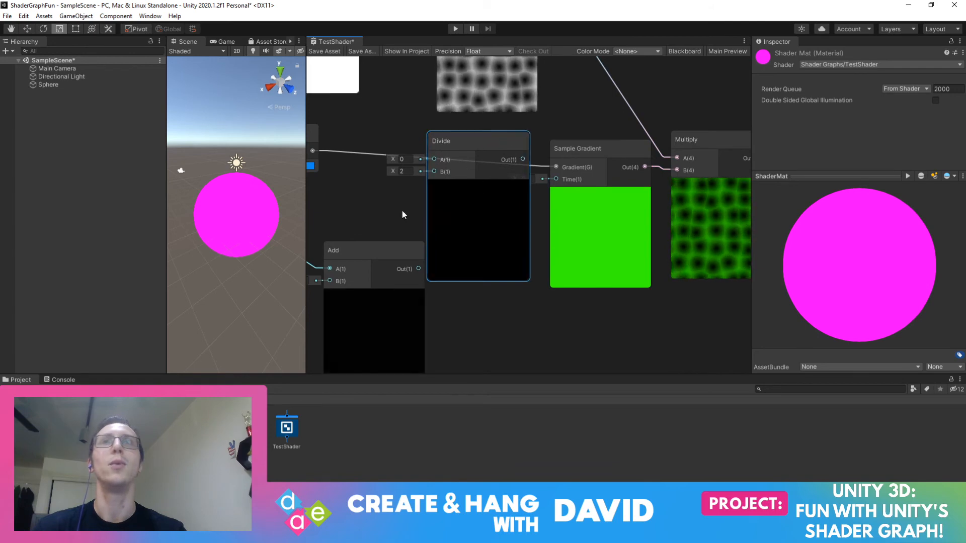
Move the Time node down below the Checkerboard node and shift the Add node left beneath the Gradient node
middle_drag(402, 209, 491, 204)
drag(353, 208, 346, 209)
drag(464, 233, 412, 300)
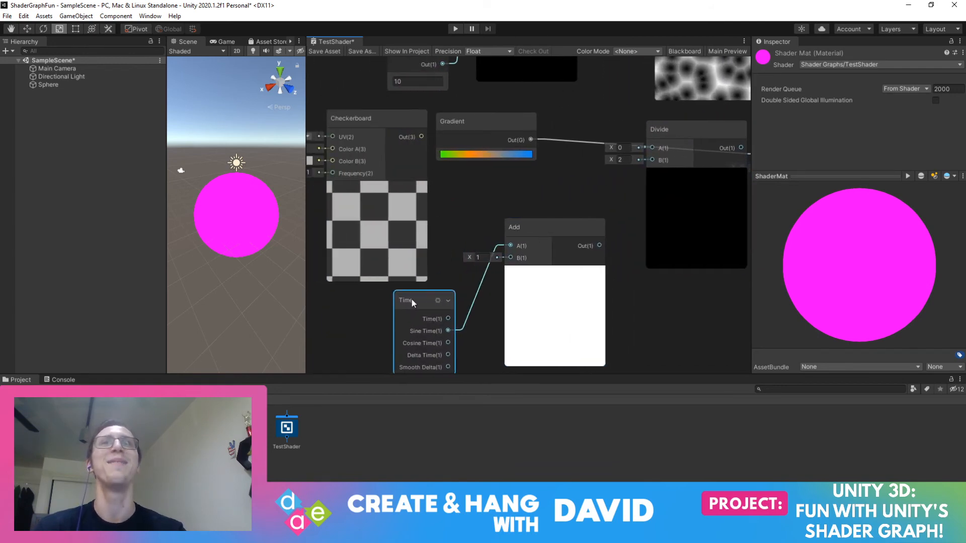
middle_drag(468, 209, 395, 238)
drag(481, 252, 458, 240)
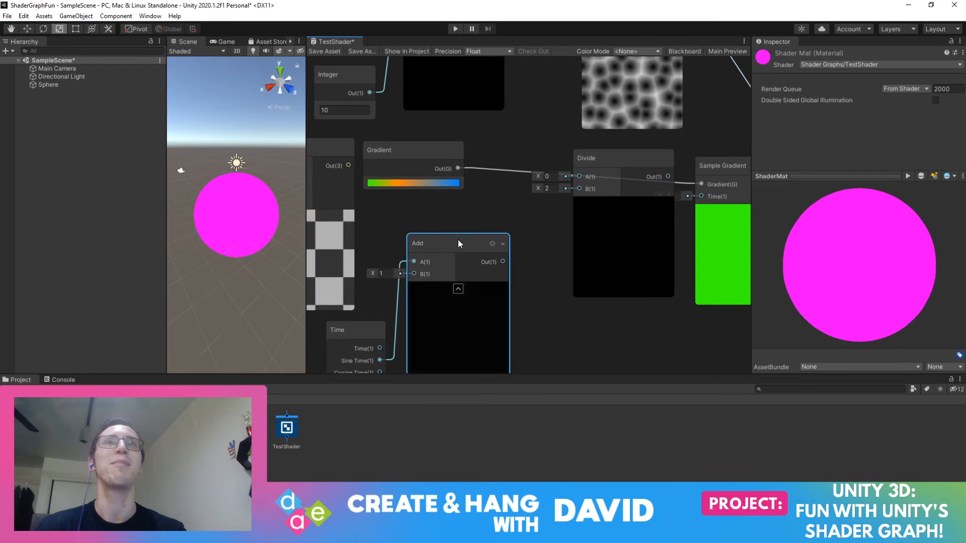
Connect Add's output to Divide's A input, lower the Divide node, and connect its output to Sample Gradient's Time input
middle_drag(538, 230, 511, 240)
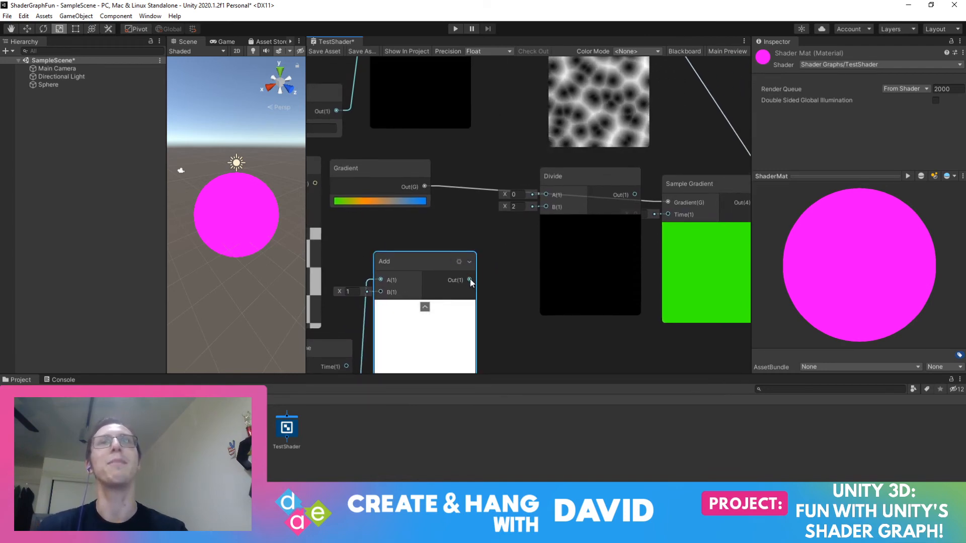
drag(469, 280, 545, 194)
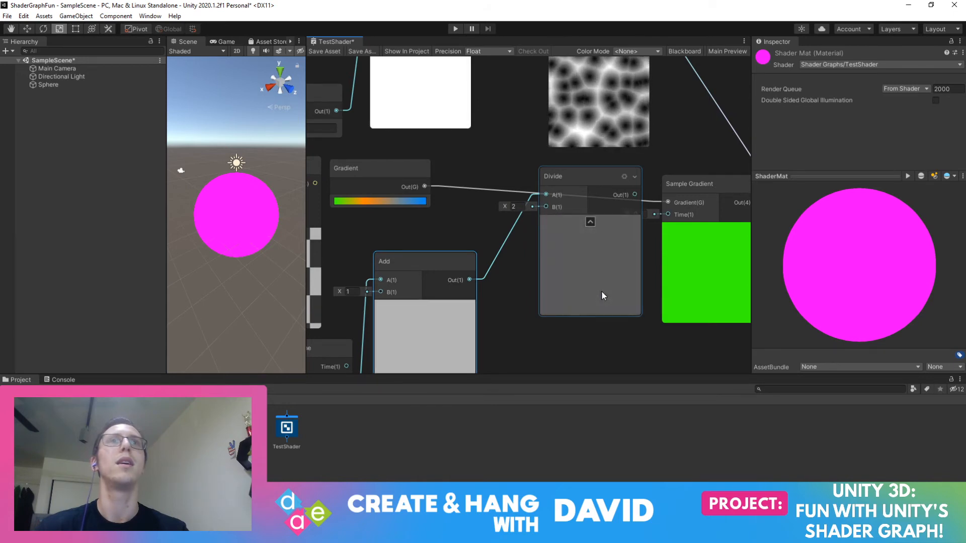
middle_drag(497, 301, 513, 268)
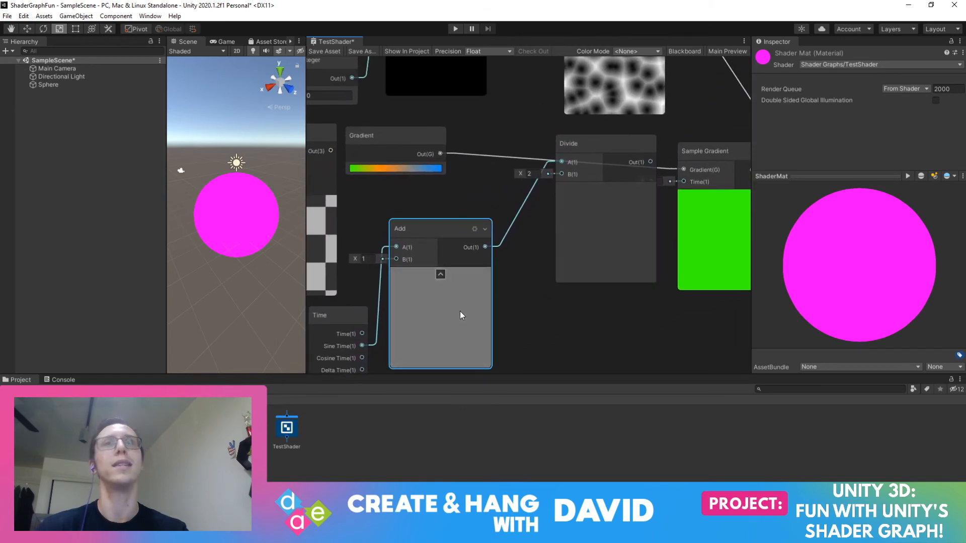
middle_drag(550, 239, 457, 274)
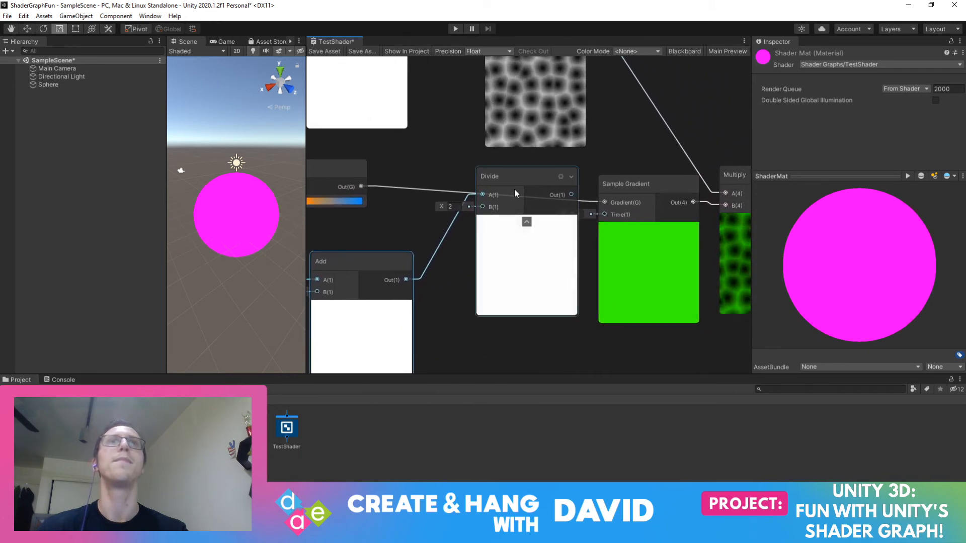
drag(521, 181, 500, 212)
drag(547, 235, 606, 216)
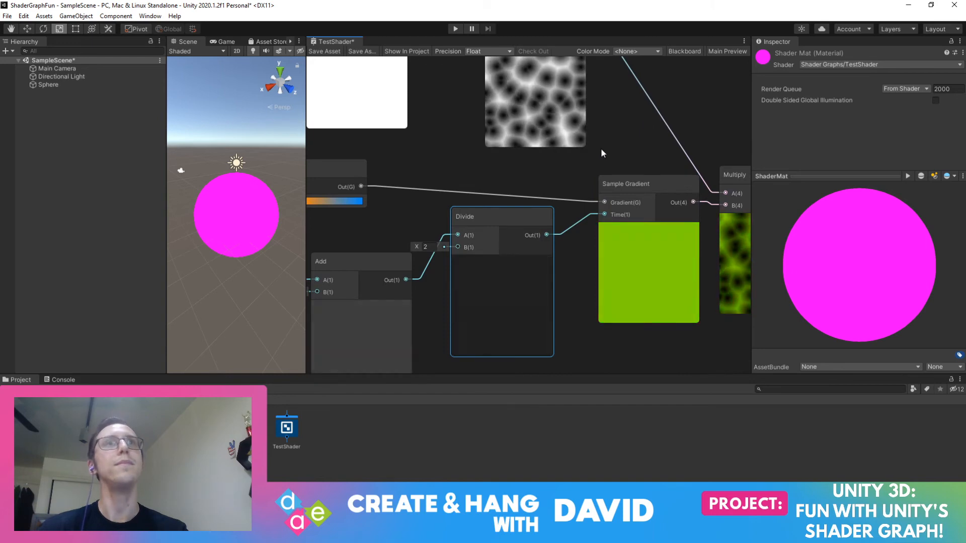
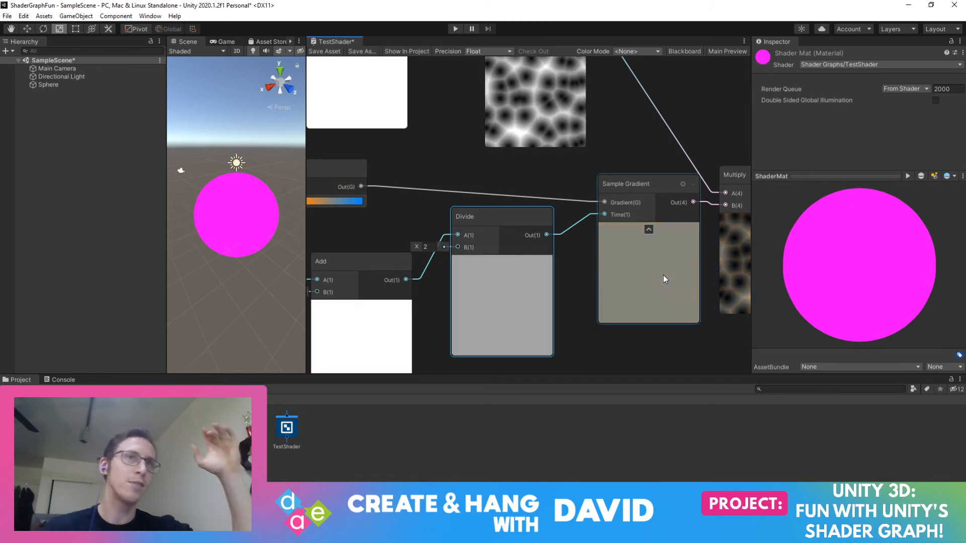
Nudge the Add node slightly up and right, between the Time and Divide nodes
middle_drag(670, 140, 553, 120)
scroll(508, 190, down, 4)
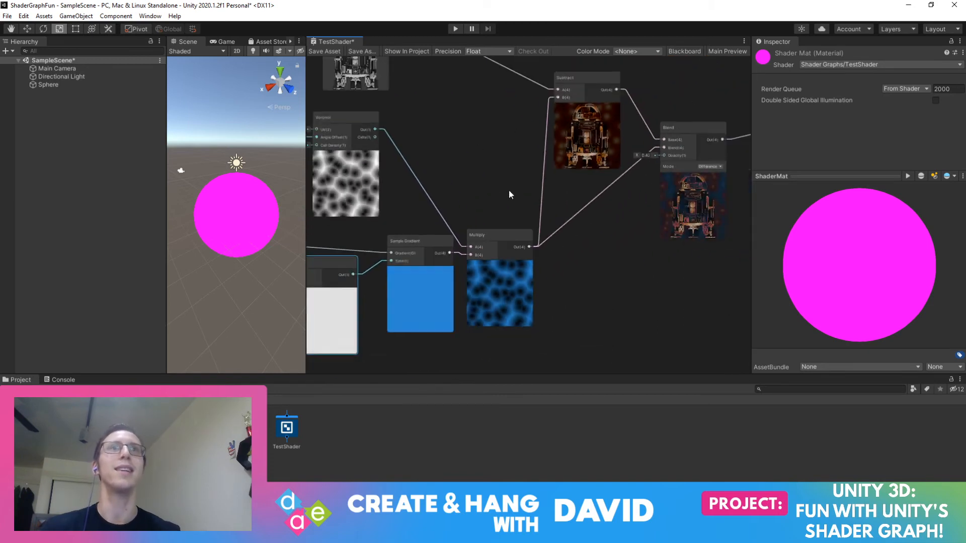
middle_drag(487, 165, 624, 111)
scroll(557, 163, up, 2)
middle_drag(556, 163, 595, 115)
click(467, 191)
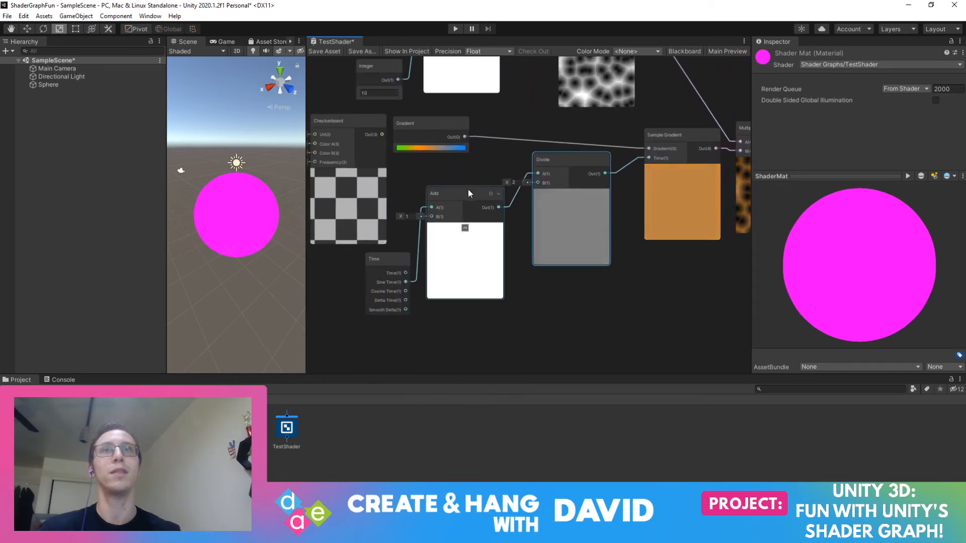
drag(468, 192, 476, 182)
Move the Checkerboard node up and left, and shift the Time node up and left into the space beside Add
middle_drag(436, 157, 508, 171)
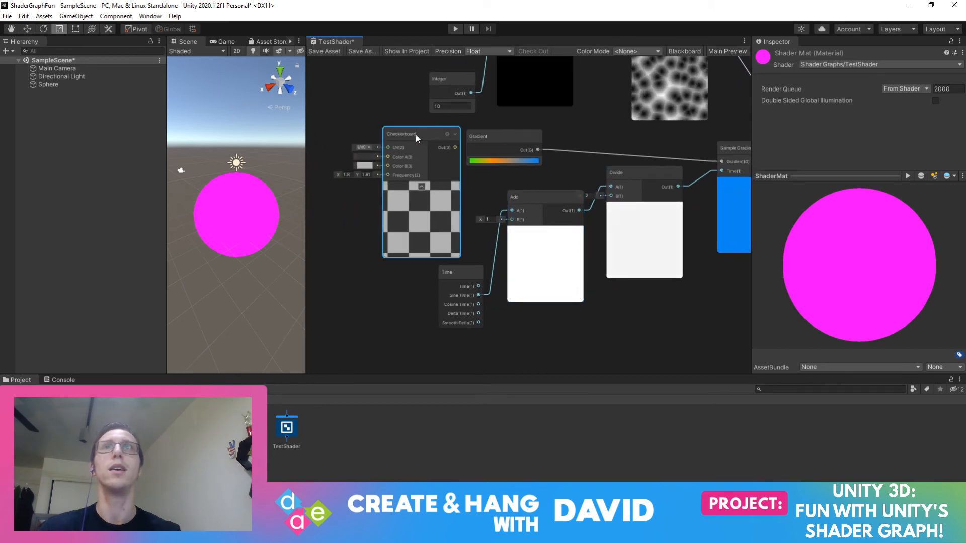
drag(416, 135, 340, 107)
drag(463, 272, 432, 187)
Delete the Subtract node feeding the Blend node
middle_drag(651, 163, 351, 250)
middle_drag(526, 179, 466, 213)
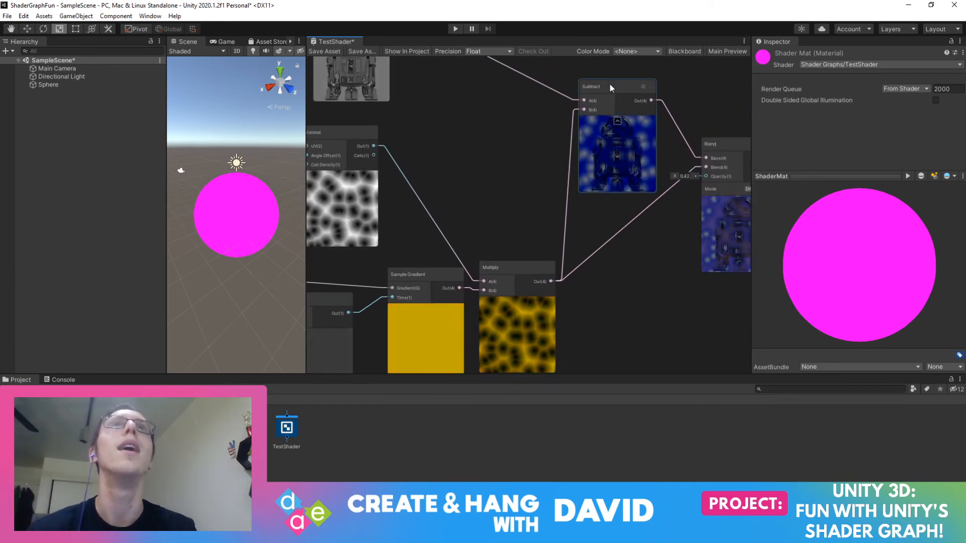
middle_drag(547, 109, 491, 166)
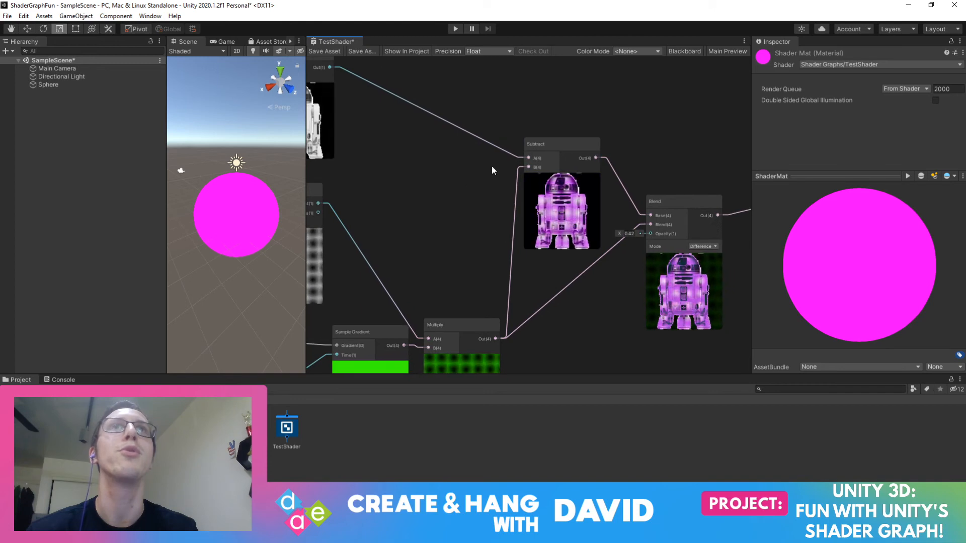
right_click(550, 146)
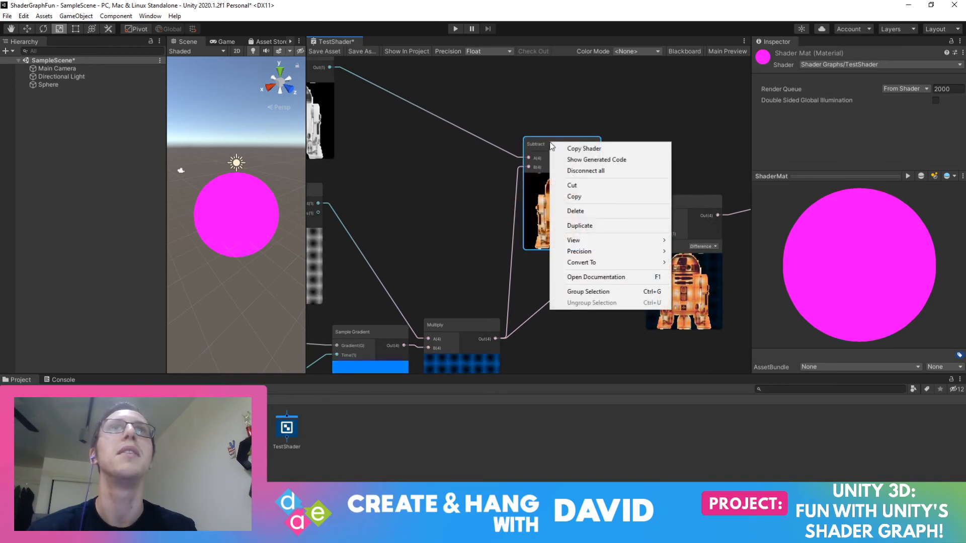
click(581, 214)
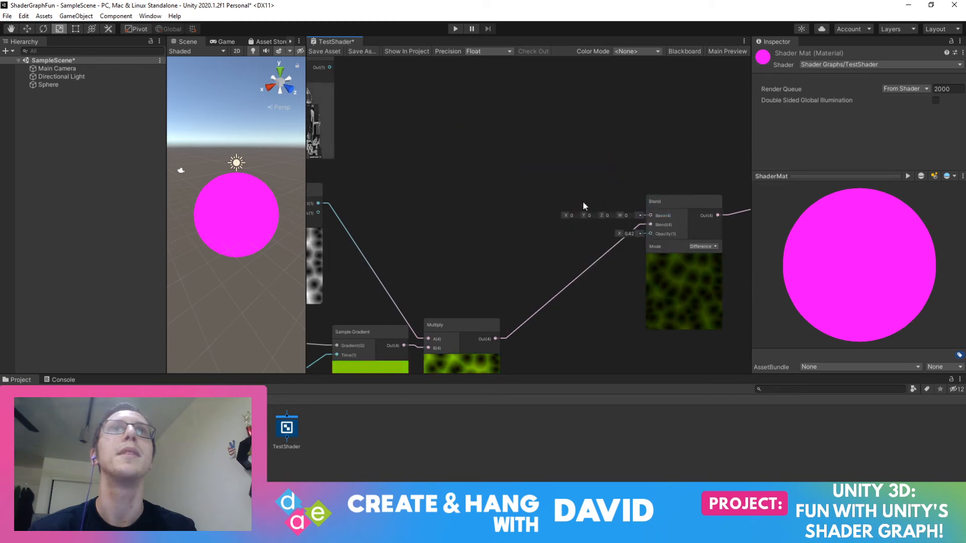
Connect Modulo's output directly to the Blend node's Base input
middle_drag(452, 156, 503, 176)
drag(381, 87, 678, 236)
middle_drag(686, 185, 527, 137)
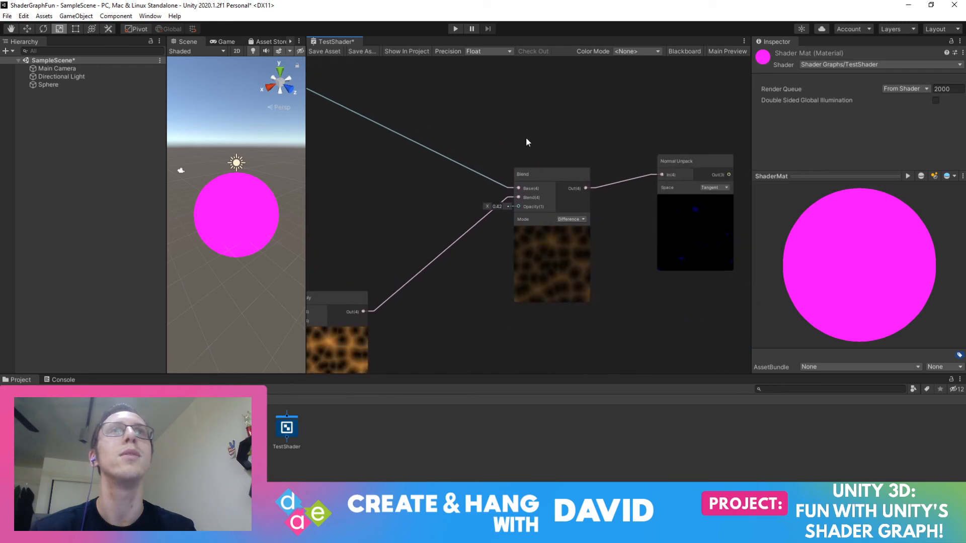
scroll(610, 246, up, 1)
scroll(610, 248, up, 1)
click(568, 207)
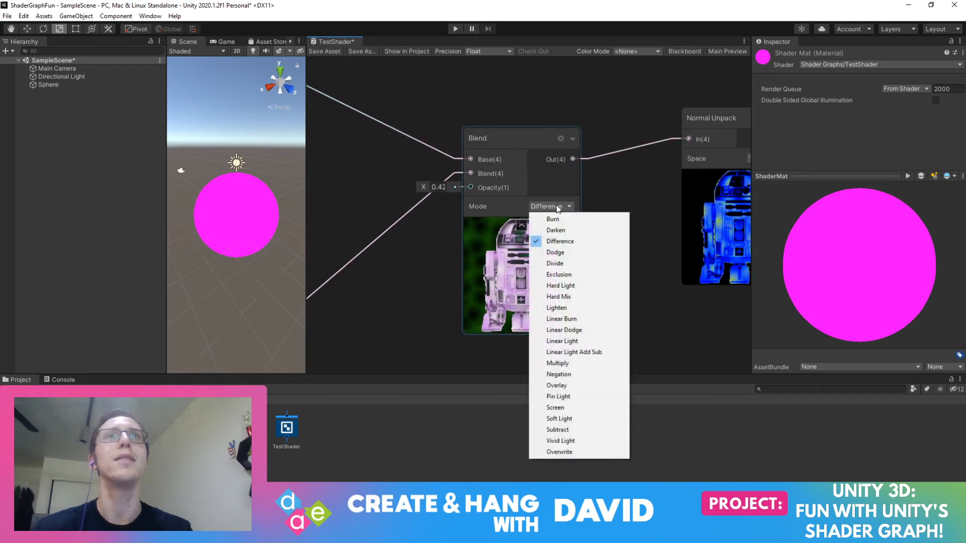
click(557, 205)
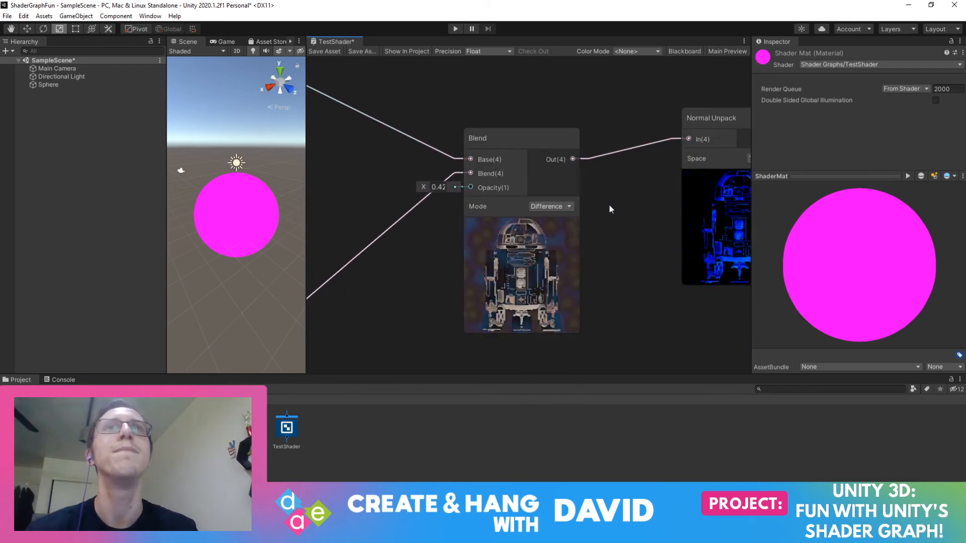
Try Sample Texture 2D's RGBA and A outputs on Modulo's A input, and settle on connecting the G output
middle_drag(397, 174, 767, 266)
middle_drag(407, 129, 680, 271)
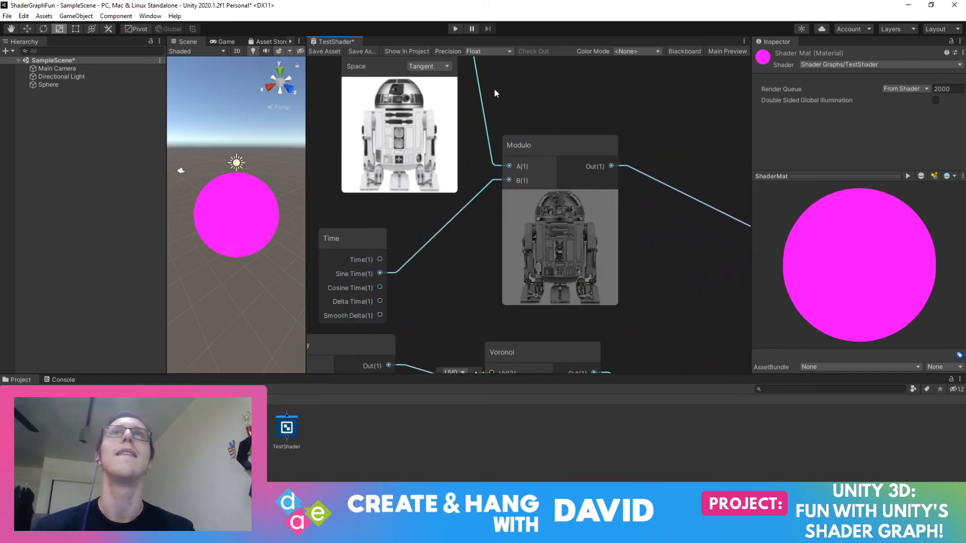
middle_drag(544, 108, 662, 98)
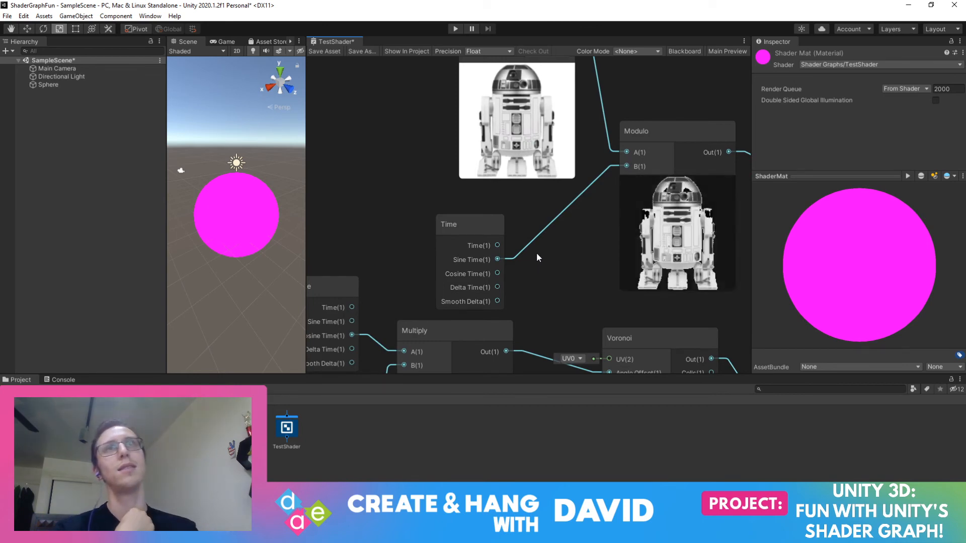
middle_drag(564, 233, 492, 337)
mouse_move(570, 112)
middle_down()
mouse_move(545, 201)
mouse_move(572, 149)
middle_up()
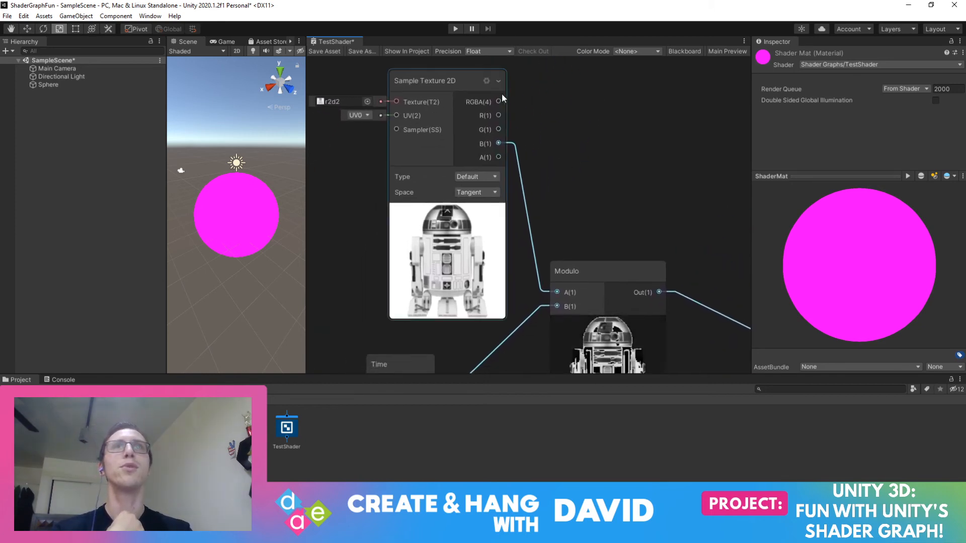
drag(498, 103, 557, 295)
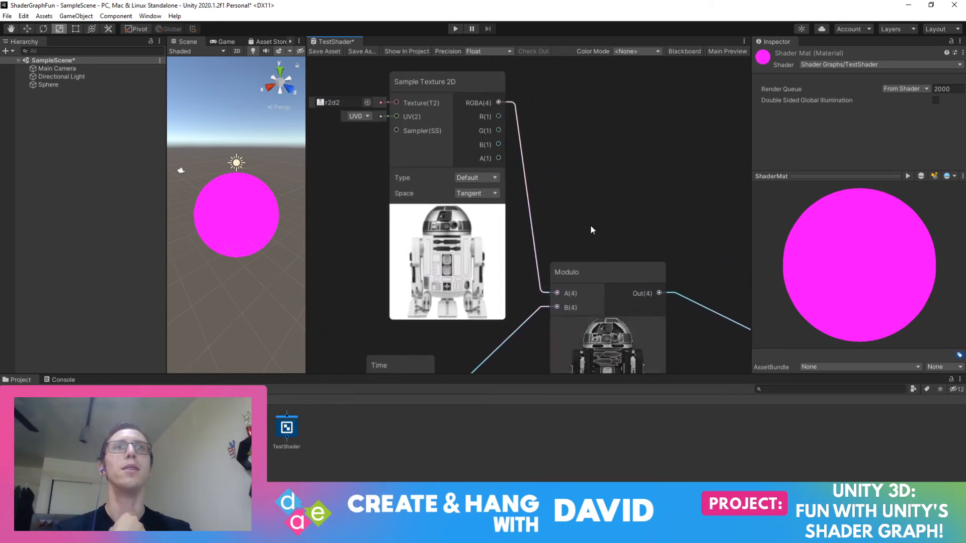
mouse_move(595, 208)
middle_down()
mouse_move(605, 155)
mouse_move(595, 189)
middle_up()
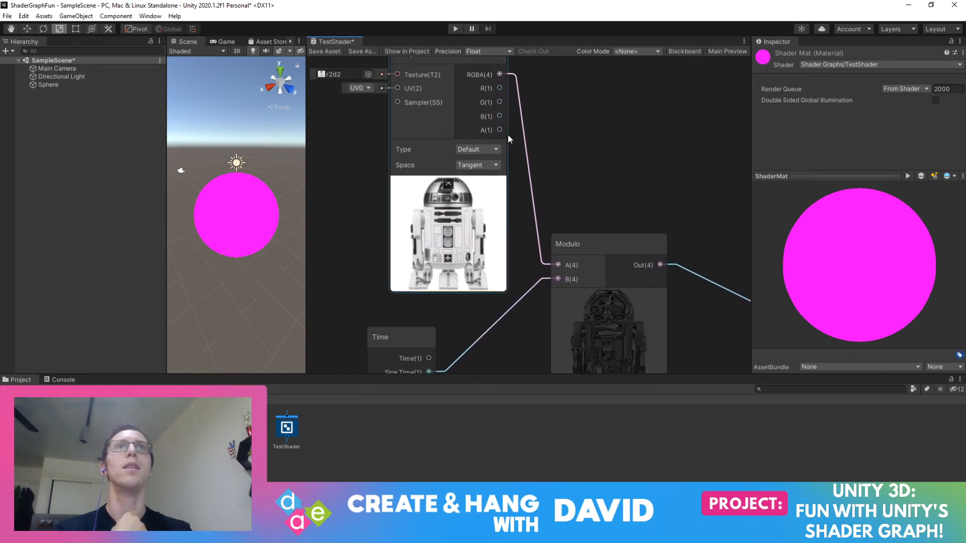
drag(499, 132, 560, 264)
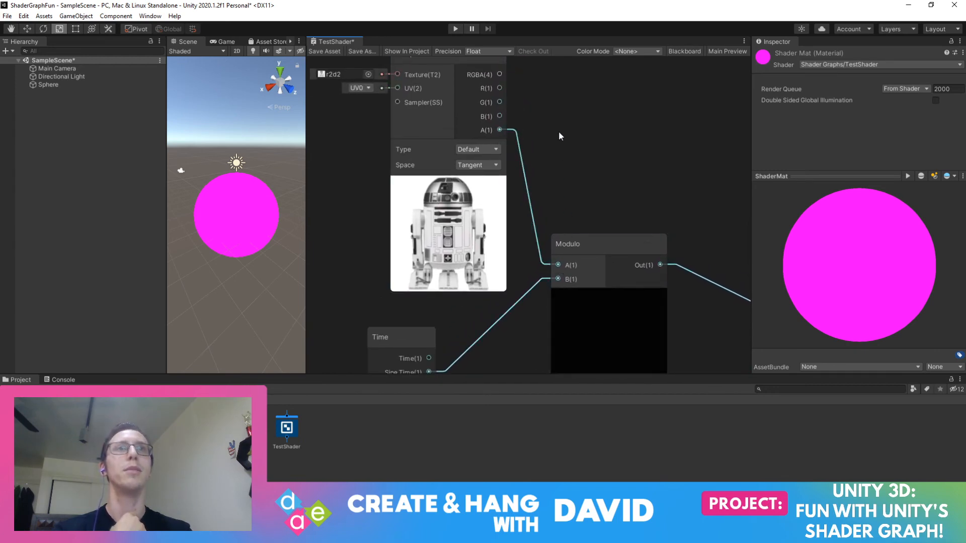
drag(500, 102, 559, 272)
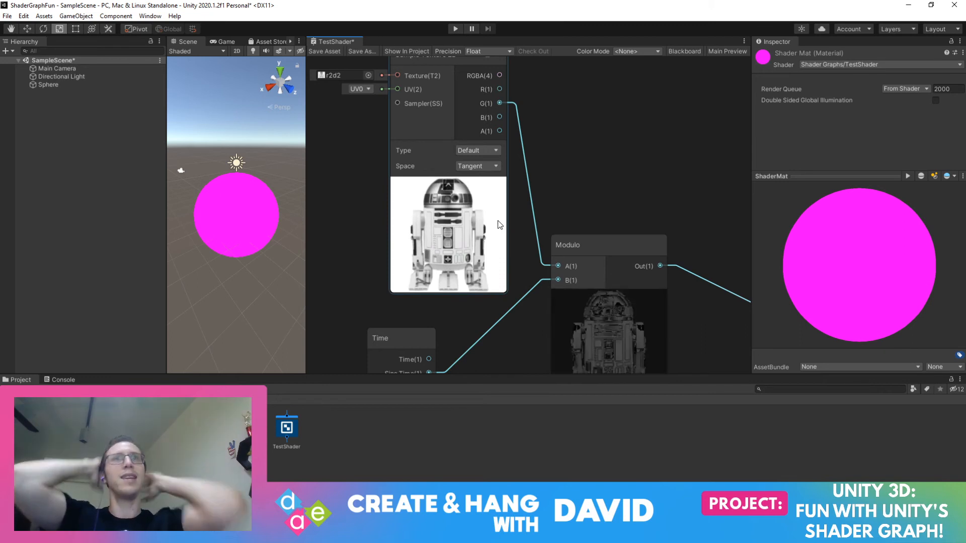
Move the Sample Texture 2D node further left to make room before the Modulo node
middle_drag(564, 130, 520, 189)
middle_drag(540, 127, 669, 126)
drag(526, 101, 446, 102)
middle_drag(666, 196, 589, 190)
scroll(624, 131, down, 5)
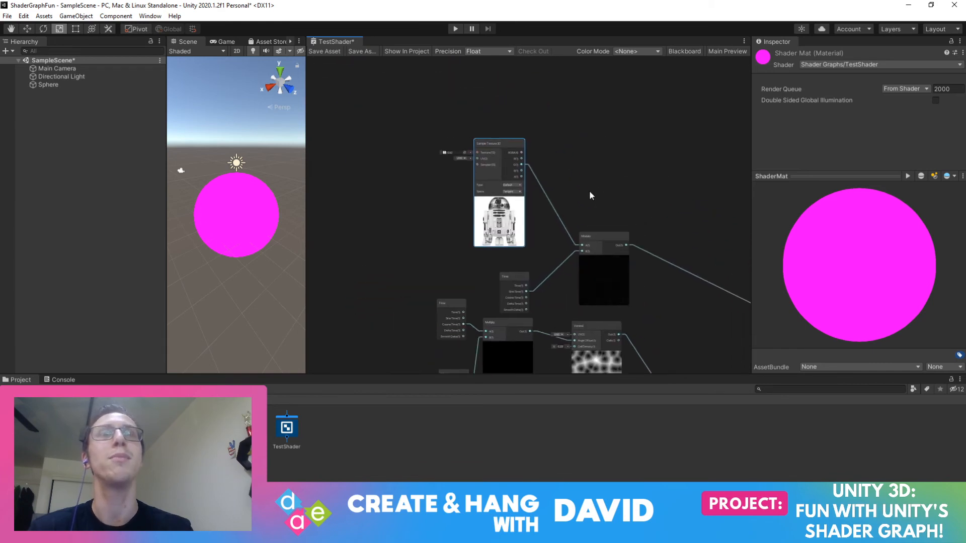
drag(497, 149, 460, 153)
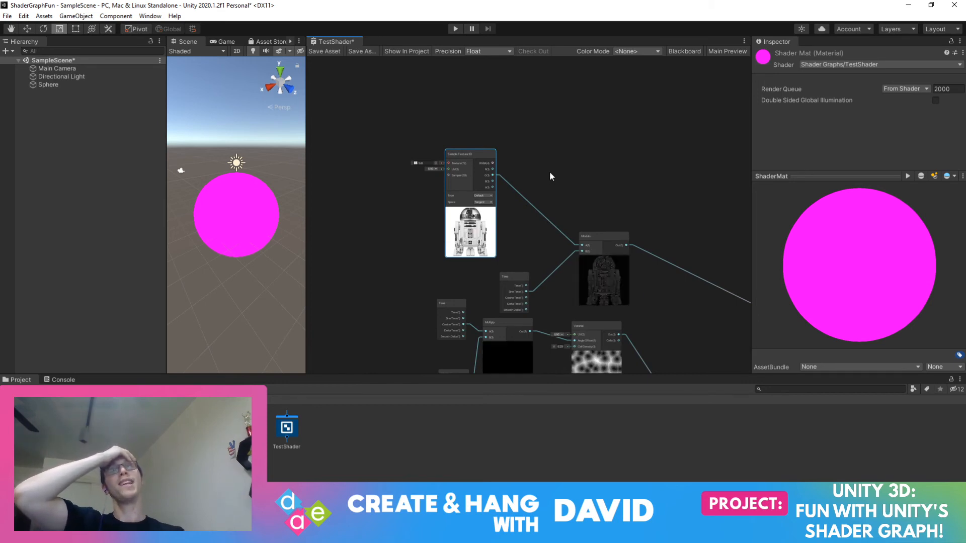
Create a Replace Color node from the Artistic Adjustment group and place it above the Modulo node
right_click(551, 176)
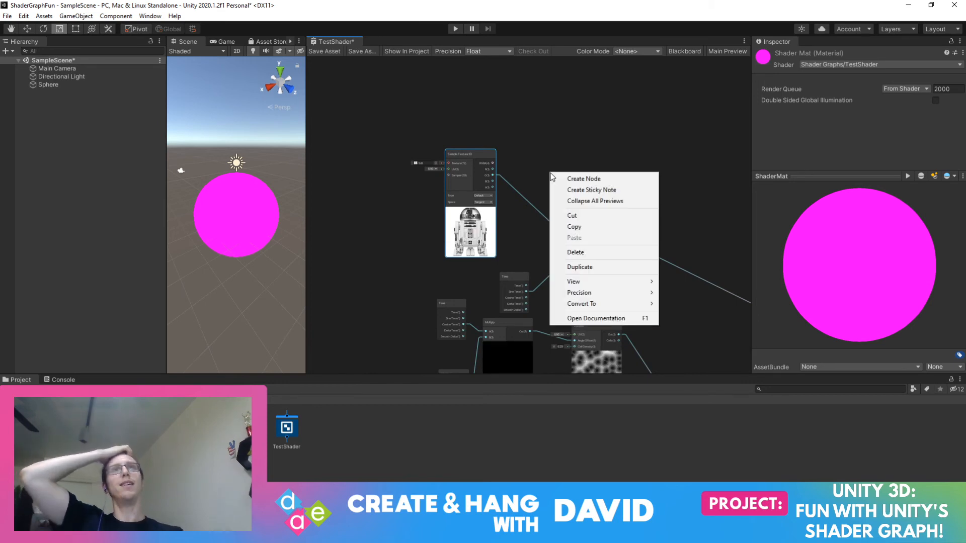
click(558, 179)
text(invert)
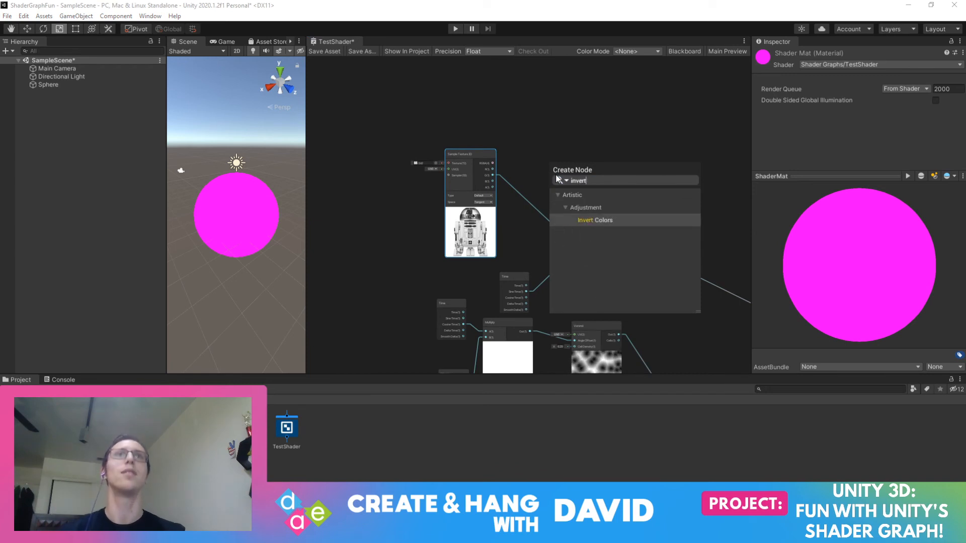
click(566, 207)
click(566, 207)
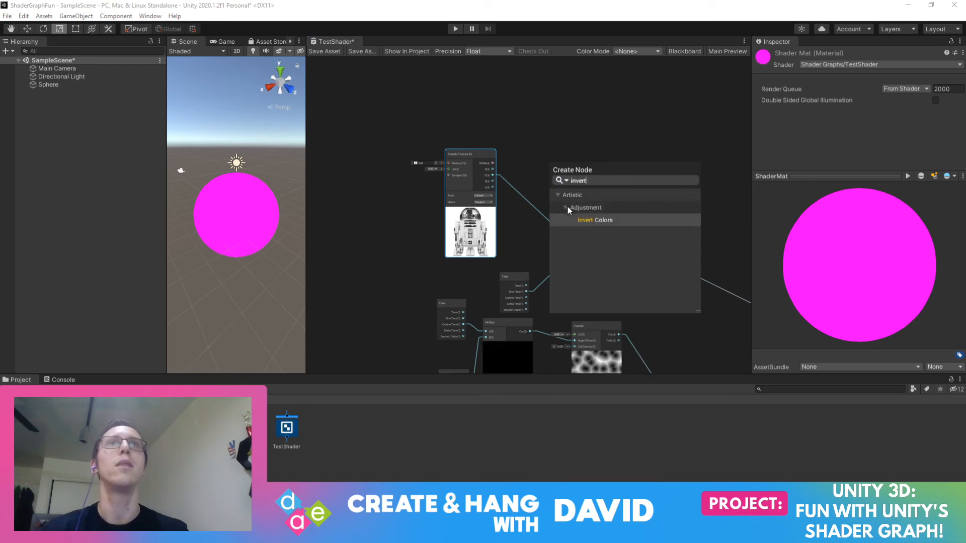
double_click(602, 180)
key(BackSpace)
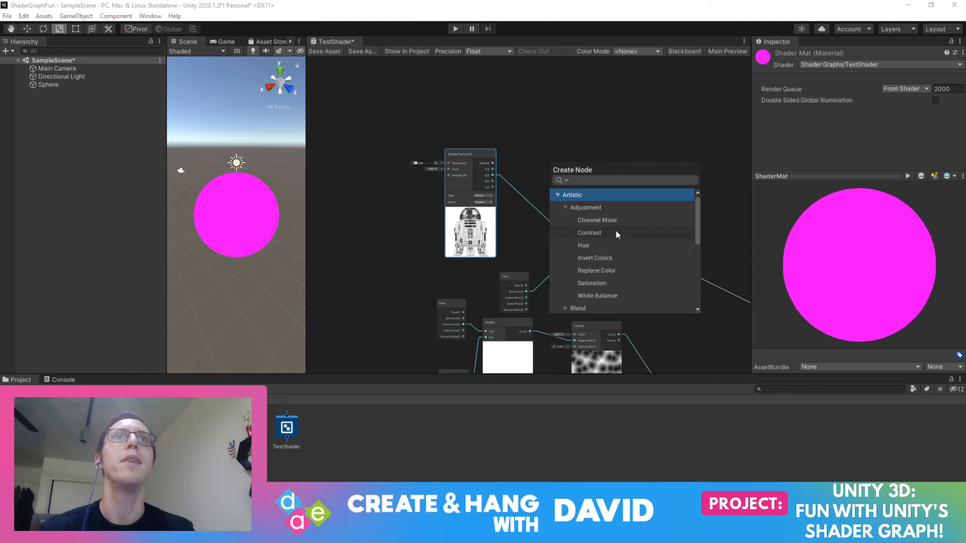
scroll(615, 229, down, 2)
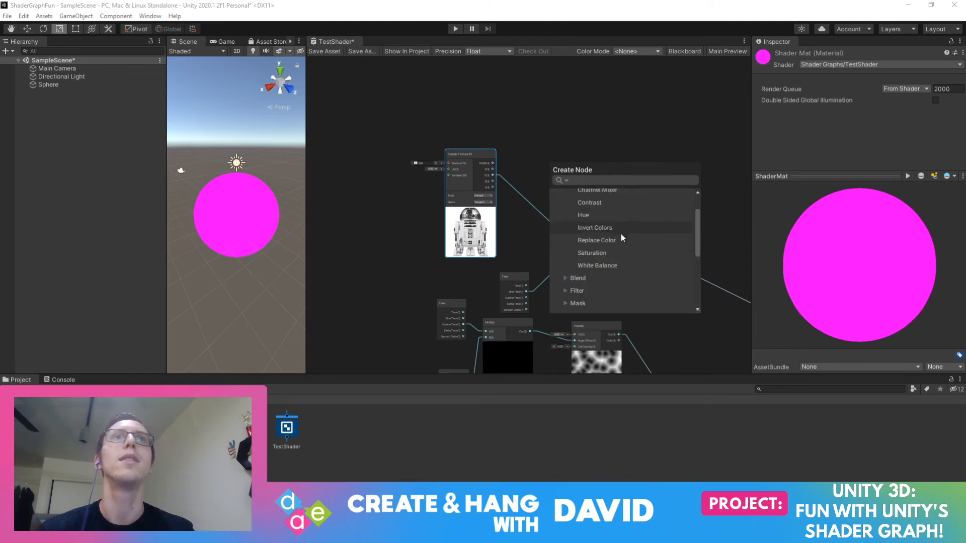
double_click(622, 240)
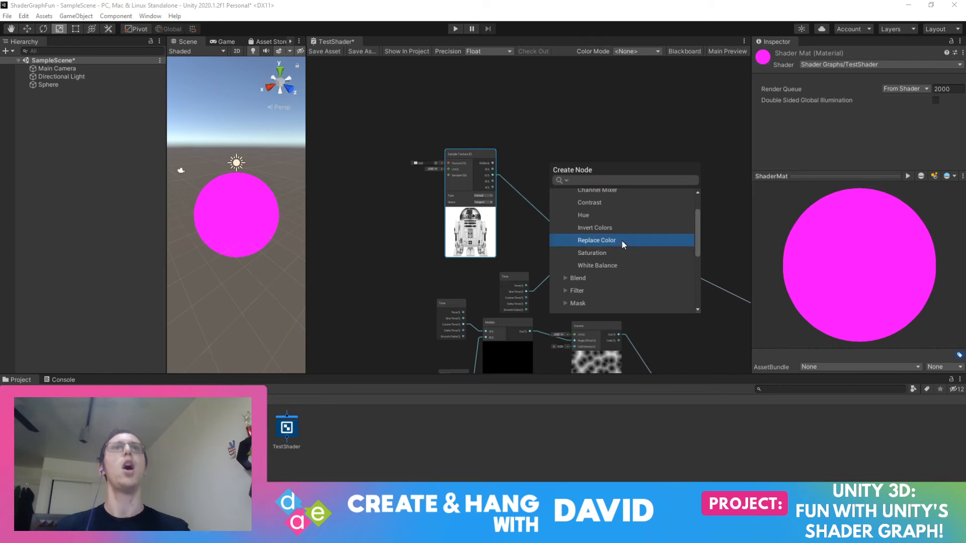
drag(573, 189, 601, 137)
Set Replace Color's From color to white and connect Sample Texture 2D's RGBA output to its In input
middle_drag(675, 214, 653, 273)
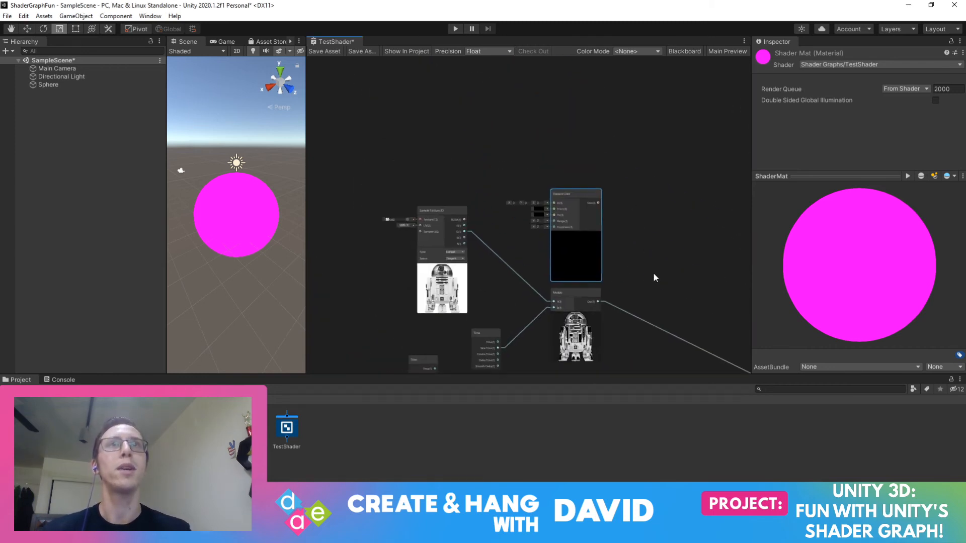
scroll(608, 242, up, 4)
middle_drag(609, 242, 690, 208)
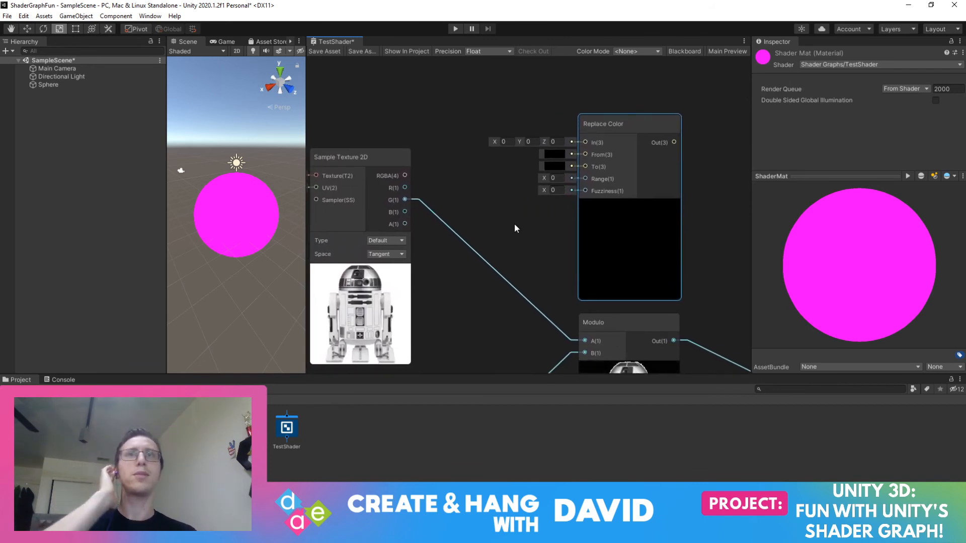
click(556, 154)
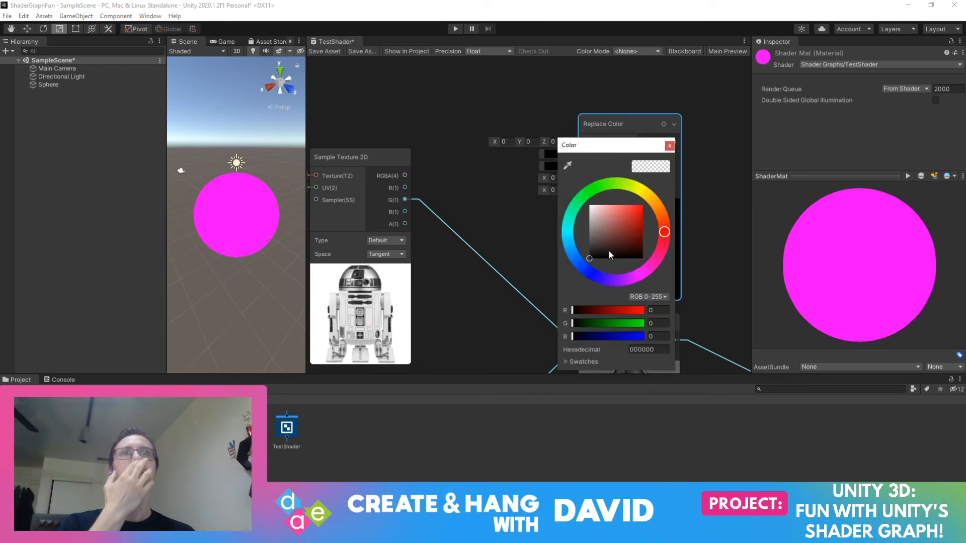
drag(609, 251, 577, 163)
click(669, 146)
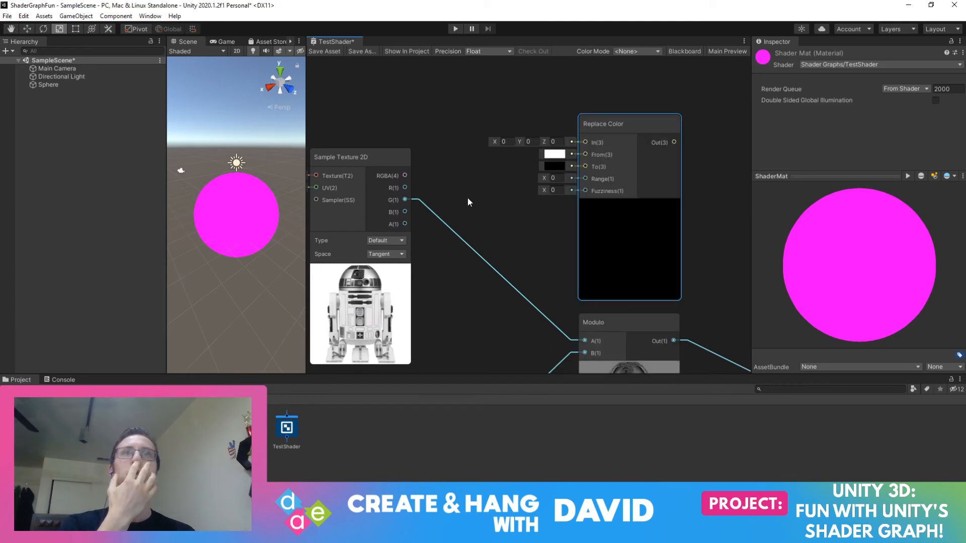
drag(405, 175, 585, 143)
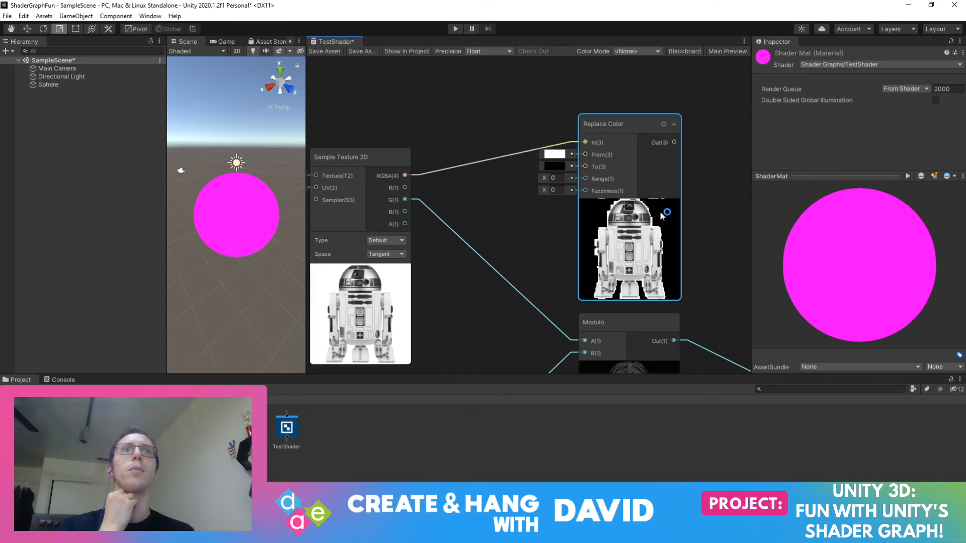
Try light grays such as EAEAEA as Replace Color's From color, and return it to white
click(555, 154)
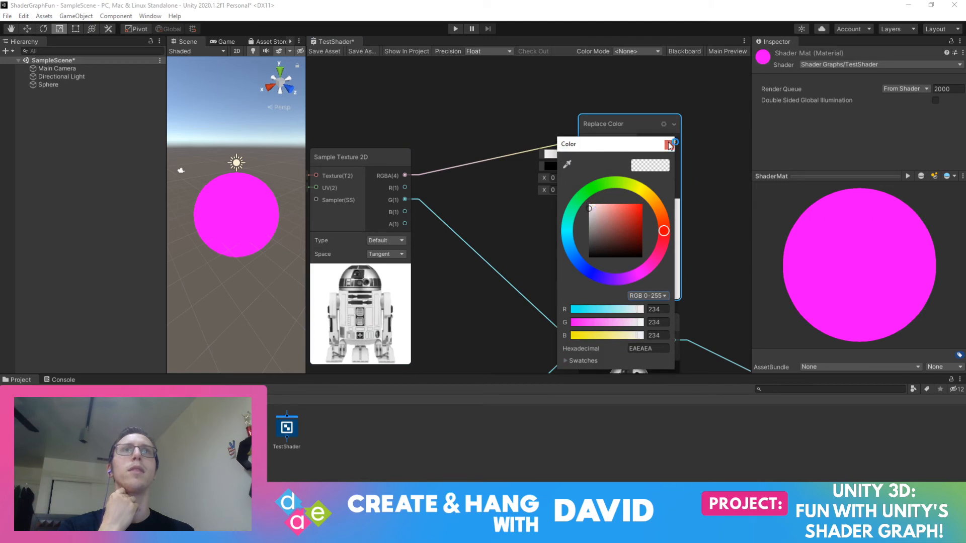
click(669, 144)
click(558, 155)
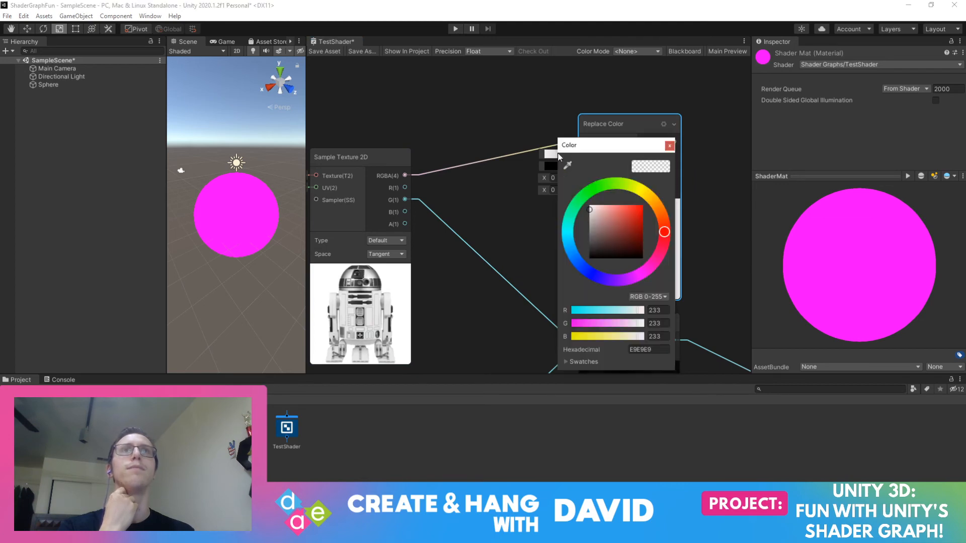
click(669, 146)
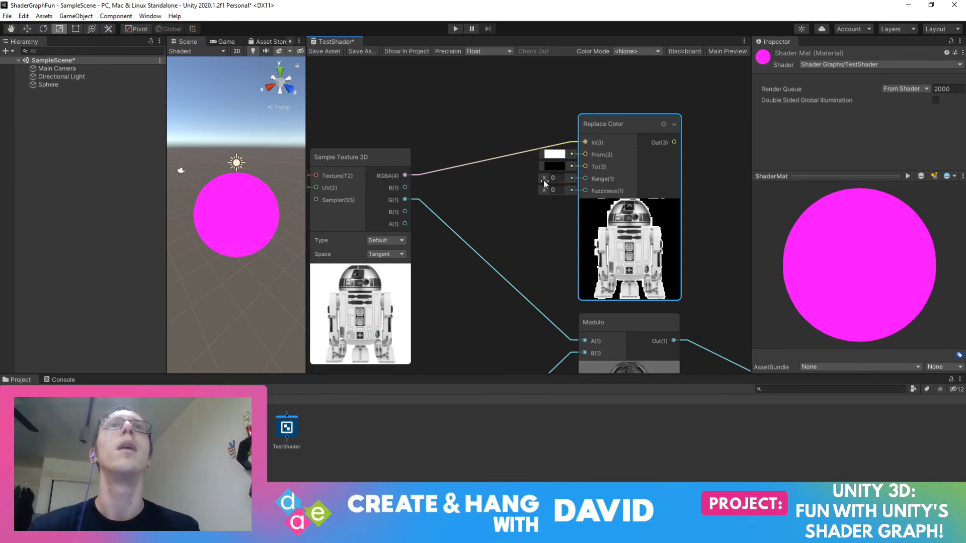
Raise Replace Color's Range to 0.12
drag(543, 177, 547, 179)
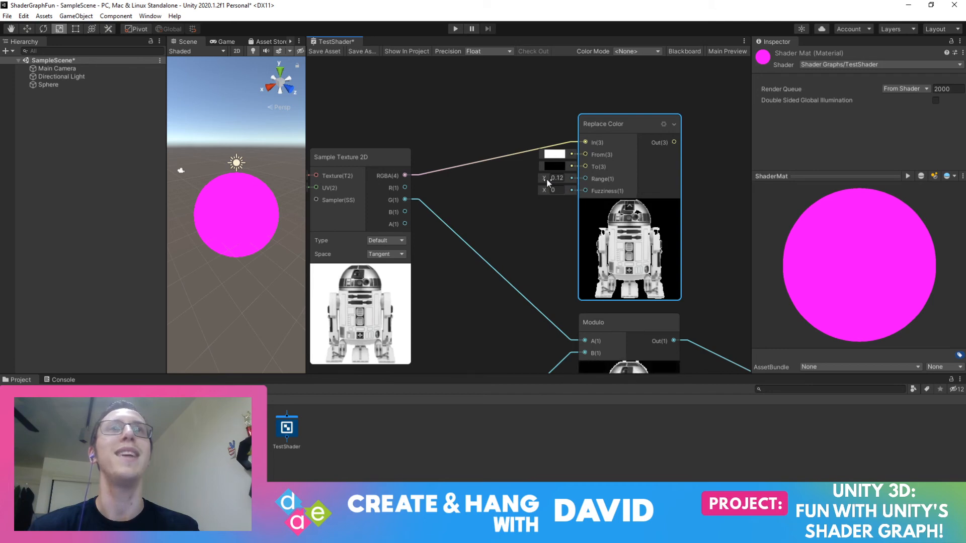
Try Replace Color Range values of 0.1 and 0.09, and settle on 0.08
click(557, 179)
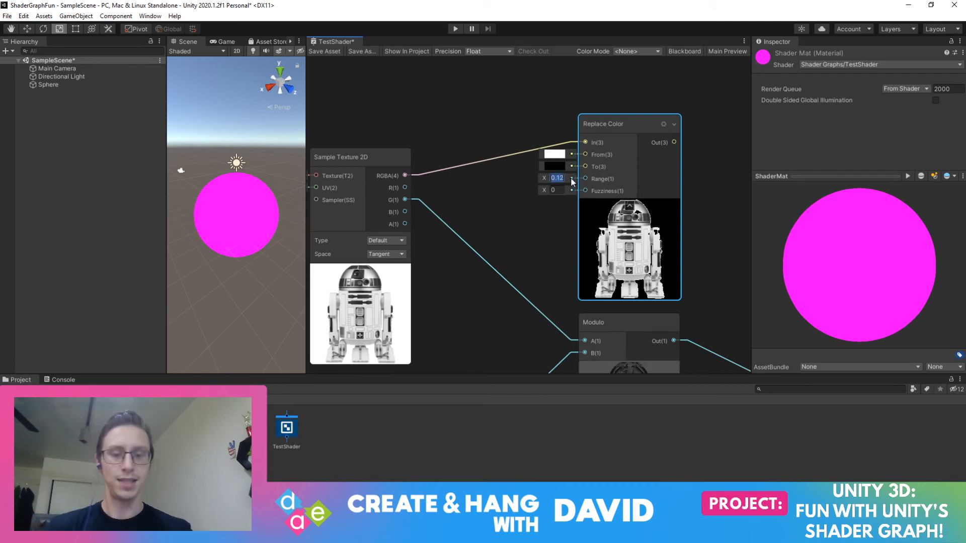
text(0.1)
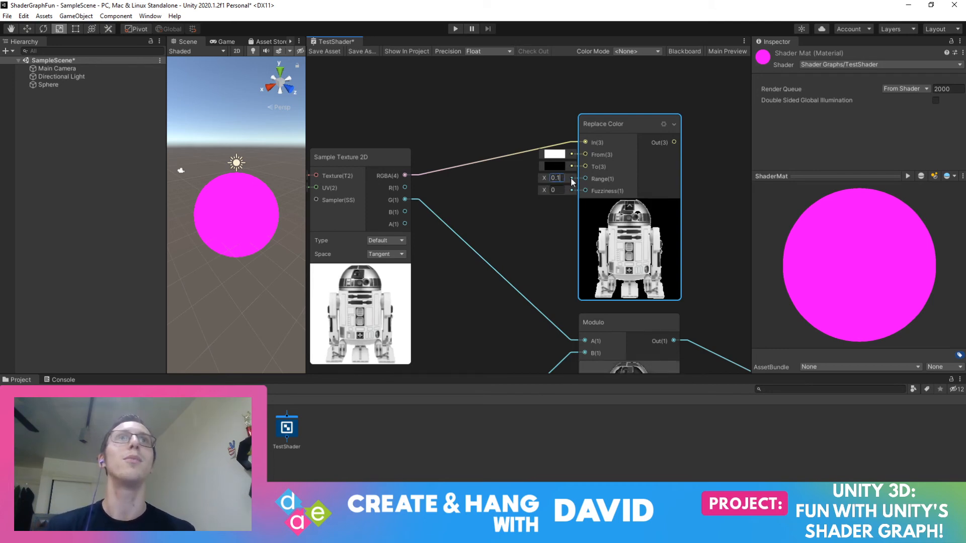
key(BackSpace)
text(09)
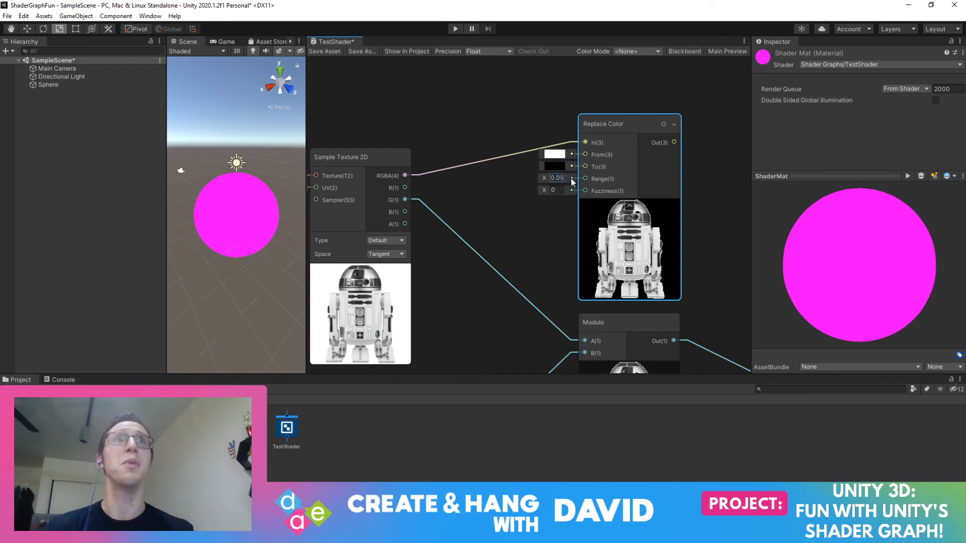
key(BackSpace)
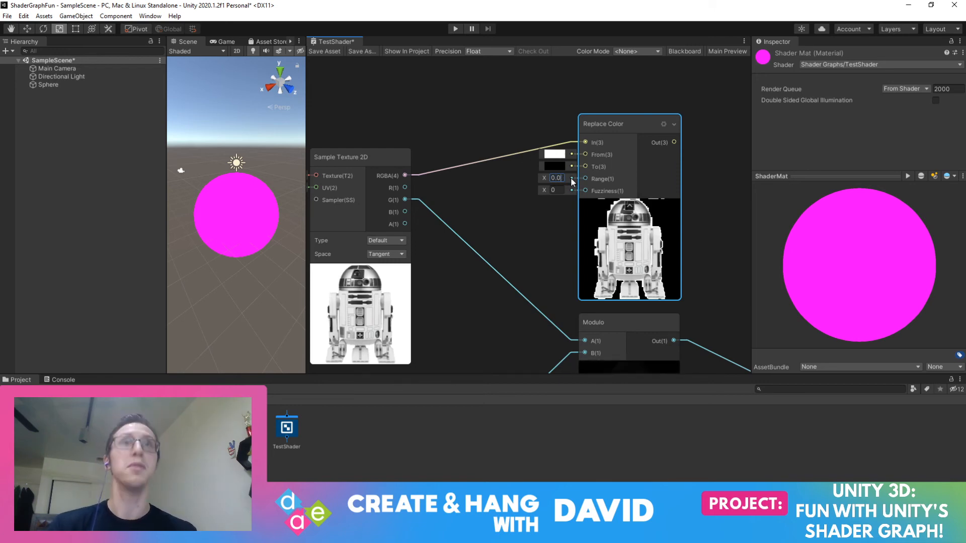
text(8)
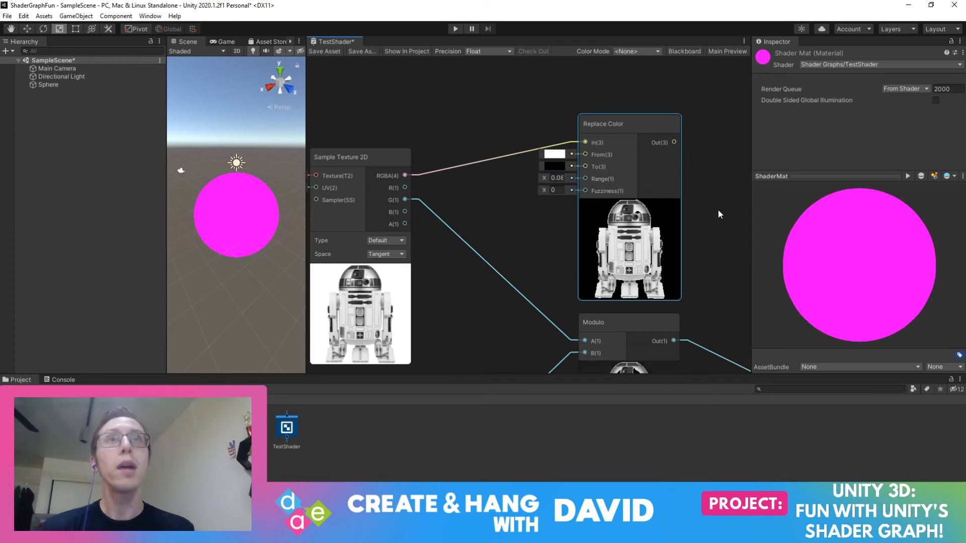
Delete the connection between Sample Texture 2D's G output and Modulo's A input
scroll(662, 184, down, 5)
middle_drag(577, 173, 636, 174)
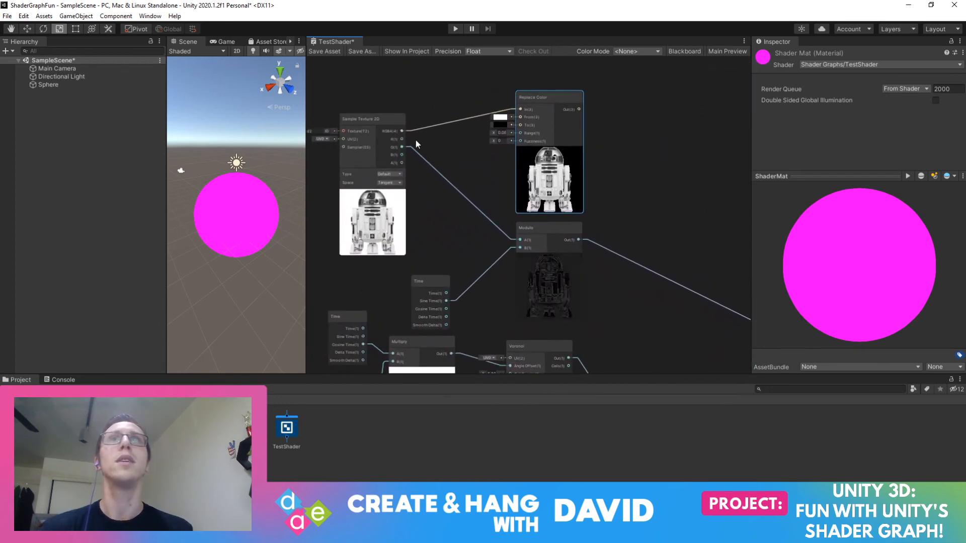
right_click(428, 164)
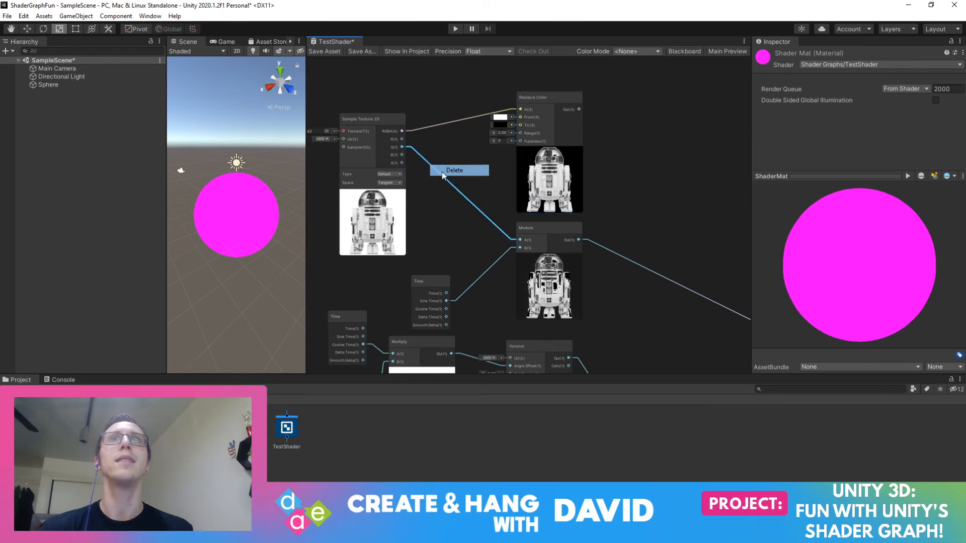
click(443, 171)
Move Replace Color right beside Sample Texture 2D and connect its Out to Modulo's A input
middle_drag(372, 118, 475, 144)
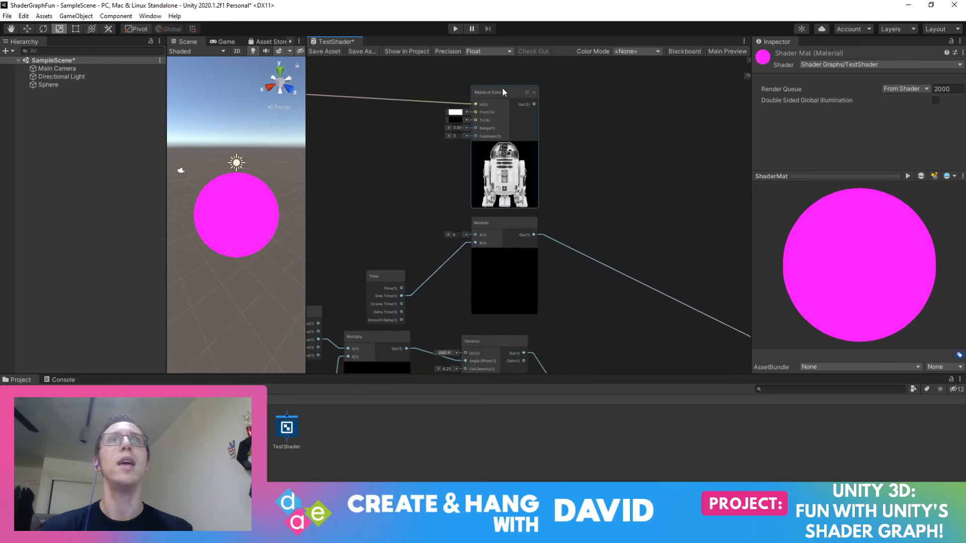
drag(503, 88, 359, 112)
middle_drag(484, 152, 550, 106)
drag(457, 83, 542, 226)
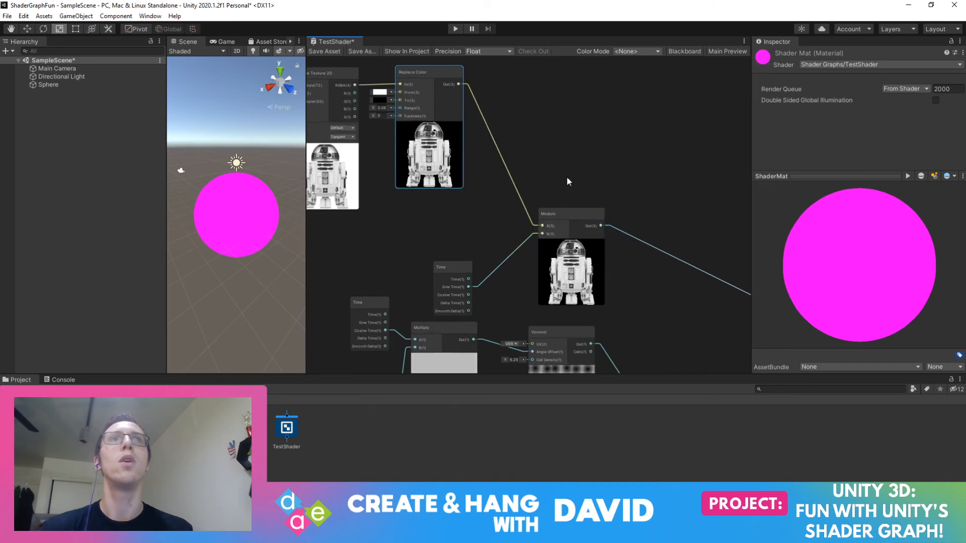
Follow the graph downstream to examine how the replaced background affects the Blend and Normal Unpack previews
middle_drag(620, 294, 399, 176)
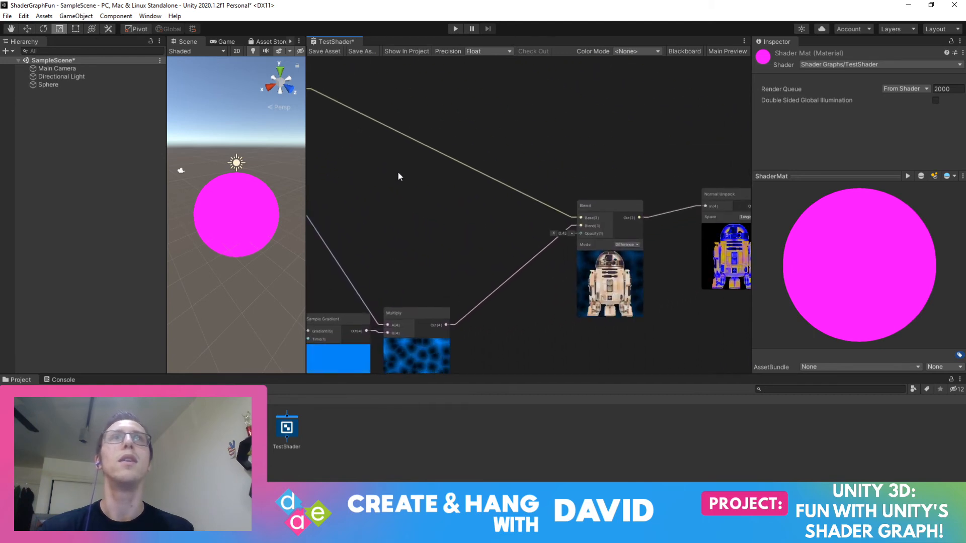
scroll(647, 292, up, 4)
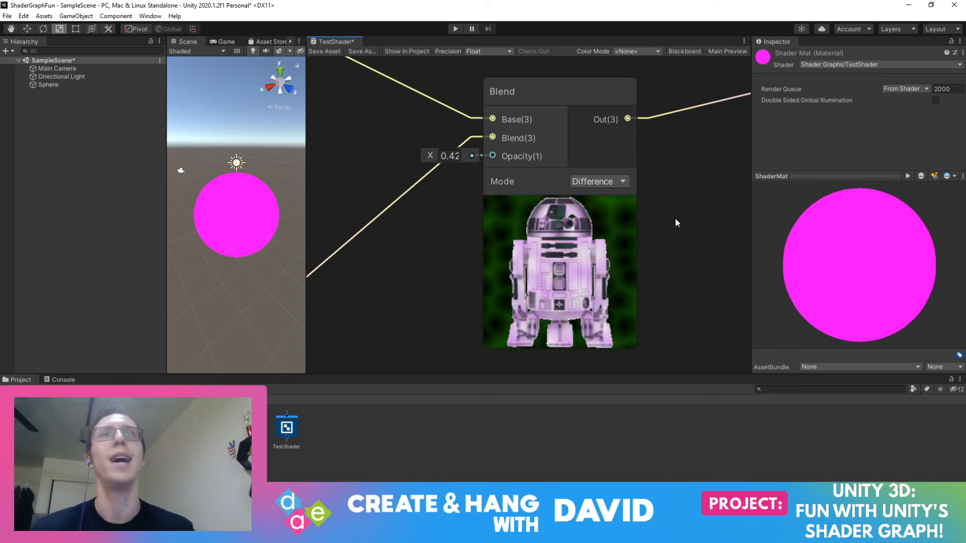
middle_drag(675, 218, 488, 246)
scroll(562, 251, down, 5)
middle_drag(697, 252, 673, 245)
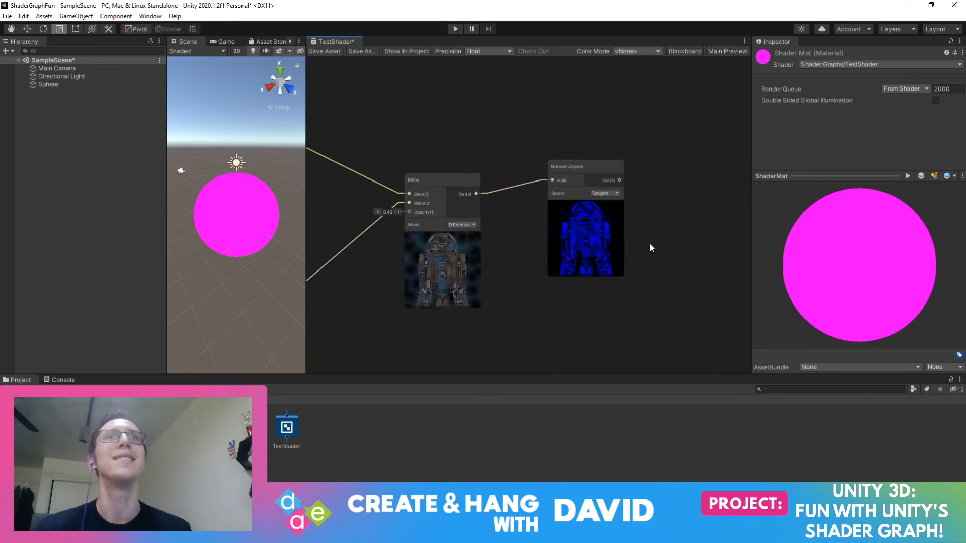
scroll(649, 246, up, 5)
middle_drag(610, 231, 684, 244)
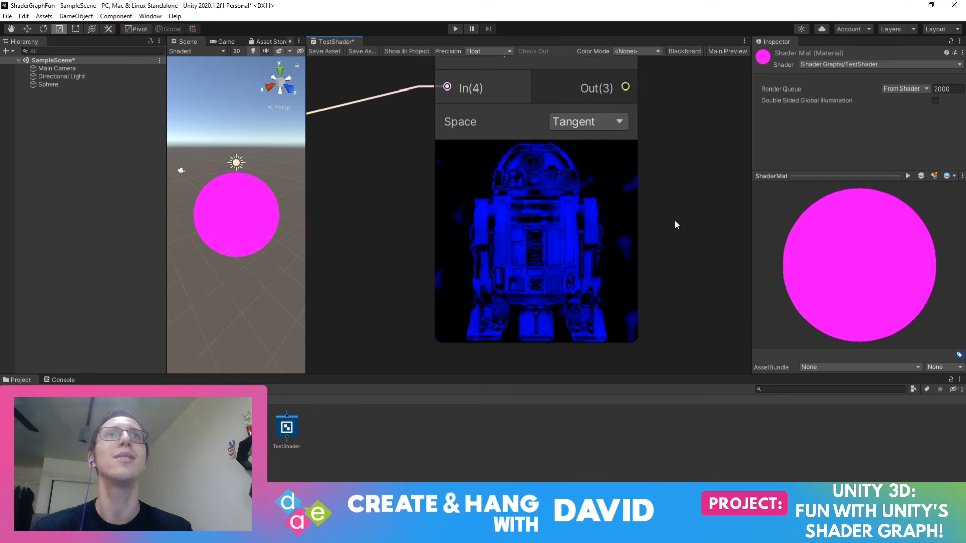
scroll(720, 269, down, 5)
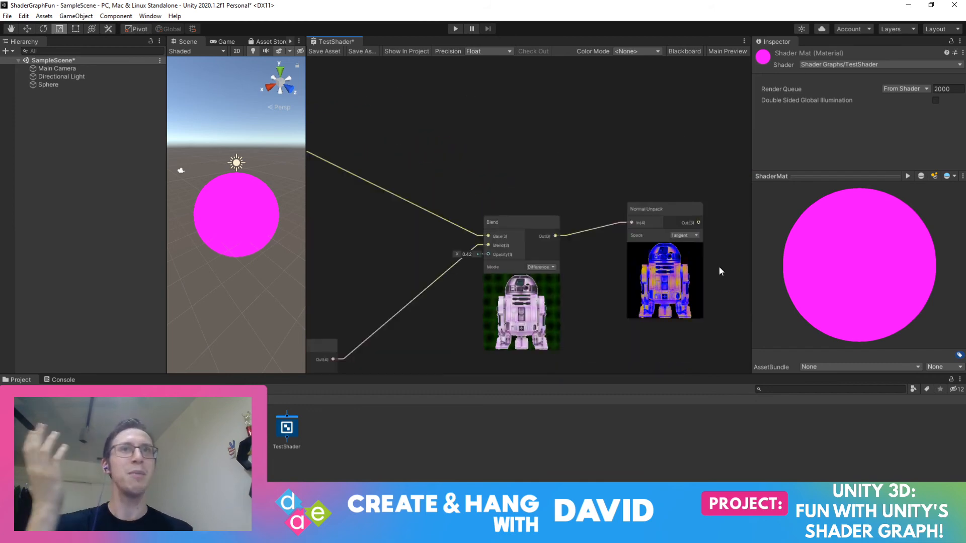
scroll(608, 151, down, 5)
middle_drag(609, 150, 634, 282)
scroll(645, 240, up, 3)
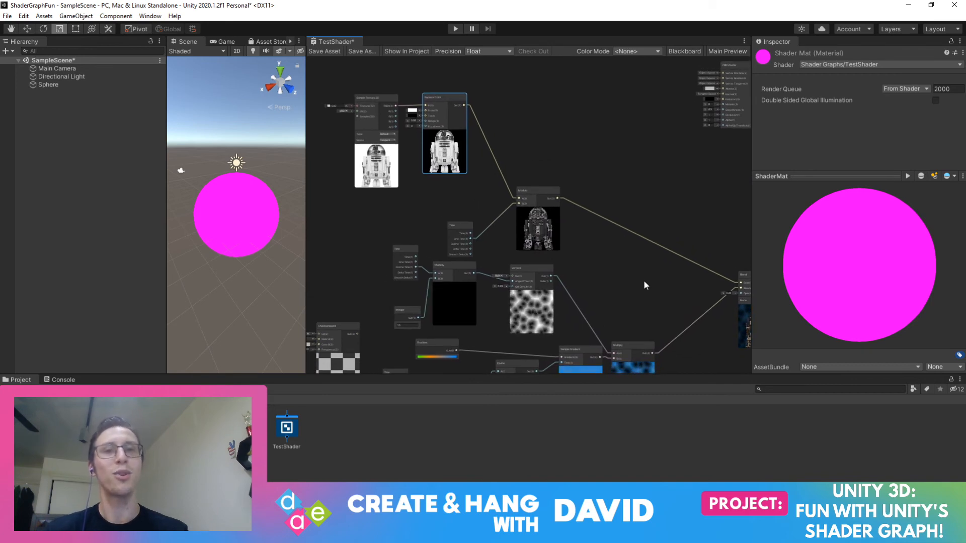
Move the Modulo node slightly up and to the right, closer to Replace Color's level
middle_drag(588, 146, 616, 213)
drag(561, 256, 575, 220)
scroll(592, 209, up, 3)
middle_drag(593, 210, 680, 192)
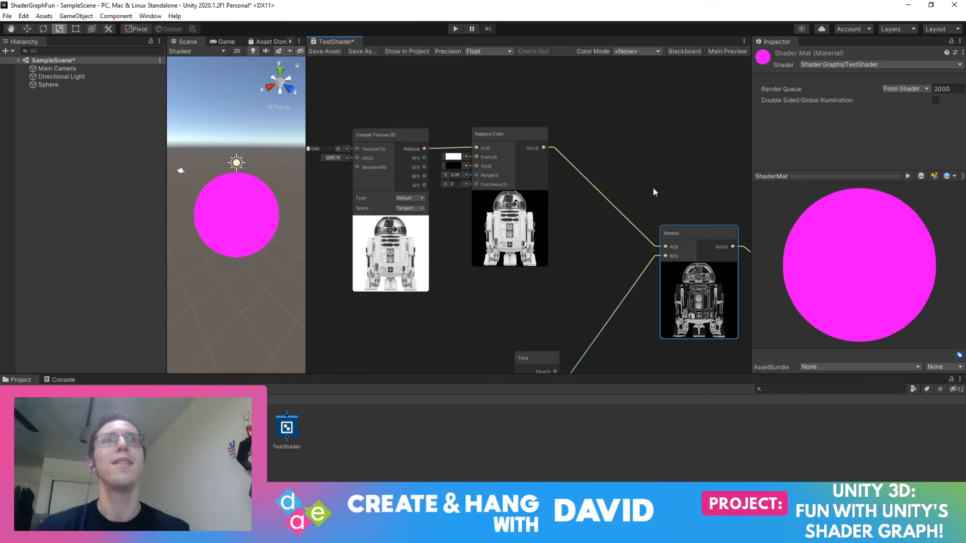
Examine the animated Modulo preview and the Sine Time connection that feeds its B input
mouse_move(635, 179)
middle_down()
mouse_move(648, 170)
mouse_move(639, 187)
middle_up()
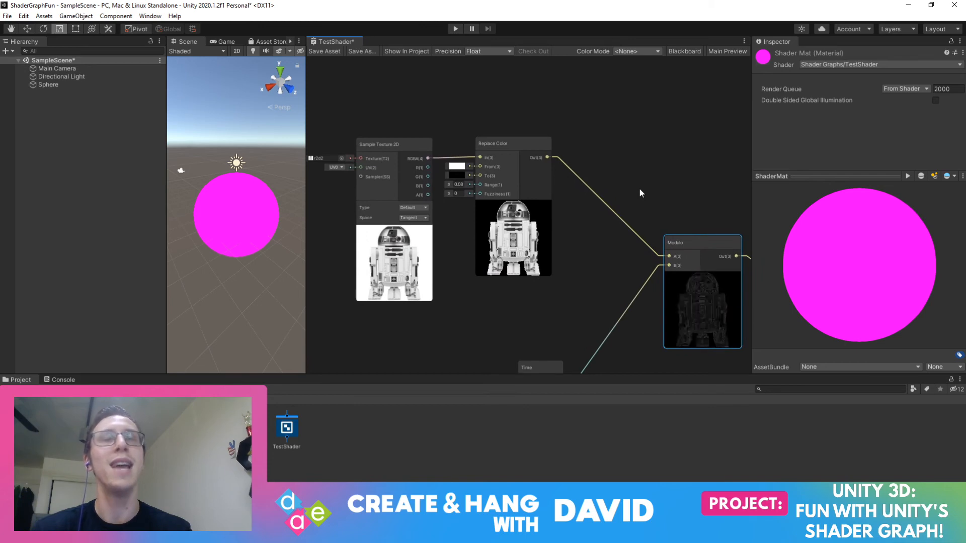
middle_drag(603, 239, 629, 133)
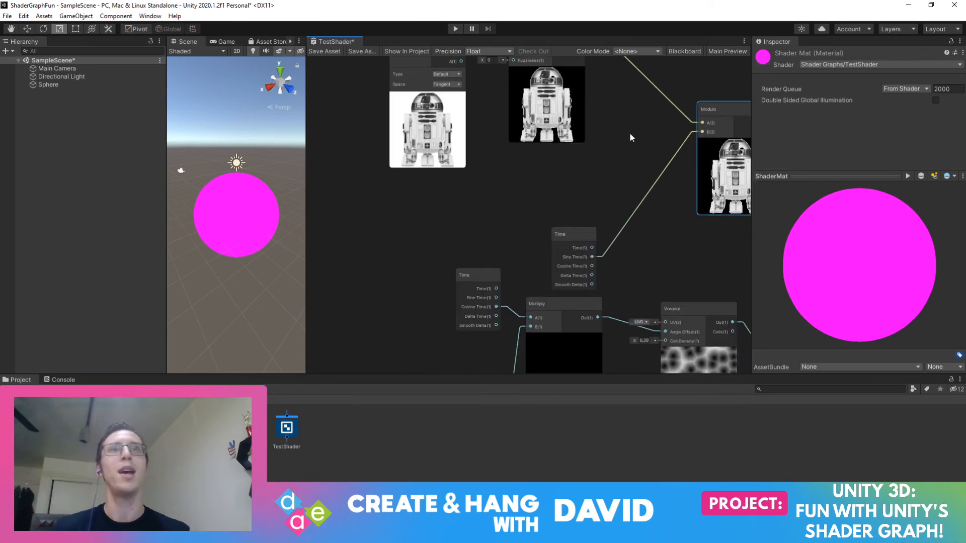
middle_drag(672, 218, 578, 173)
scroll(576, 232, up, 4)
scroll(534, 213, down, 6)
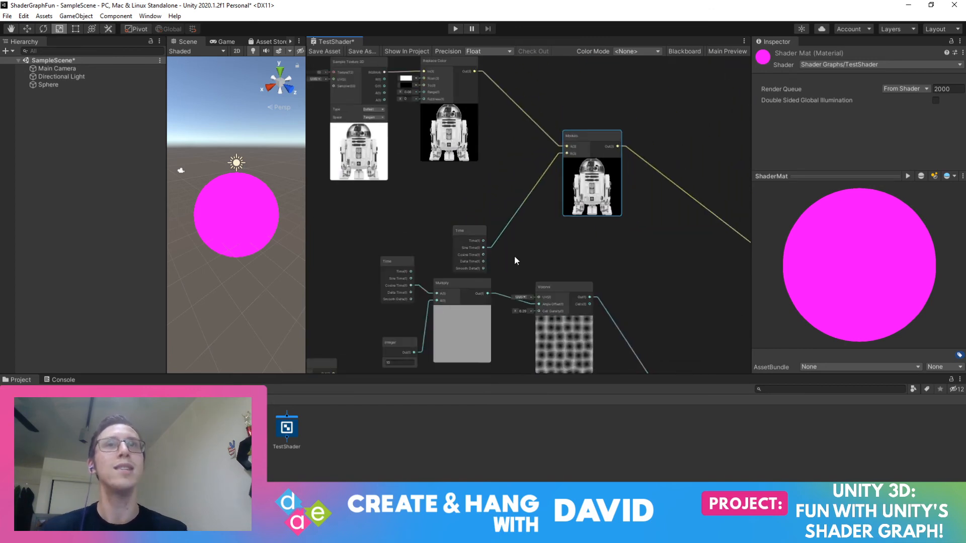
mouse_move(514, 255)
middle_down()
mouse_move(553, 116)
mouse_move(580, 192)
middle_up()
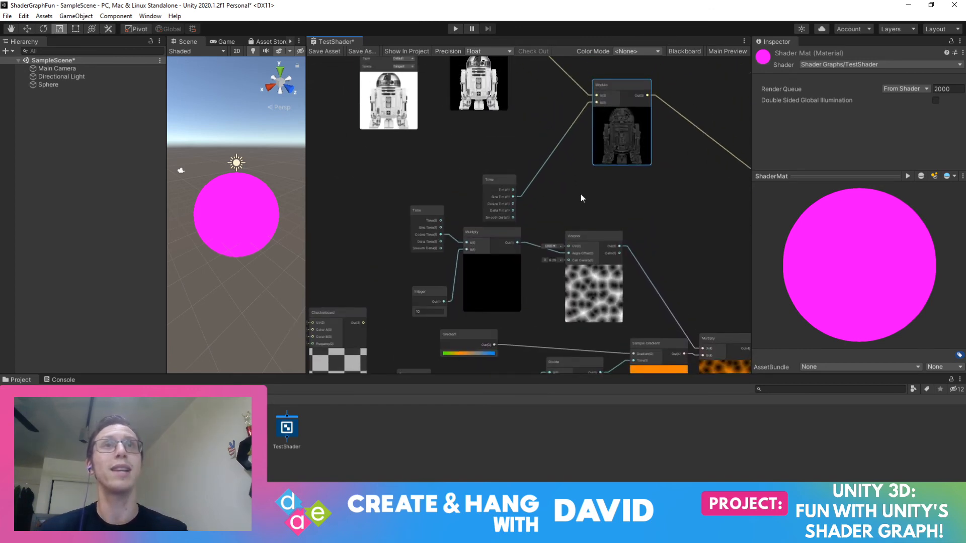
middle_drag(619, 123, 564, 204)
scroll(565, 209, up, 8)
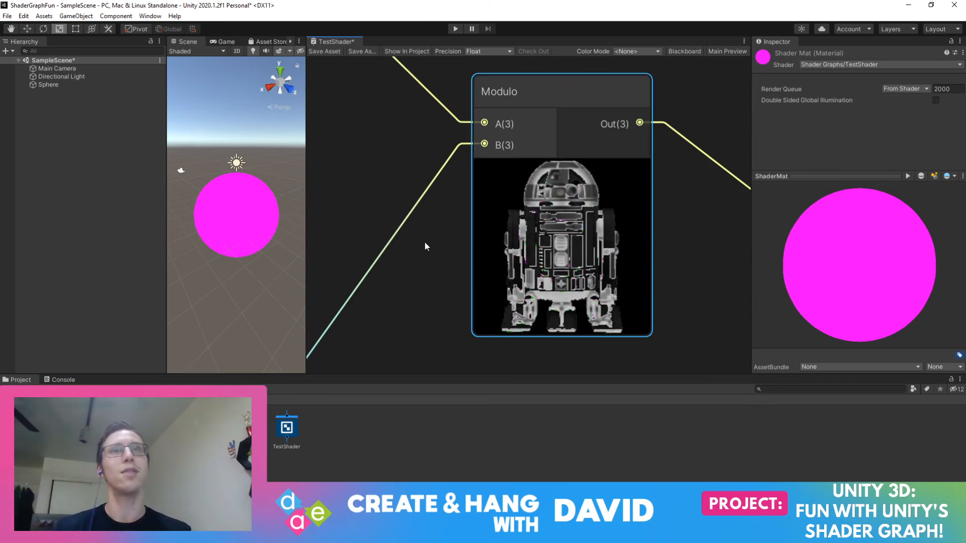
middle_drag(454, 245, 616, 166)
scroll(498, 211, down, 5)
scroll(523, 215, up, 5)
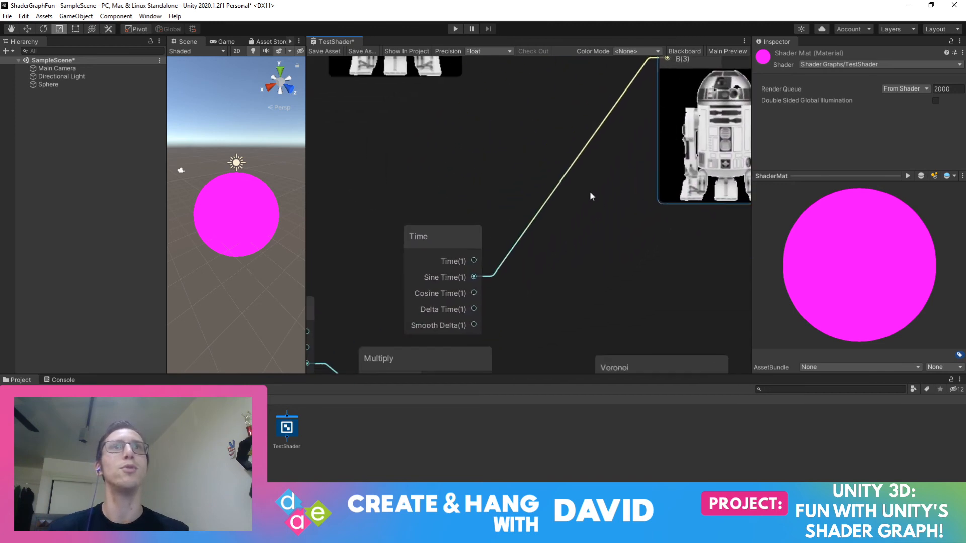
Raise the Voronoi node's Cell Density to 7.69
scroll(560, 221, down, 4)
middle_drag(555, 225, 437, 244)
scroll(483, 224, up, 3)
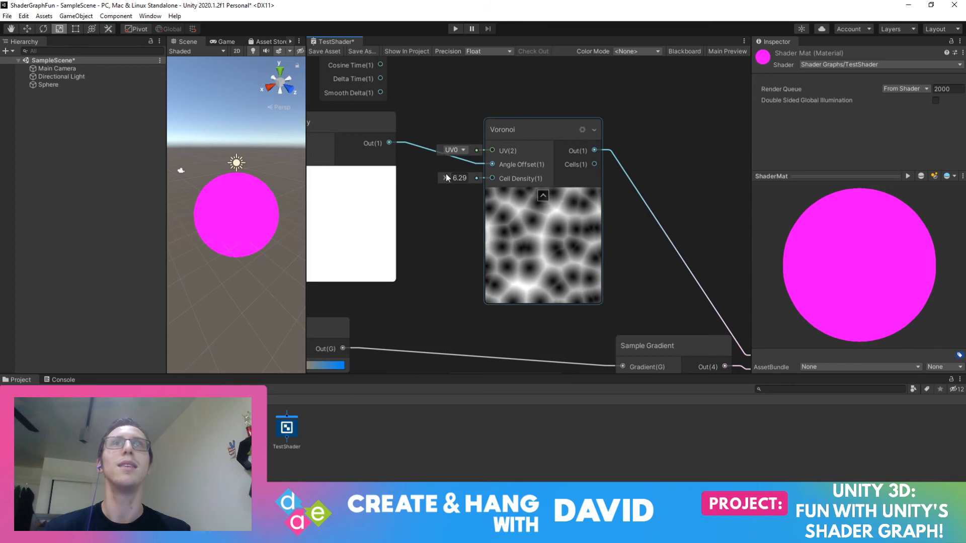
drag(445, 175, 455, 175)
middle_drag(620, 283, 391, 83)
middle_drag(741, 253, 589, 355)
middle_drag(671, 221, 805, 297)
middle_drag(624, 222, 739, 243)
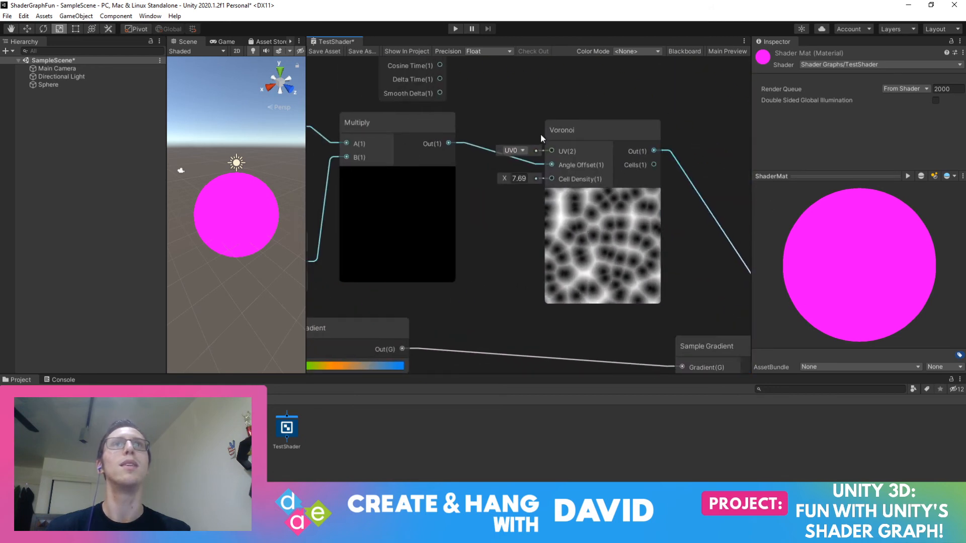
Set the Integer node that multiplies Cosine Time for the Voronoi's angle offset to 20
middle_drag(485, 174, 682, 159)
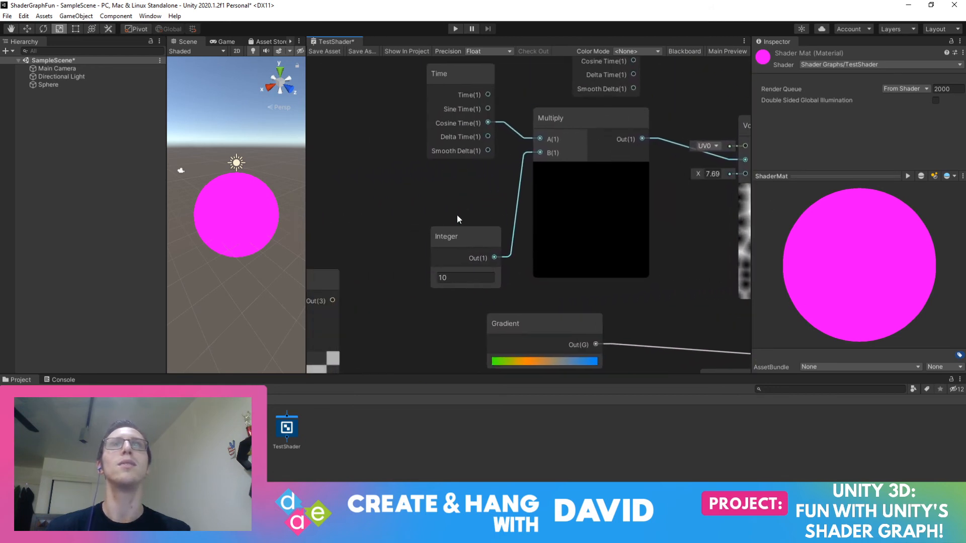
click(461, 281)
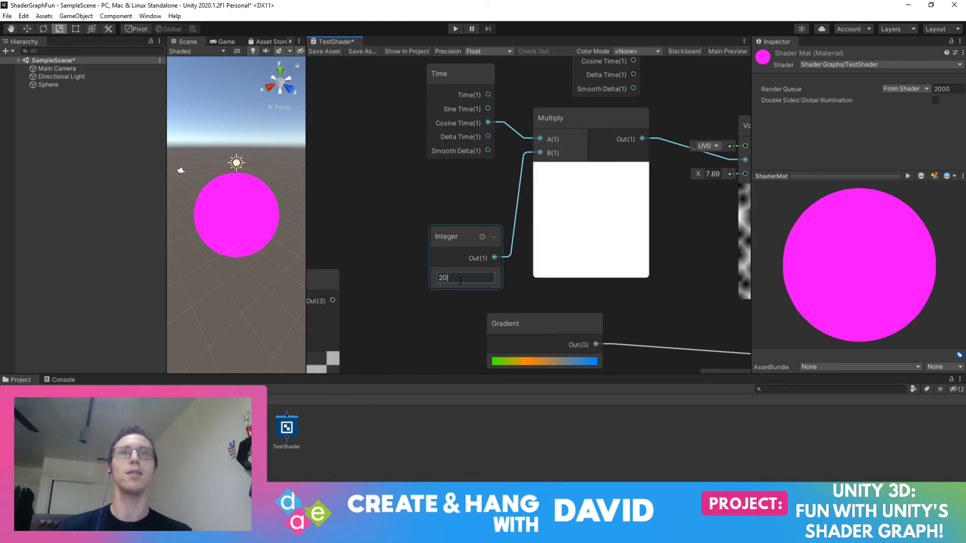
text(20)
Examine the Voronoi, Blend, Normal Unpack and Modulo previews to judge the faster, denser animated effect
middle_drag(682, 239, 539, 229)
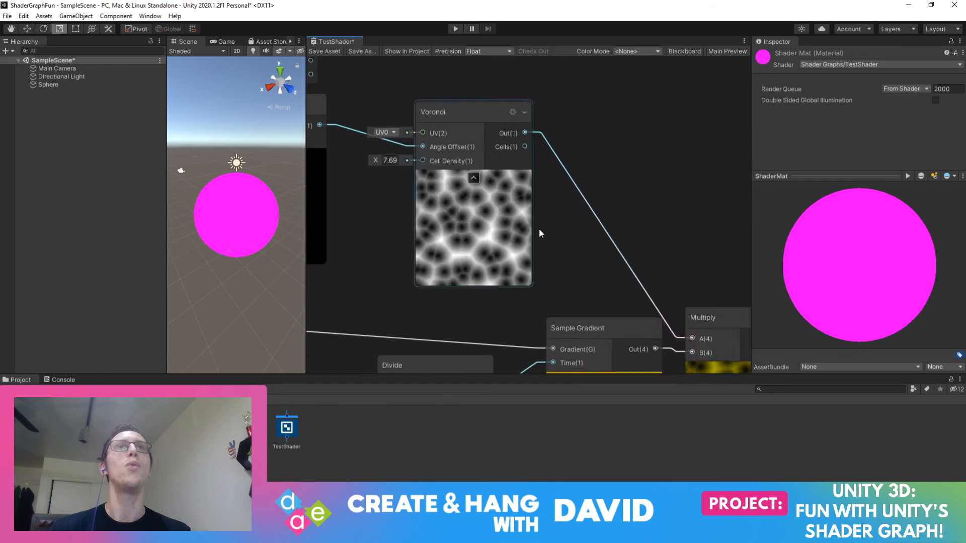
scroll(553, 233, down, 7)
middle_drag(615, 222, 535, 206)
scroll(643, 241, up, 6)
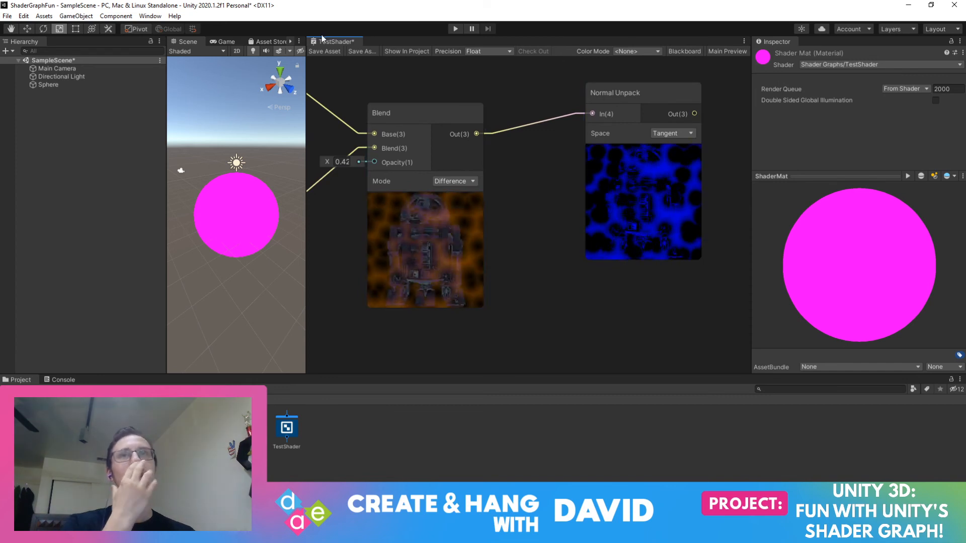
middle_drag(387, 101, 625, 230)
middle_drag(503, 143, 546, 187)
scroll(547, 186, down, 5)
middle_drag(431, 160, 557, 190)
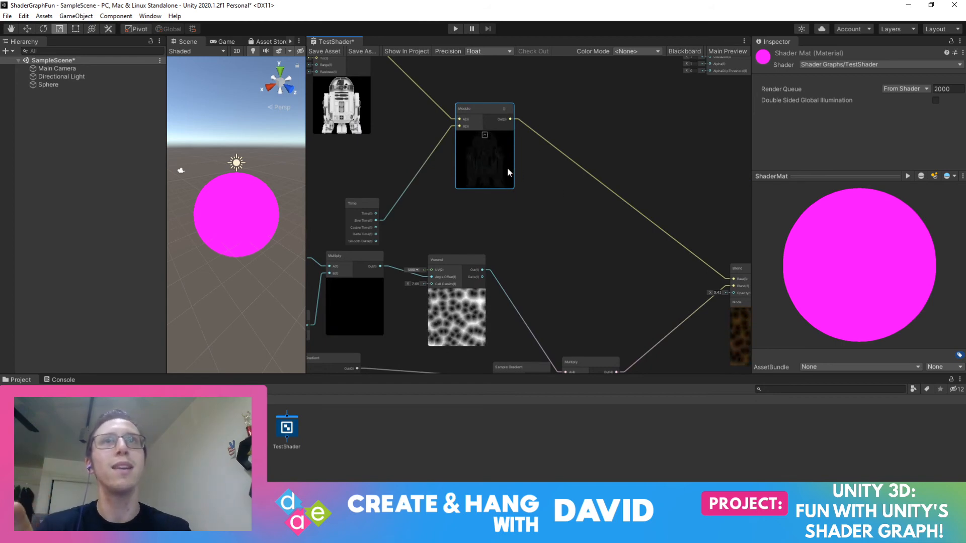
scroll(526, 170, up, 6)
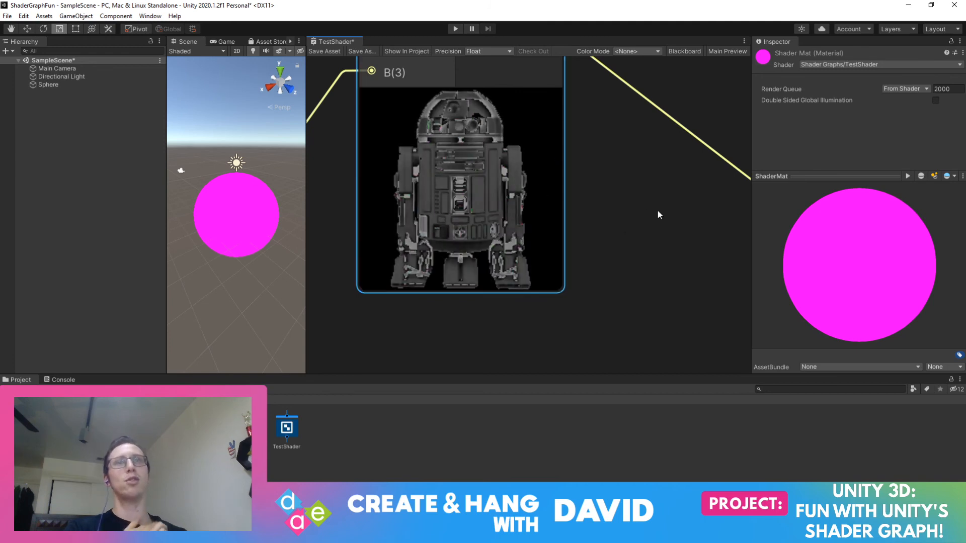
middle_drag(705, 252, 539, 231)
scroll(539, 231, down, 6)
middle_drag(585, 260, 388, 110)
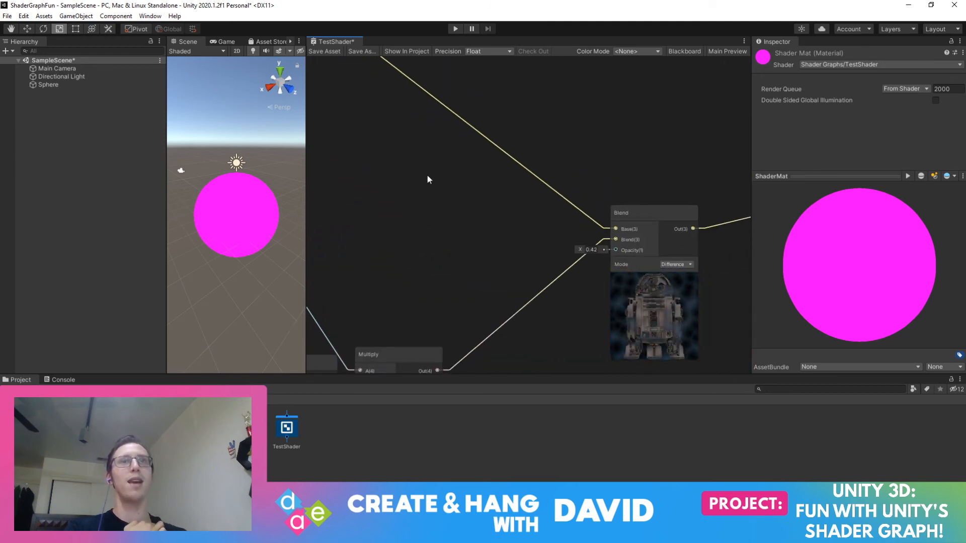
middle_drag(429, 176, 504, 132)
middle_drag(567, 259, 464, 246)
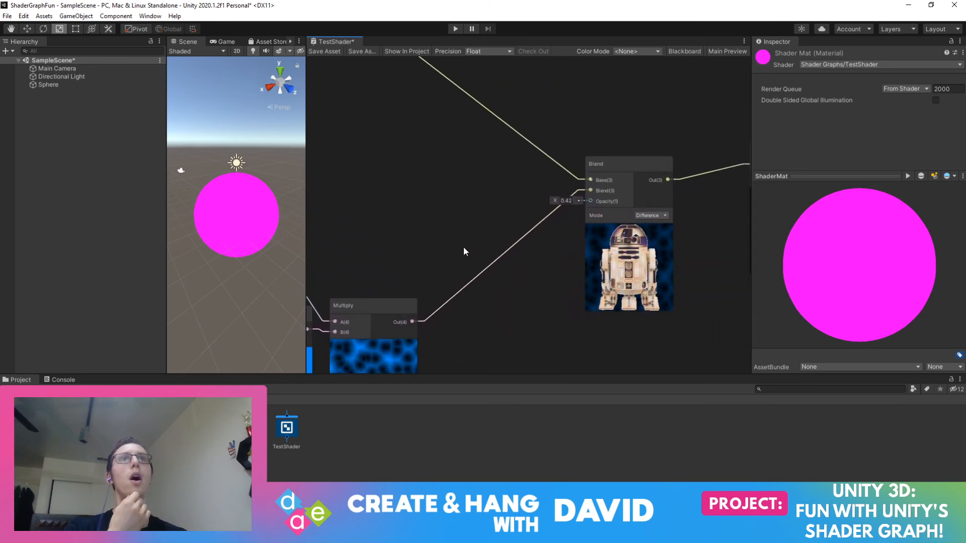
right_click(608, 134)
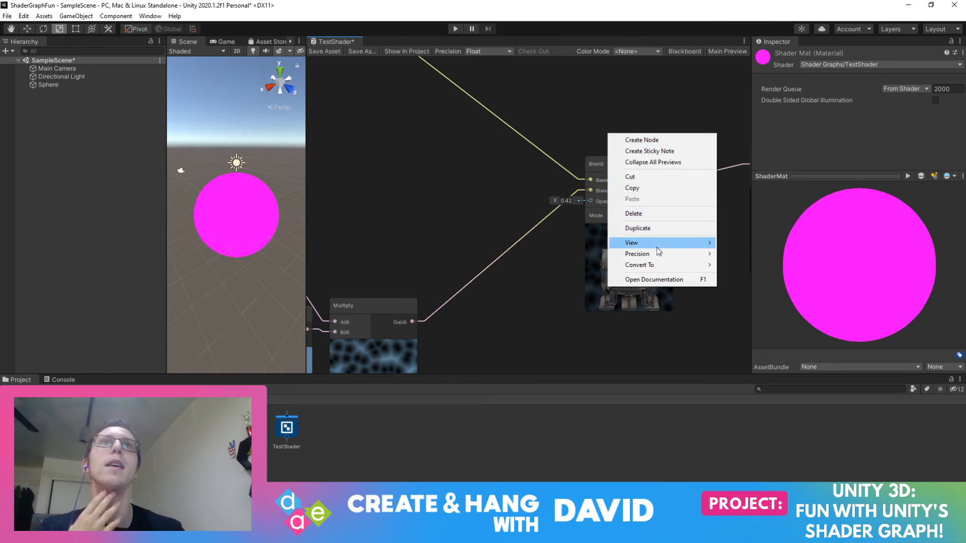
click(533, 206)
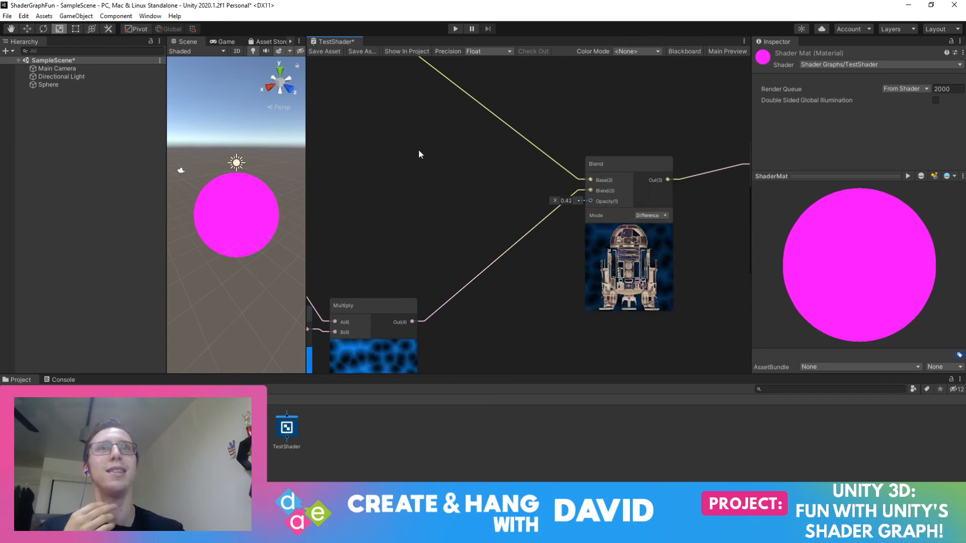
middle_drag(402, 103, 602, 237)
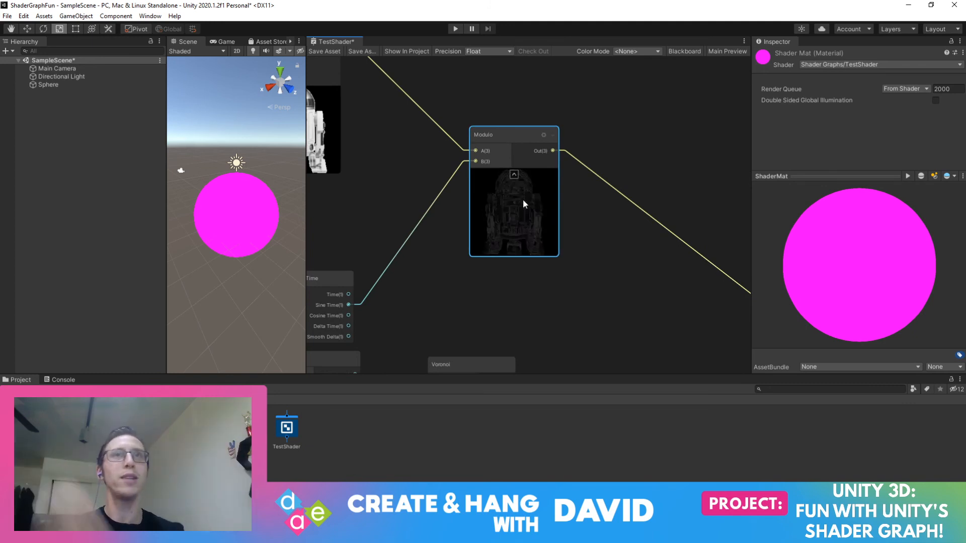
Add a Multiply node from the basic math nodes and place it above the Blend node
middle_drag(698, 177, 498, 129)
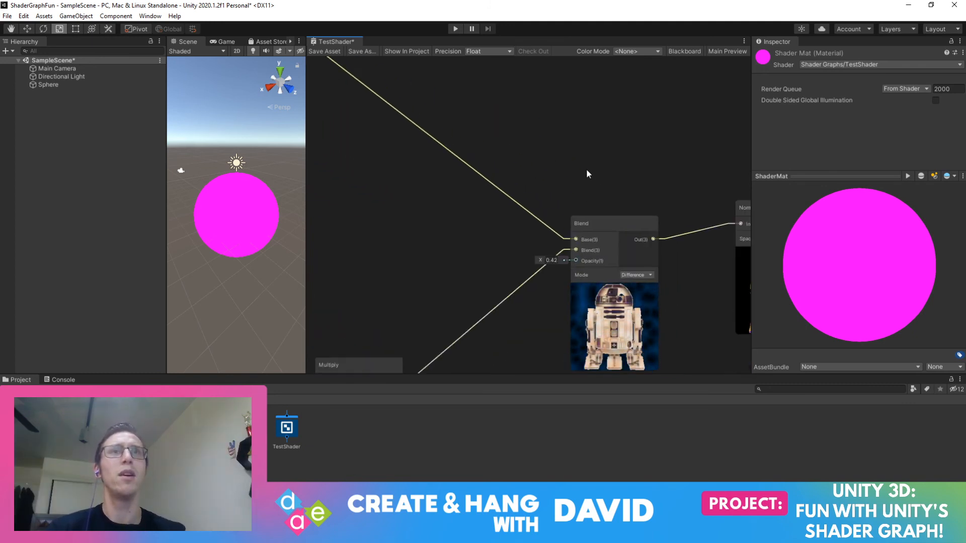
middle_drag(587, 169, 458, 167)
right_click(453, 173)
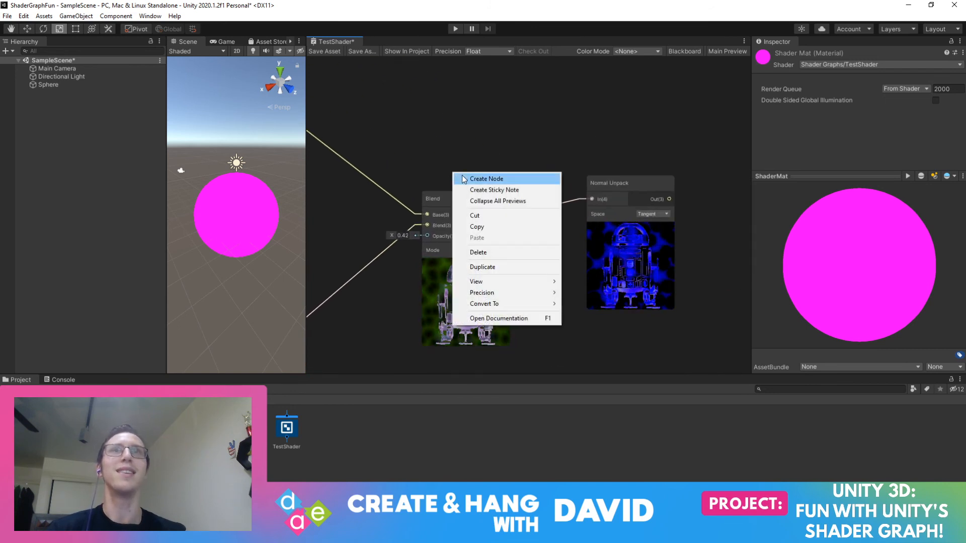
click(495, 180)
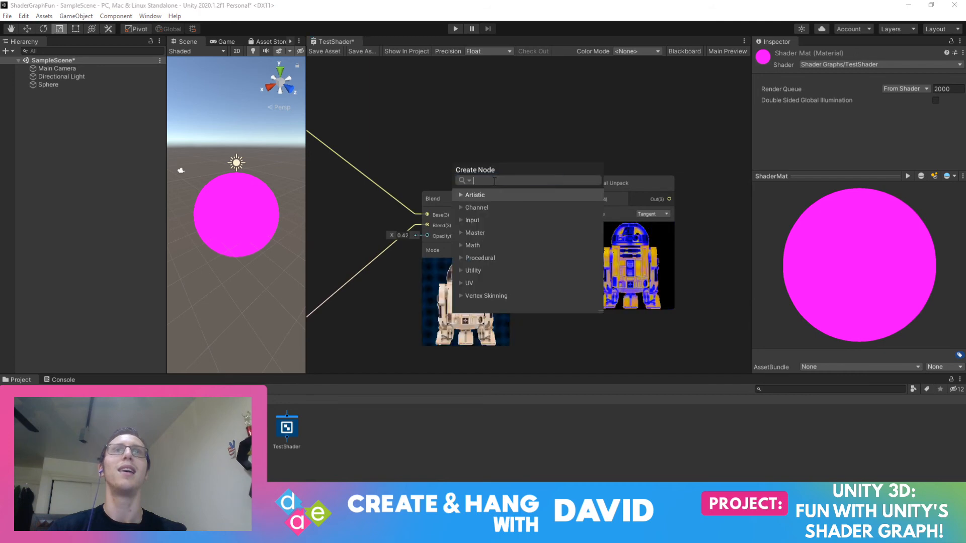
click(462, 246)
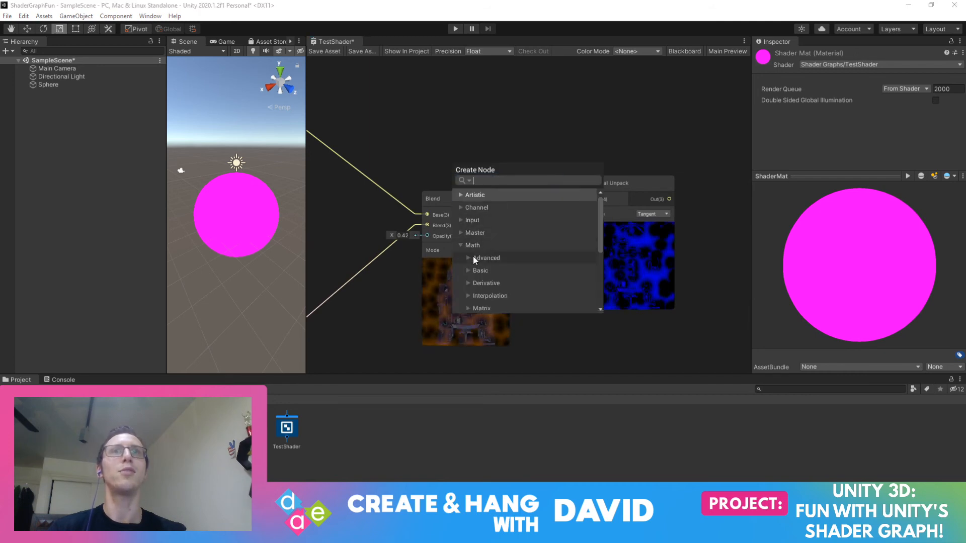
click(468, 271)
scroll(478, 272, down, 3)
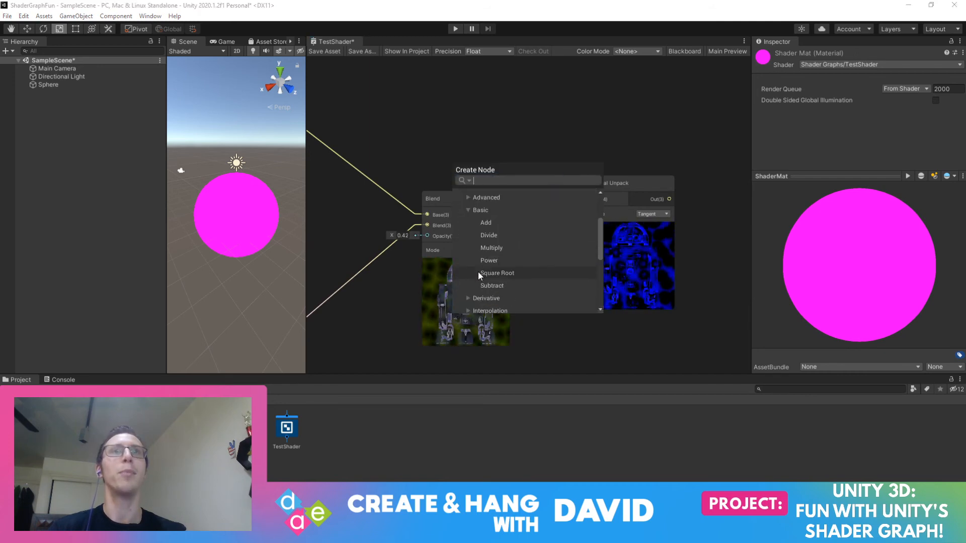
click(490, 248)
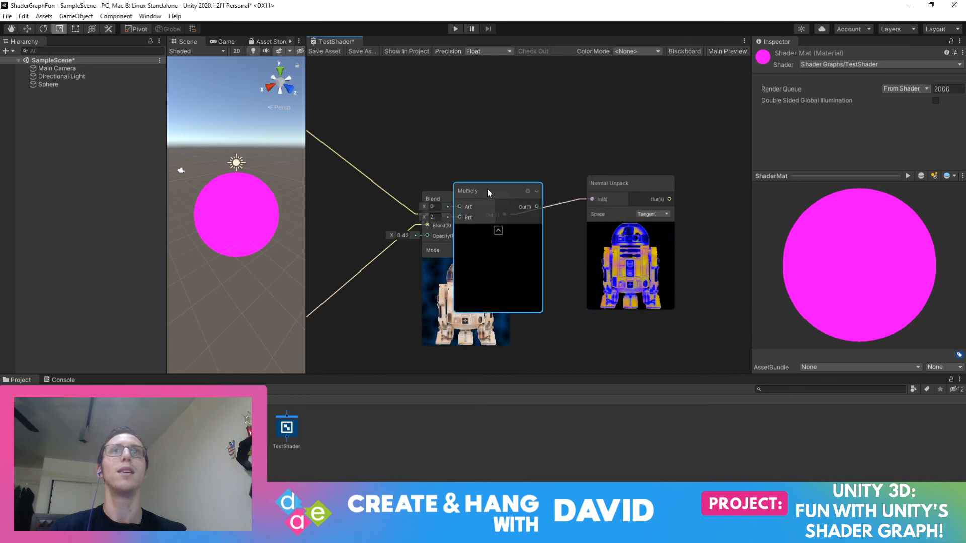
drag(487, 189, 445, 84)
Connect the Modulo output to the new Multiply node's A input and the gradient-colored Voronoi Multiply output to its B input
middle_drag(382, 177, 655, 239)
middle_drag(506, 132, 434, 130)
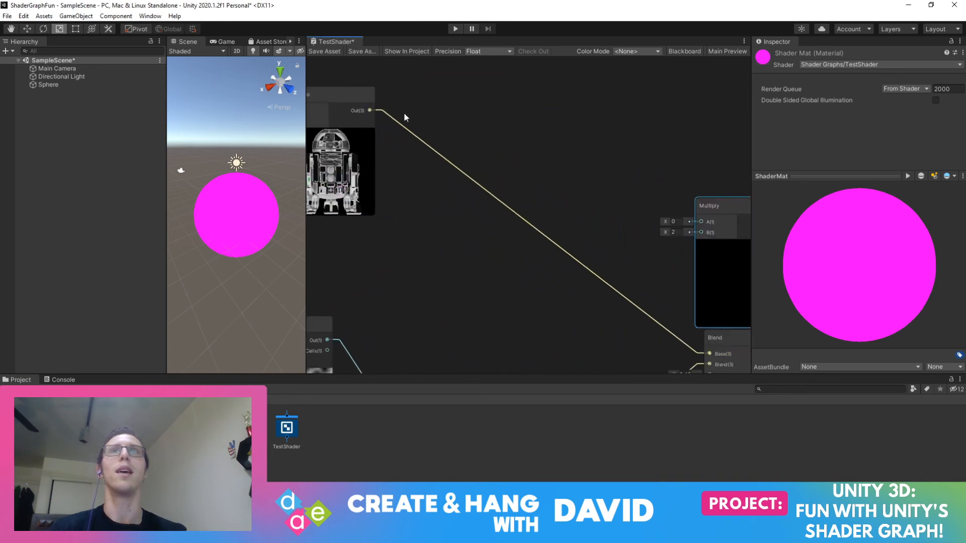
drag(369, 110, 704, 222)
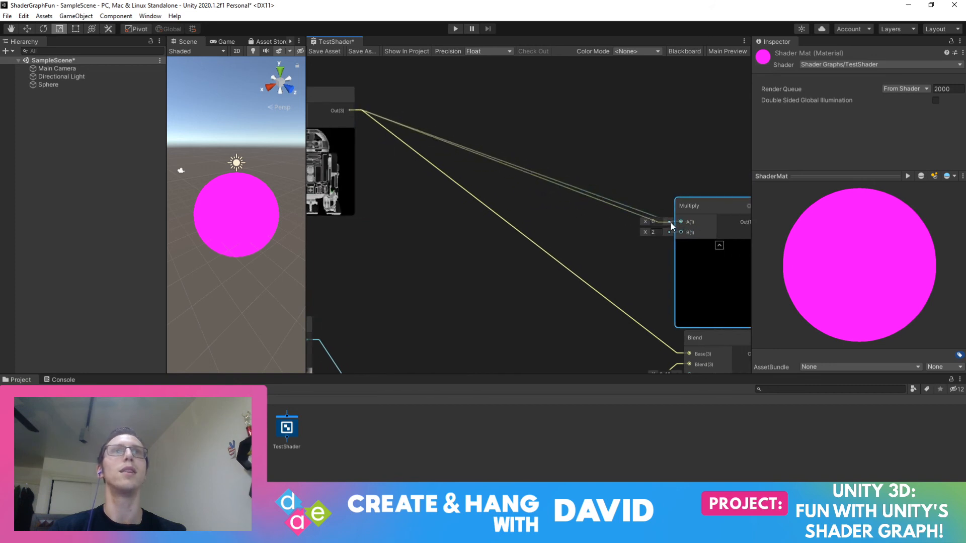
middle_drag(640, 288, 609, 134)
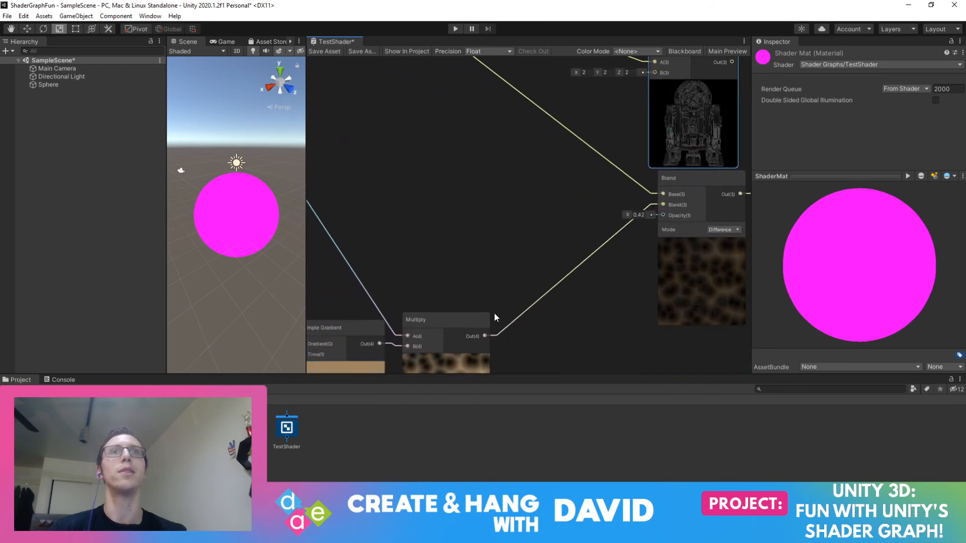
drag(479, 333, 655, 123)
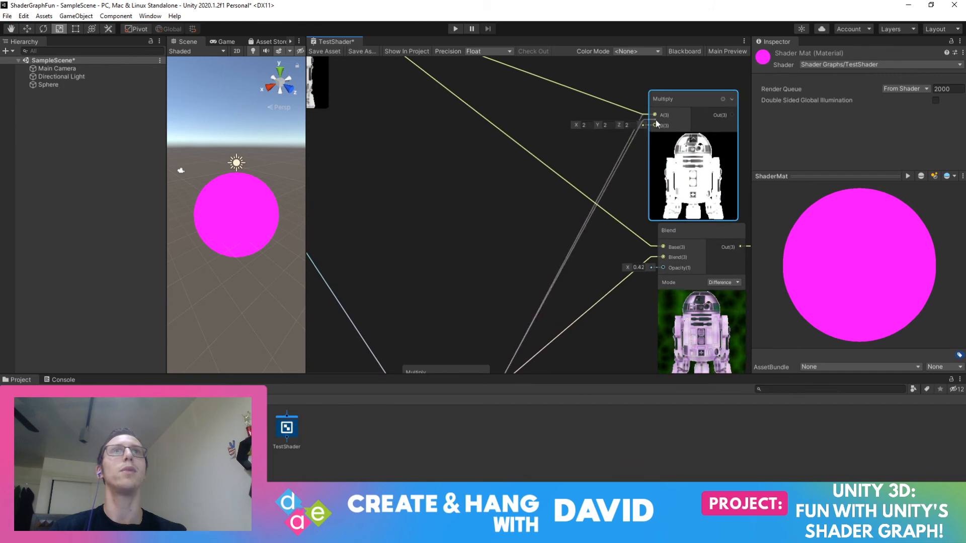
Delete the Blend node from the graph
middle_drag(599, 165, 470, 171)
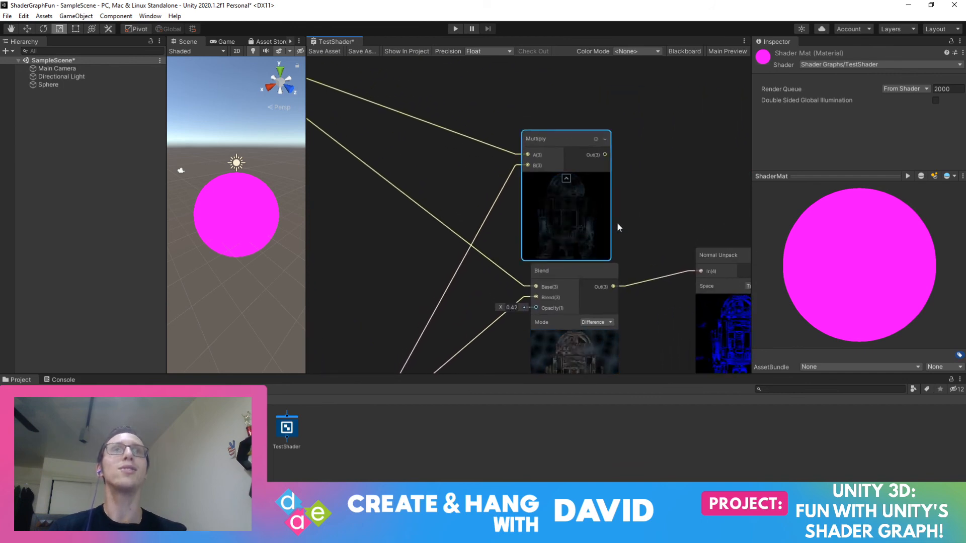
scroll(681, 228, up, 3)
middle_drag(677, 222, 642, 63)
click(577, 83)
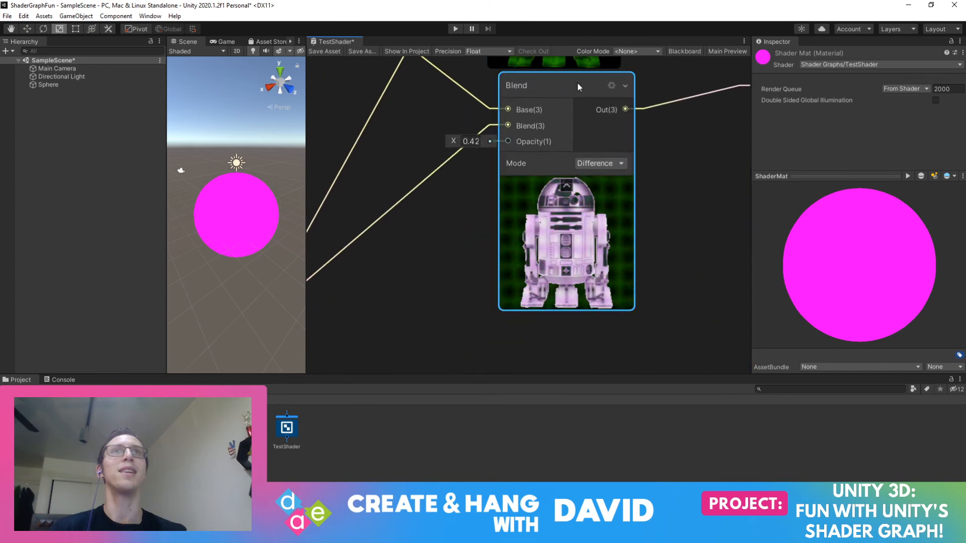
right_click(577, 83)
click(621, 153)
Connect the new Multiply node's output to the Normal Unpack node's In input
scroll(560, 186, down, 4)
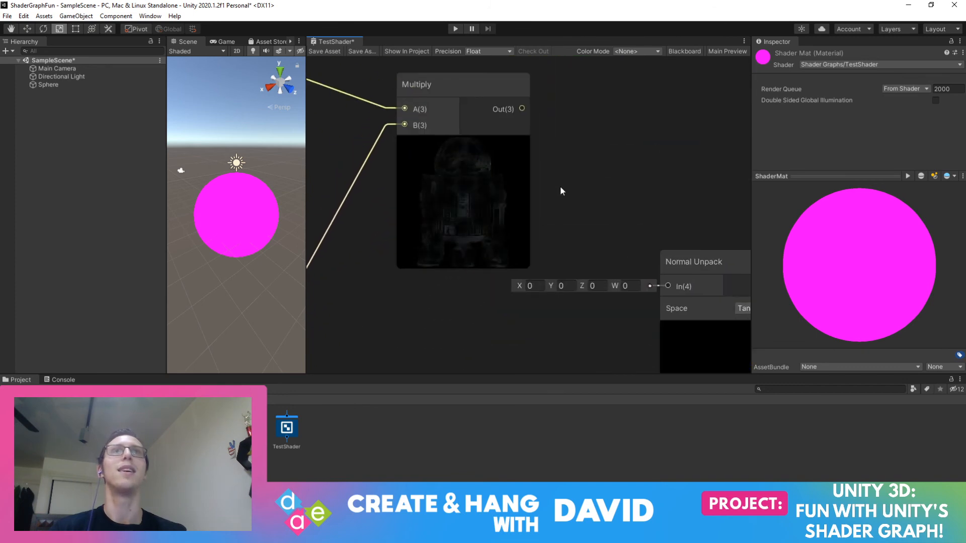
middle_drag(546, 153, 510, 122)
drag(481, 67, 590, 200)
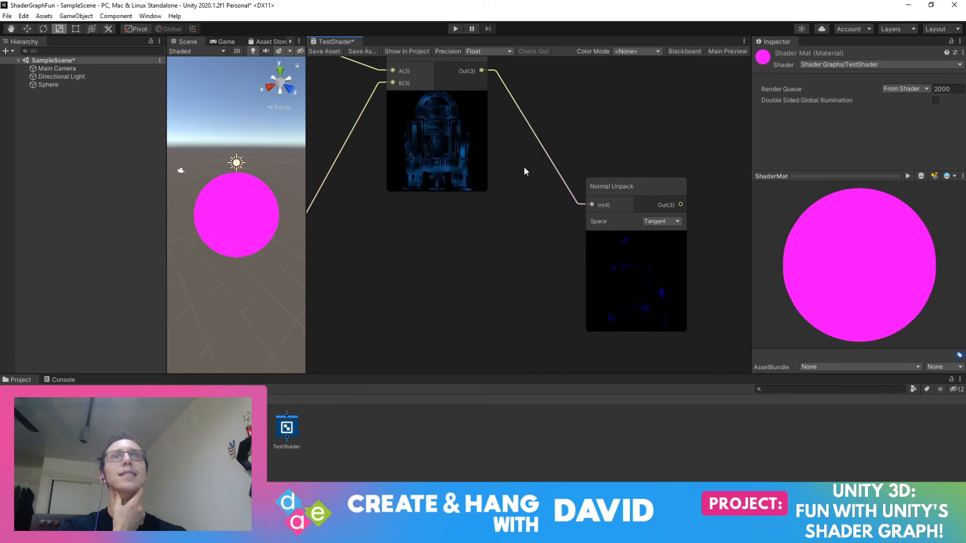
Move the new Multiply node and the Normal Unpack node closer together beside the rest of the graph
middle_drag(511, 168, 687, 270)
middle_drag(465, 199, 567, 207)
scroll(567, 207, down, 1)
middle_drag(480, 307, 567, 146)
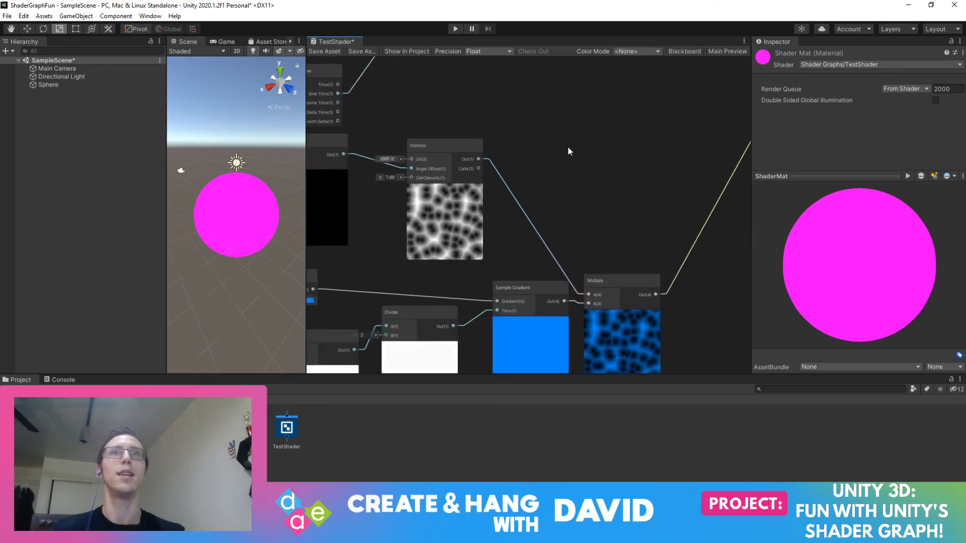
middle_drag(530, 202, 372, 179)
middle_drag(615, 178, 428, 194)
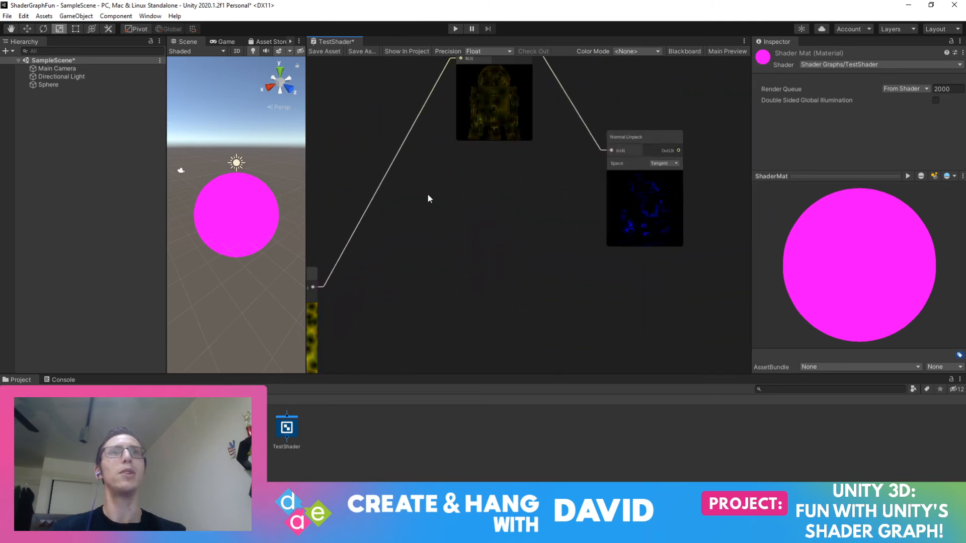
middle_drag(563, 165, 556, 289)
drag(486, 155, 358, 221)
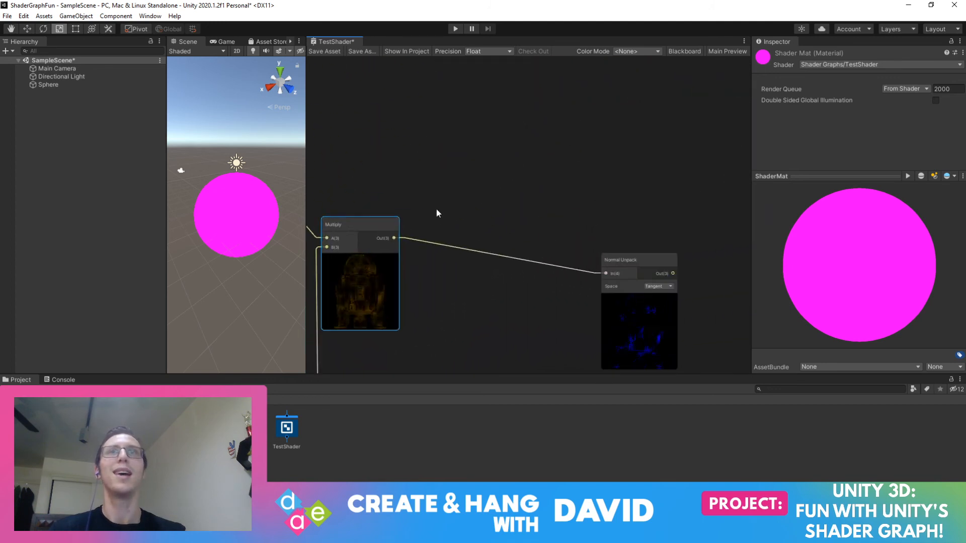
middle_drag(438, 208, 552, 181)
drag(740, 230, 584, 194)
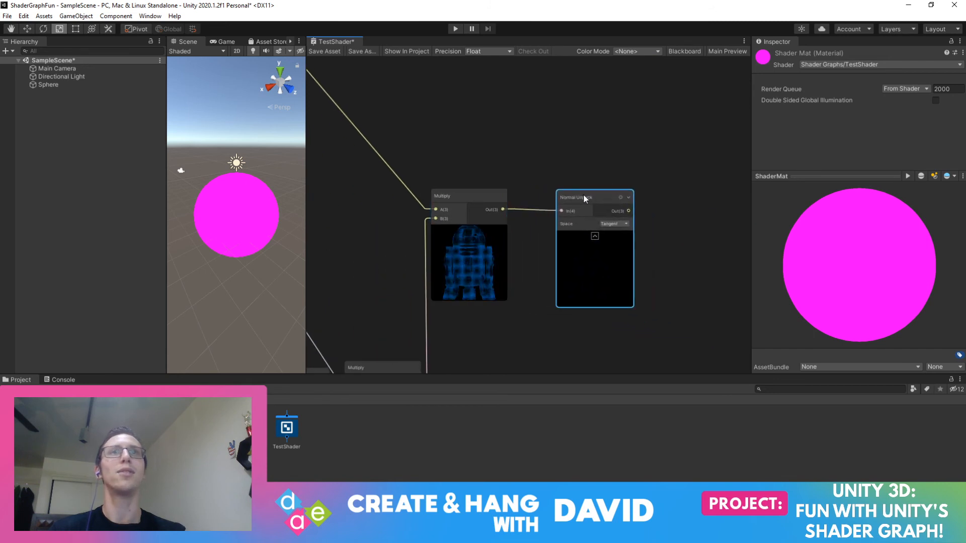
Examine the final Multiply node's A and B connections and trace the B input back to the Voronoi node
middle_drag(504, 127, 659, 70)
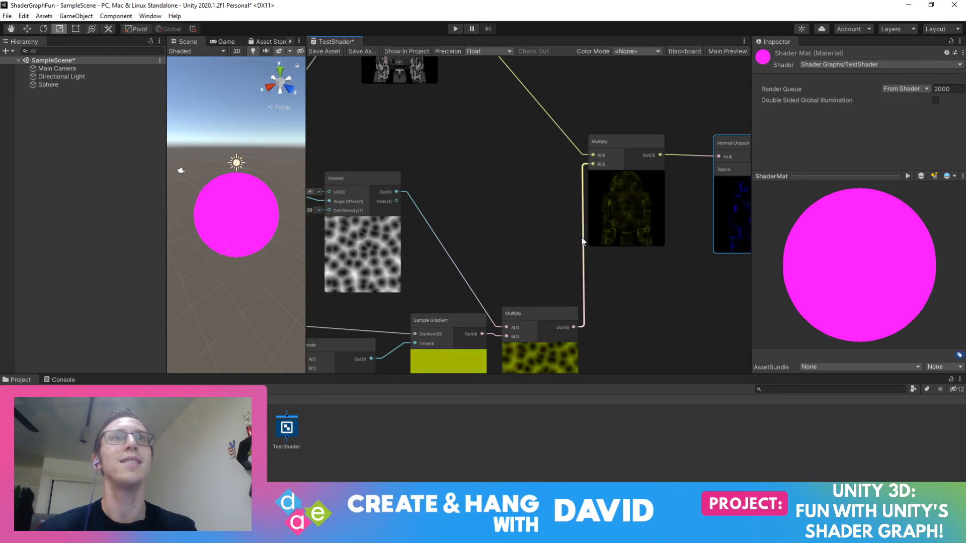
scroll(583, 240, up, 3)
middle_drag(609, 305, 545, 319)
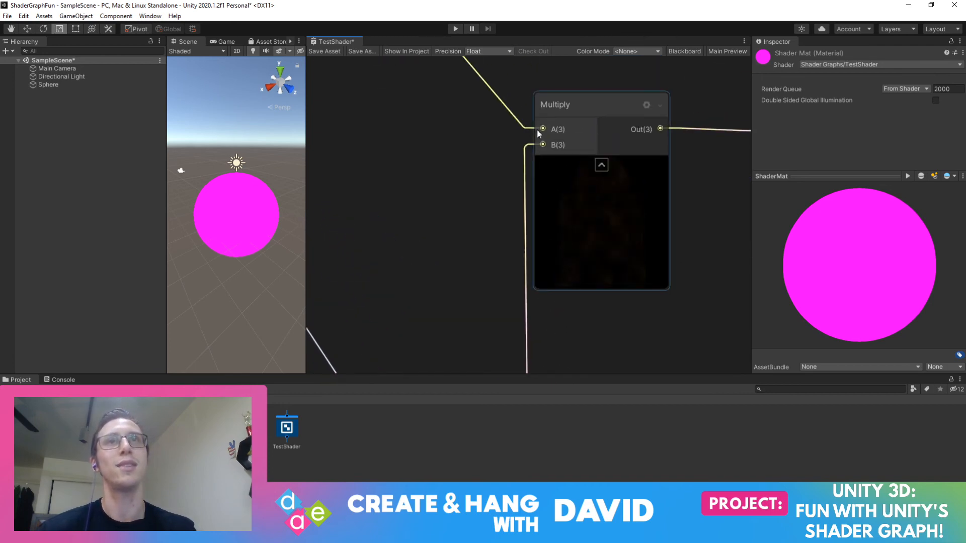
middle_drag(489, 254, 492, 186)
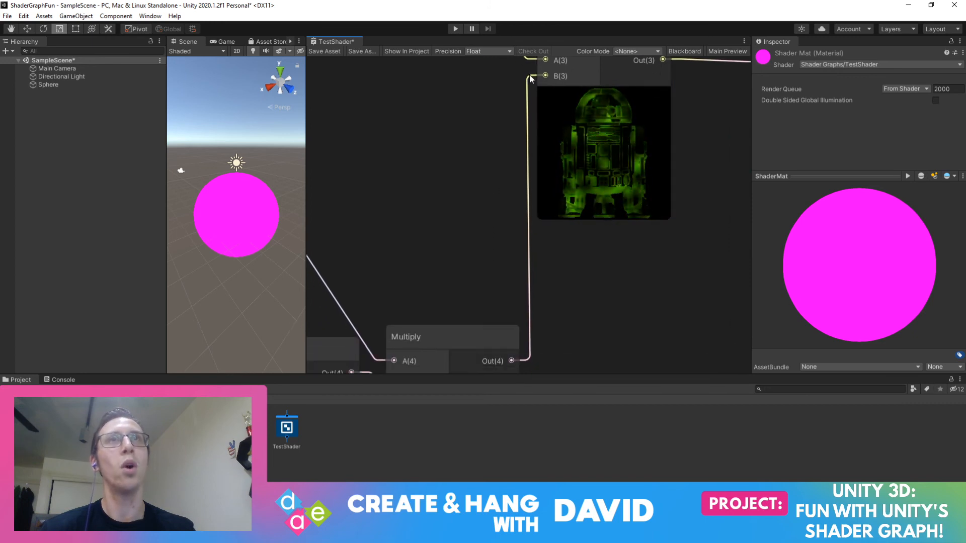
middle_drag(568, 319, 664, 280)
middle_drag(478, 196, 658, 255)
middle_drag(582, 190, 714, 188)
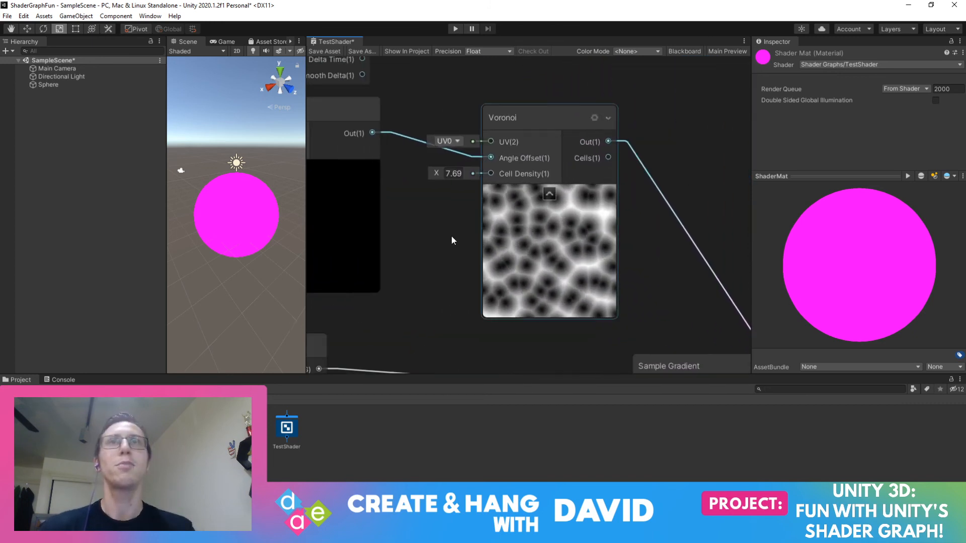
middle_drag(410, 236, 546, 78)
scroll(540, 179, down, 4)
middle_drag(536, 169, 330, 228)
Examine how Modulo and the Sample Gradient and Voronoi chain feed the two Multiply nodes
middle_drag(603, 147, 531, 307)
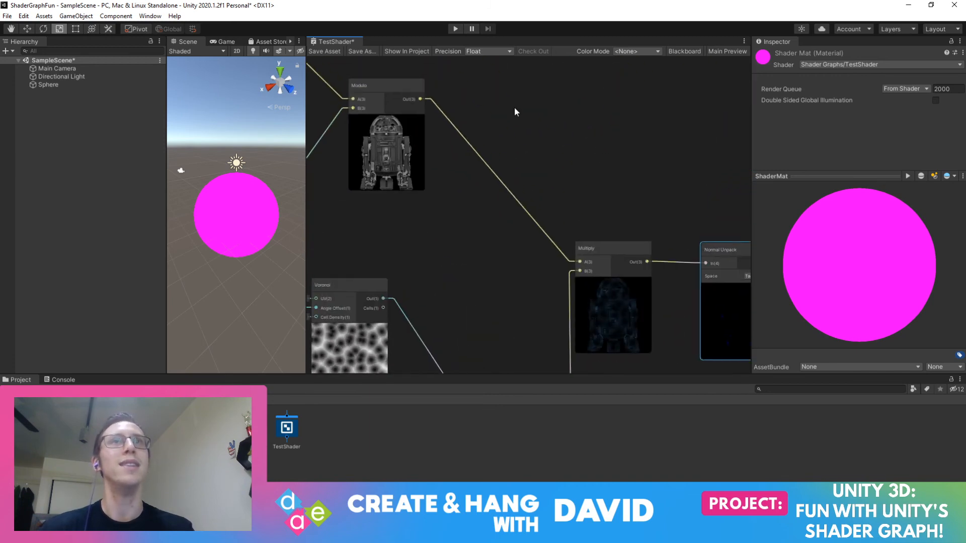
middle_drag(515, 112, 614, 151)
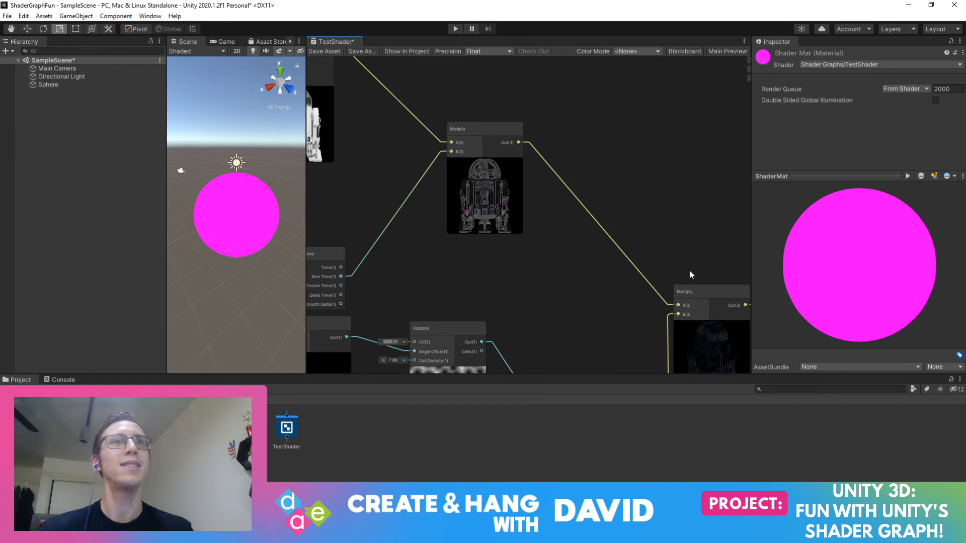
middle_drag(690, 270, 654, 106)
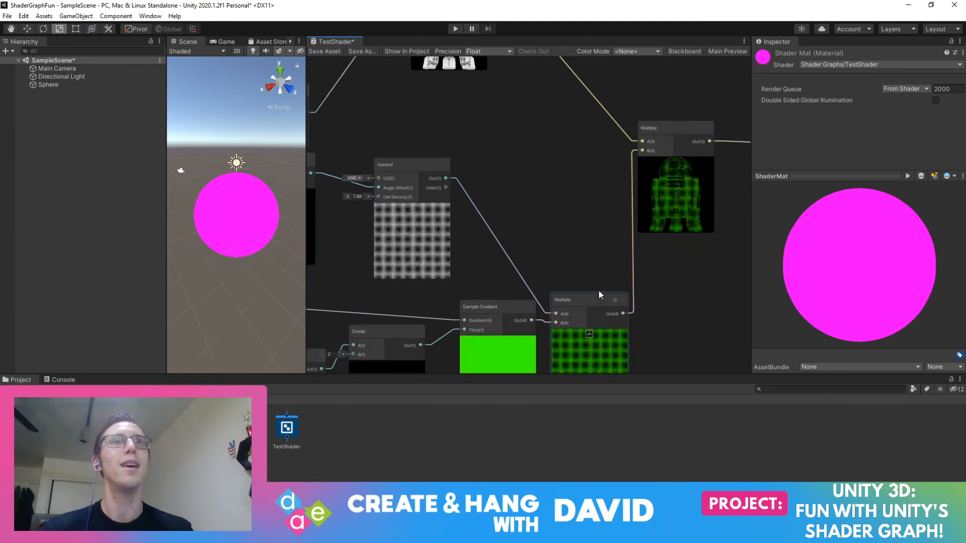
middle_drag(522, 197, 608, 98)
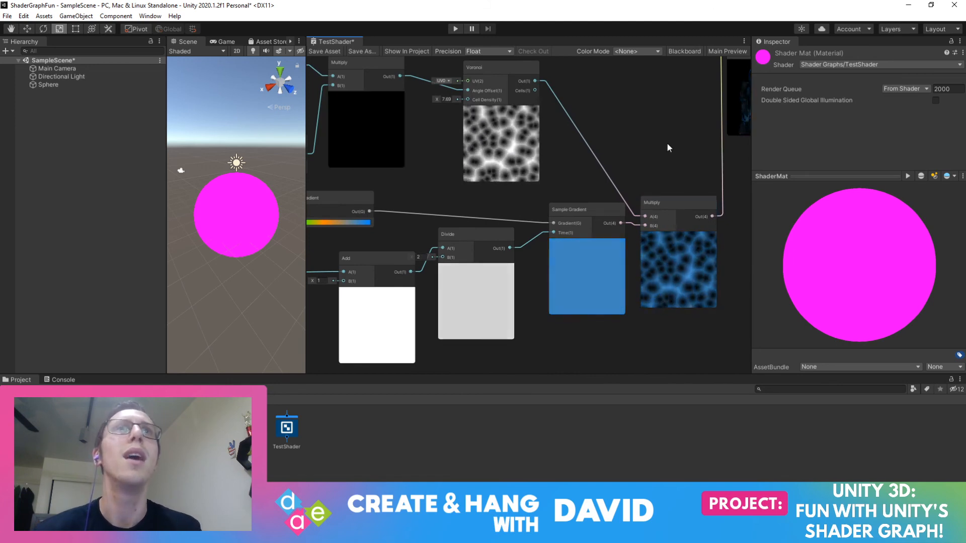
middle_drag(668, 144, 497, 225)
middle_drag(634, 221, 656, 208)
scroll(510, 280, up, 5)
scroll(509, 280, up, 3)
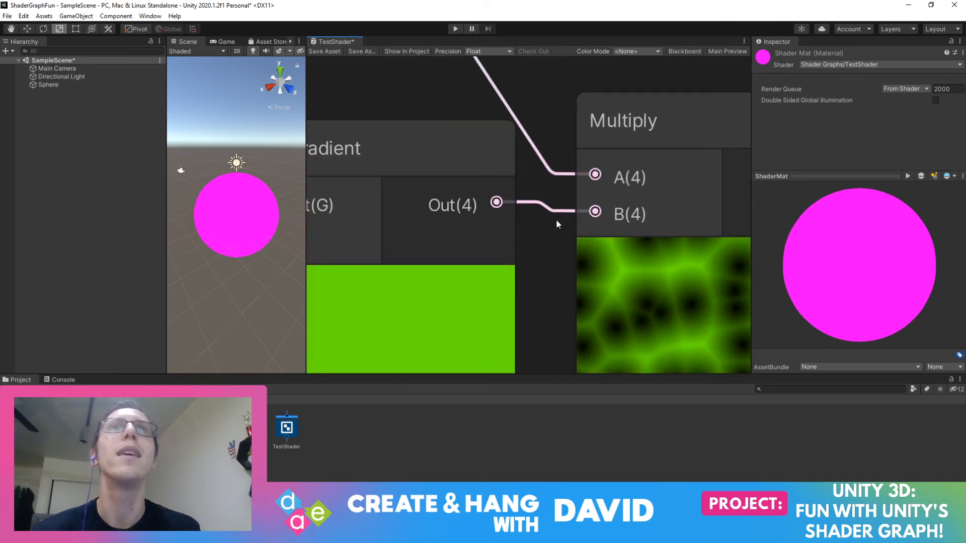
scroll(542, 243, down, 8)
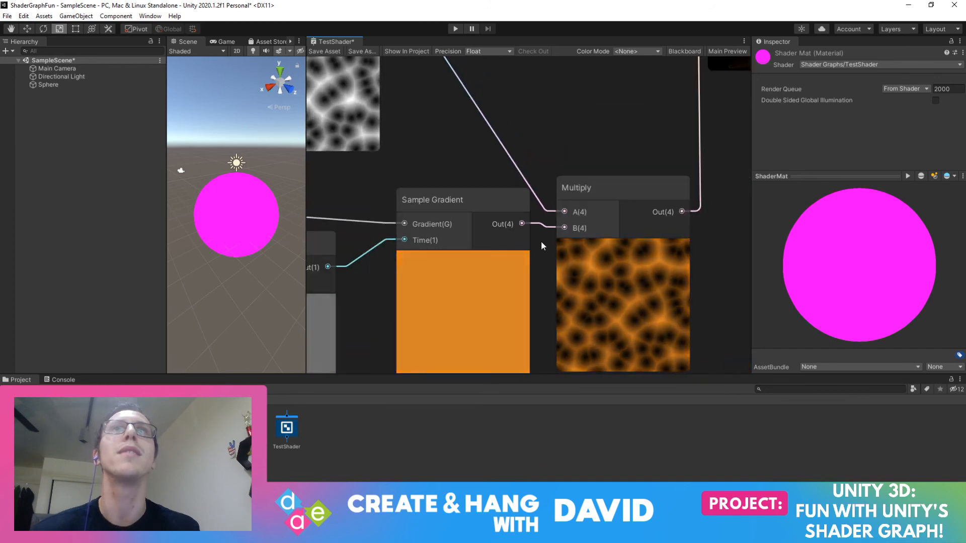
mouse_move(536, 160)
middle_down()
mouse_move(563, 146)
mouse_move(529, 175)
middle_up()
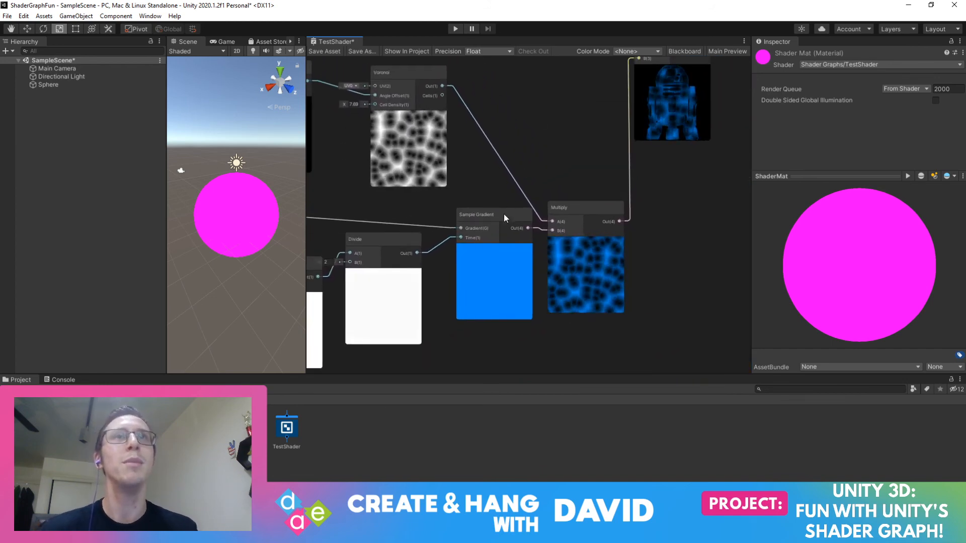
Move the Sample Gradient and Divide nodes slightly lower to separate their connection wires
click(487, 226)
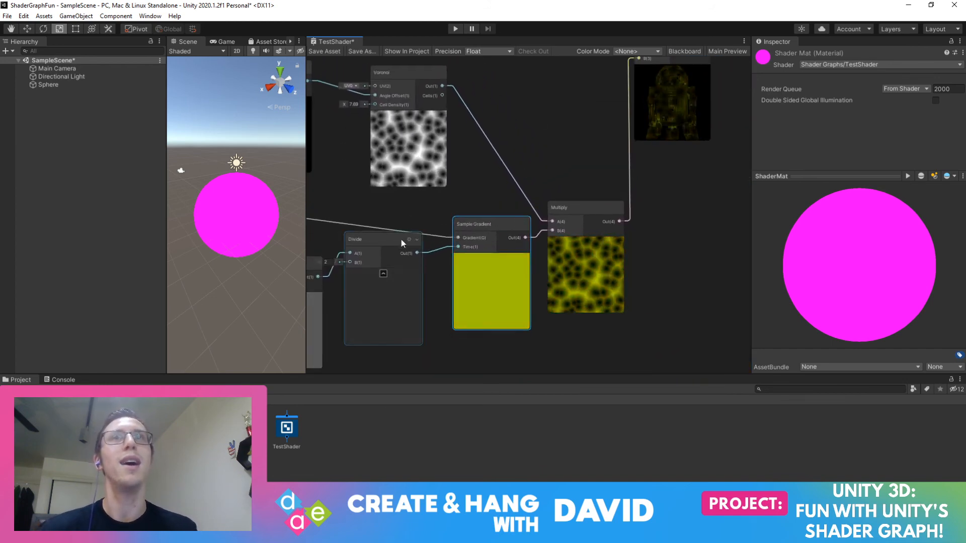
drag(393, 248, 387, 266)
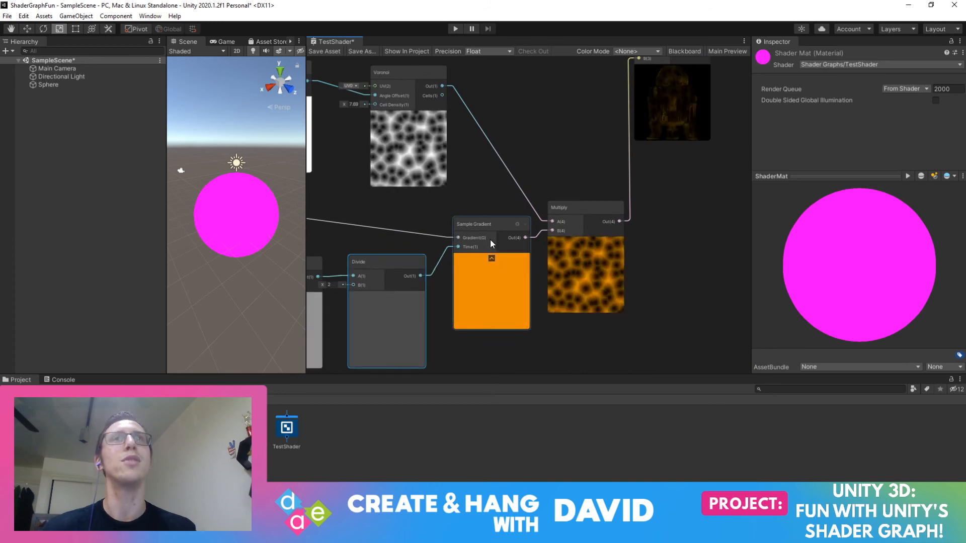
drag(494, 225, 490, 224)
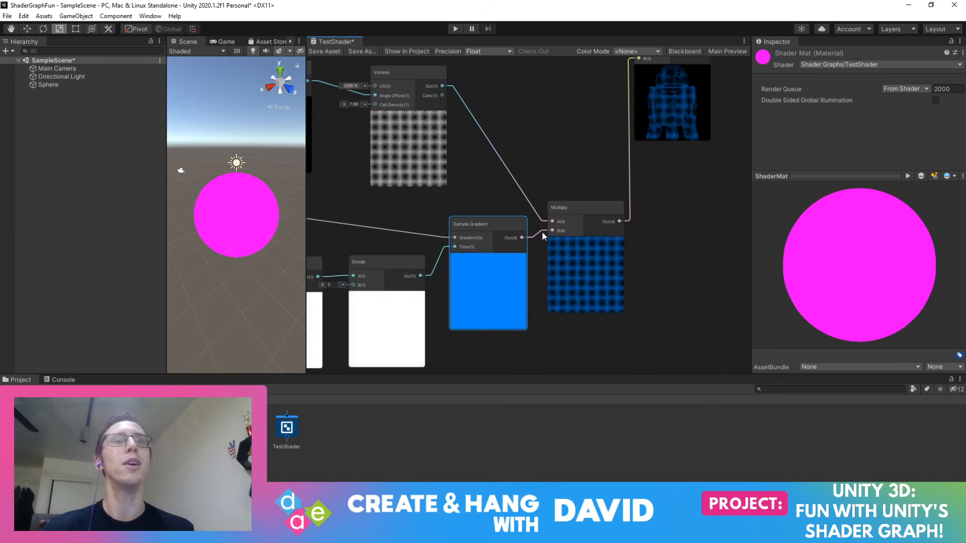
Examine the Sample Gradient link into Multiply, then the Replace Color, Modulo and final Multiply previews
scroll(542, 232, up, 4)
scroll(542, 231, down, 2)
scroll(542, 232, down, 1)
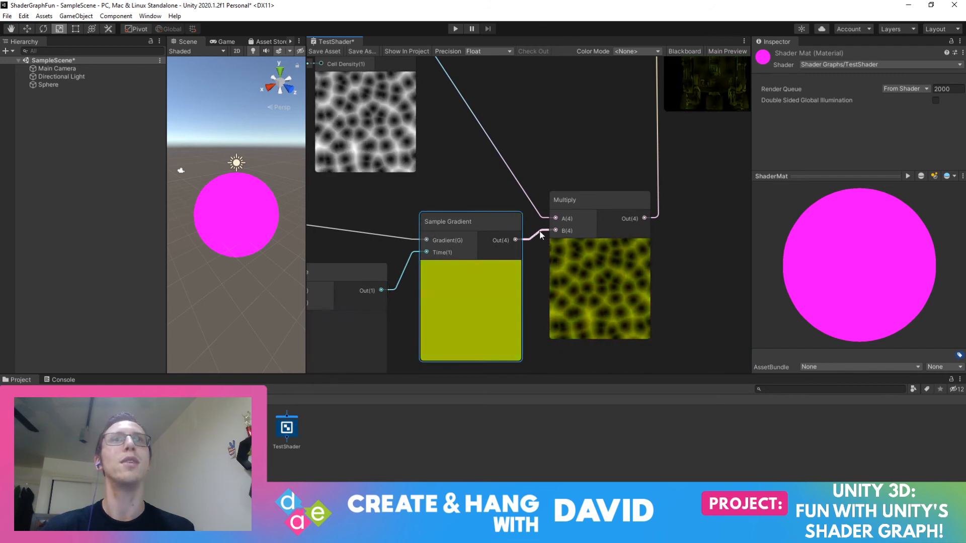
middle_drag(506, 176, 612, 256)
middle_drag(384, 187, 561, 335)
middle_drag(588, 115, 520, 322)
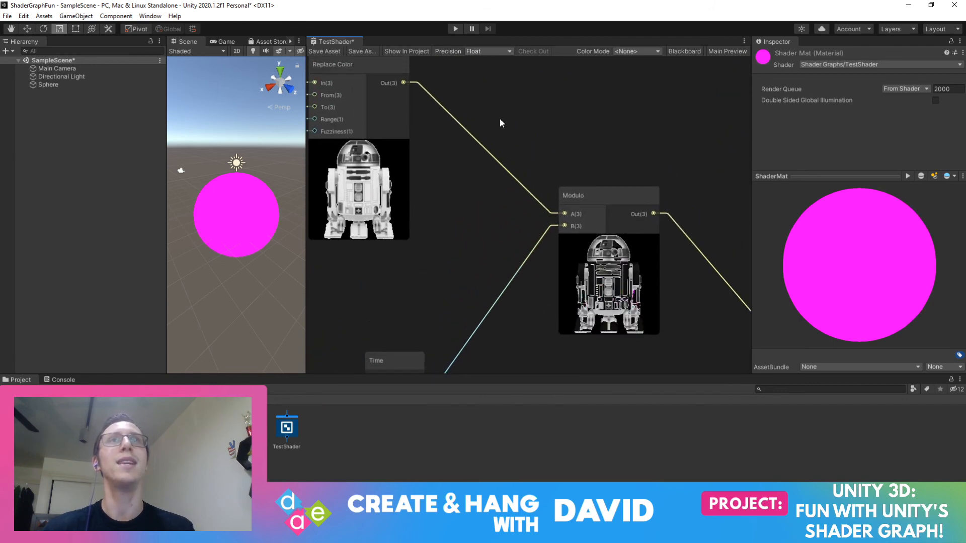
middle_drag(546, 270, 479, 22)
middle_drag(668, 176, 527, 77)
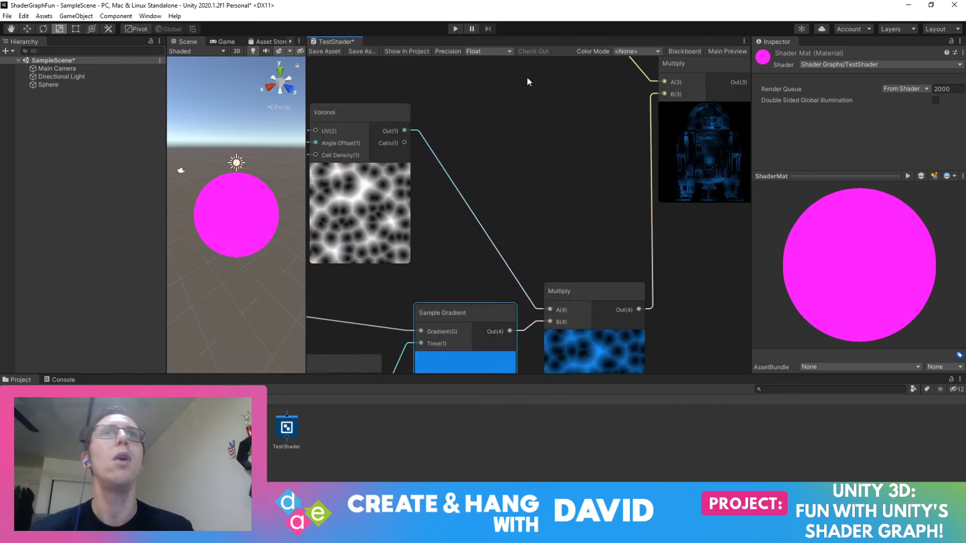
Move the final Multiply node down and back up, placing it just before Normal Unpack
scroll(560, 146, down, 6)
middle_drag(568, 140, 626, 184)
drag(680, 159, 656, 313)
scroll(596, 302, up, 5)
scroll(597, 302, up, 1)
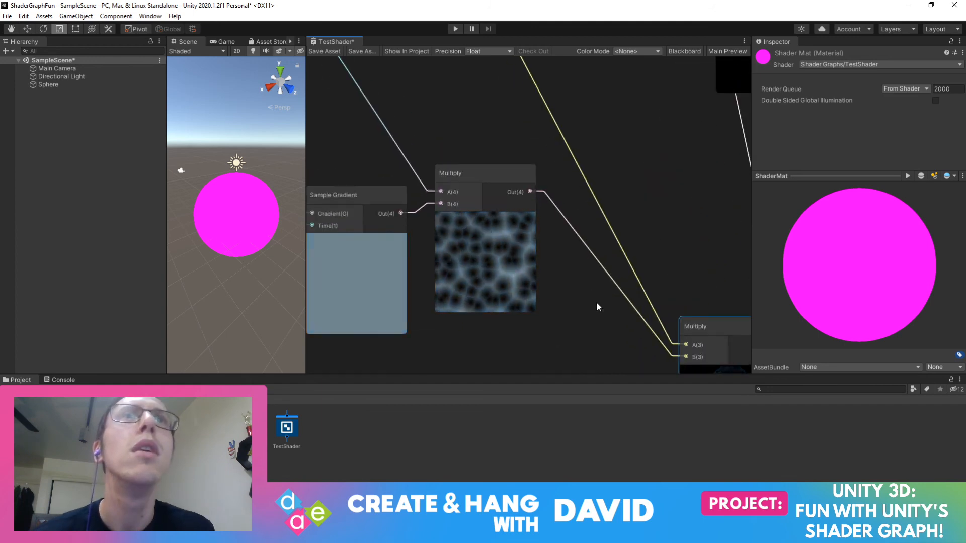
middle_drag(596, 302, 530, 263)
drag(672, 287, 584, 21)
middle_drag(556, 258, 602, 409)
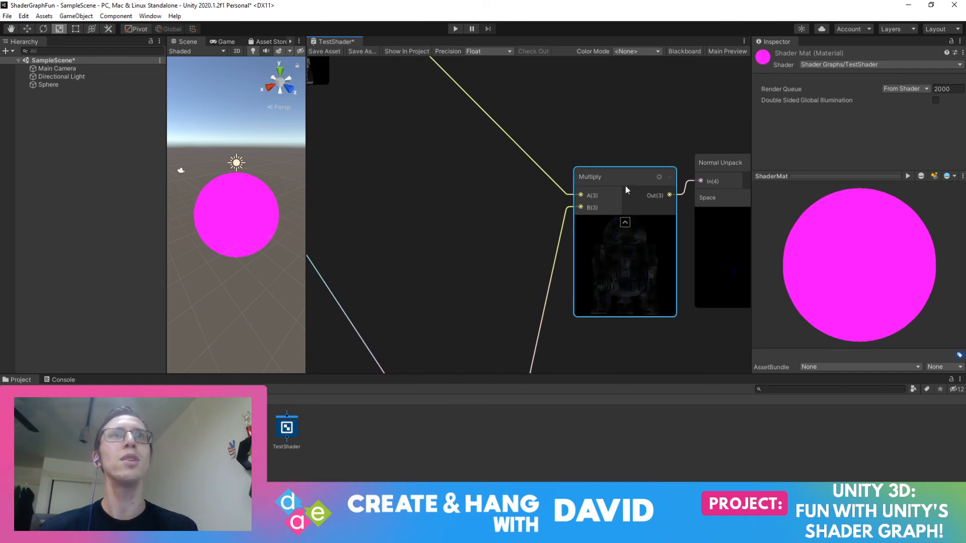
drag(625, 185, 592, 174)
Examine the final Multiply and Normal Unpack previews and the Modulo link feeding the Multiply node
middle_drag(684, 228, 732, 279)
scroll(427, 219, down, 5)
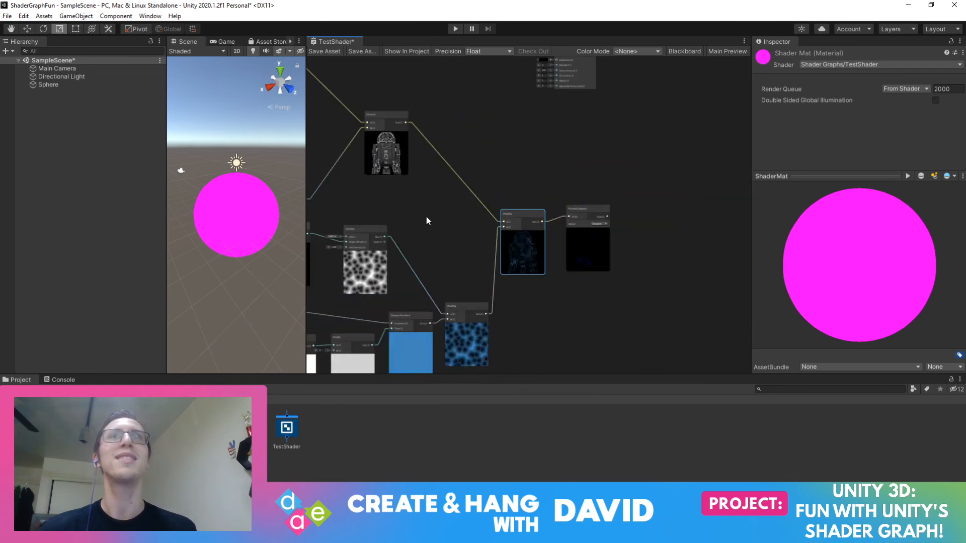
middle_drag(427, 217, 636, 193)
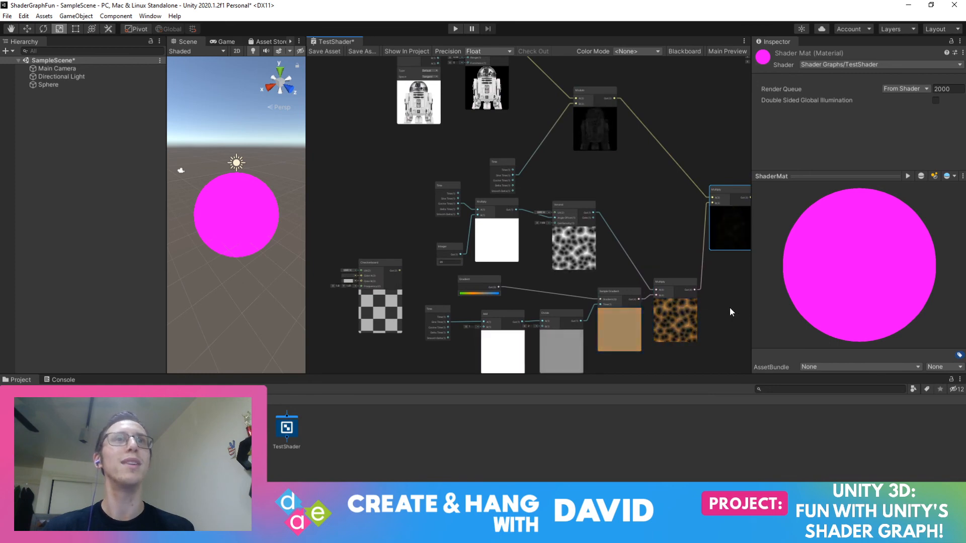
middle_drag(725, 249, 626, 266)
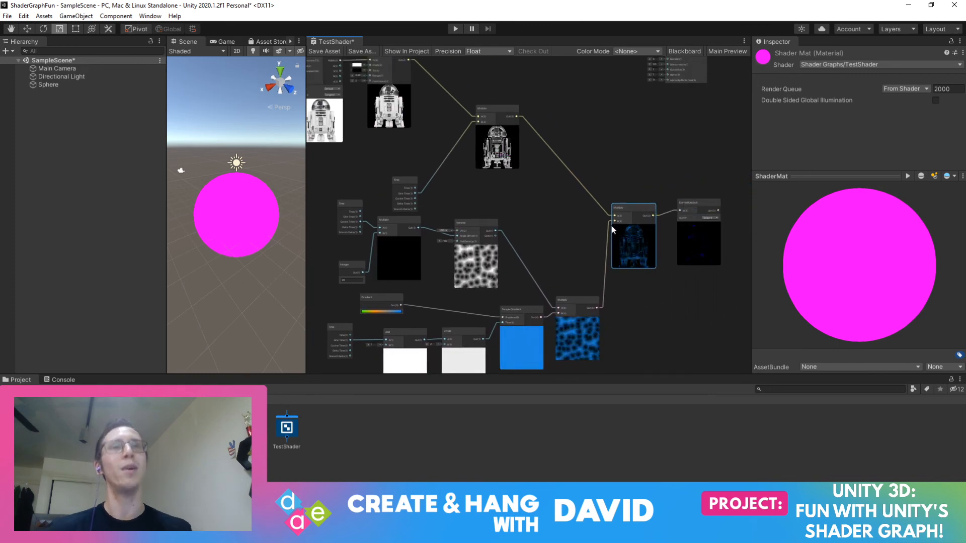
scroll(576, 224, up, 4)
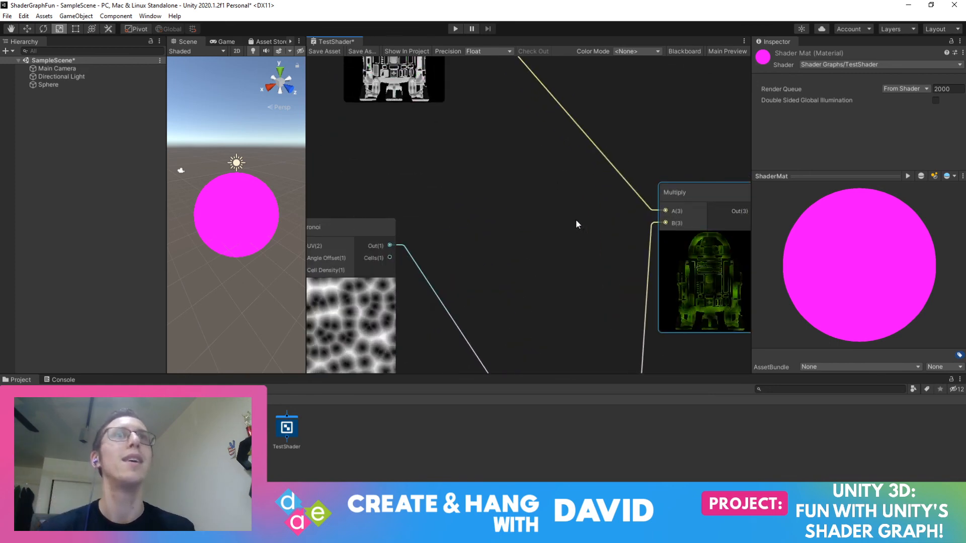
middle_drag(576, 222, 422, 237)
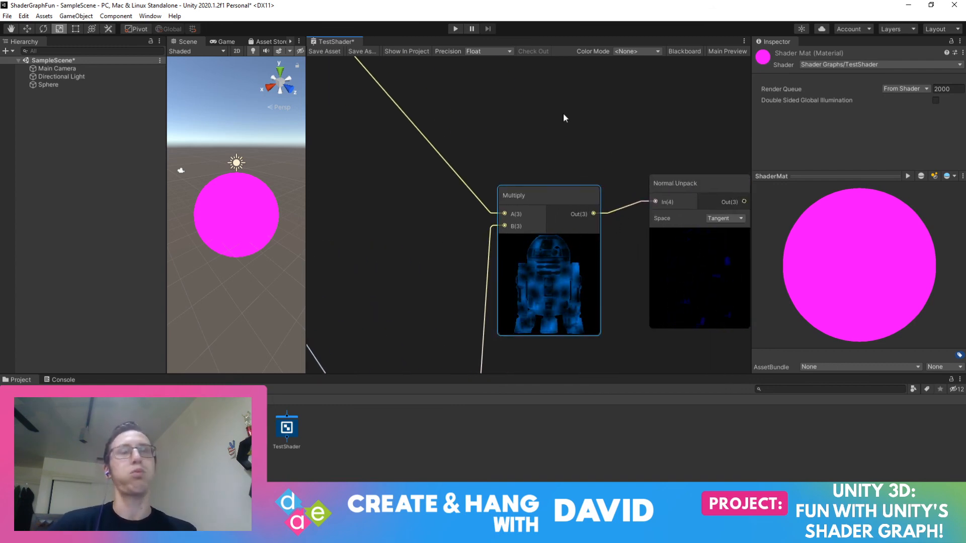
middle_drag(338, 131, 677, 229)
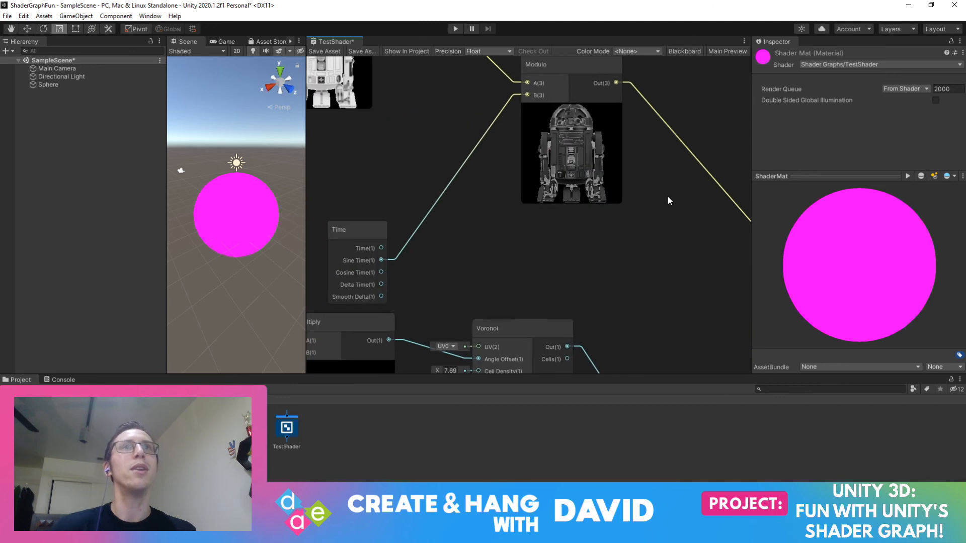
middle_drag(668, 193, 589, 56)
middle_drag(610, 218, 393, 186)
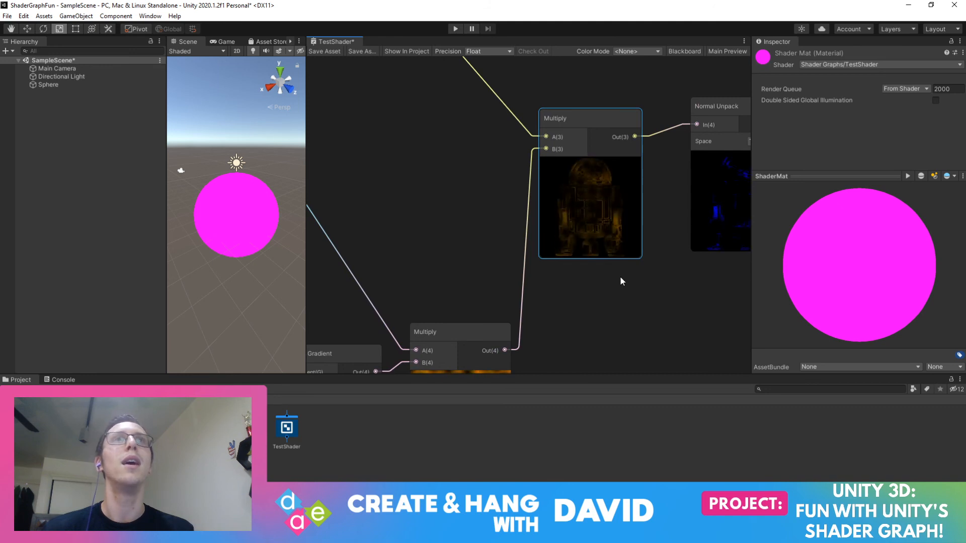
Examine the Gradient, Add and Divide chain, the R2-D2 texture branch and the final Multiply output
middle_drag(474, 242, 703, 92)
middle_drag(570, 162, 708, 185)
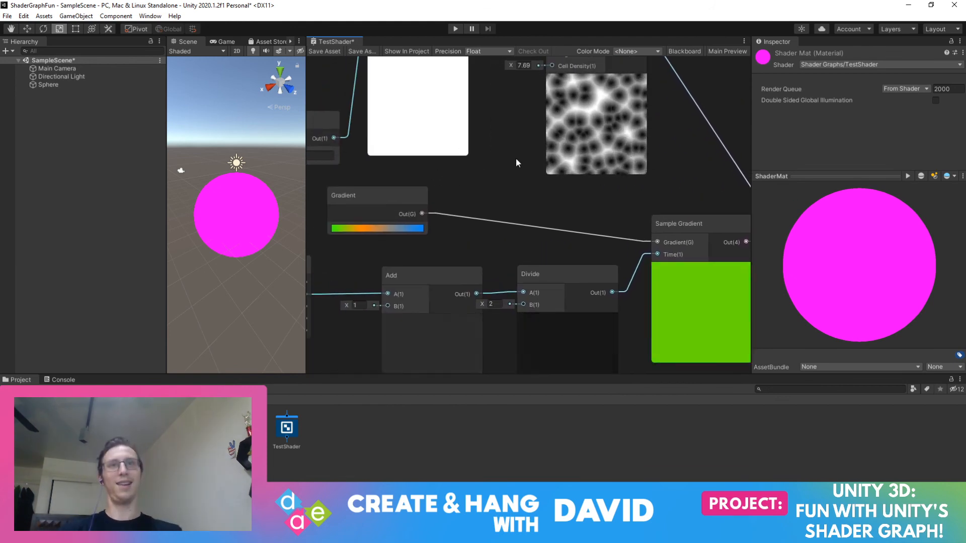
scroll(514, 155, down, 5)
middle_drag(513, 154, 597, 253)
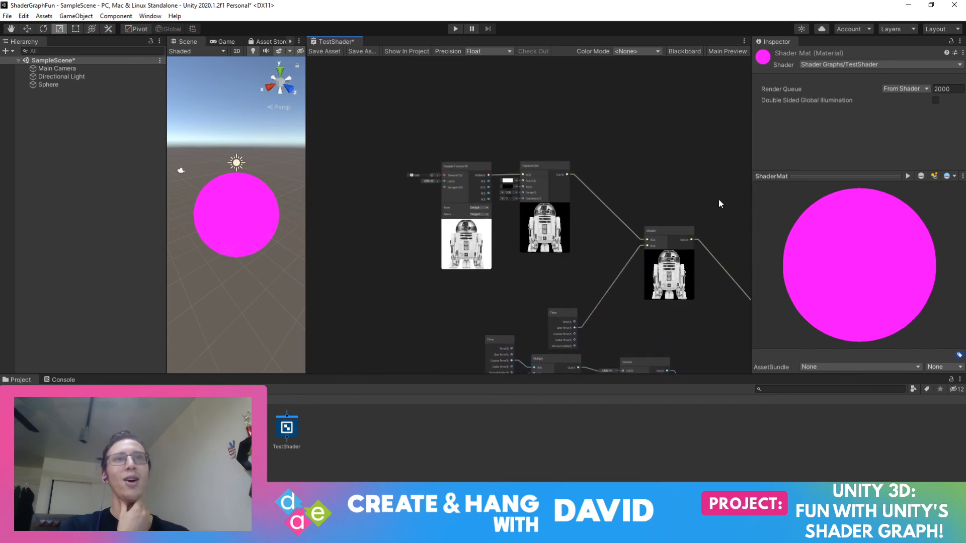
middle_drag(719, 204, 440, 86)
scroll(572, 248, up, 5)
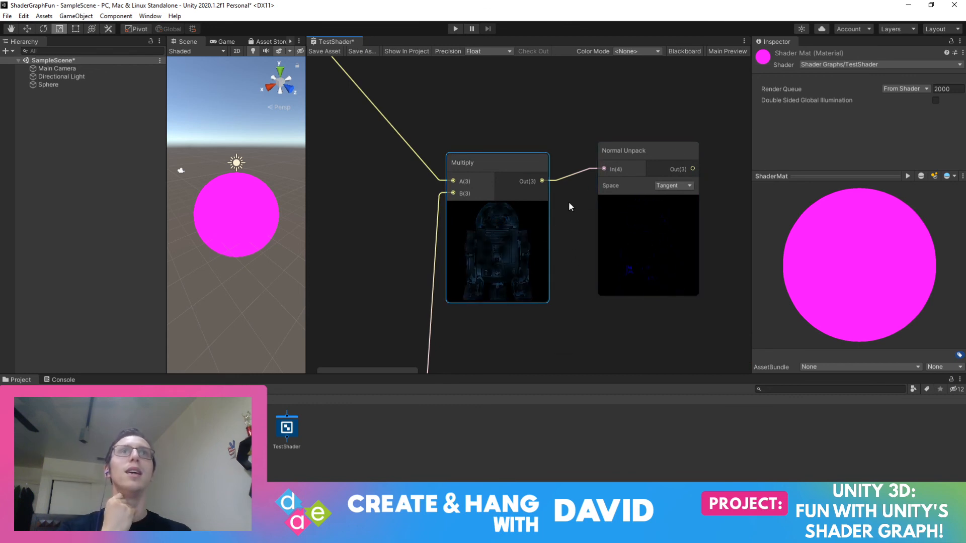
Try Sample Texture 2D's R, G, B and A outputs in turn as the Replace Color input, and reconnect RGBA
middle_drag(569, 203, 668, 333)
middle_drag(534, 169, 895, 194)
scroll(532, 182, down, 6)
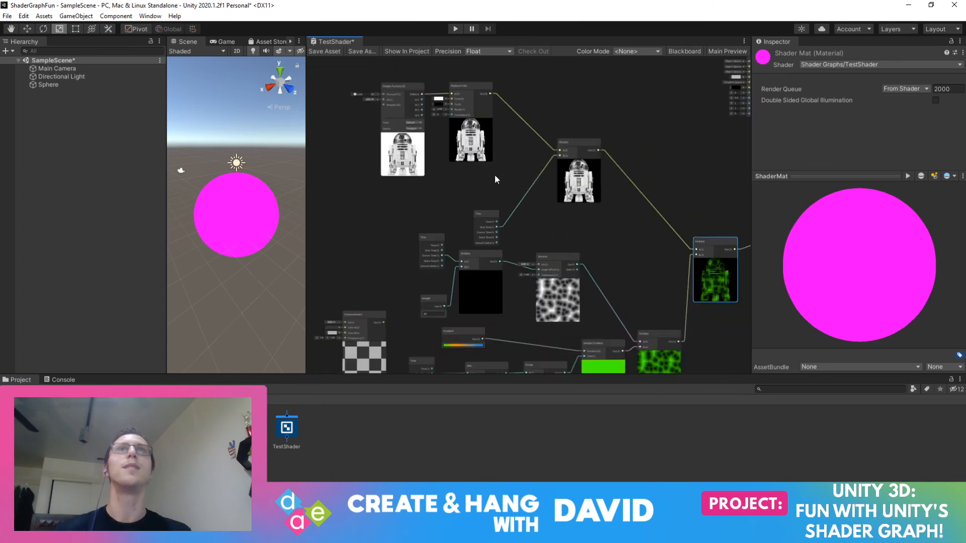
middle_drag(495, 174, 549, 222)
scroll(518, 196, up, 7)
middle_drag(468, 150, 459, 255)
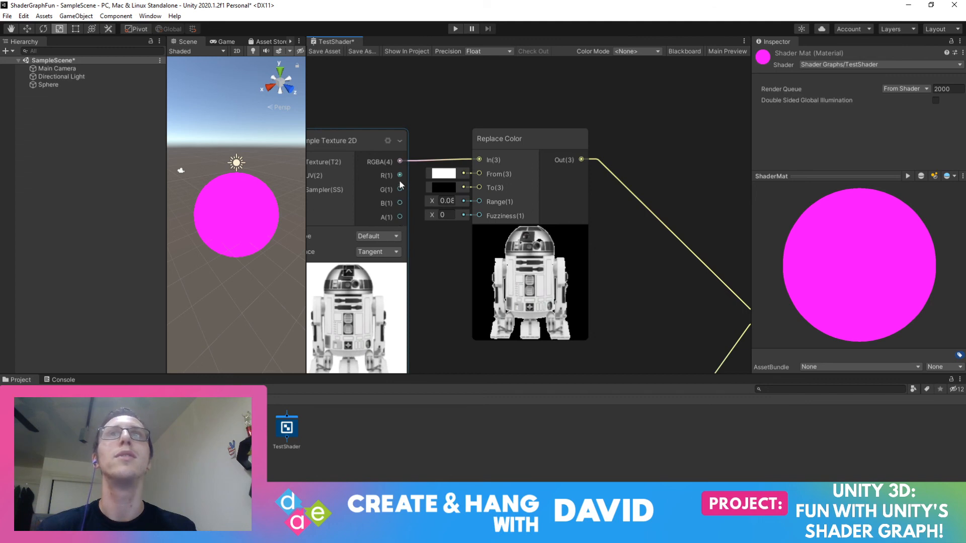
drag(399, 177, 478, 159)
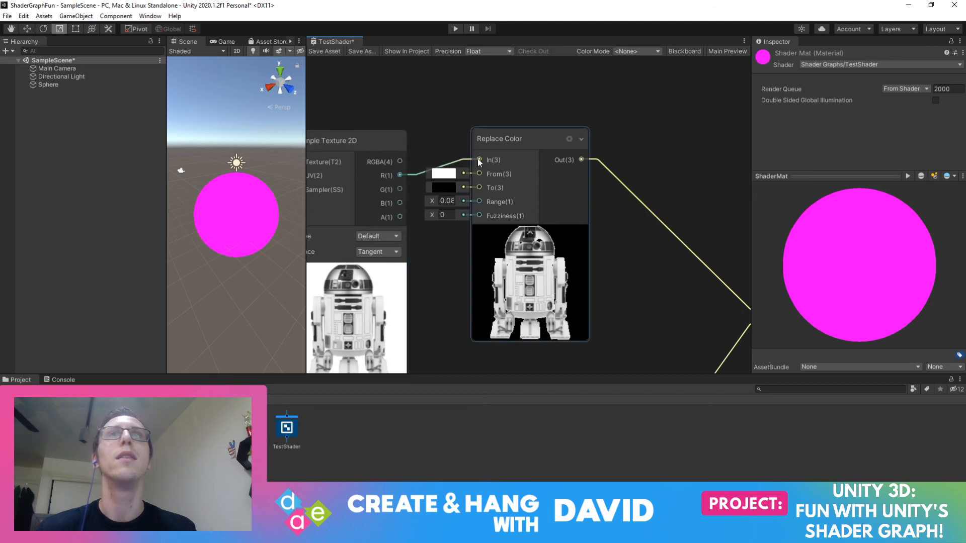
drag(403, 189, 478, 162)
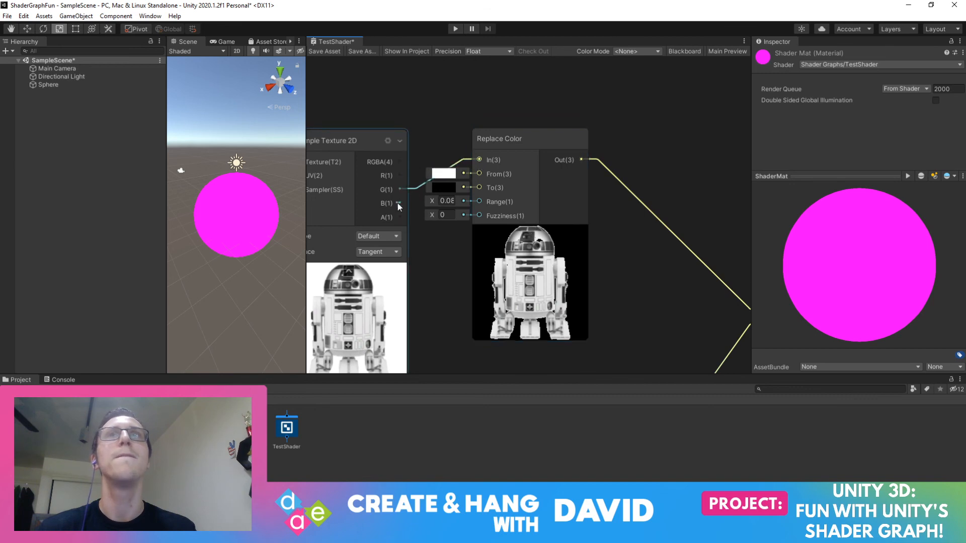
drag(397, 203, 479, 161)
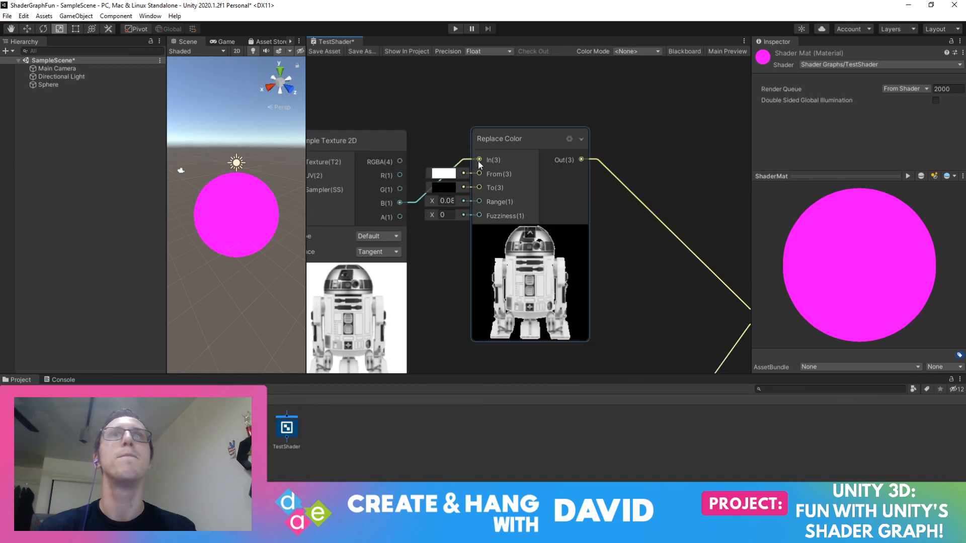
drag(400, 217, 481, 159)
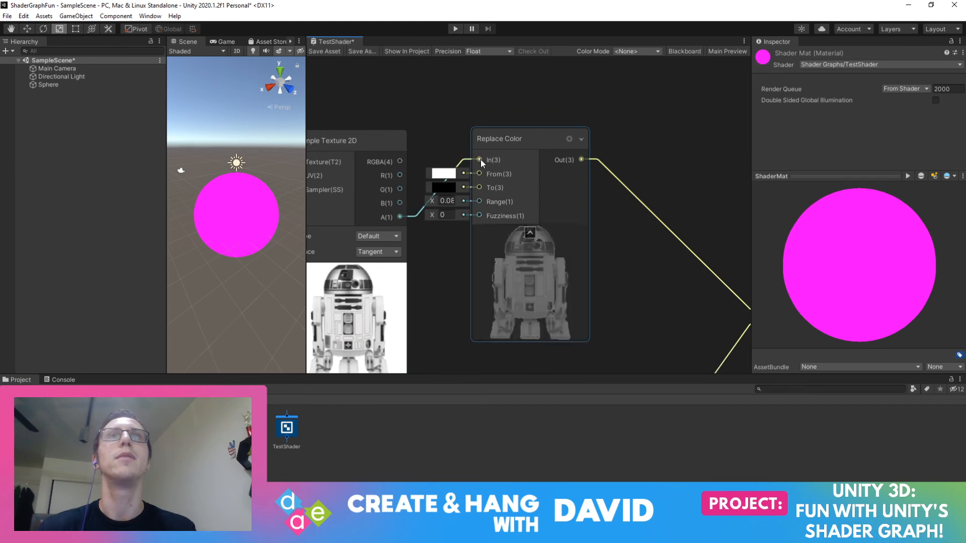
drag(400, 161, 476, 159)
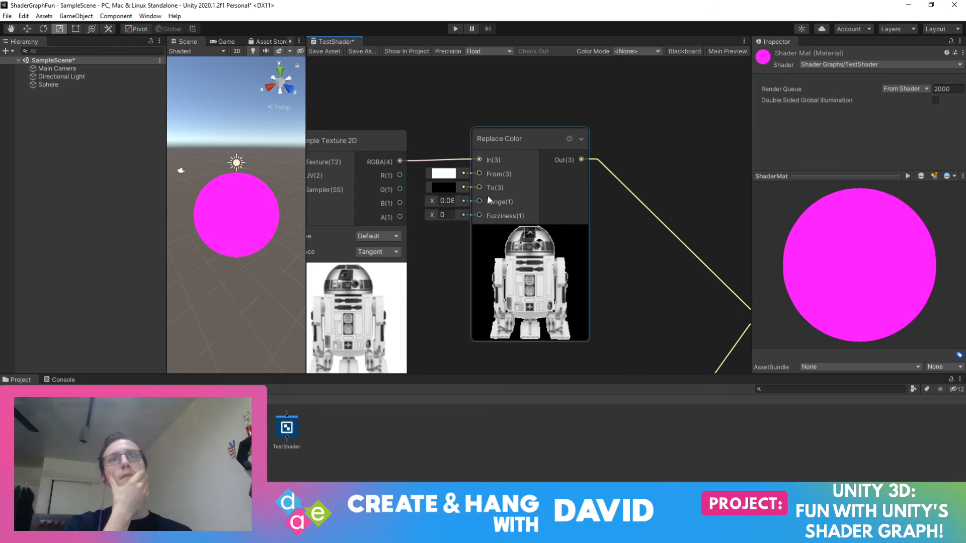
Raise the Replace Color Fuzziness slightly and set its Range to 0.1
drag(433, 215, 434, 215)
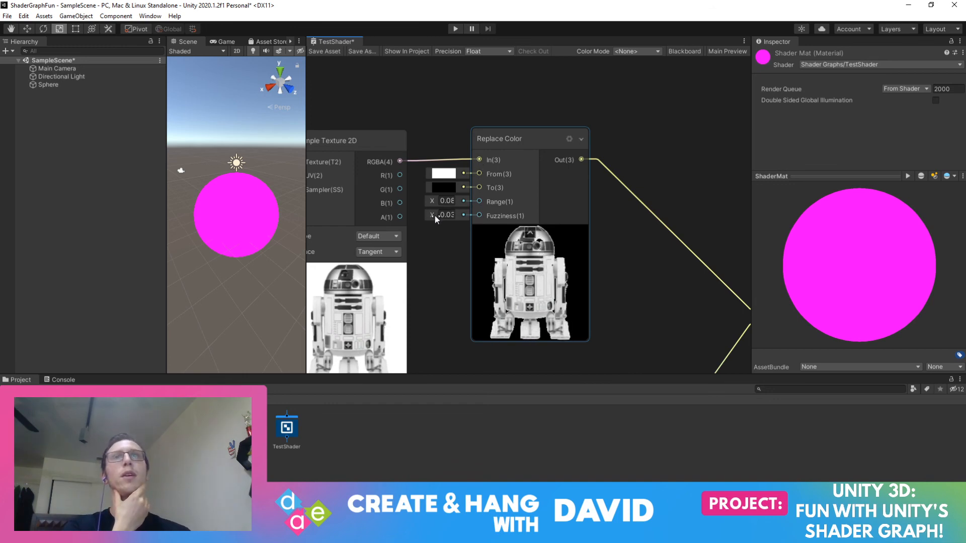
click(446, 201)
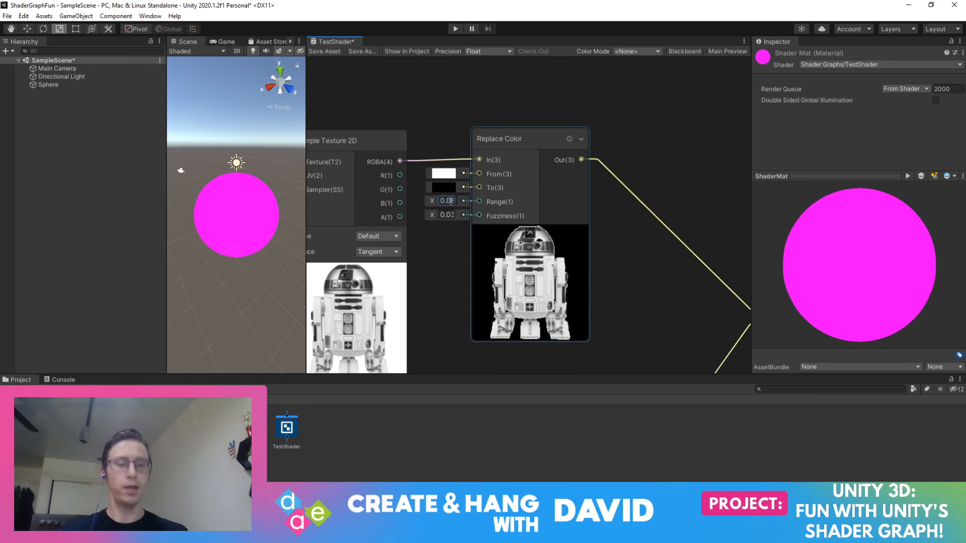
key(BackSpace)
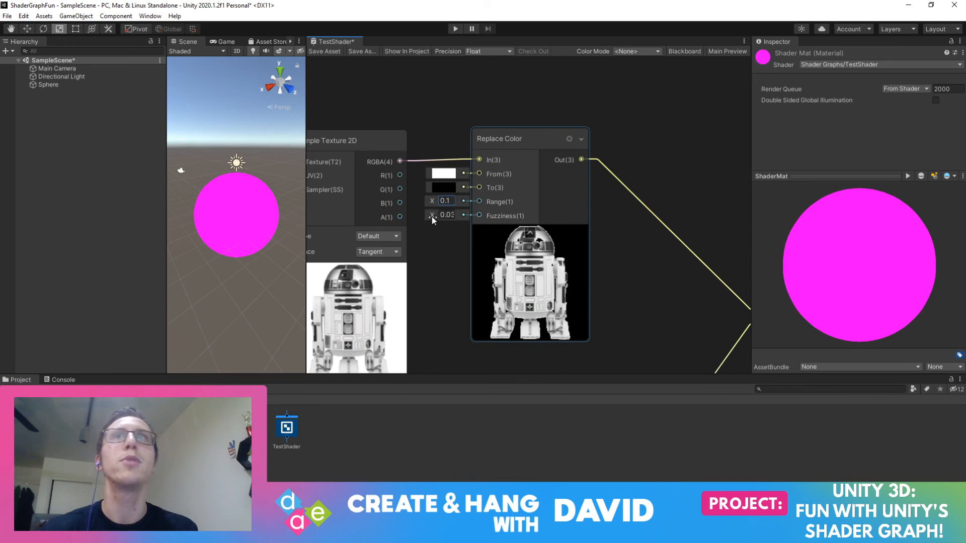
Try Replace Color Fuzziness values of 0.2 and 0.18, and set it to 0.1
drag(432, 216, 435, 213)
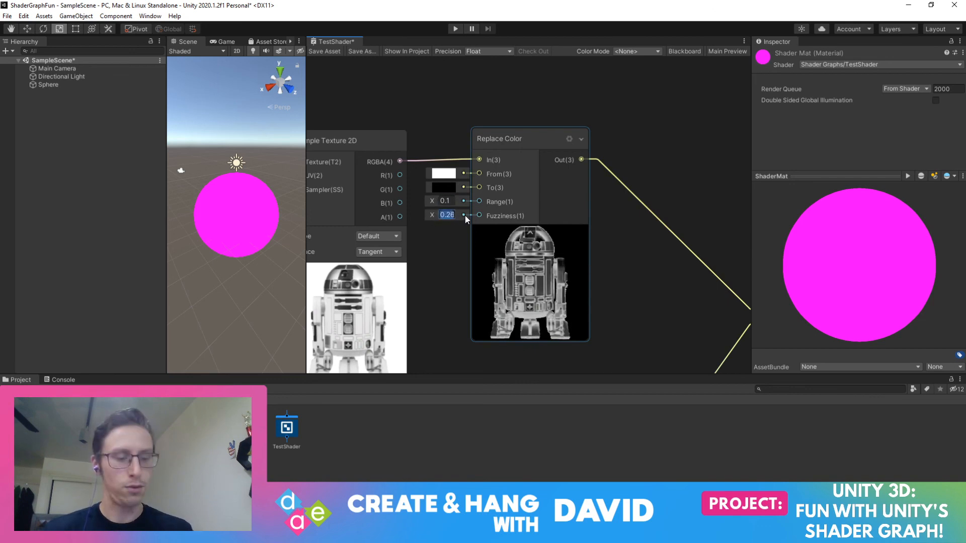
text(0.2)
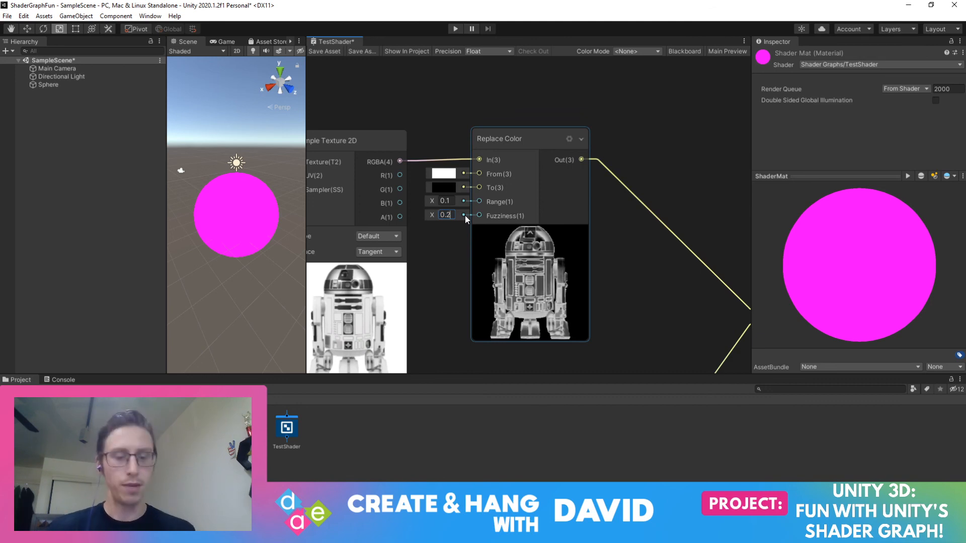
key(BackSpace)
text(18)
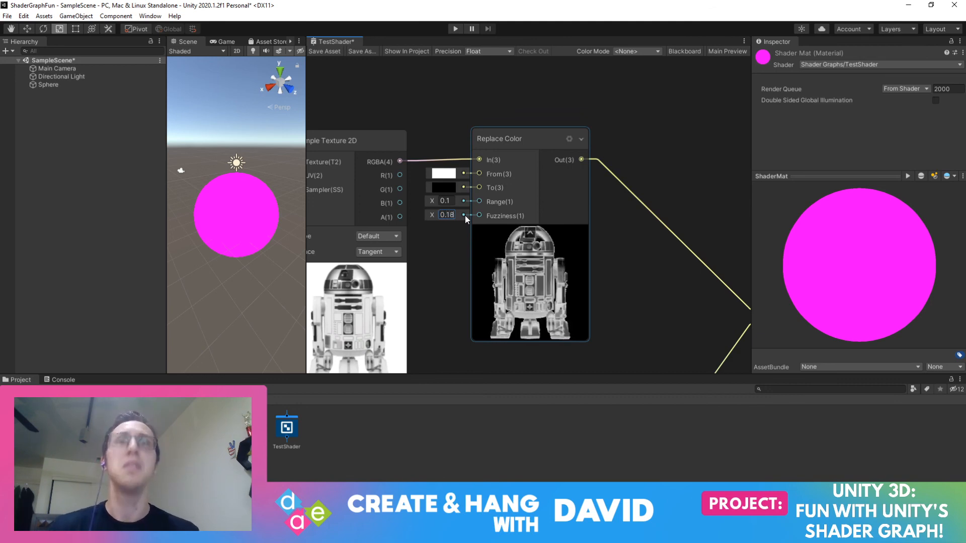
key(BackSpace)
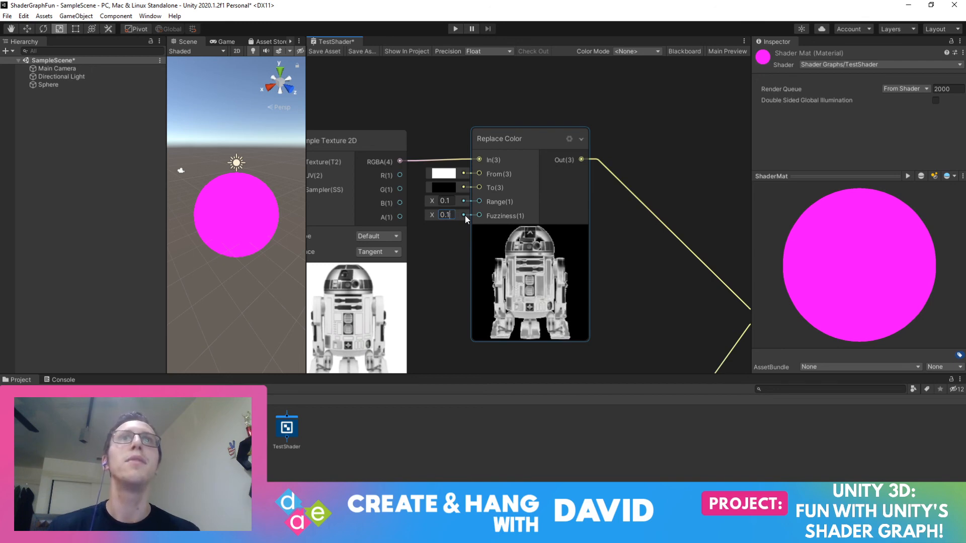
key(BackSpace)
key(BackSpace)
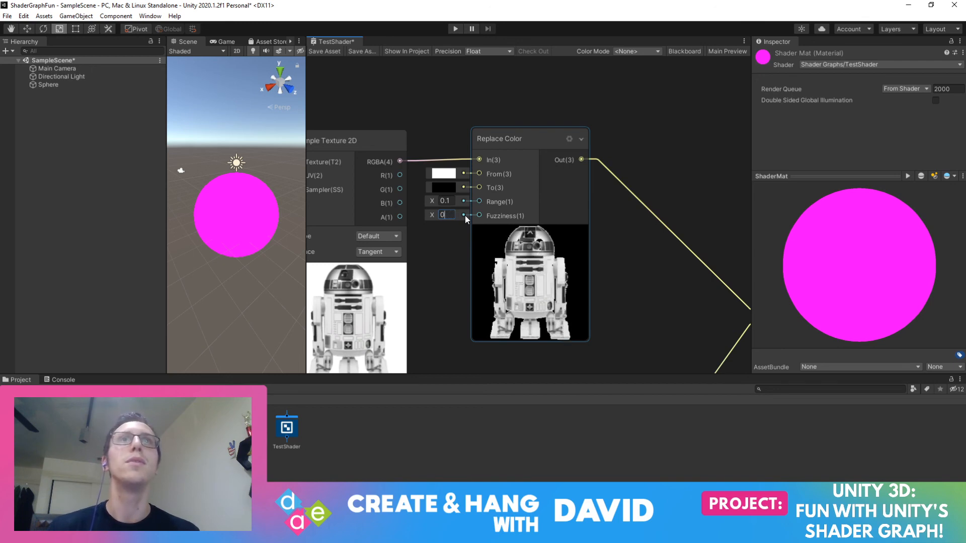
text(.1)
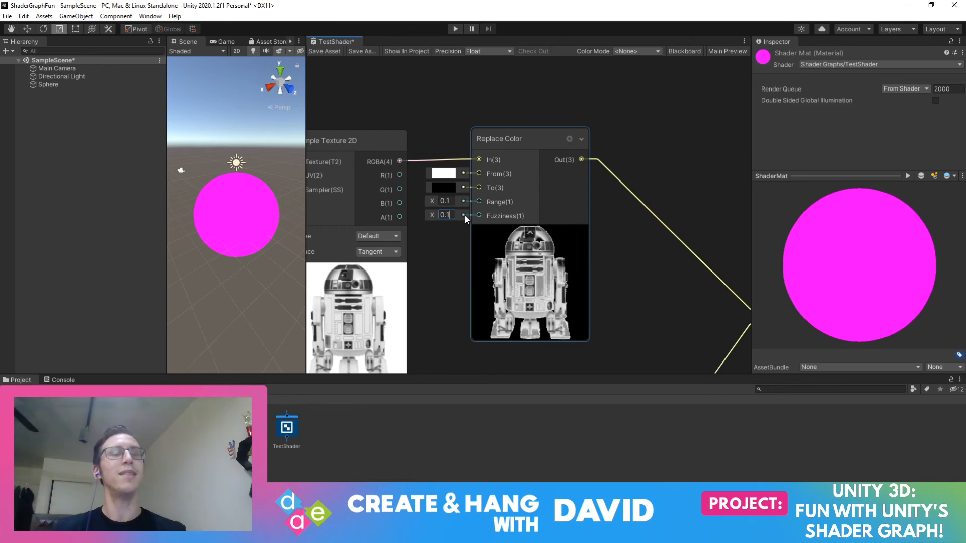
Examine the animated previews of the final Multiply and Normal Unpack nodes, including Normal Unpack up close
scroll(691, 173, down, 5)
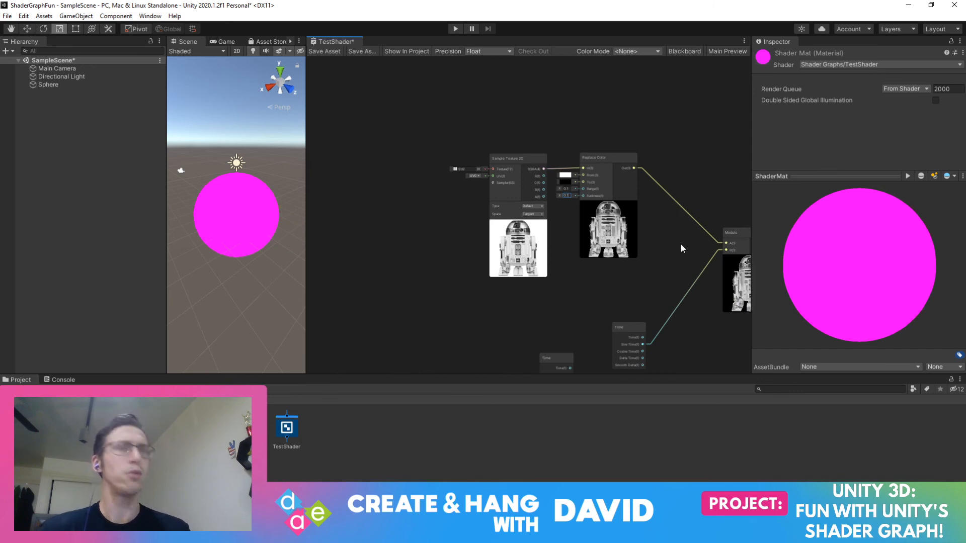
middle_drag(661, 241, 476, 176)
middle_drag(698, 334, 486, 258)
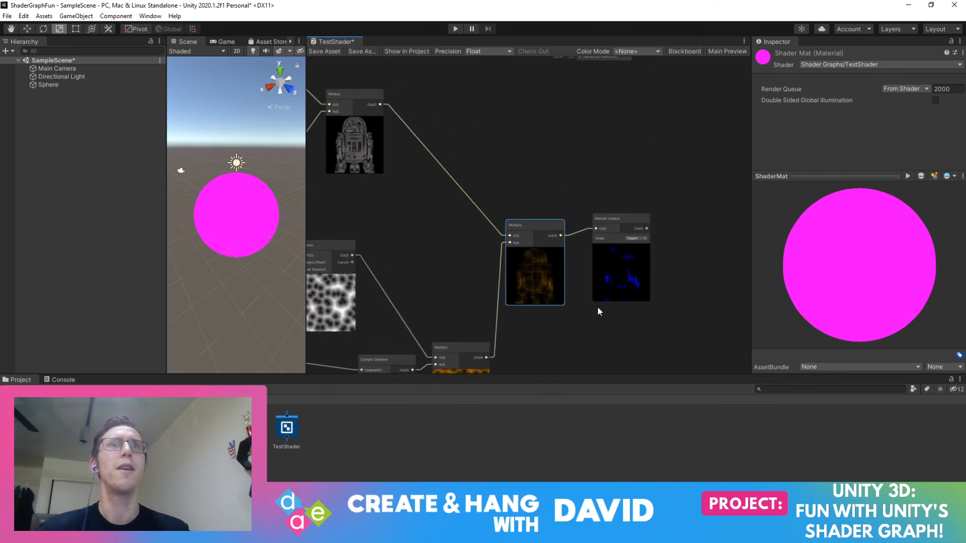
scroll(580, 293, up, 3)
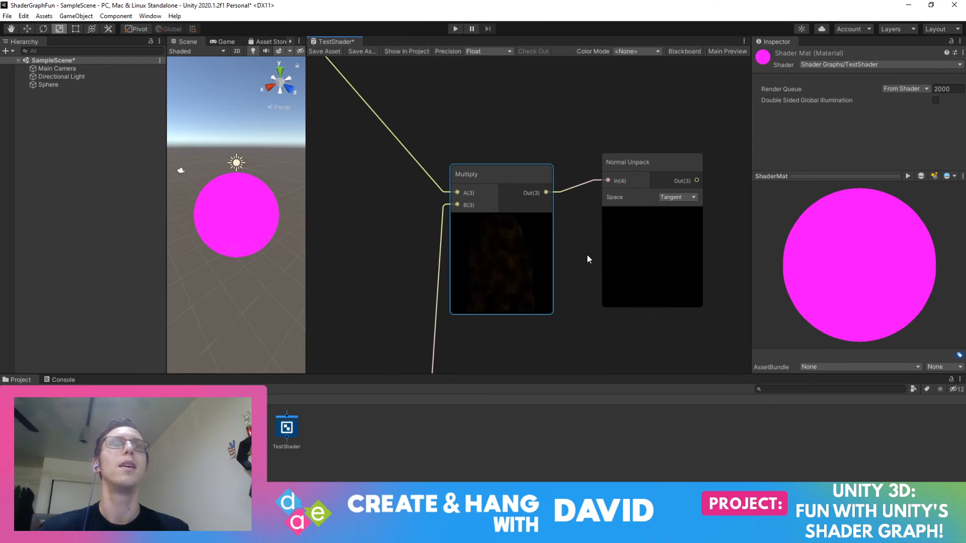
middle_drag(587, 255, 526, 252)
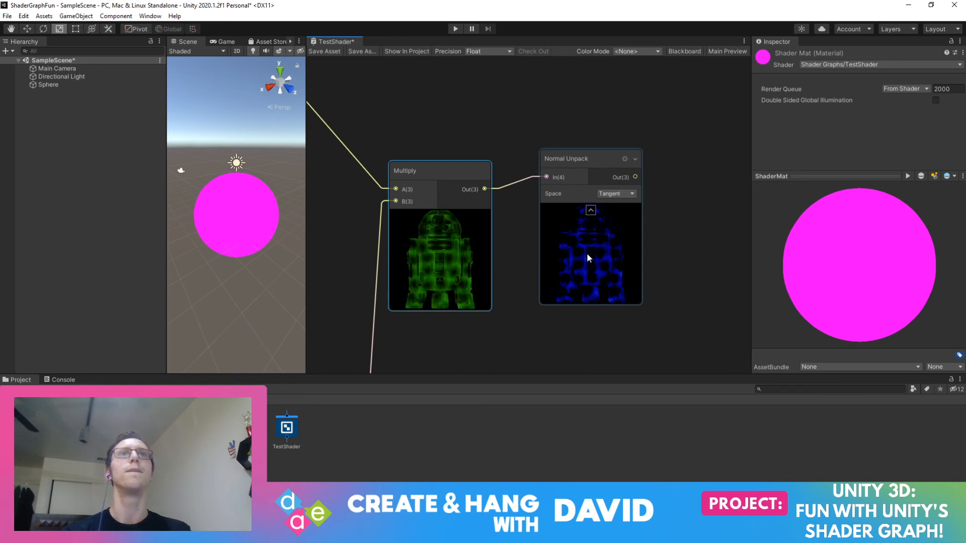
scroll(603, 245, up, 5)
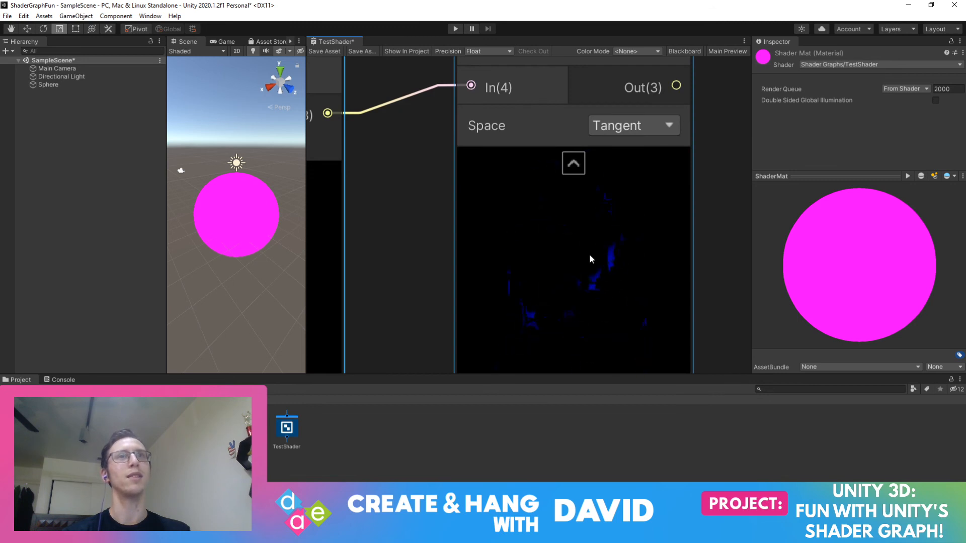
Move the Normal Unpack node slightly lower so its input lines up with the final Multiply's output
scroll(580, 249, down, 4)
middle_drag(495, 237, 559, 240)
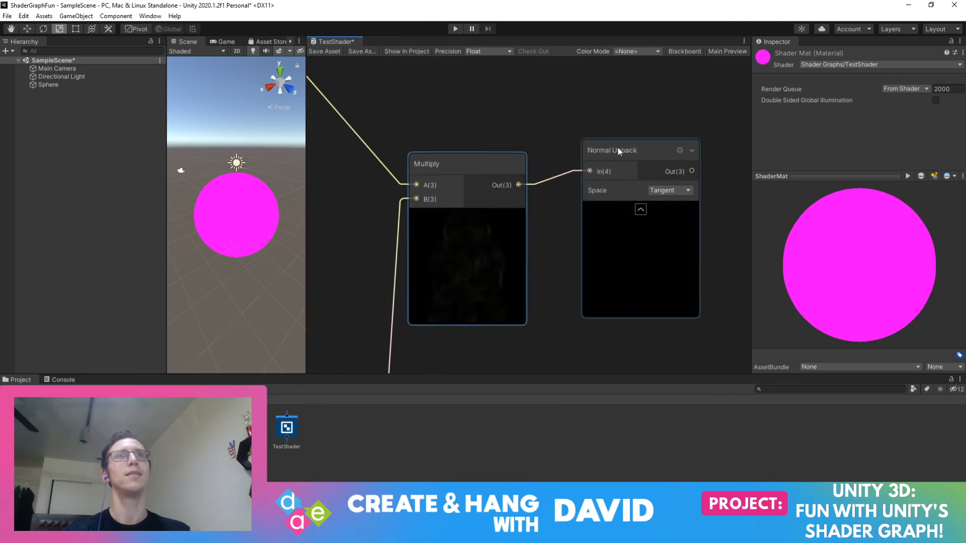
drag(618, 147, 622, 162)
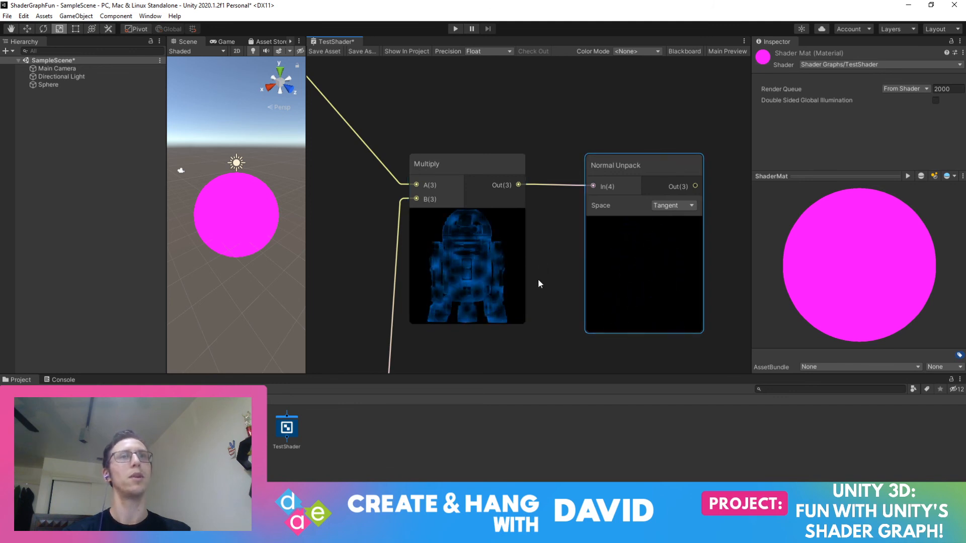
Examine the TestShader graph from the final Multiply back through the Modulo, Time, Integer, Multiply and Voronoi nodes
middle_drag(411, 284, 558, 239)
scroll(408, 261, down, 5)
middle_drag(410, 266, 705, 157)
scroll(493, 240, up, 4)
middle_drag(518, 220, 387, 179)
middle_drag(621, 134, 677, 337)
middle_drag(434, 168, 850, 294)
middle_drag(679, 210, 502, 146)
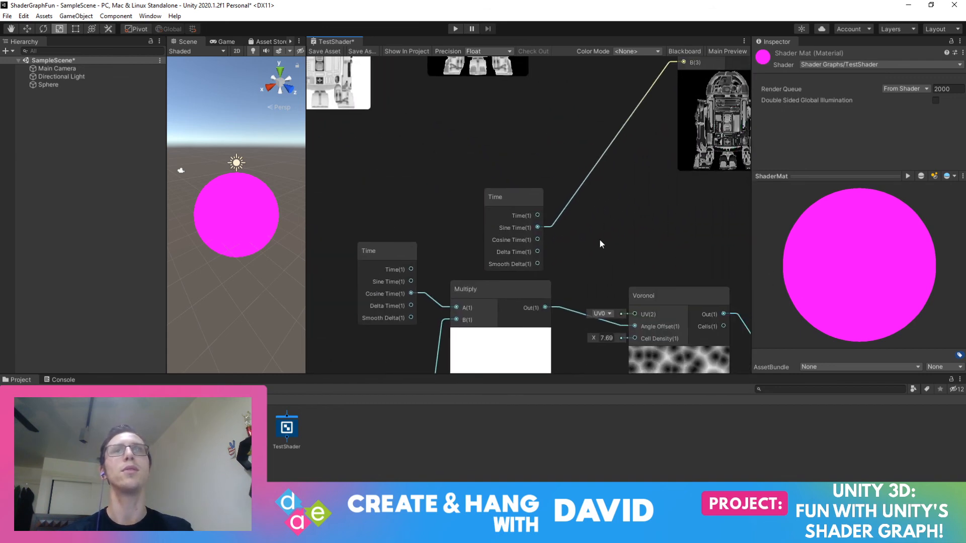
middle_drag(621, 210, 572, 92)
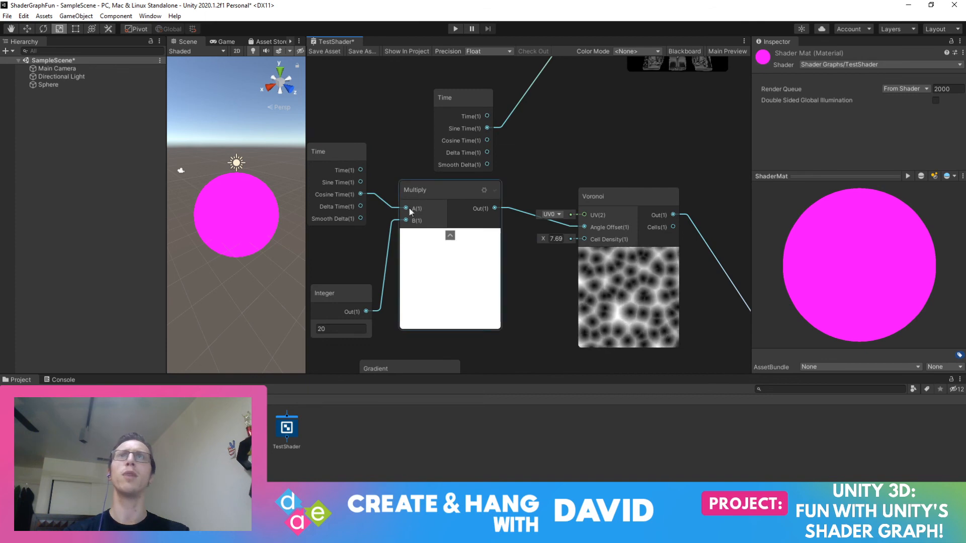
middle_drag(546, 274, 517, 355)
middle_drag(531, 177, 493, 264)
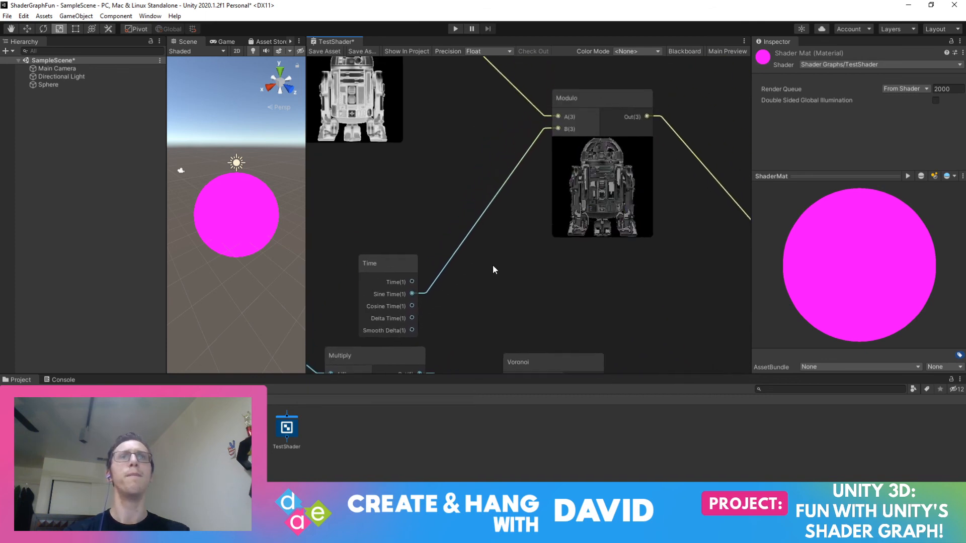
middle_drag(503, 347, 481, 99)
middle_drag(608, 282, 626, 363)
middle_drag(514, 94, 587, 228)
Move the Time node that feeds Modulo slightly up and to the left, away from the Voronoi branch
click(459, 229)
drag(459, 231, 436, 189)
middle_drag(531, 226, 611, 84)
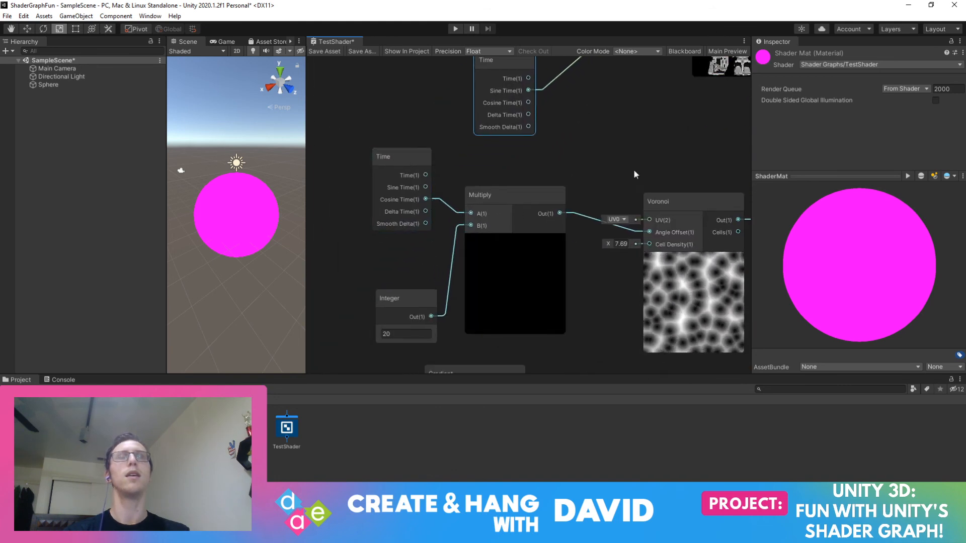
Connect the Voronoi branch's Time node Sine Time output to input A of its Multiply node, replacing Cosine Time
middle_drag(633, 169, 519, 63)
middle_drag(657, 297, 686, 155)
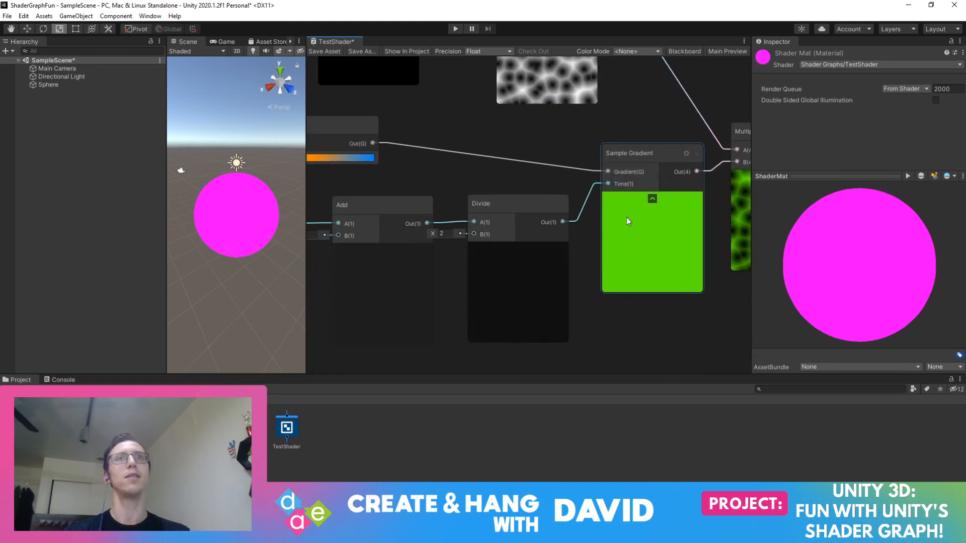
middle_drag(717, 243, 479, 286)
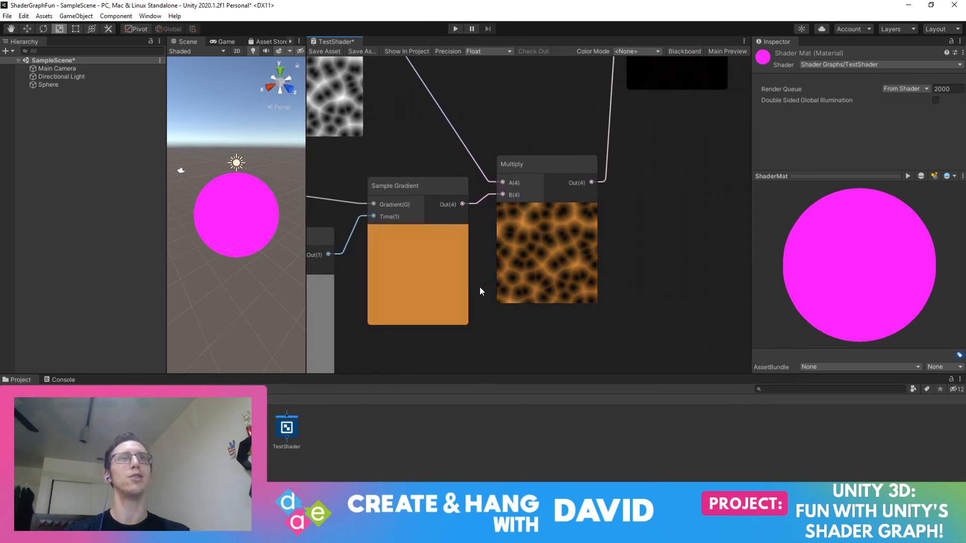
middle_drag(622, 194, 691, 147)
middle_drag(599, 140, 694, 170)
middle_drag(590, 67, 726, 195)
middle_drag(518, 101, 587, 125)
drag(452, 174, 496, 200)
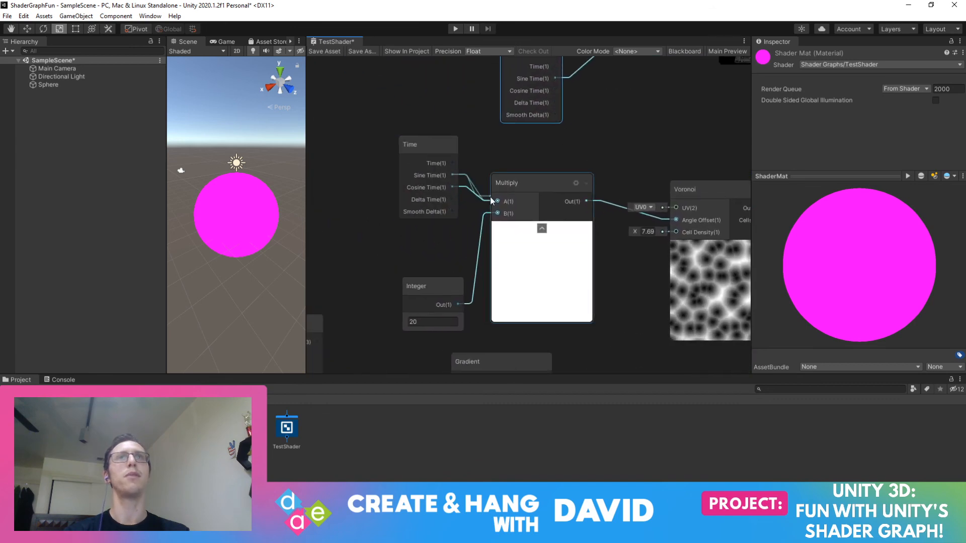
Move the Normal Unpack node away from the final Multiply and delete the connection between them
middle_drag(701, 149, 499, 121)
middle_drag(739, 162, 462, 154)
middle_drag(657, 217, 506, 210)
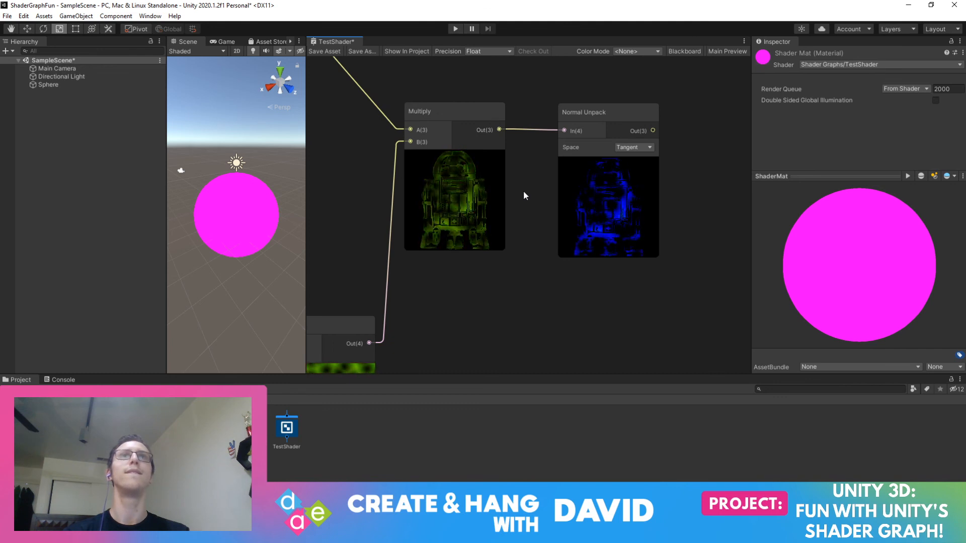
middle_drag(523, 168, 511, 228)
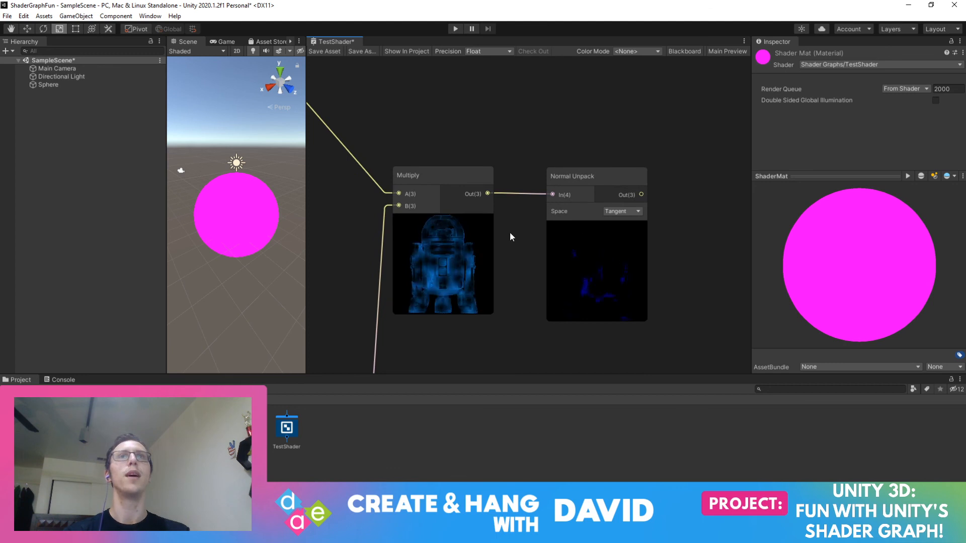
drag(590, 177, 668, 161)
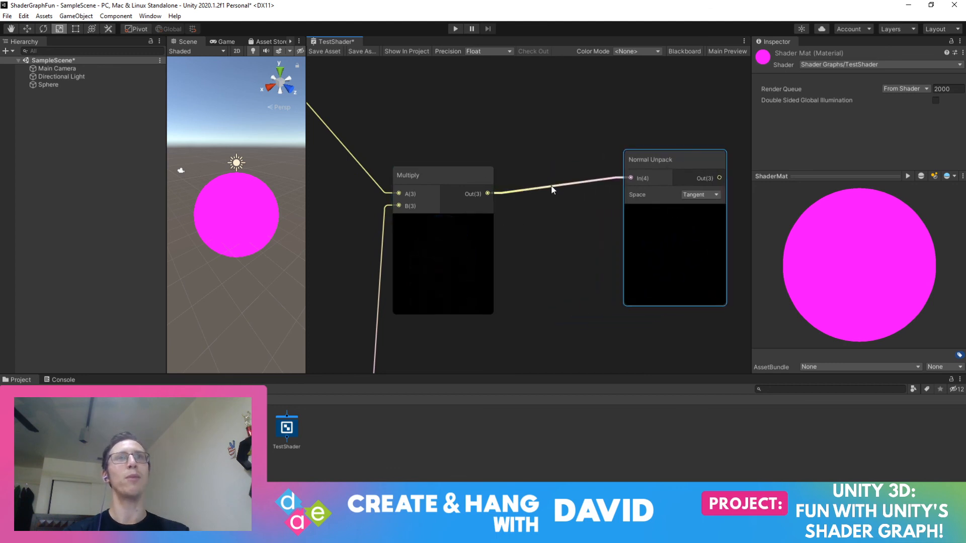
right_click(552, 188)
click(573, 192)
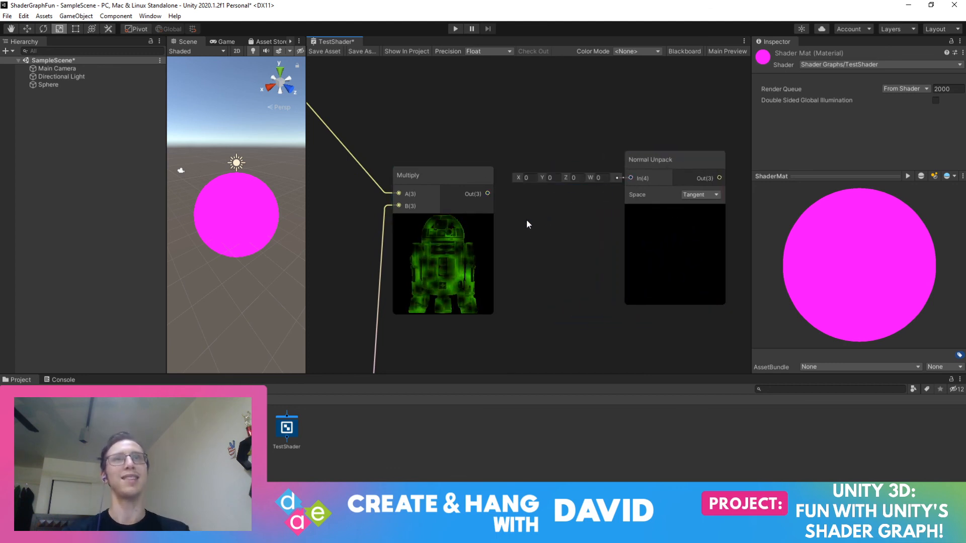
Add a White Balance adjustment node between the final Multiply and Normal Unpack nodes
right_click(527, 219)
click(547, 228)
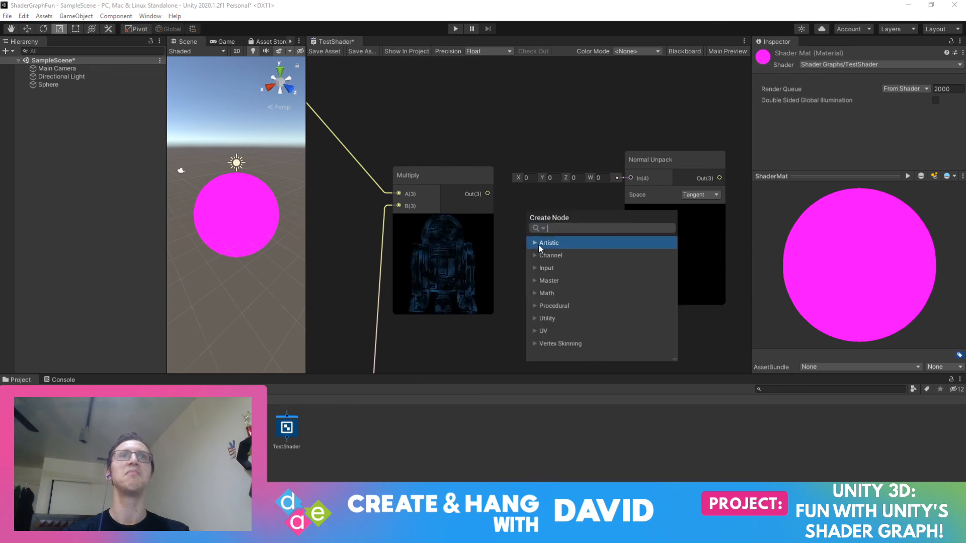
click(541, 243)
click(543, 255)
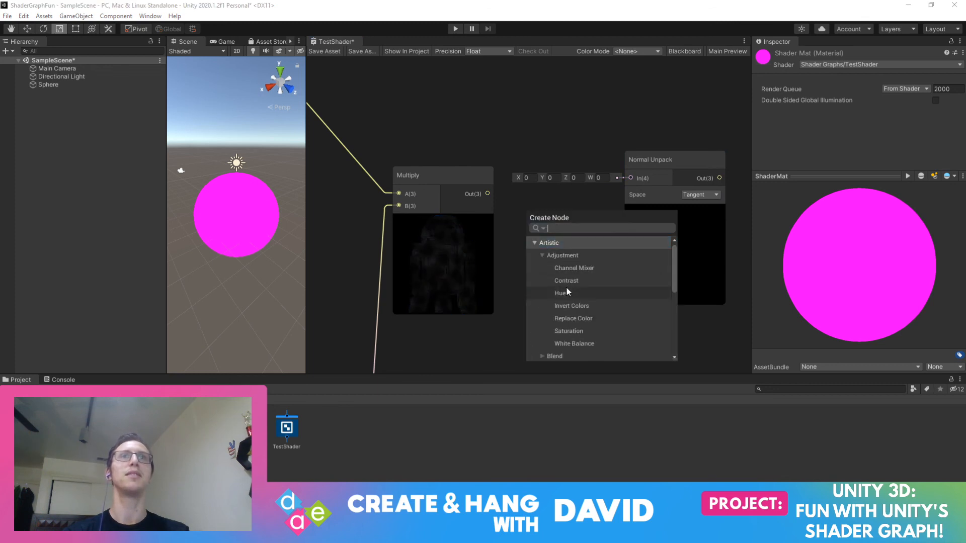
click(570, 342)
drag(562, 239, 571, 232)
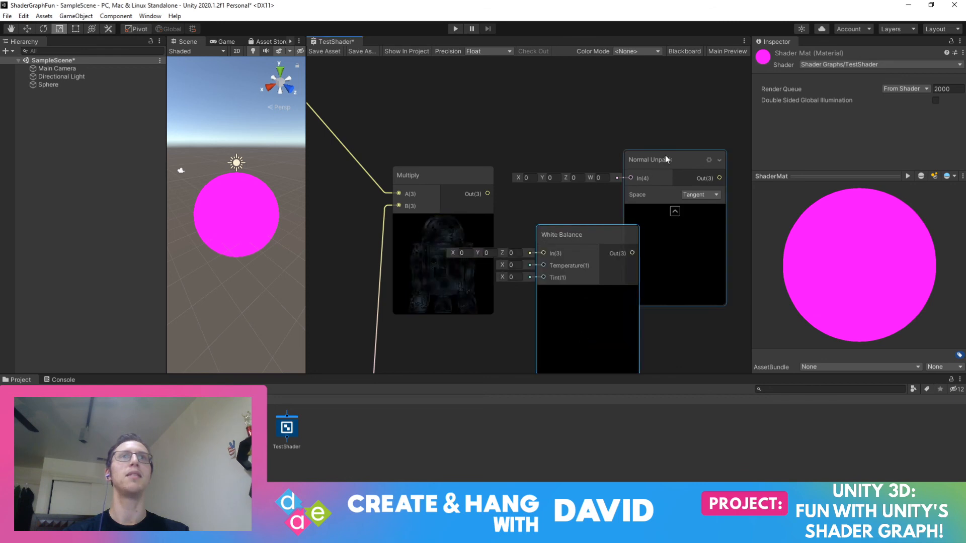
Shift Normal Unpack further away, place White Balance in the gap, and connect the final Multiply's output to its In
drag(665, 157, 756, 140)
drag(552, 233, 621, 162)
drag(459, 193, 604, 187)
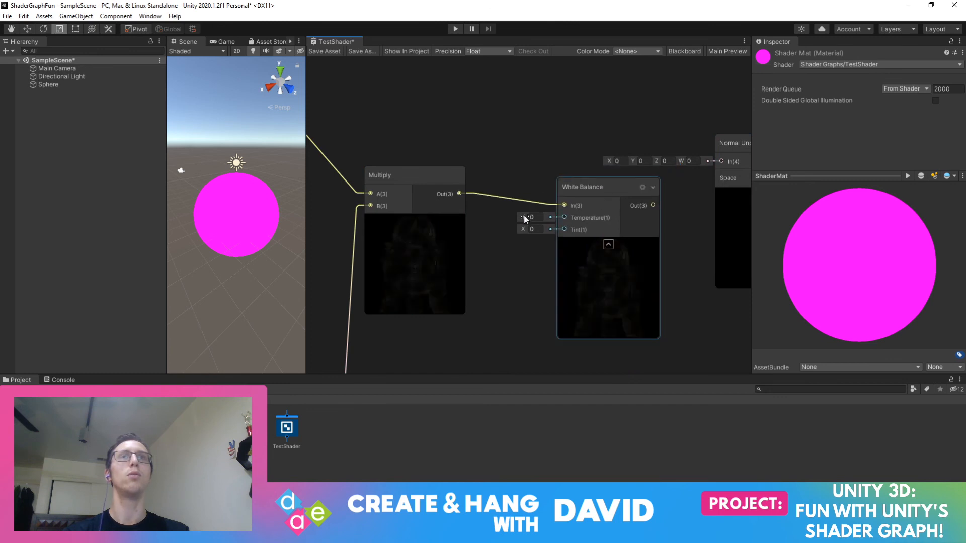
Try a Temperature of -1.9 on the White Balance node, and delete the node
drag(523, 217, 488, 219)
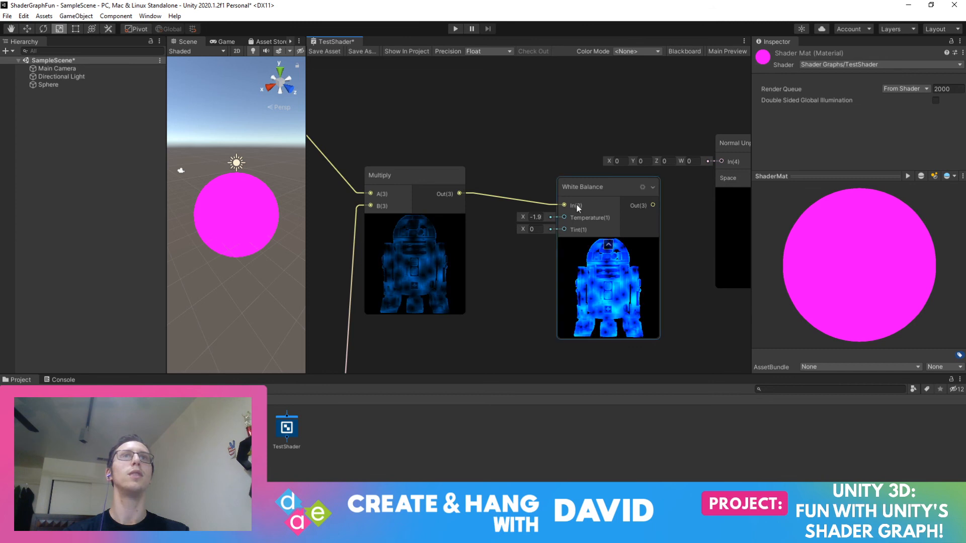
right_click(586, 184)
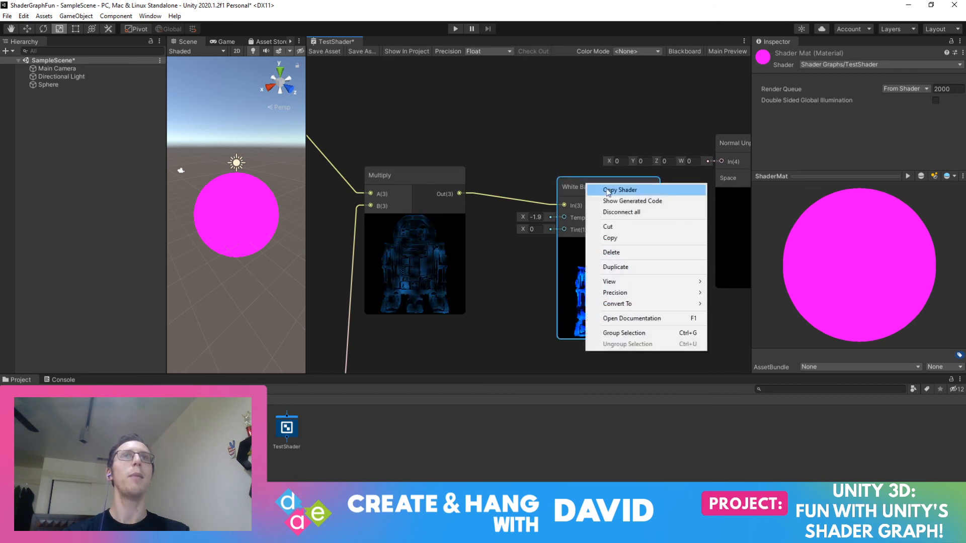
click(618, 253)
Add a Saturation adjustment node beside the final Multiply
right_click(535, 225)
click(569, 231)
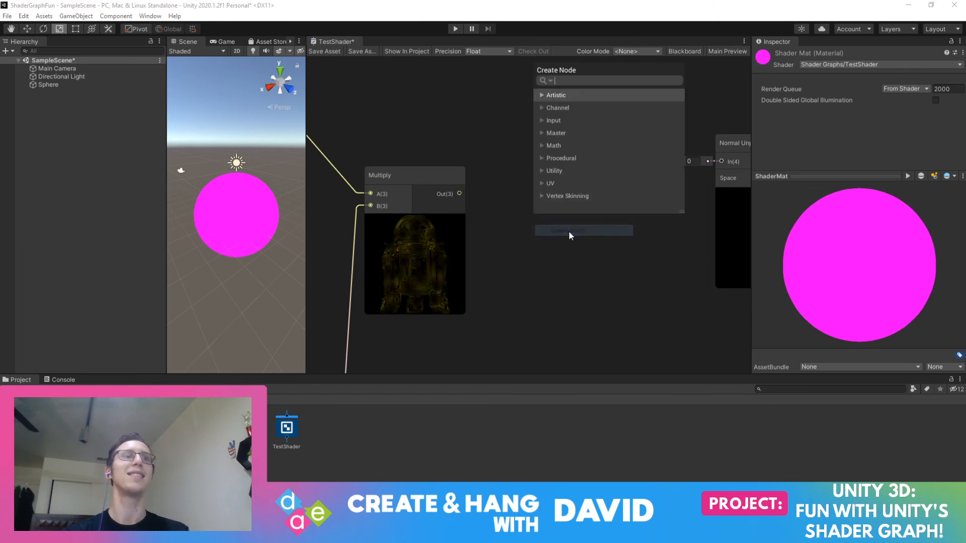
click(540, 96)
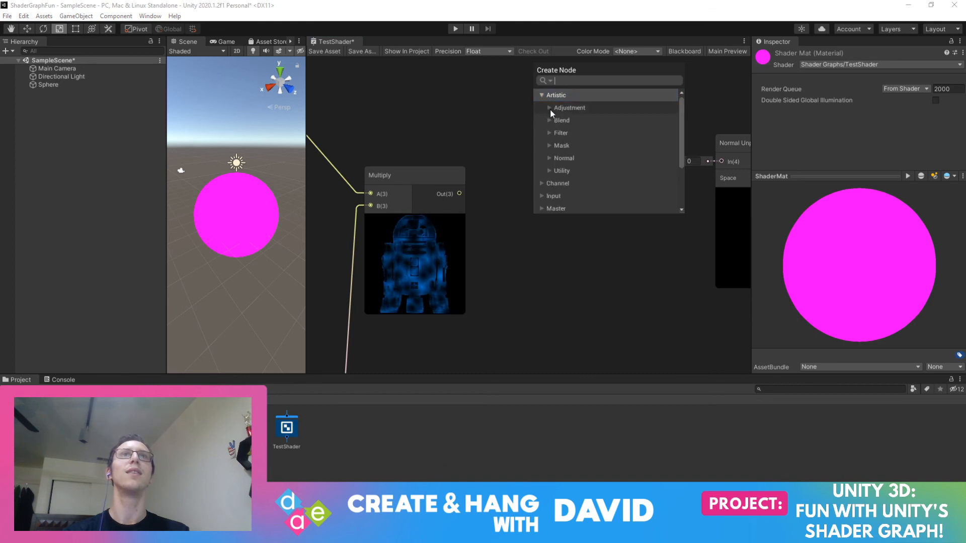
click(548, 108)
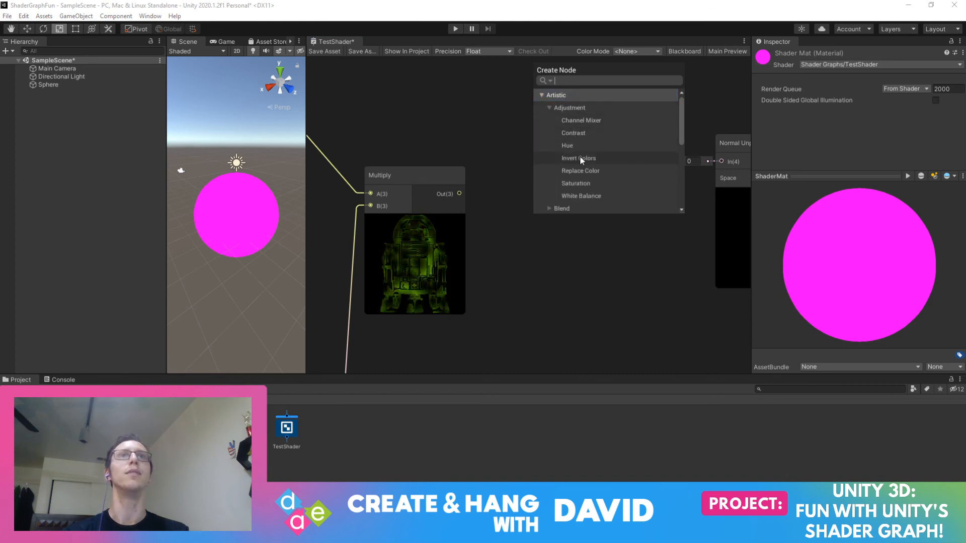
double_click(587, 183)
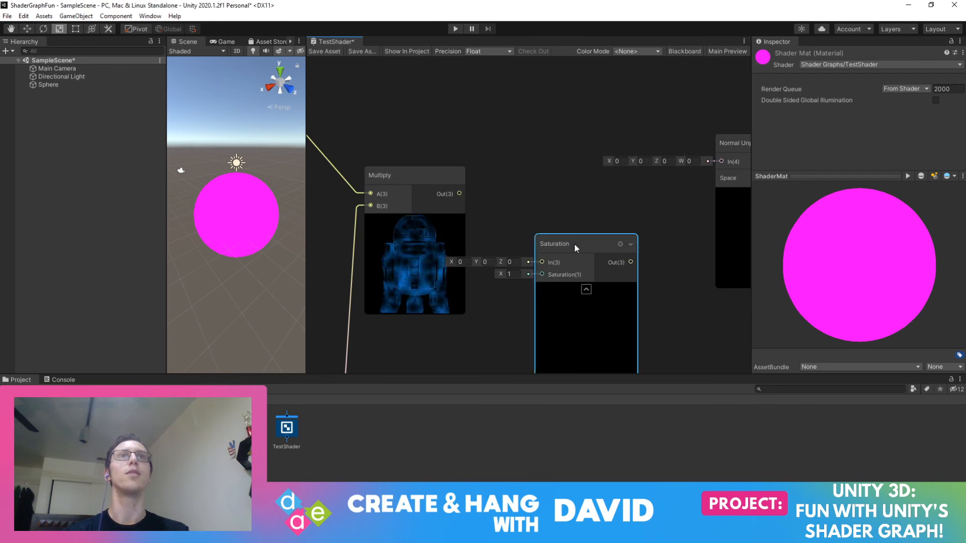
Connect the final Multiply's output to the Saturation node's In and set its Saturation to 0
drag(574, 243, 616, 194)
drag(460, 195, 554, 222)
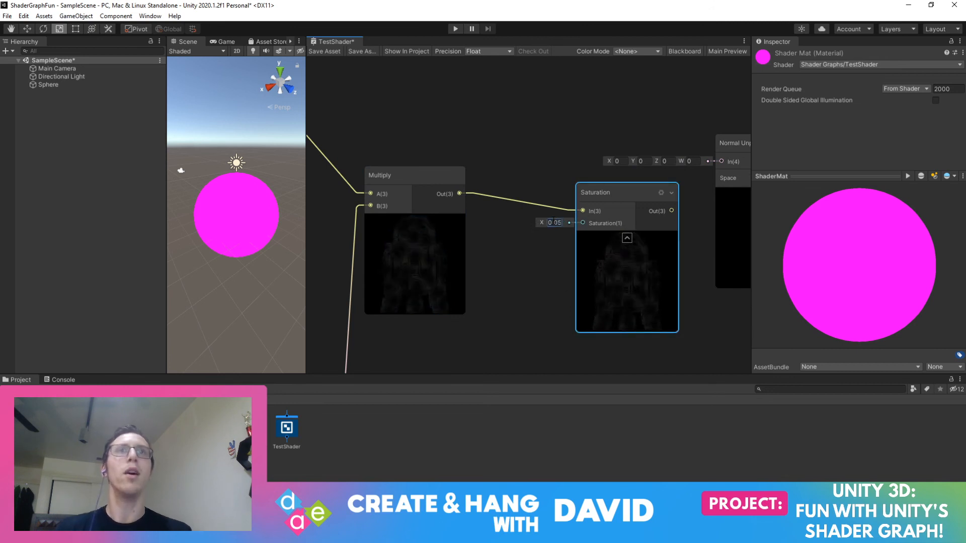
text(0)
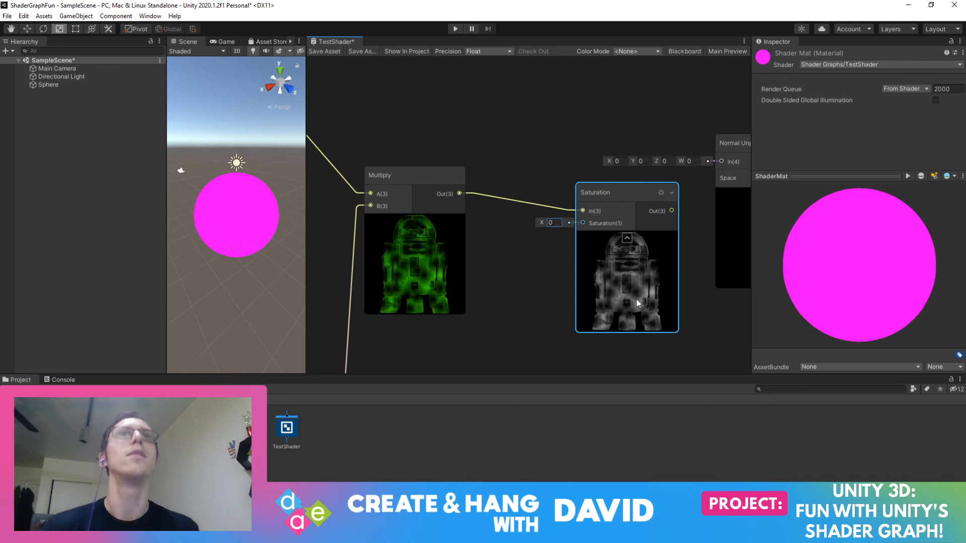
Move the Saturation node closer to the final Multiply, connect its output to Normal Unpack's In, and pull Normal Unpack closer
drag(619, 195, 559, 191)
middle_drag(635, 132, 521, 163)
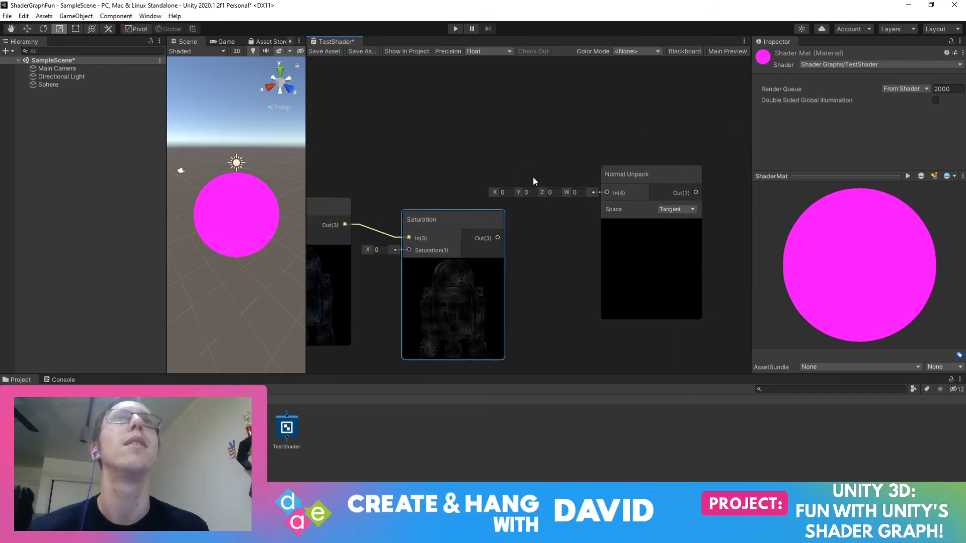
drag(498, 237, 607, 193)
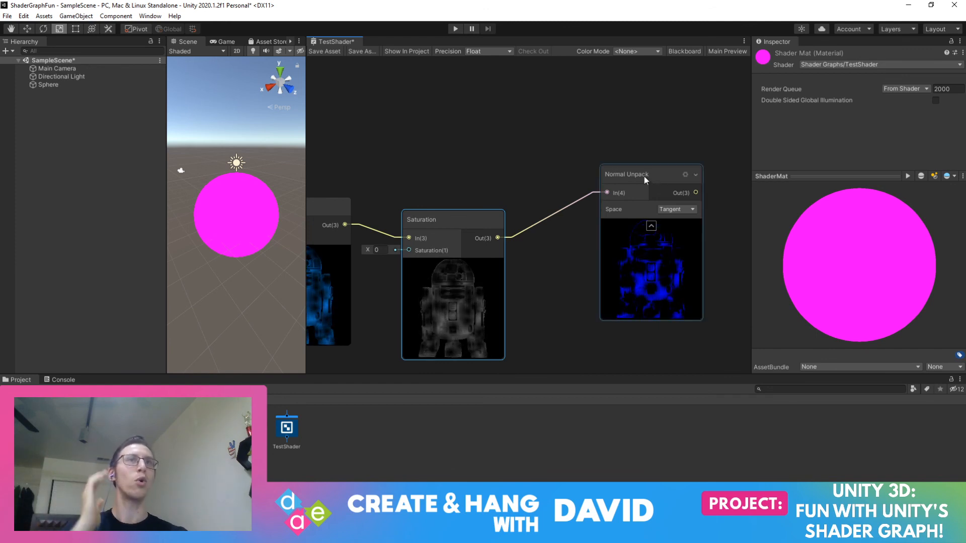
drag(644, 176, 576, 176)
middle_drag(723, 159, 550, 181)
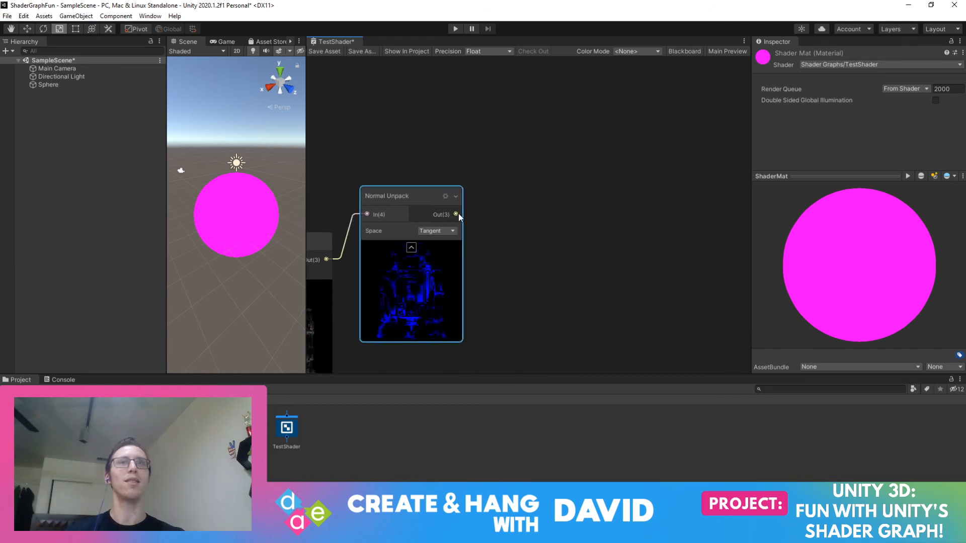
drag(456, 215, 529, 200)
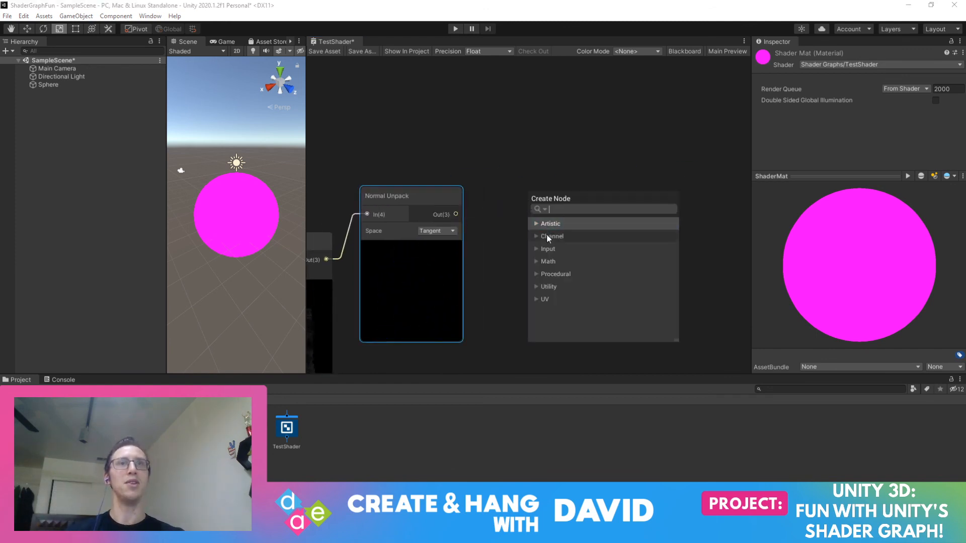
click(537, 299)
scroll(562, 298, down, 2)
scroll(566, 297, down, 2)
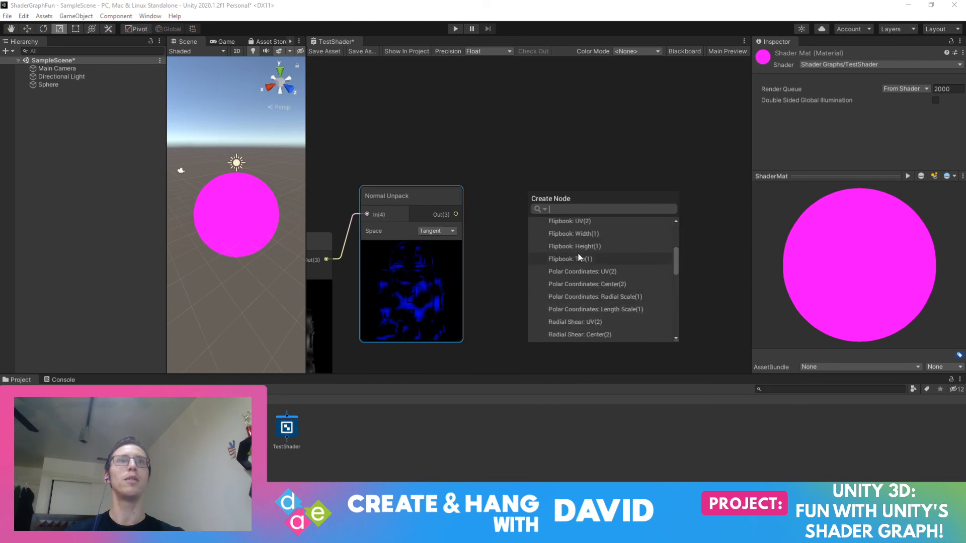
click(572, 158)
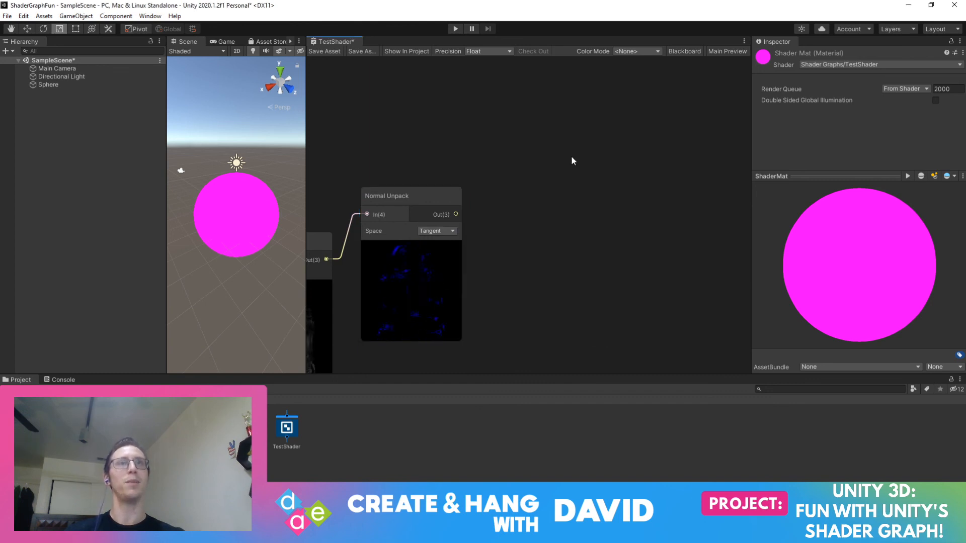
Read the error message on the graph's master node
scroll(508, 196, down, 5)
middle_drag(587, 186, 571, 307)
mouse_move(589, 154)
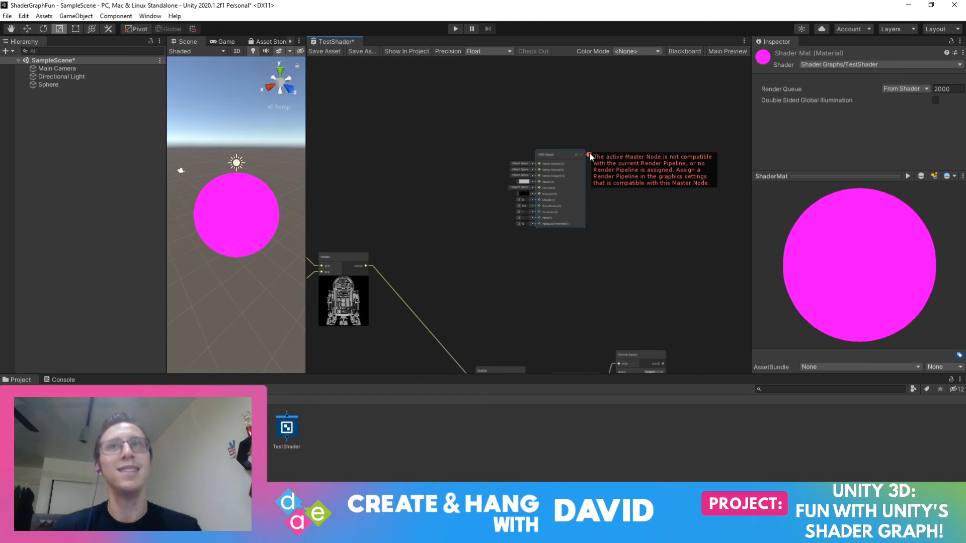
Review the whole graph, following the Voronoi, gradient and texture branches through the final Multiply to Saturation and Normal Unpack
middle_drag(512, 282, 560, 119)
scroll(690, 212, down, 5)
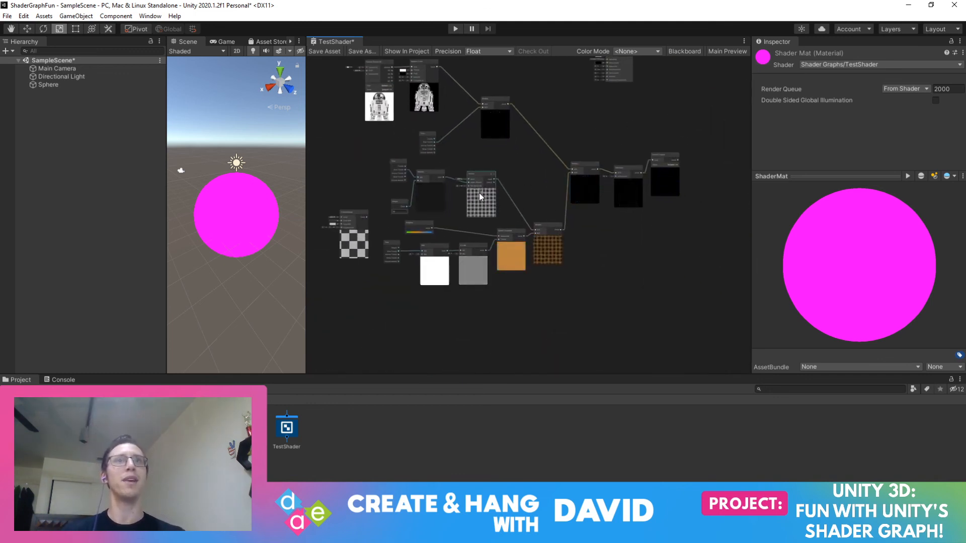
scroll(430, 213, up, 7)
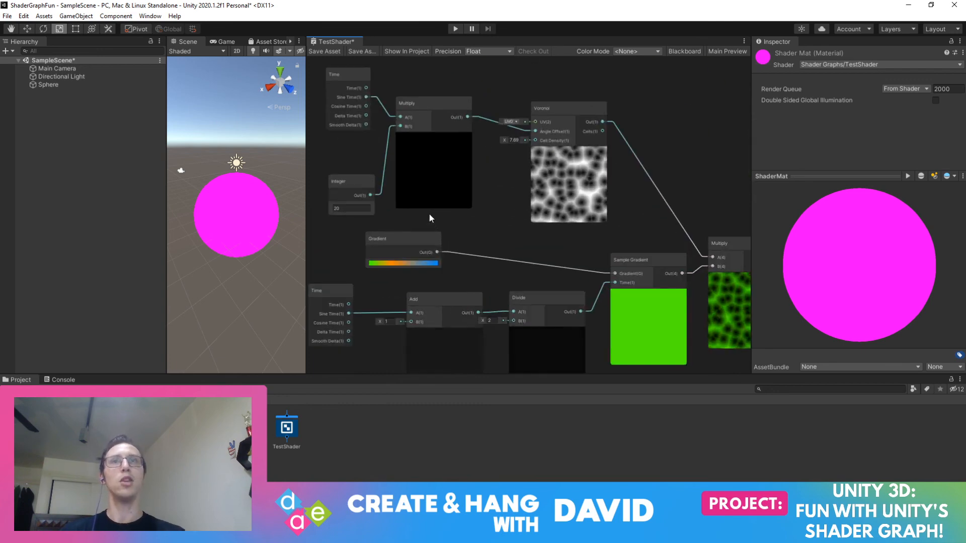
middle_drag(437, 217, 562, 263)
middle_drag(488, 157, 450, 253)
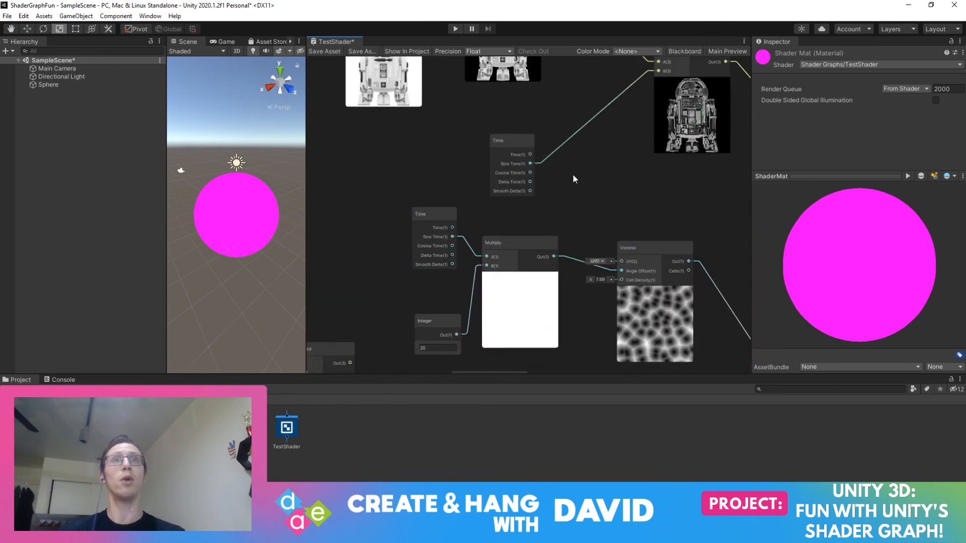
middle_drag(635, 251, 555, 90)
middle_drag(644, 185, 474, 141)
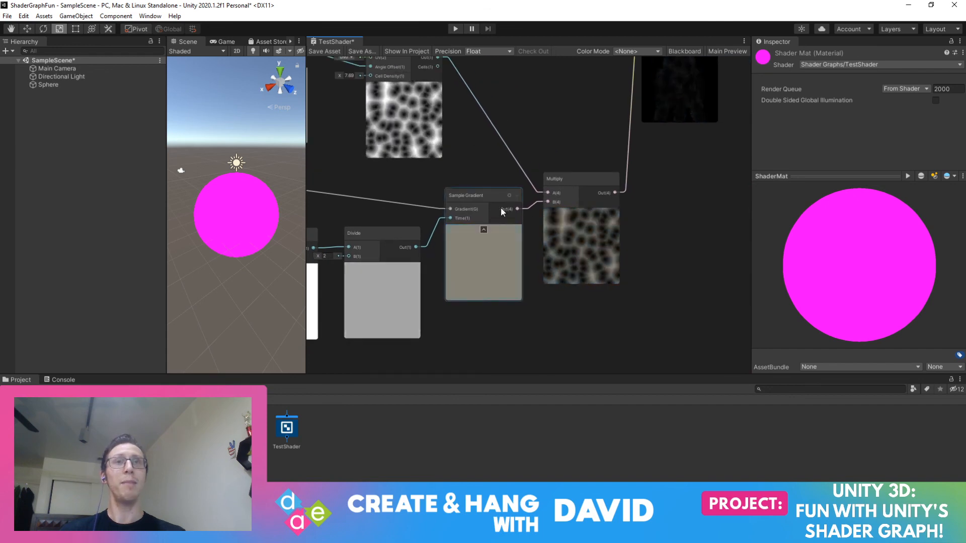
middle_drag(581, 106, 438, 261)
middle_drag(452, 176, 376, 212)
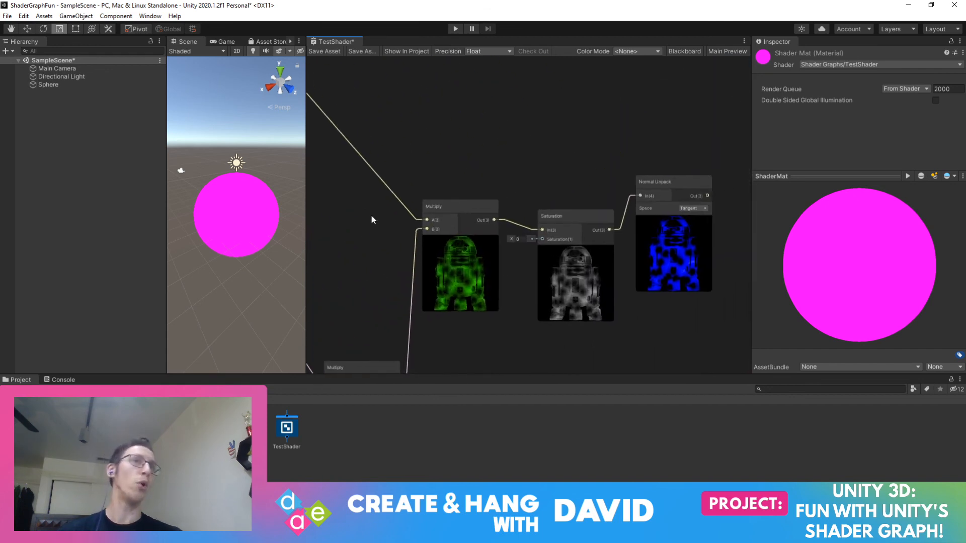
middle_drag(684, 183, 608, 184)
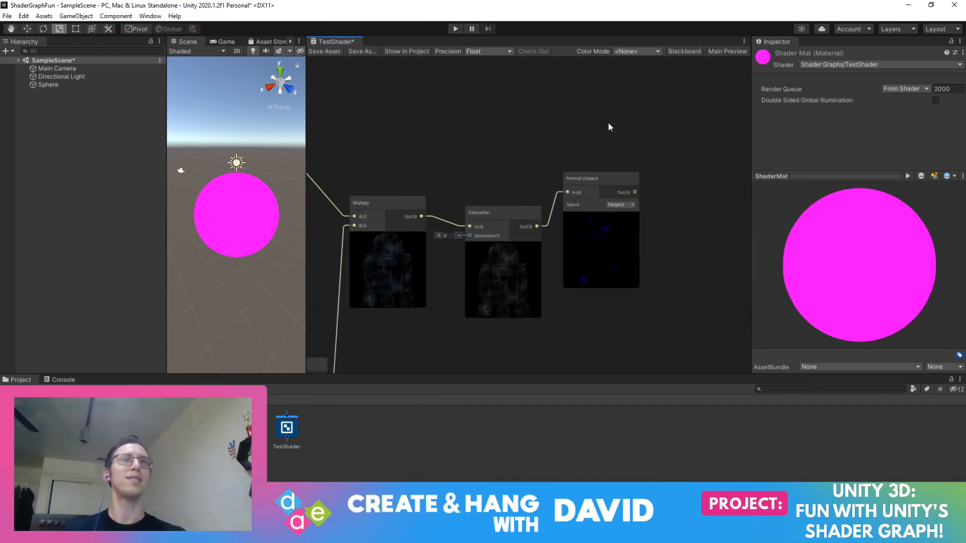
Examine the animated Normal Unpack preview up close and compare it with the Saturation preview
scroll(594, 212, up, 5)
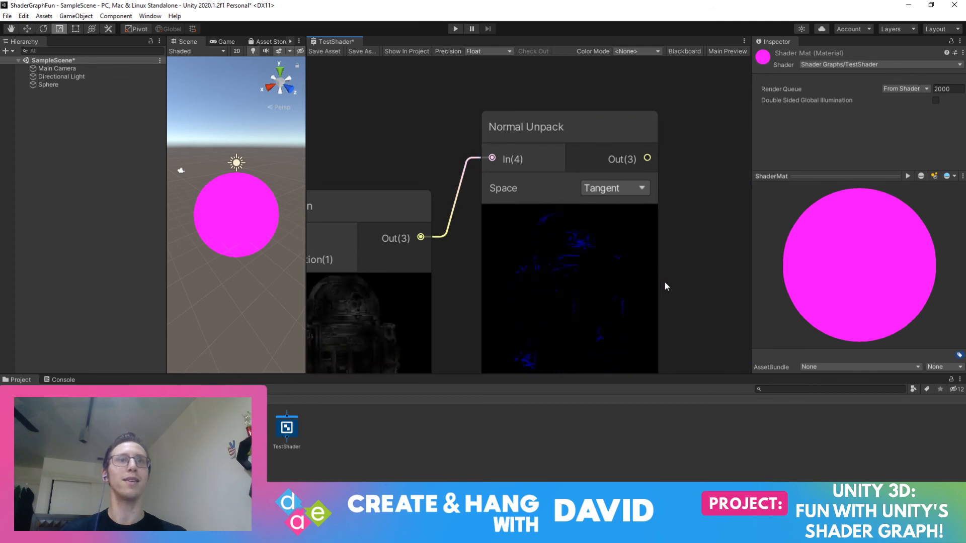
middle_drag(664, 285, 649, 235)
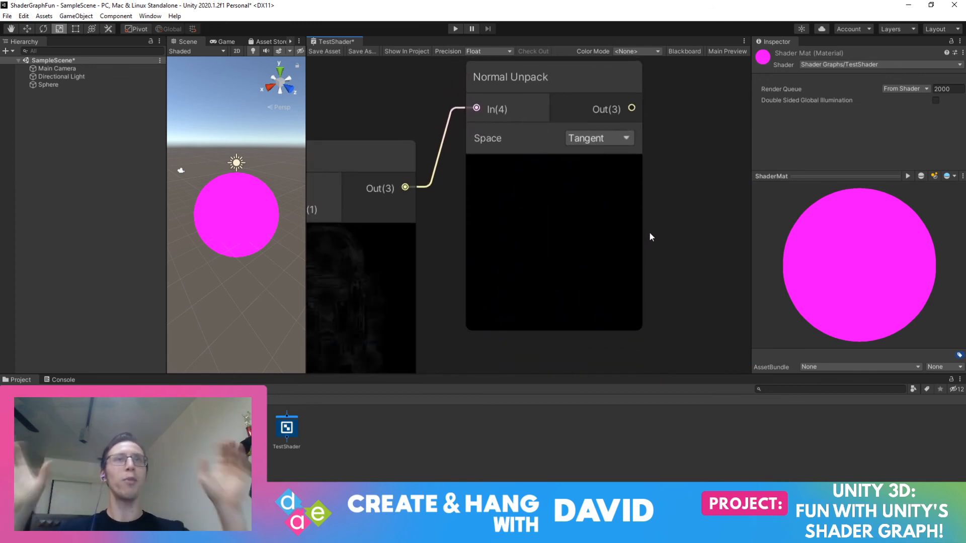
scroll(685, 202, down, 4)
middle_drag(684, 201, 715, 209)
middle_drag(428, 121, 315, 138)
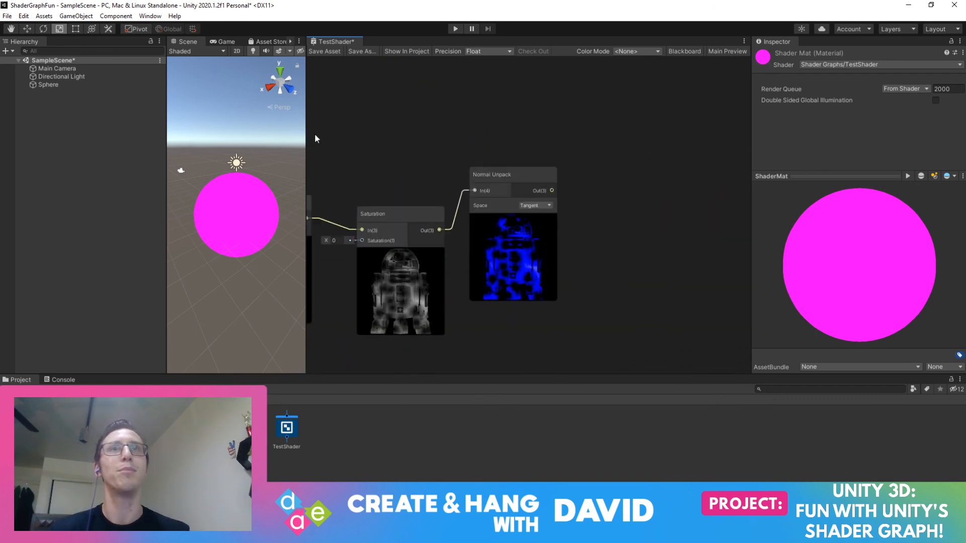
scroll(576, 189, up, 3)
middle_drag(636, 164, 655, 158)
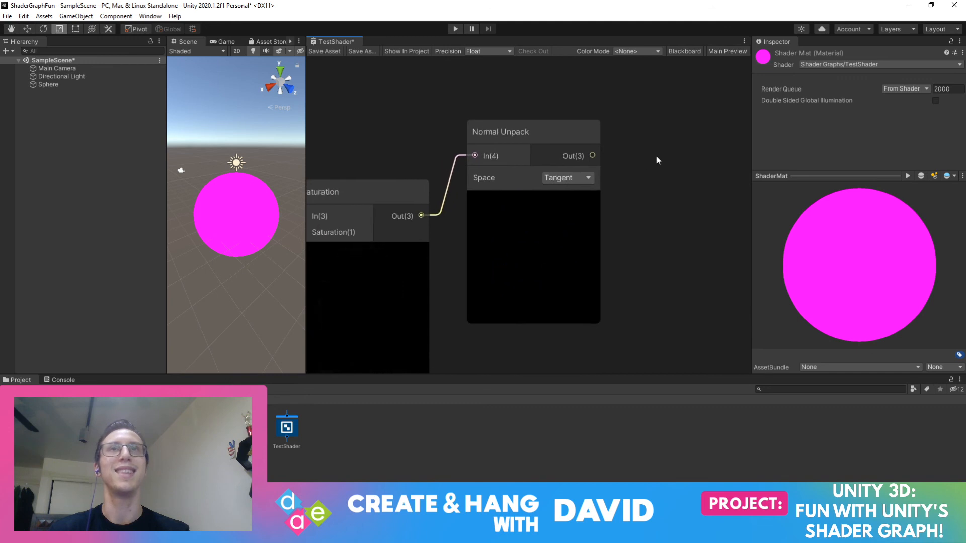